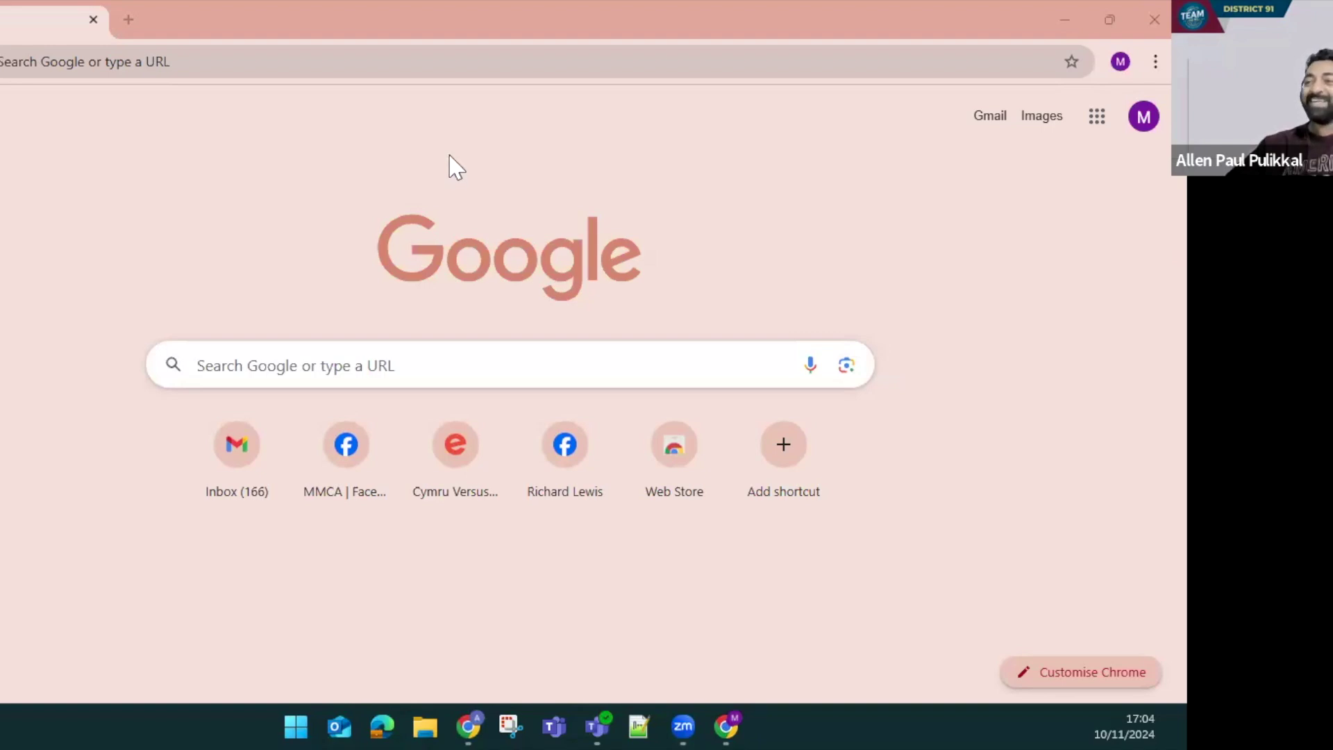
# Enter canva.com in Chrome's address bar to load the Canva home page
pyautogui.click(300, 65)
pyautogui.write('canva.com')
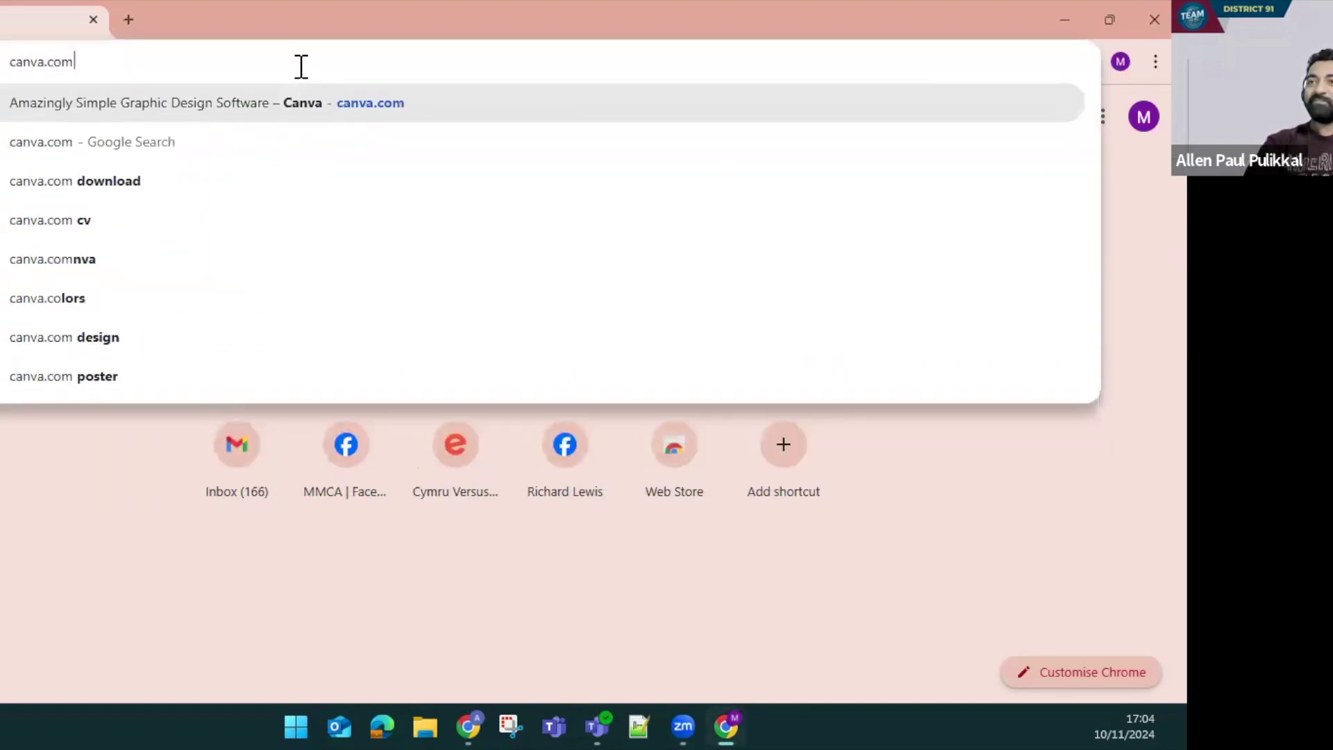
pyautogui.press('Return')
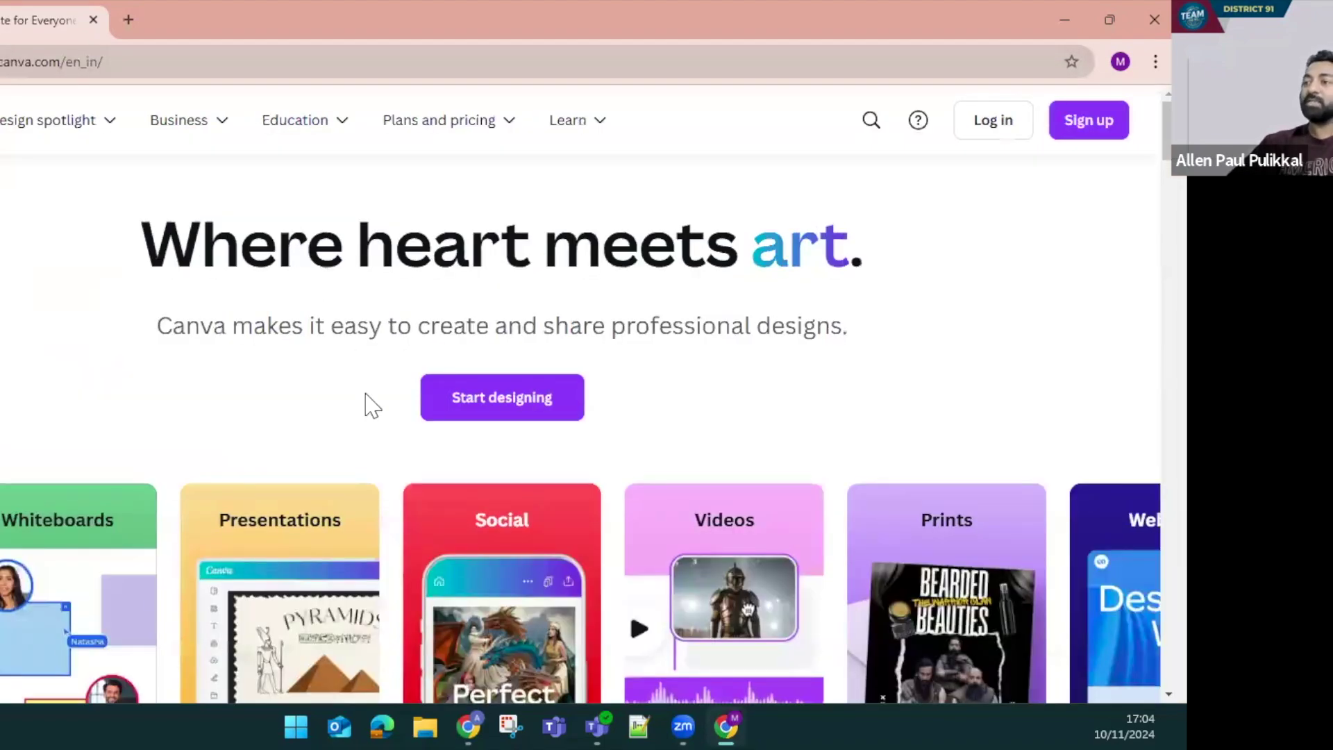
# Scroll the Canva landing page to review the Social and other category cards, then return to the top
pyautogui.scroll(-6, 368, 356)
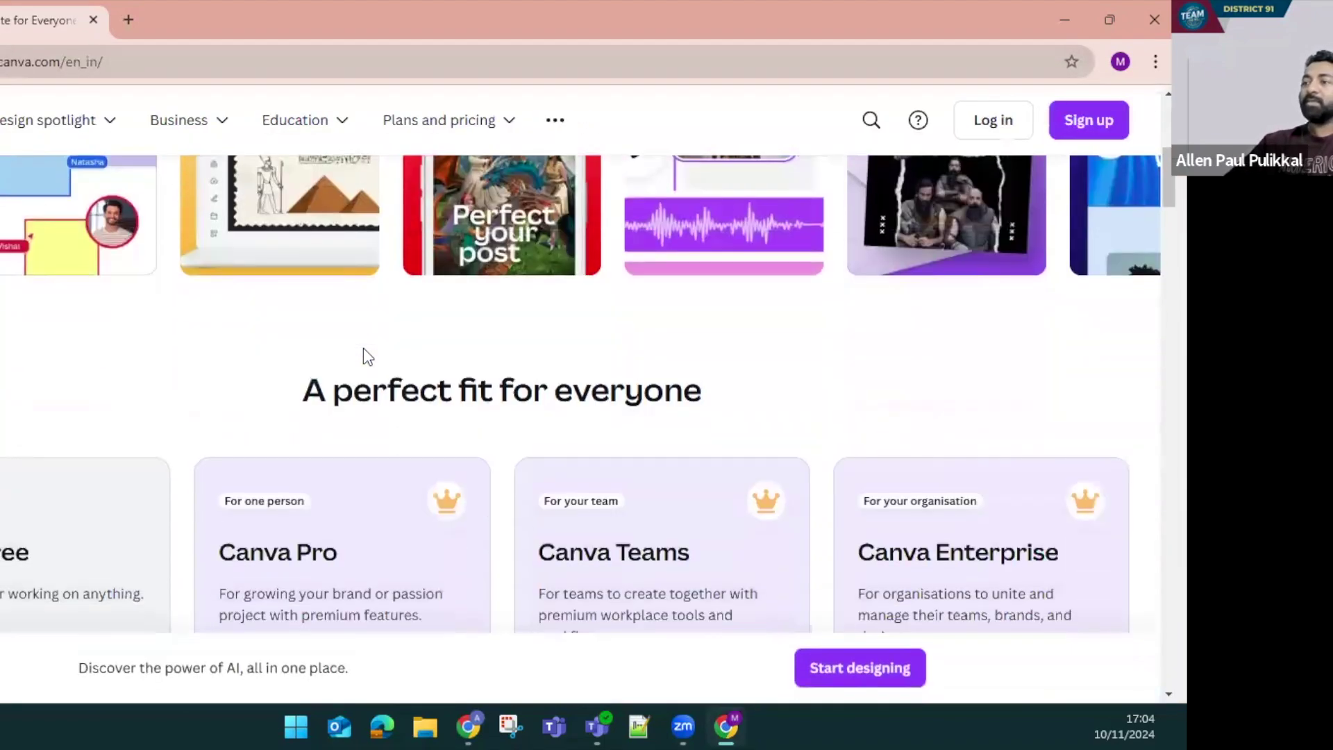
pyautogui.scroll(3, 364, 354)
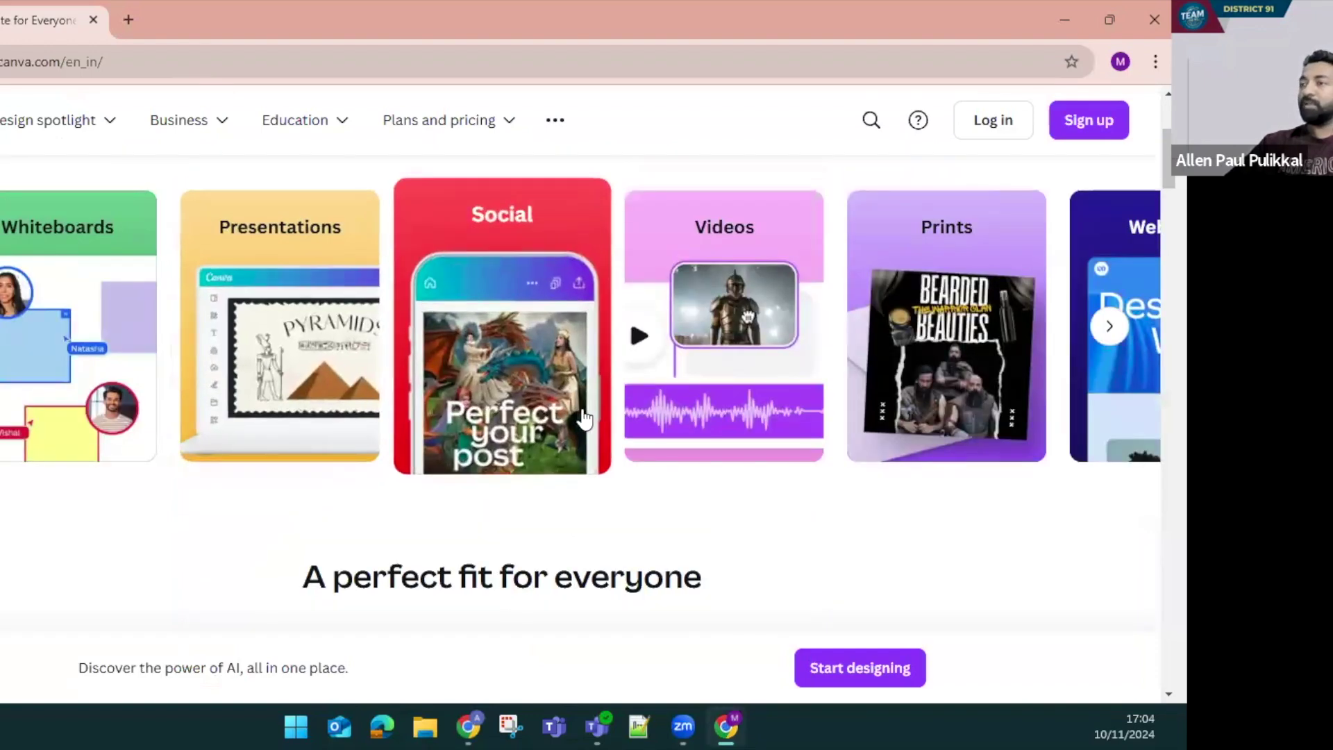
pyautogui.scroll(1, 583, 417)
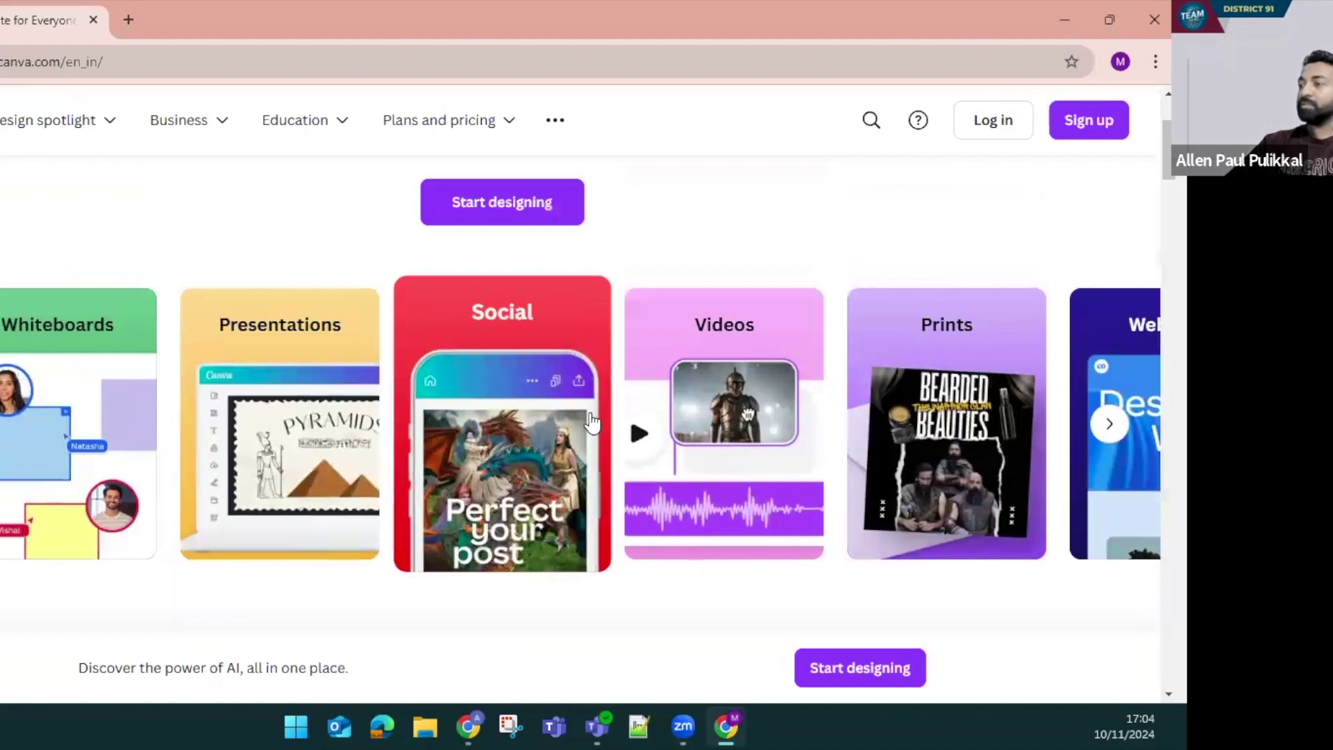
pyautogui.scroll(2, 604, 416)
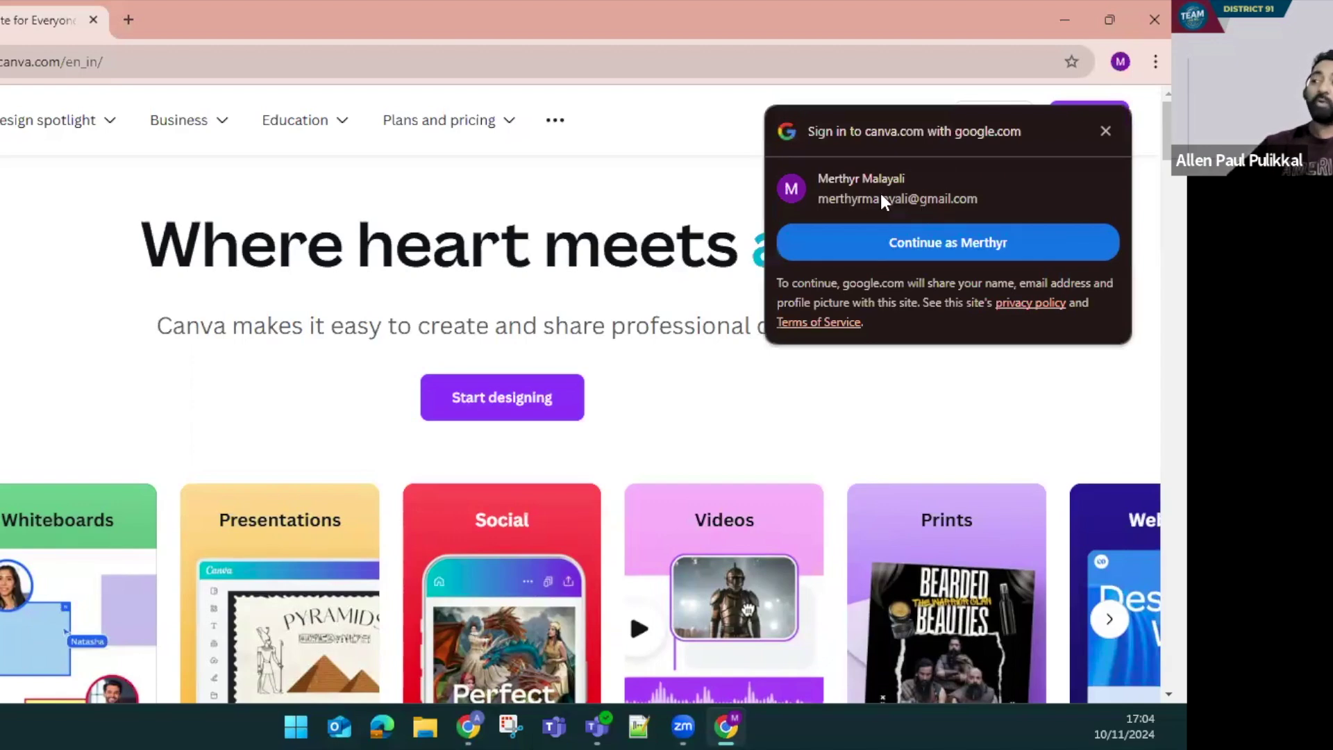
# Continue with the Google account in the canva.com sign-in popup
pyautogui.click(858, 236)
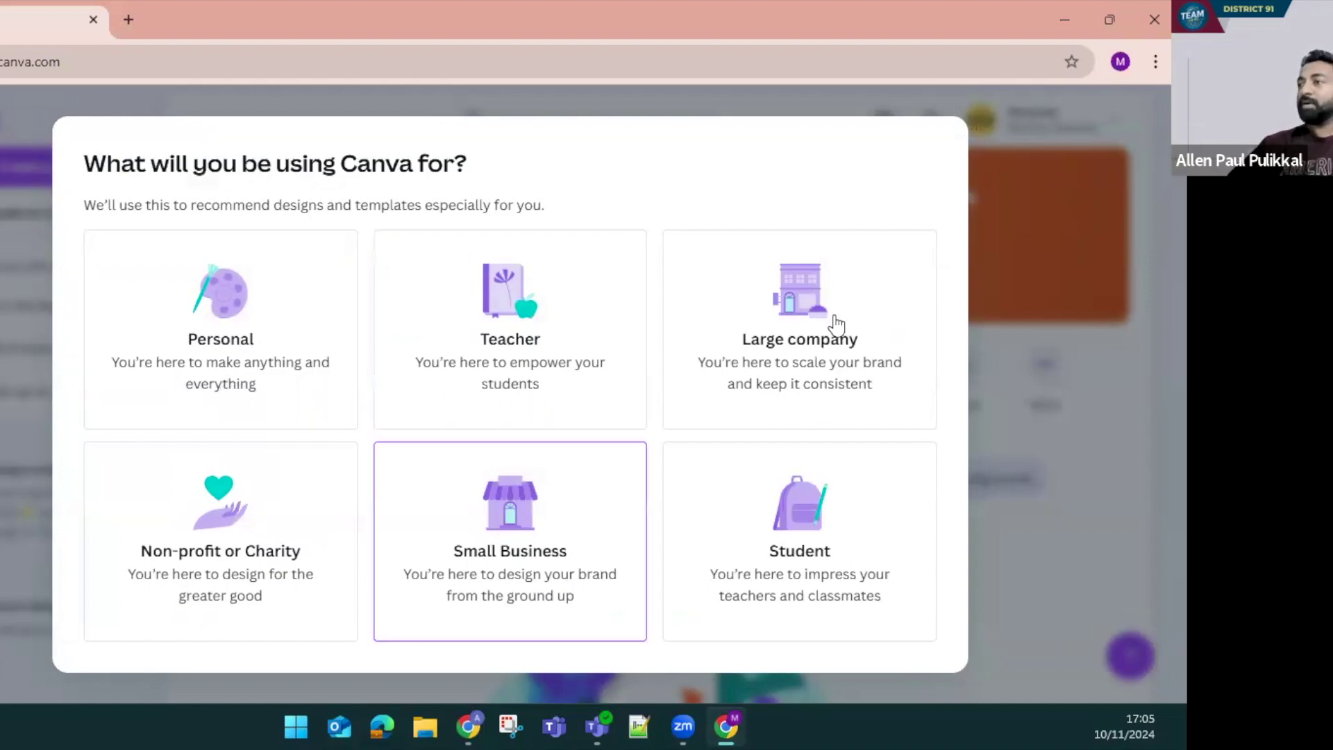
# Choose Non-profit or Charity as the usage, then pick 'I'm not in a Nonprofit'
pyautogui.click(247, 586)
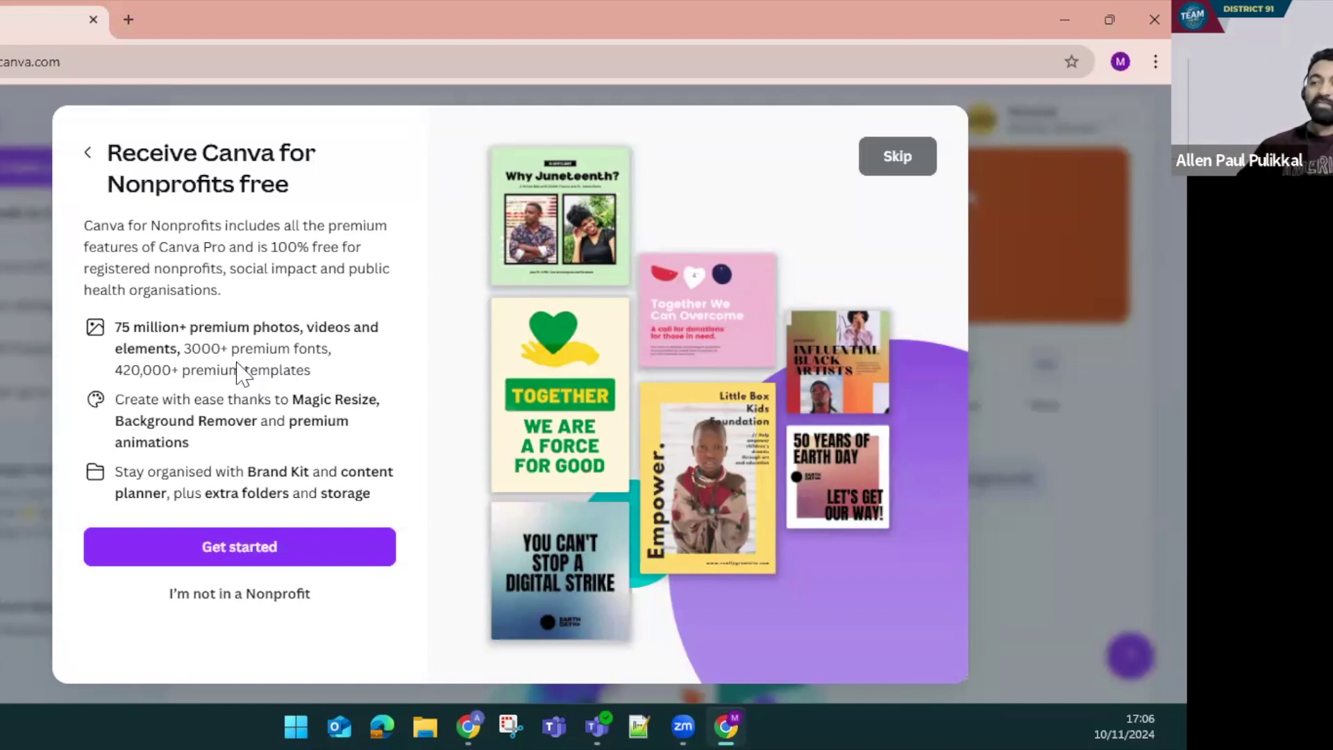
pyautogui.click(202, 596)
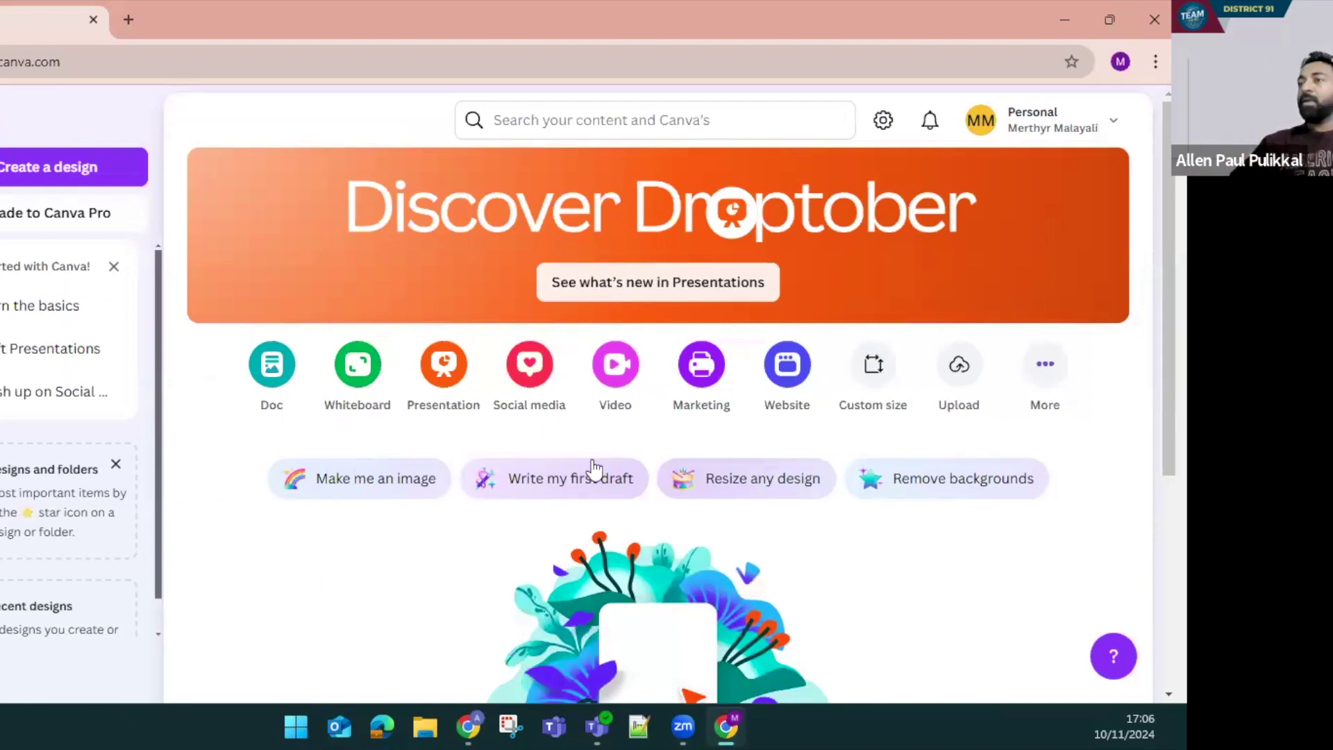
# Open the Templates gallery from the left sidebar of the Canva home page
pyautogui.scroll(-1, 595, 451)
pyautogui.scroll(-2, 593, 451)
pyautogui.scroll(4, 678, 461)
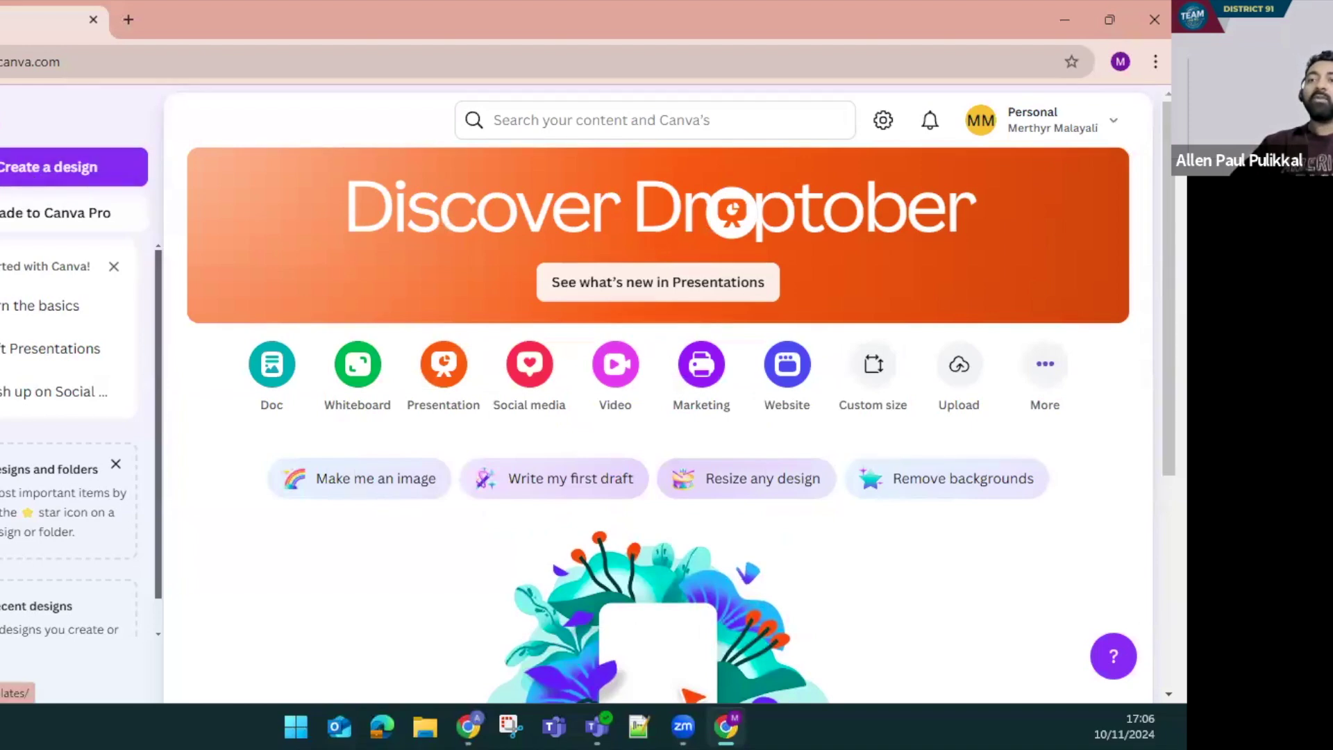
pyautogui.click(1, 196)
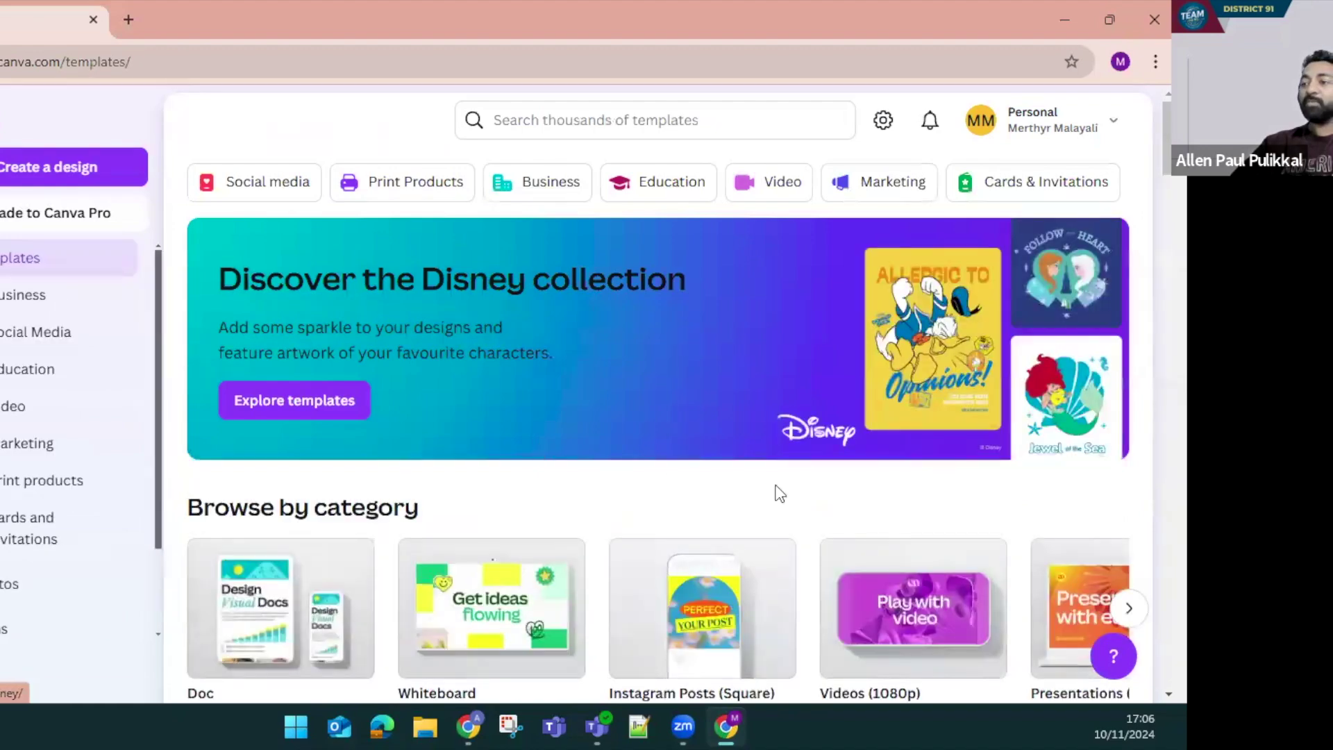
# Scroll to the Flyers row and open the red and yellow TRAVEL flyer template
pyautogui.scroll(-5, 776, 491)
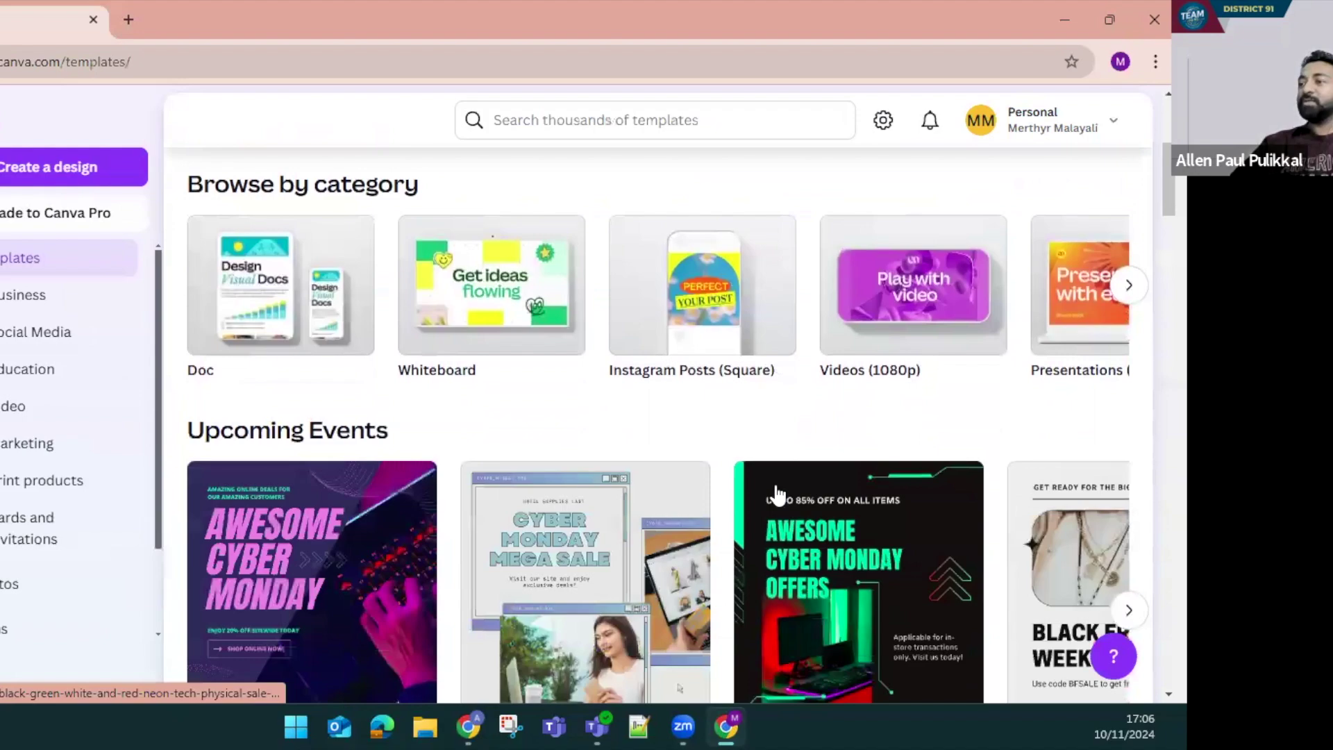
pyautogui.scroll(-10, 776, 495)
pyautogui.scroll(-18, 776, 491)
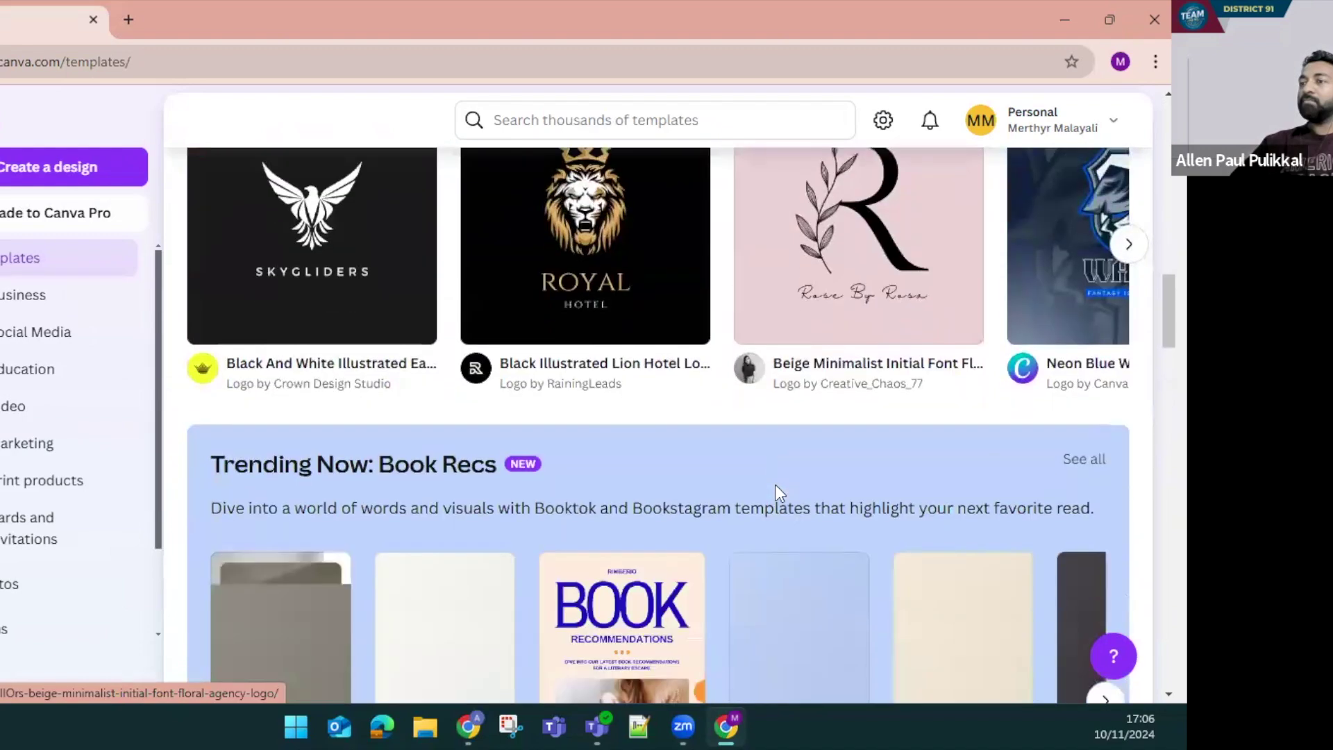
pyautogui.scroll(-7, 401, 329)
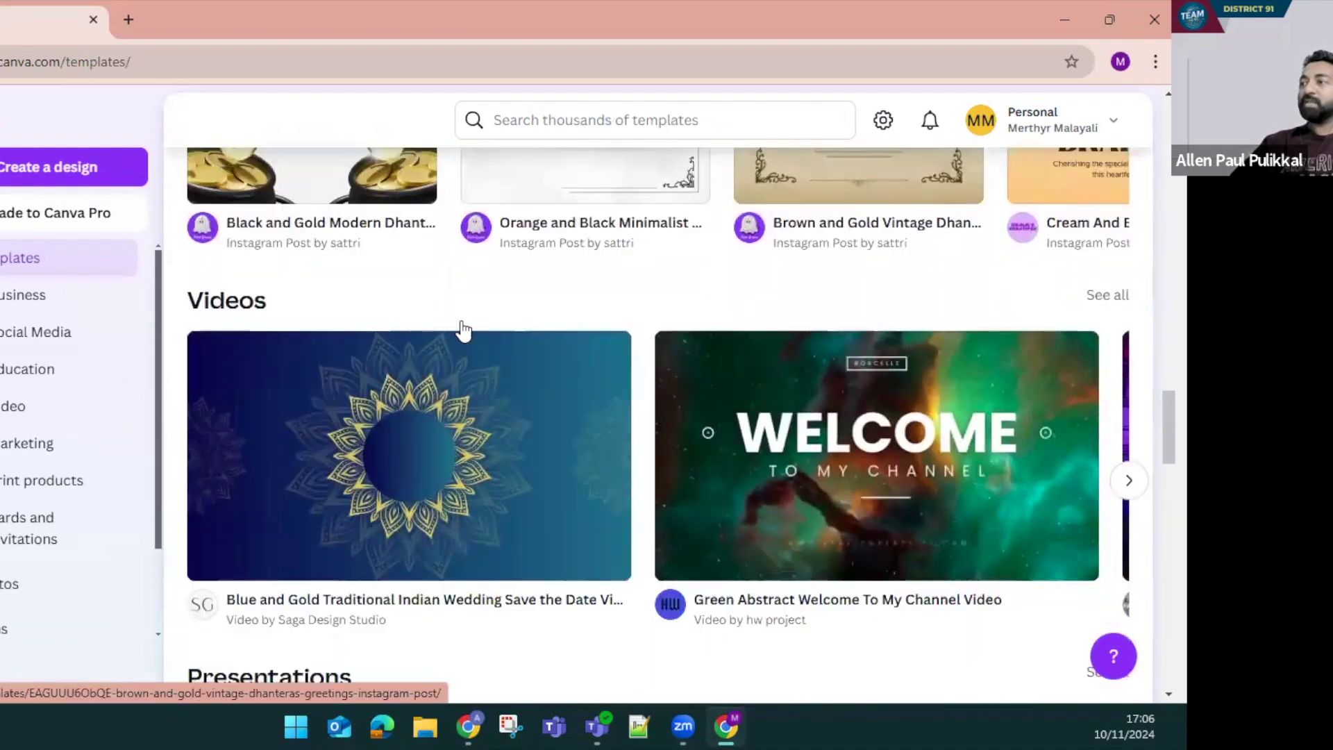
pyautogui.scroll(1, 910, 371)
pyautogui.scroll(-5, 872, 381)
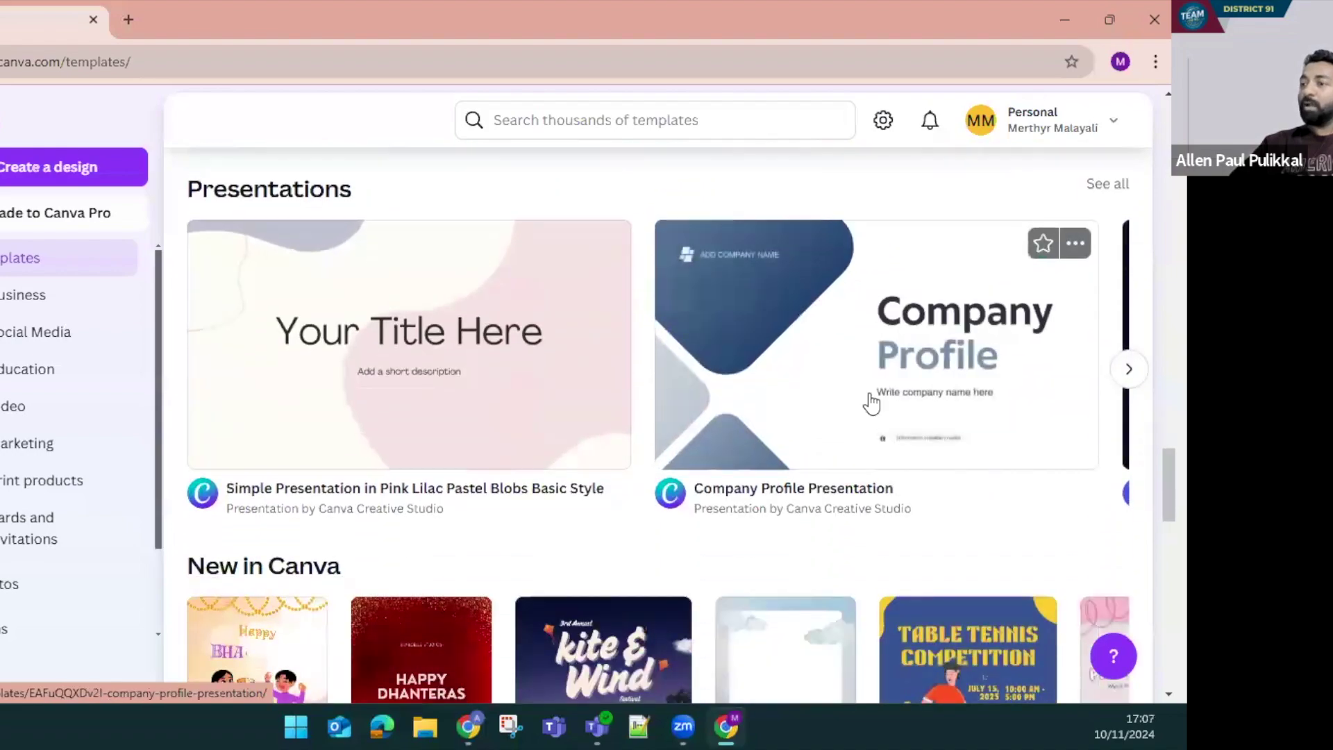
pyautogui.scroll(-6, 872, 401)
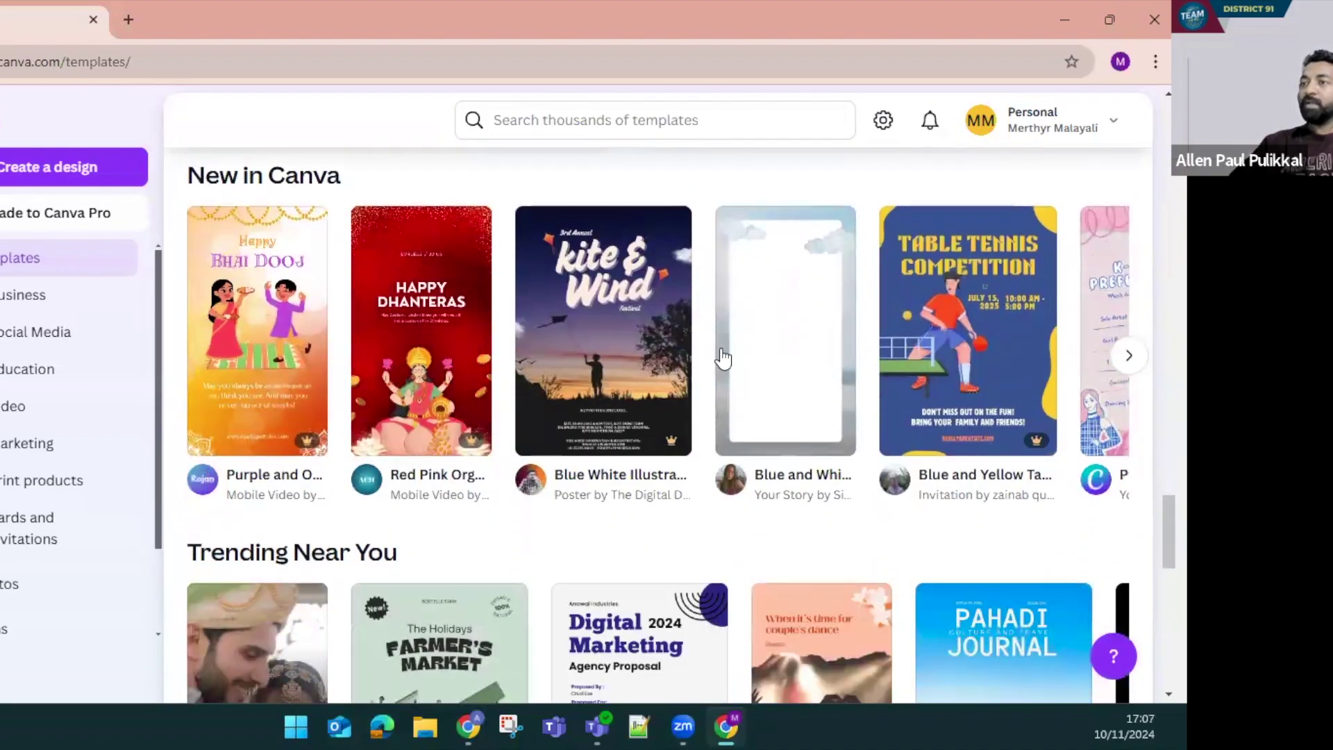
pyautogui.scroll(-4, 965, 359)
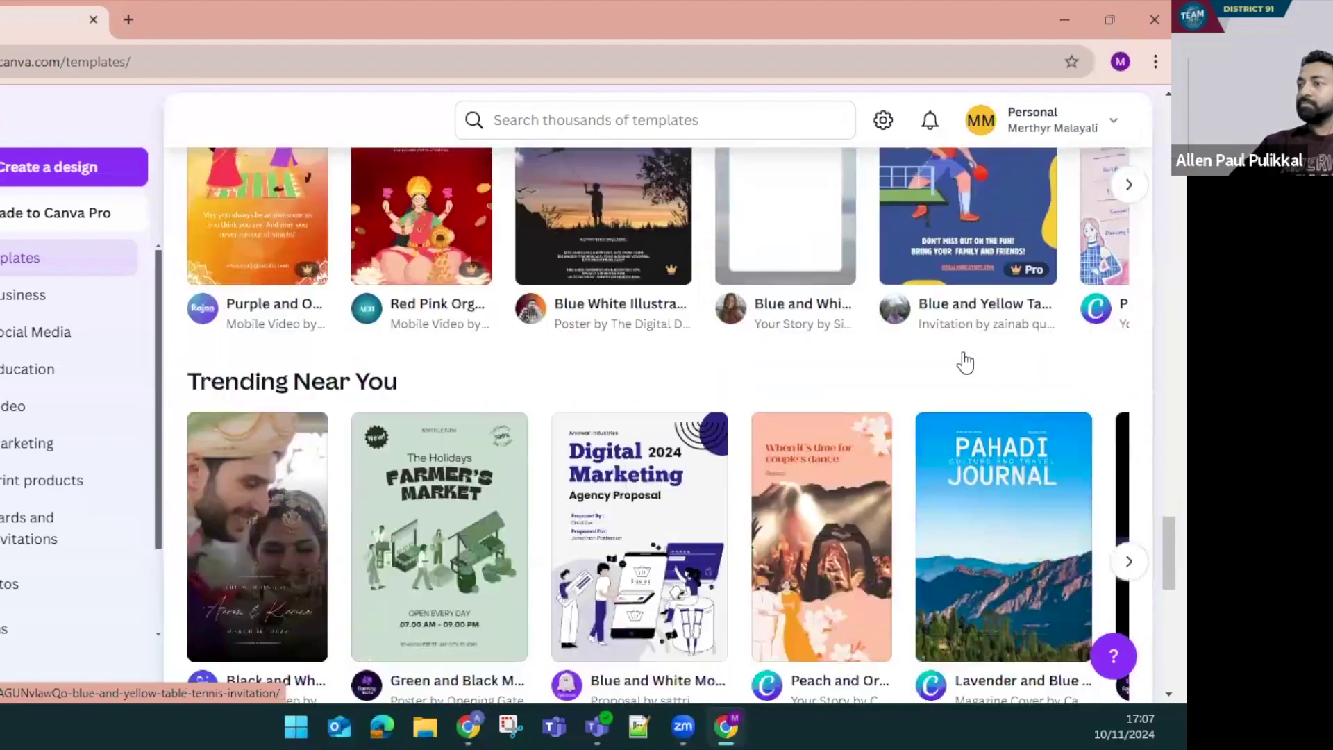
pyautogui.scroll(-1, 684, 415)
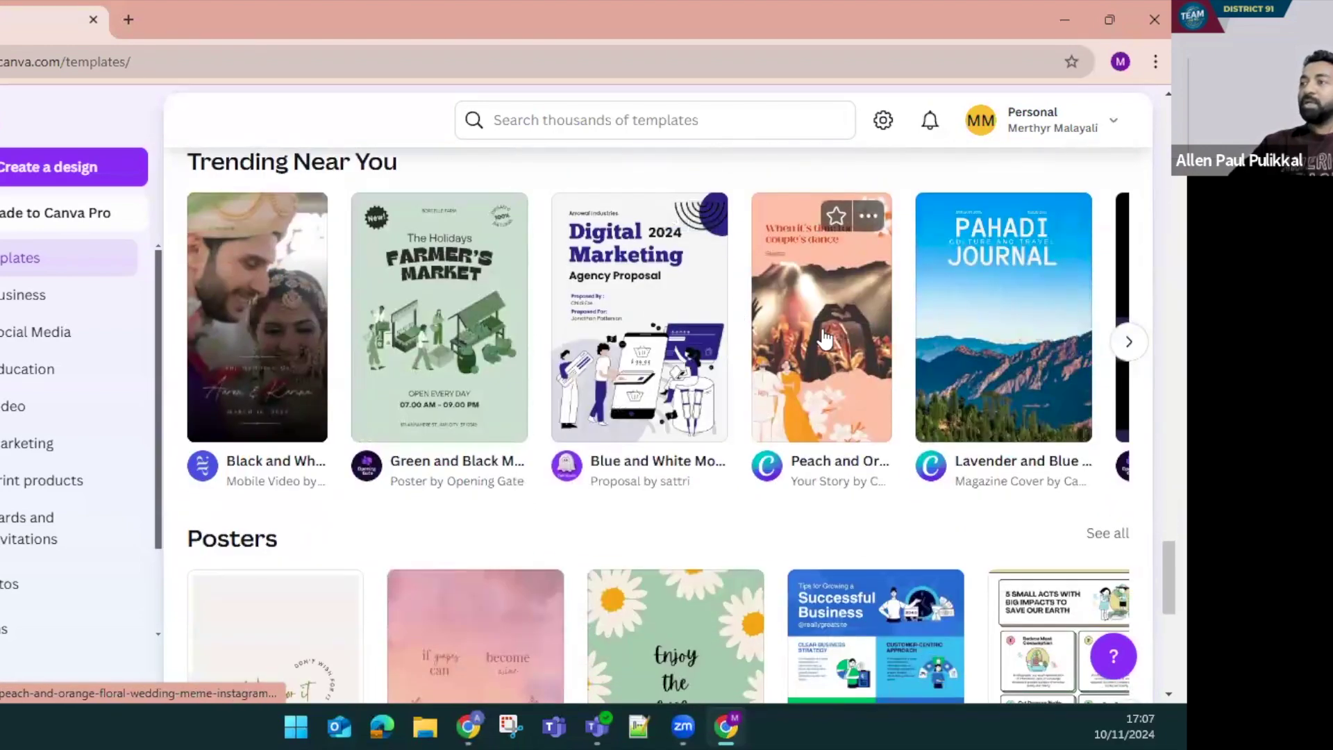
pyautogui.scroll(-4, 825, 340)
pyautogui.scroll(-10, 821, 374)
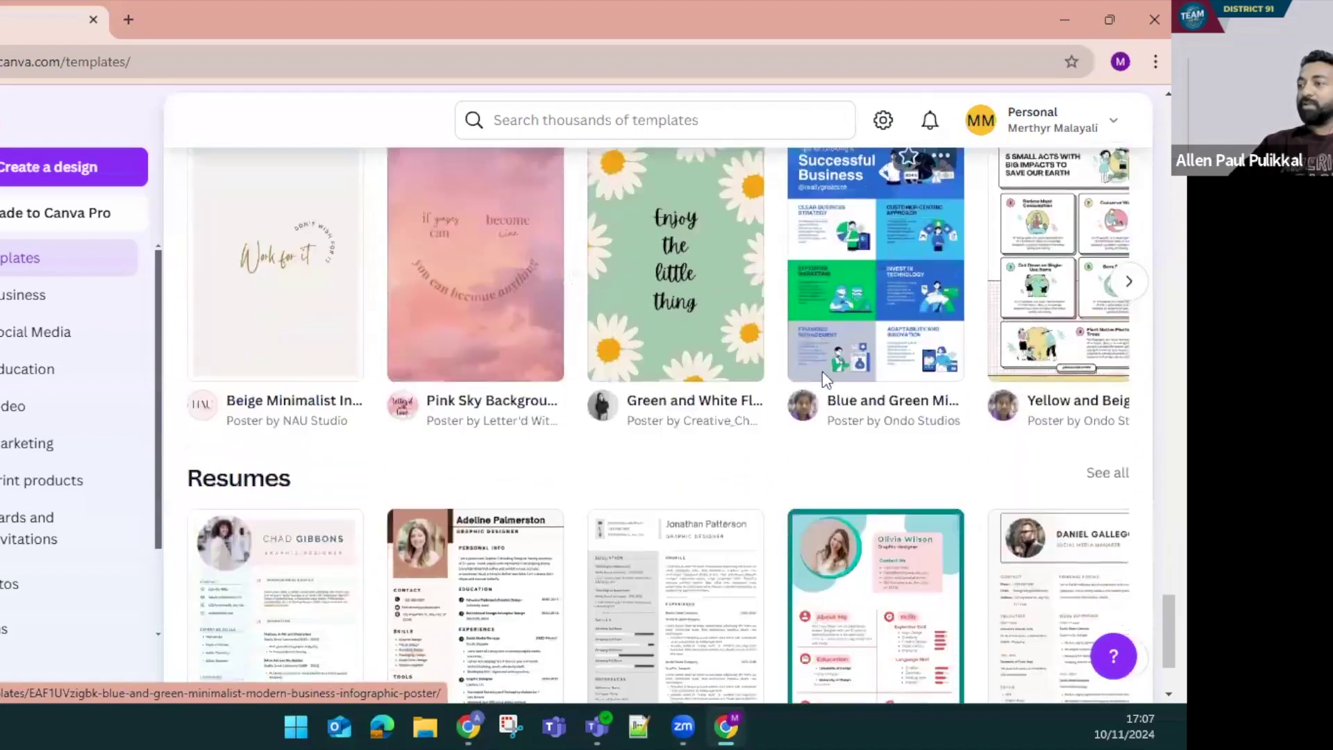
pyautogui.scroll(-5, 825, 385)
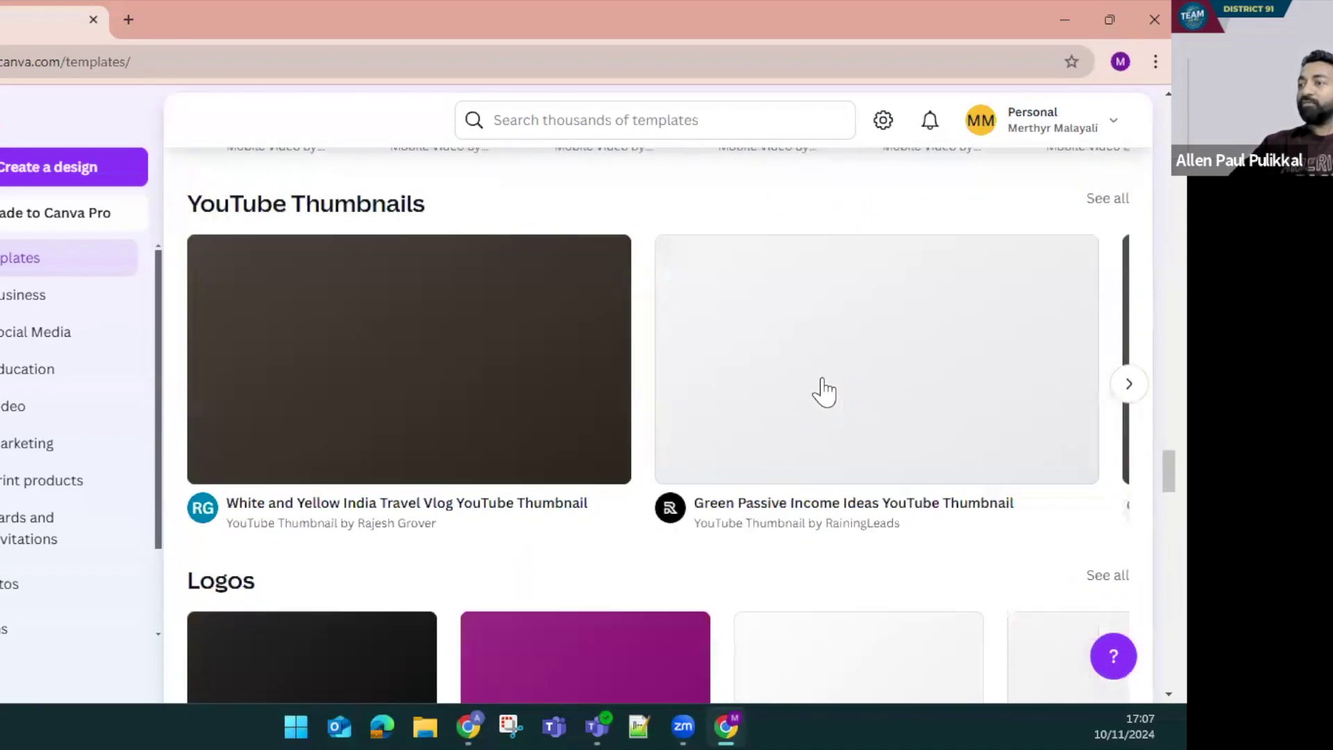
pyautogui.scroll(-10, 825, 386)
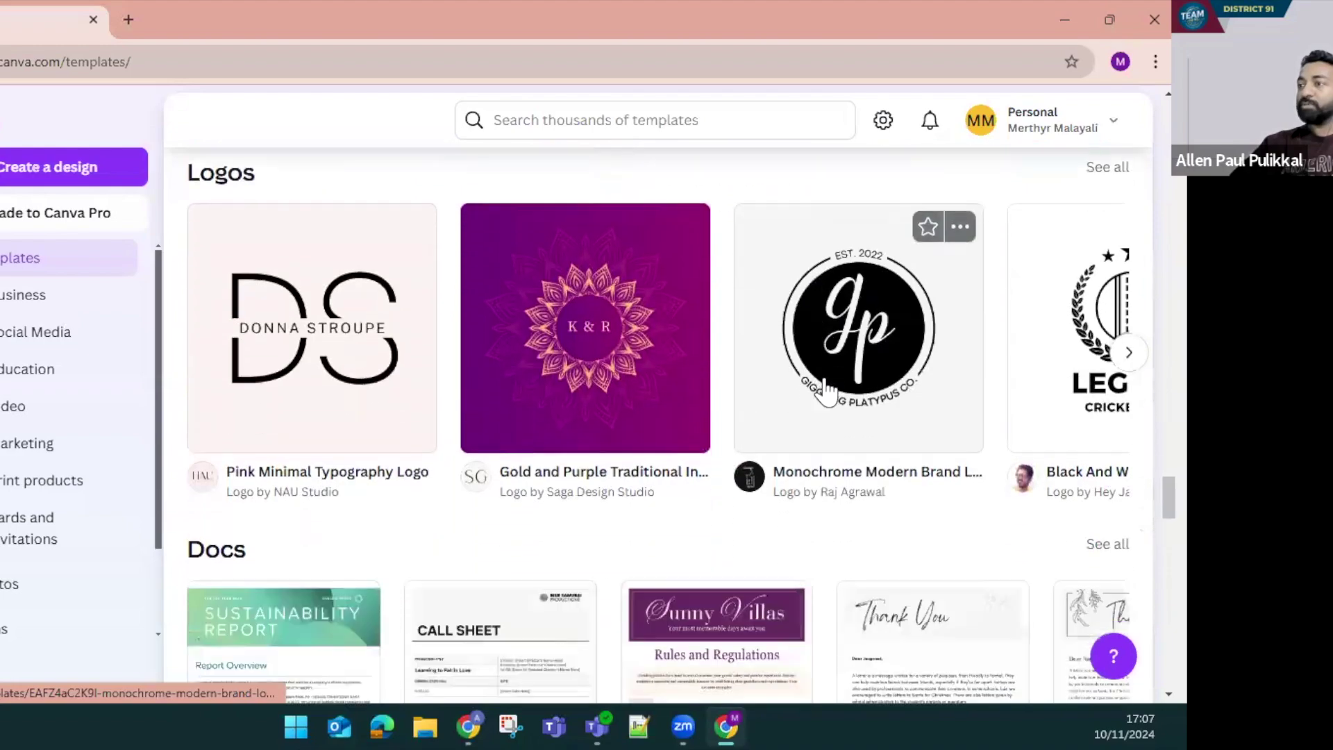
pyautogui.scroll(-5, 824, 379)
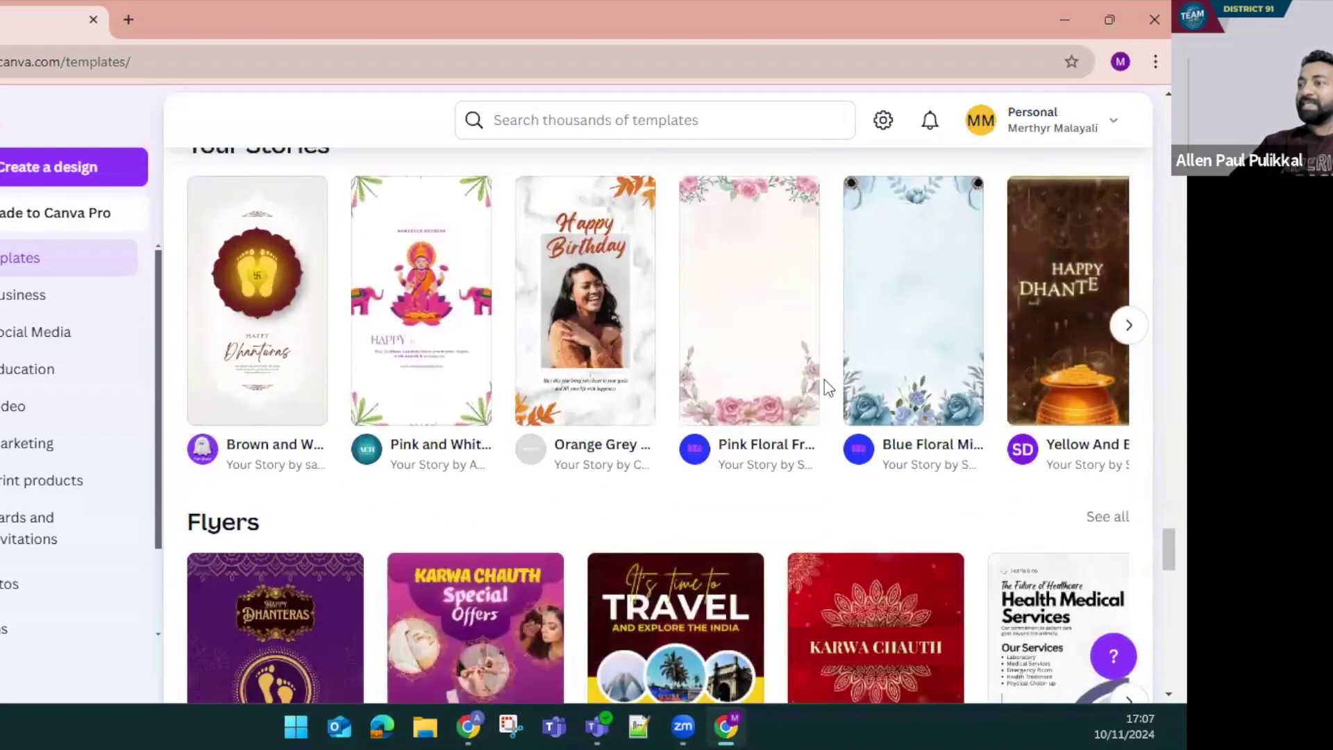
pyautogui.scroll(-5, 825, 380)
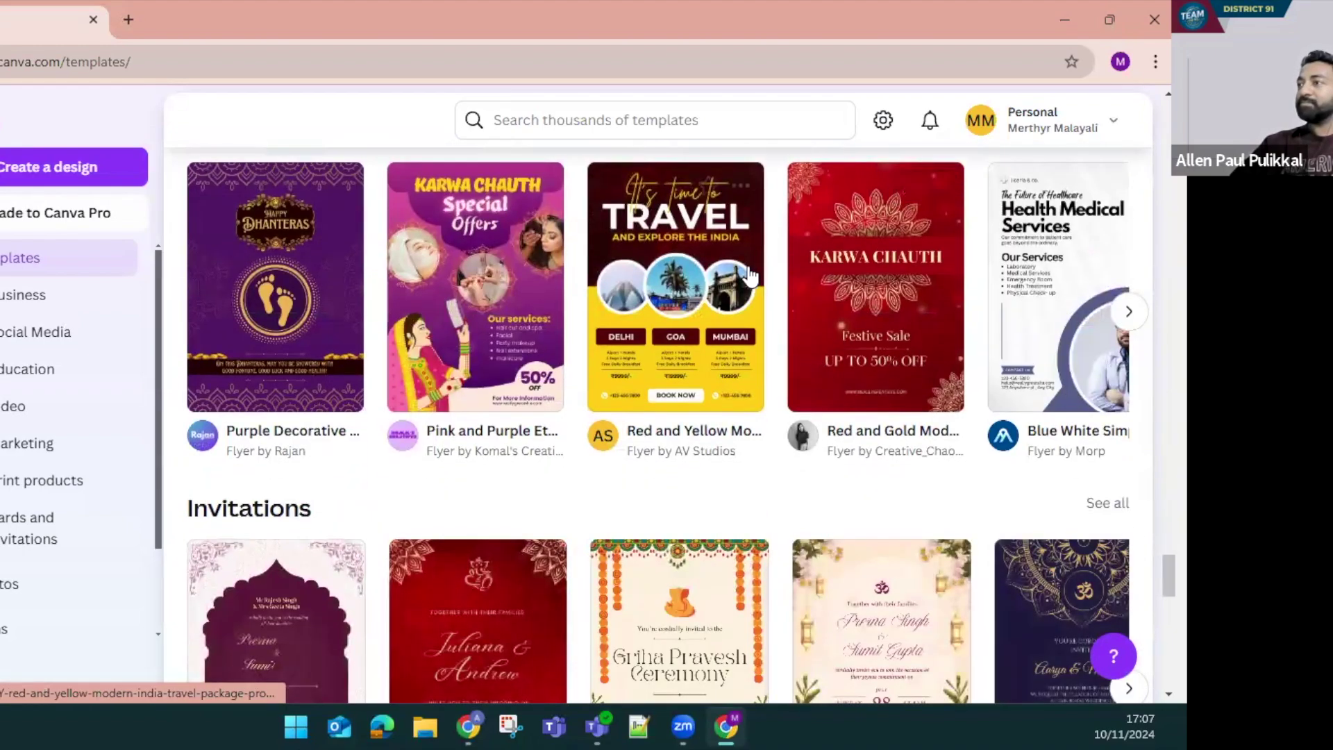
pyautogui.click(708, 285)
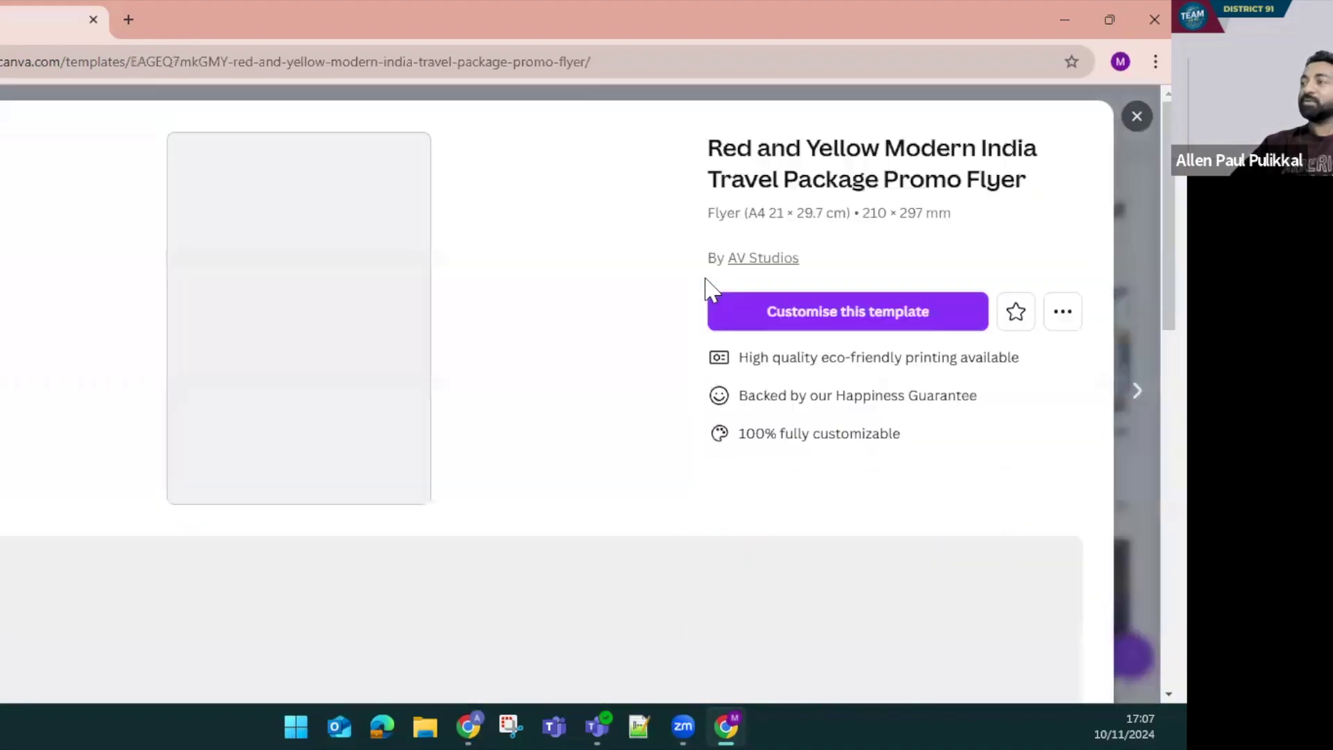
# Choose 'Customise this template' to open the travel flyer as an editable design
pyautogui.click(790, 332)
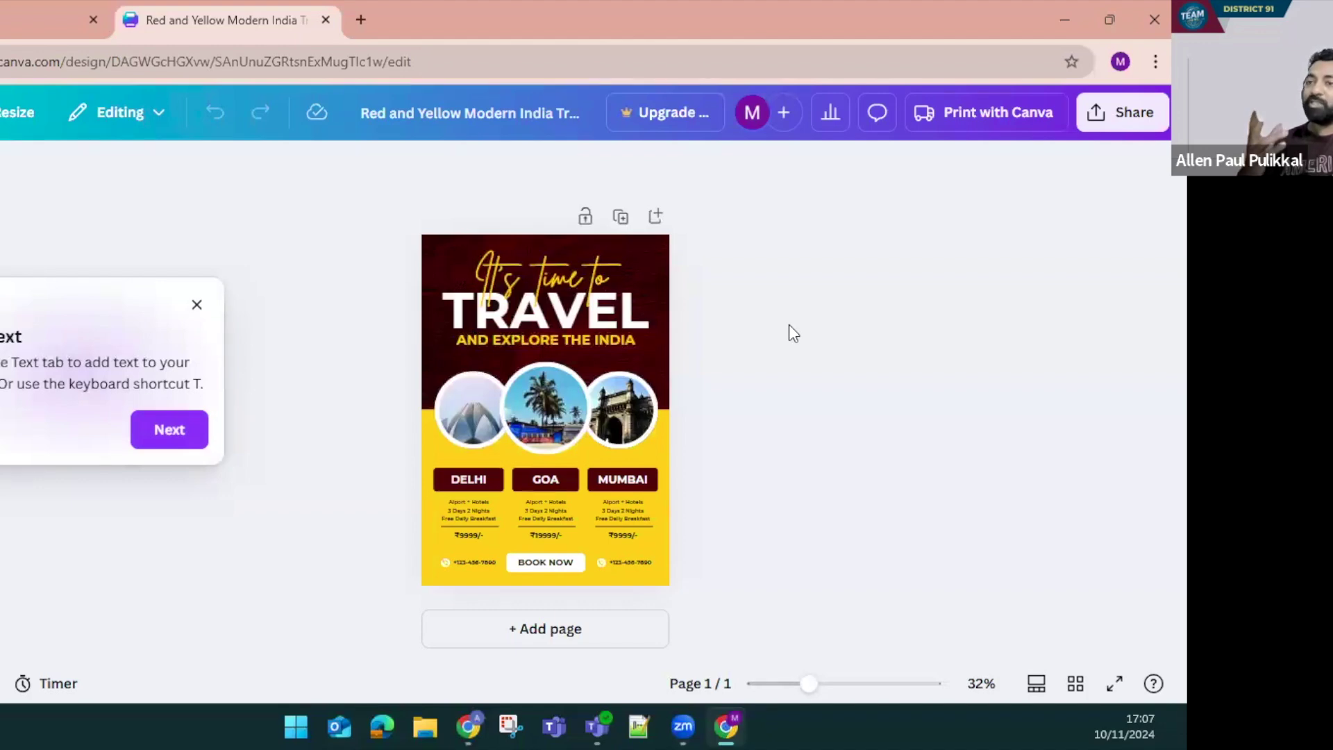
# Advance the editor tour to tip 3 of 3, zooming the flyer to 61% and back to about 41%
pyautogui.click(171, 436)
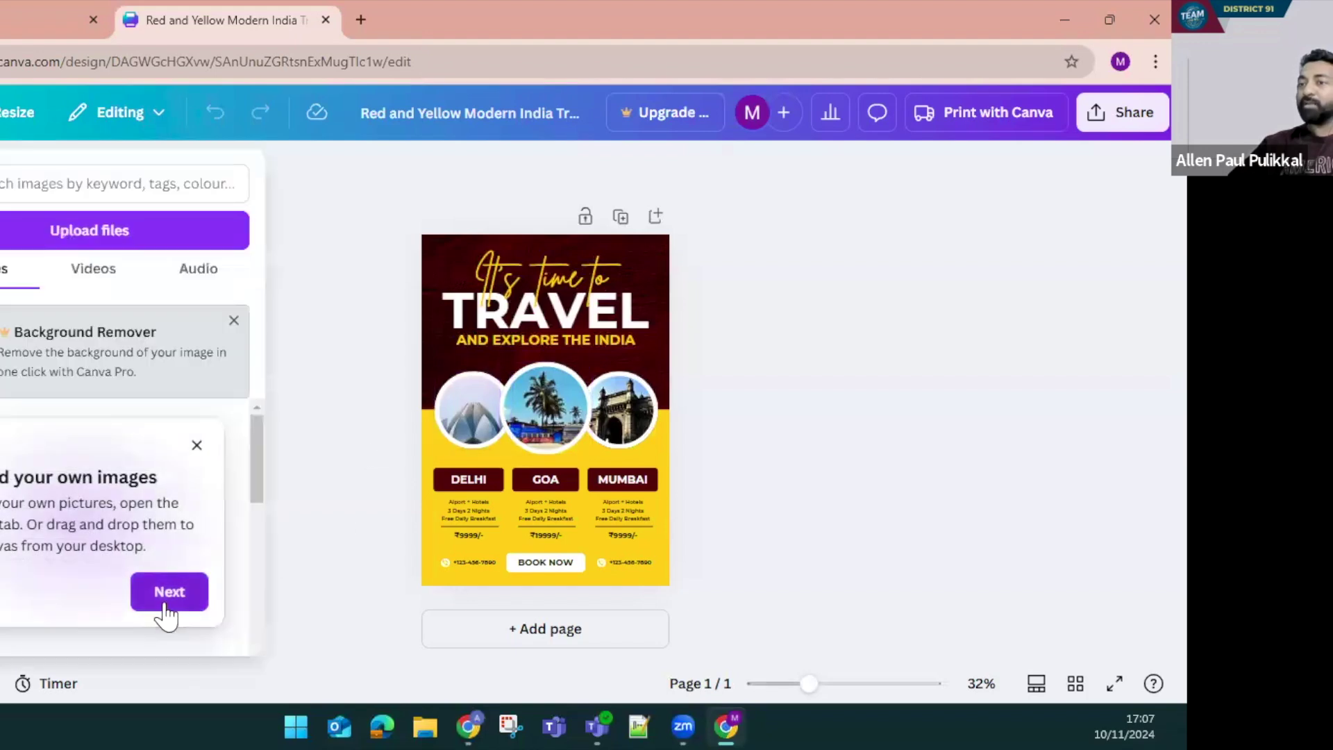
pyautogui.click(165, 601)
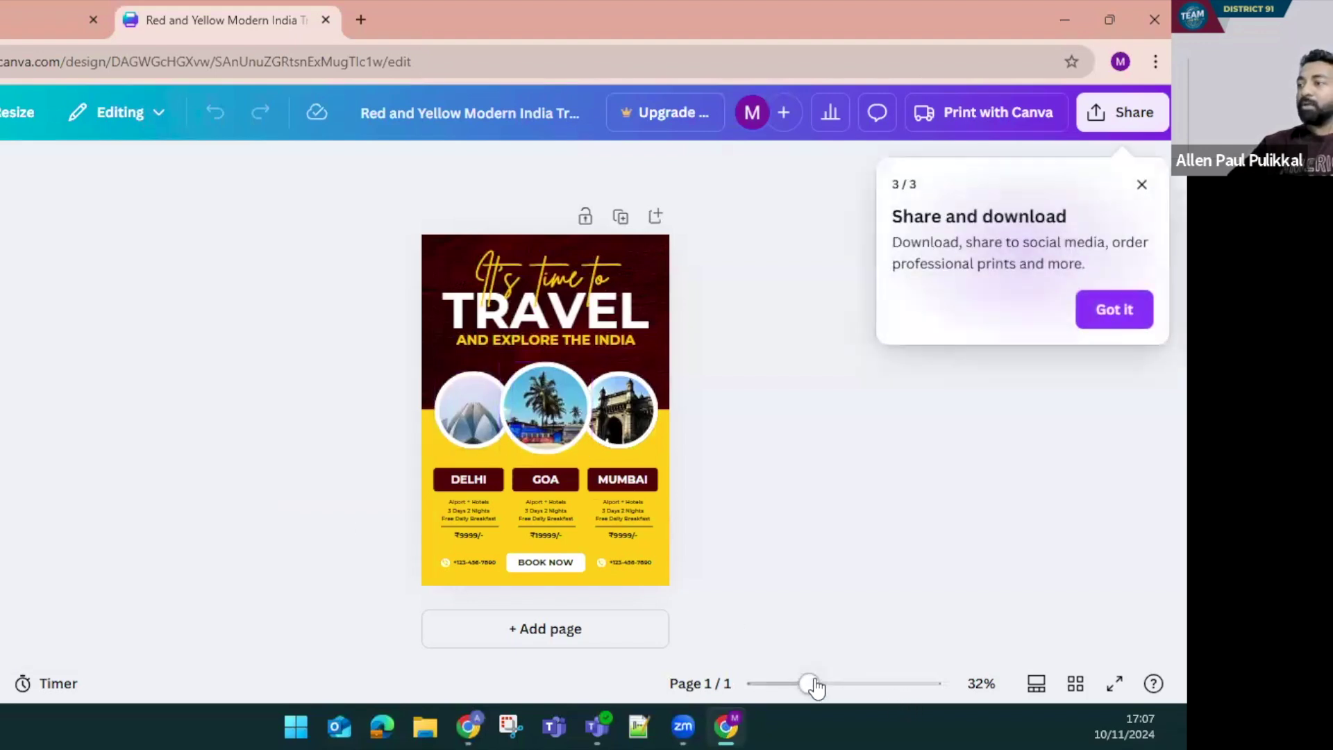
pyautogui.moveTo(809, 685); pyautogui.dragTo(838, 685)
pyautogui.scroll(-3, 861, 585)
pyautogui.scroll(3, 859, 587)
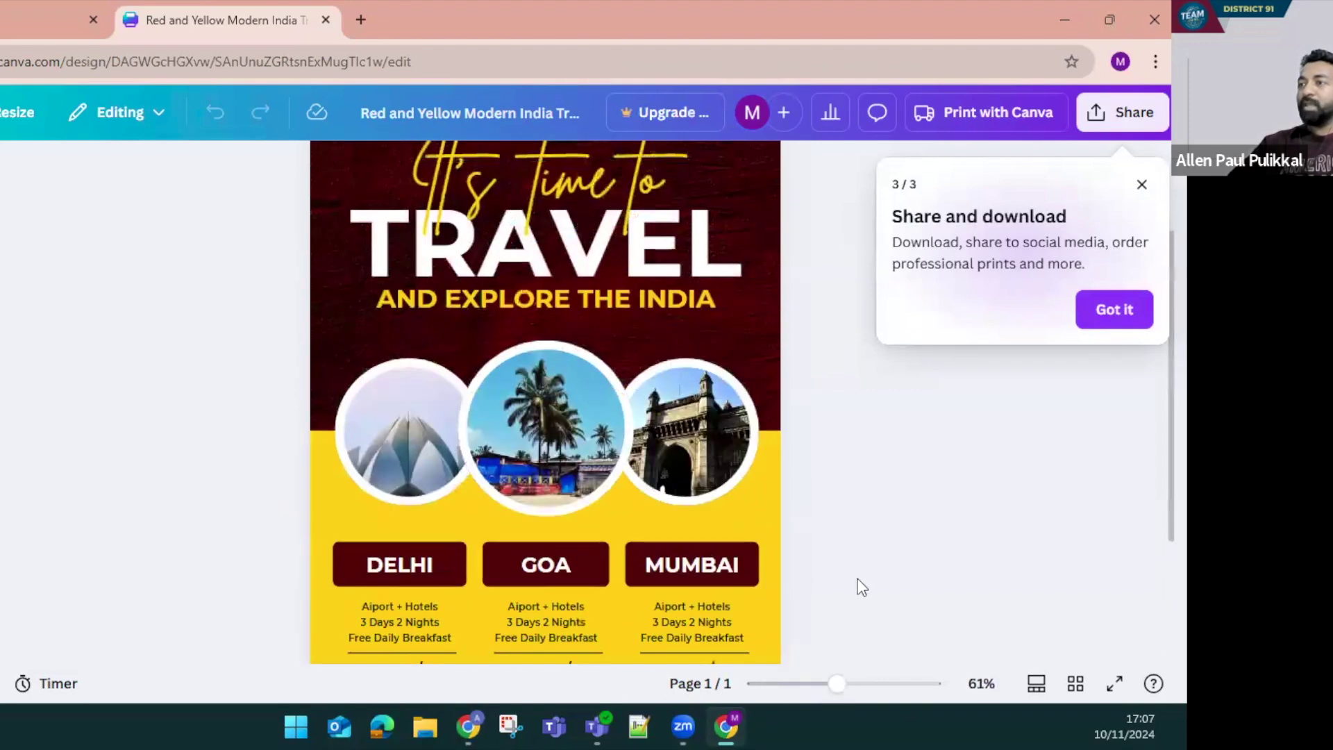
pyautogui.scroll(-1, 854, 629)
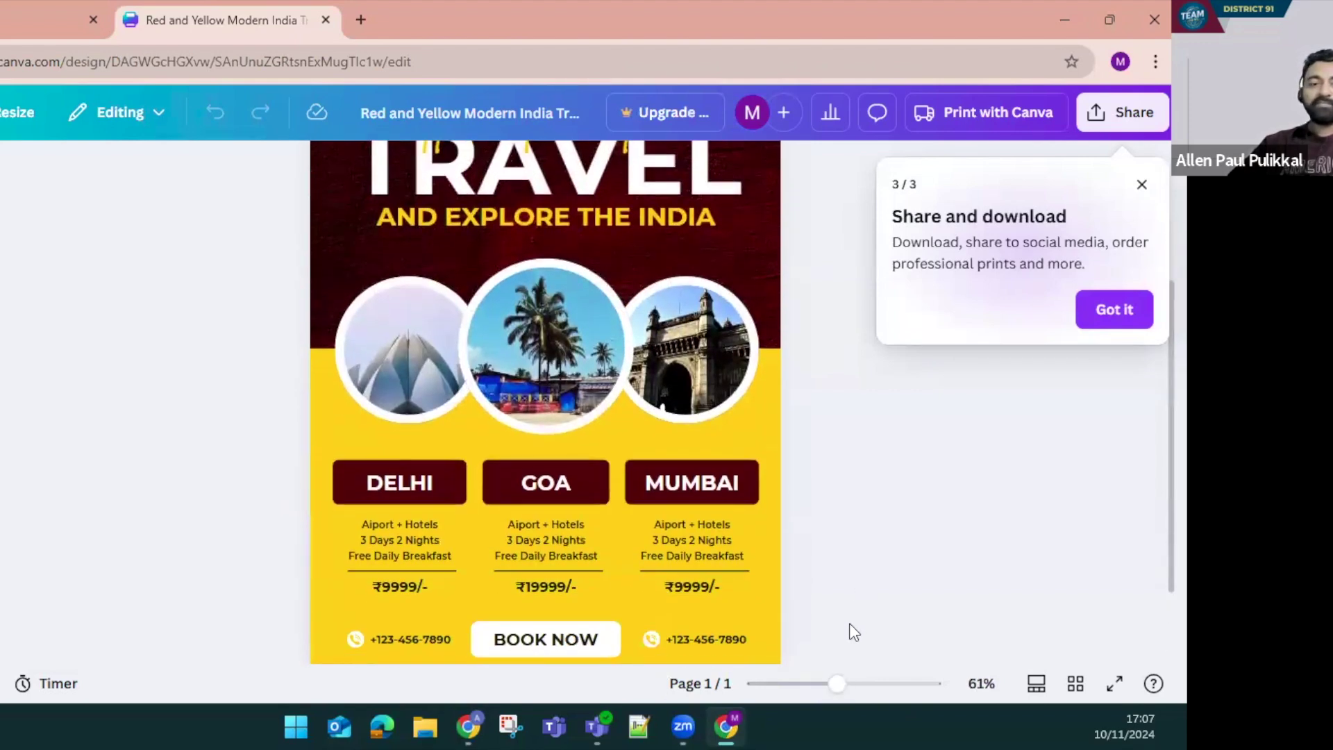
pyautogui.moveTo(836, 684); pyautogui.dragTo(821, 686)
pyautogui.scroll(1, 795, 610)
pyautogui.scroll(-1, 798, 607)
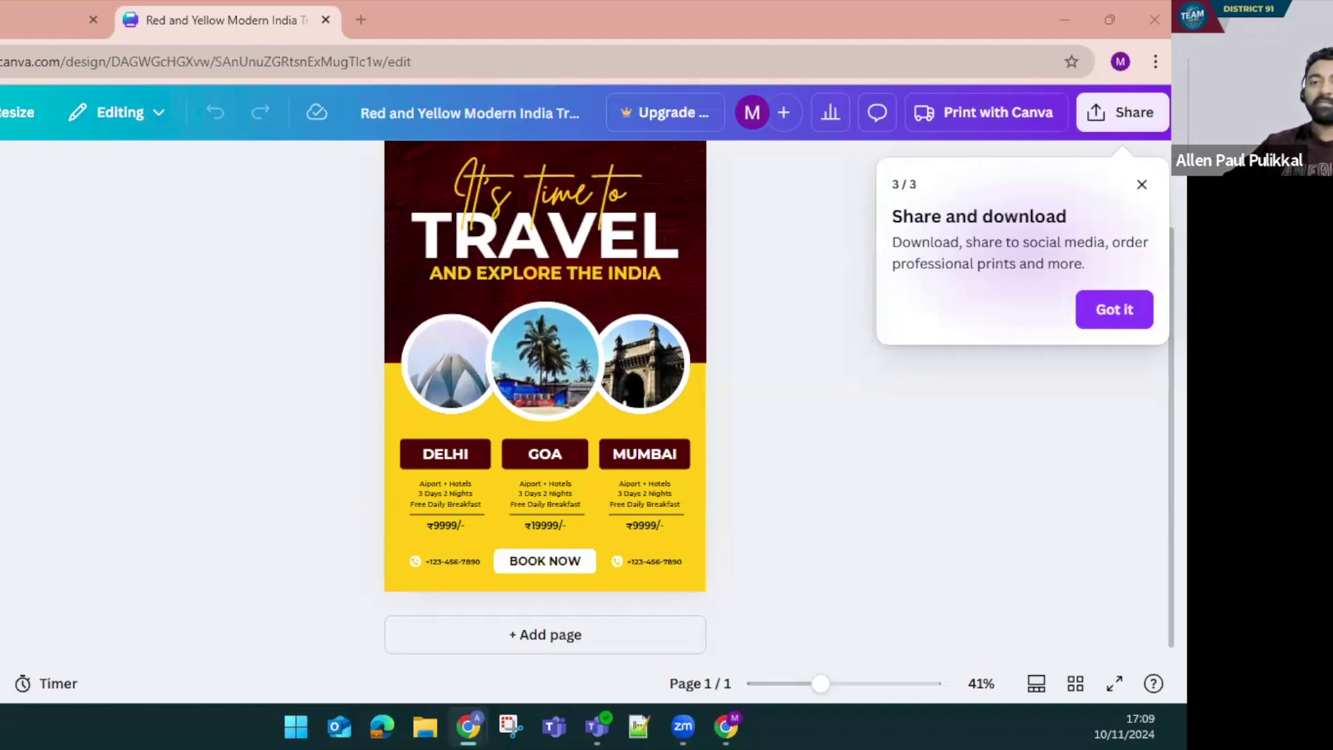
# Open the Lytho Toastmasters brand manual link in a new tab
pyautogui.hotkey('ctrl', 't')
pyautogui.hotkey('ctrl', 'v')
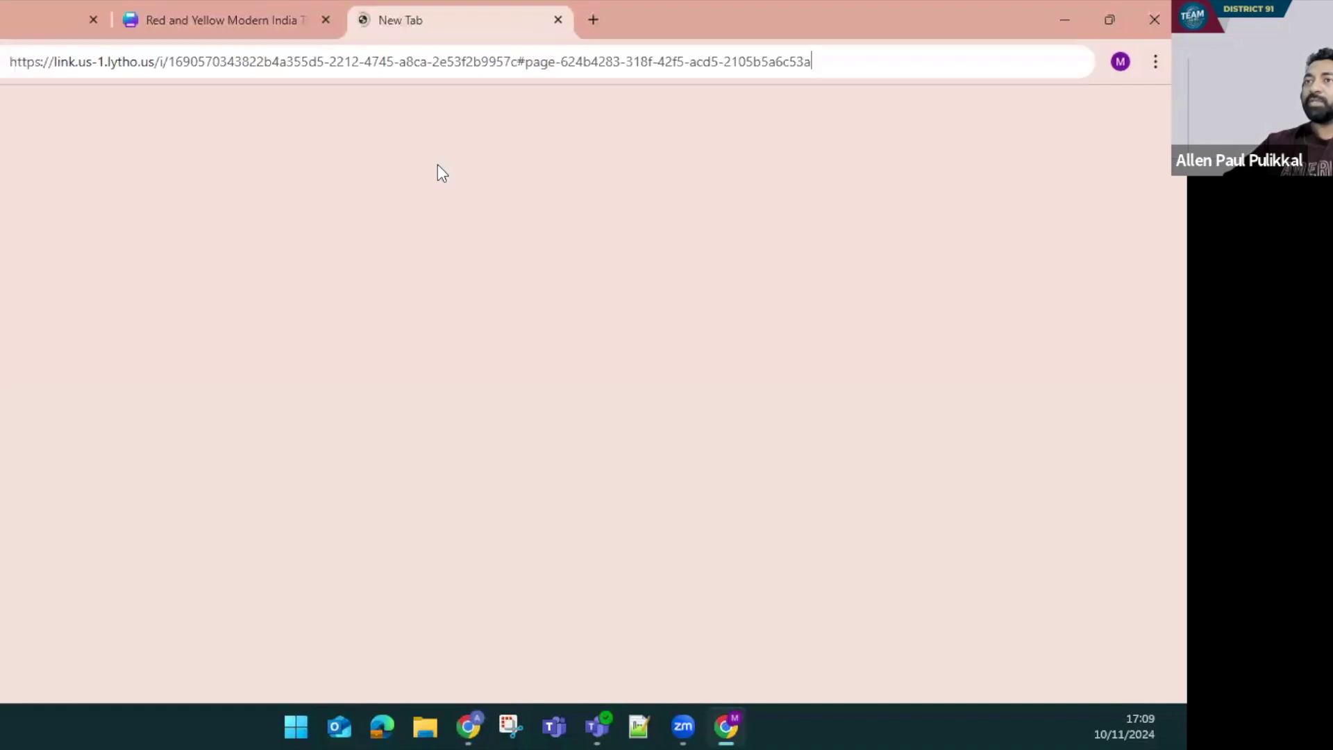
pyautogui.press('Return')
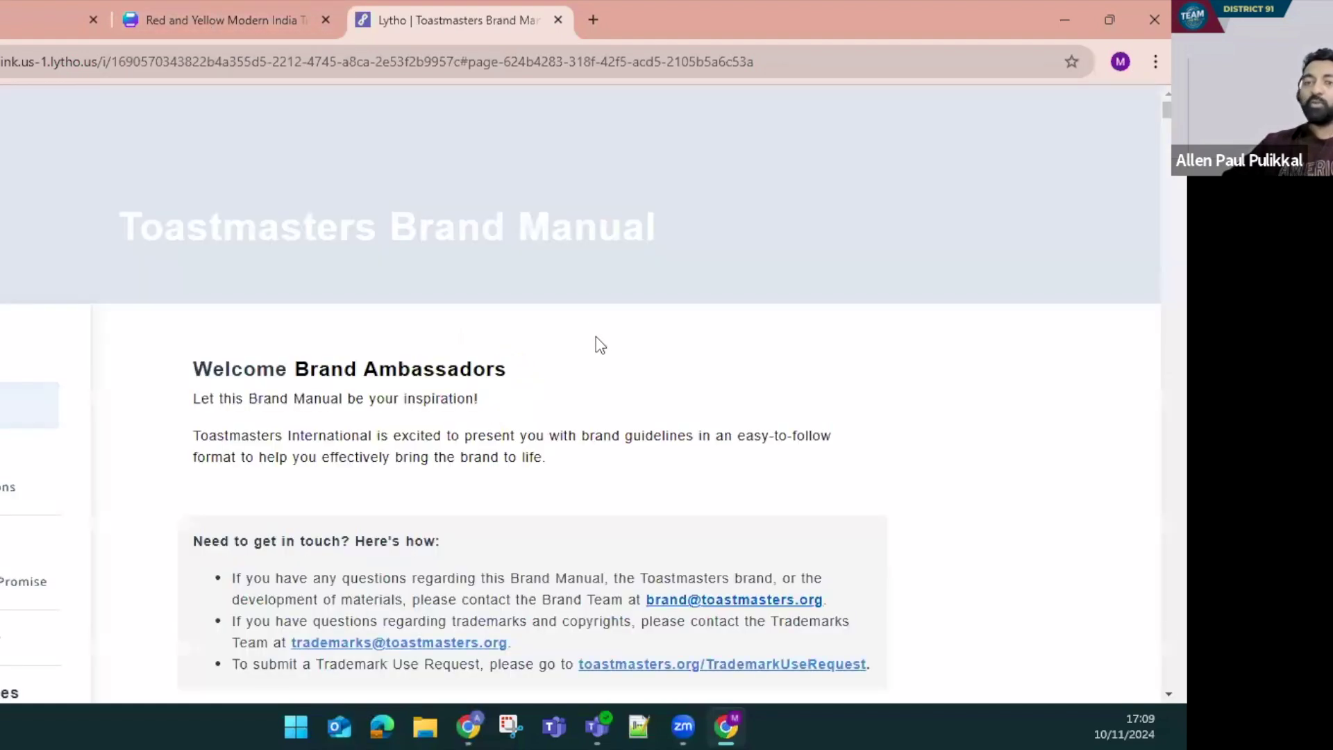
# Download ToastmastersLogo3Color.png from the Logo section's Color (.png) attachments
pyautogui.scroll(-4, 595, 340)
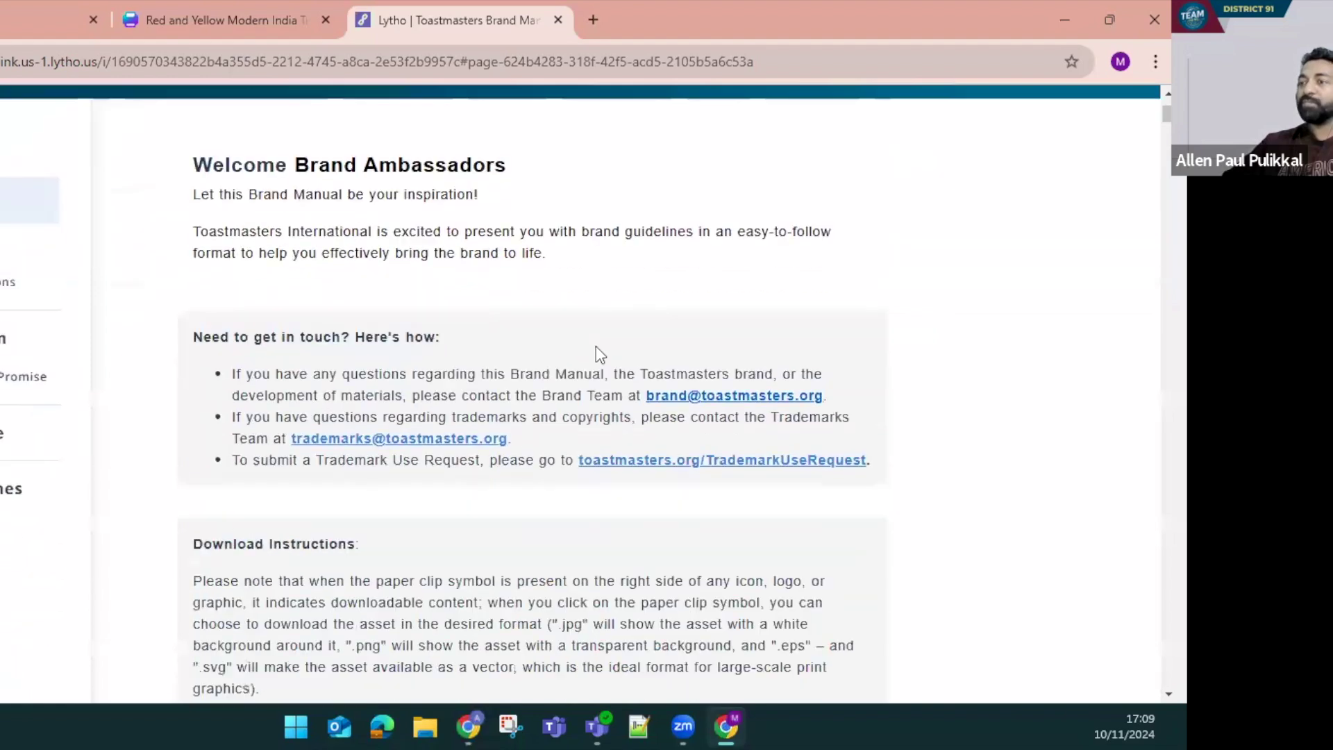
pyautogui.scroll(3, 595, 346)
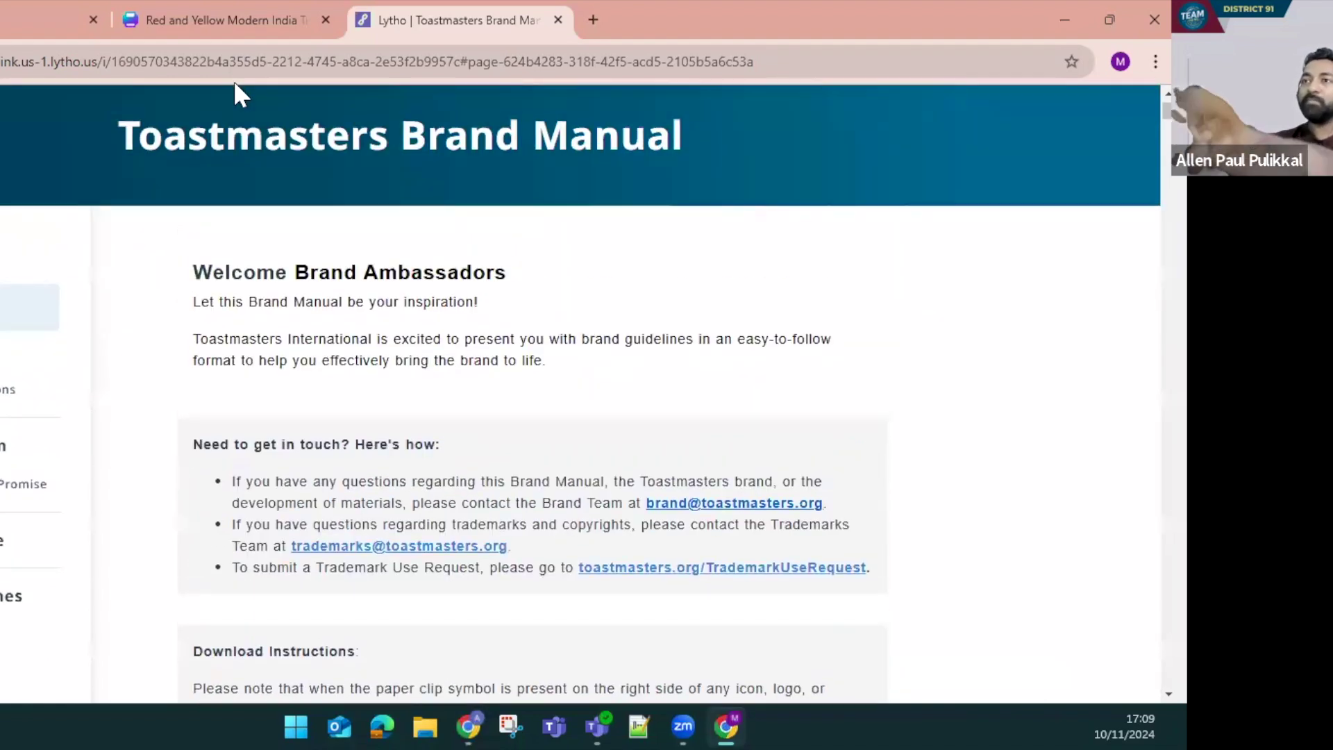
pyautogui.scroll(-5, 566, 327)
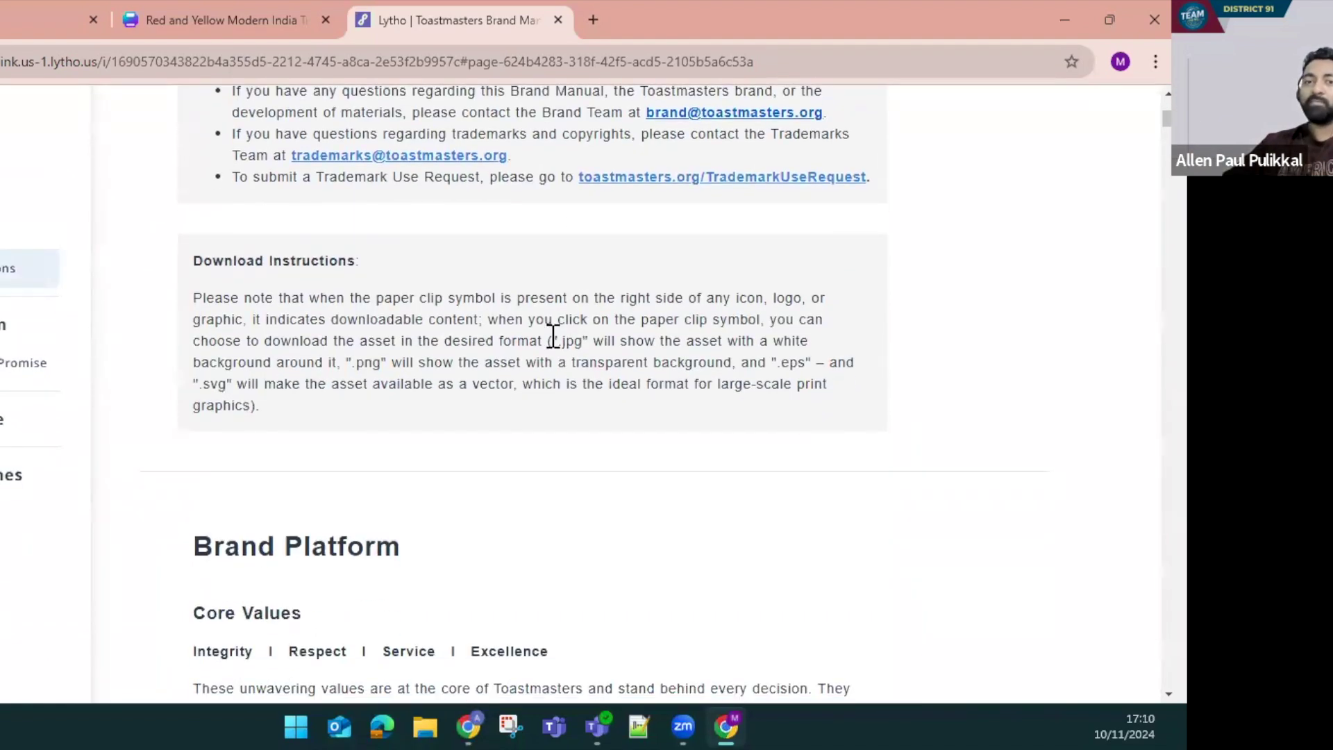
pyautogui.scroll(-8, 552, 336)
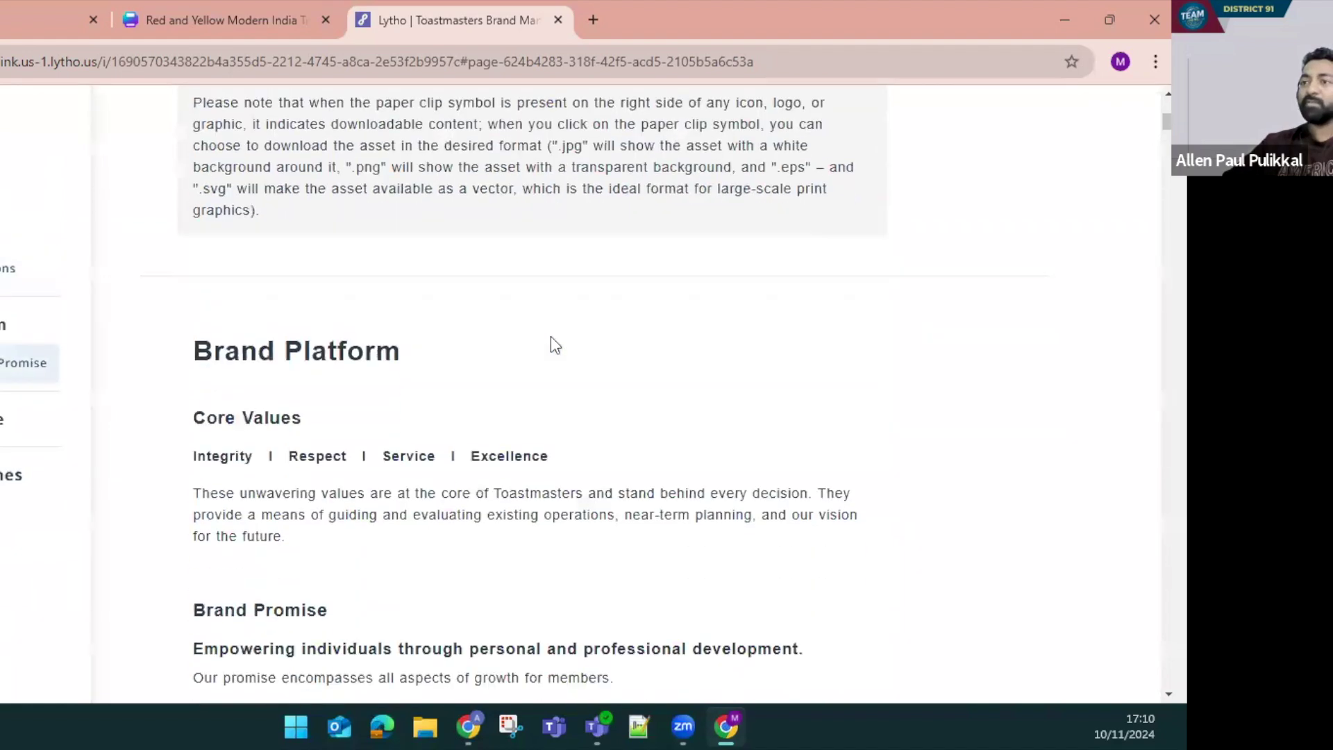
pyautogui.scroll(-12, 553, 336)
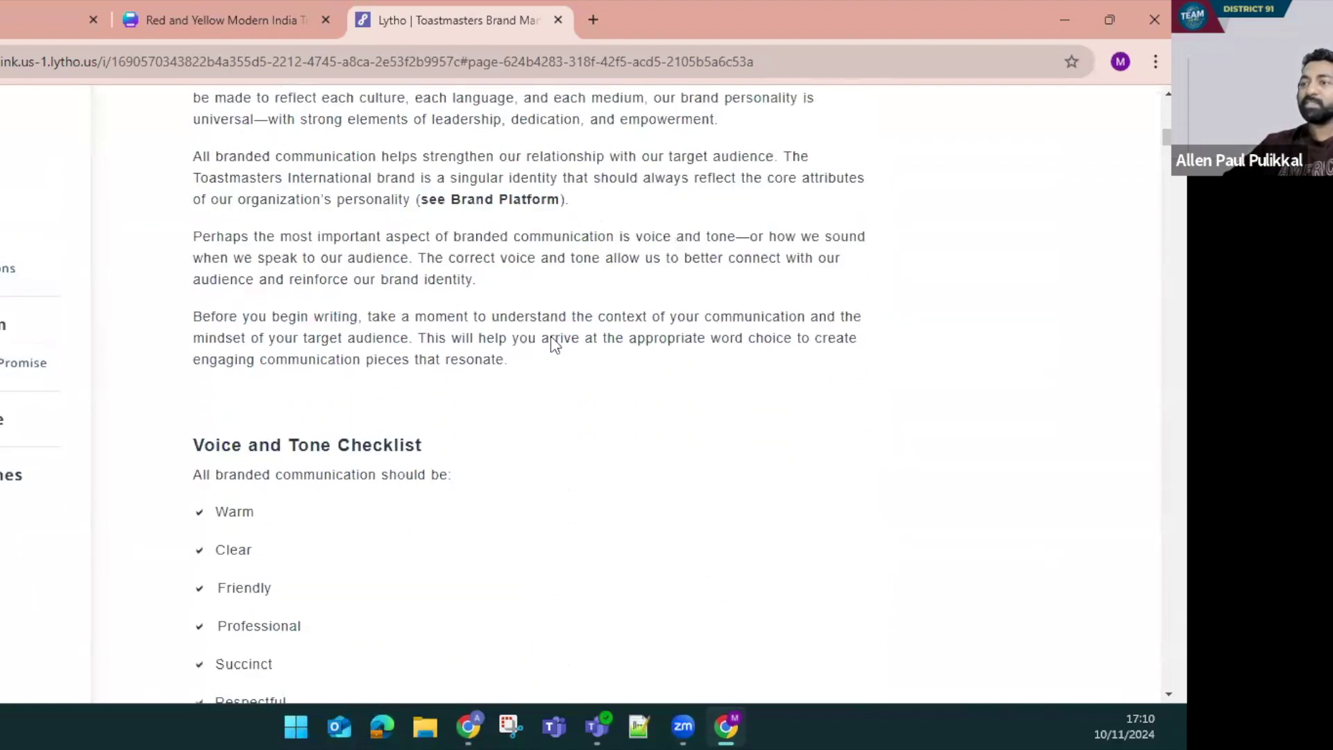
pyautogui.scroll(-8, 551, 336)
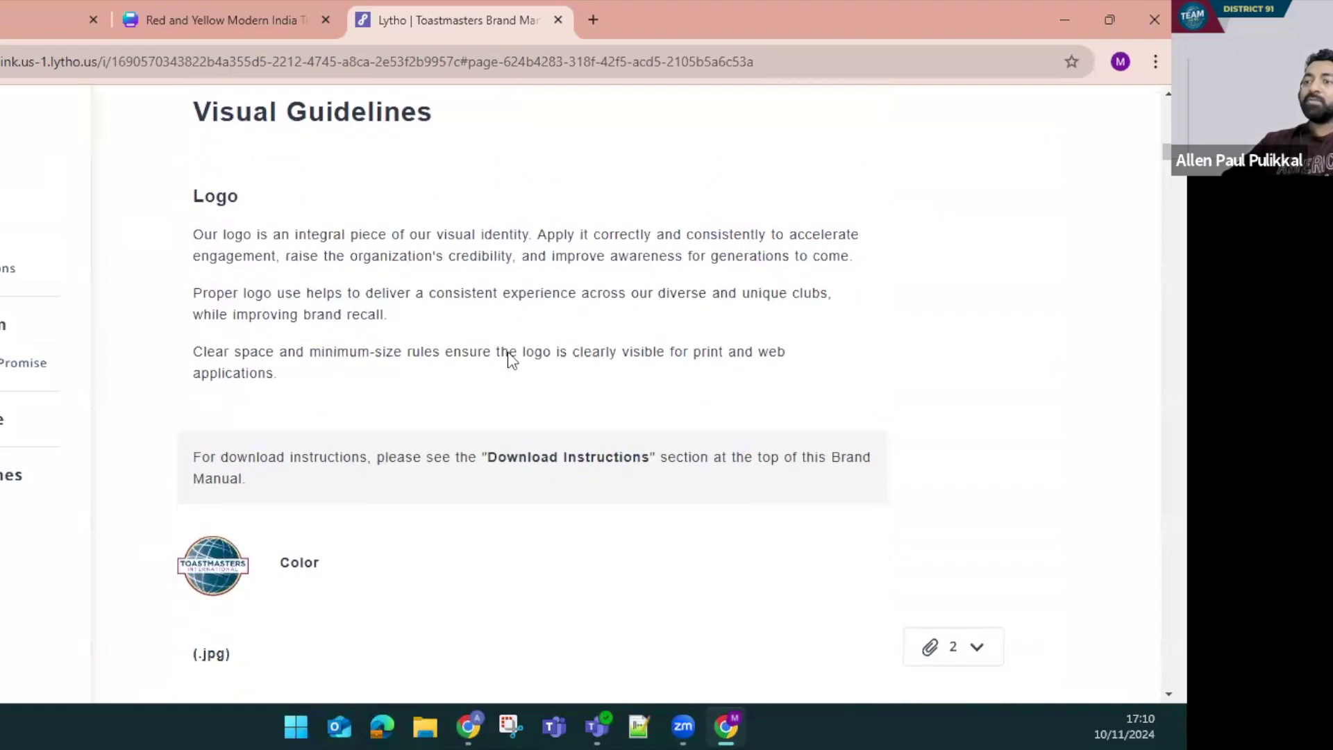
pyautogui.scroll(-1, 247, 393)
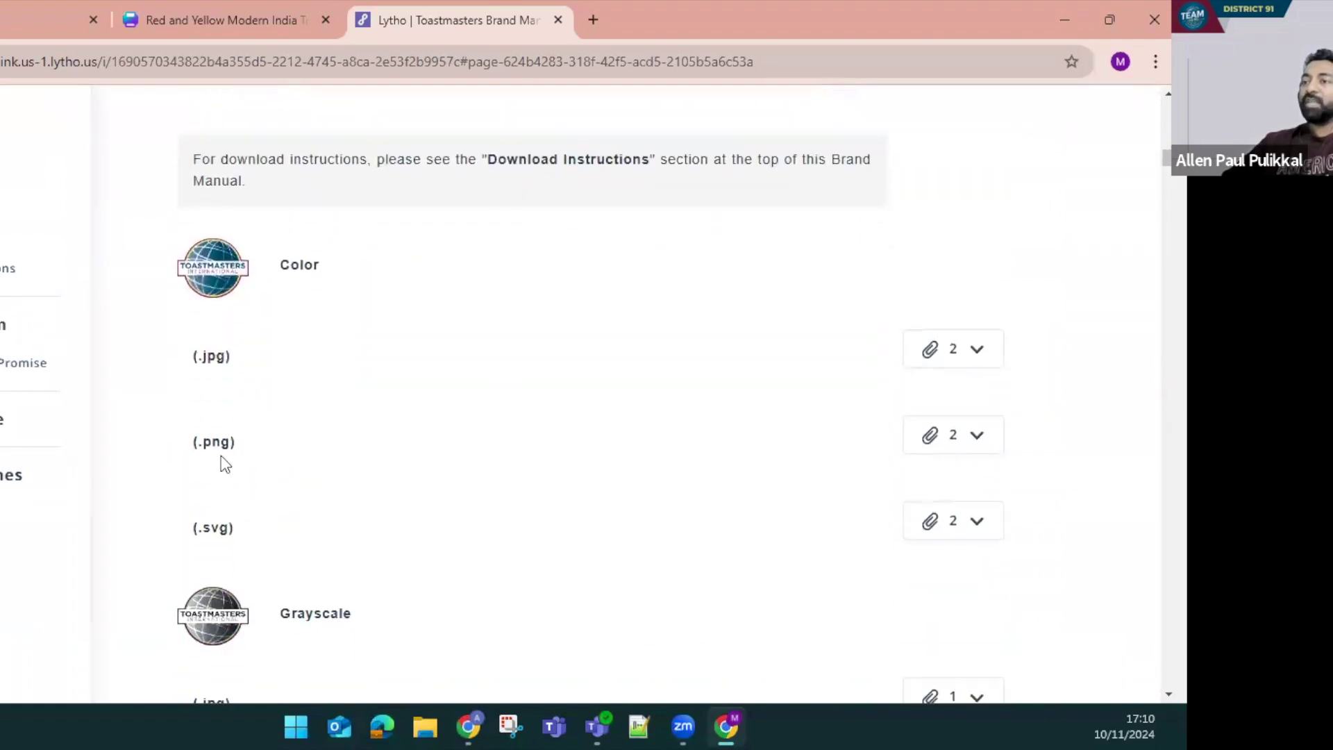
pyautogui.scroll(-1, 243, 414)
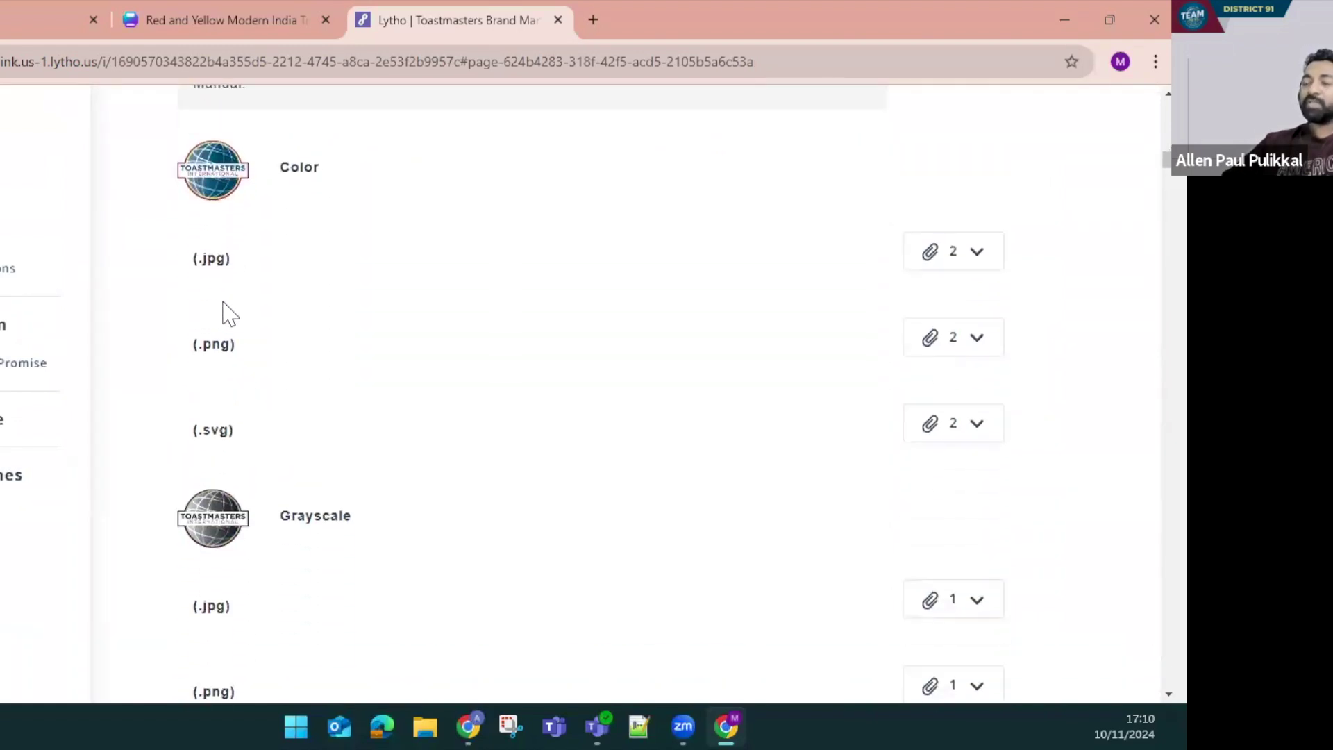
pyautogui.click(981, 347)
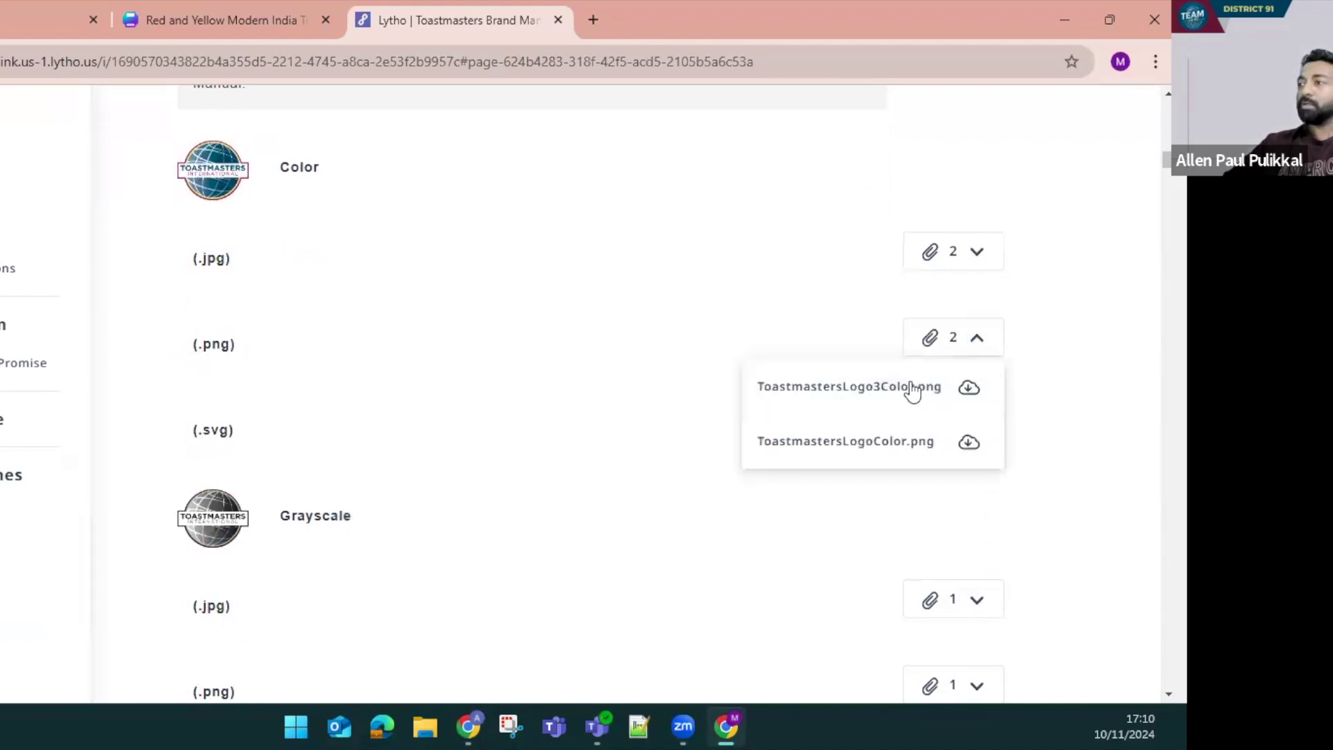
pyautogui.click(970, 390)
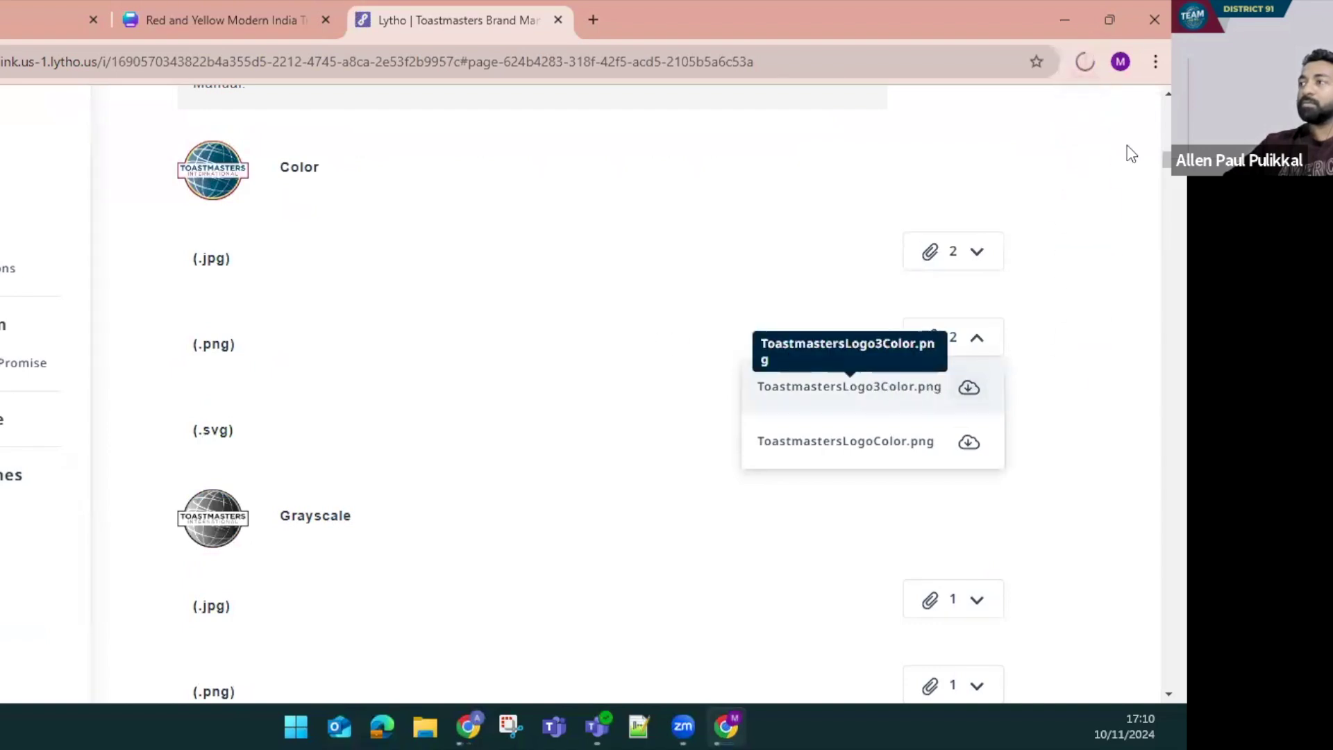
# Download the colour wordmark JPG file as well
pyautogui.scroll(-13, 587, 379)
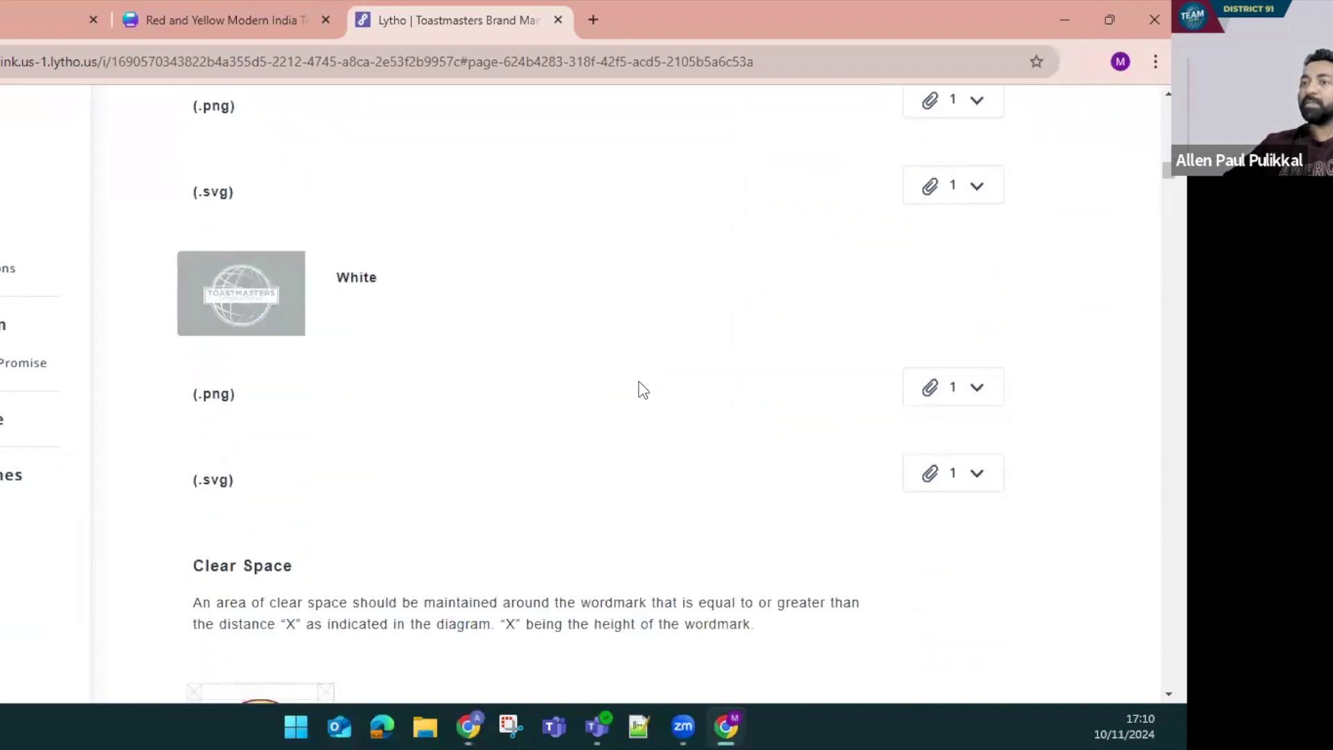
pyautogui.scroll(-9, 311, 274)
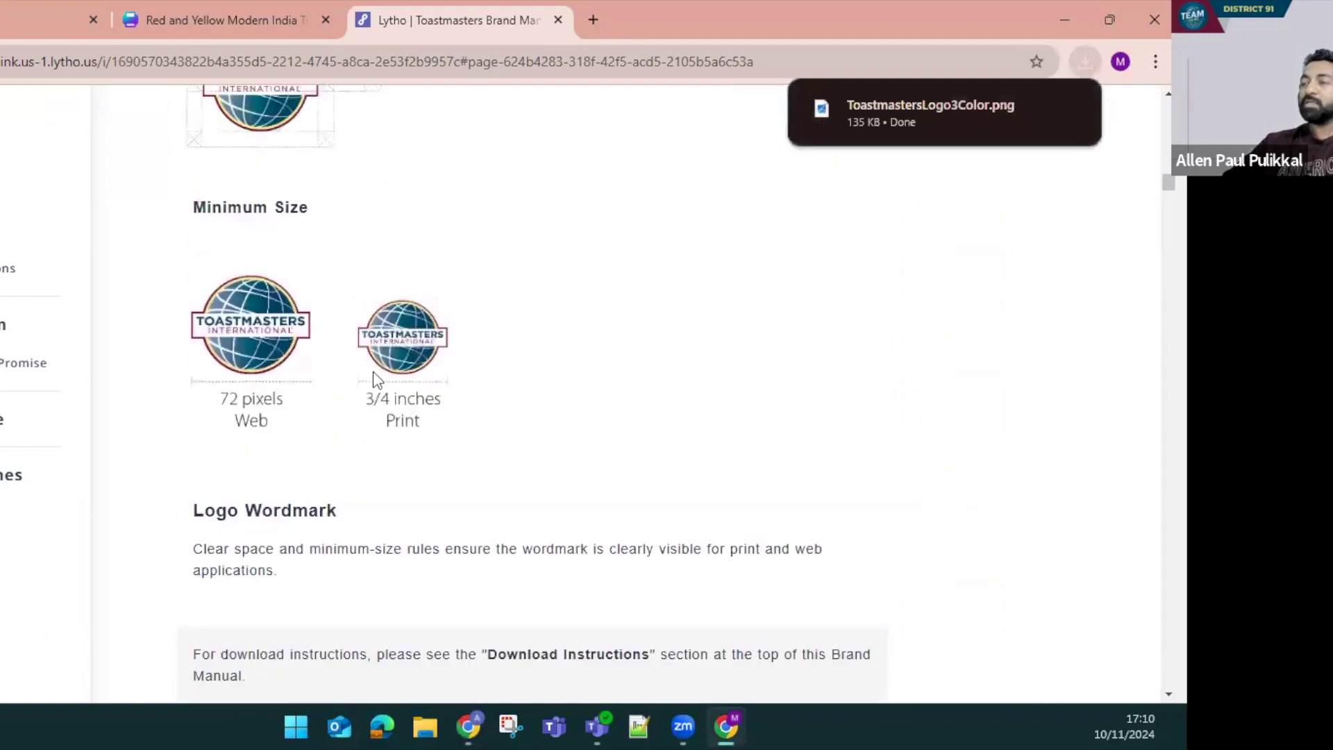
pyautogui.scroll(-2, 624, 326)
pyautogui.scroll(3, 771, 301)
pyautogui.click(975, 431)
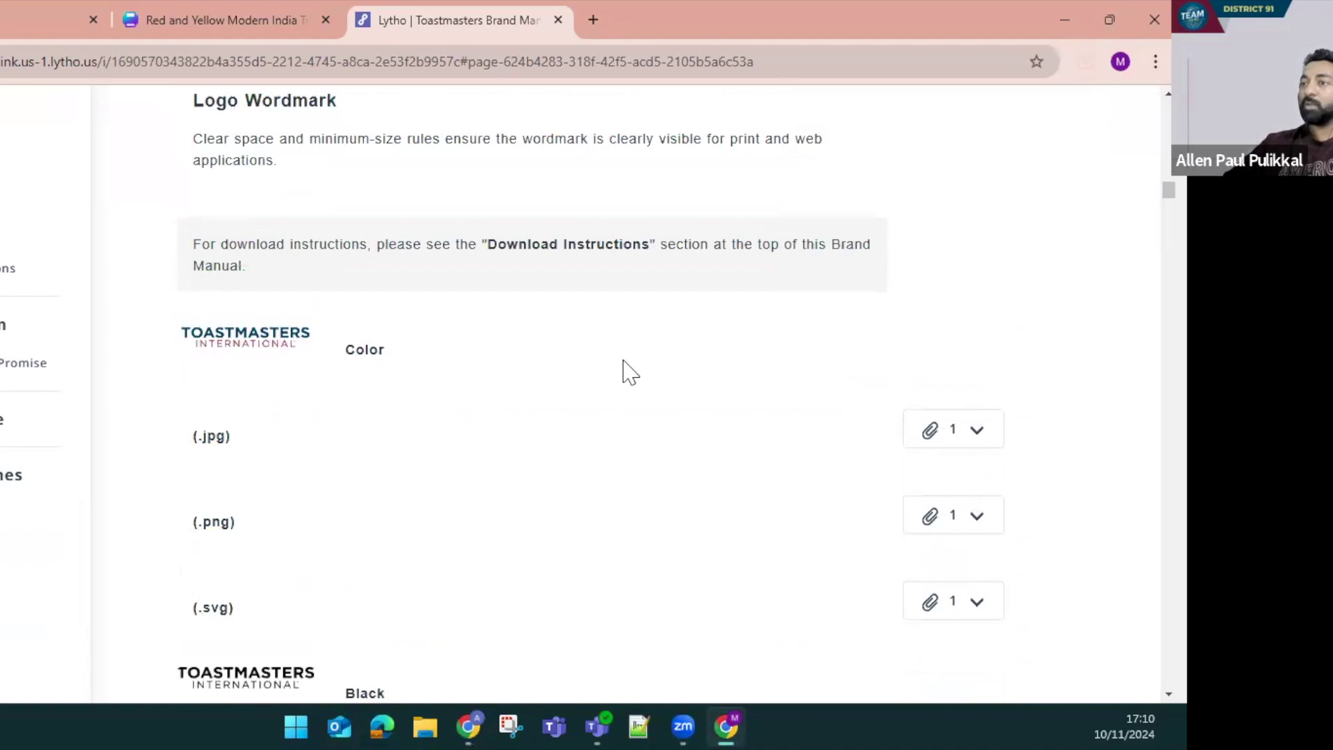
pyautogui.click(977, 432)
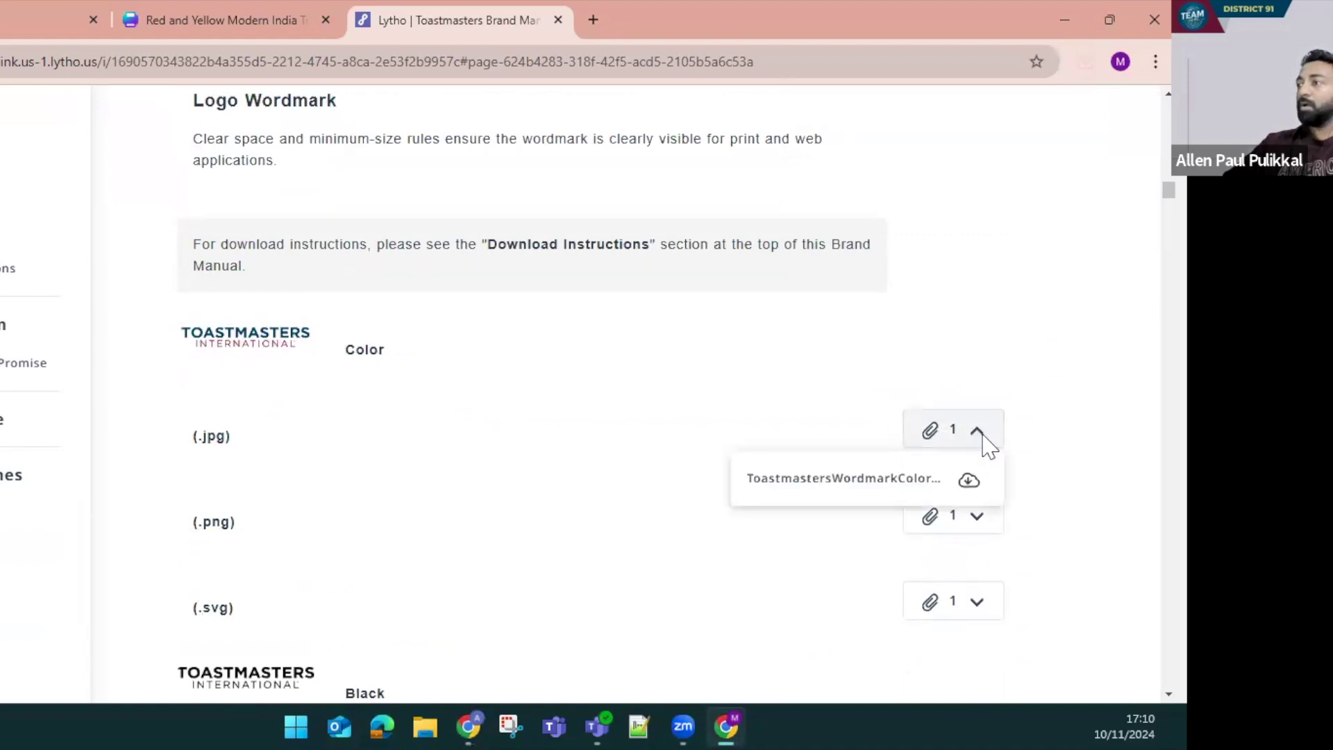
pyautogui.click(953, 480)
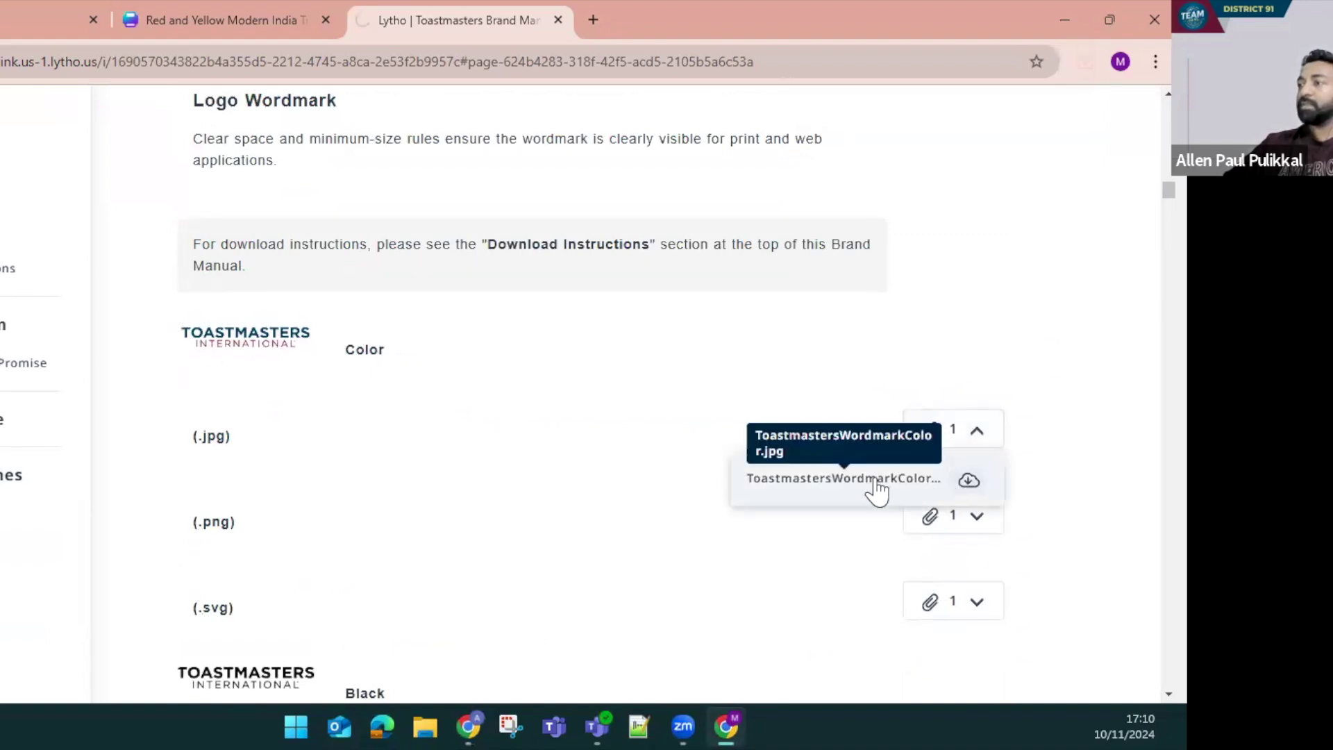
pyautogui.scroll(-5, 586, 399)
pyautogui.scroll(-5, 559, 417)
pyautogui.scroll(-12, 559, 417)
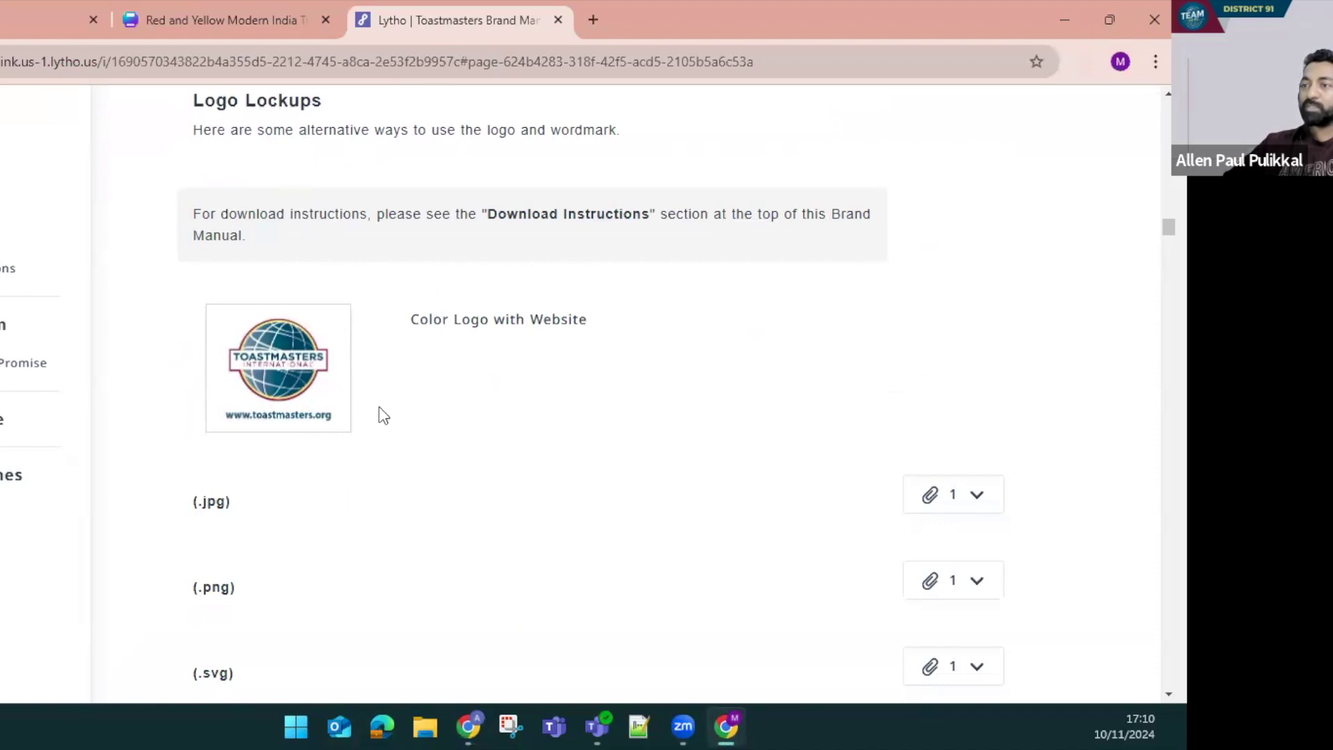
pyautogui.scroll(-7, 420, 444)
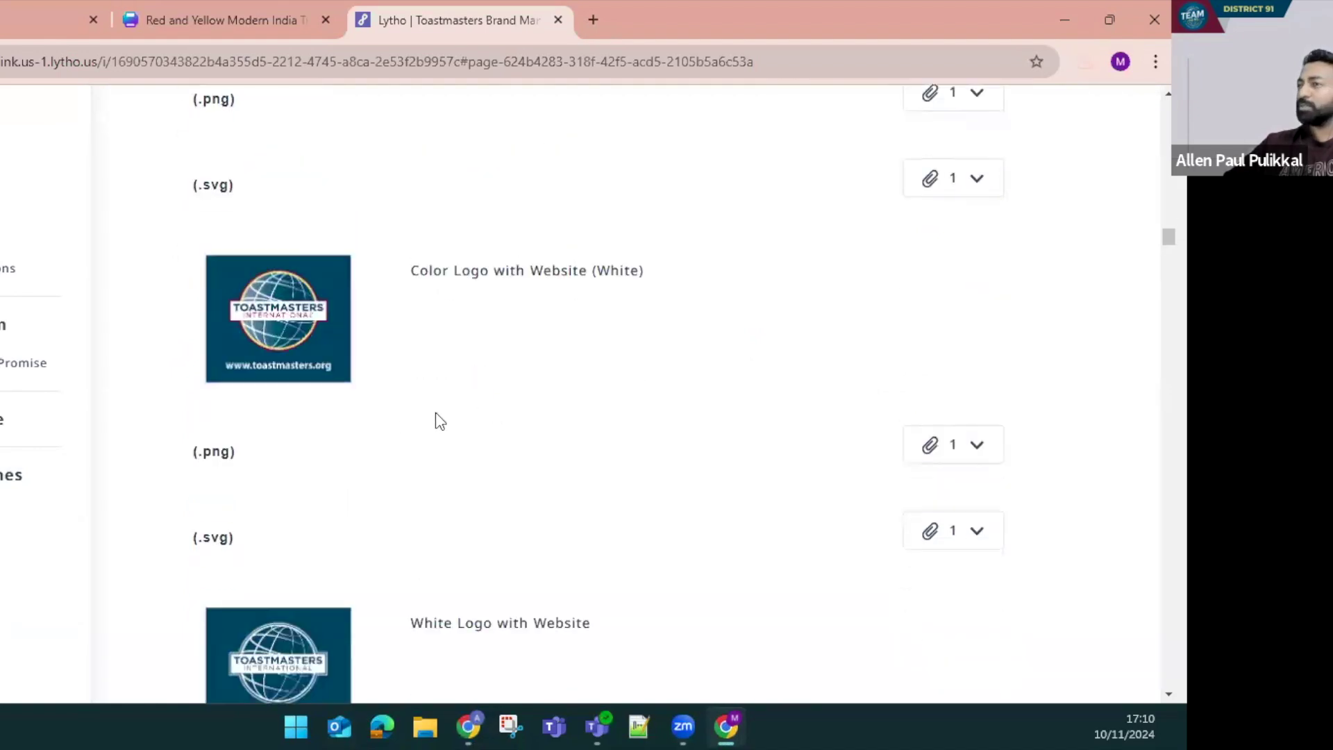
pyautogui.scroll(-10, 438, 422)
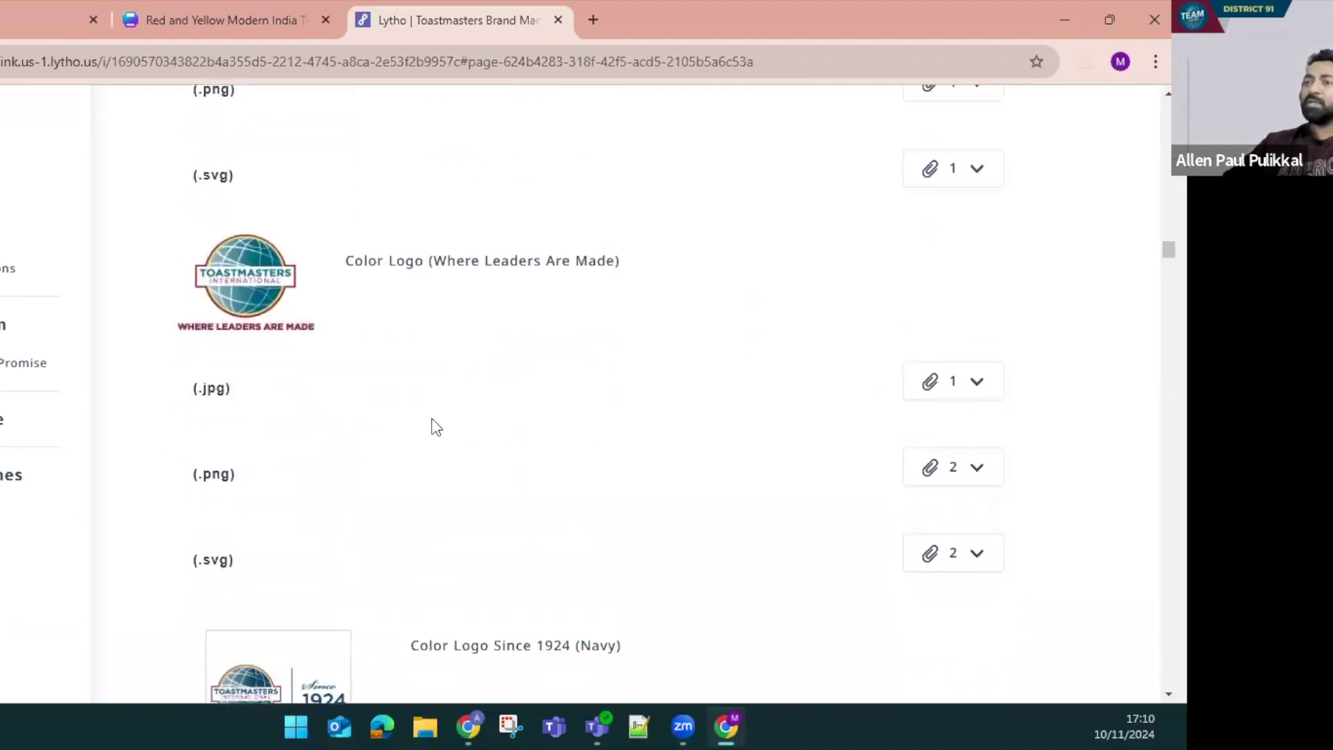
pyautogui.scroll(-17, 432, 419)
pyautogui.scroll(-19, 421, 416)
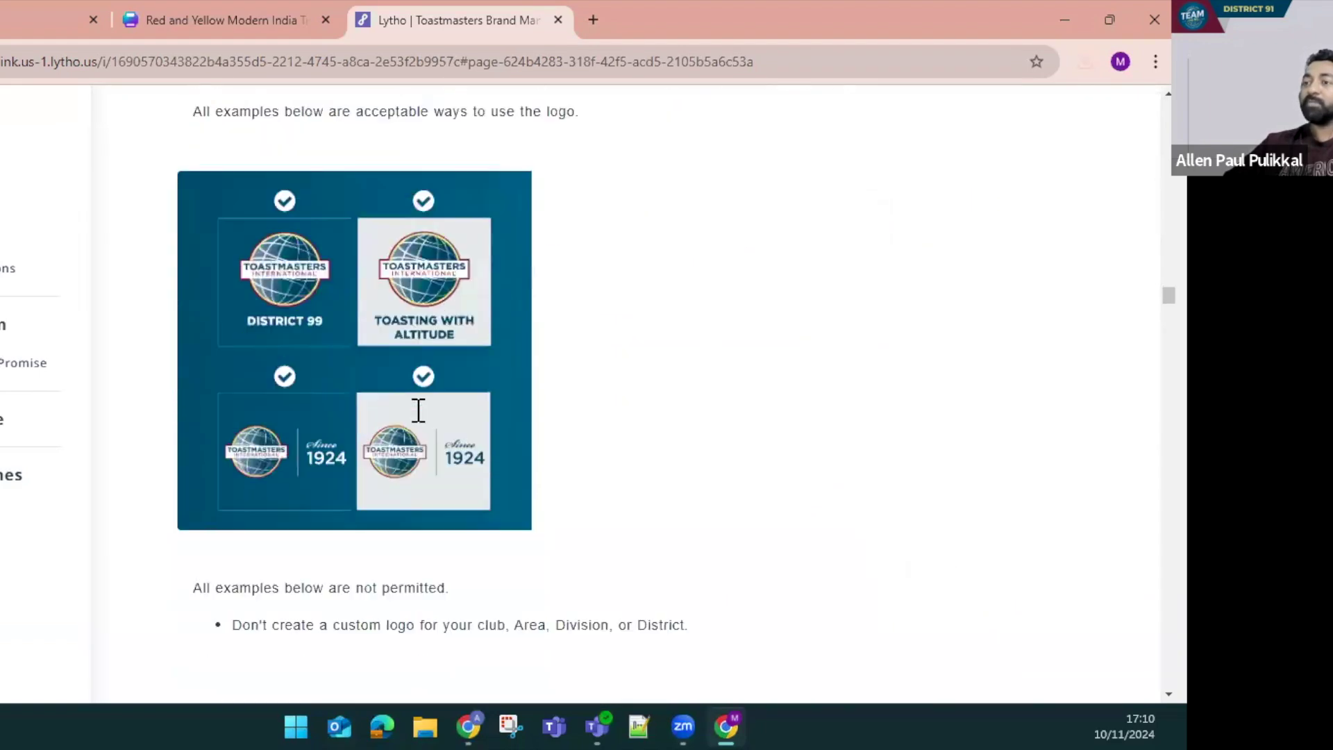
pyautogui.scroll(-1, 418, 409)
pyautogui.scroll(-8, 581, 481)
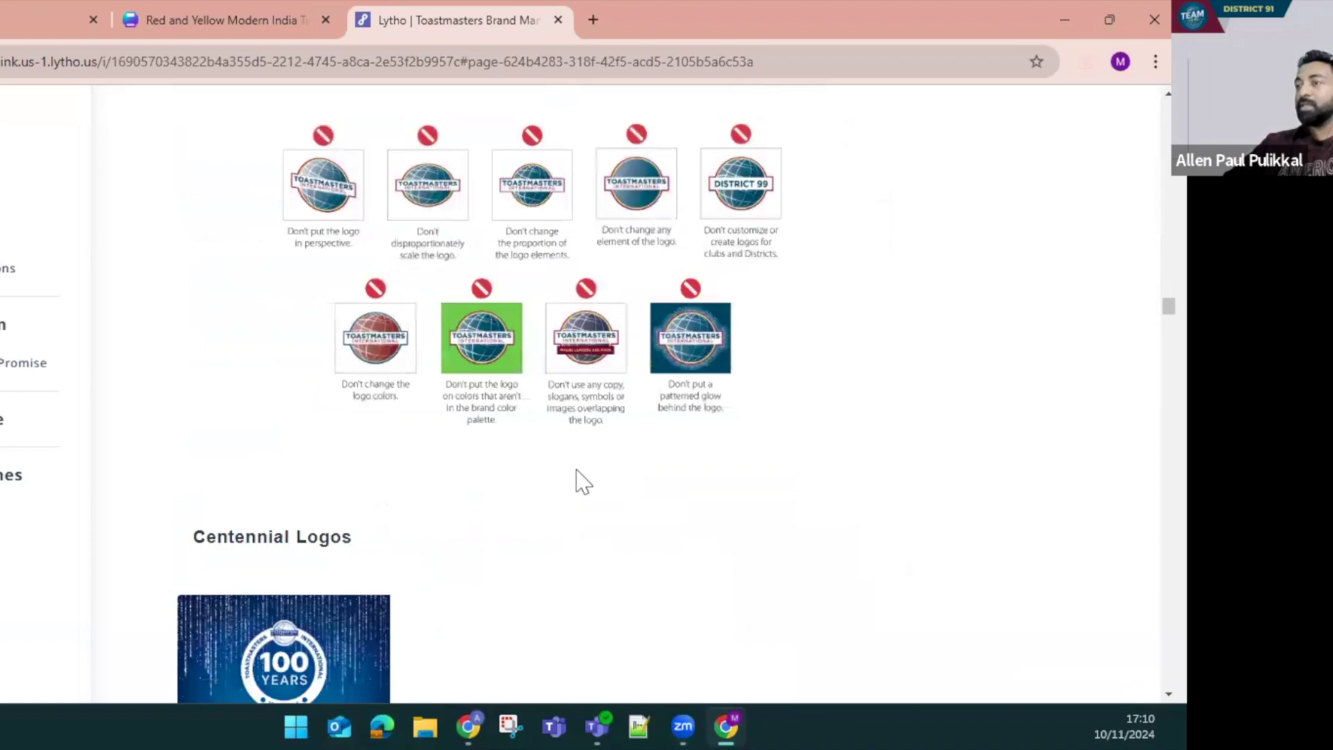
pyautogui.scroll(-4, 582, 481)
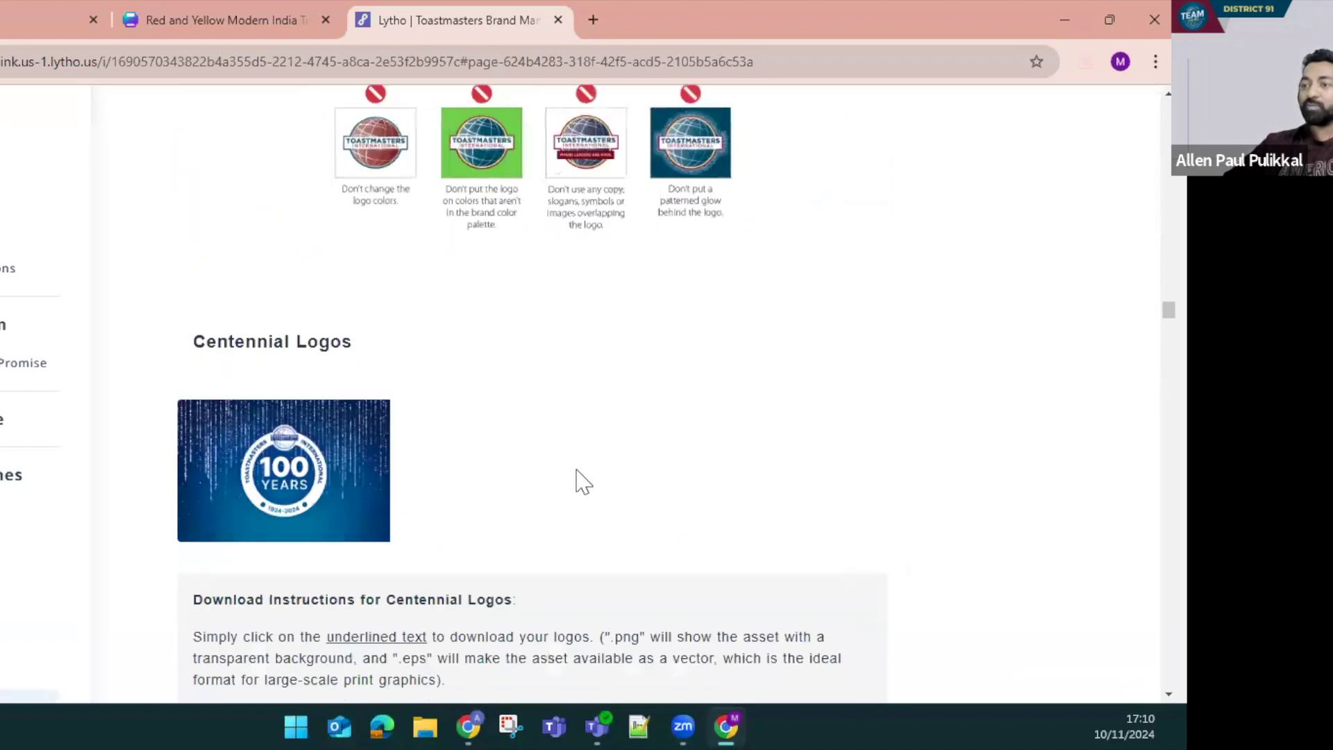
pyautogui.scroll(-10, 582, 481)
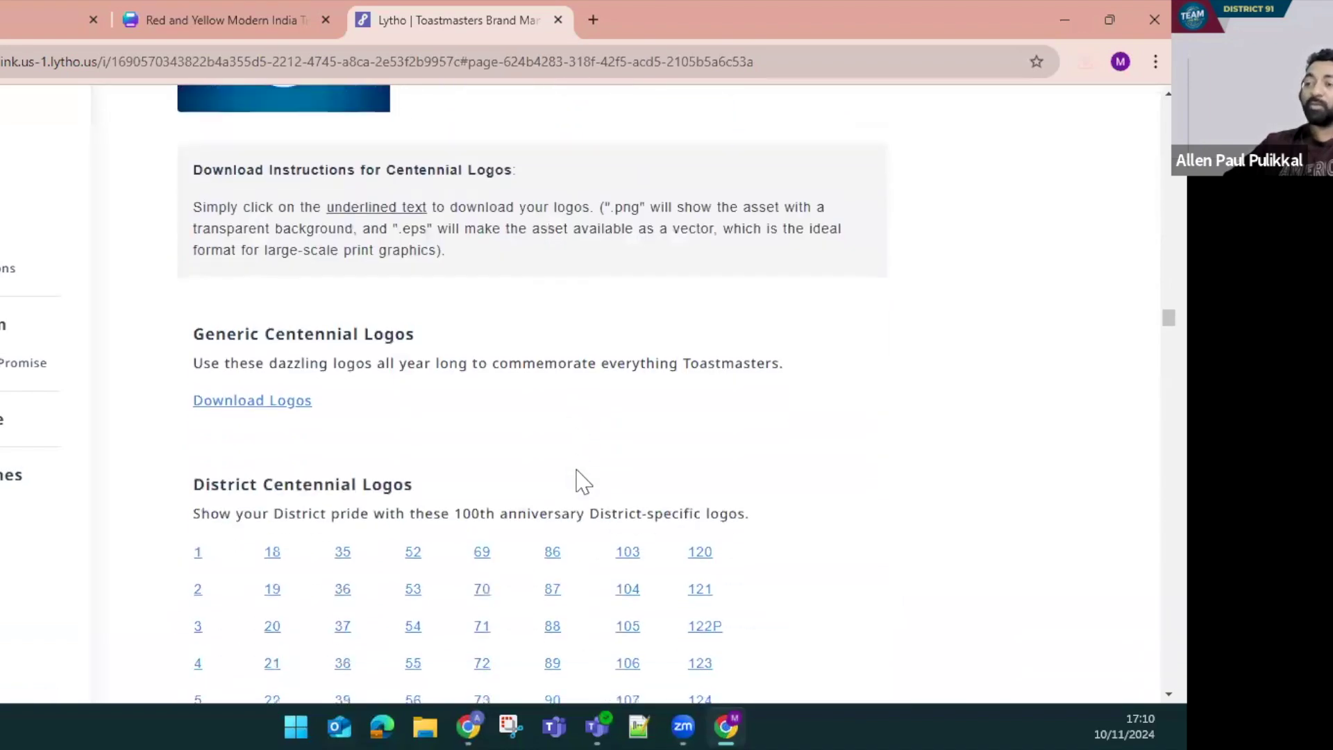
pyautogui.moveTo(192, 134); pyautogui.dragTo(451, 134)
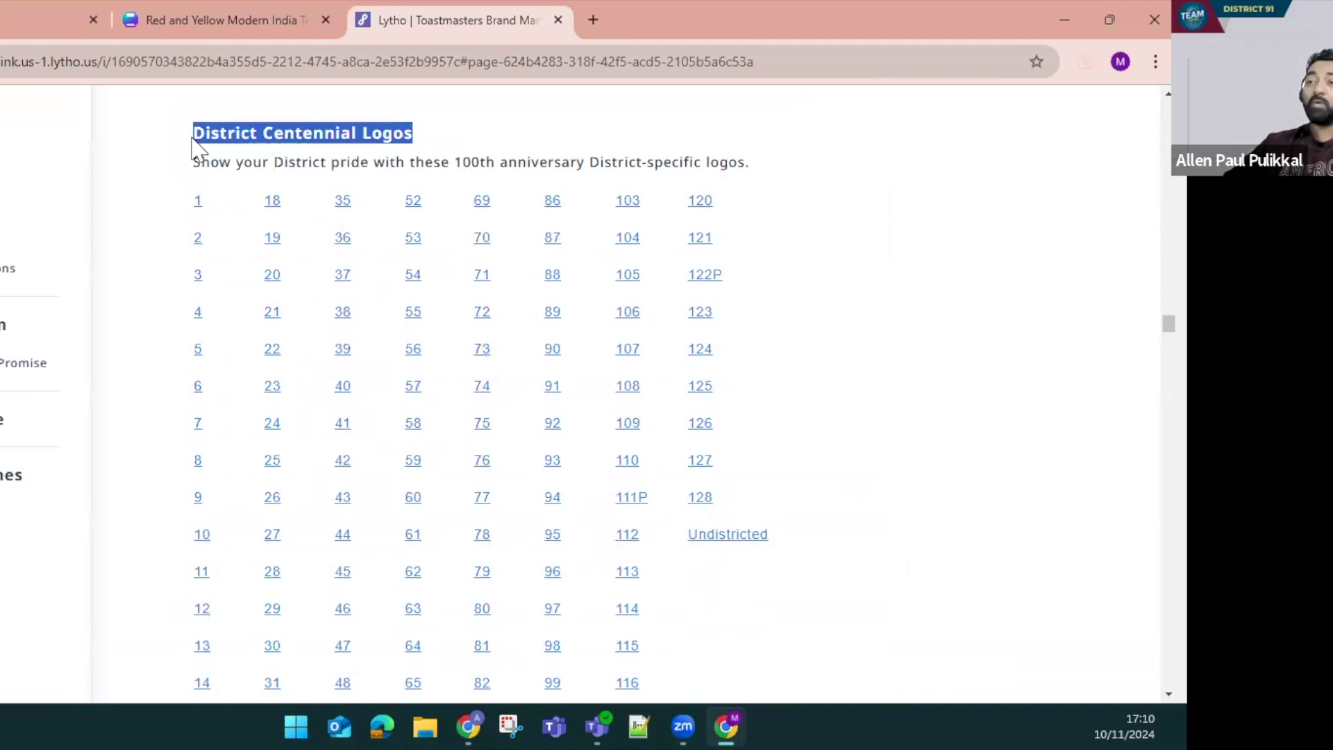
pyautogui.moveTo(274, 134); pyautogui.dragTo(440, 148)
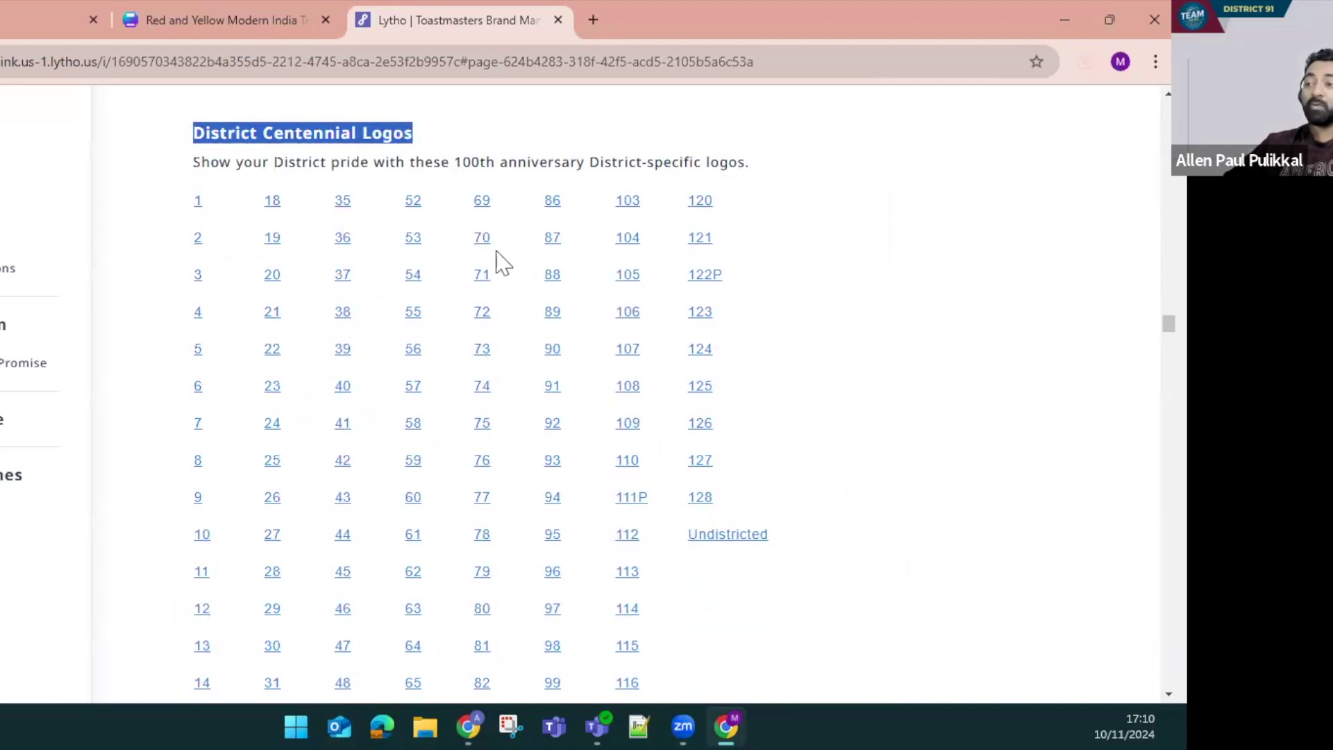
pyautogui.scroll(-3, 515, 422)
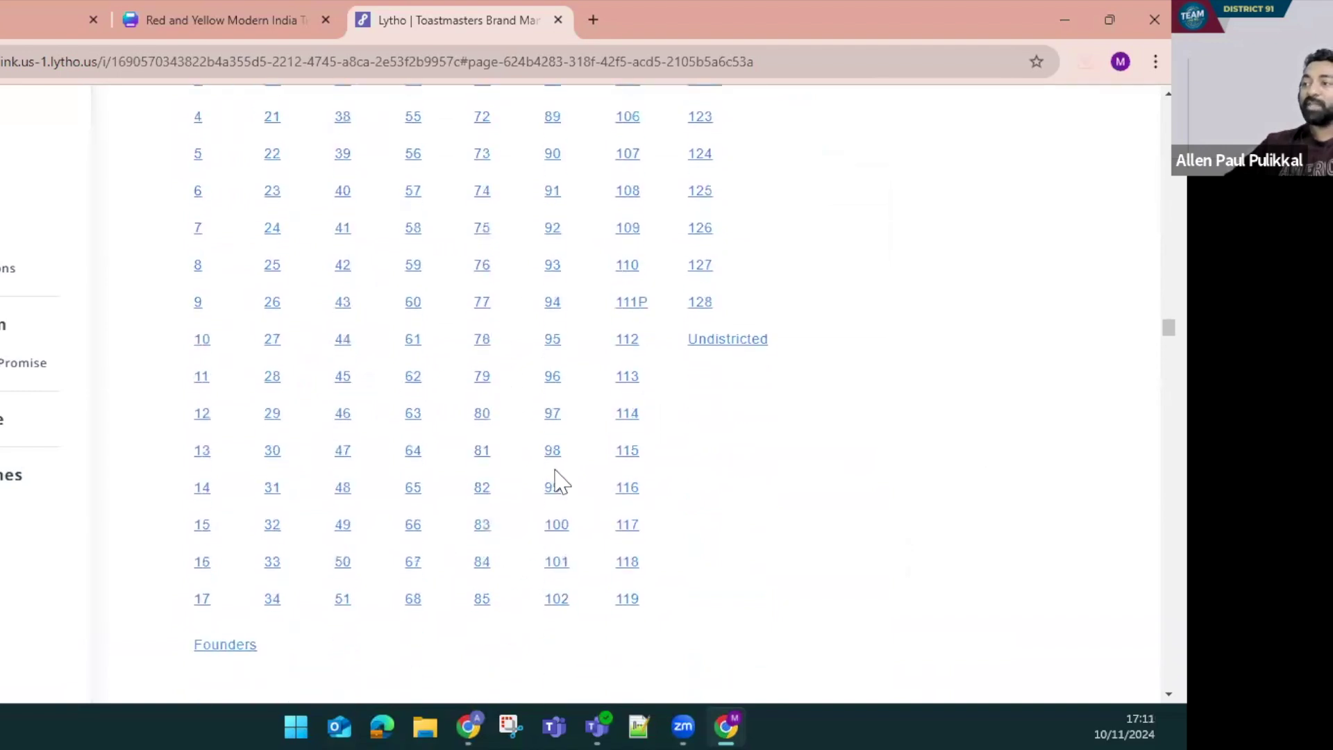
pyautogui.scroll(1, 548, 301)
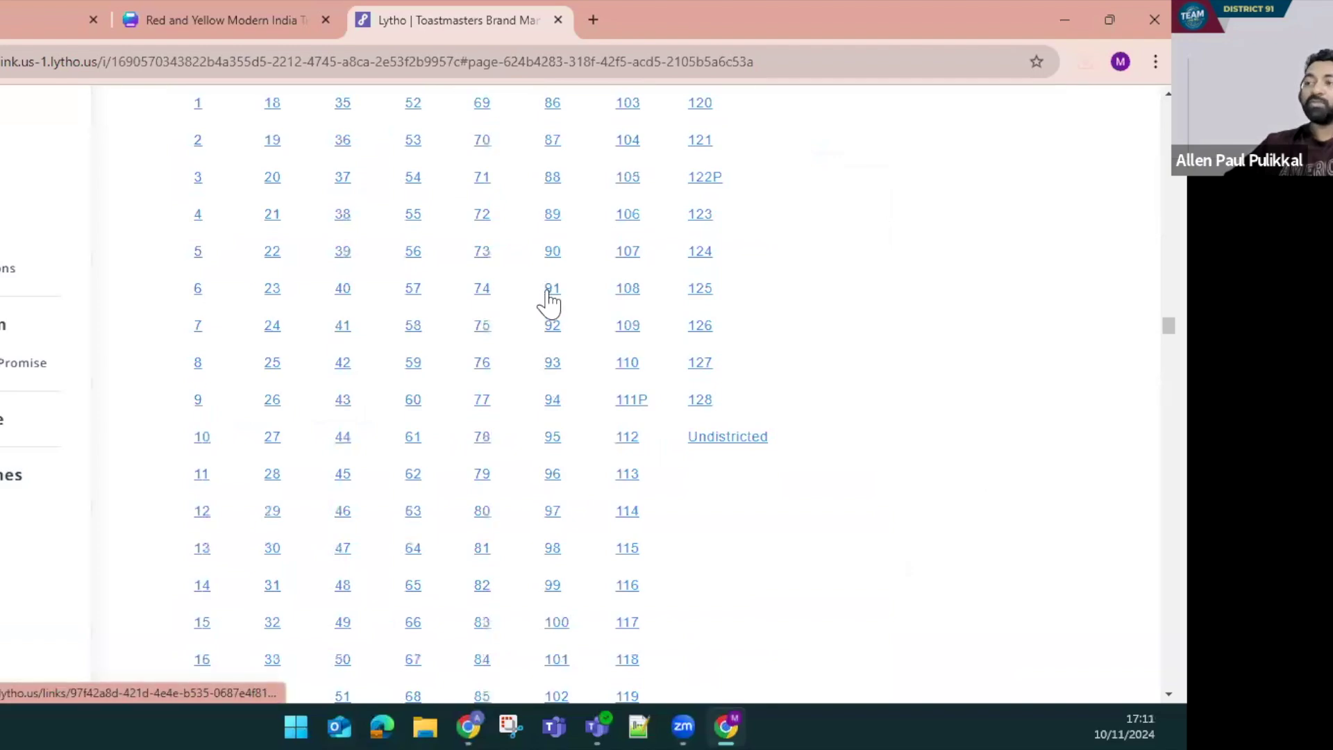
pyautogui.scroll(-10, 643, 402)
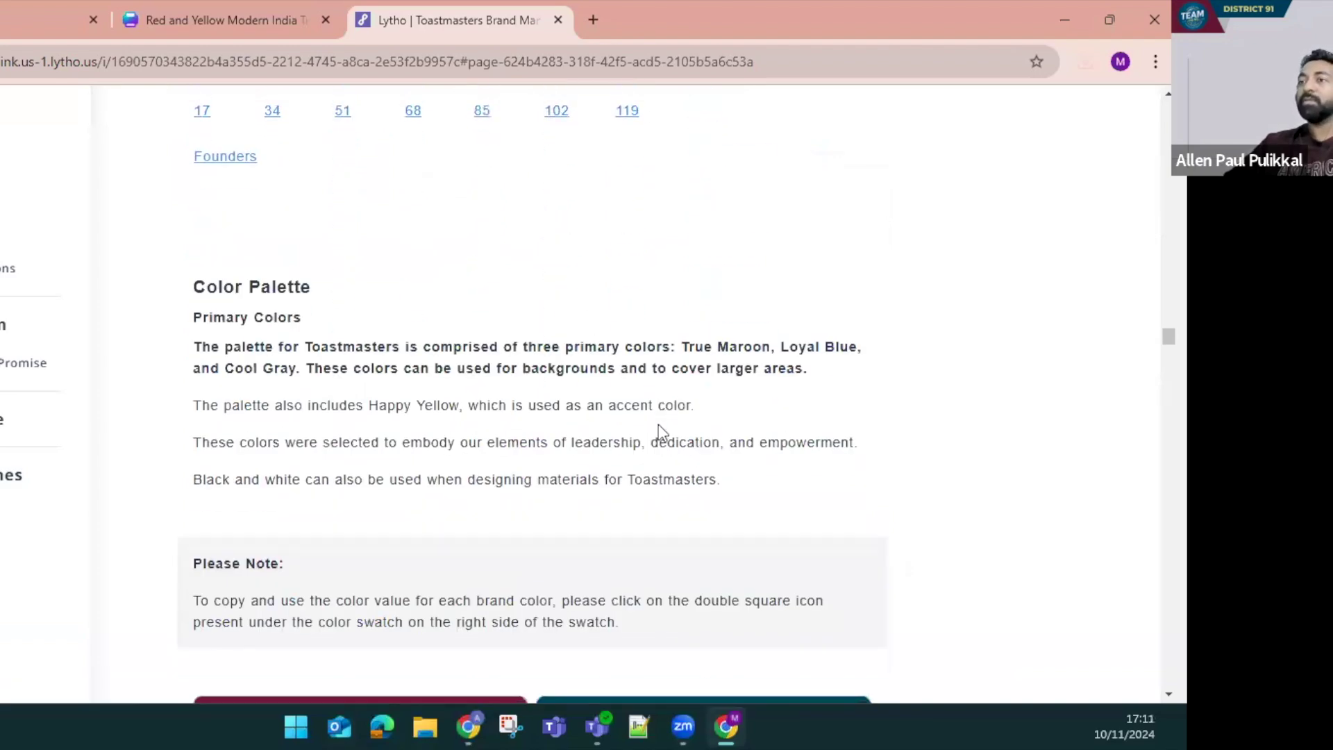
# Review the Color Palette and Gradient Colors sections, then return to the Canva tab
pyautogui.scroll(-6, 658, 430)
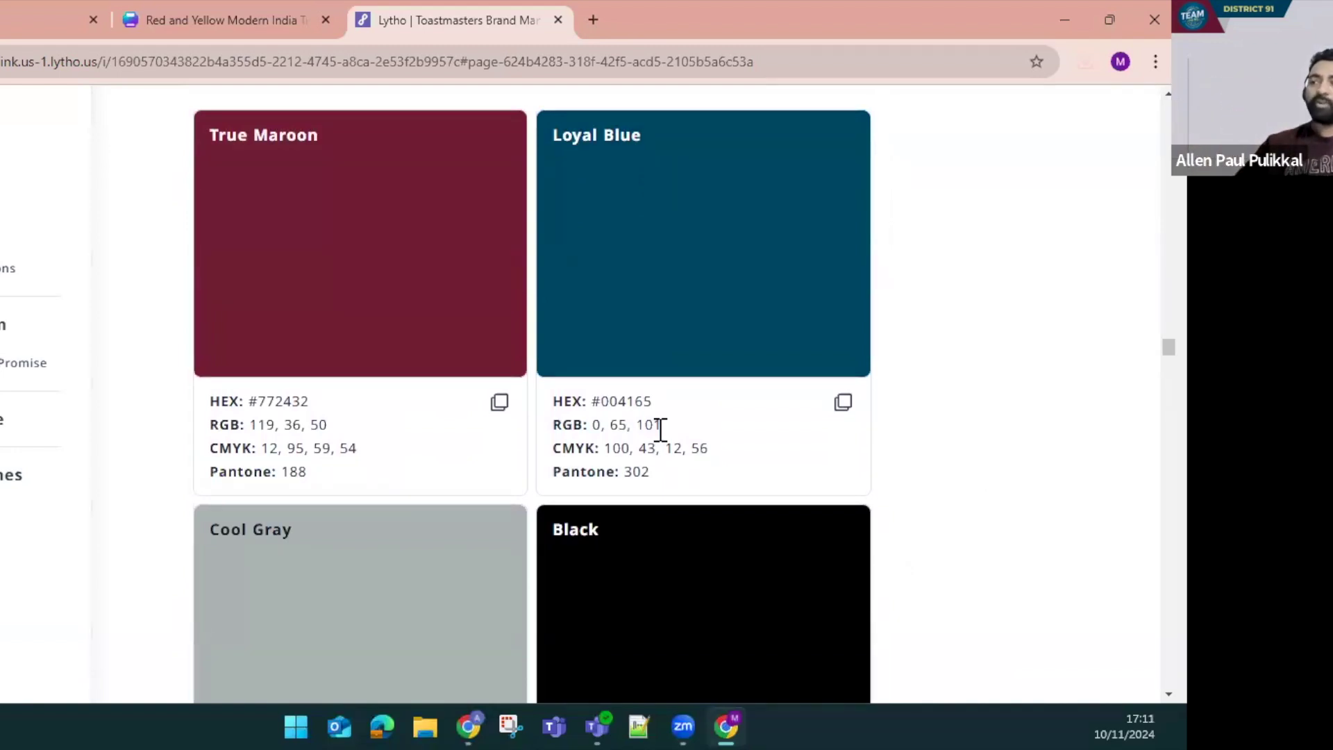
pyautogui.scroll(-20, 658, 434)
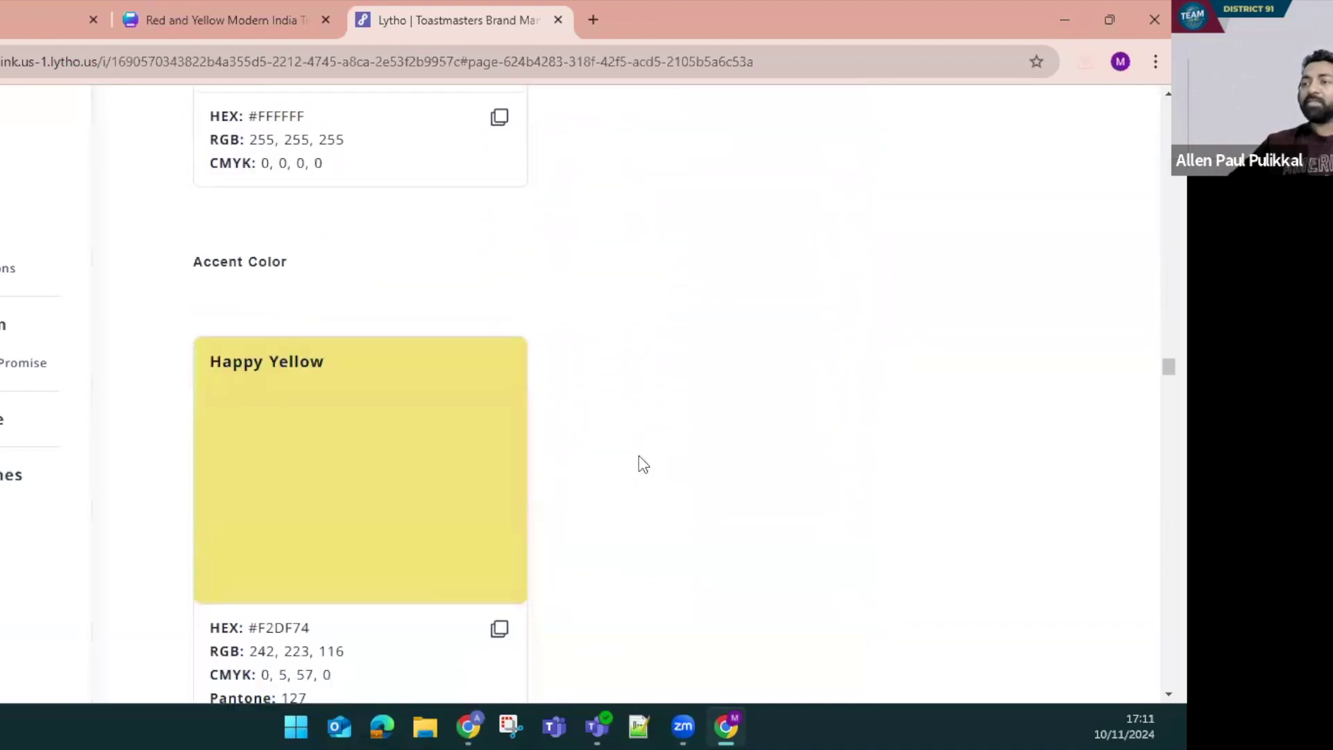
pyautogui.scroll(-2, 405, 322)
pyautogui.scroll(3, 486, 461)
pyautogui.scroll(-6, 489, 479)
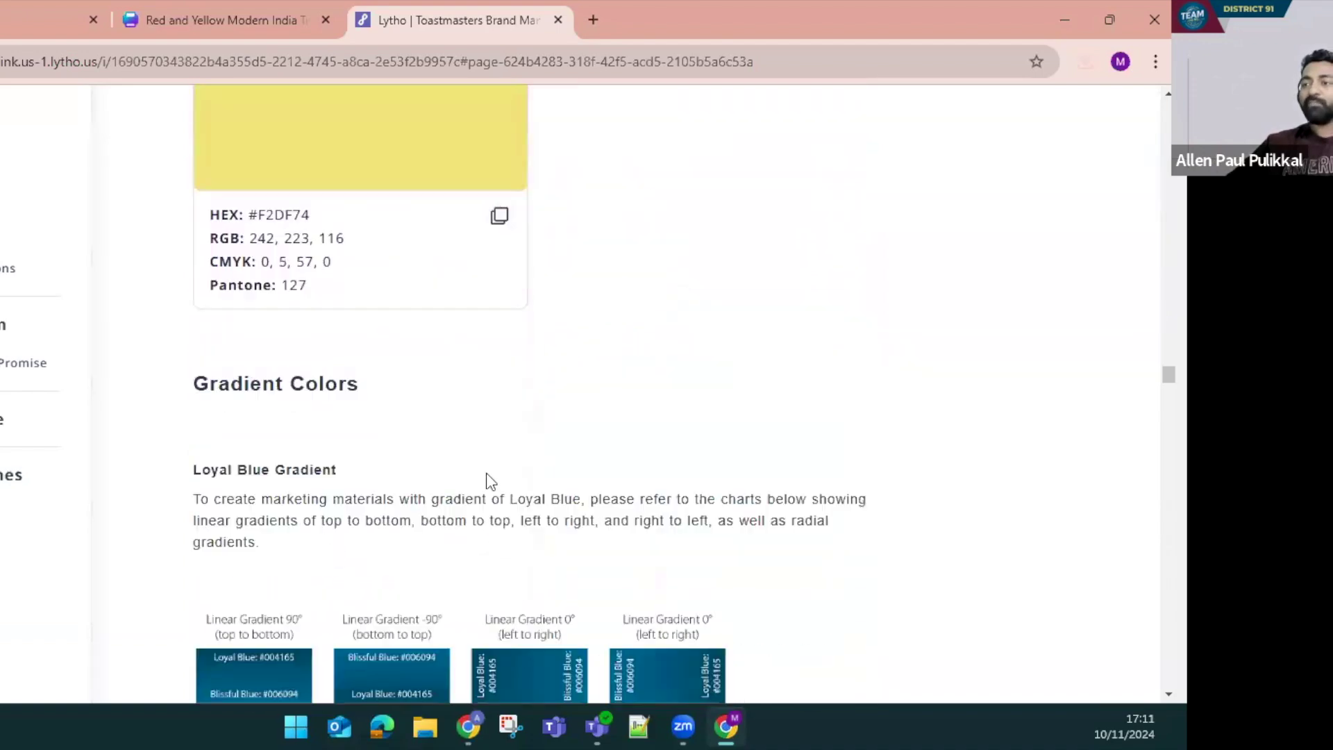
pyautogui.scroll(-3, 569, 504)
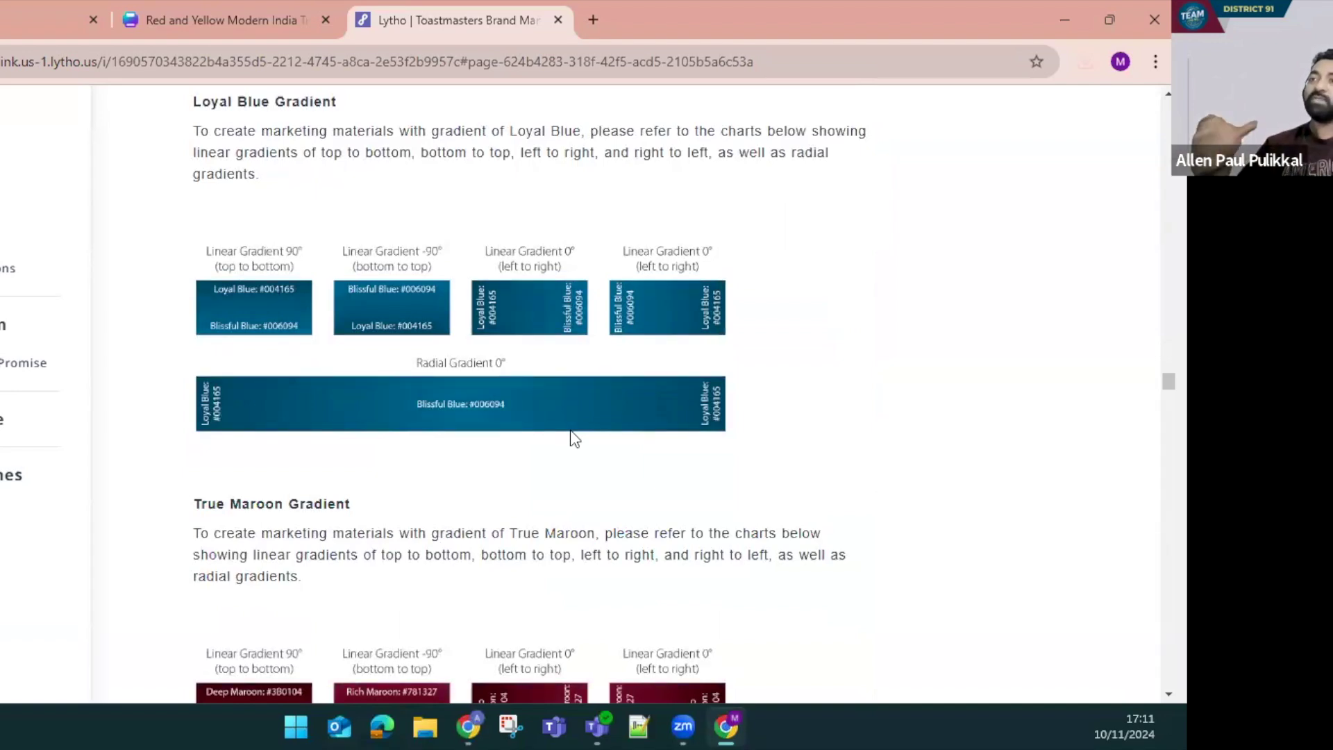
pyautogui.click(194, 20)
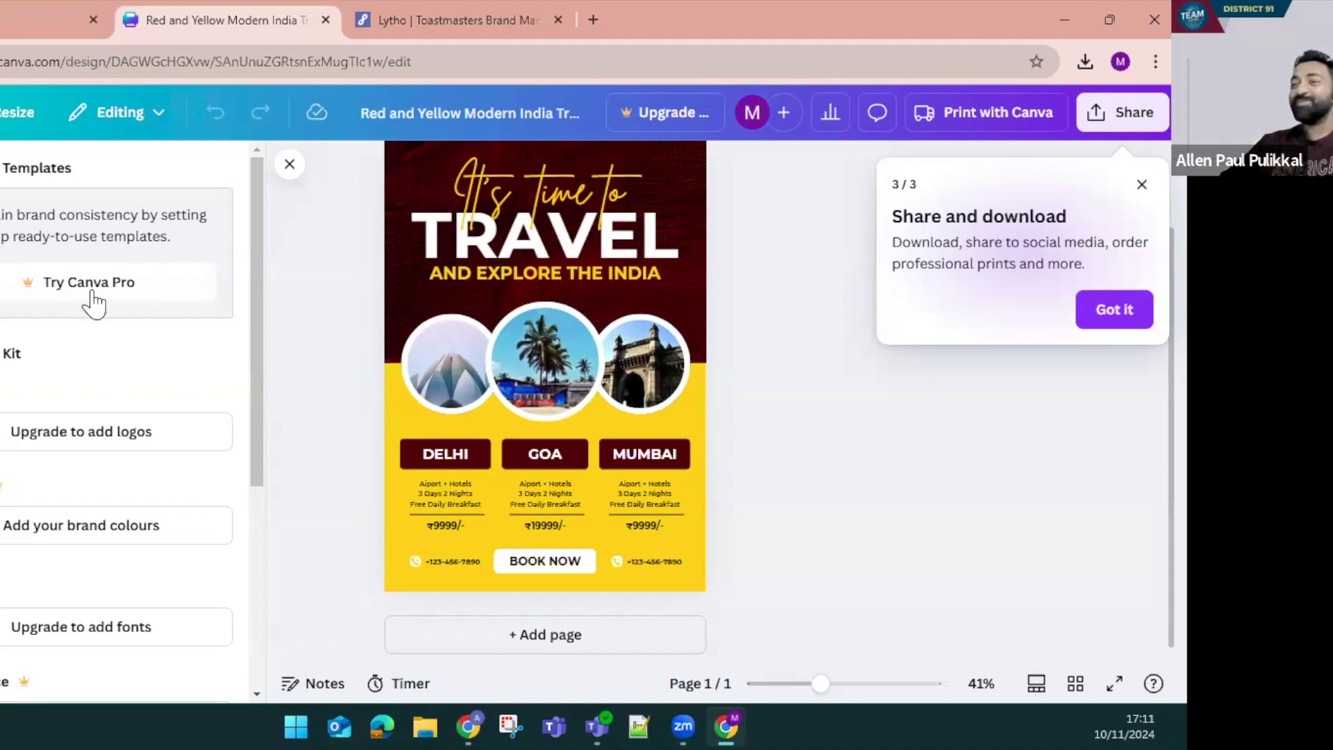
# Upload ToastmastersWordmarkColor and ToastmastersLogo3Color from Downloads into Canva's uploads
pyautogui.click(289, 165)
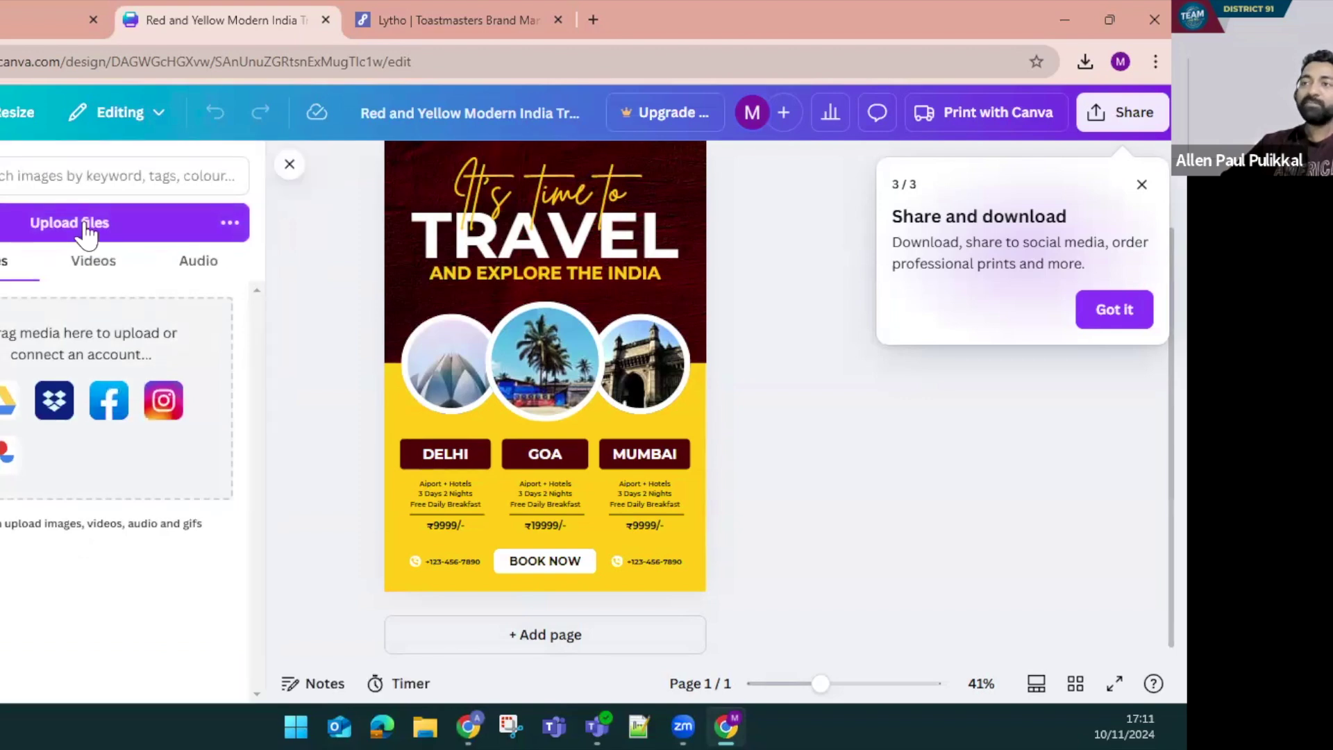
pyautogui.click(84, 224)
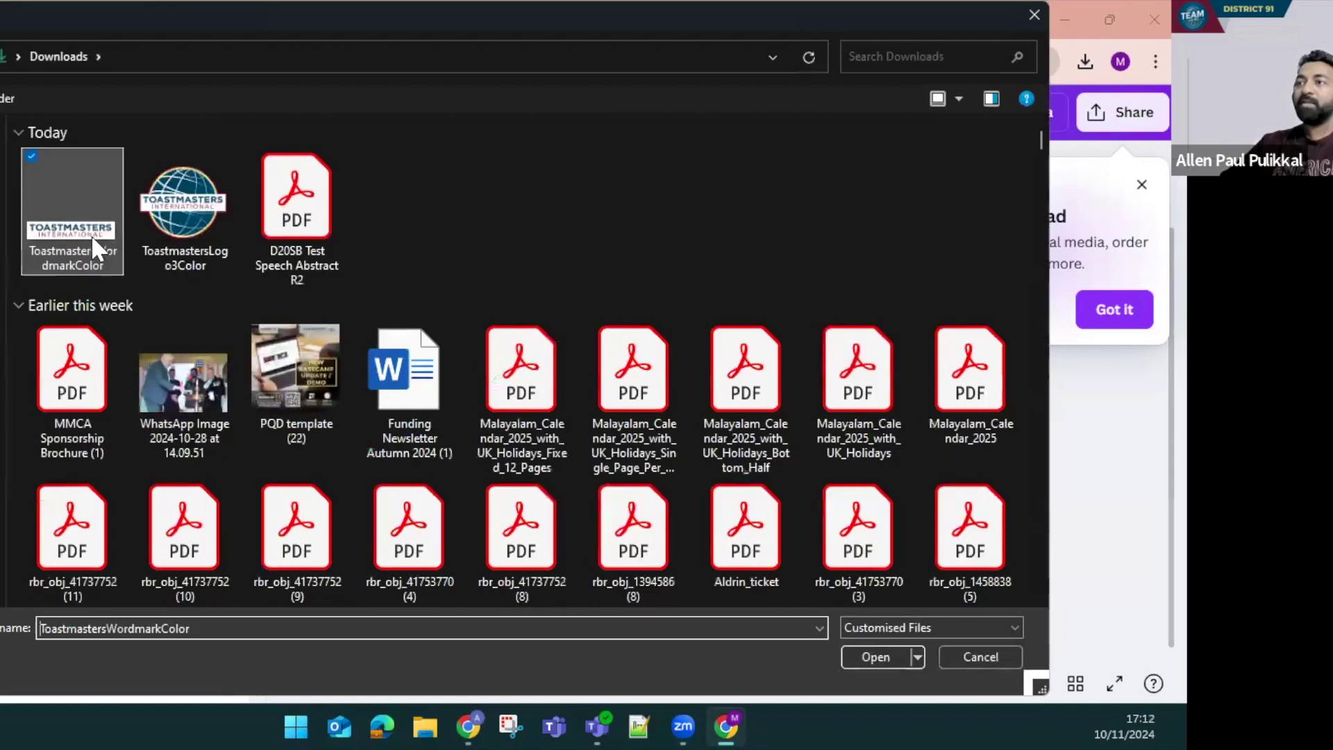
pyautogui.click(83, 234)
pyautogui.keyDown('ctrl'); pyautogui.click(148, 236); pyautogui.keyUp('ctrl')
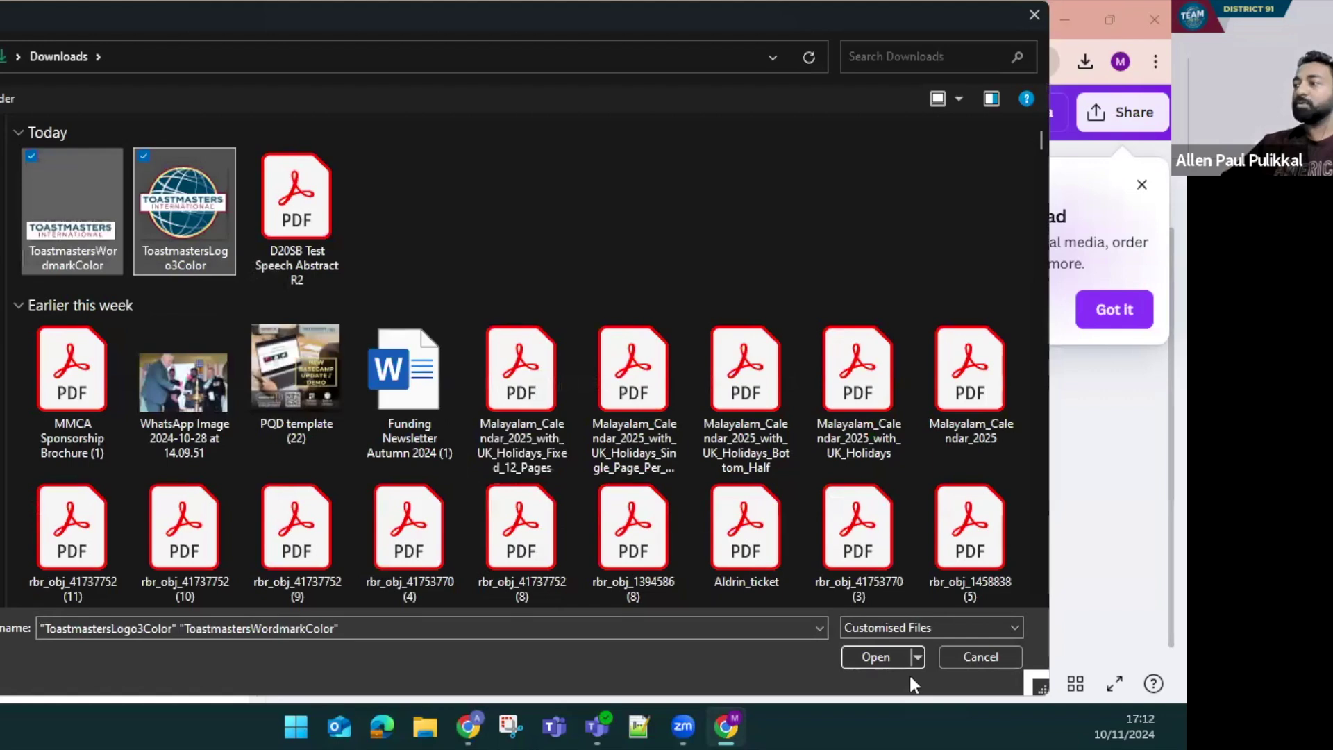
pyautogui.click(873, 657)
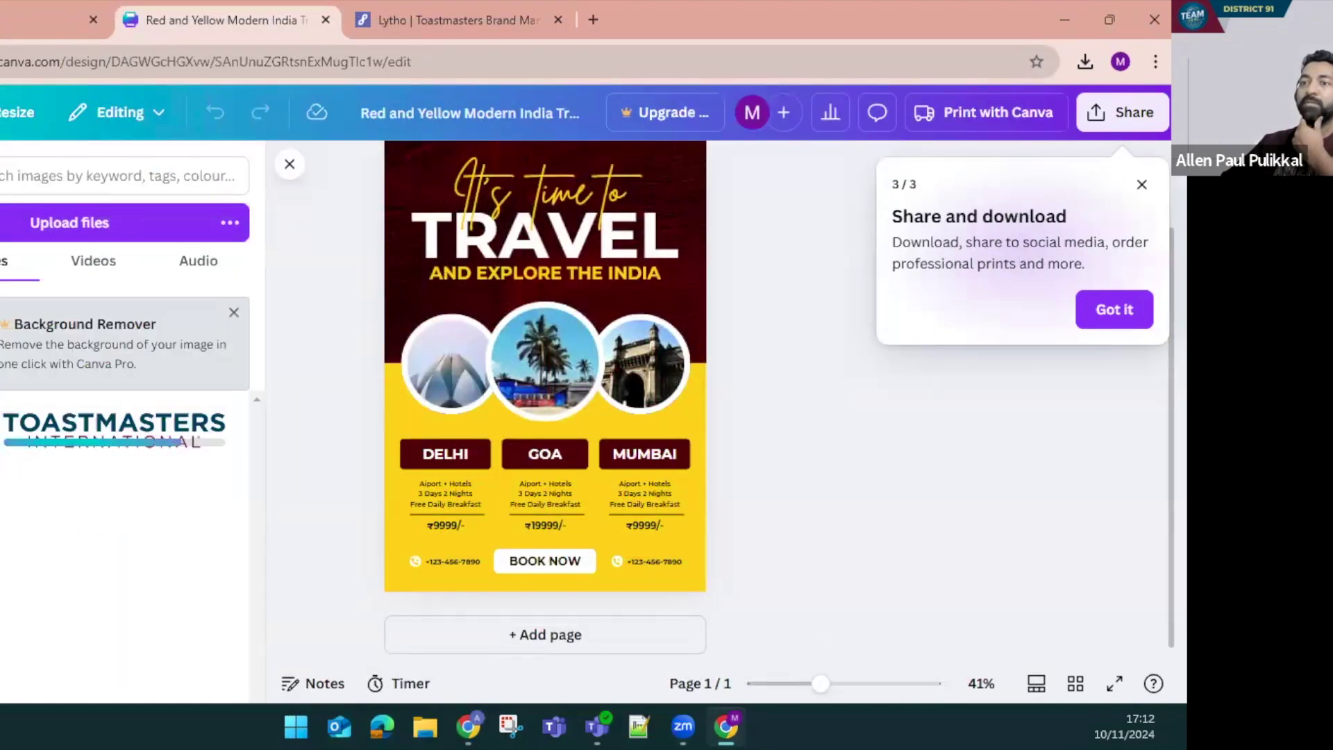
# Add the uploaded Toastmasters globe logo to the travel poster and shrink it into a top-left badge
pyautogui.click(1, 174)
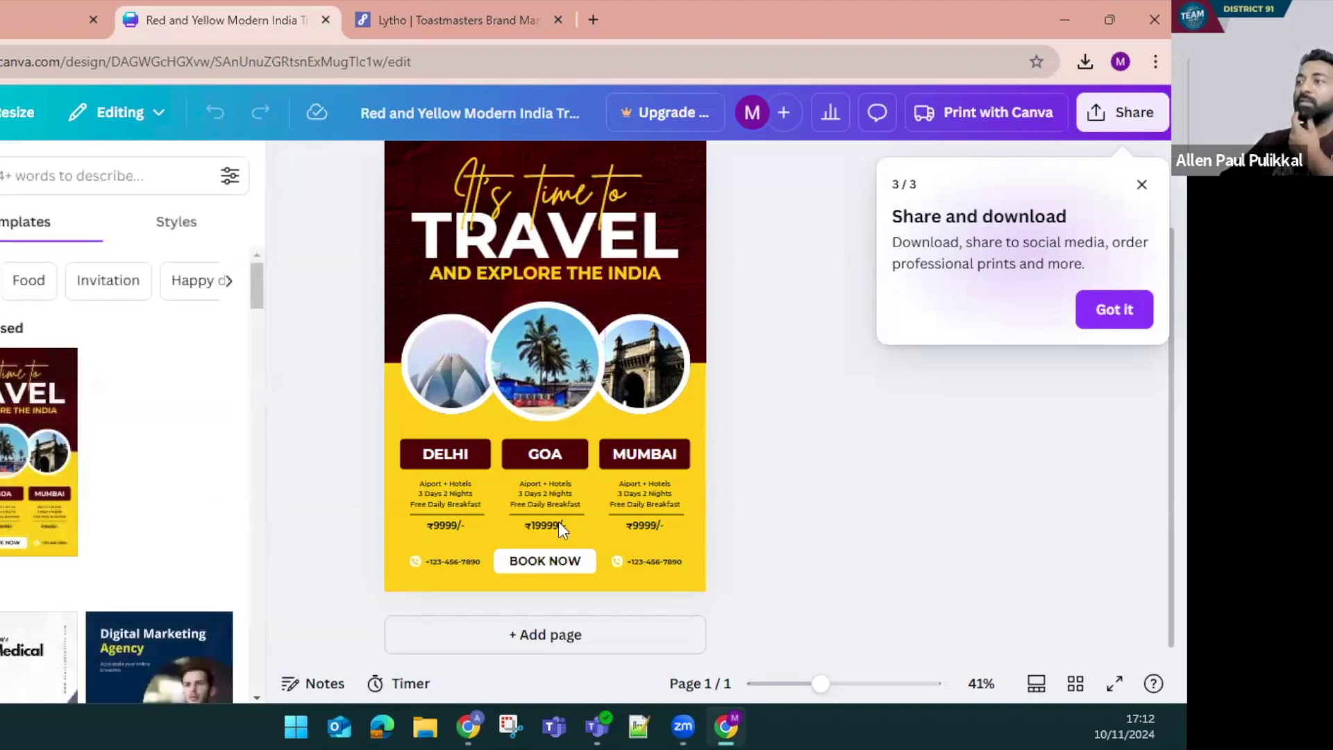
pyautogui.click(394, 526)
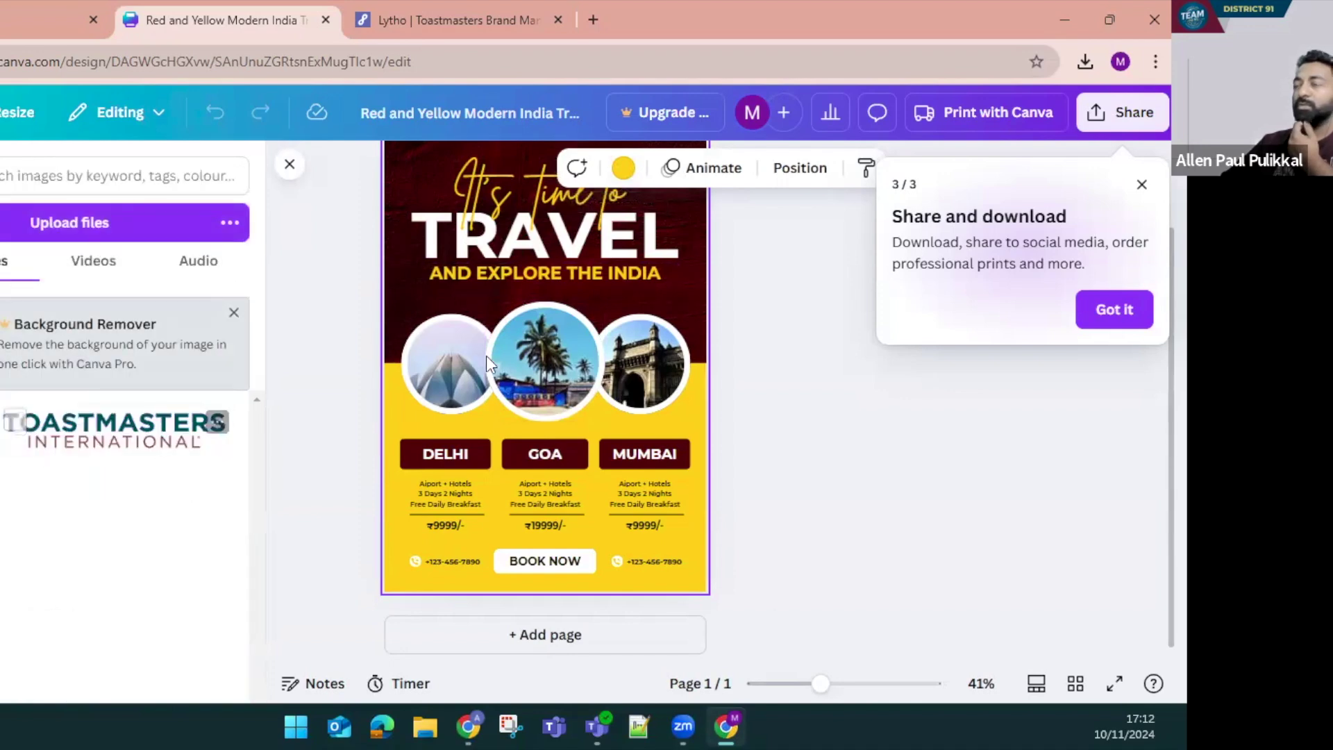
pyautogui.scroll(2, 527, 399)
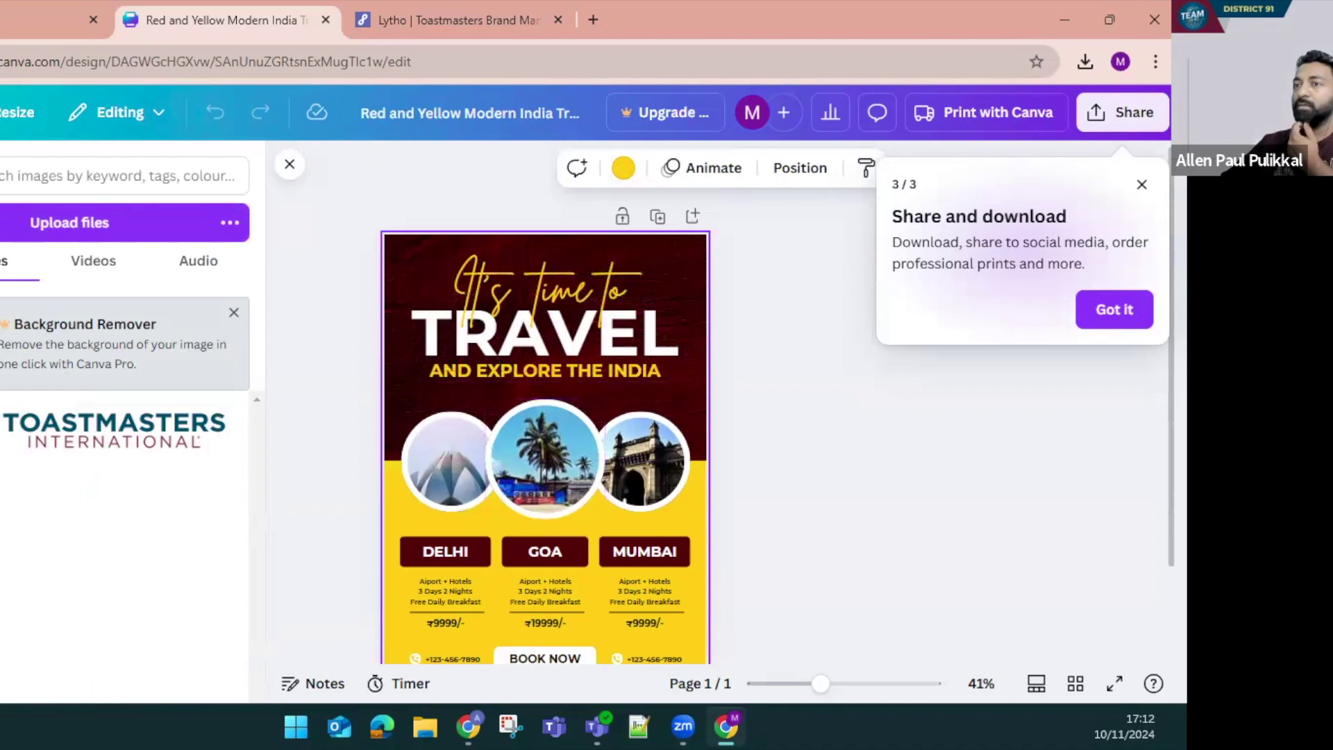
pyautogui.click(114, 431)
pyautogui.moveTo(496, 458); pyautogui.dragTo(446, 307)
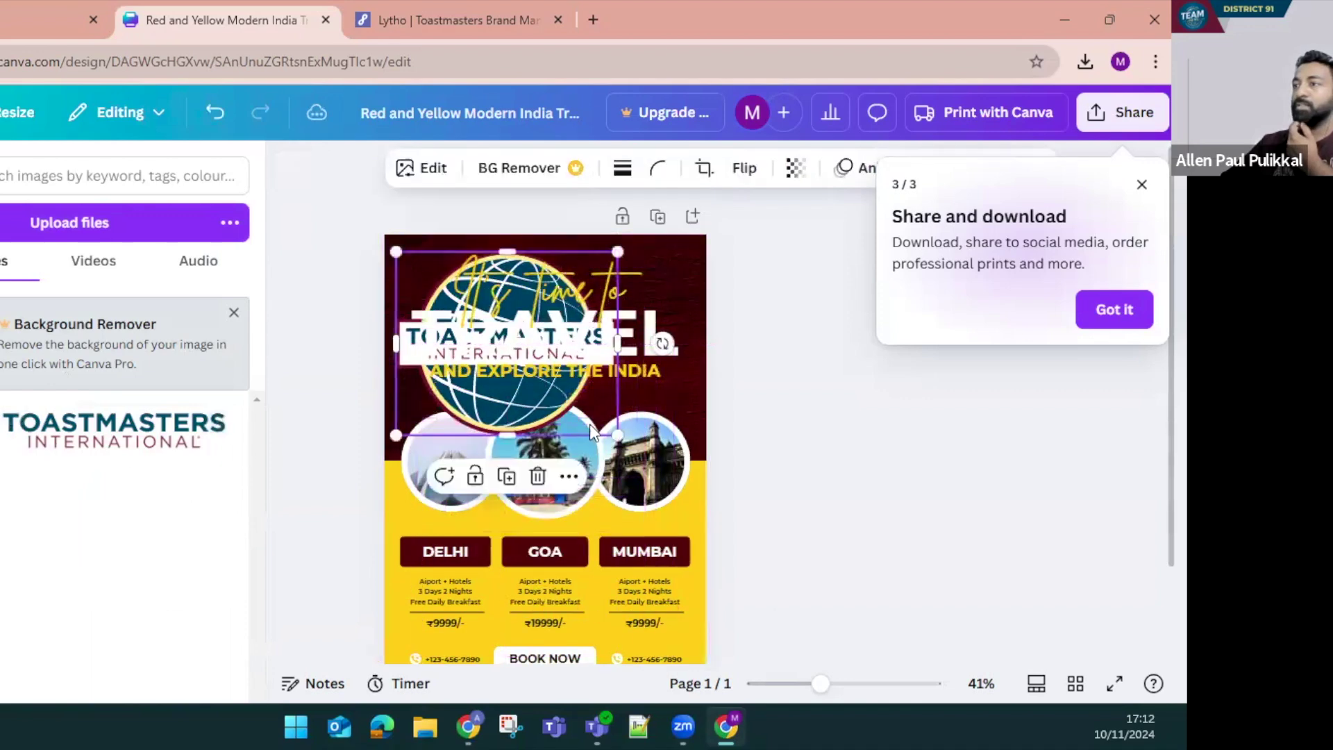
pyautogui.moveTo(617, 436); pyautogui.dragTo(457, 302)
pyautogui.scroll(-2, 413, 545)
pyautogui.click(394, 536)
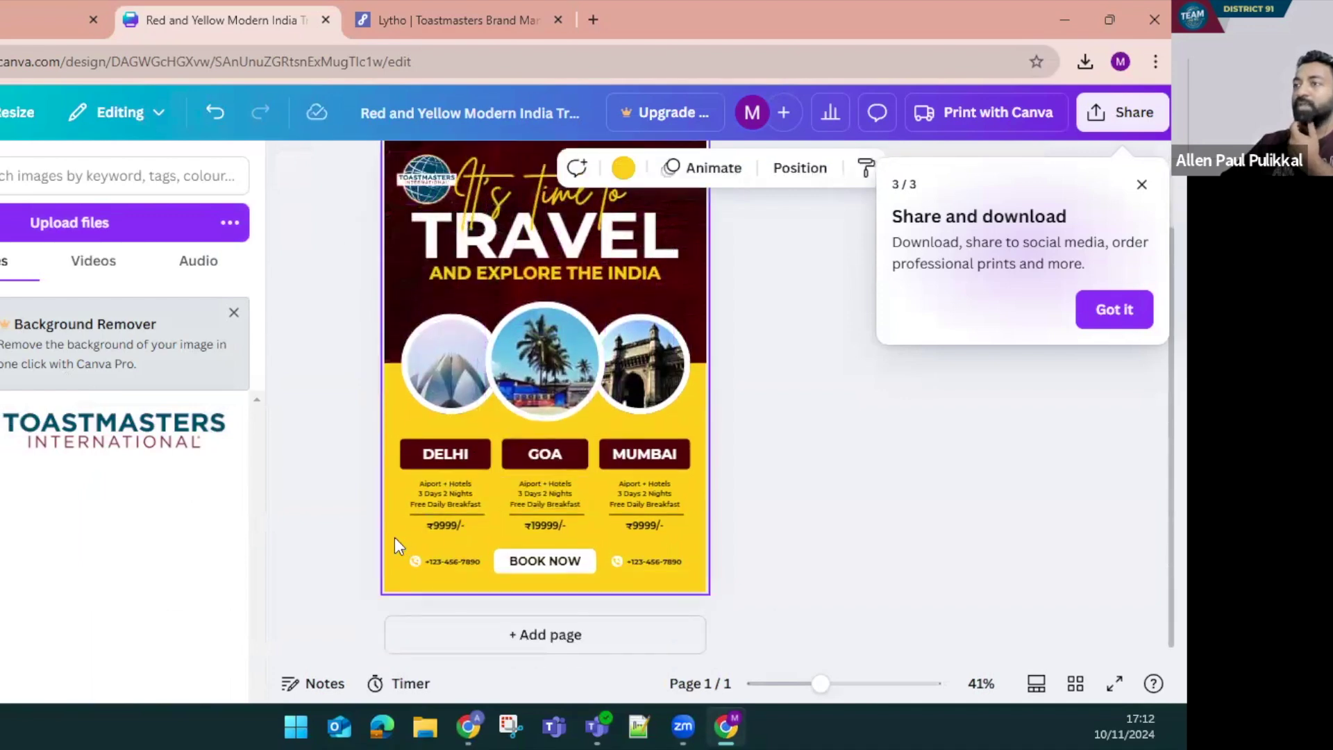
# Recolour the yellow background to Loyal Blue #004165 from the brand manual, then select the dark red top image
pyautogui.click(623, 169)
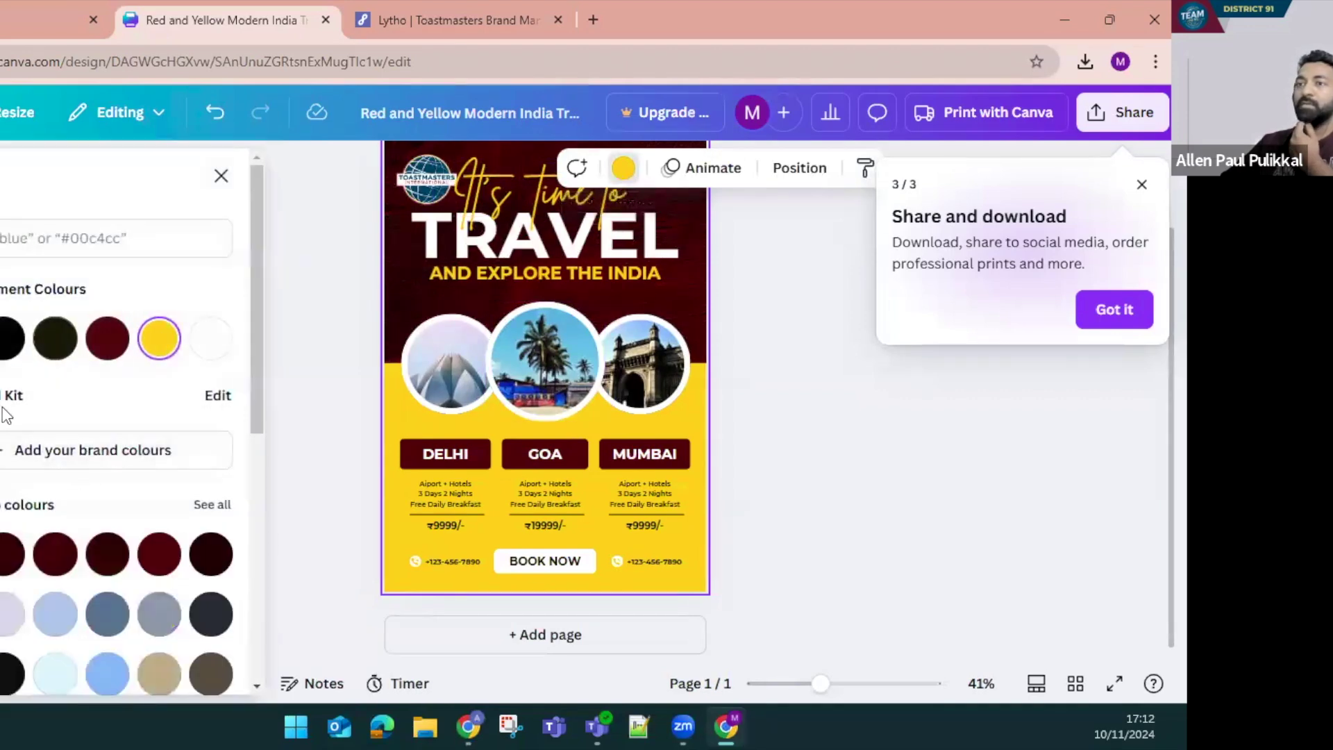
pyautogui.scroll(-1, 90, 384)
pyautogui.scroll(1, 105, 382)
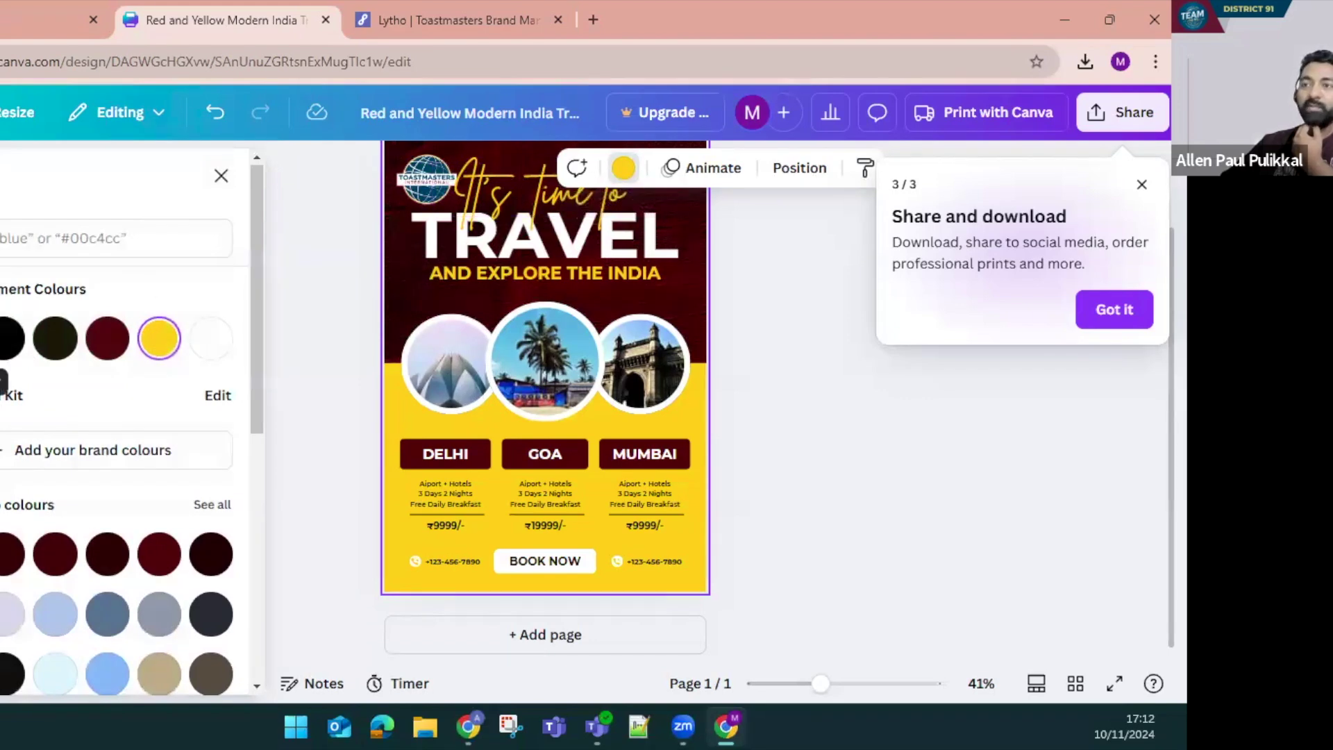
pyautogui.click(1, 338)
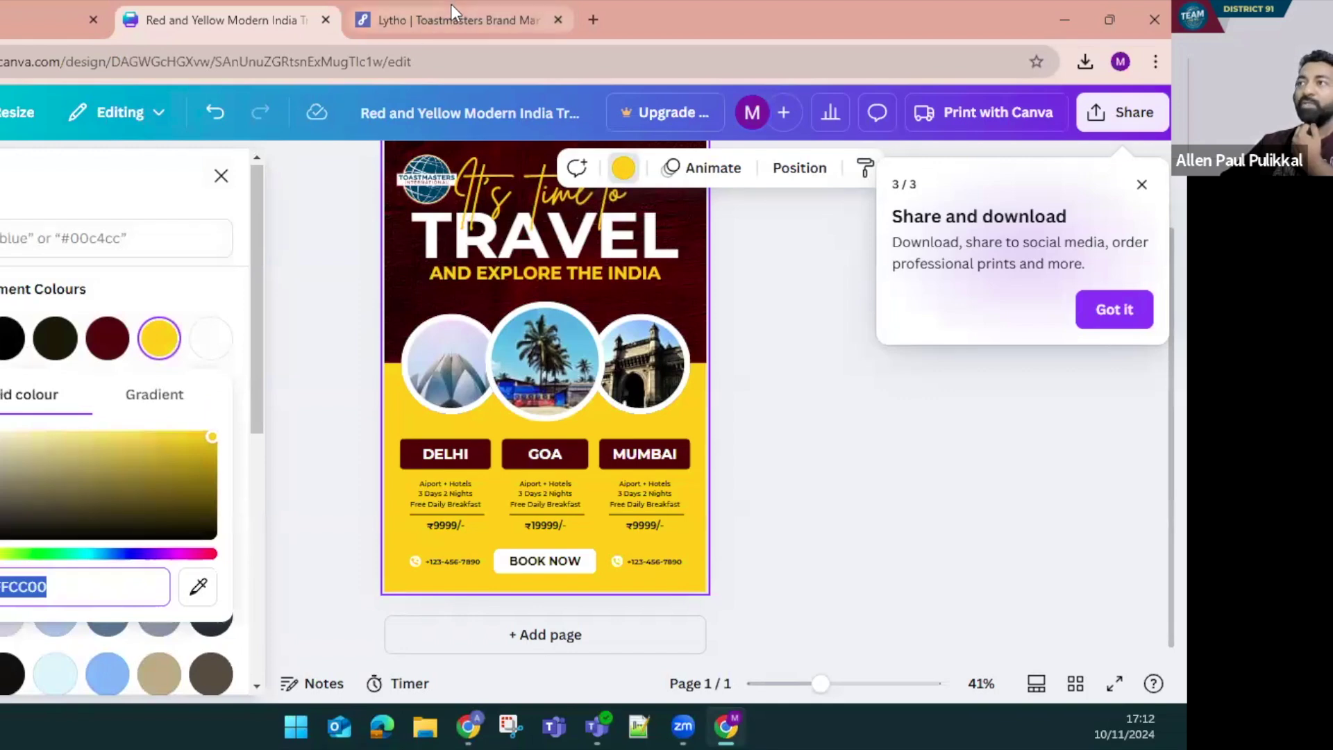
pyautogui.click(451, 4)
pyautogui.scroll(15, 472, 310)
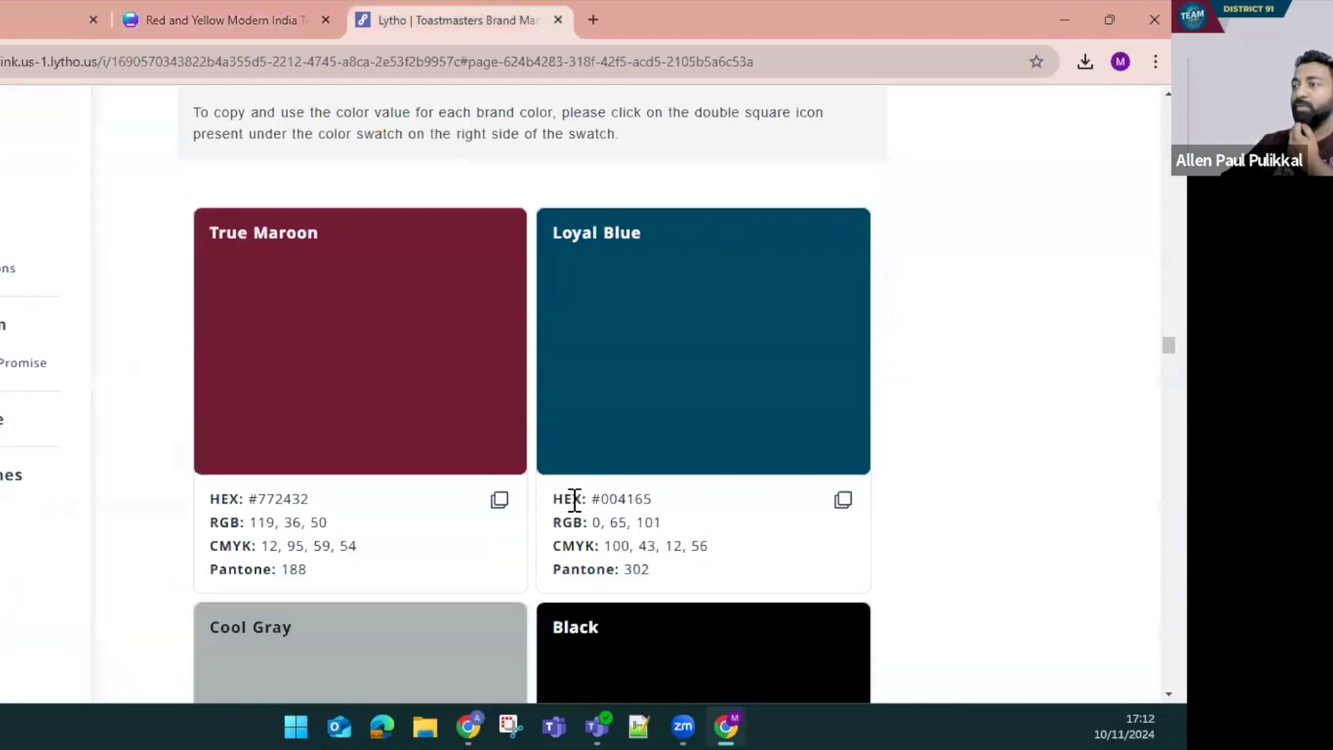
pyautogui.click(842, 500)
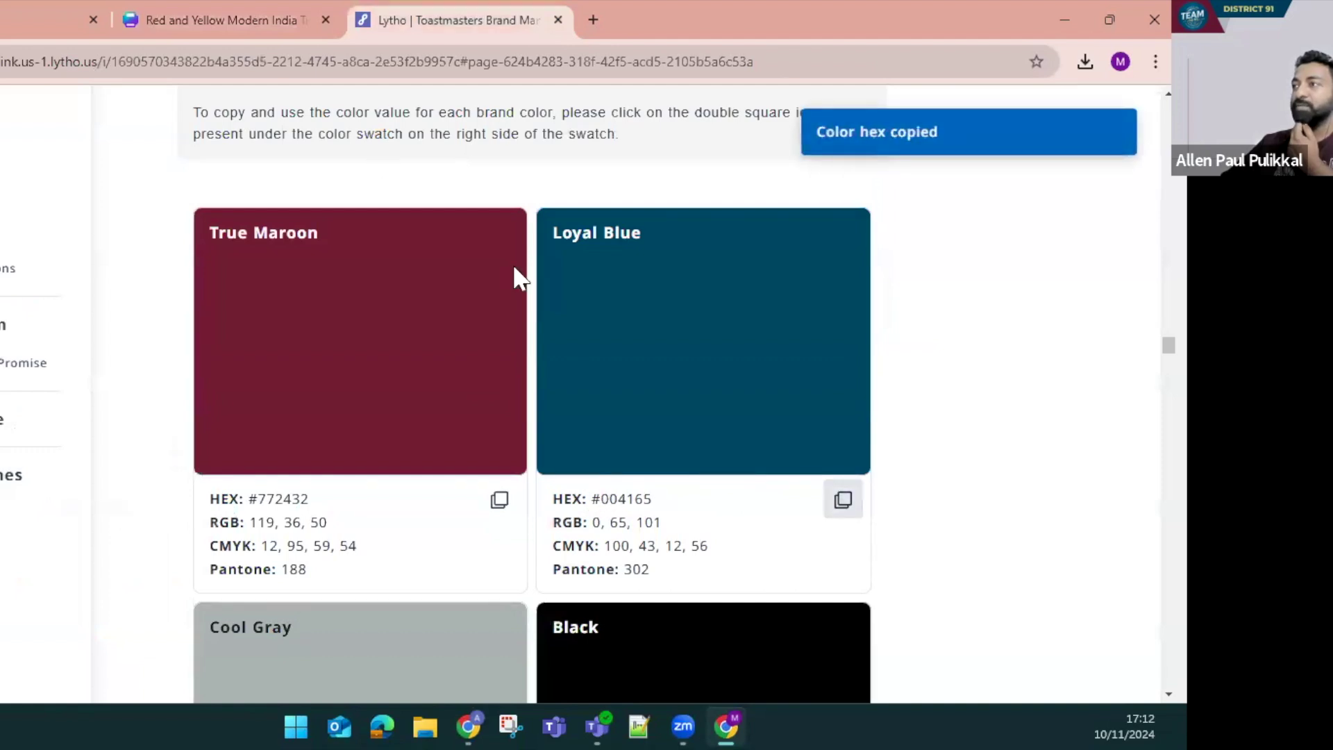
pyautogui.click(190, 17)
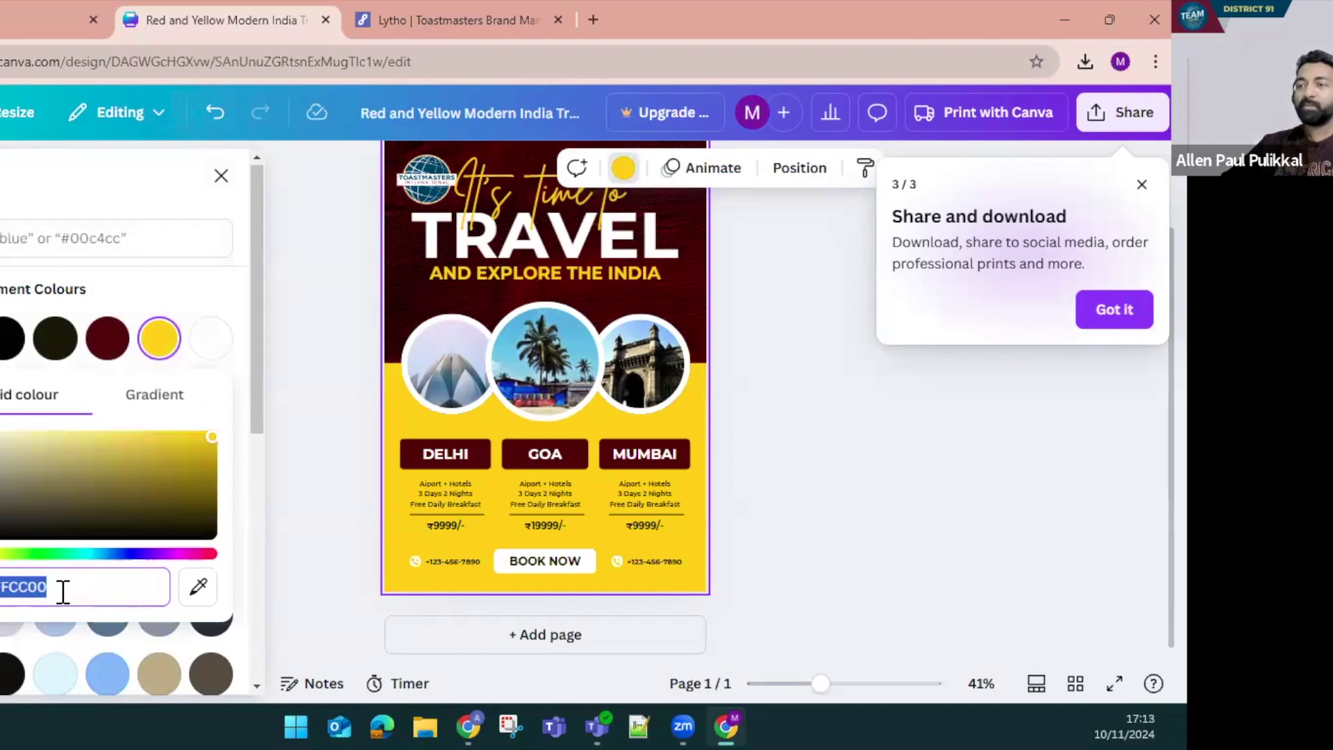
pyautogui.hotkey('ctrl', 'v')
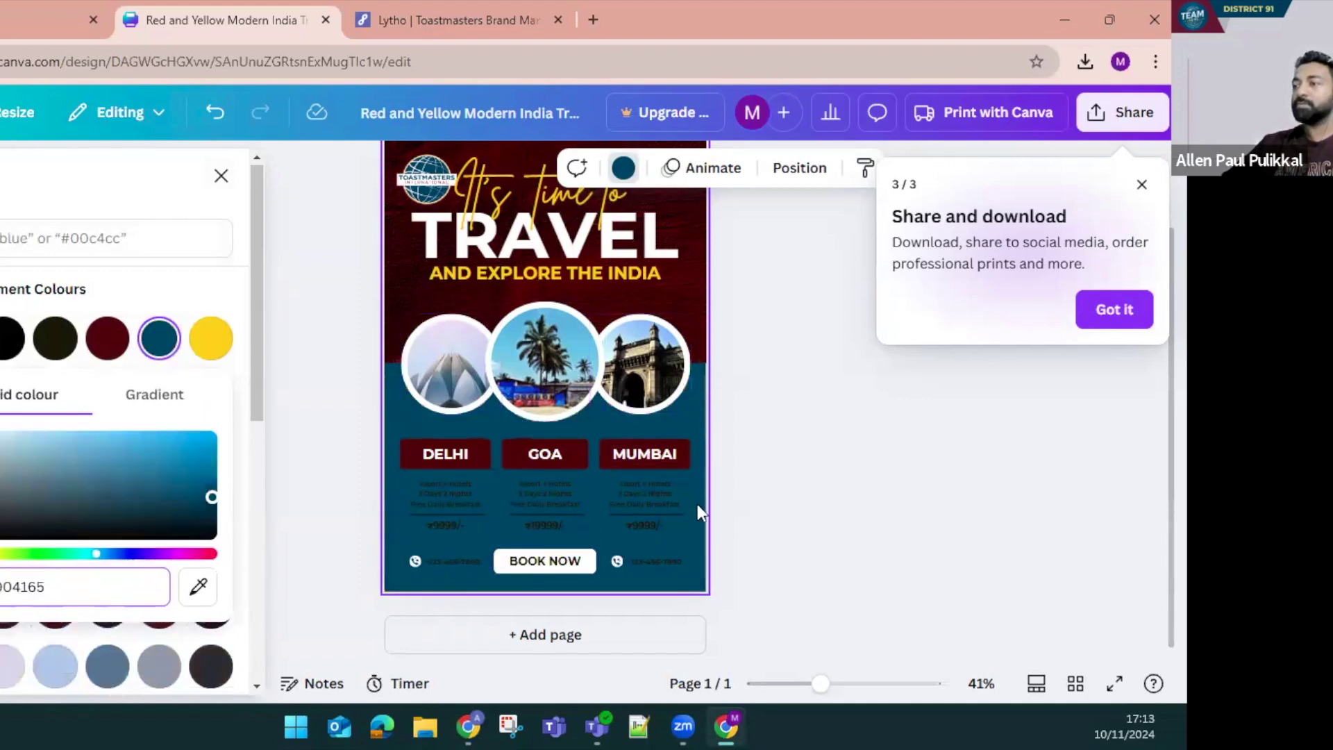
pyautogui.scroll(2, 705, 490)
pyautogui.click(689, 403)
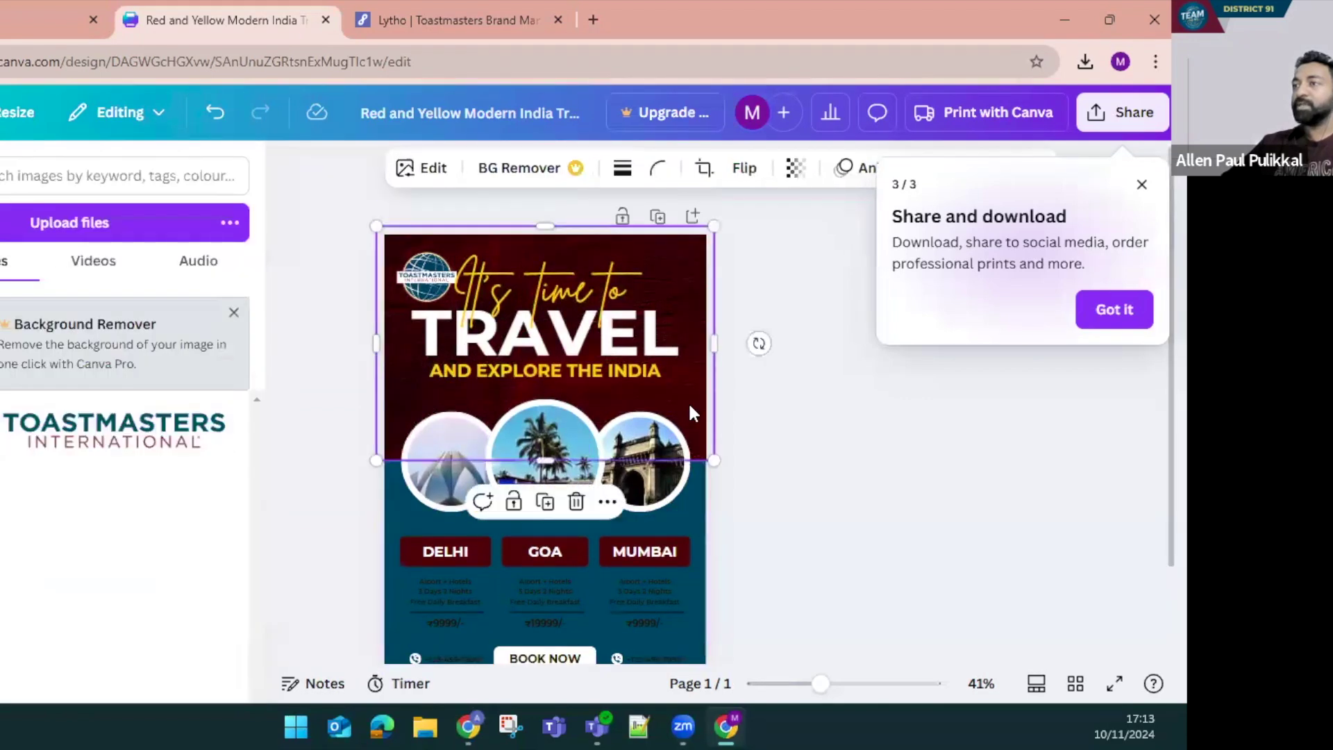
# Delete the dark red image from the top of the poster
pyautogui.press('Delete')
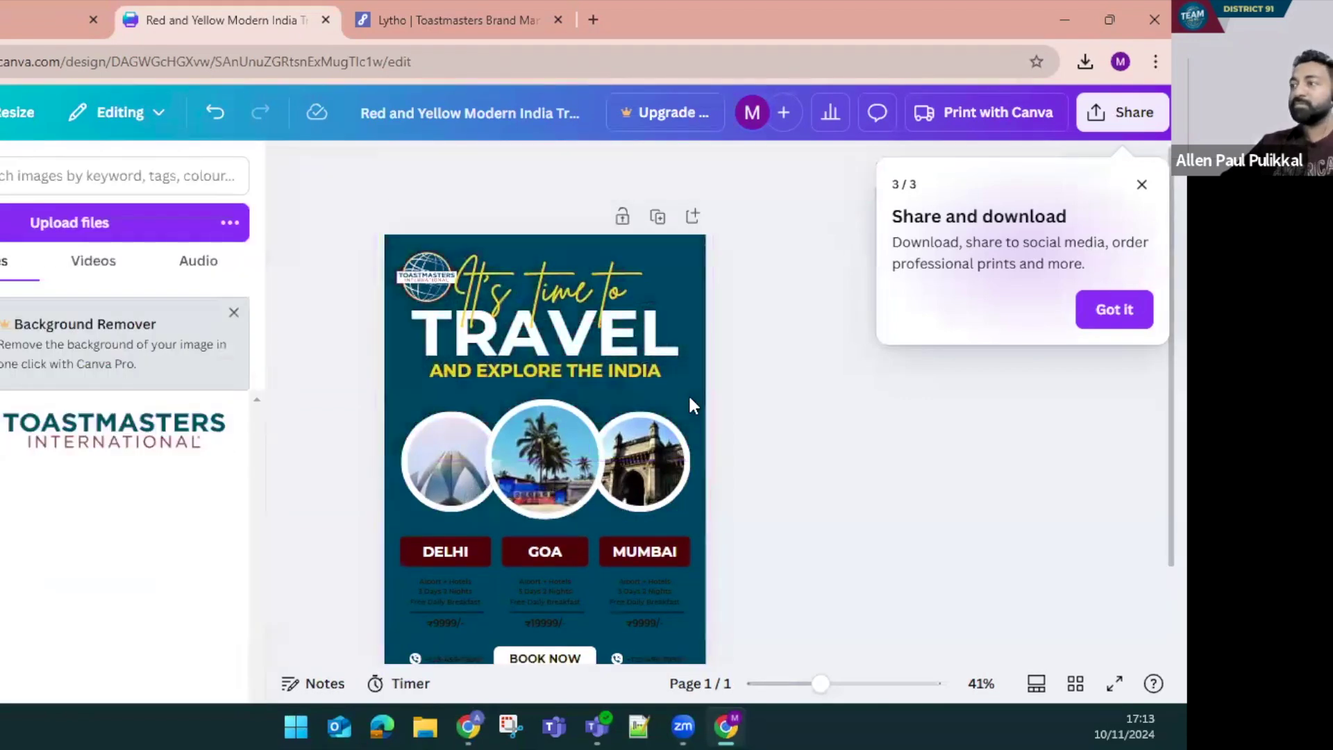
pyautogui.click(689, 402)
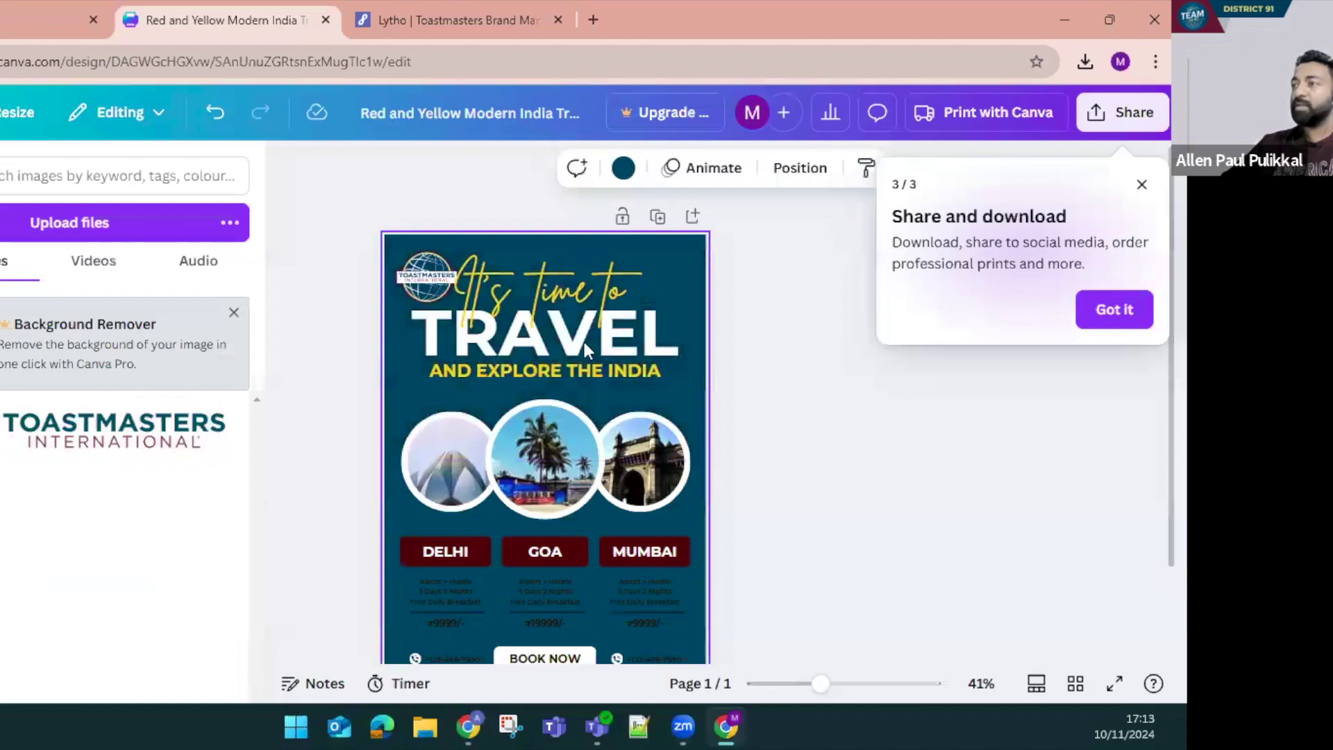
pyautogui.scroll(-2, 578, 465)
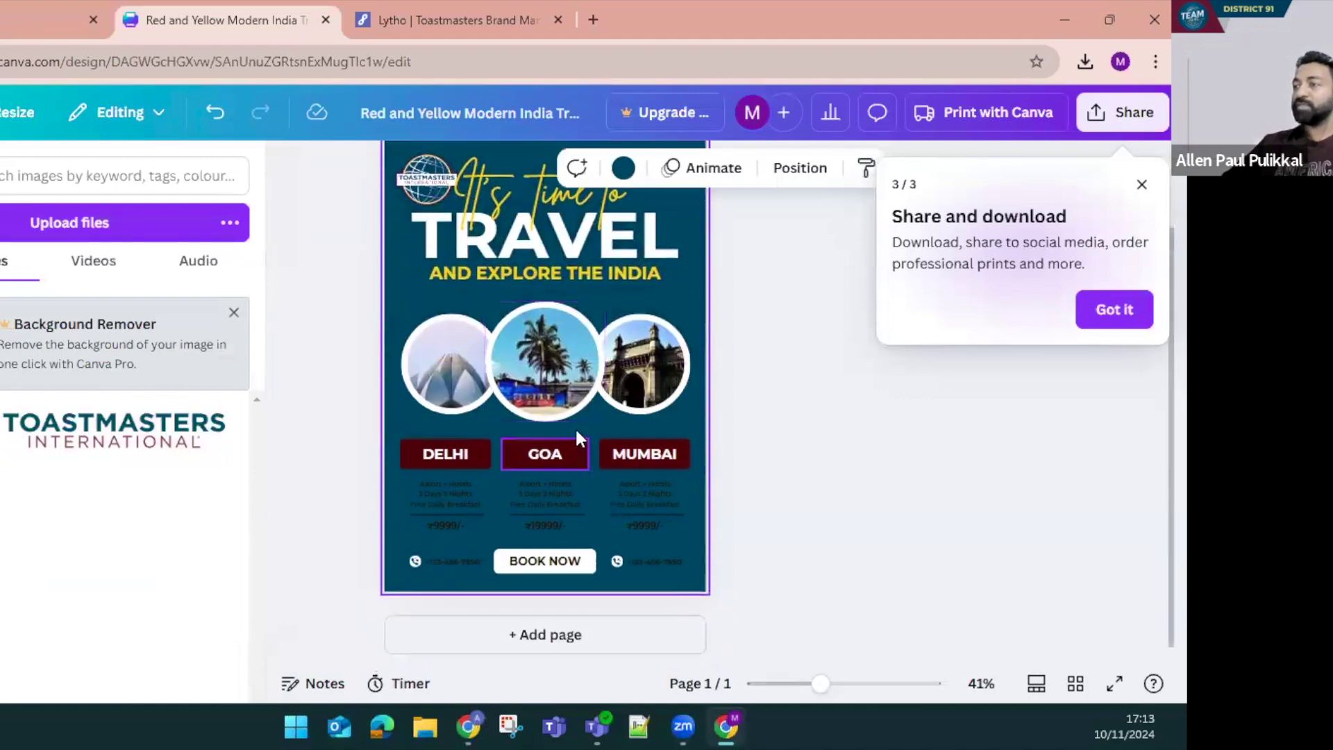
pyautogui.click(562, 365)
# Recolour the DELHI label box to True Maroon #772432 copied from the brand manual
pyautogui.click(447, 458)
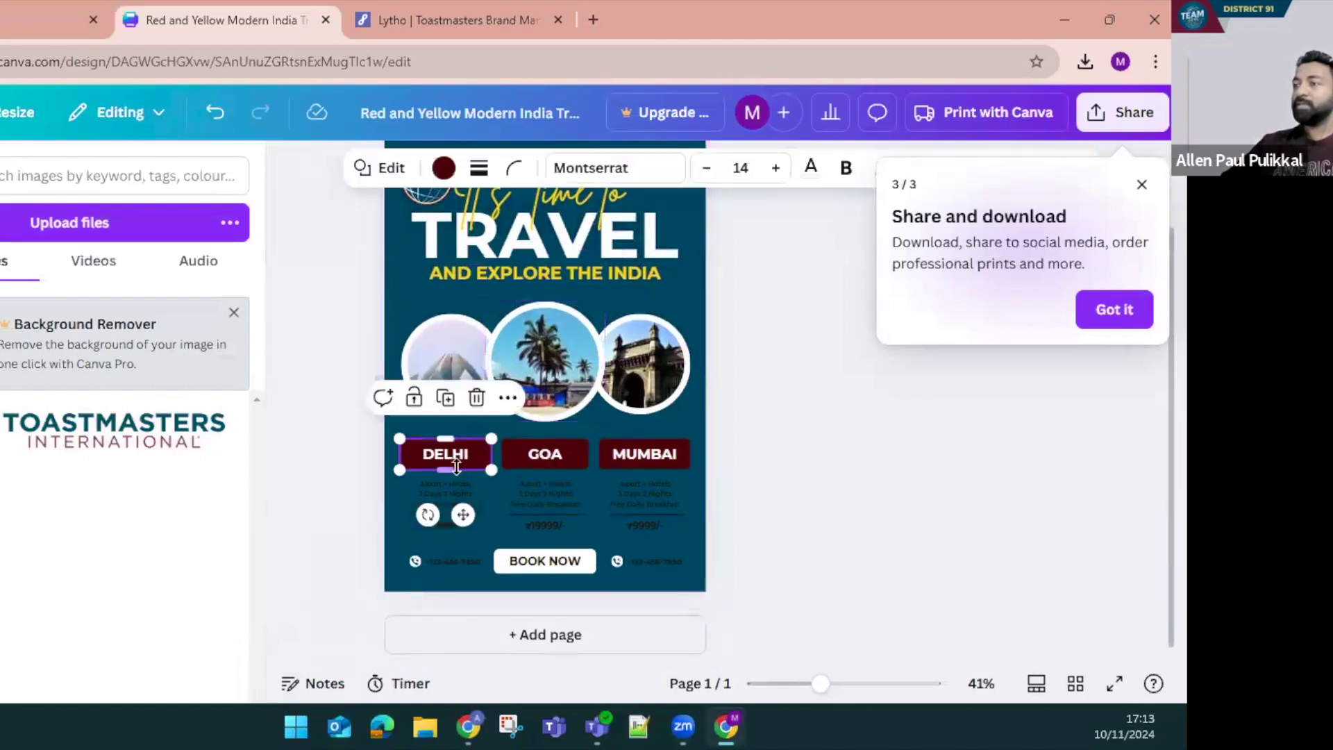
pyautogui.click(444, 168)
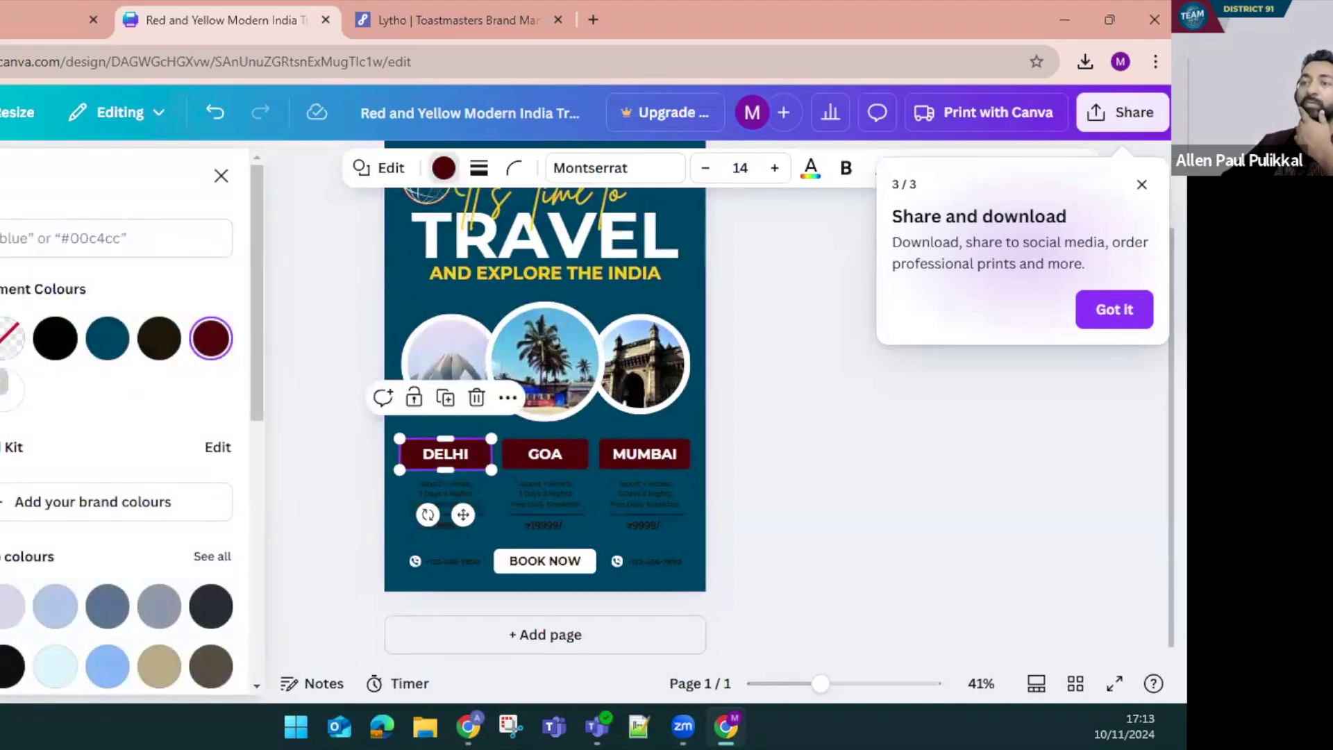
pyautogui.click(9, 340)
pyautogui.click(511, 8)
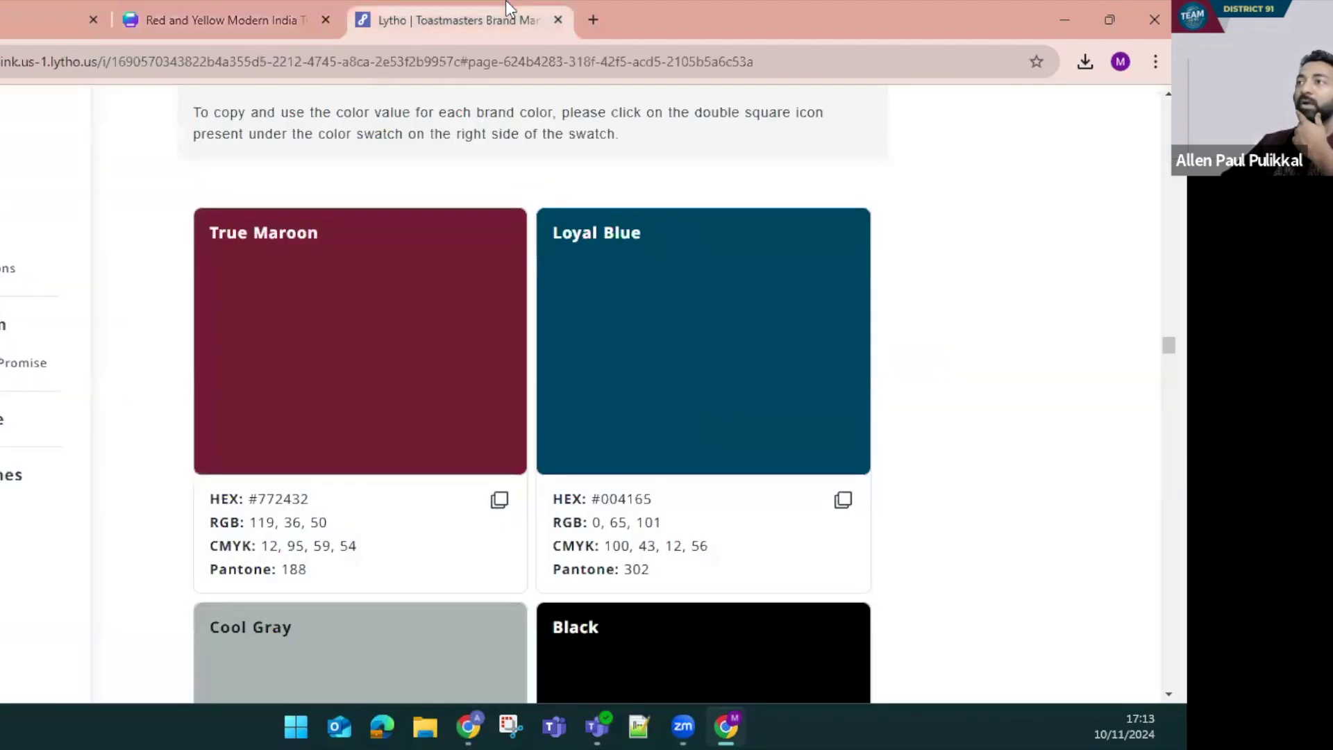
pyautogui.click(499, 500)
pyautogui.click(208, 20)
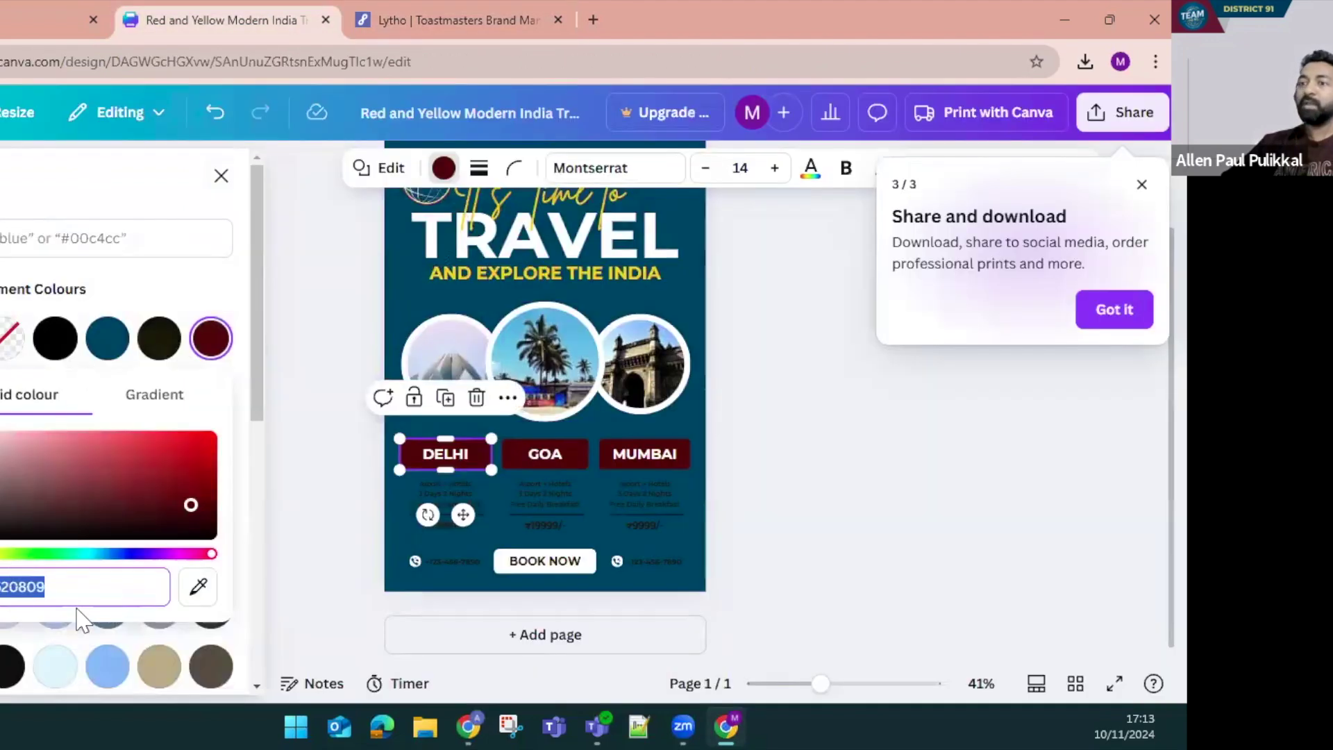
pyautogui.hotkey('ctrl', 'v')
pyautogui.press('Escape')
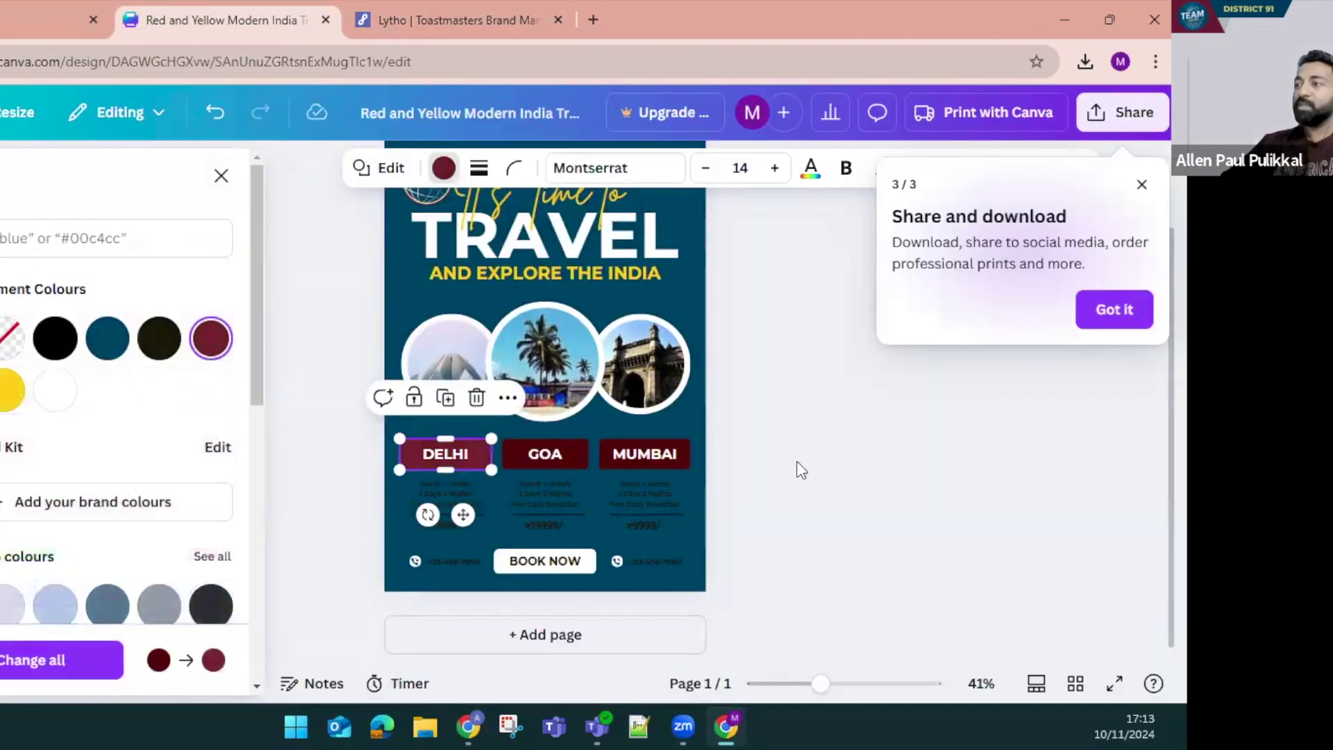
# Open the colour options for the GOA and MUMBAI label boxes, then bring up the brand manual colours
pyautogui.click(540, 457)
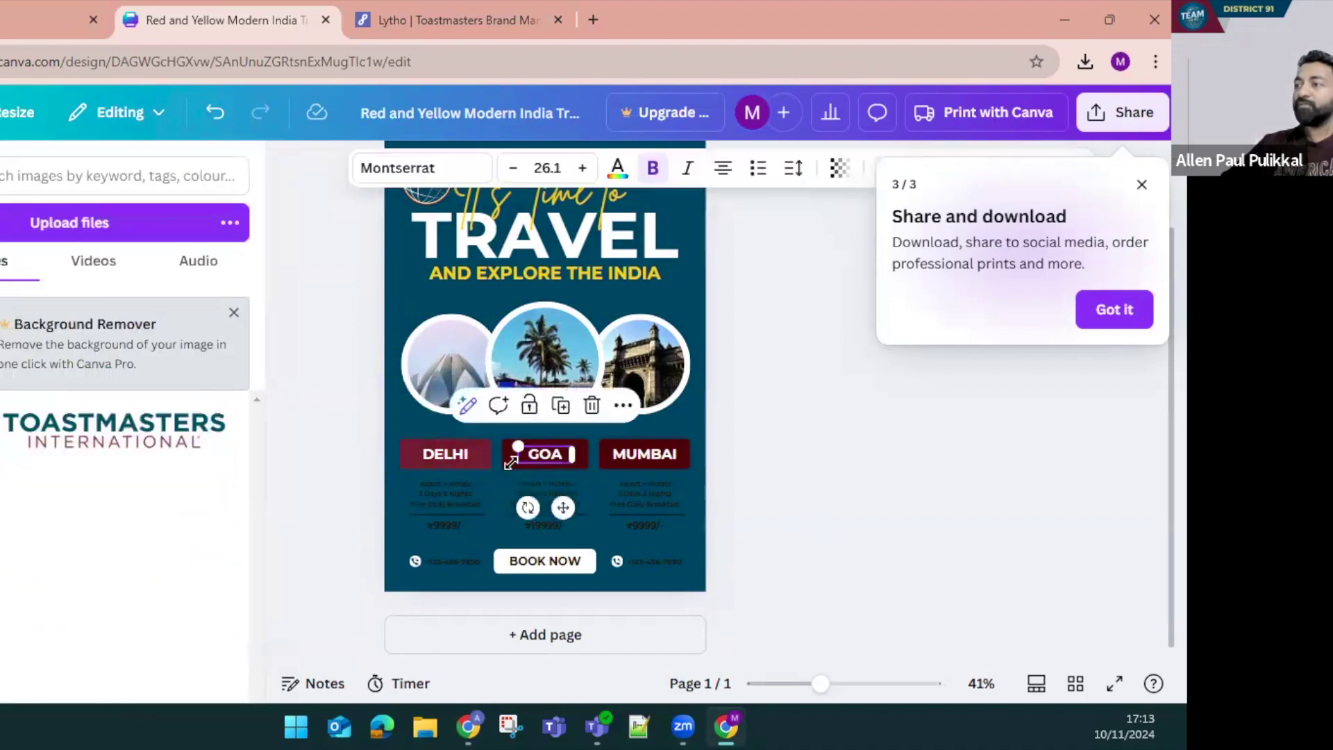
pyautogui.click(505, 463)
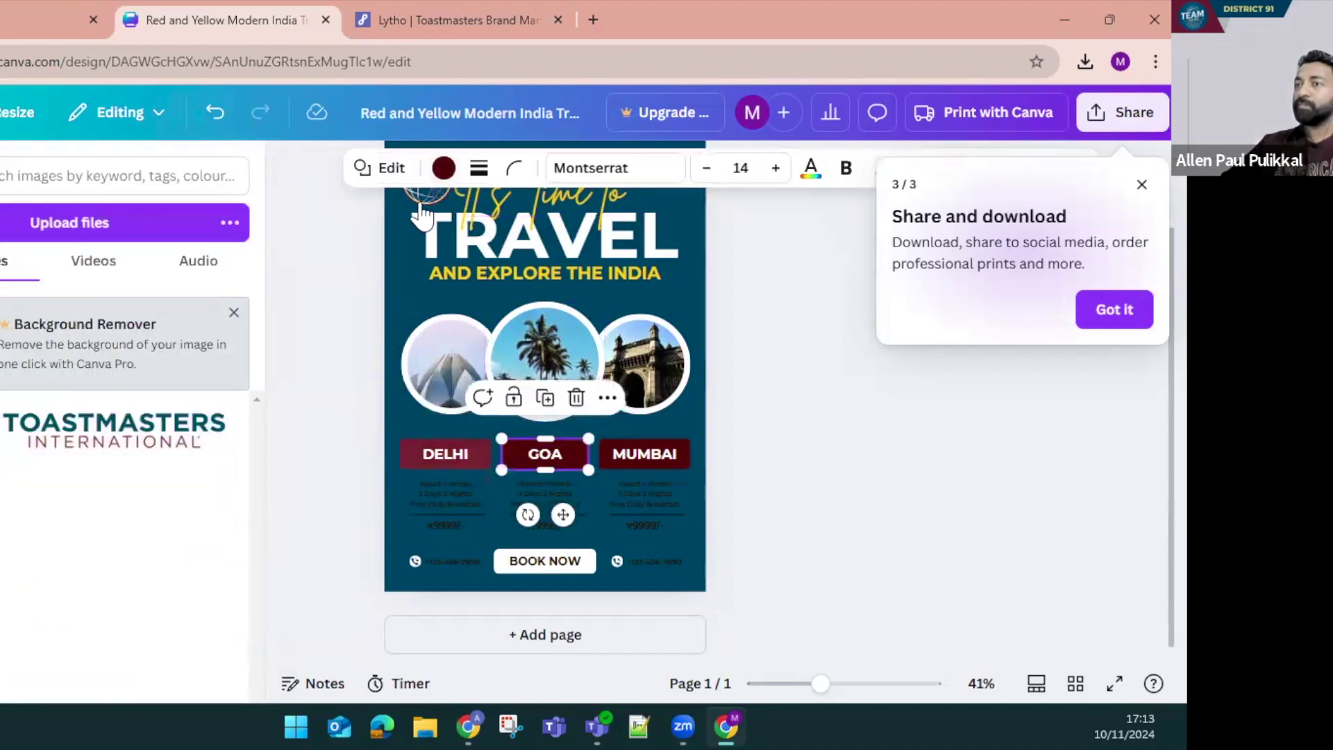
pyautogui.click(444, 167)
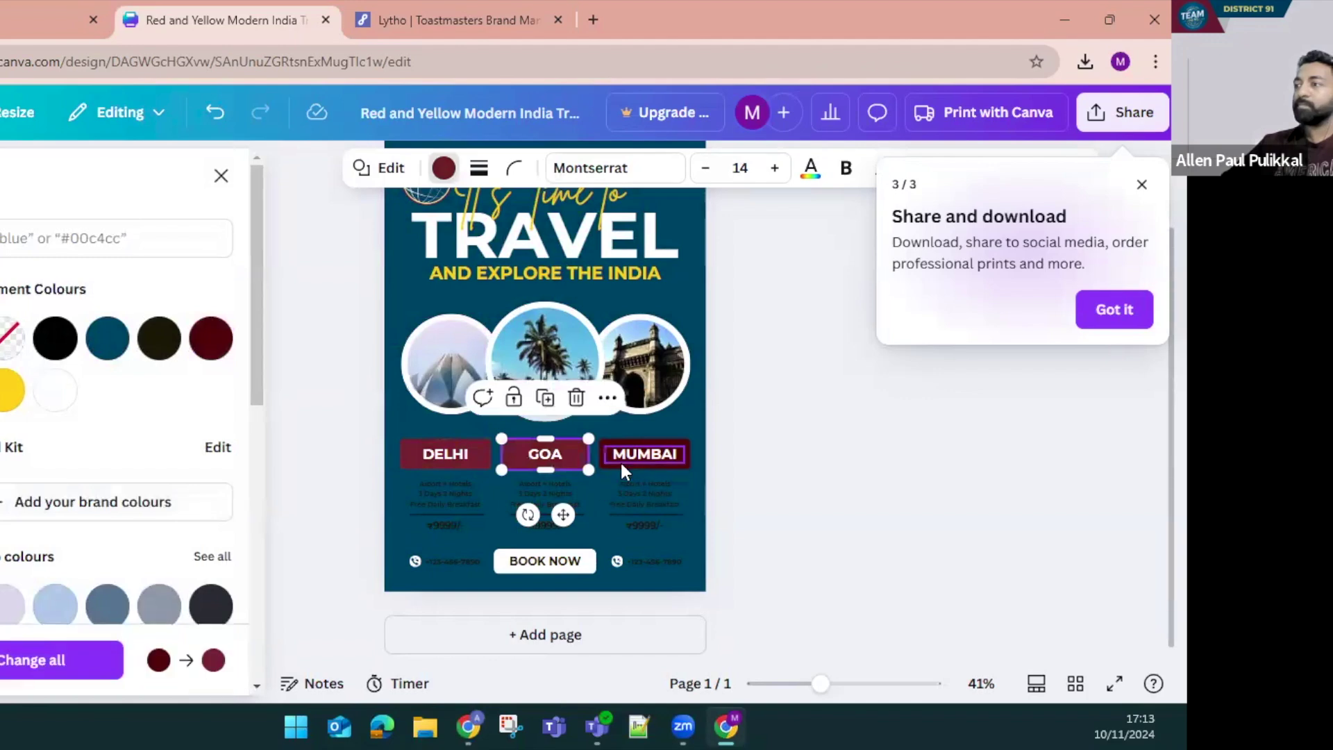
pyautogui.click(619, 460)
pyautogui.click(609, 465)
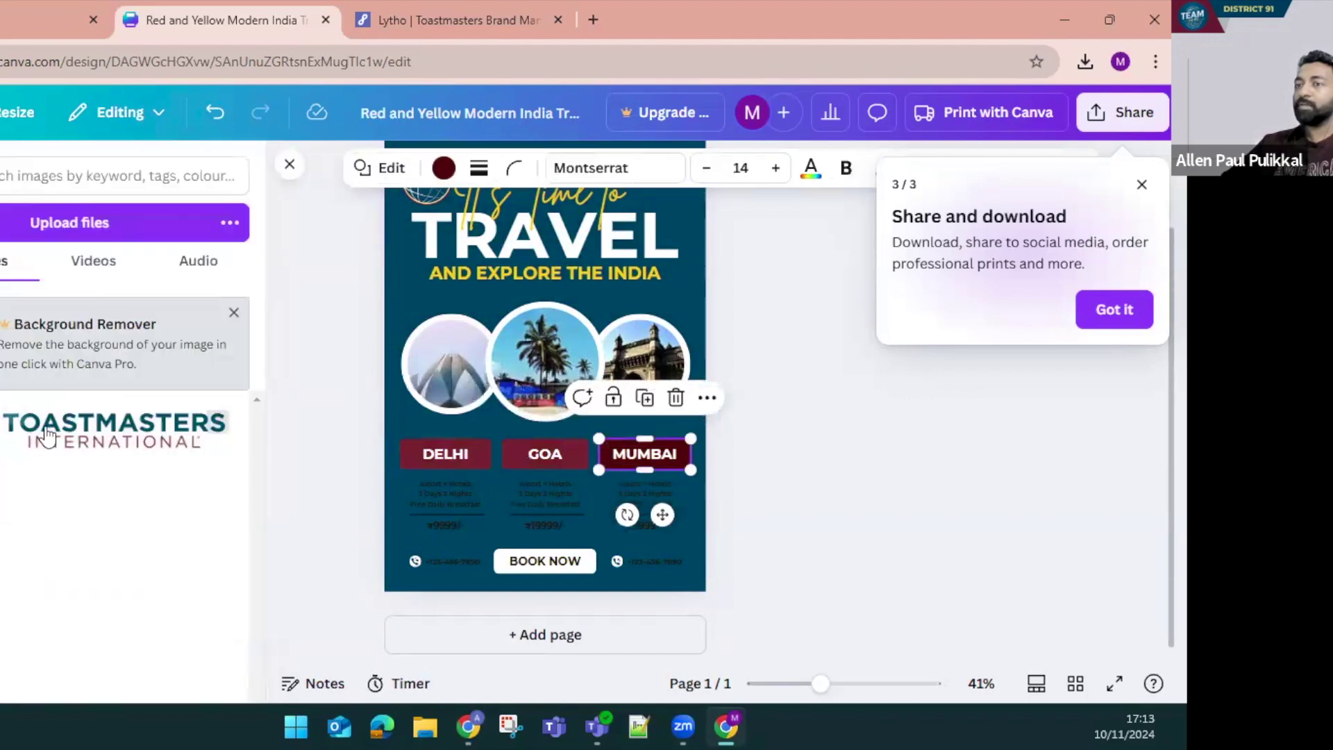
pyautogui.click(443, 168)
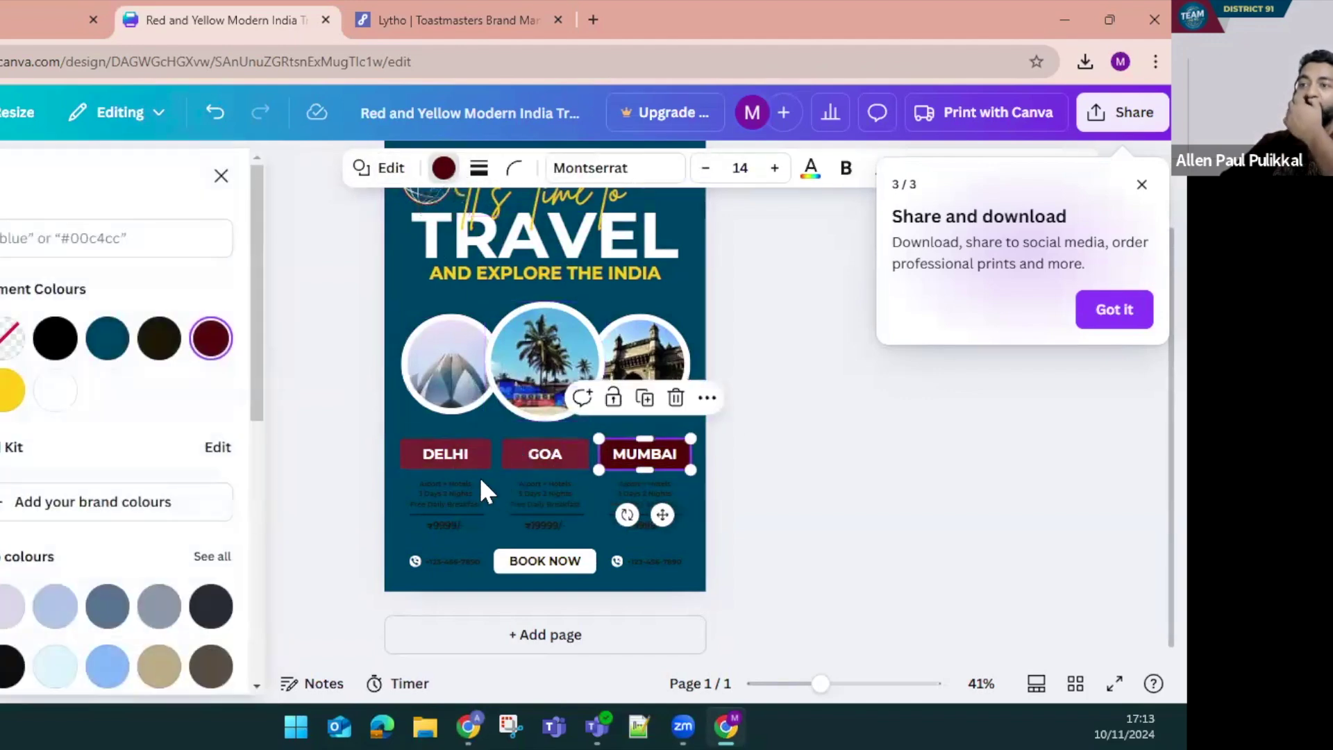
pyautogui.click(452, 19)
# Paint the MUMBAI, GOA and DELHI label boxes Happy Yellow #F2DF74 copied from the brand manual
pyautogui.scroll(-10, 580, 486)
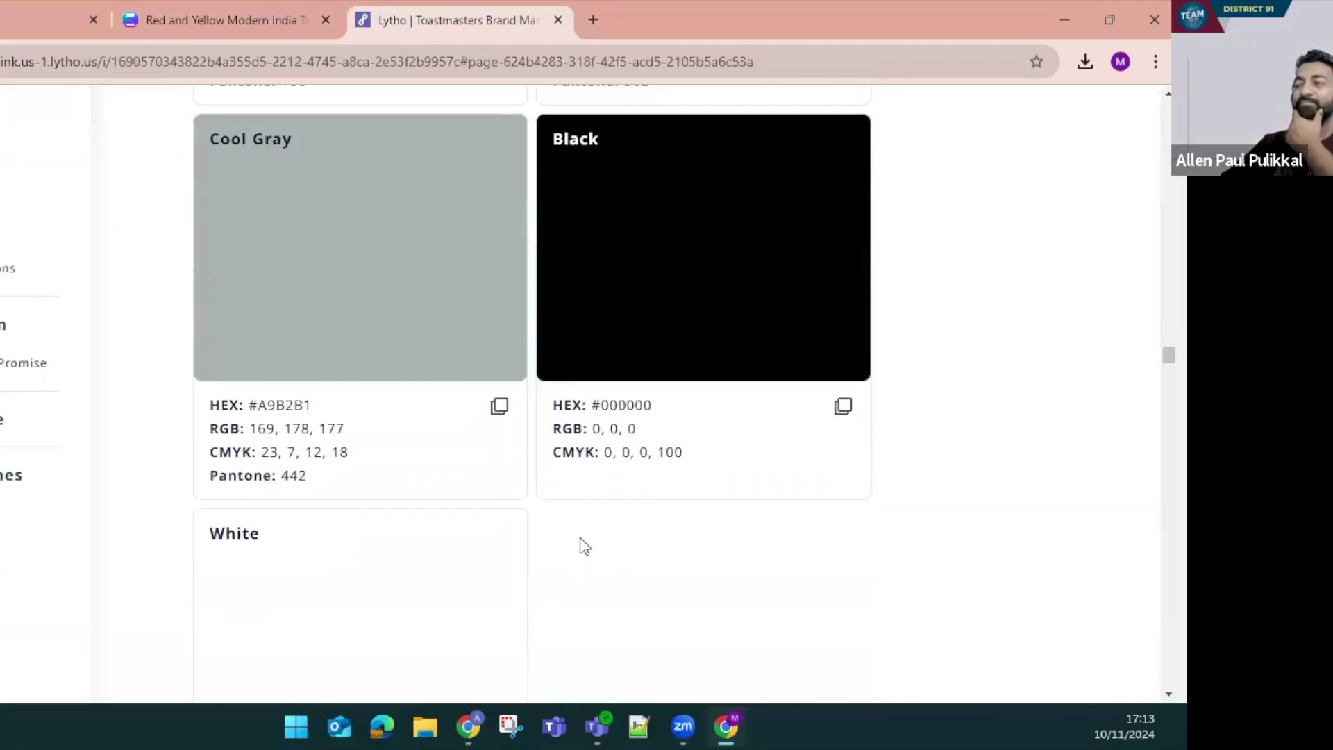
pyautogui.scroll(-4, 550, 559)
pyautogui.click(500, 629)
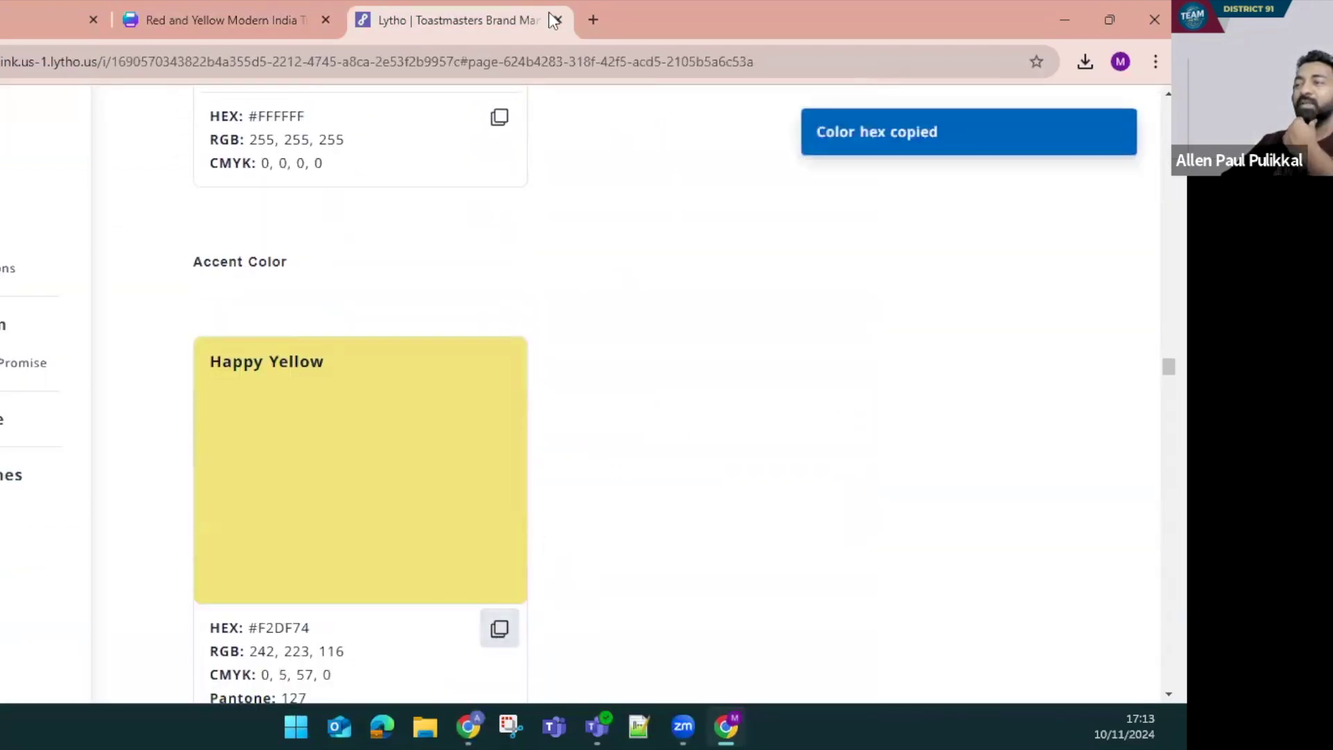
pyautogui.click(251, 4)
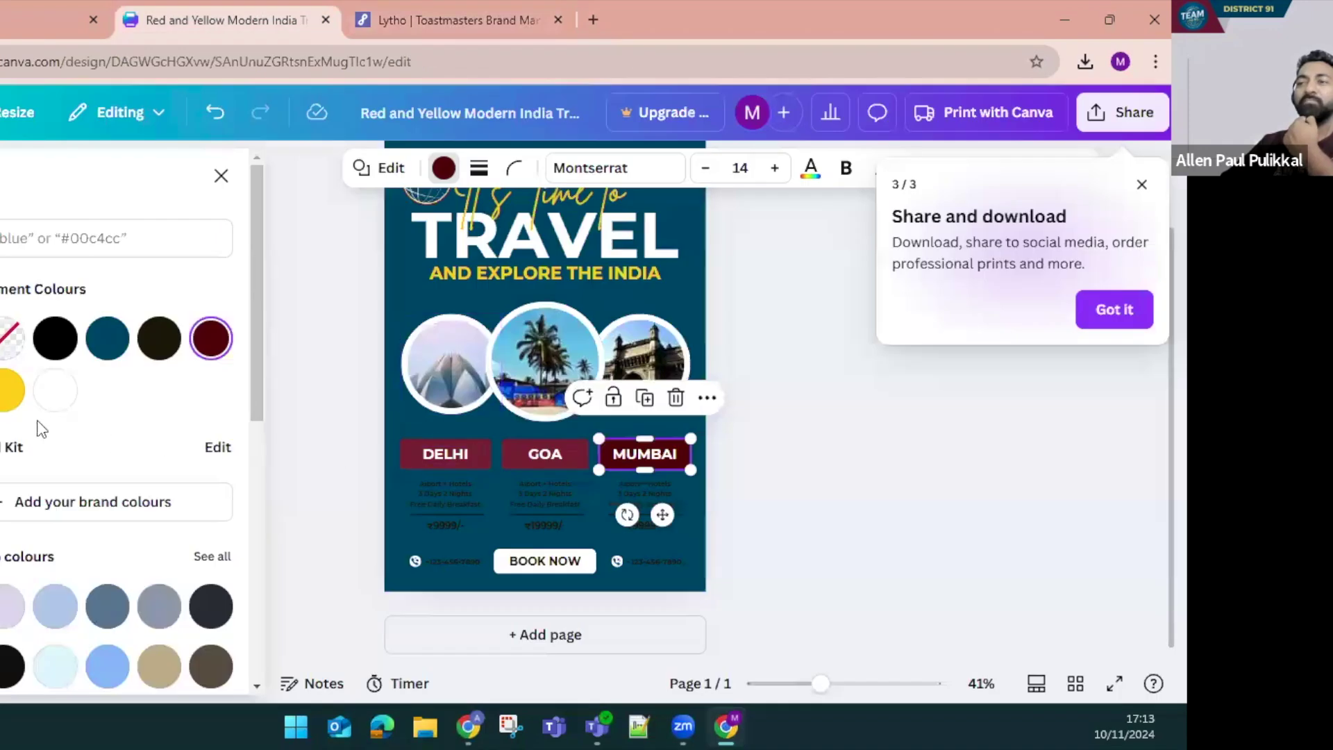
pyautogui.click(210, 338)
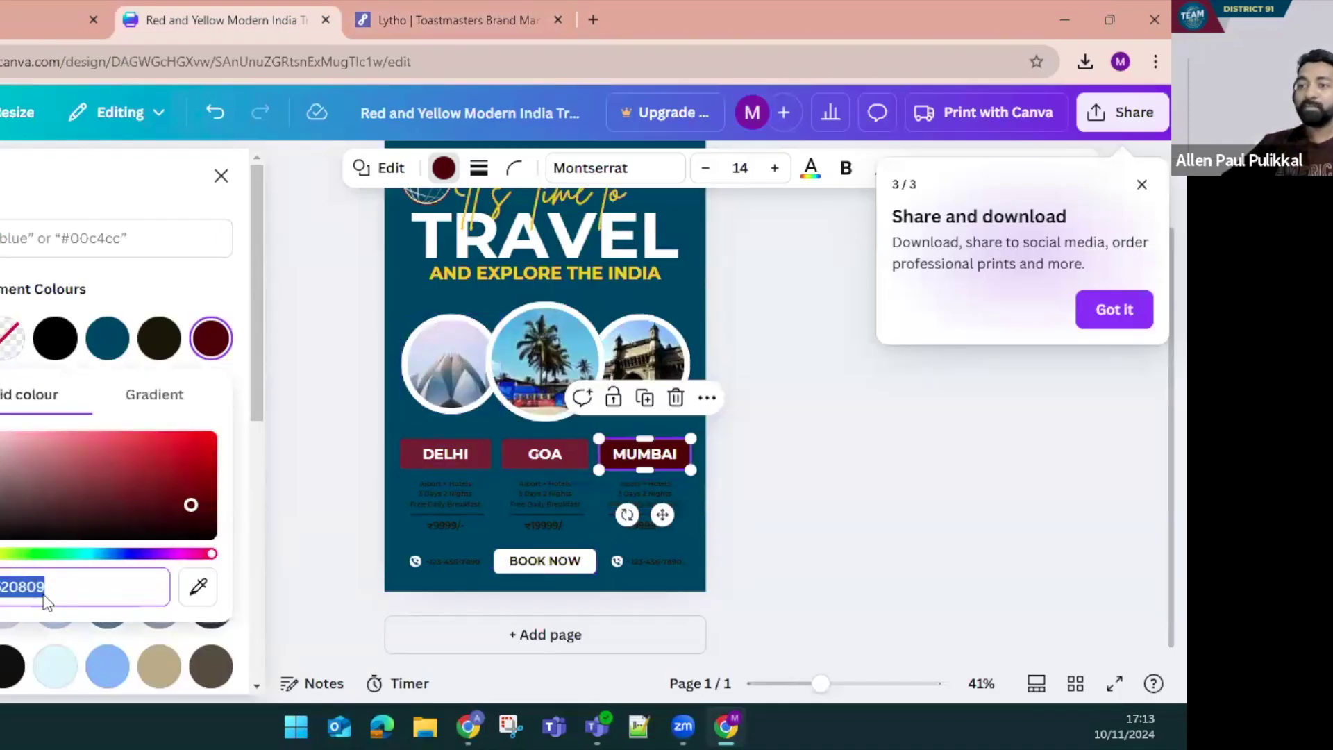
pyautogui.hotkey('ctrl', 'v')
pyautogui.press('Return')
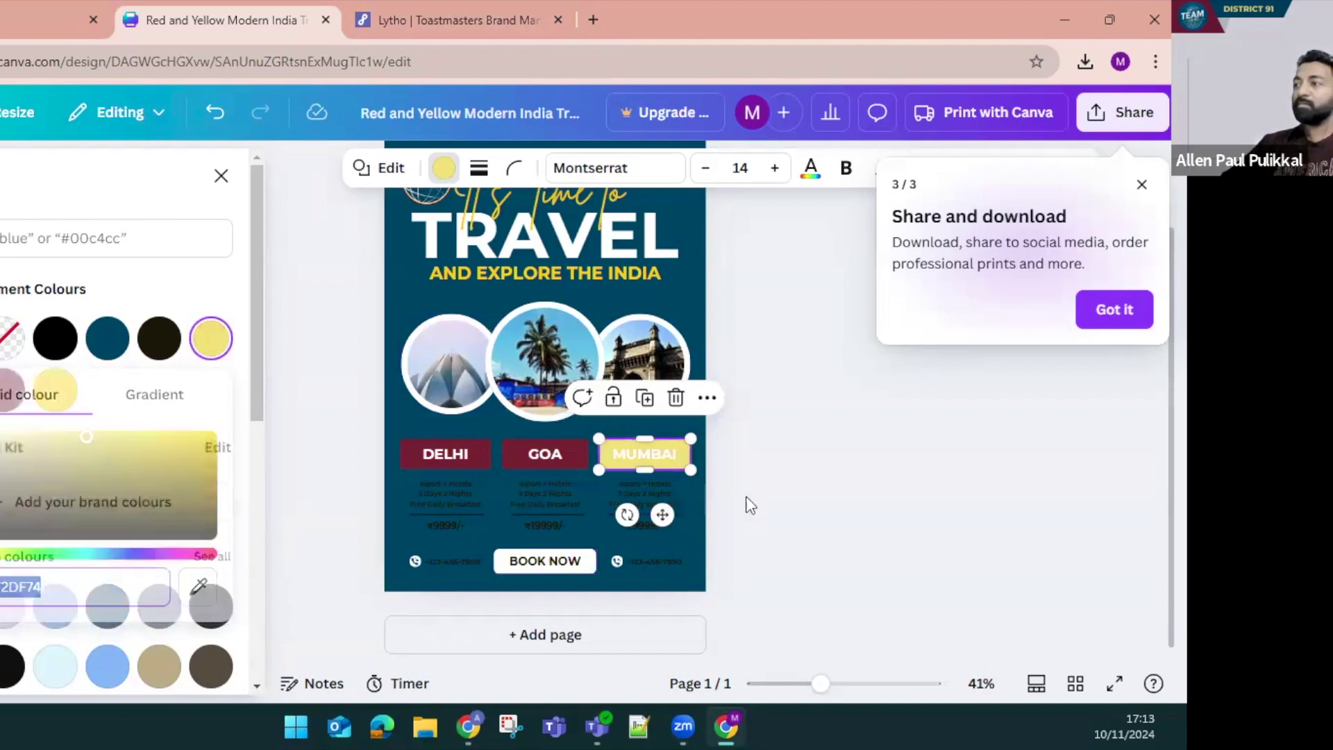
pyautogui.click(570, 466)
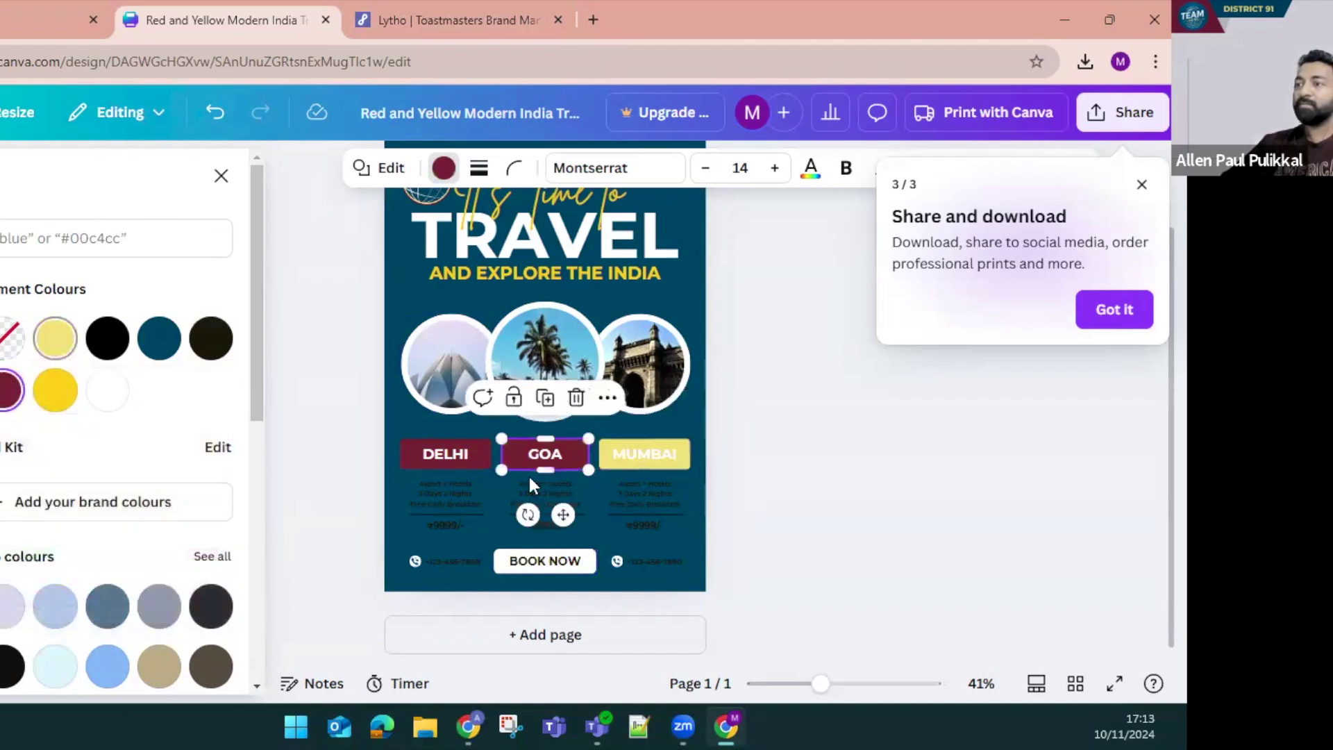
pyautogui.click(476, 464)
pyautogui.click(55, 338)
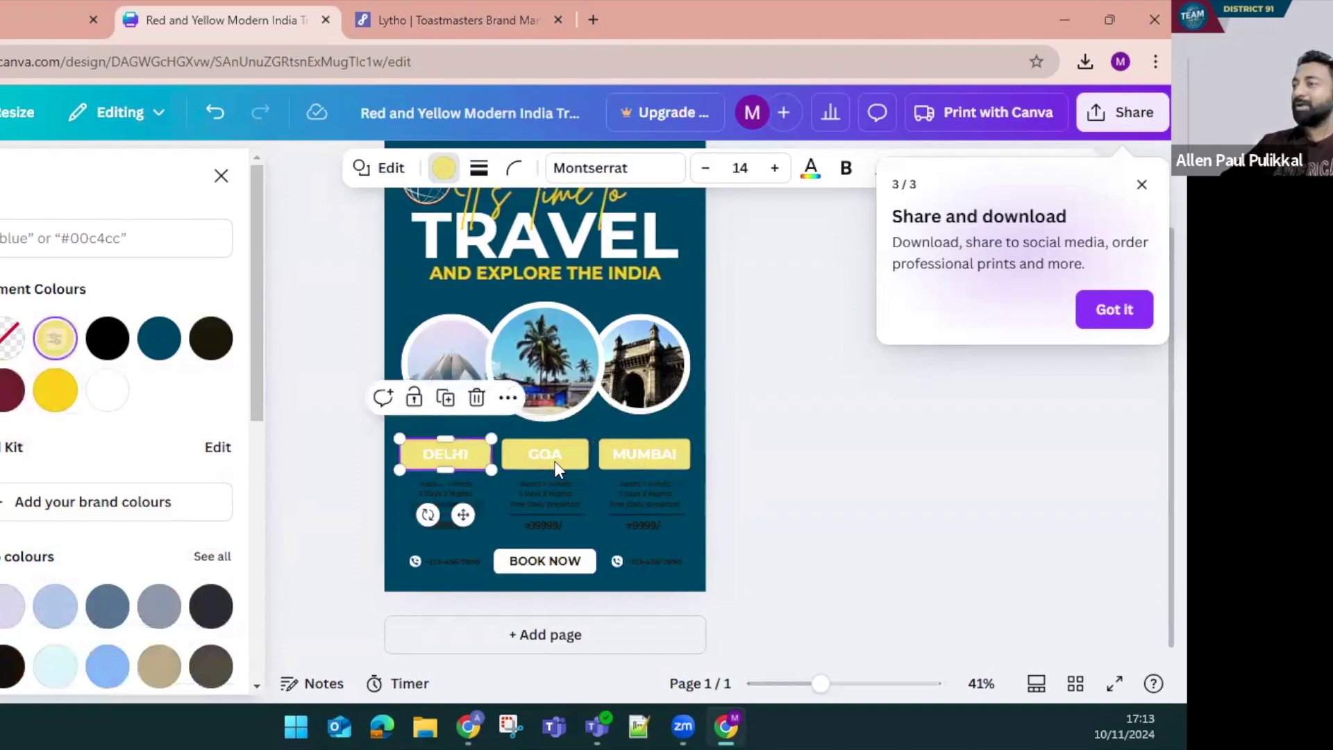
pyautogui.press('Escape')
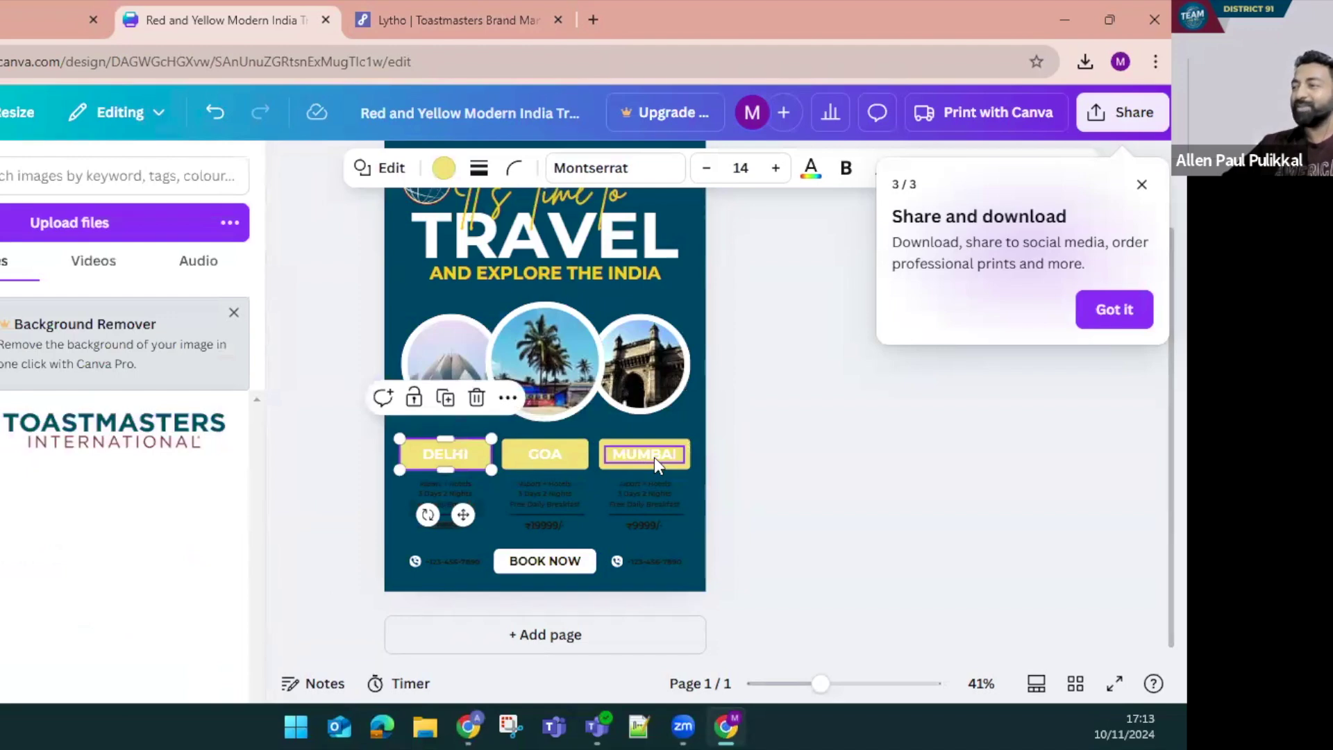
# Set the MUMBAI, GOA and DELHI label text to the #004165 Loyal Blue swatch
pyautogui.click(653, 457)
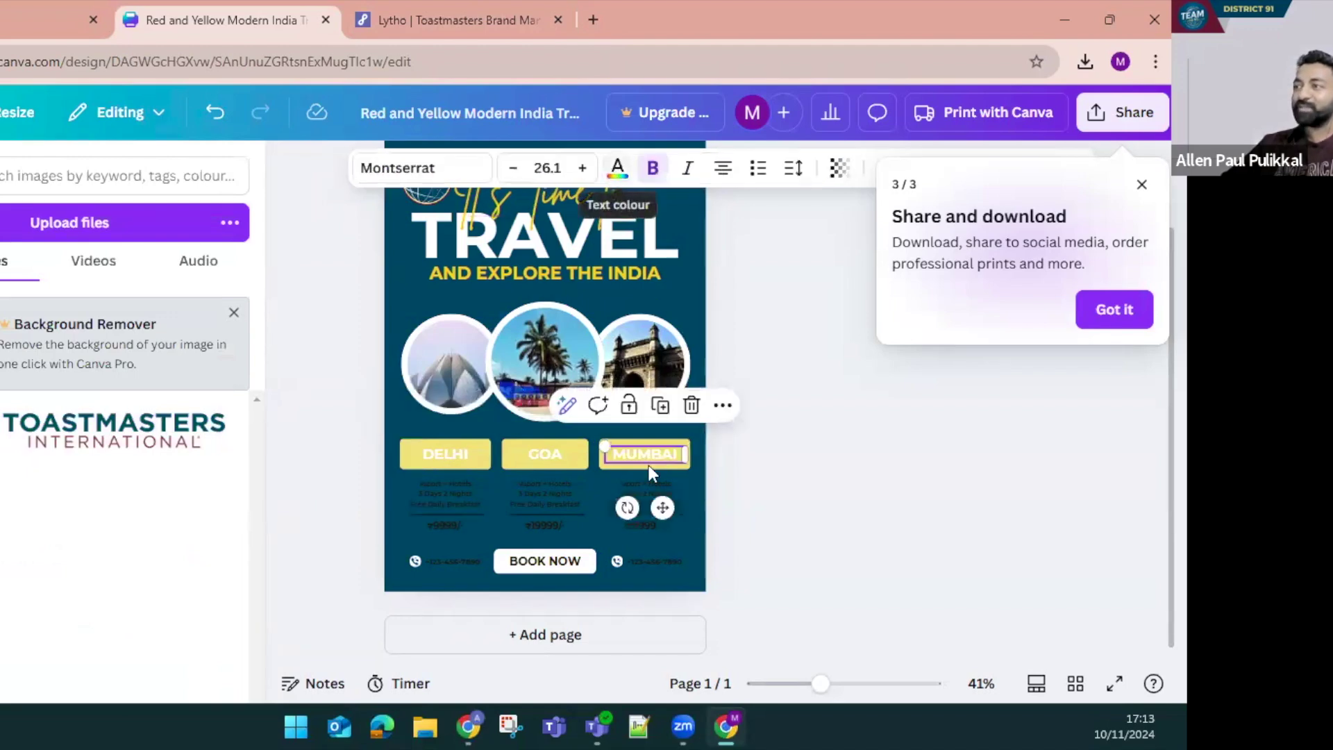
pyautogui.click(614, 182)
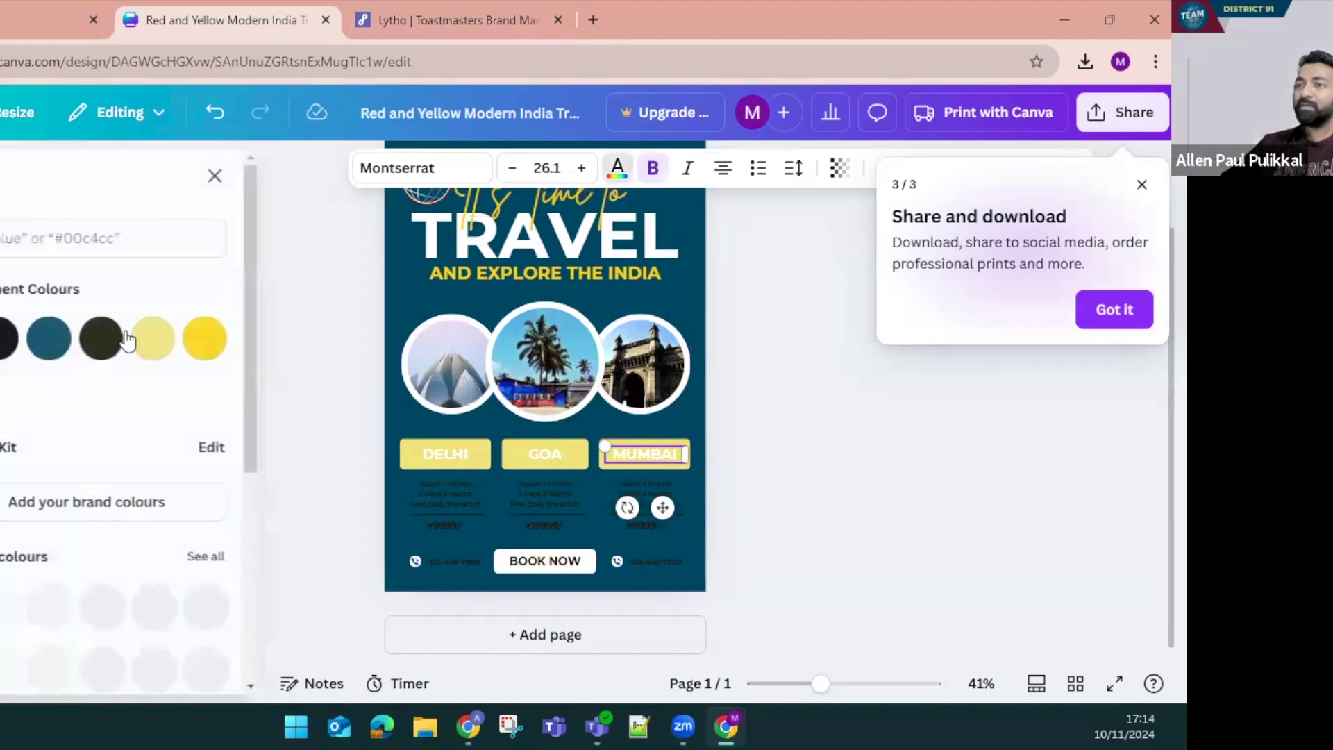
pyautogui.click(55, 338)
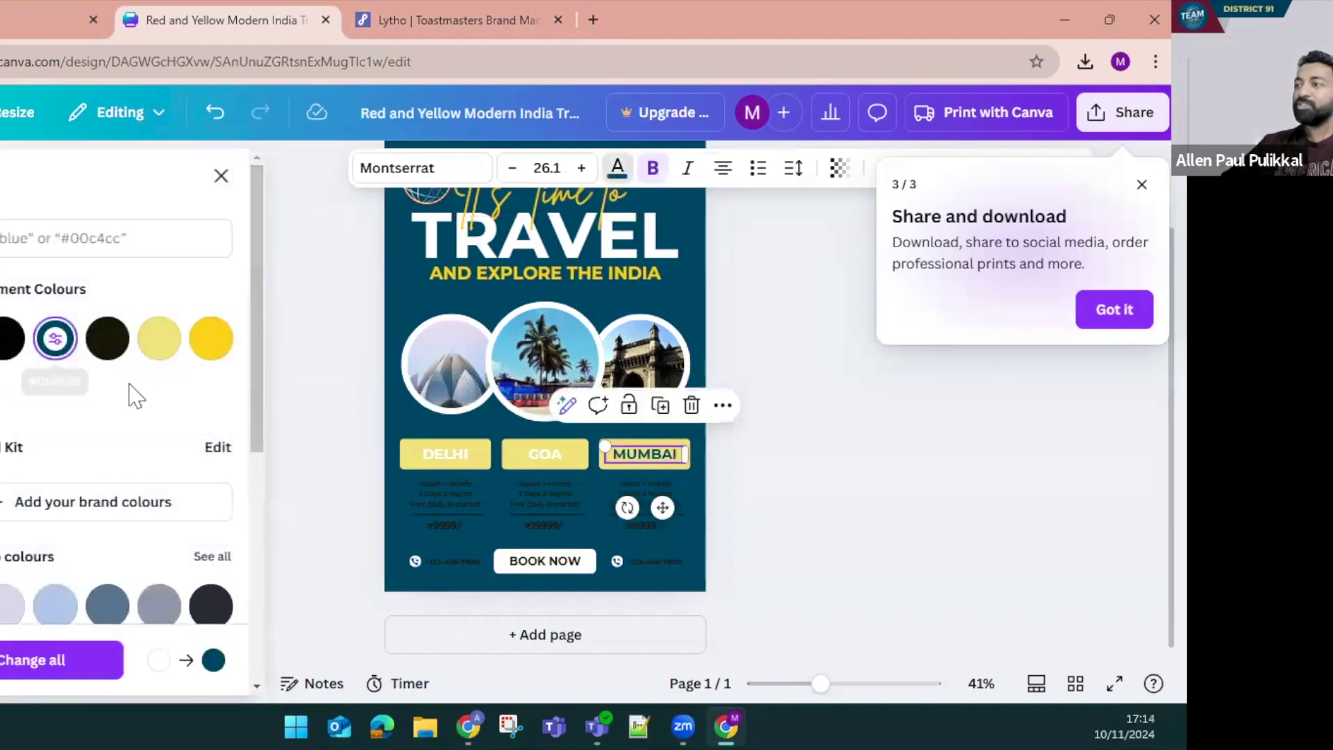
pyautogui.click(55, 338)
pyautogui.hotkey('shift', 'Tab')
pyautogui.click(55, 338)
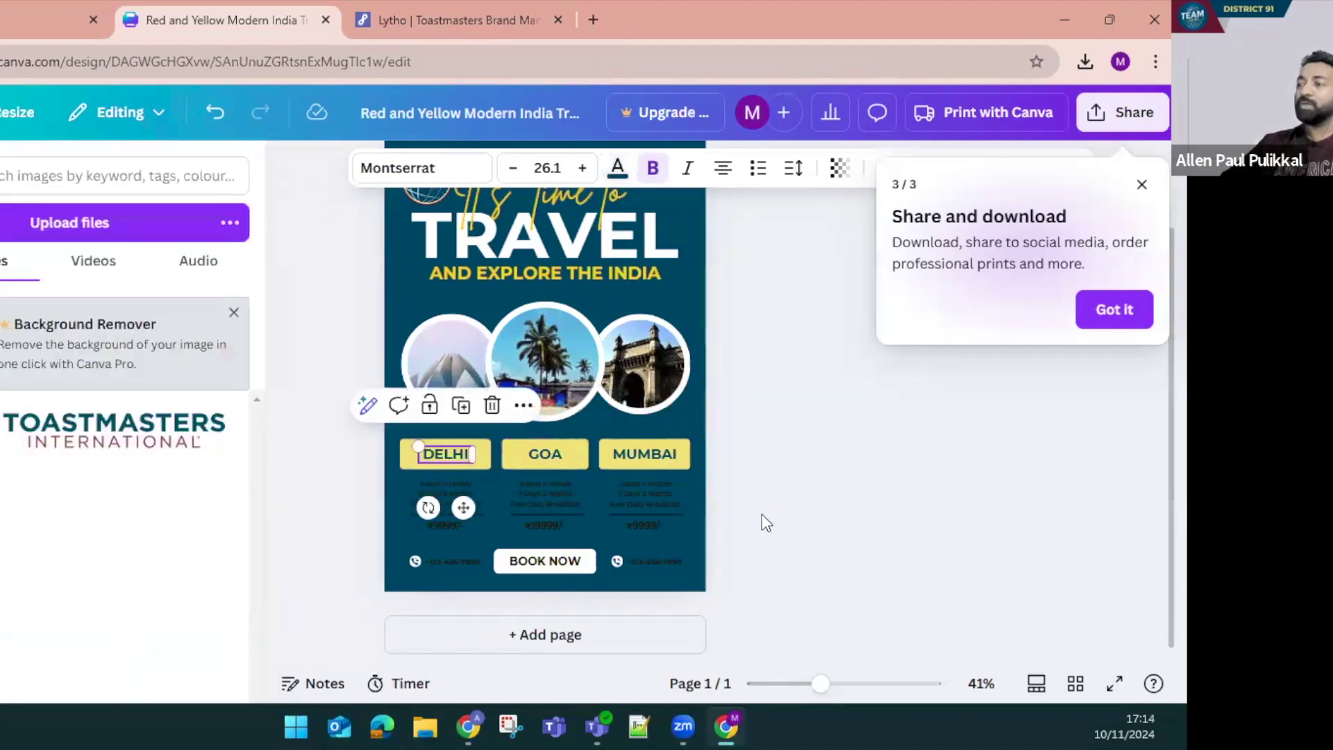
pyautogui.scroll(2, 770, 517)
pyautogui.scroll(-2, 781, 522)
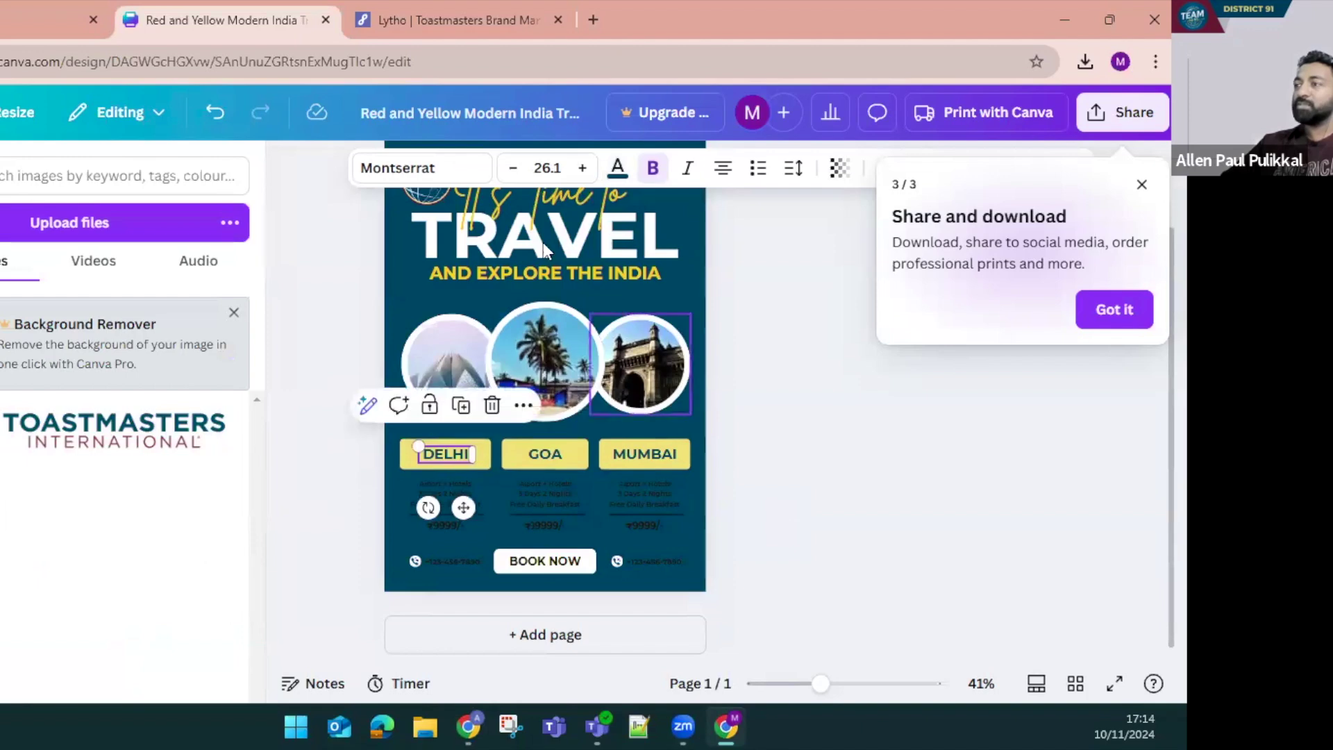
pyautogui.scroll(2, 822, 464)
pyautogui.click(822, 471)
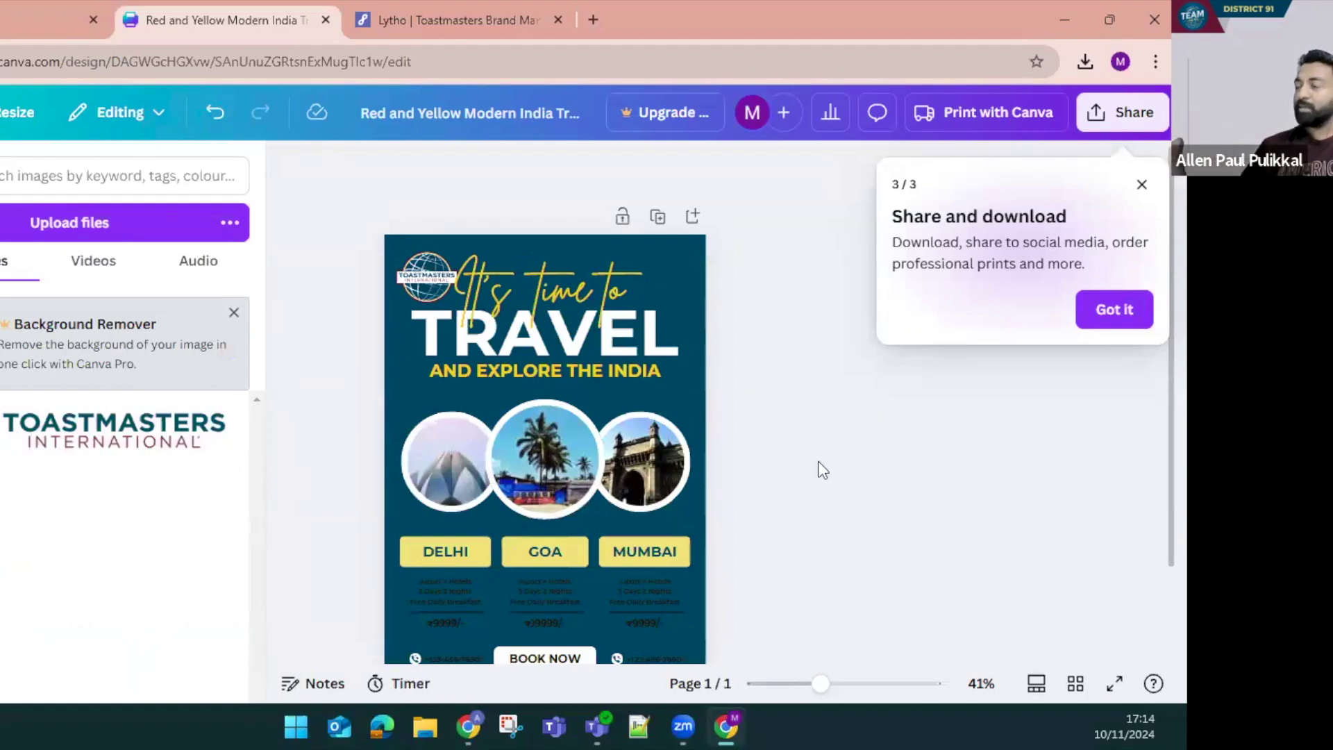
# Select the Goa photo, then switch to the original India Travel Promo Flyer template tab
pyautogui.click(582, 460)
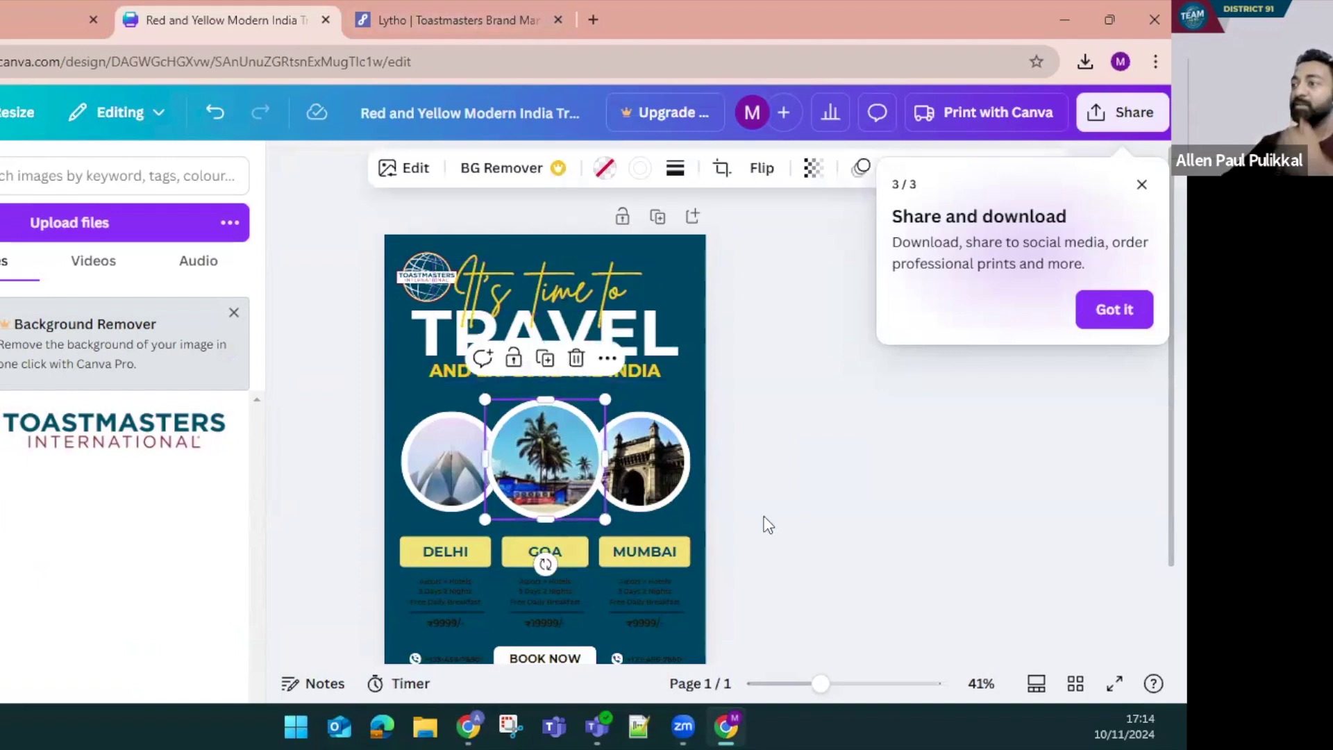
pyautogui.scroll(-2, 764, 523)
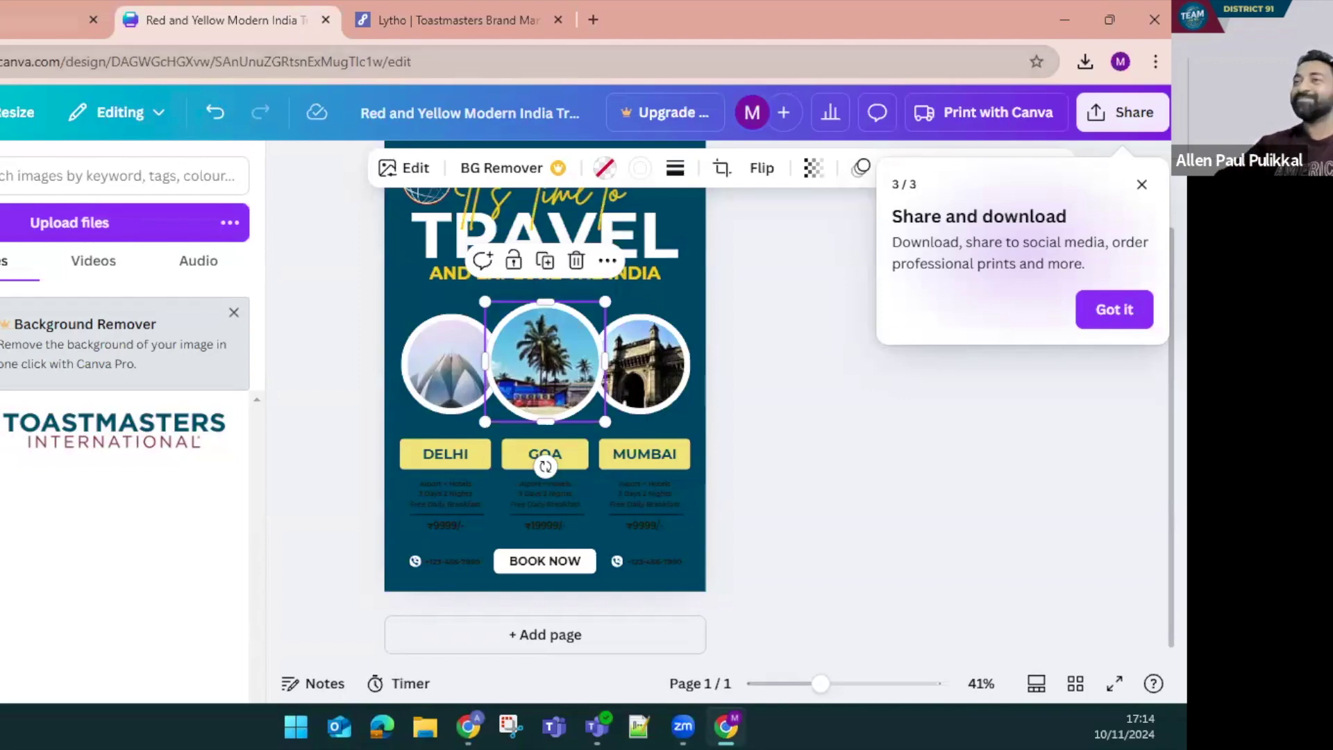
pyautogui.hotkey('ctrl', 'shift', 'Tab')
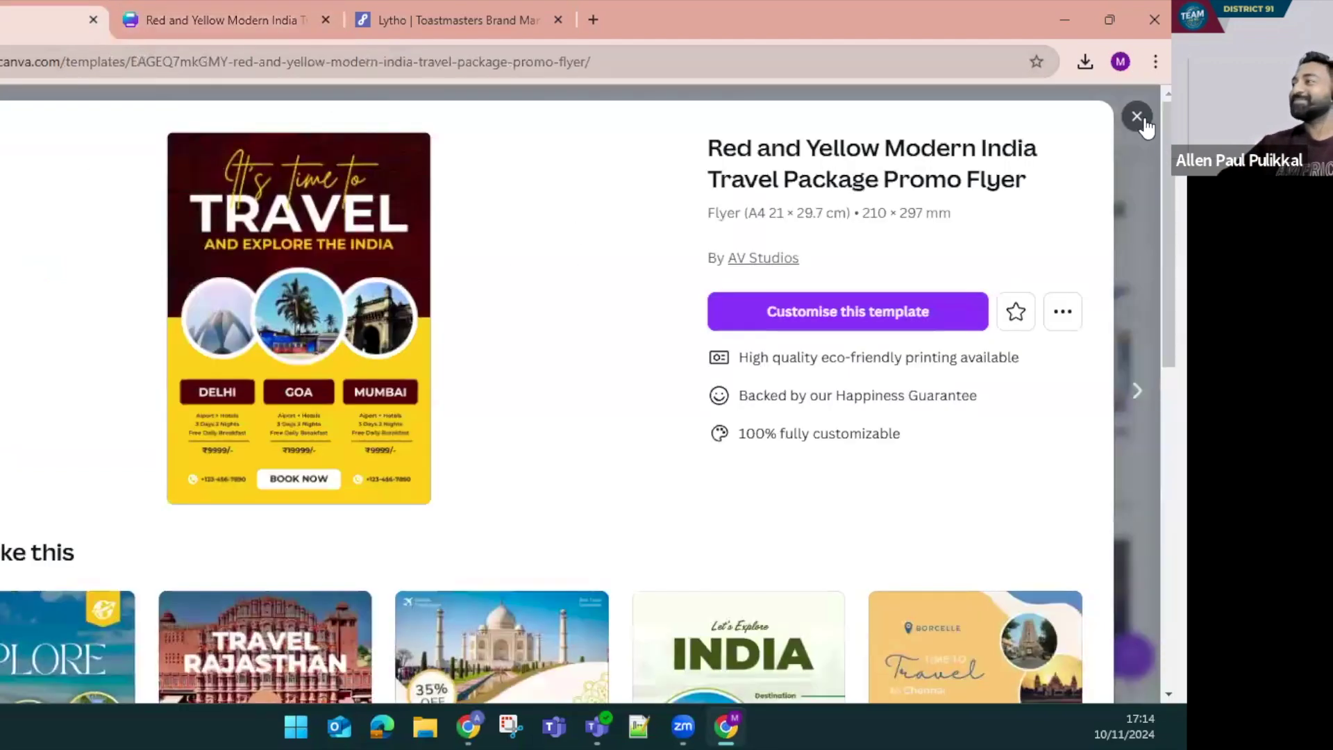
# Close the template preview and create a new square Instagram Post design
pyautogui.click(1136, 117)
pyautogui.scroll(5, 656, 417)
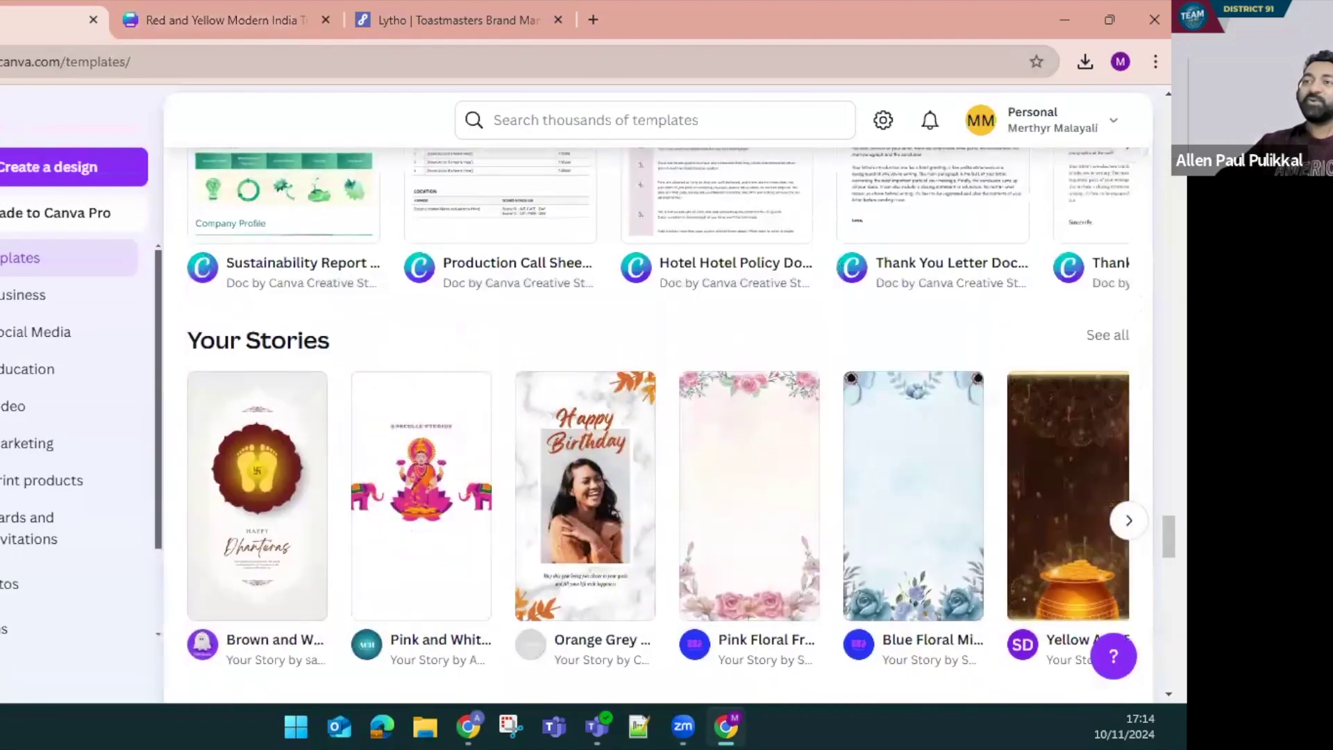
pyautogui.click(26, 182)
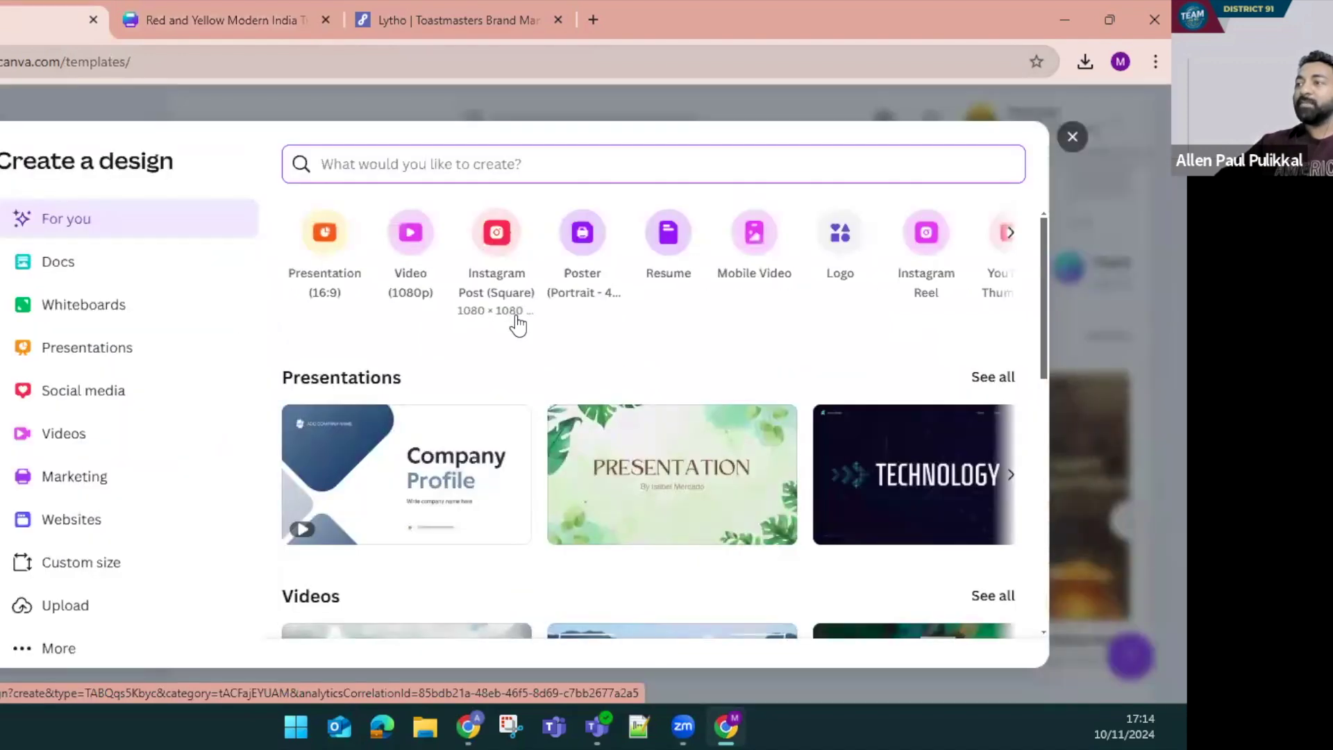
pyautogui.click(498, 251)
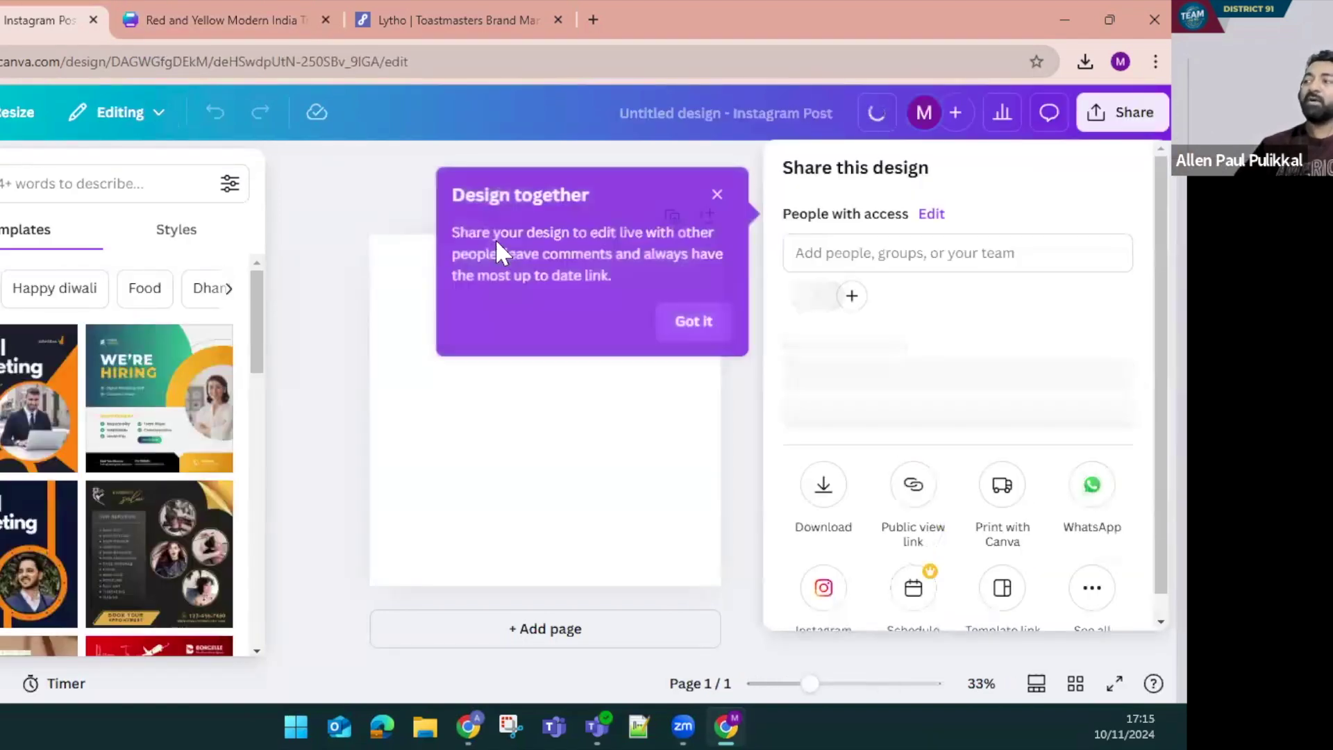
# Dismiss the tip and sharing panel, then apply the Digital Marketing Agency template
pyautogui.click(719, 196)
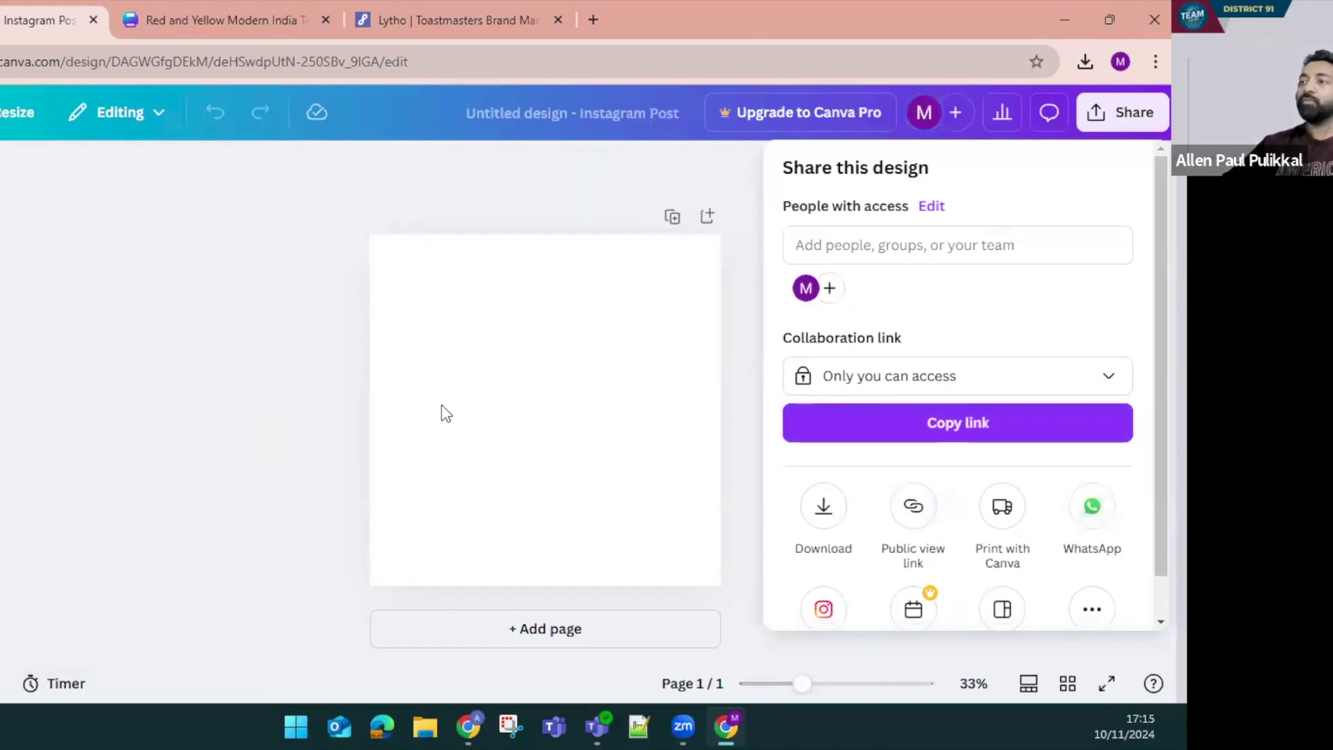
pyautogui.click(446, 413)
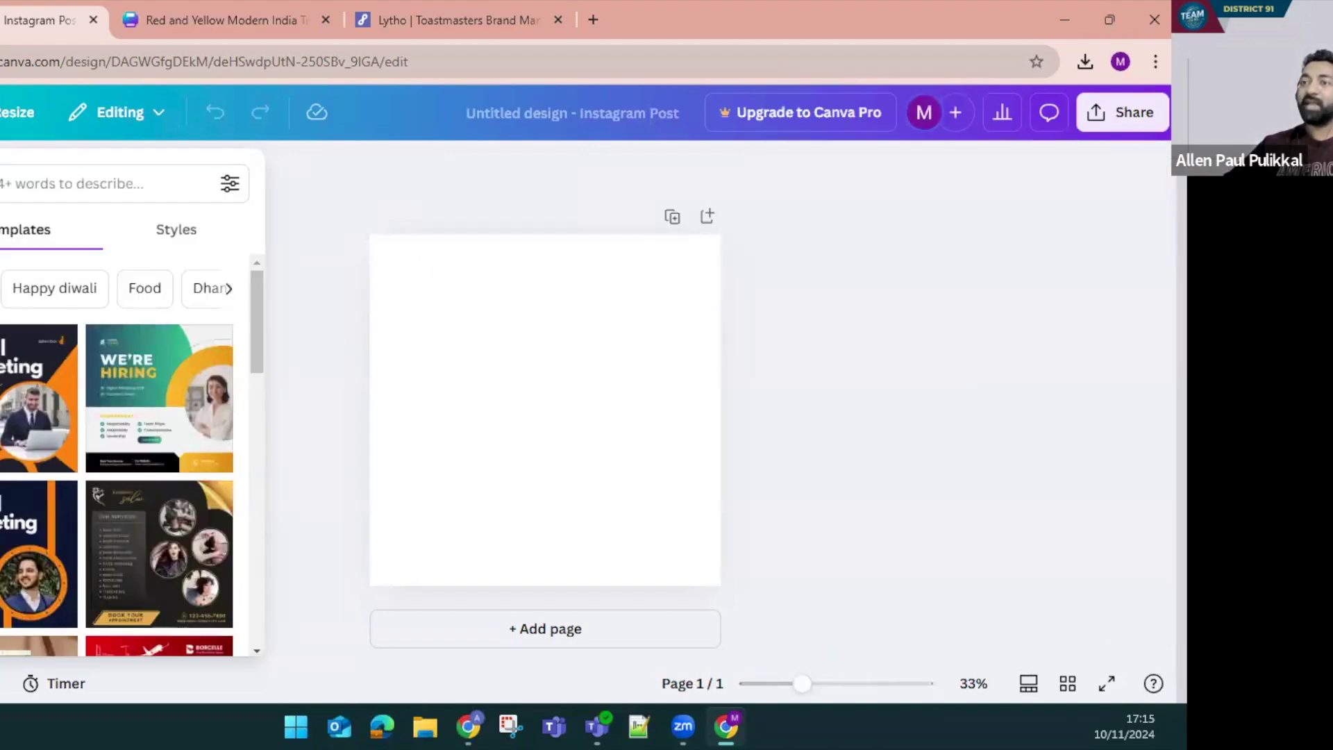
pyautogui.scroll(-10, 98, 526)
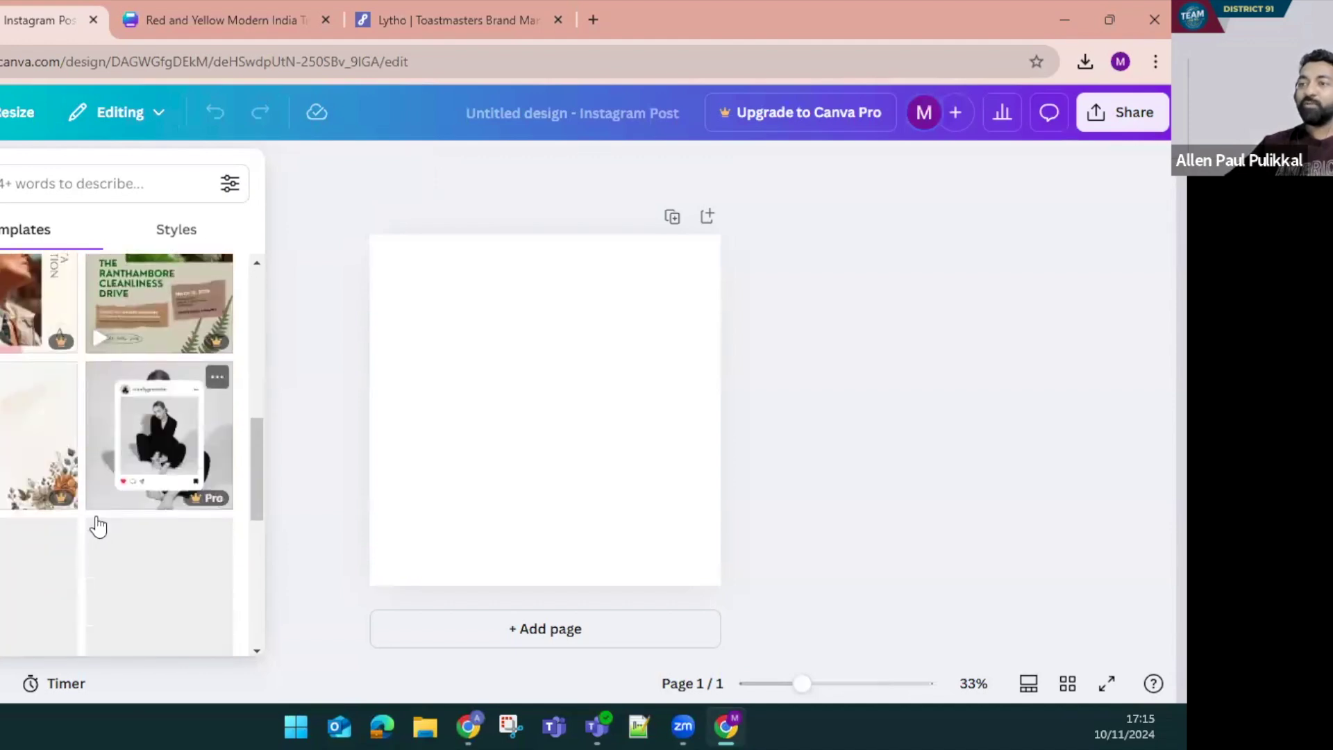
pyautogui.scroll(10, 98, 526)
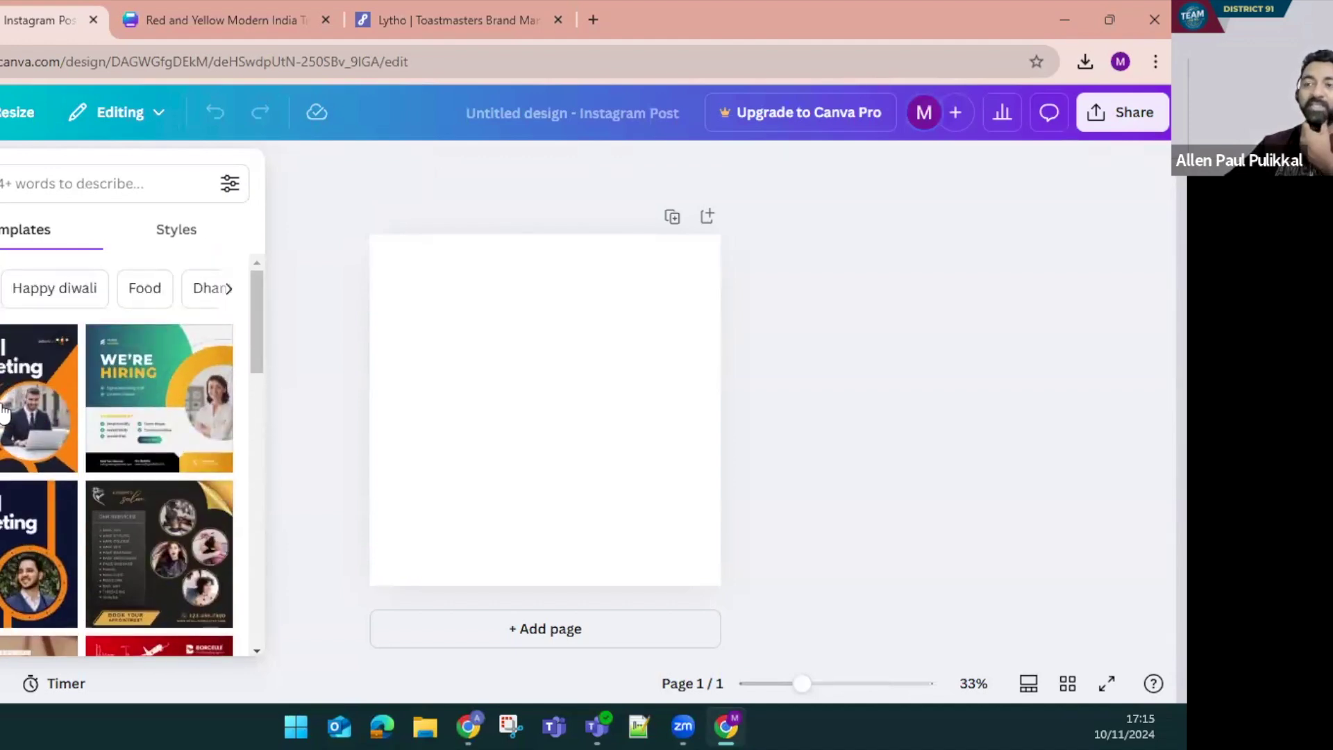
pyautogui.click(3, 410)
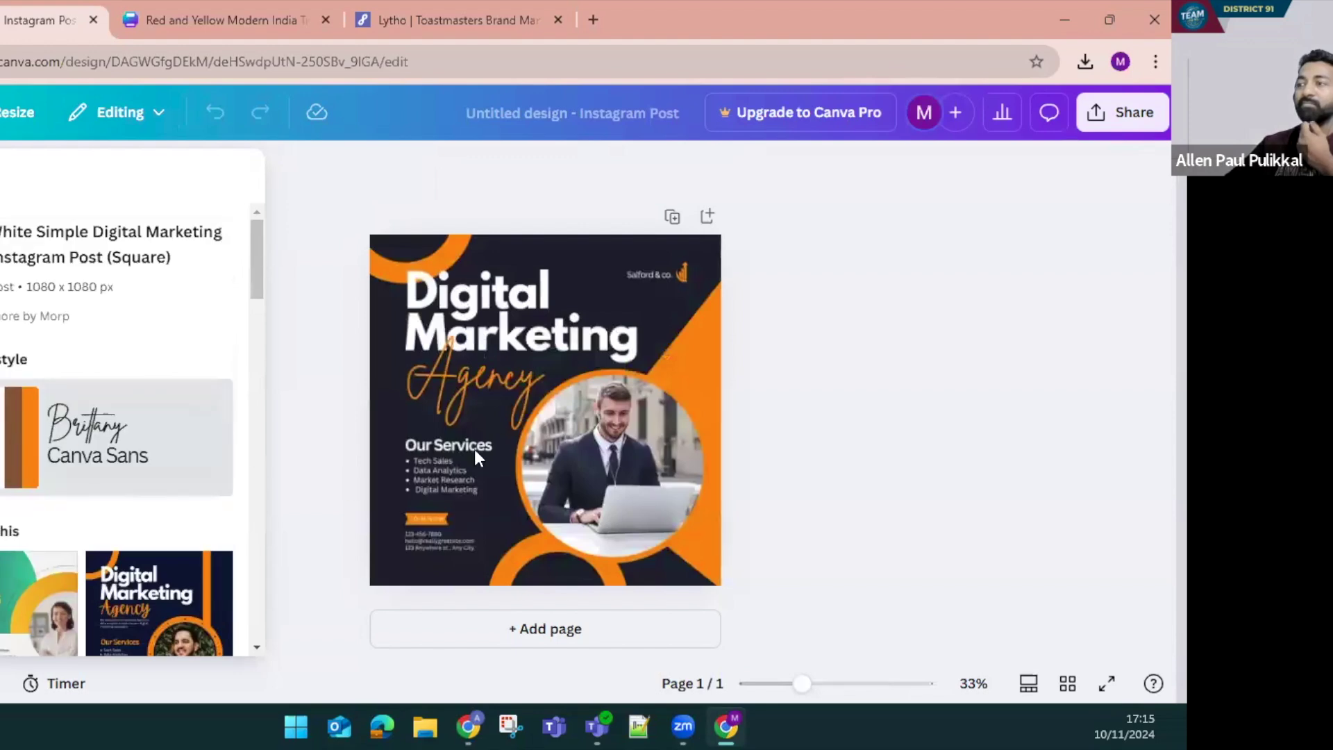
pyautogui.click(438, 452)
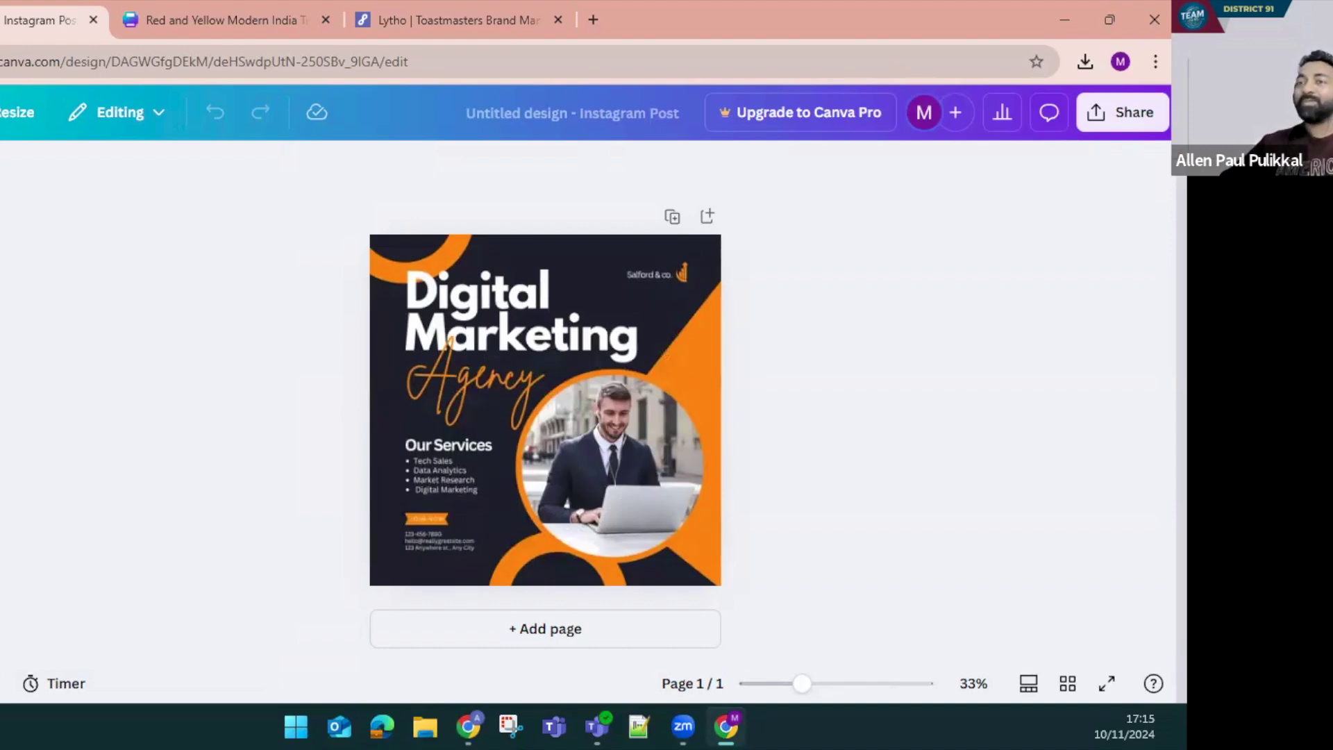
# Try the Strategic Marketing Insights template, then undo back to Digital Marketing Agency
pyautogui.scroll(-5, 107, 485)
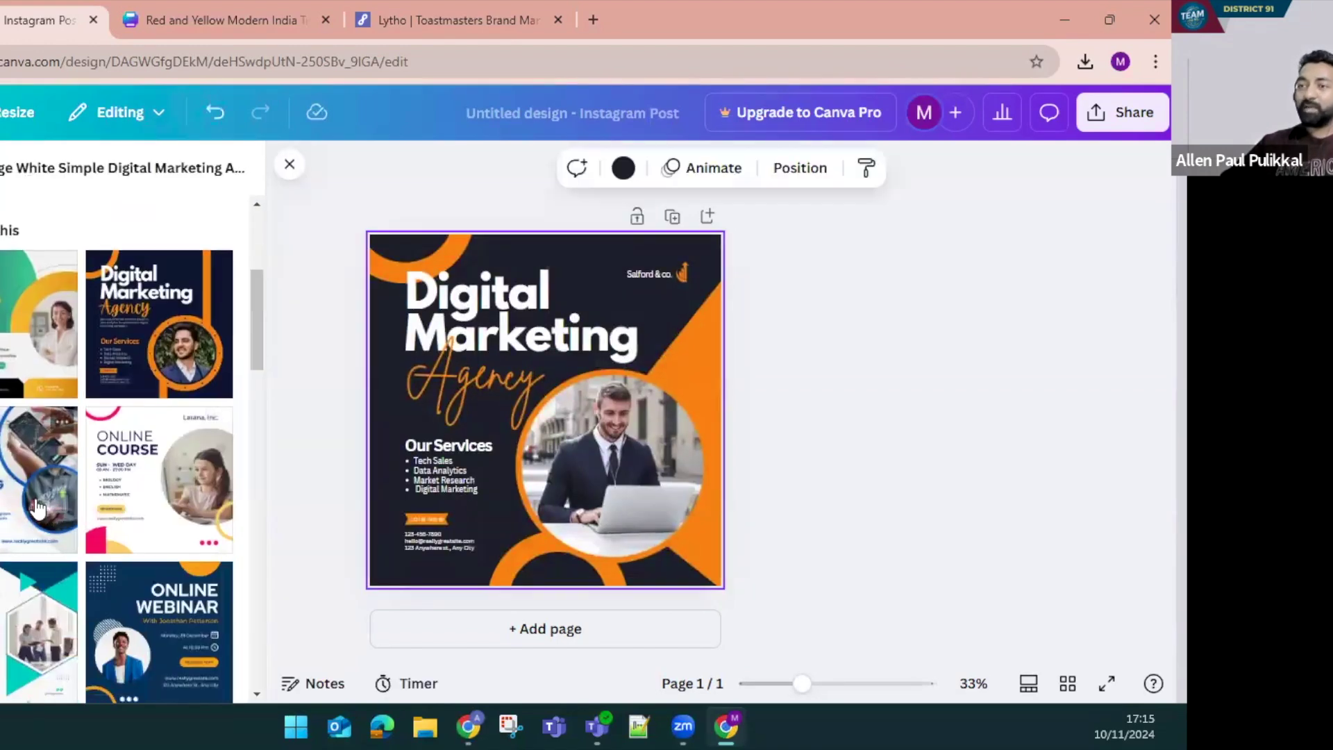
pyautogui.scroll(-5, 38, 509)
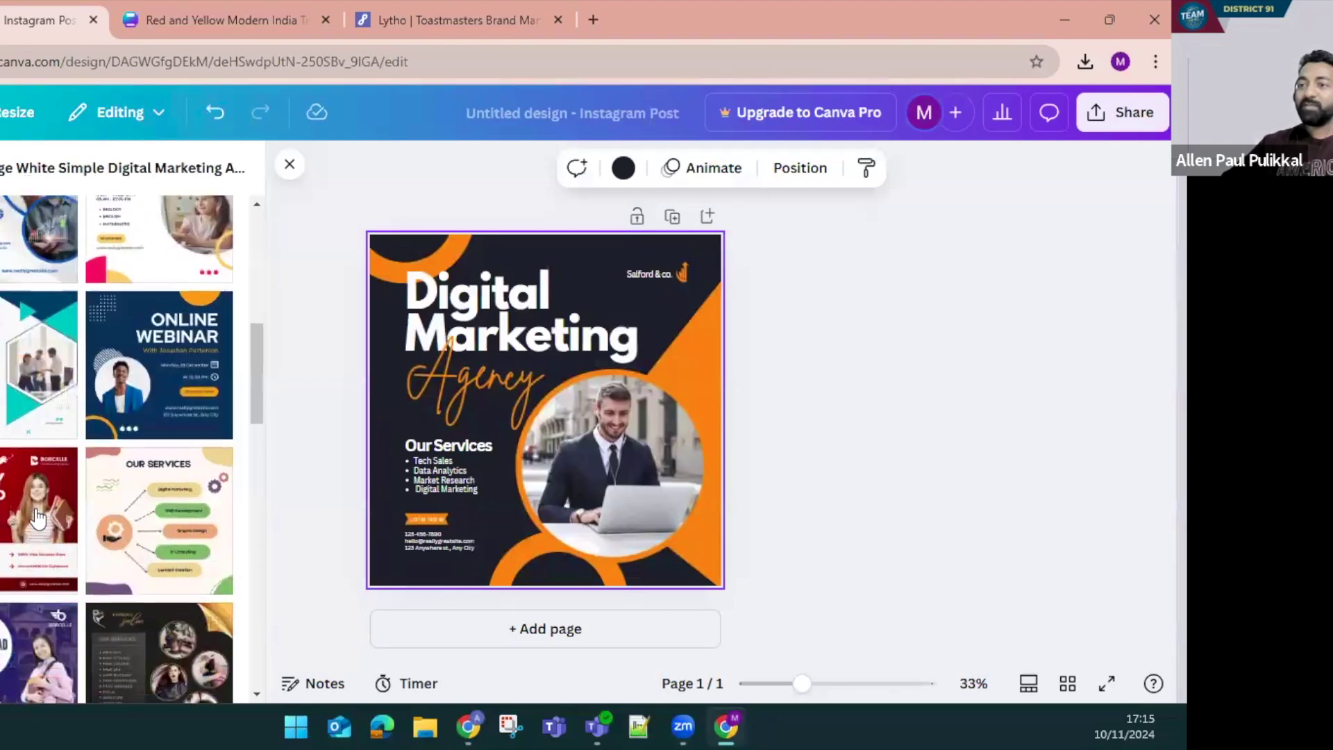
pyautogui.scroll(2, 24, 461)
pyautogui.click(23, 461)
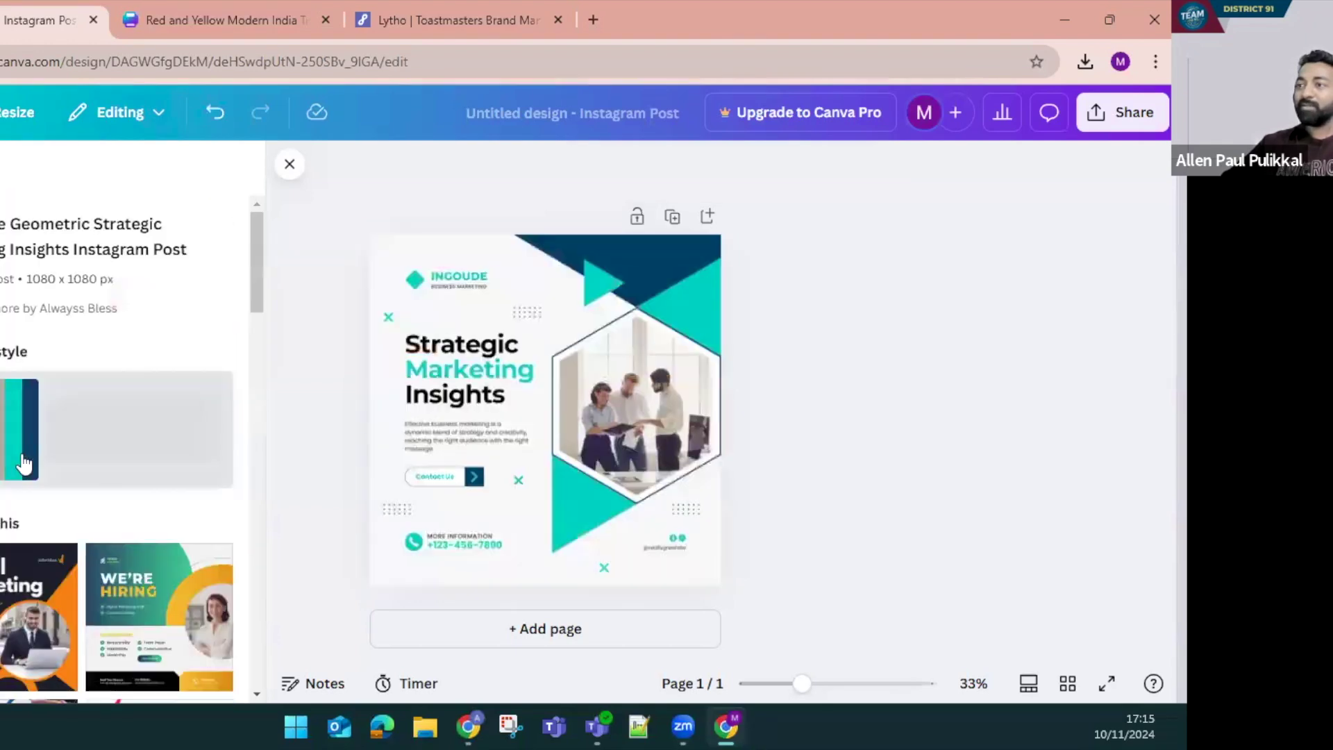
pyautogui.click(604, 545)
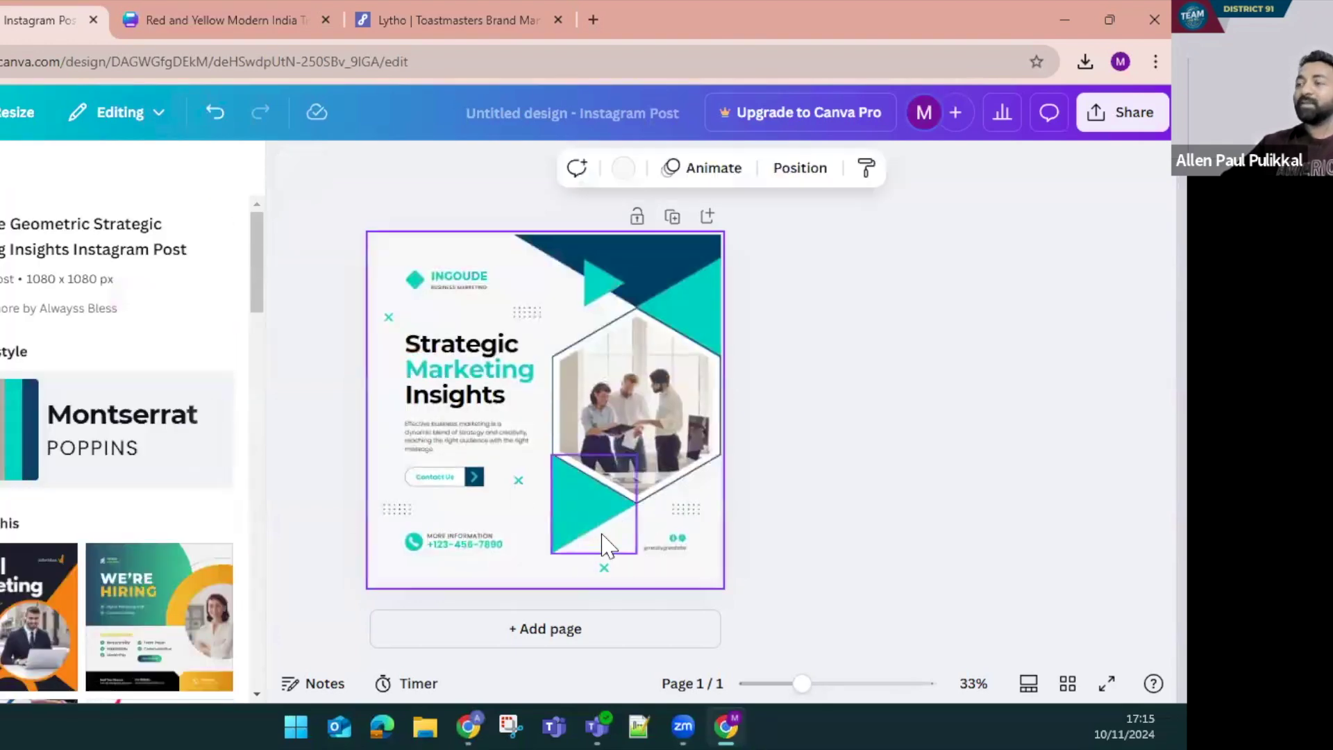
pyautogui.click(494, 513)
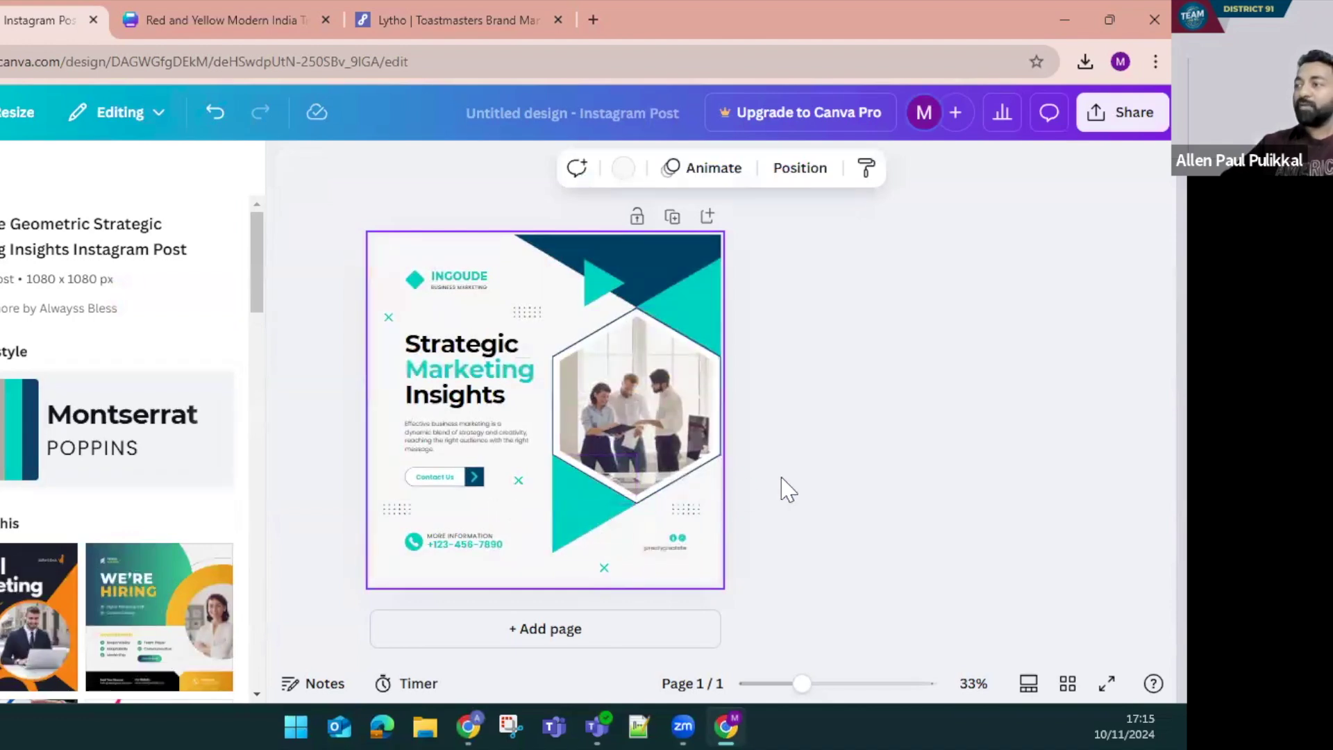
pyautogui.hotkey('ctrl', 'z')
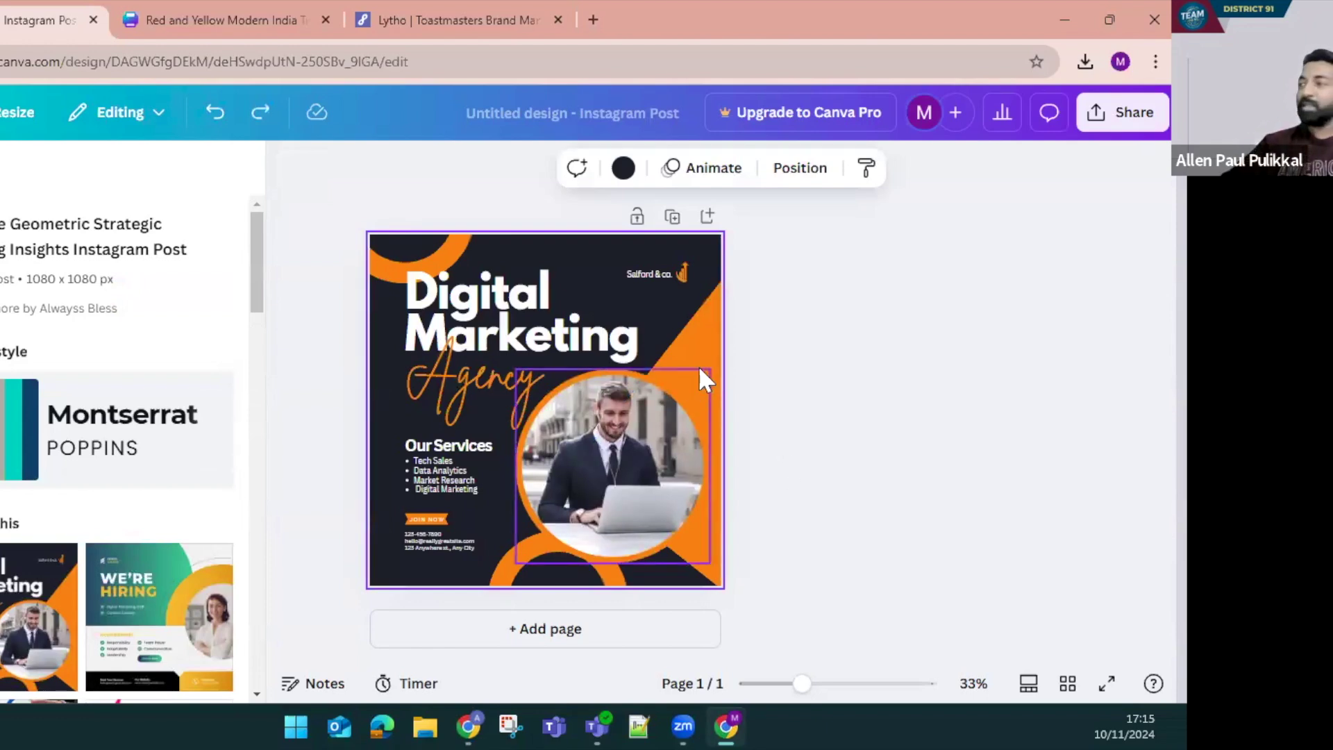
# Add a second page and apply the We're Hiring template to it
pyautogui.click(706, 217)
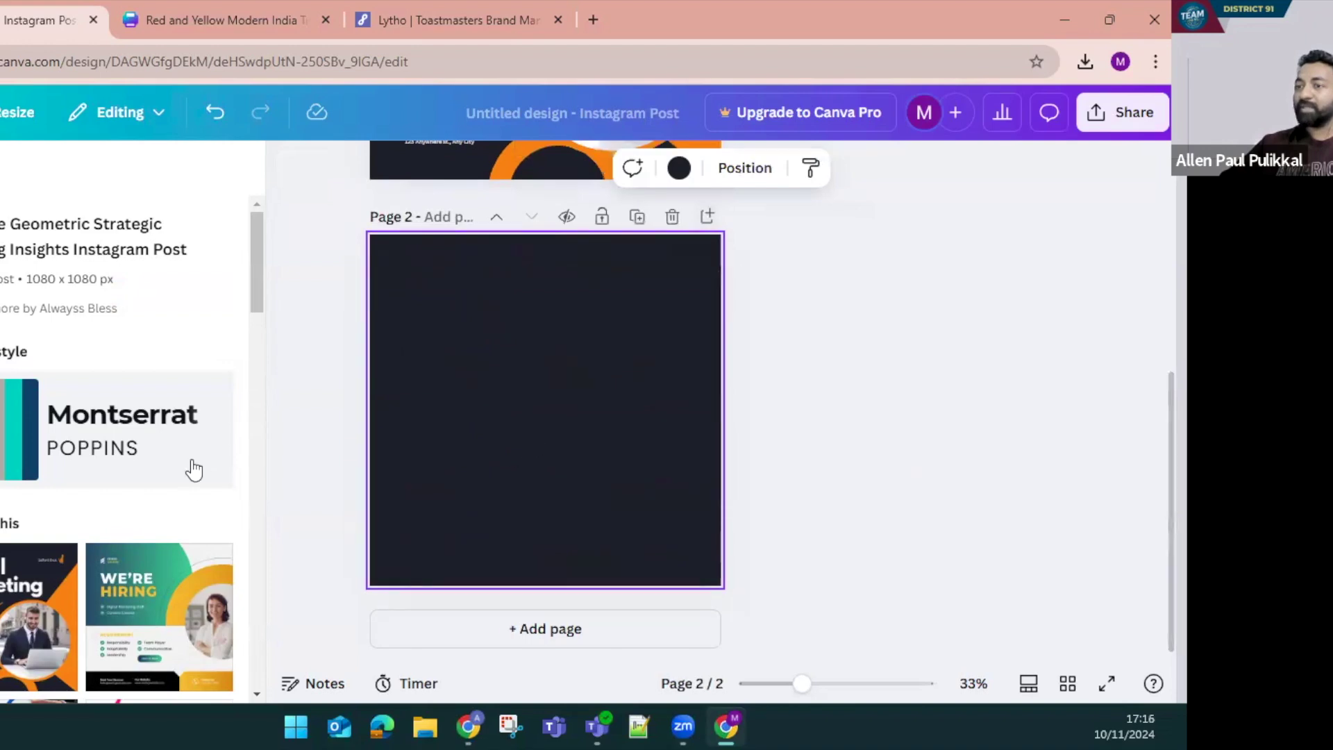
pyautogui.scroll(-3, 187, 458)
pyautogui.click(160, 427)
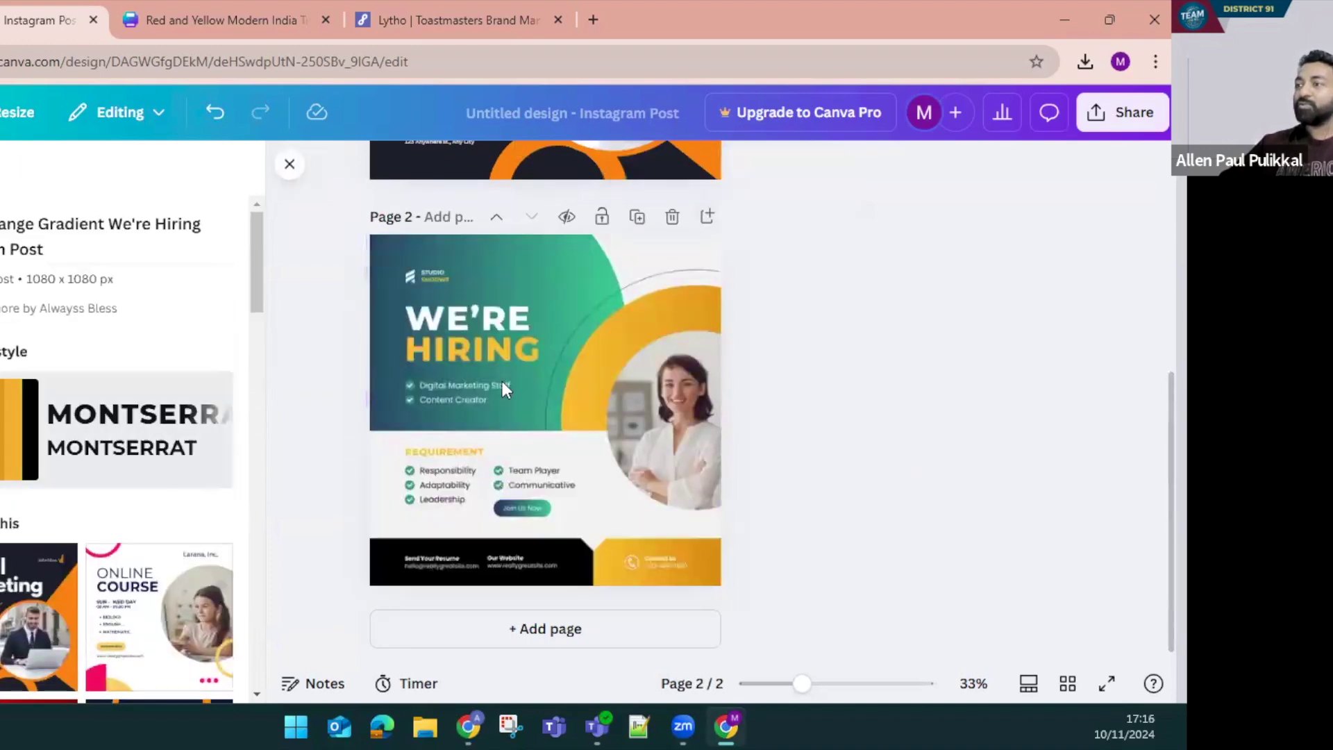
pyautogui.click(500, 461)
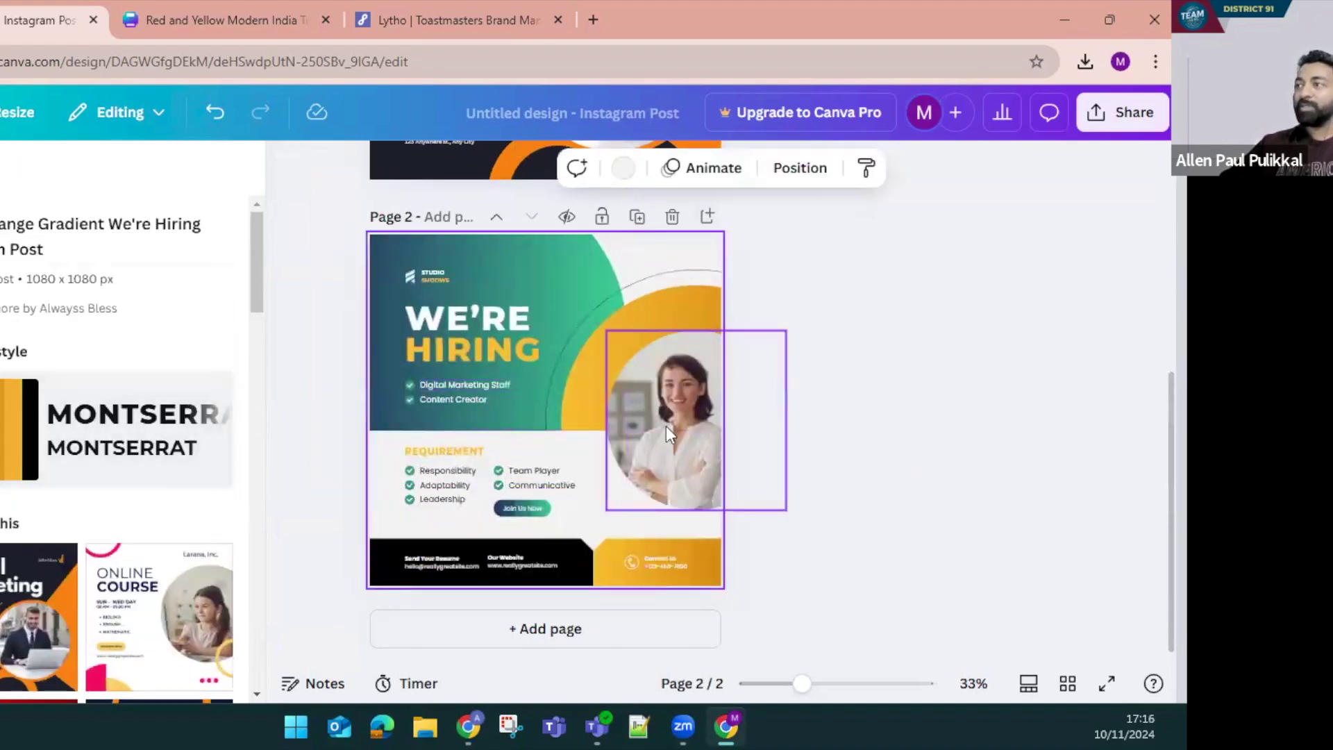
pyautogui.scroll(5, 636, 437)
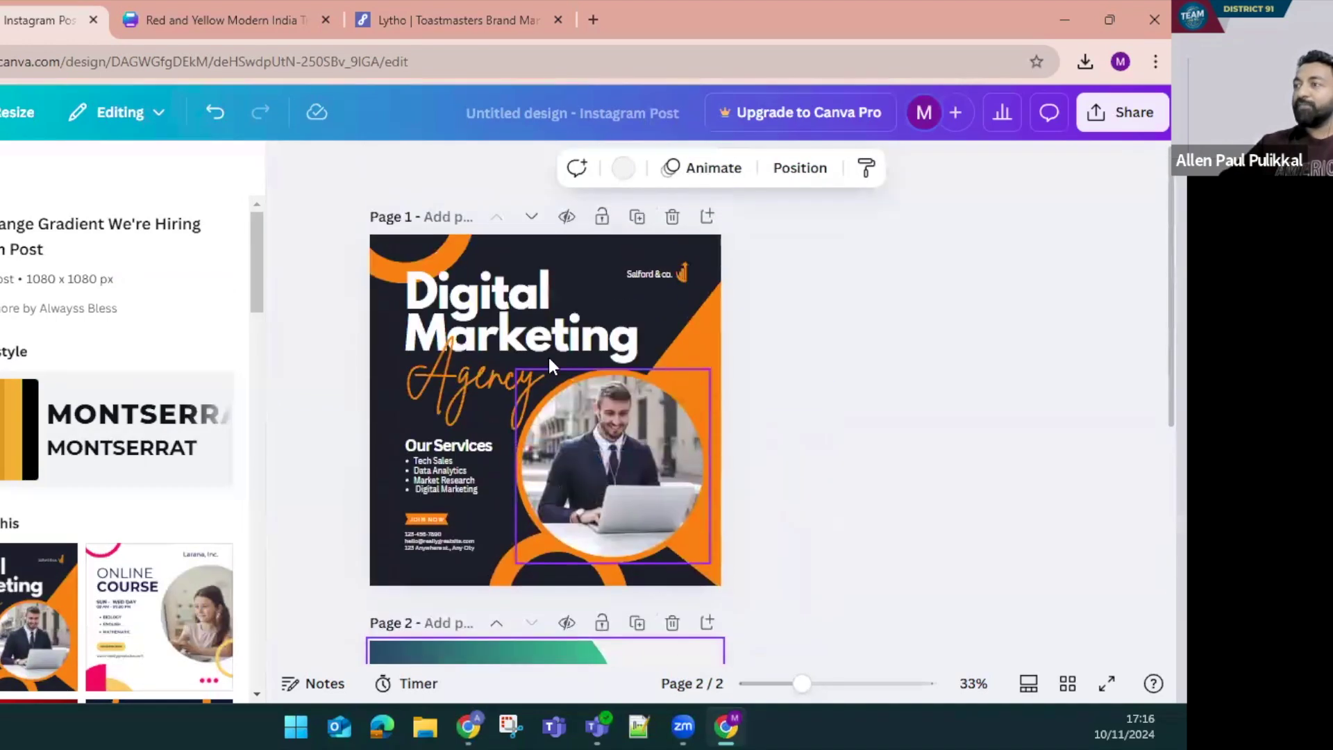
# Duplicate the Digital Marketing Agency page, leaving a single extra copy
pyautogui.click(637, 217)
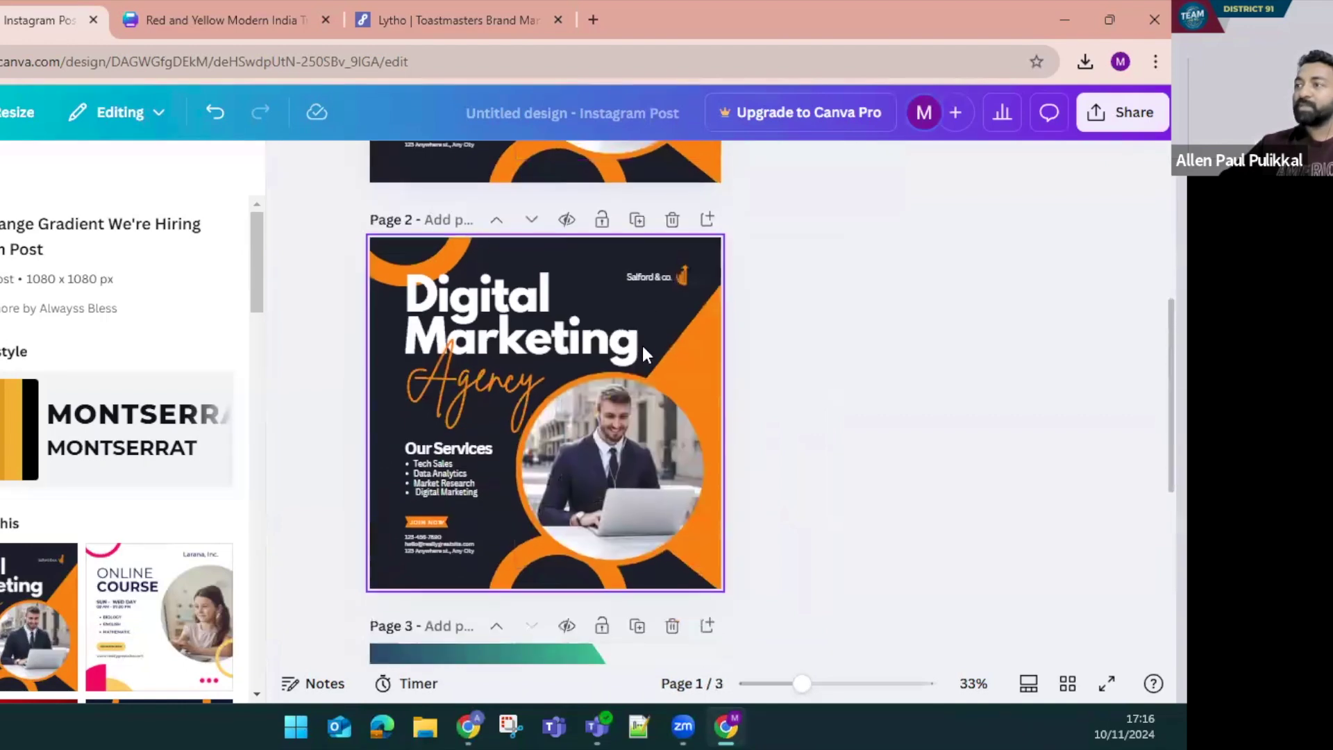
pyautogui.scroll(5, 643, 345)
pyautogui.scroll(-5, 685, 441)
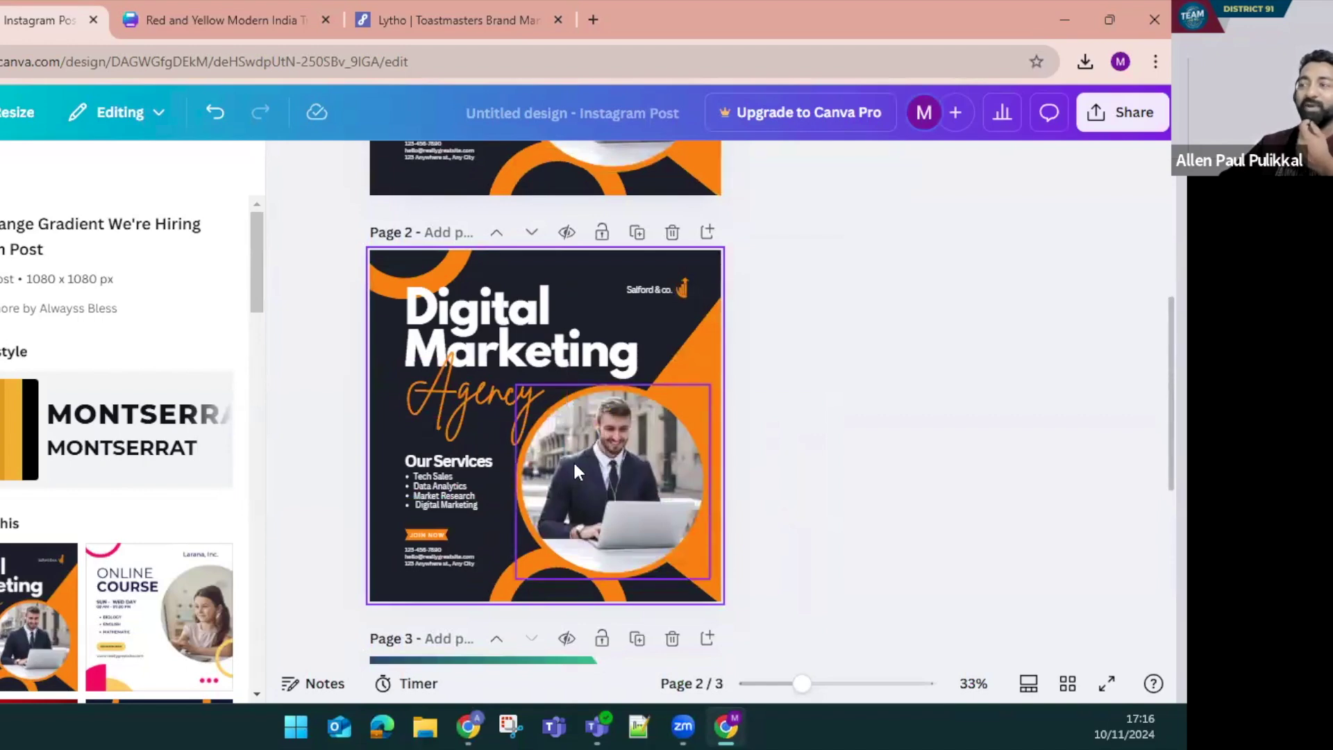
pyautogui.scroll(5, 625, 361)
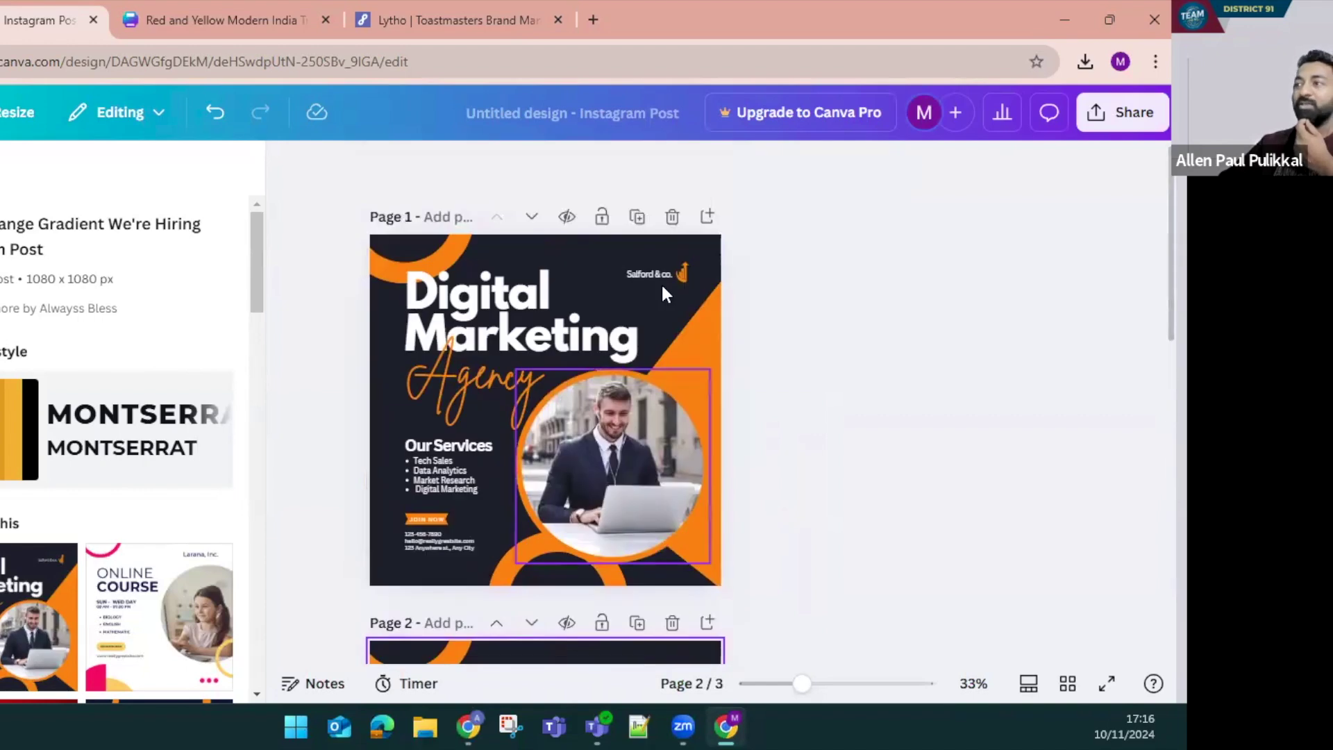
pyautogui.click(668, 218)
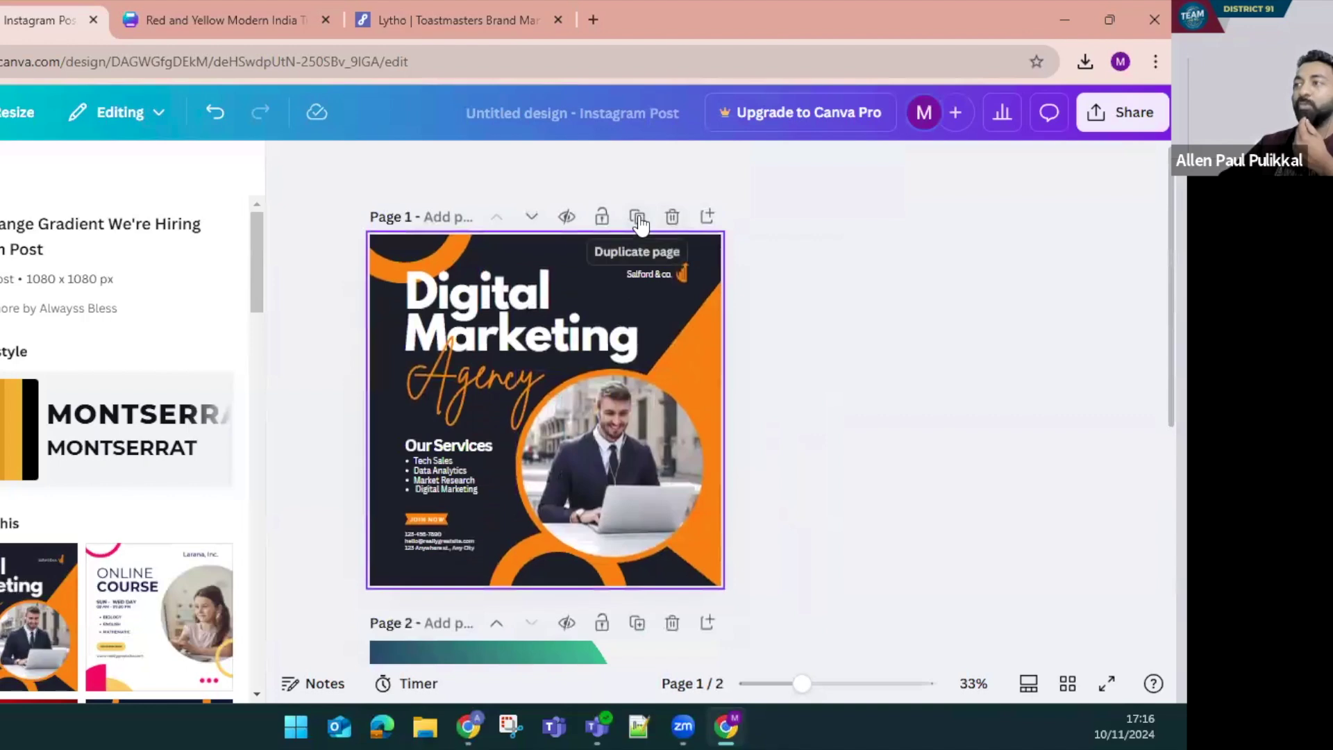
pyautogui.click(637, 218)
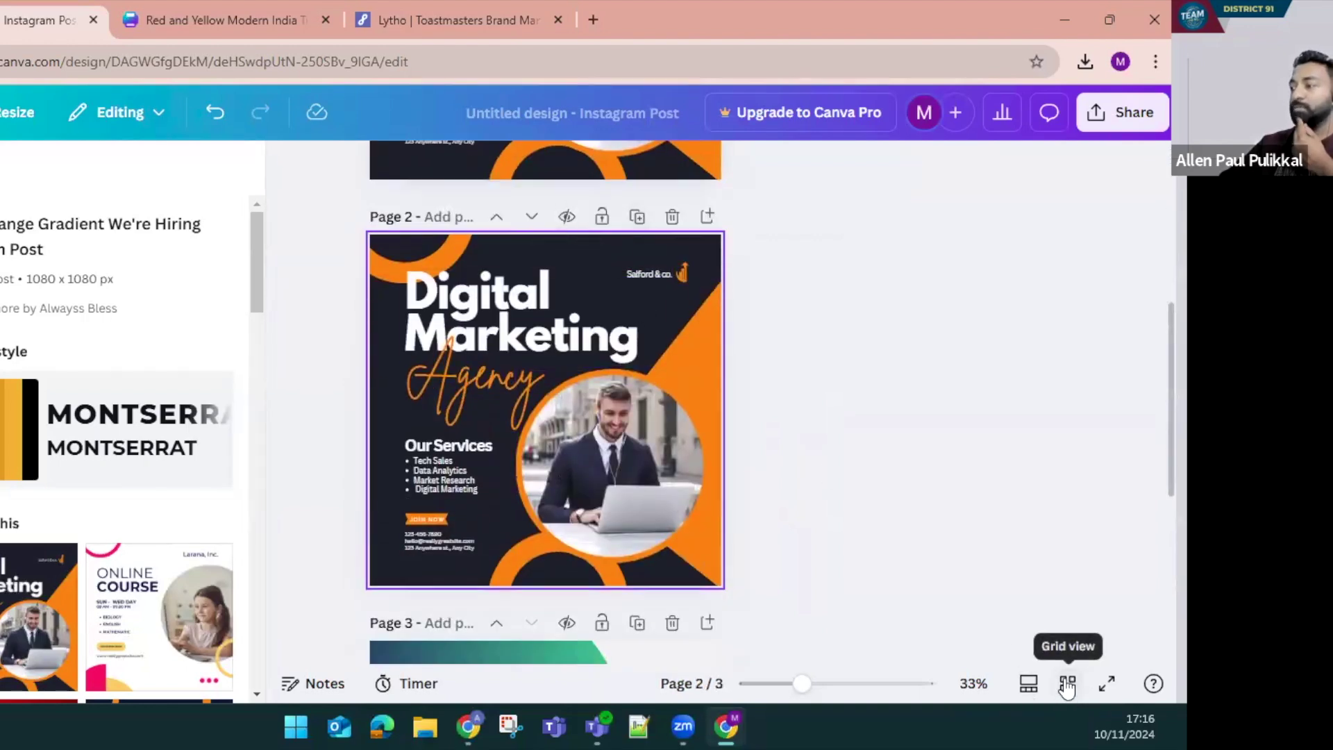
# Review all pages in the overview, then add a new blank page at the start
pyautogui.click(1067, 684)
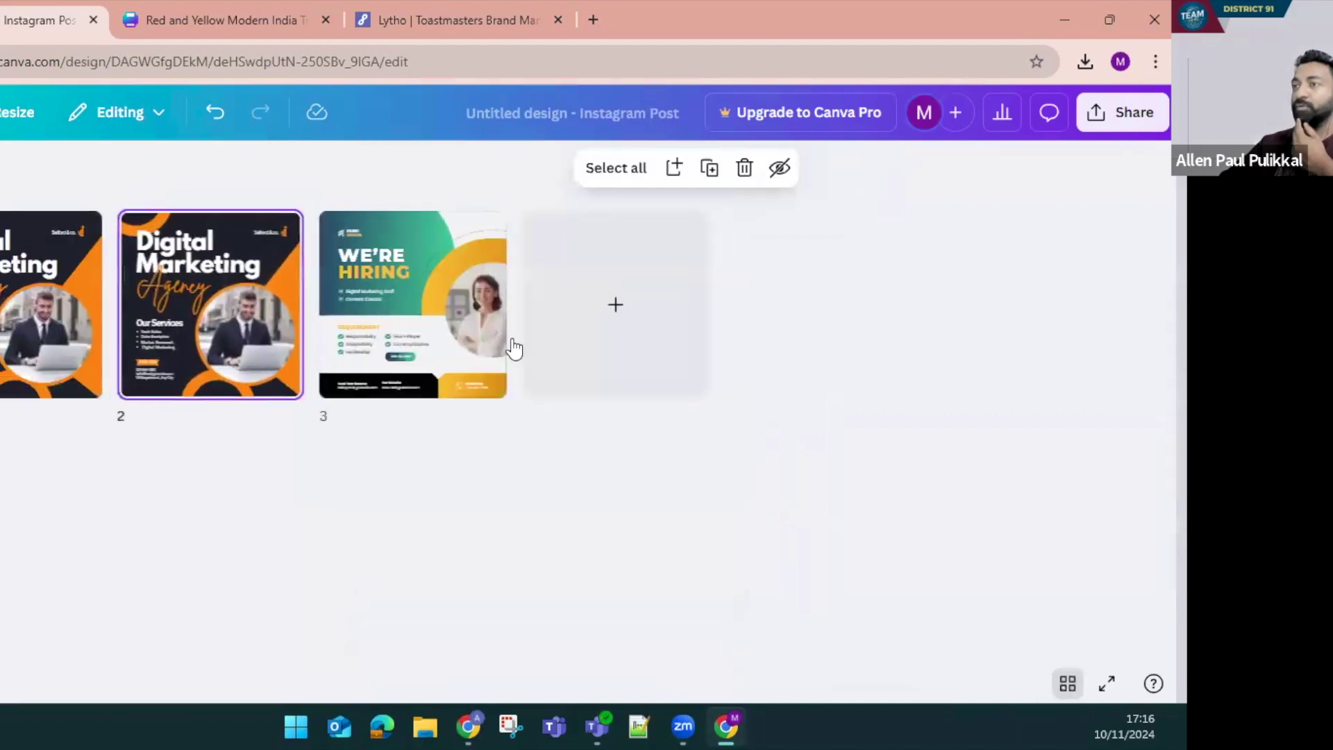
pyautogui.doubleClick(21, 295)
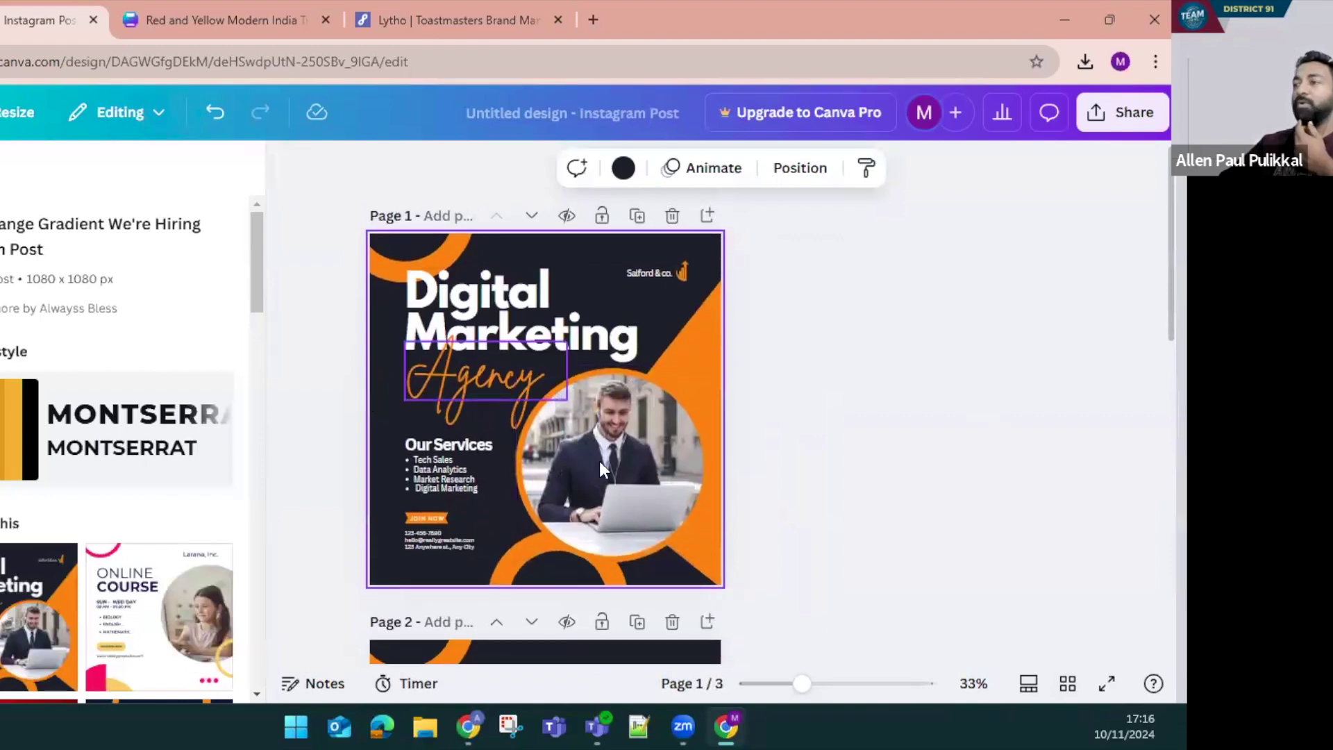
pyautogui.scroll(-8, 618, 493)
pyautogui.scroll(8, 618, 494)
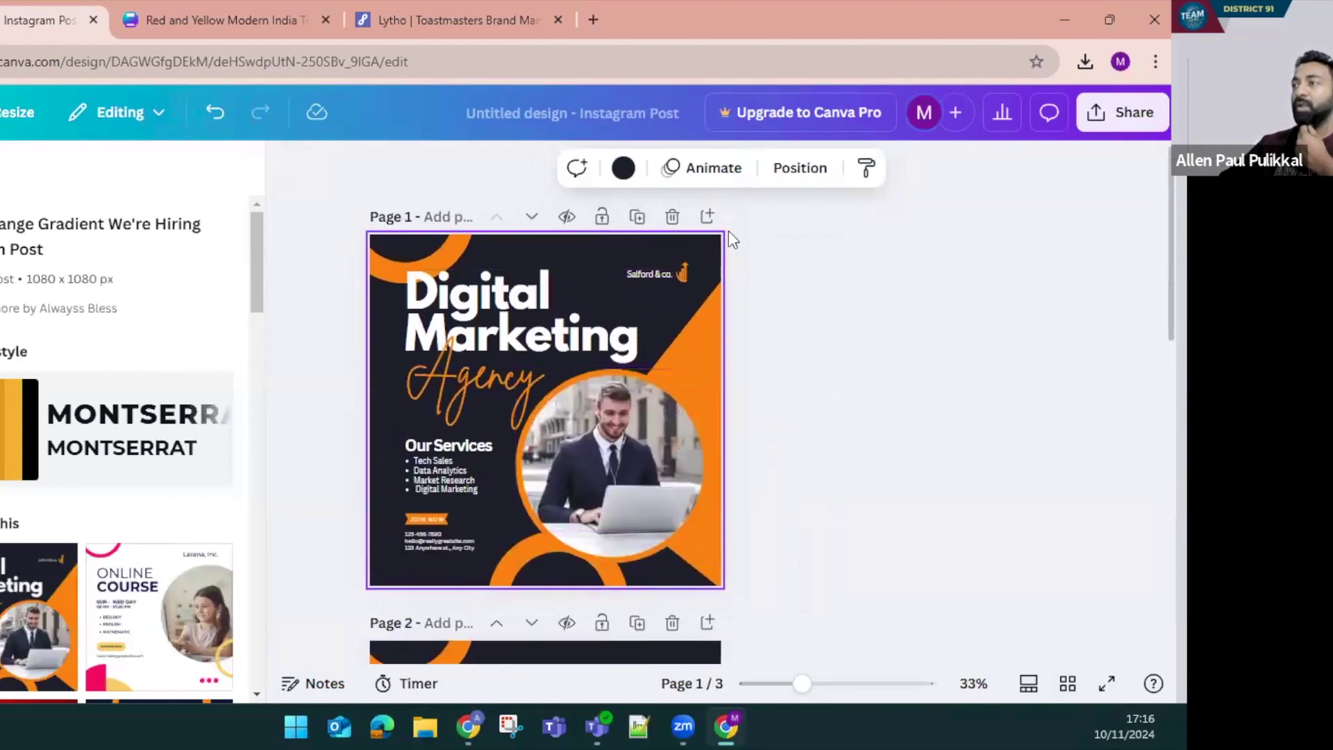
pyautogui.click(709, 218)
pyautogui.scroll(5, 732, 536)
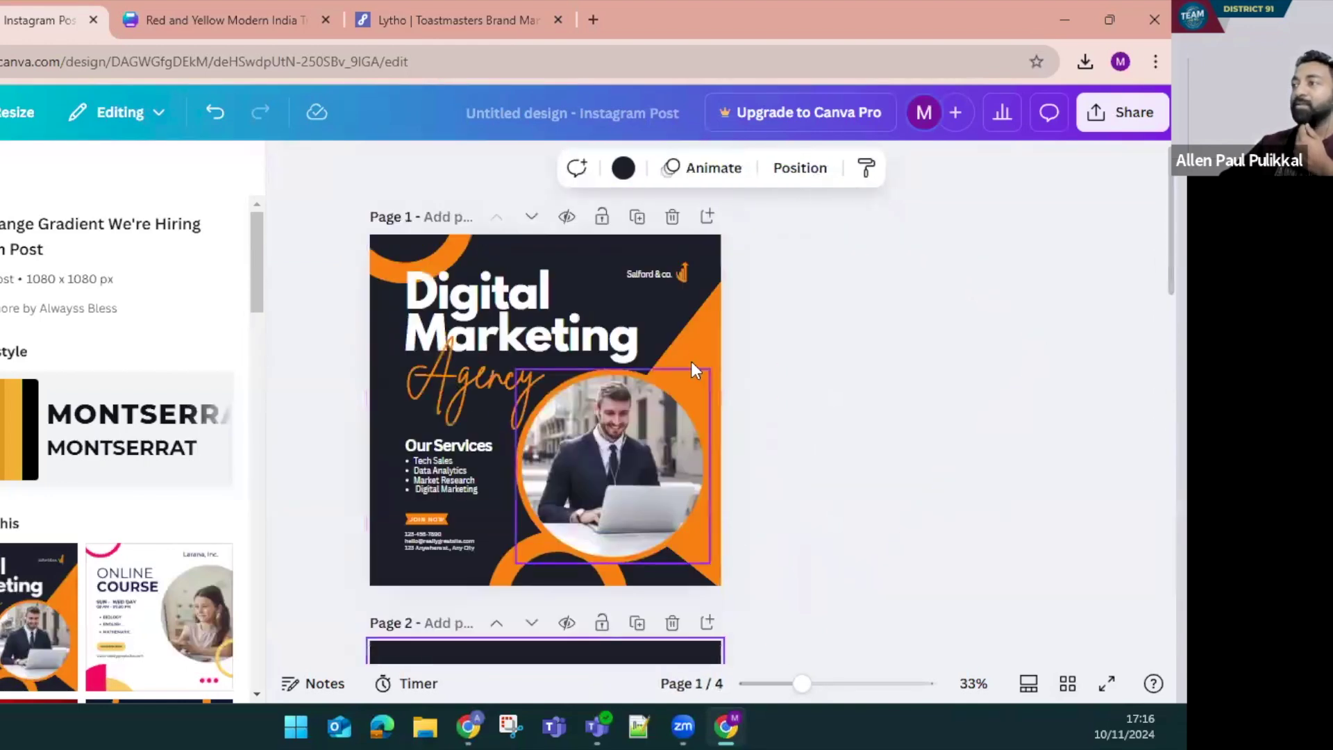
# Delete the dark background so the blank first page is plain white
pyautogui.click(495, 625)
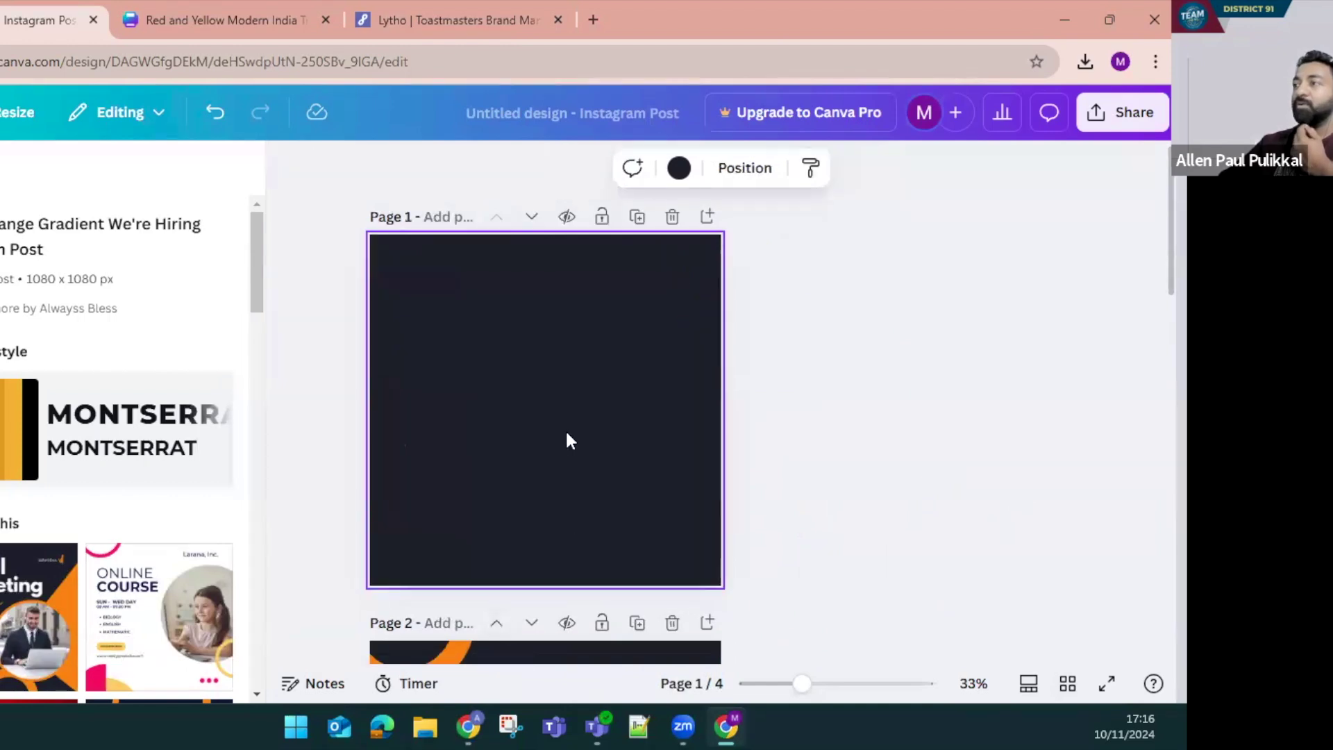
pyautogui.press('Delete')
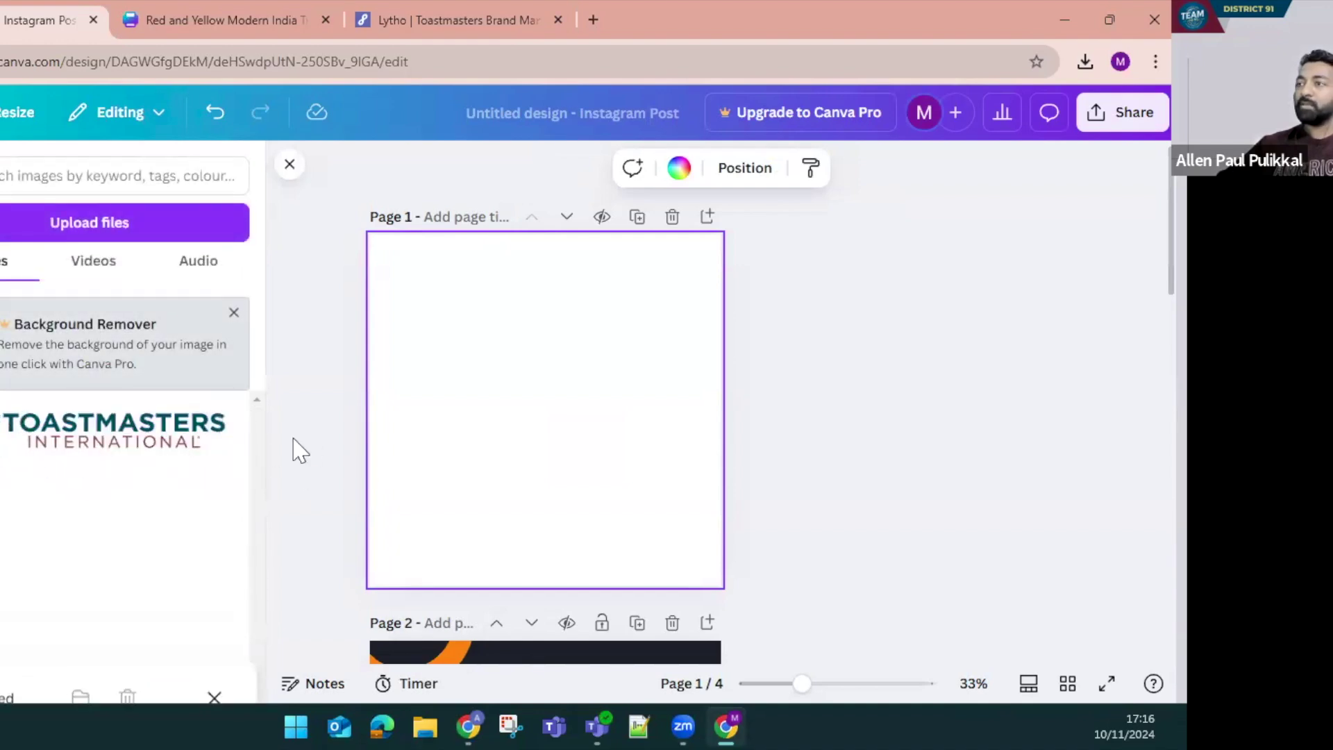
pyautogui.scroll(-3, 500, 422)
pyautogui.scroll(3, 503, 426)
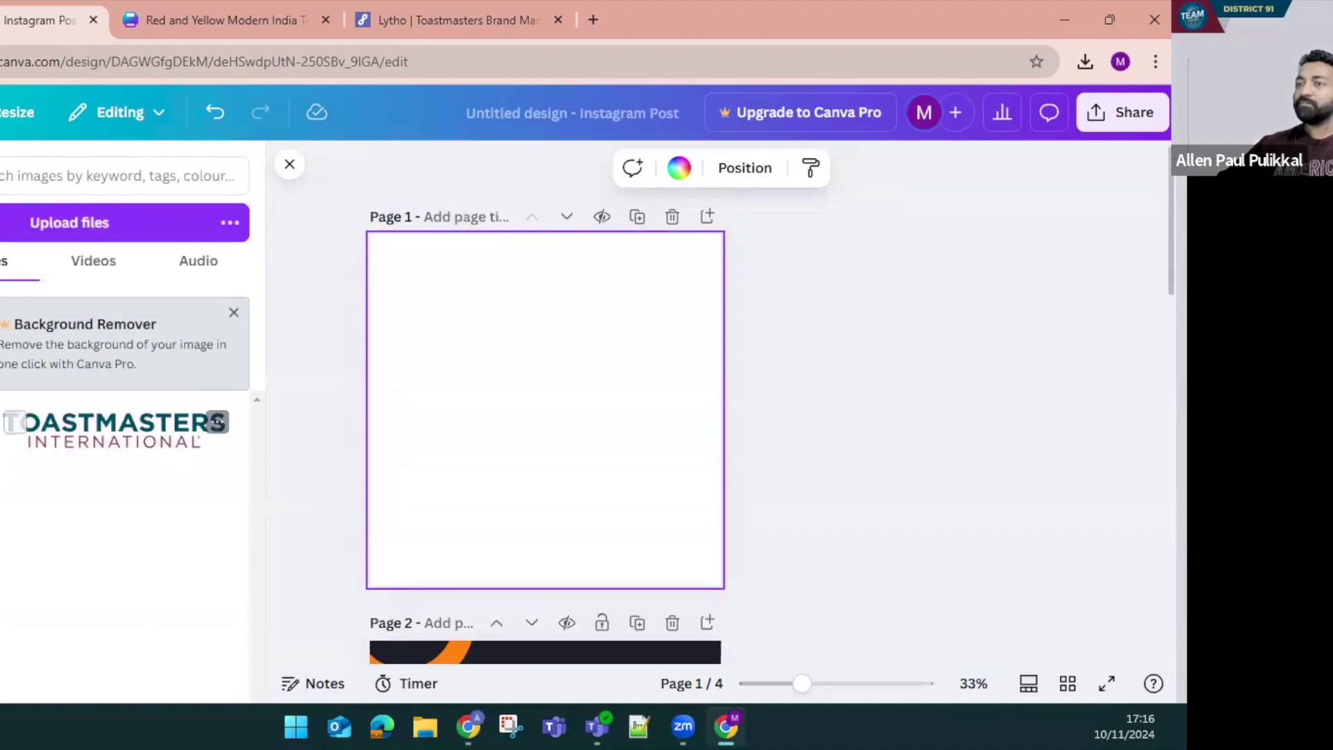
# Paste the Toastmasters logo and shrink it into the page's top-left corner
pyautogui.hotkey('ctrl', 'v')
pyautogui.moveTo(694, 389); pyautogui.dragTo(536, 354)
pyautogui.moveTo(644, 455); pyautogui.dragTo(463, 302)
pyautogui.click(2, 305)
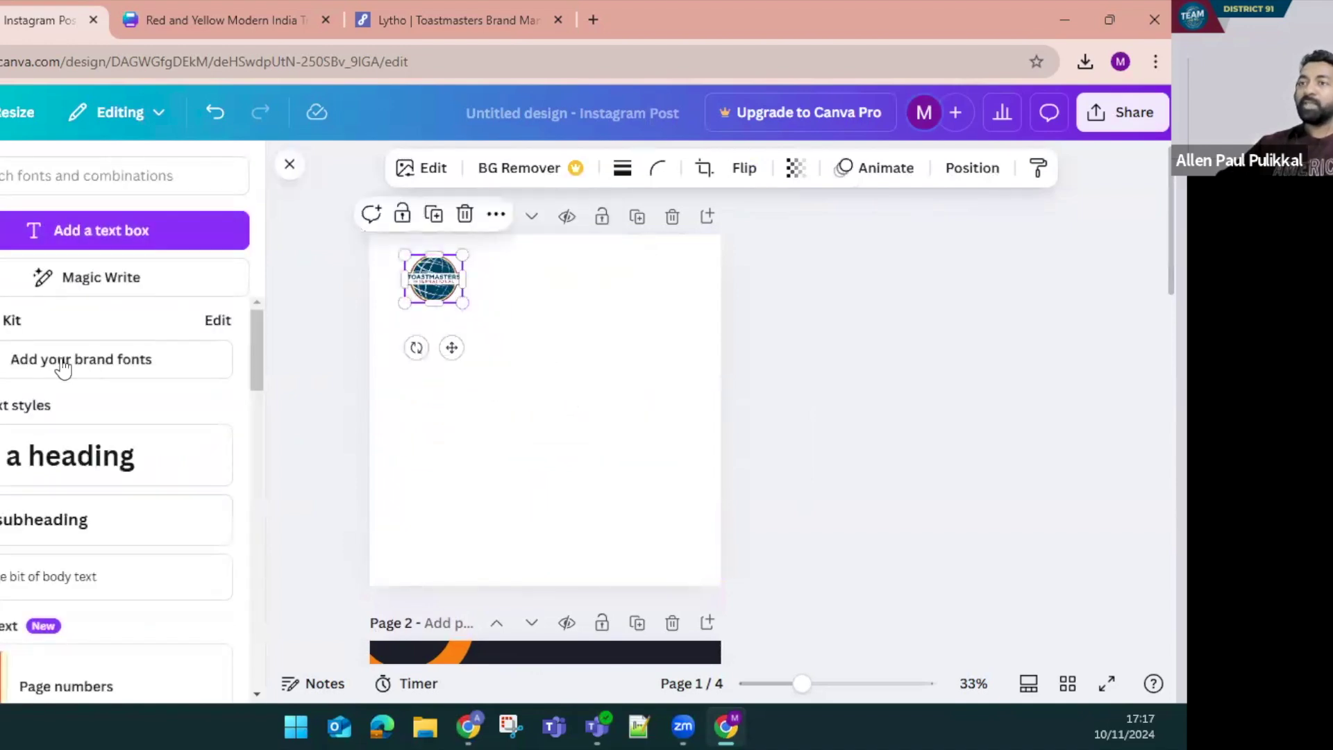
# Add a widened heading box reading ABC TOASTMASTERS CLUB
pyautogui.click(107, 460)
pyautogui.moveTo(462, 417); pyautogui.dragTo(711, 431)
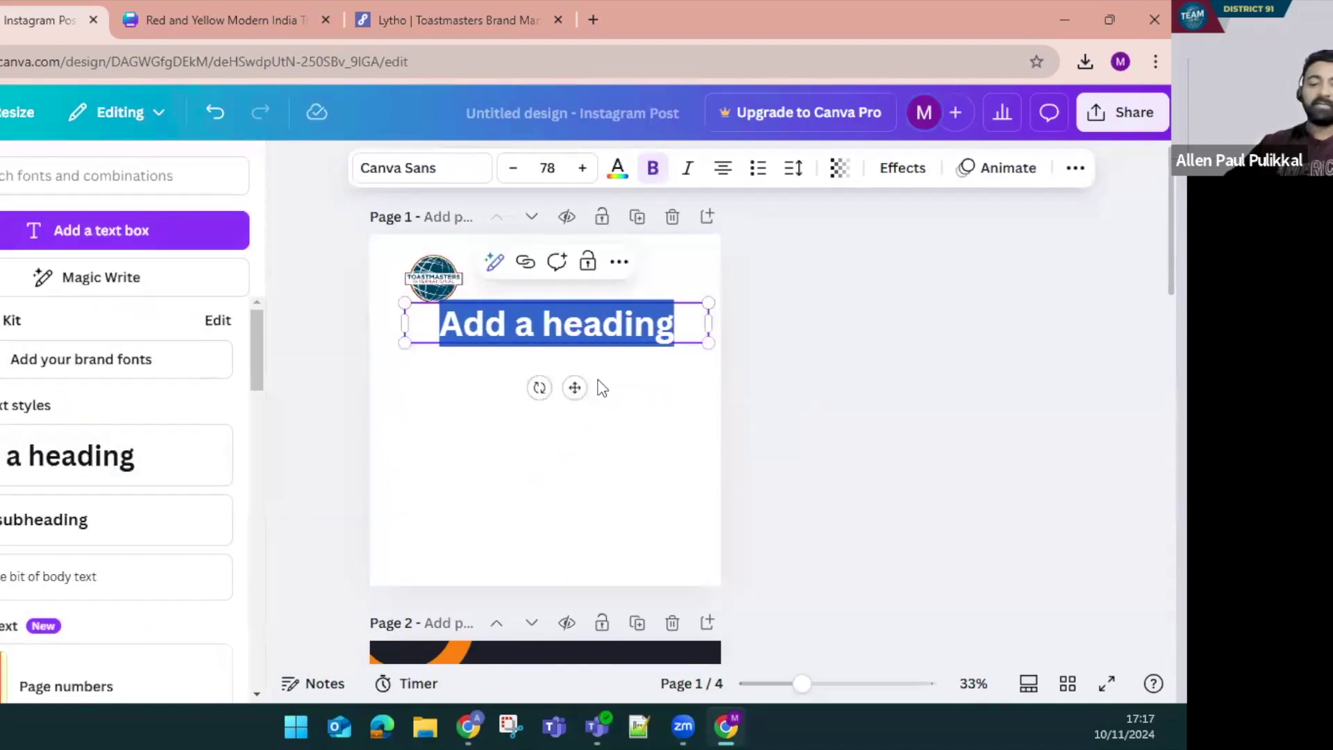
pyautogui.write('ab')
pyautogui.press('BackSpace')
pyautogui.press('BackSpace')
pyautogui.write('ABC ')
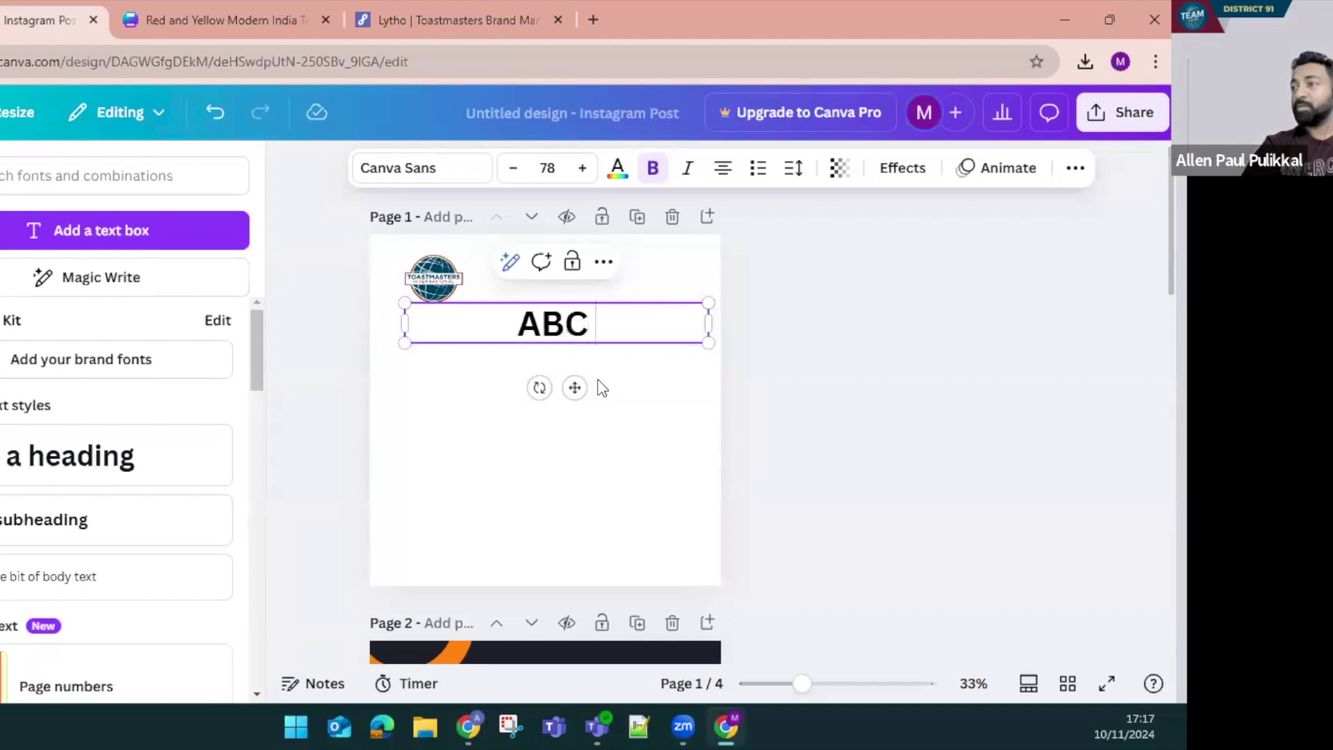
pyautogui.write('TOASTMASTERS')
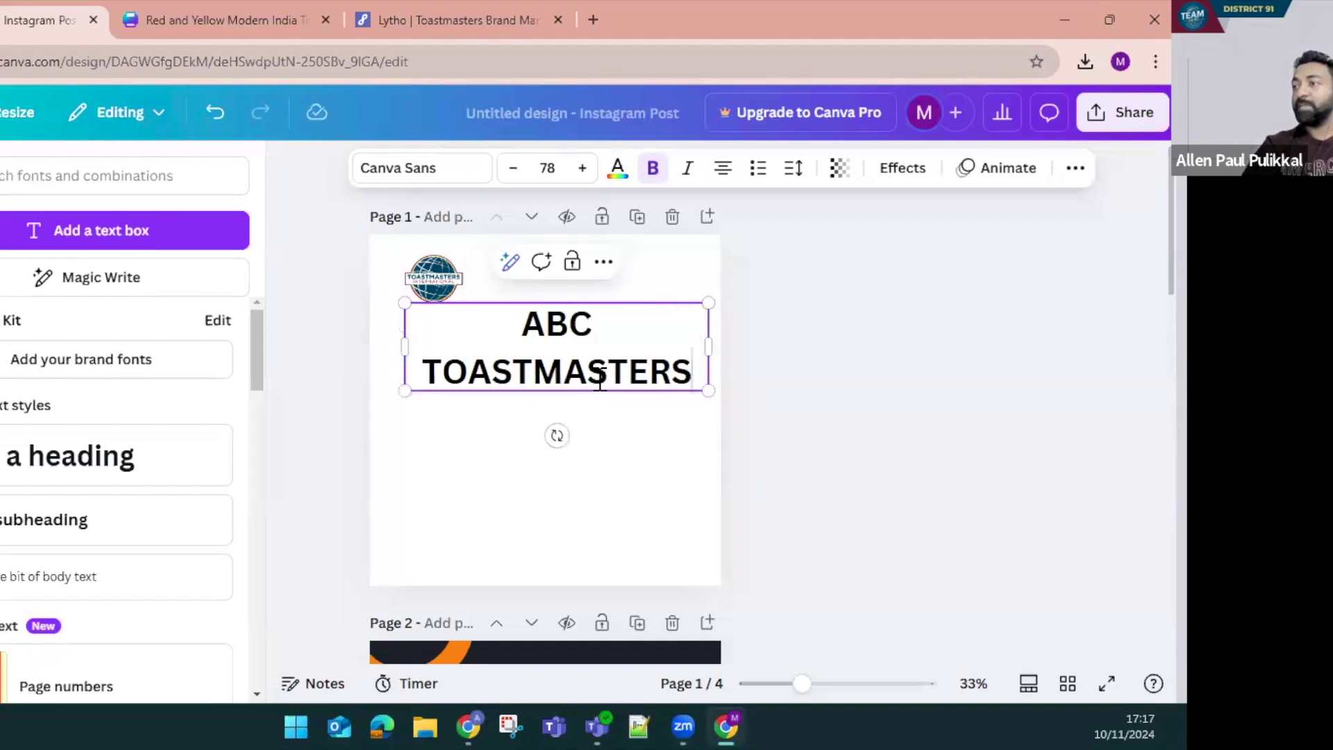
pyautogui.write(' CLUB')
pyautogui.hotkey('ctrl', 'a')
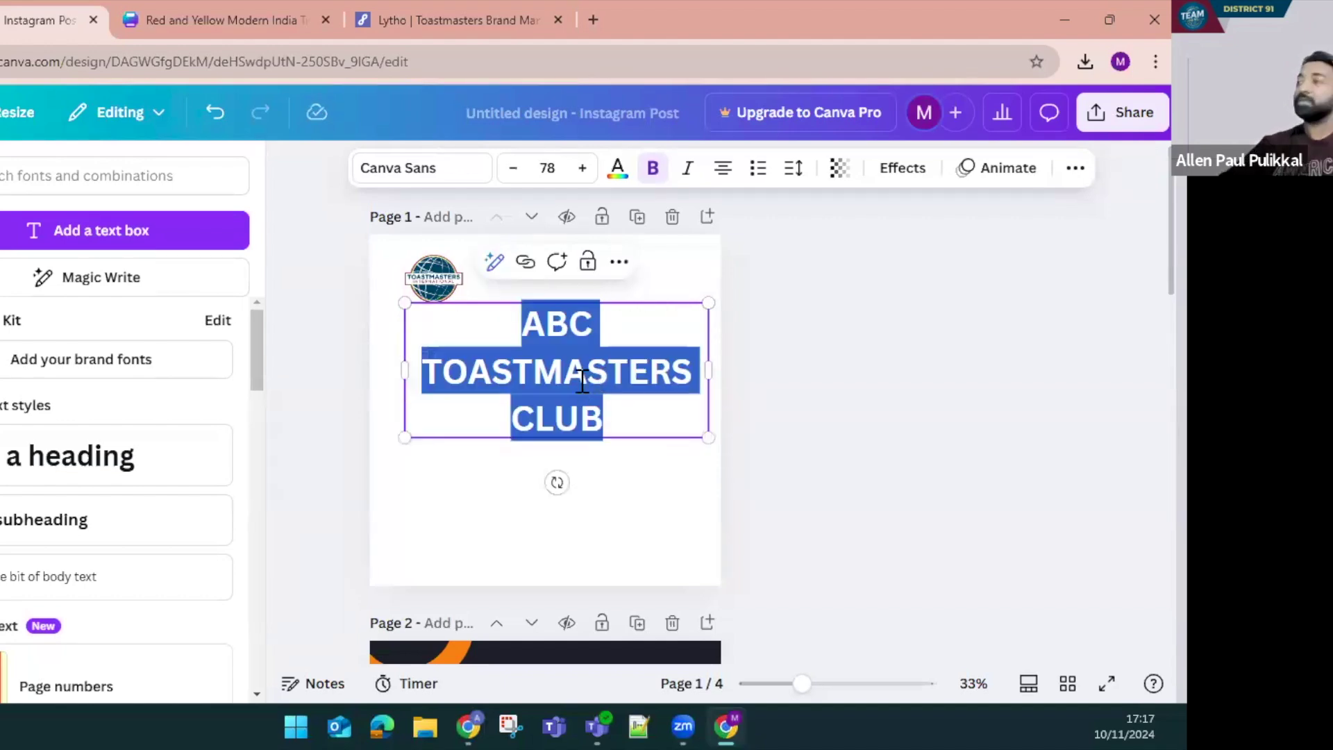
# Reduce the heading to font size 40 and move it up beside the logo
pyautogui.click(510, 175)
pyautogui.click(508, 175)
pyautogui.click(507, 175)
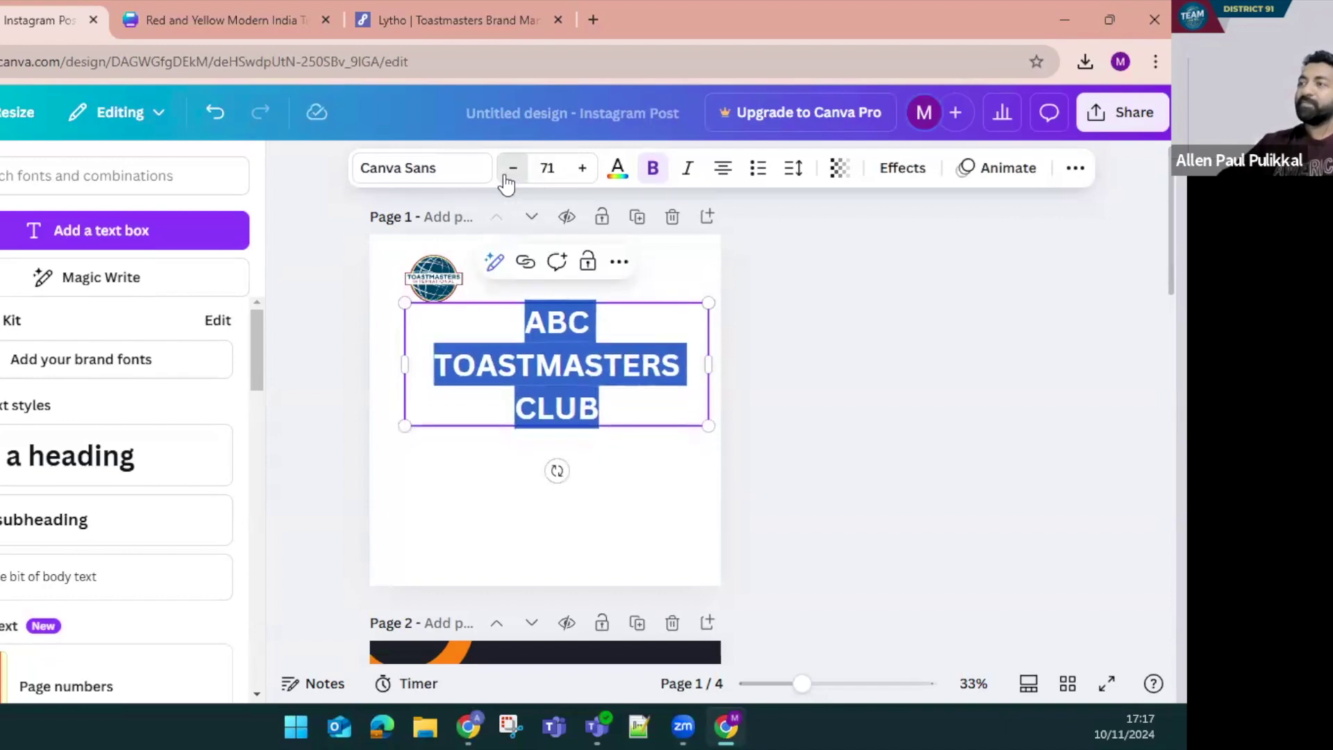
pyautogui.click(506, 175)
pyautogui.click(507, 175)
pyautogui.click(507, 175)
pyautogui.click(507, 175)
pyautogui.click(507, 175)
pyautogui.click(507, 175)
pyautogui.click(506, 175)
pyautogui.click(506, 174)
pyautogui.click(507, 175)
pyautogui.click(507, 175)
pyautogui.click(770, 381)
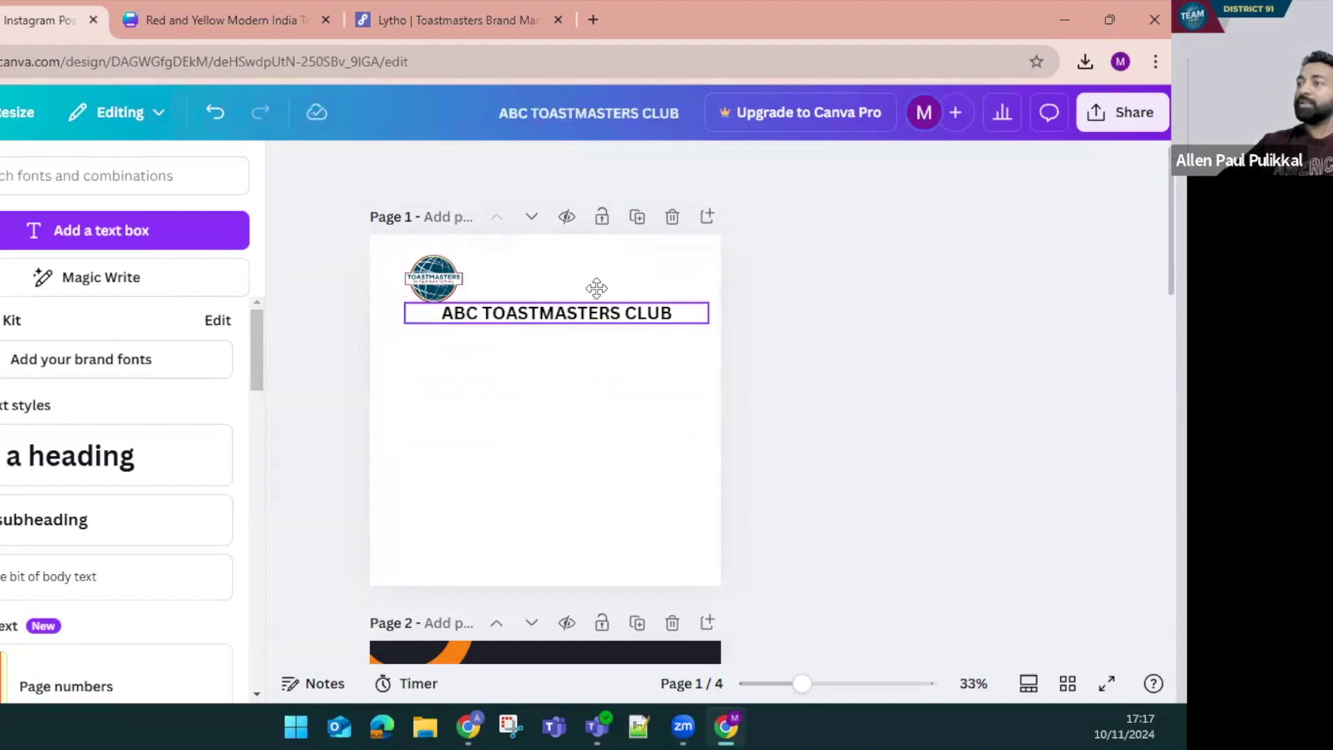
pyautogui.moveTo(569, 313); pyautogui.dragTo(597, 278)
pyautogui.moveTo(596, 283); pyautogui.dragTo(596, 286)
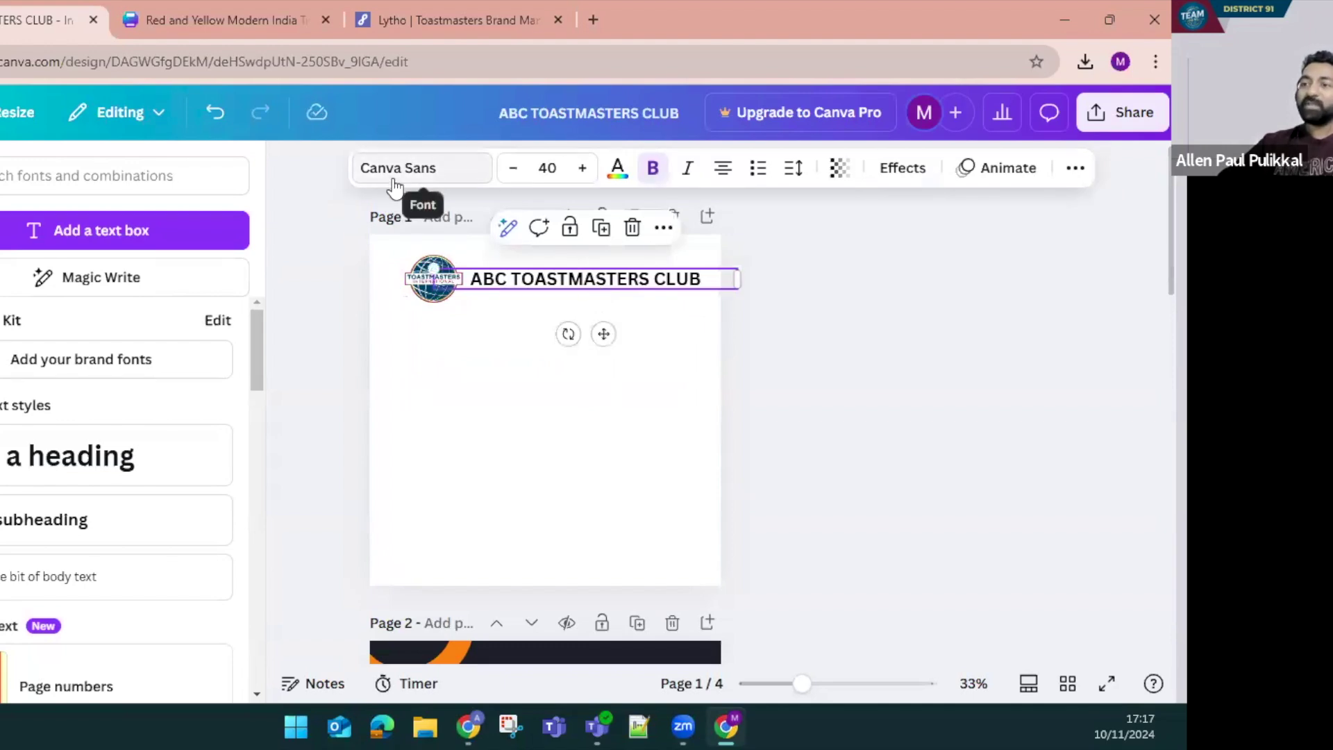
# Search the Toastmasters brand manual in Lytho for 'text'
pyautogui.click(386, 18)
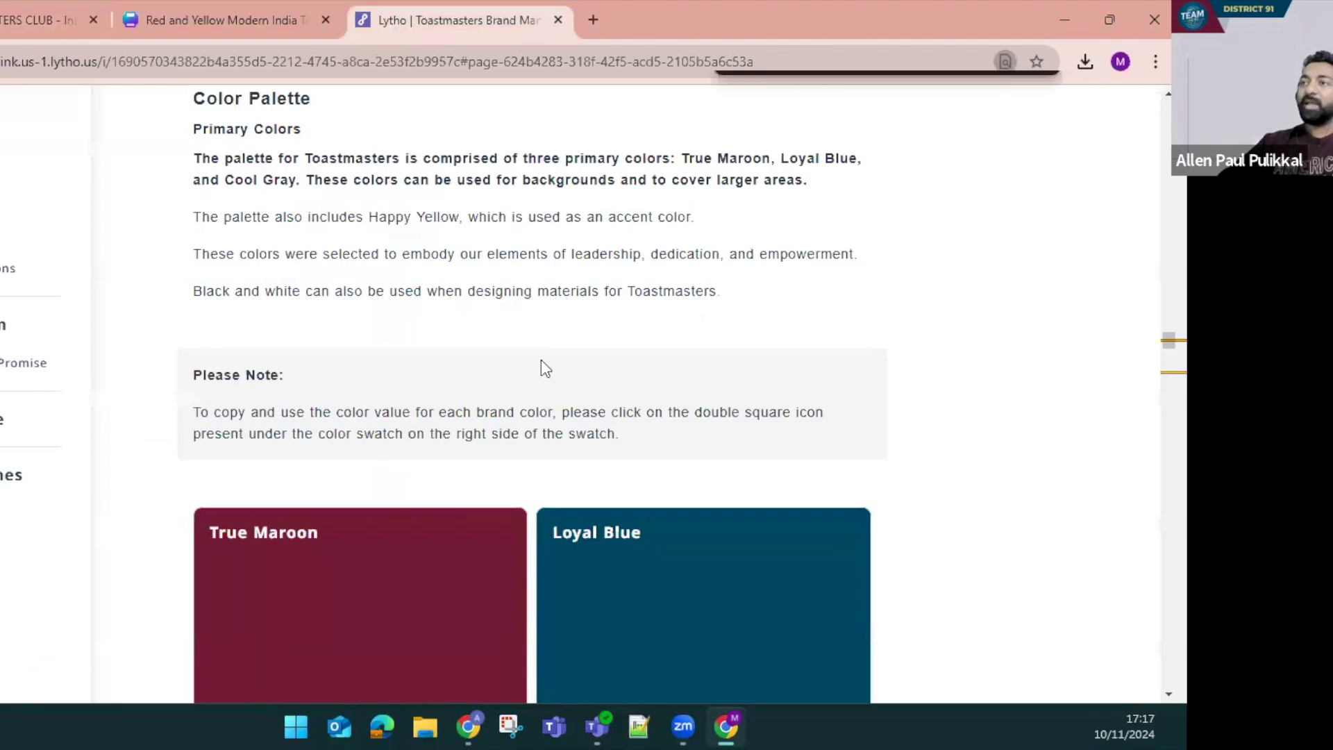
pyautogui.write('TEXTS')
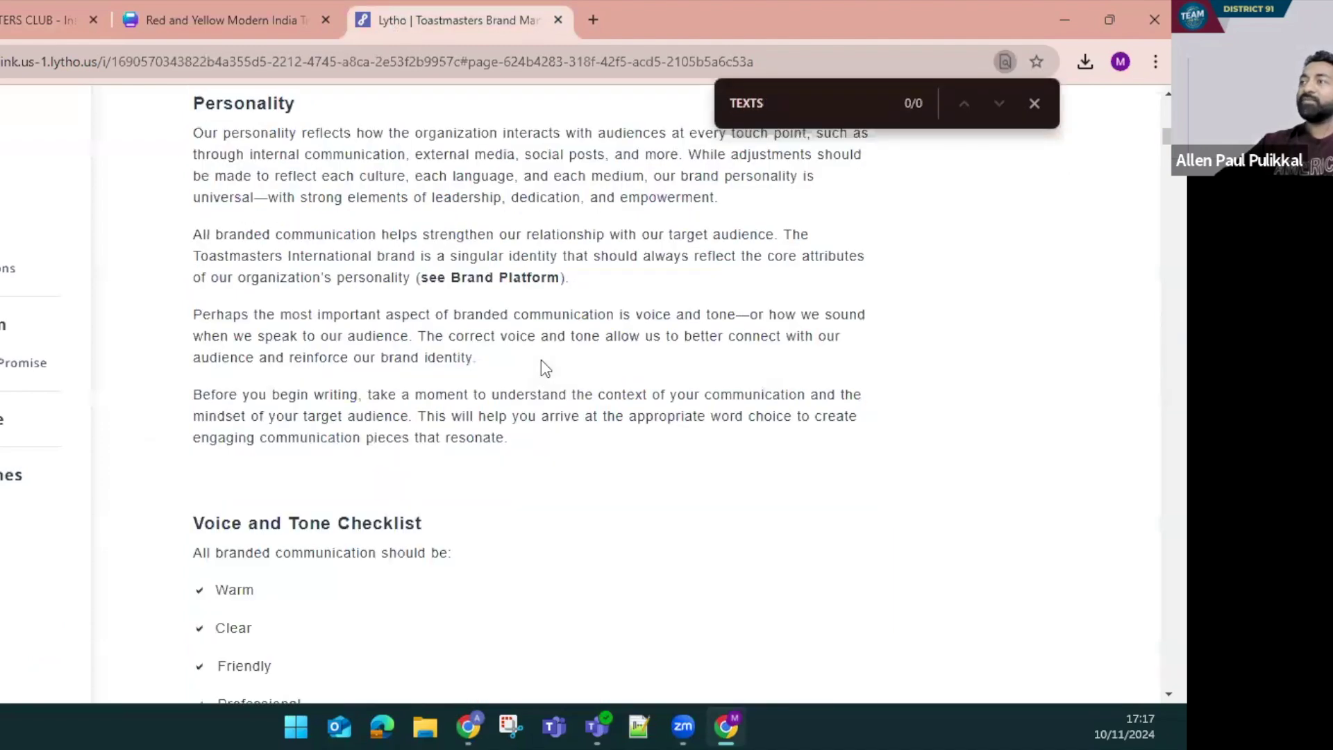
pyautogui.press('BackSpace')
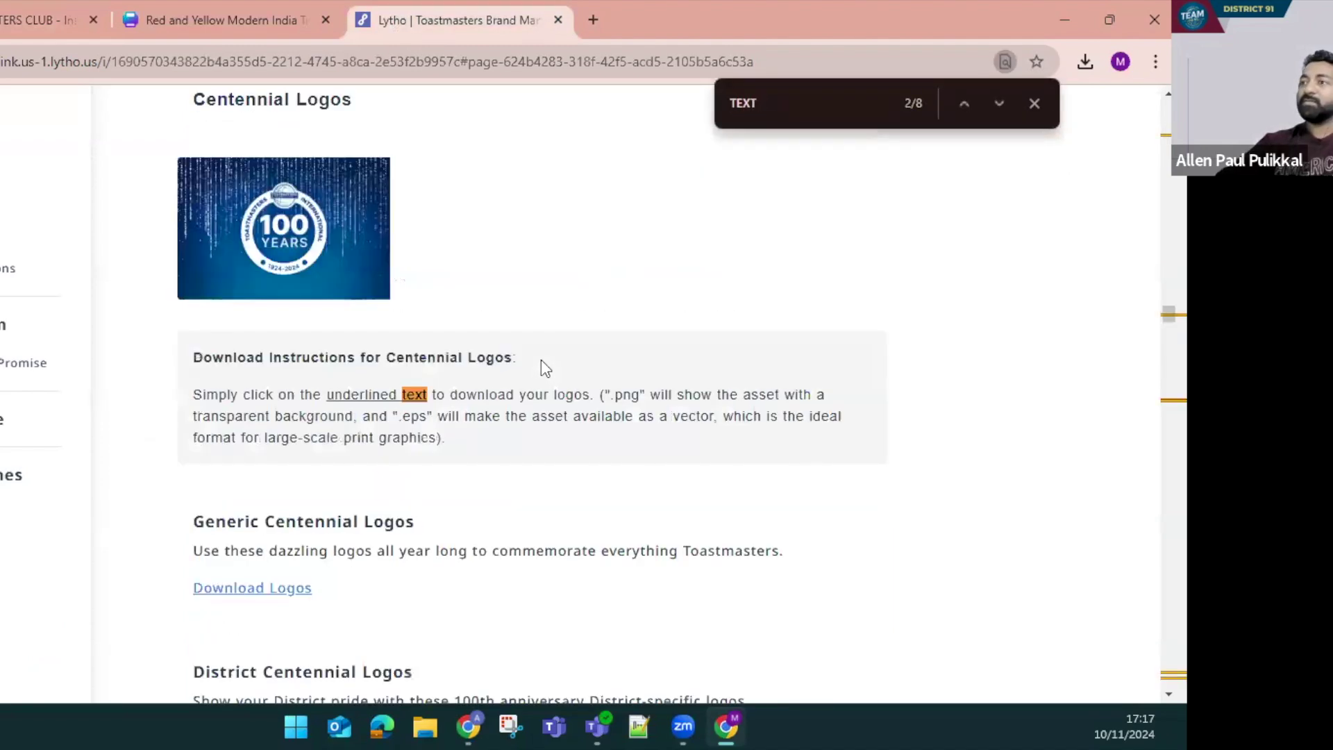
pyautogui.press('Return')
pyautogui.press('Return')
pyautogui.press('Return')
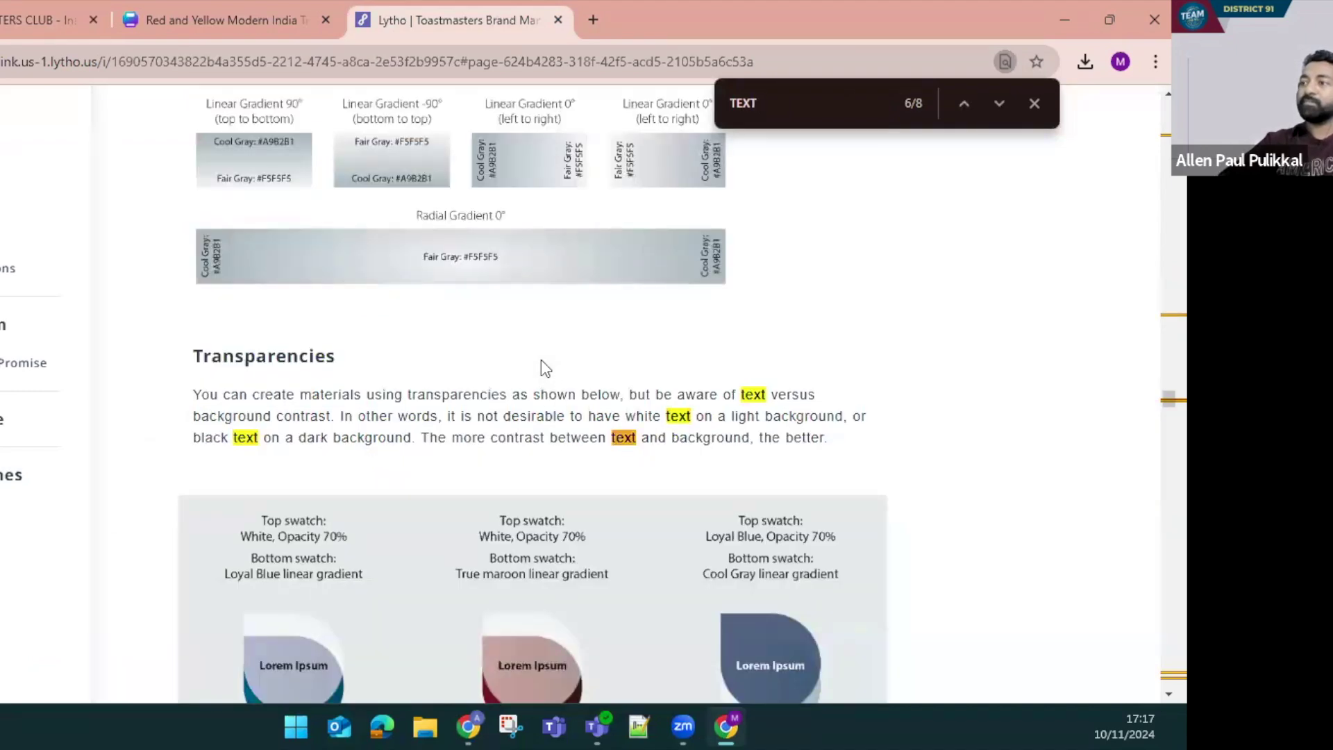
pyautogui.press('Return')
pyautogui.press('Return')
pyautogui.press('Return')
pyautogui.scroll(-5, 31, 417)
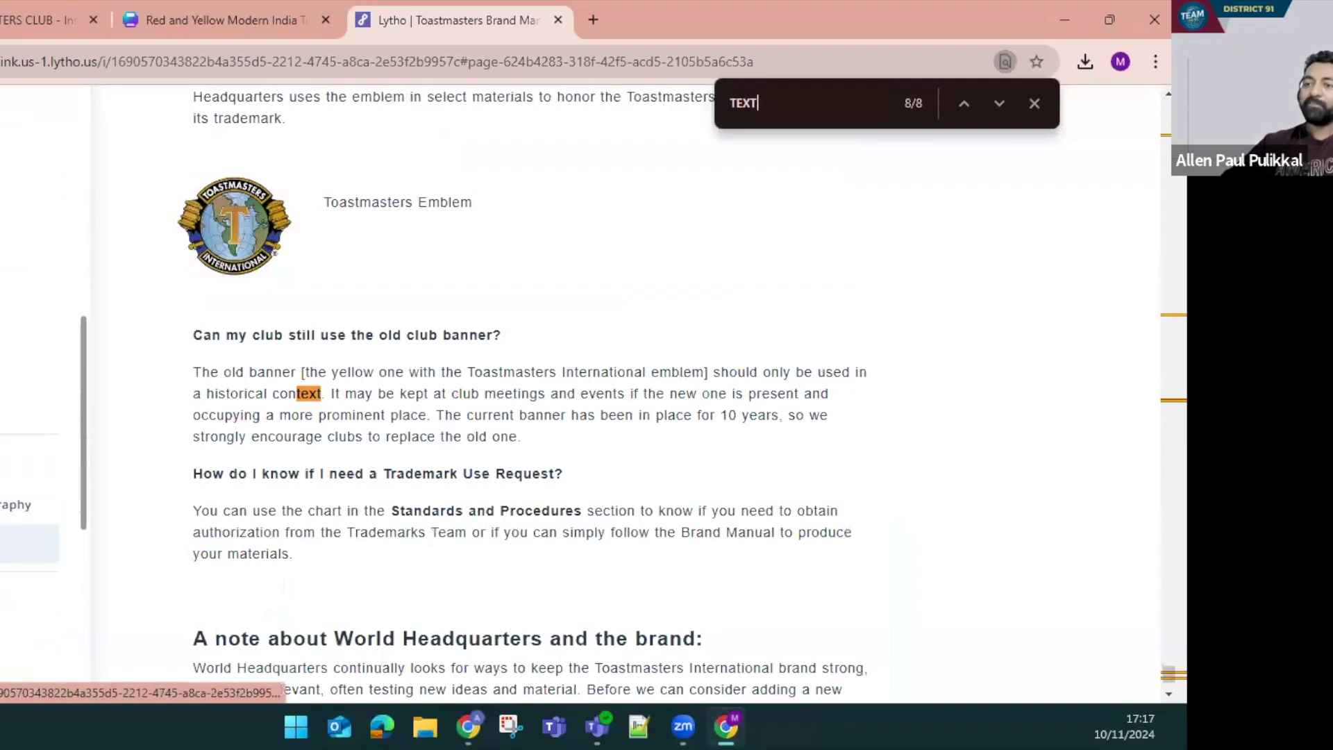
pyautogui.scroll(-5, 32, 416)
# Search the manual for 'FONT' and select Montserrat, Gotham's free alternate
pyautogui.hotkey('ctrl', 'a')
pyautogui.write('FONT')
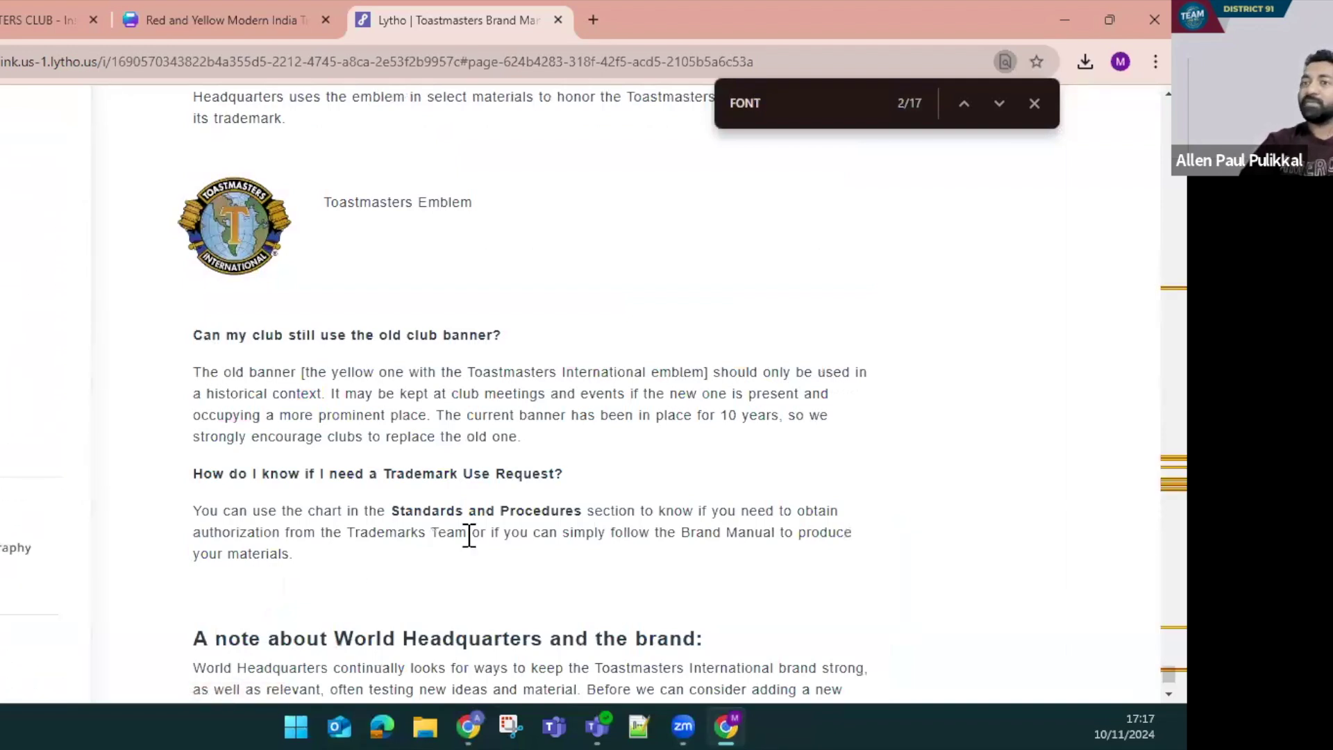
pyautogui.click(28, 448)
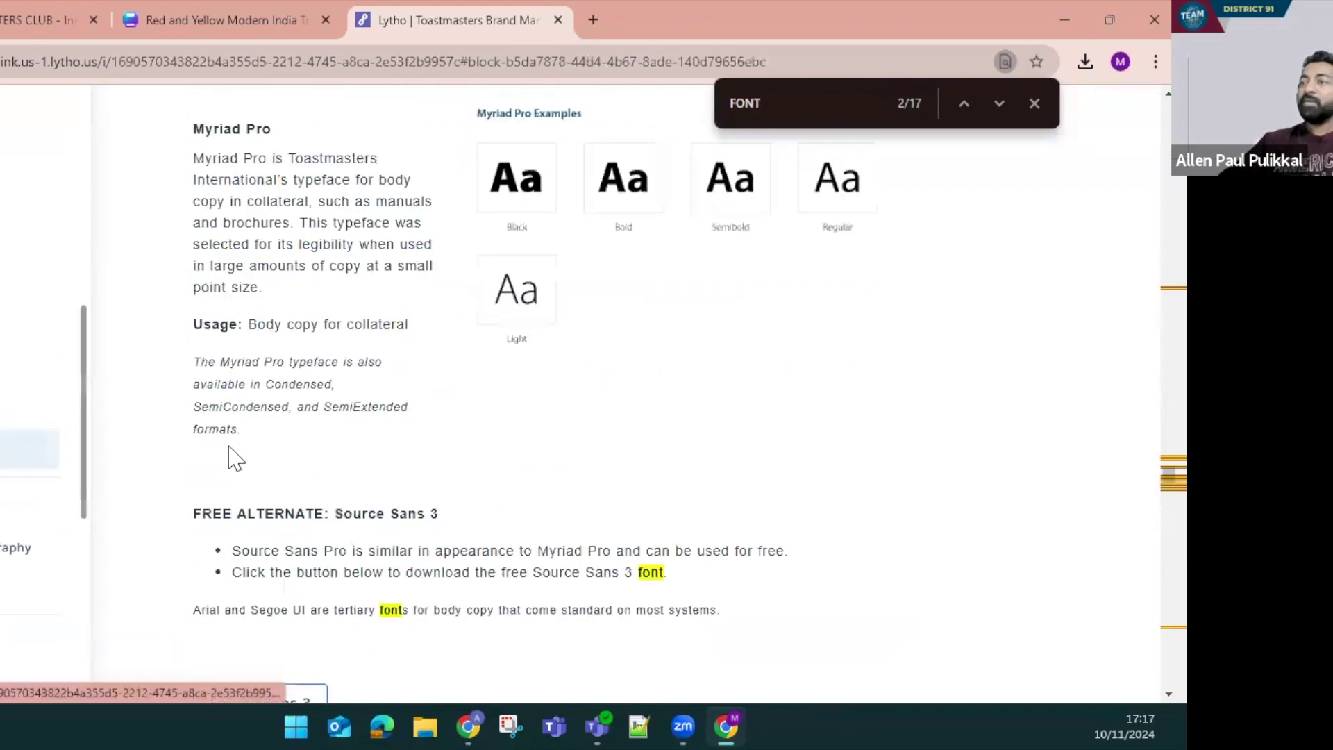
pyautogui.scroll(10, 300, 321)
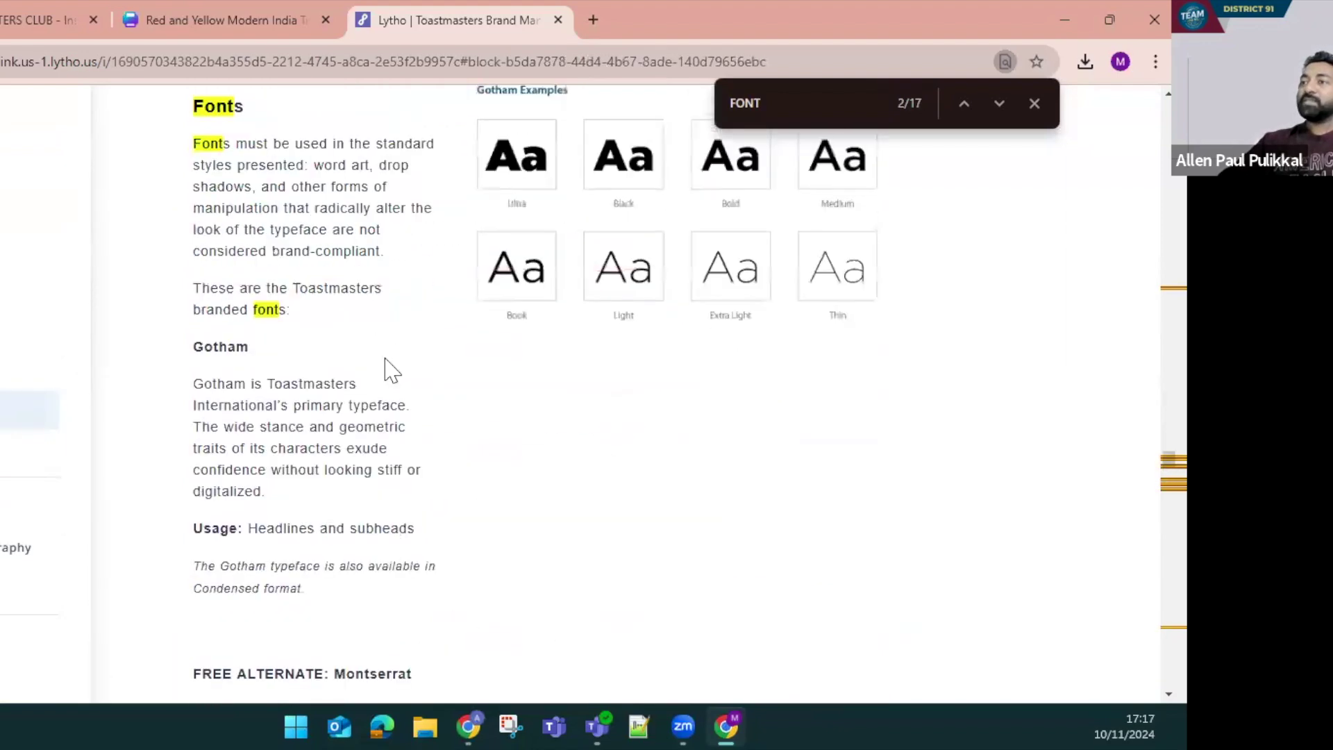
pyautogui.scroll(4, 392, 370)
pyautogui.scroll(-7, 386, 490)
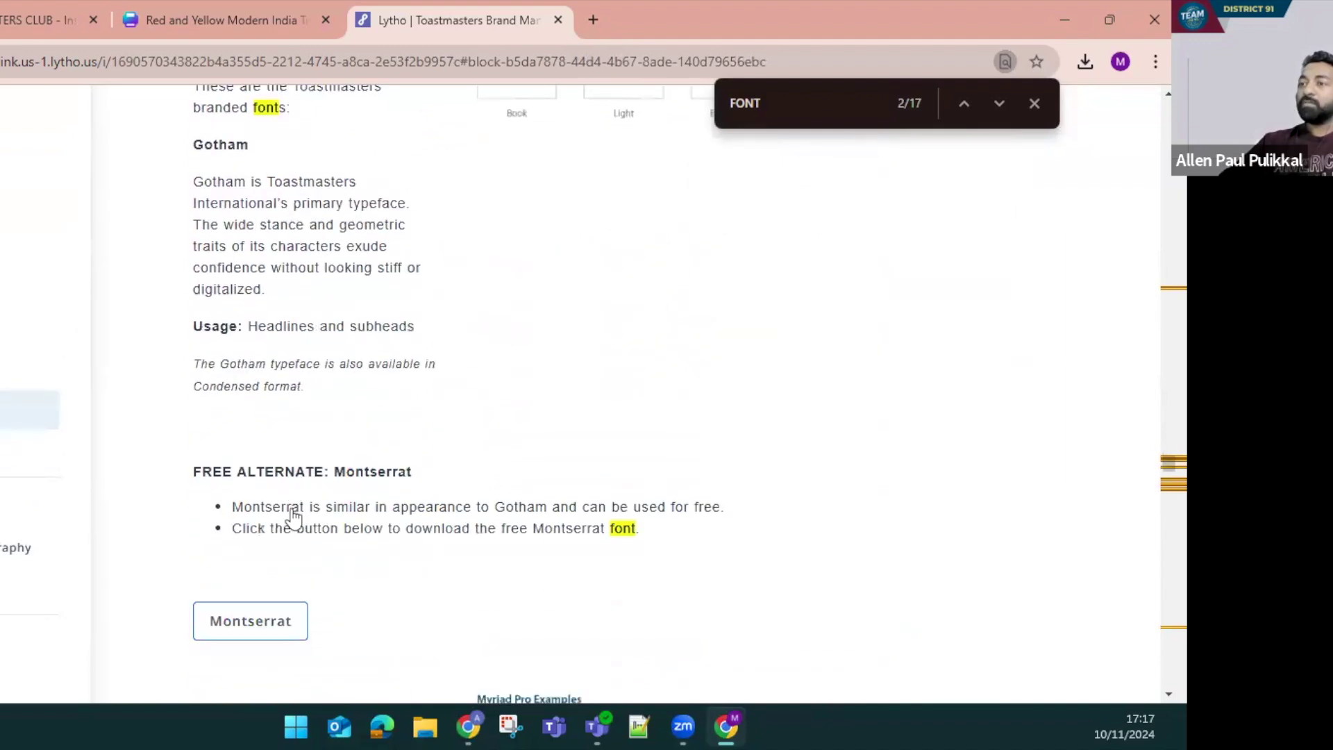
pyautogui.scroll(-4, 285, 486)
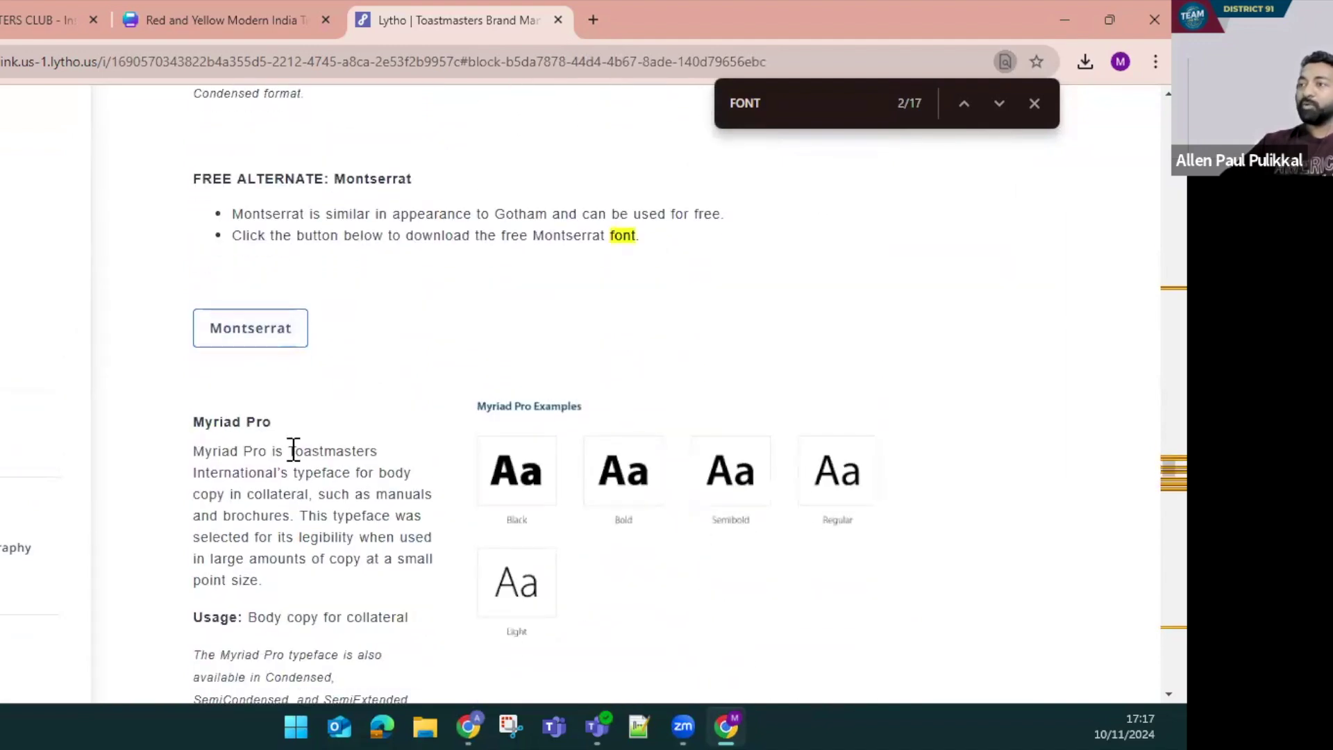
pyautogui.doubleClick(368, 179)
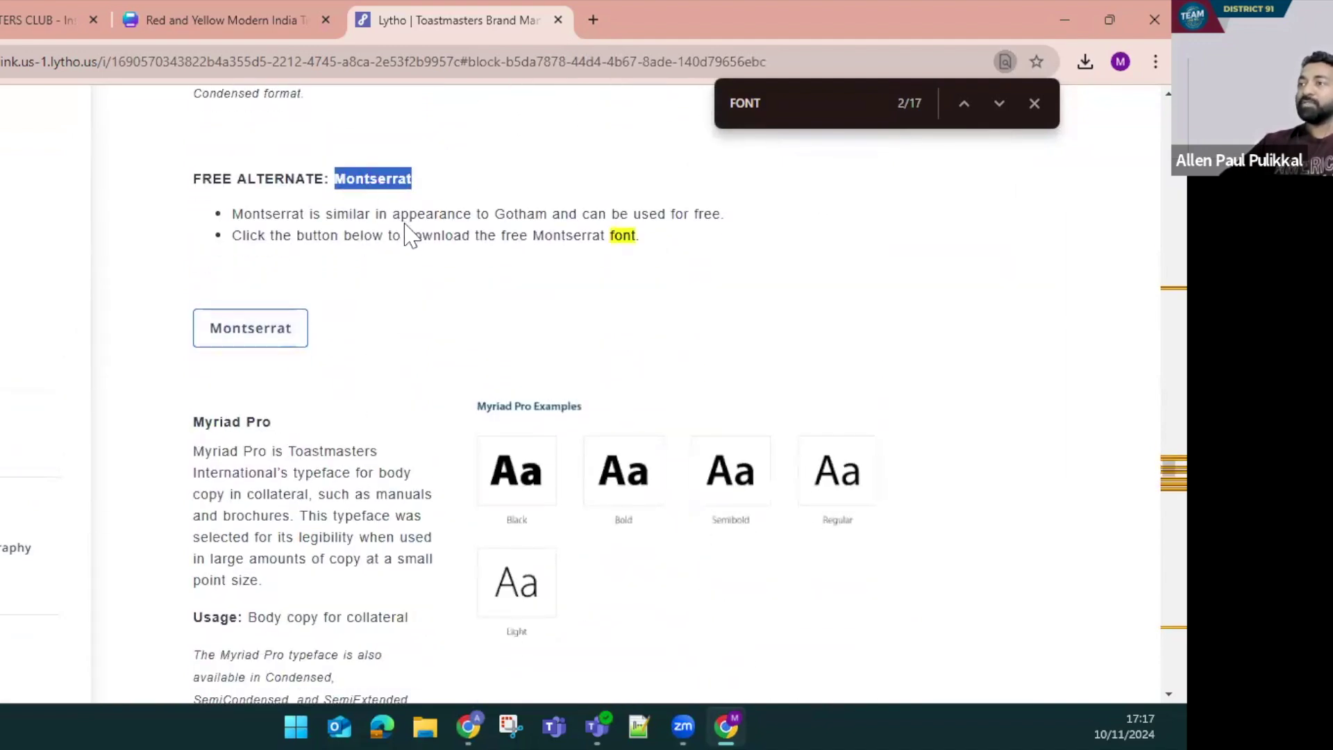
pyautogui.scroll(1, 344, 257)
pyautogui.click(186, 10)
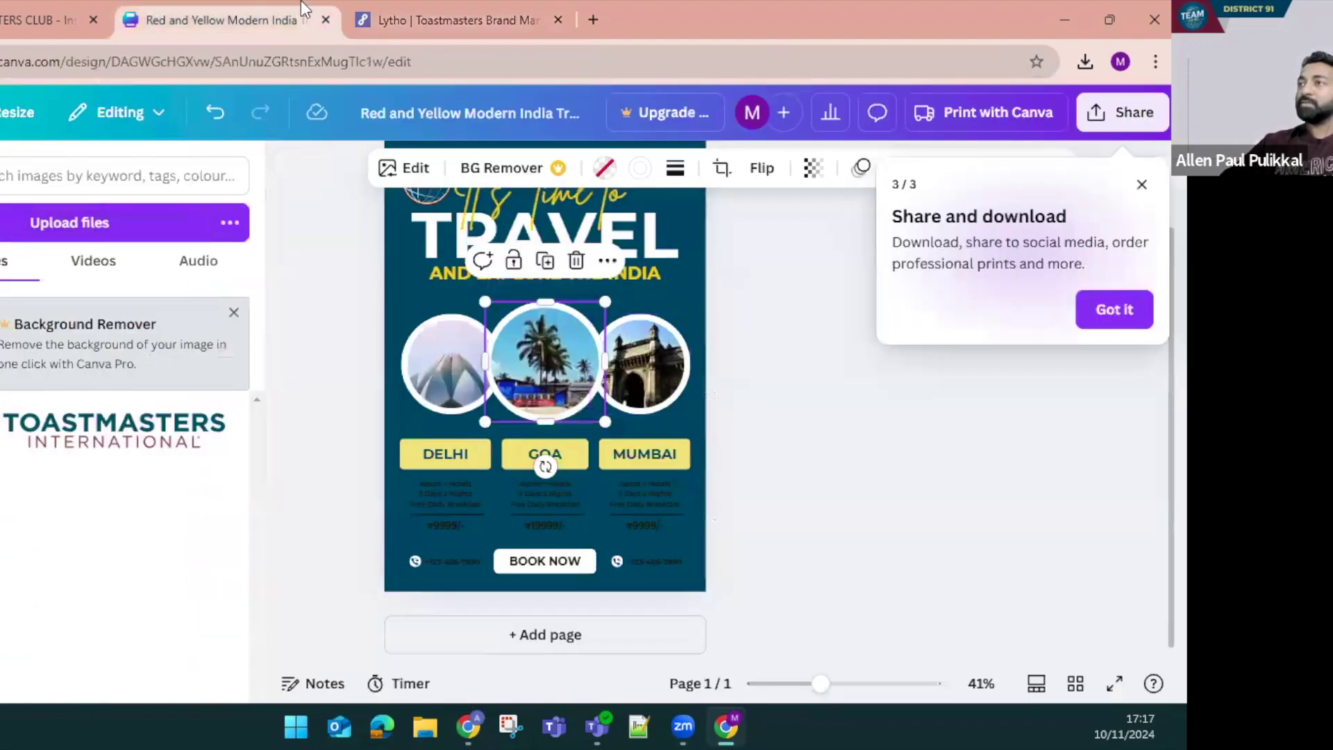
# Close the travel template and look up Montserrat with a 'mont' font search
pyautogui.hotkey('ctrl', 'w')
pyautogui.hotkey('ctrl', '1')
pyautogui.doubleClick(580, 276)
pyautogui.click(798, 368)
pyautogui.click(482, 284)
pyautogui.click(13, 176)
pyautogui.write('mont')
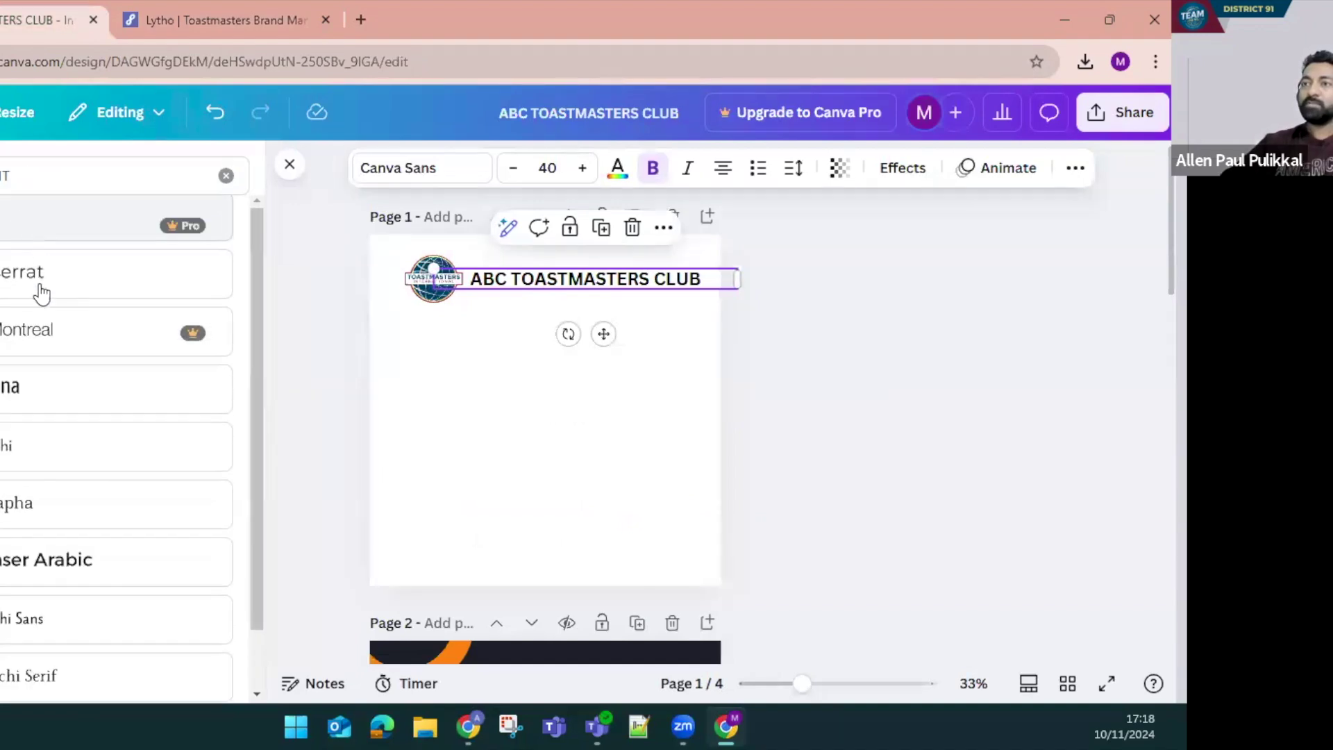
pyautogui.click(20, 293)
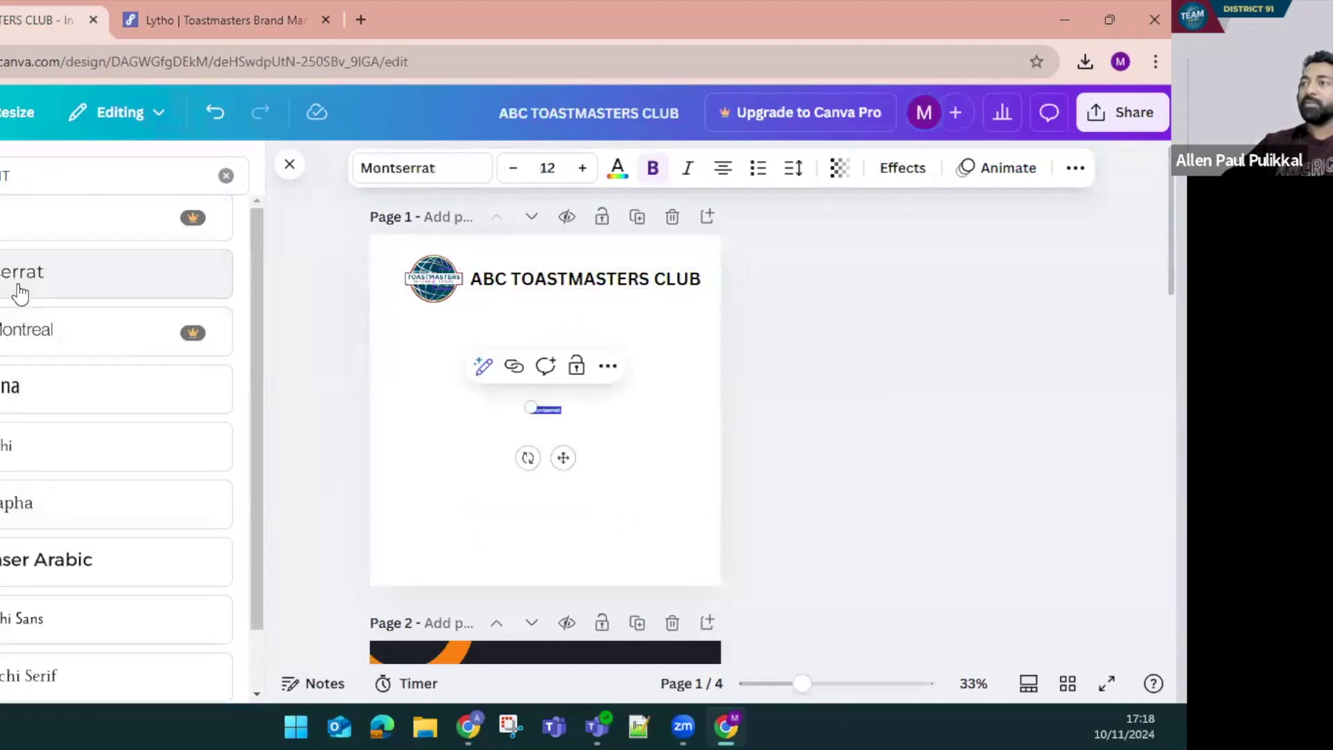
# Delete the stray Montserrat text, leaving only the logo and heading
pyautogui.click(620, 288)
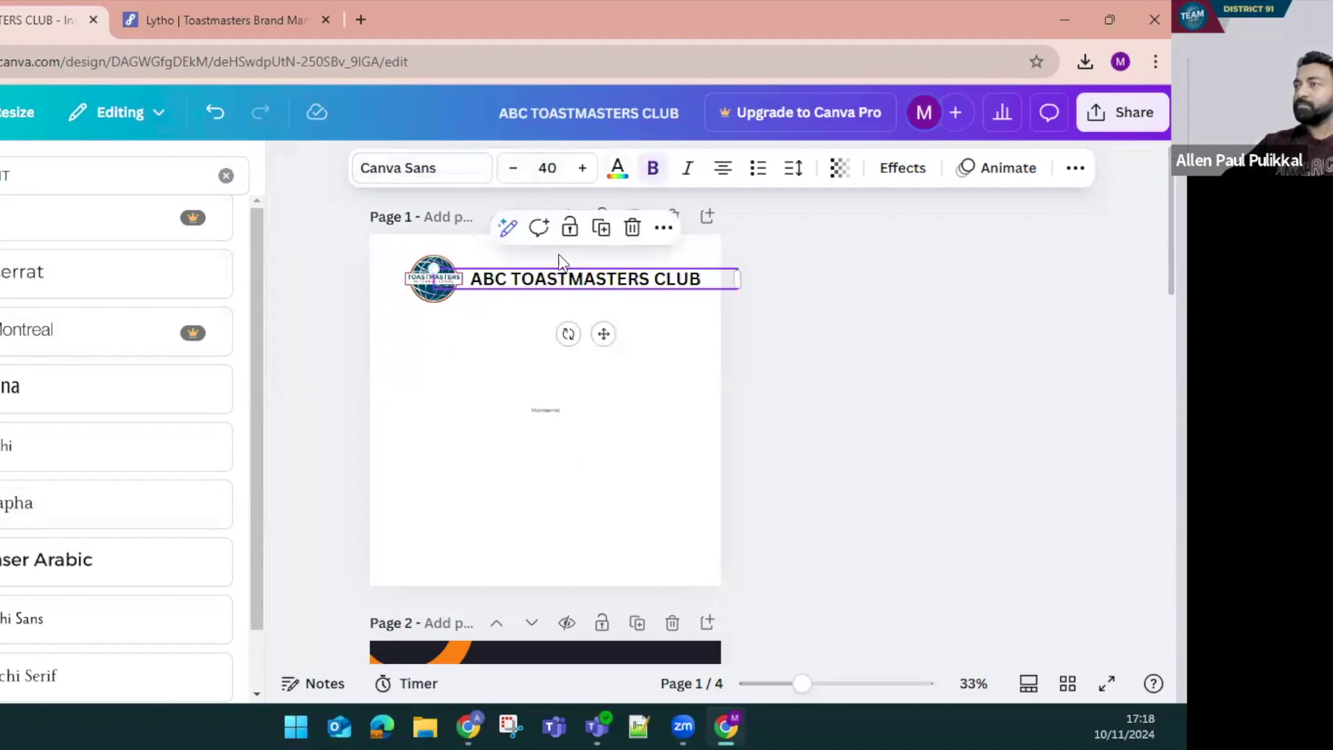
pyautogui.click(529, 375)
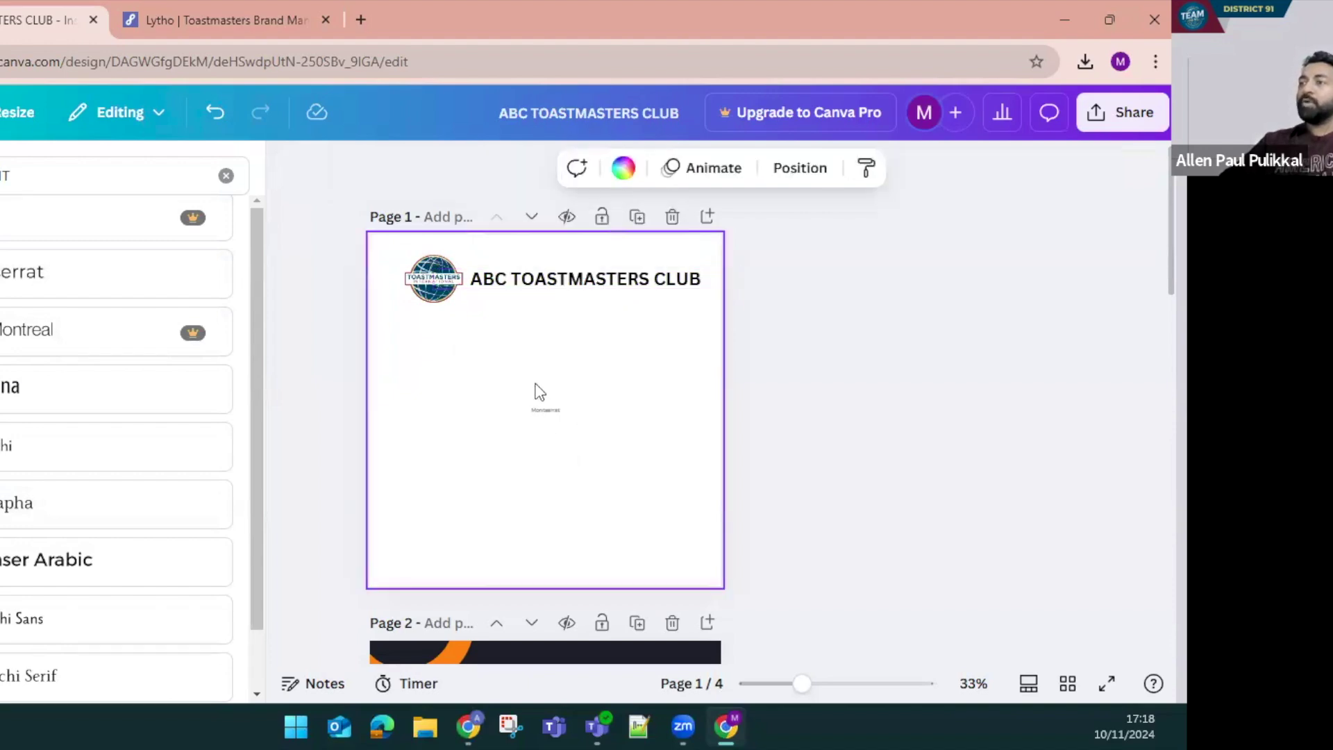
pyautogui.click(540, 408)
pyautogui.click(589, 363)
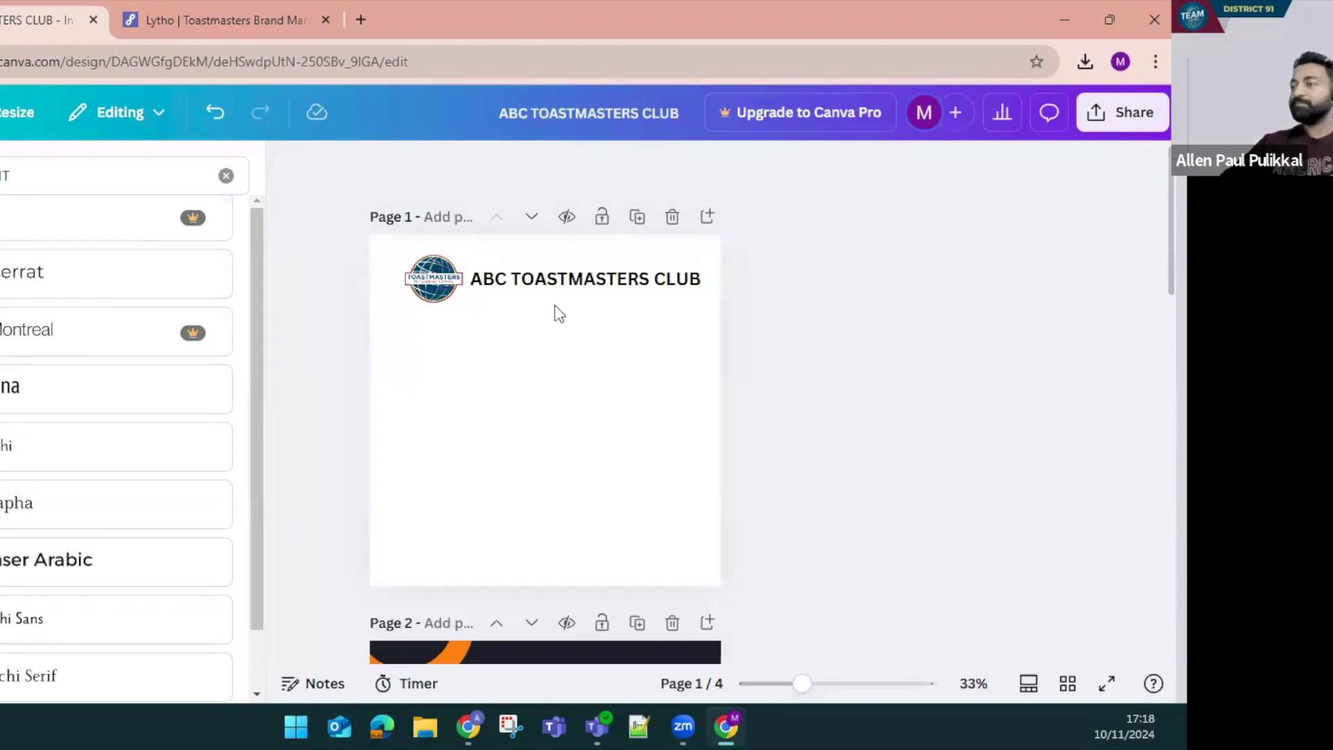
pyautogui.click(509, 415)
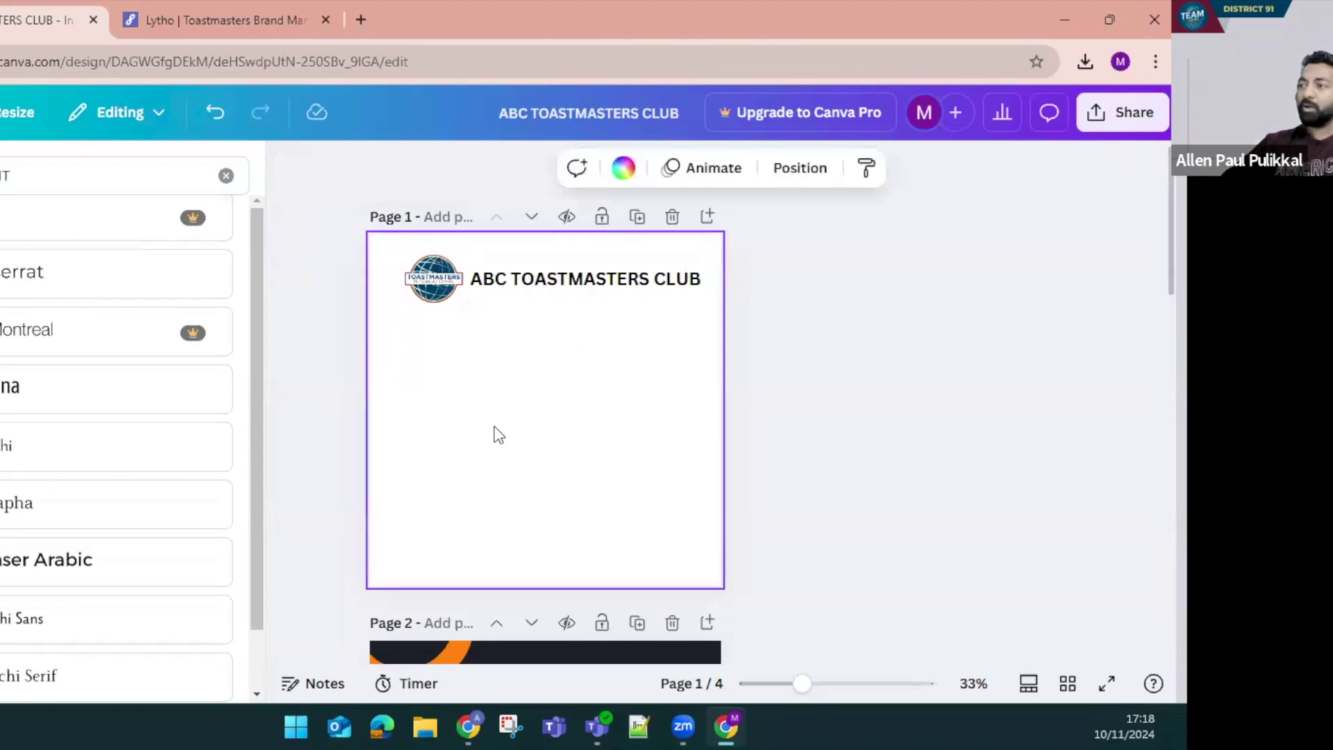
# Set the page background to Loyal Blue by pasting hex #004165 from the brand manual
pyautogui.click(622, 168)
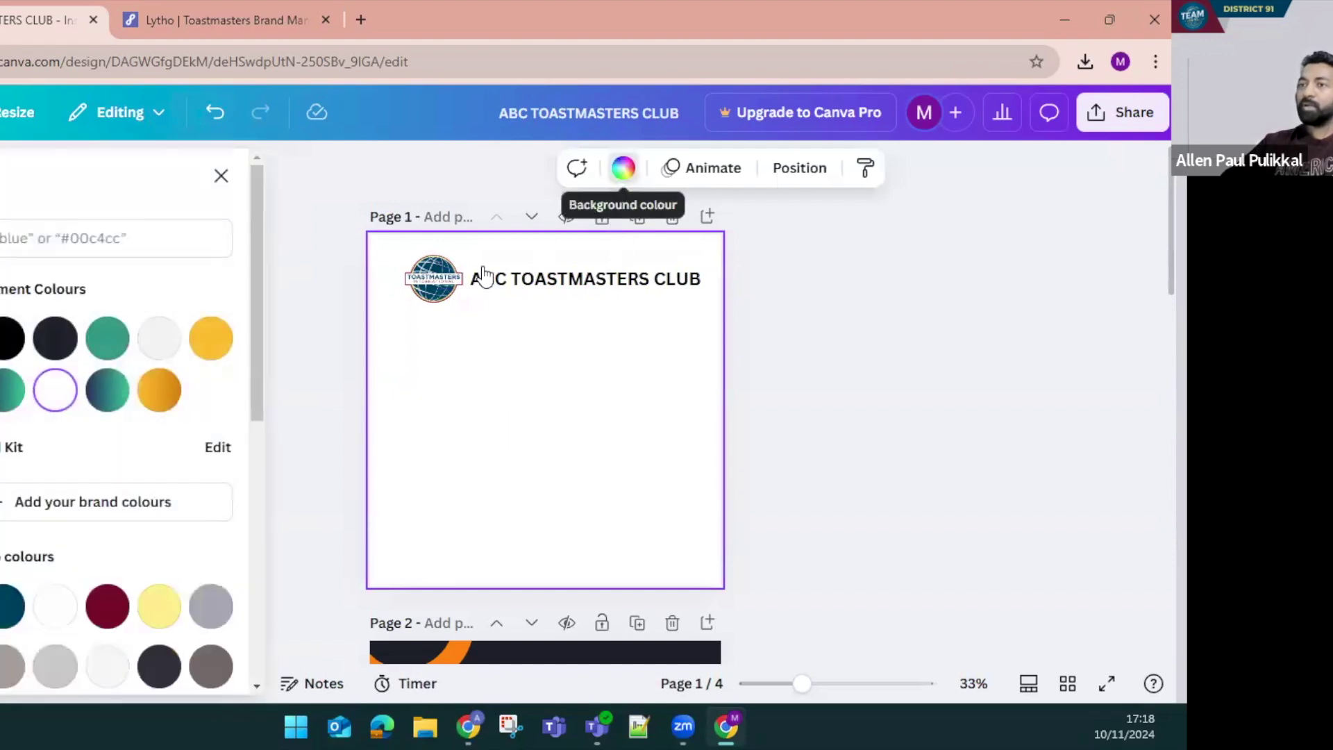
pyautogui.click(10, 390)
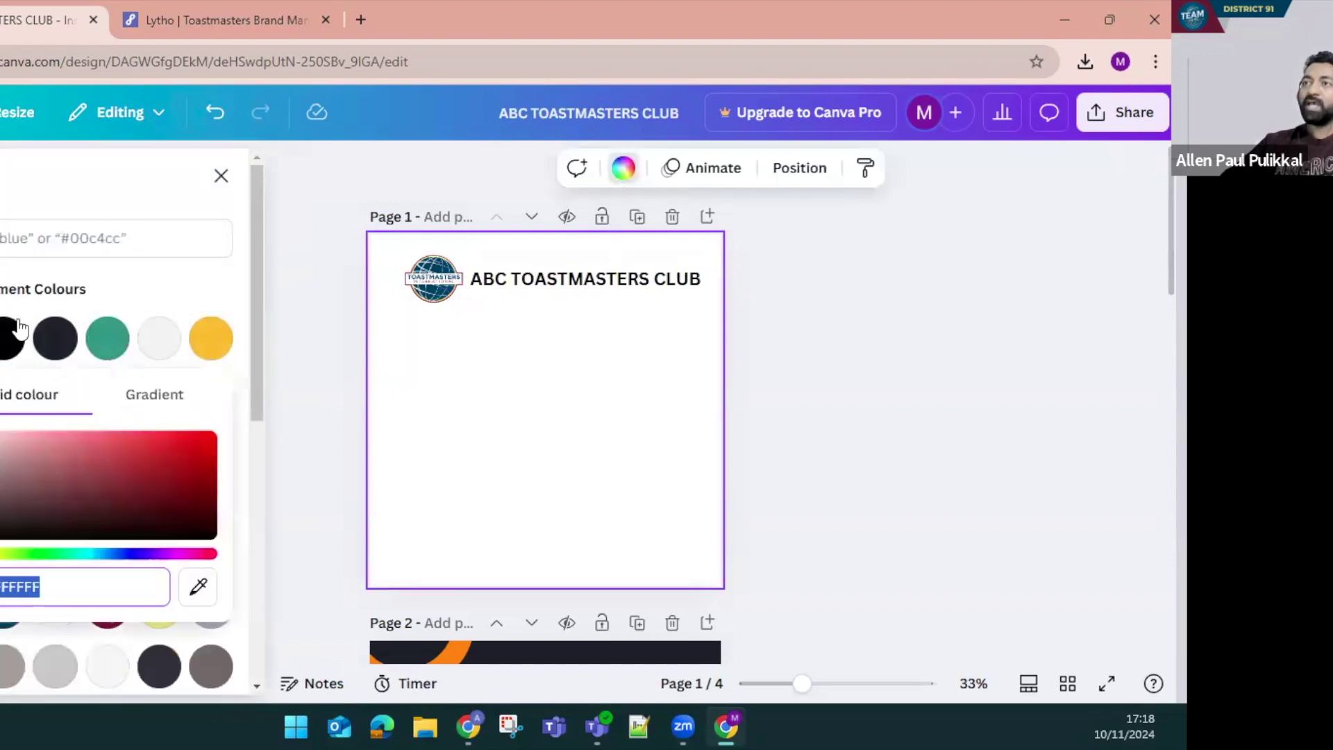
pyautogui.click(250, 10)
pyautogui.scroll(5, 607, 393)
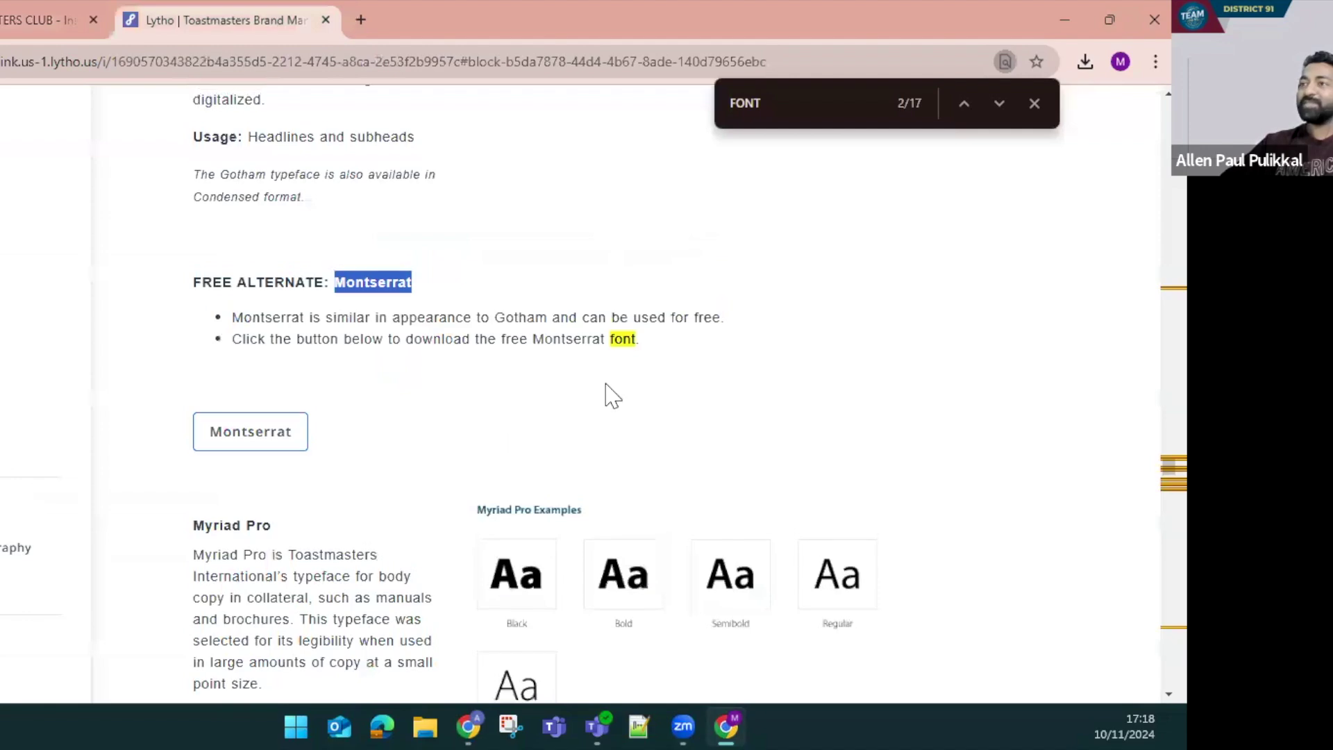
pyautogui.scroll(6, 607, 393)
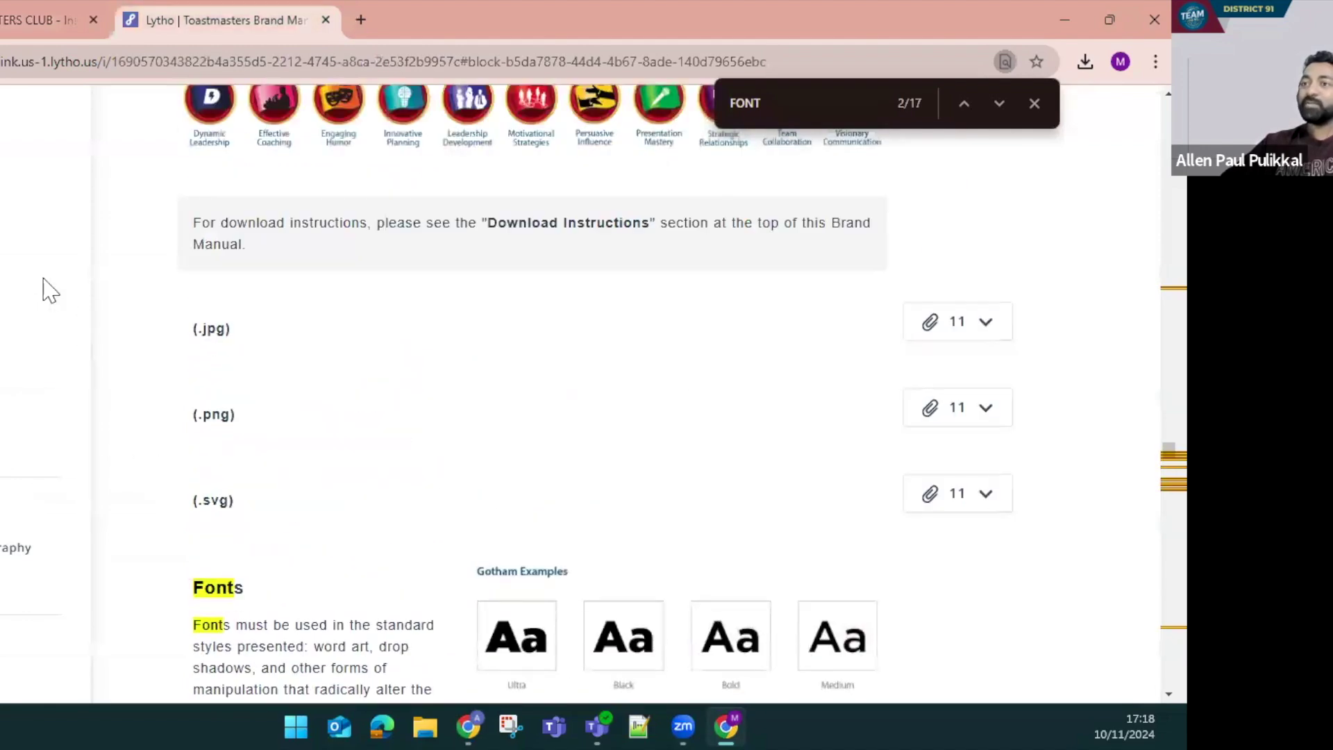
pyautogui.scroll(10, 693, 481)
pyautogui.scroll(-4, 736, 483)
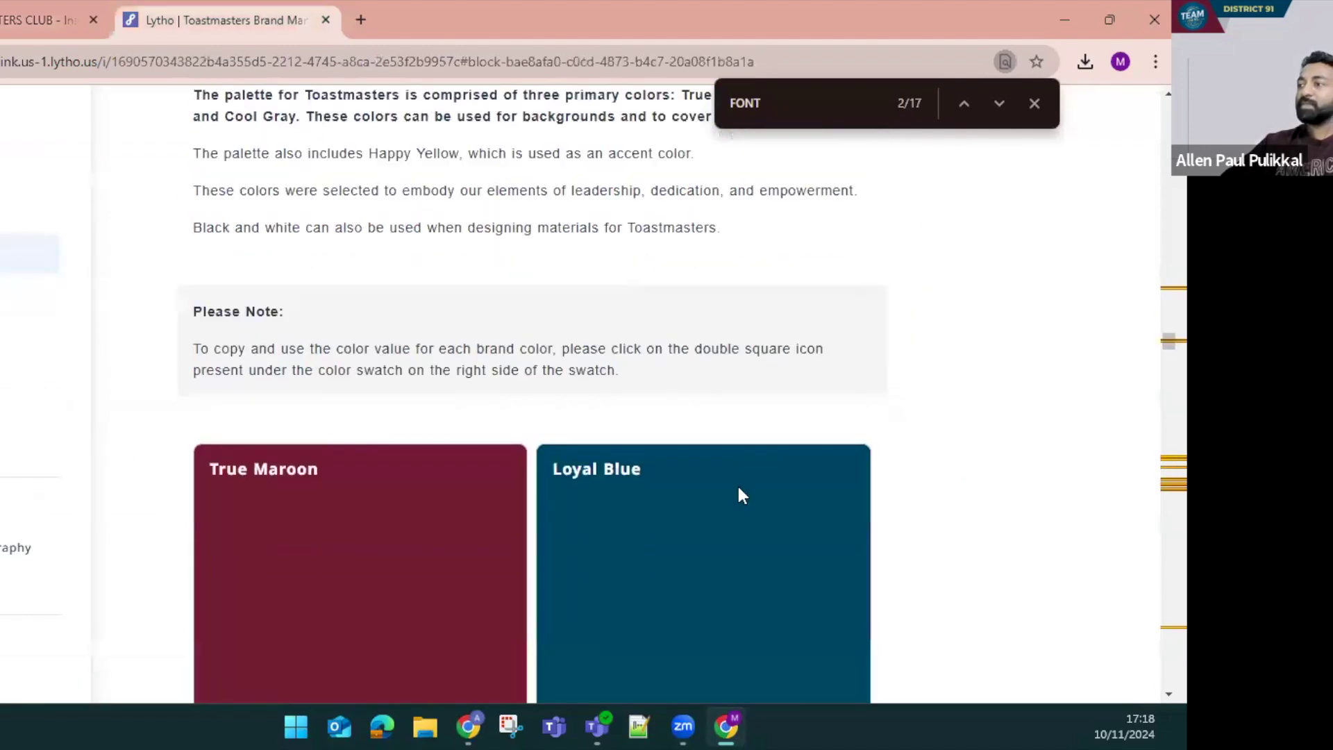
pyautogui.click(843, 549)
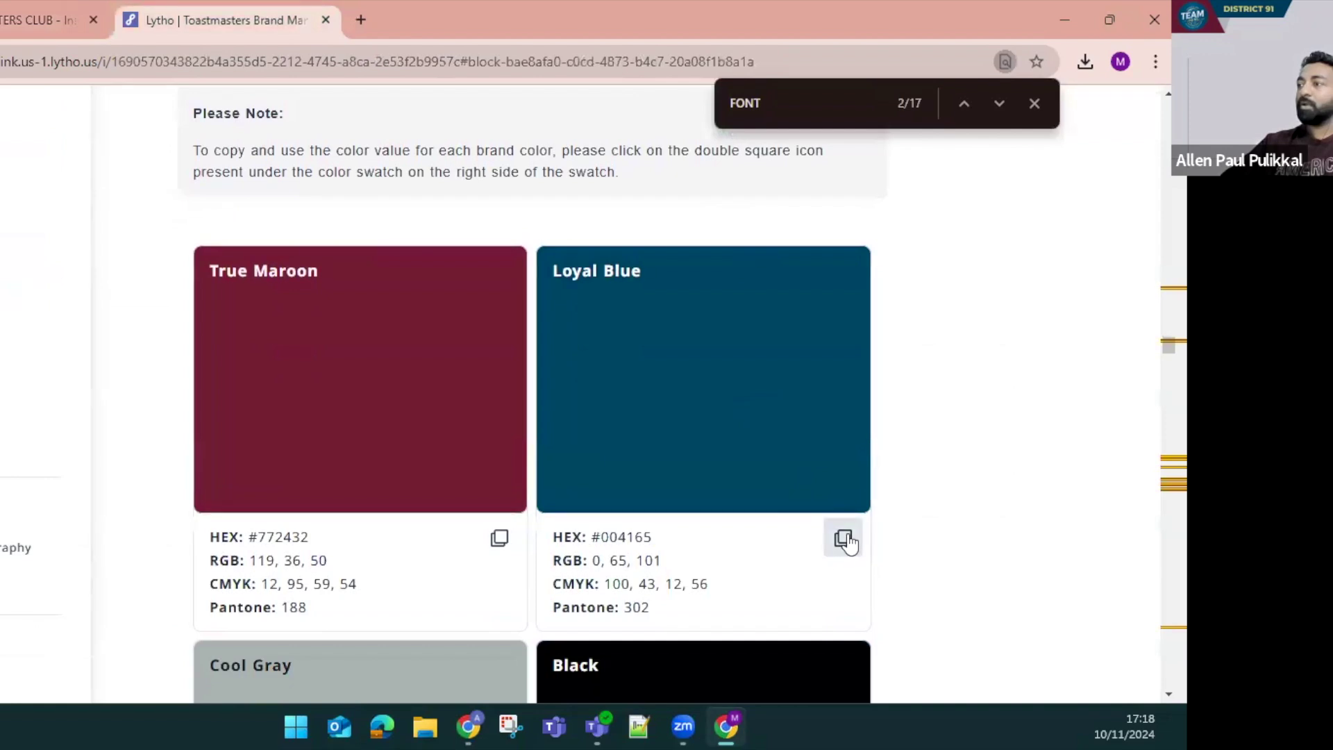
pyautogui.click(48, 19)
pyautogui.hotkey('ctrl', 'v')
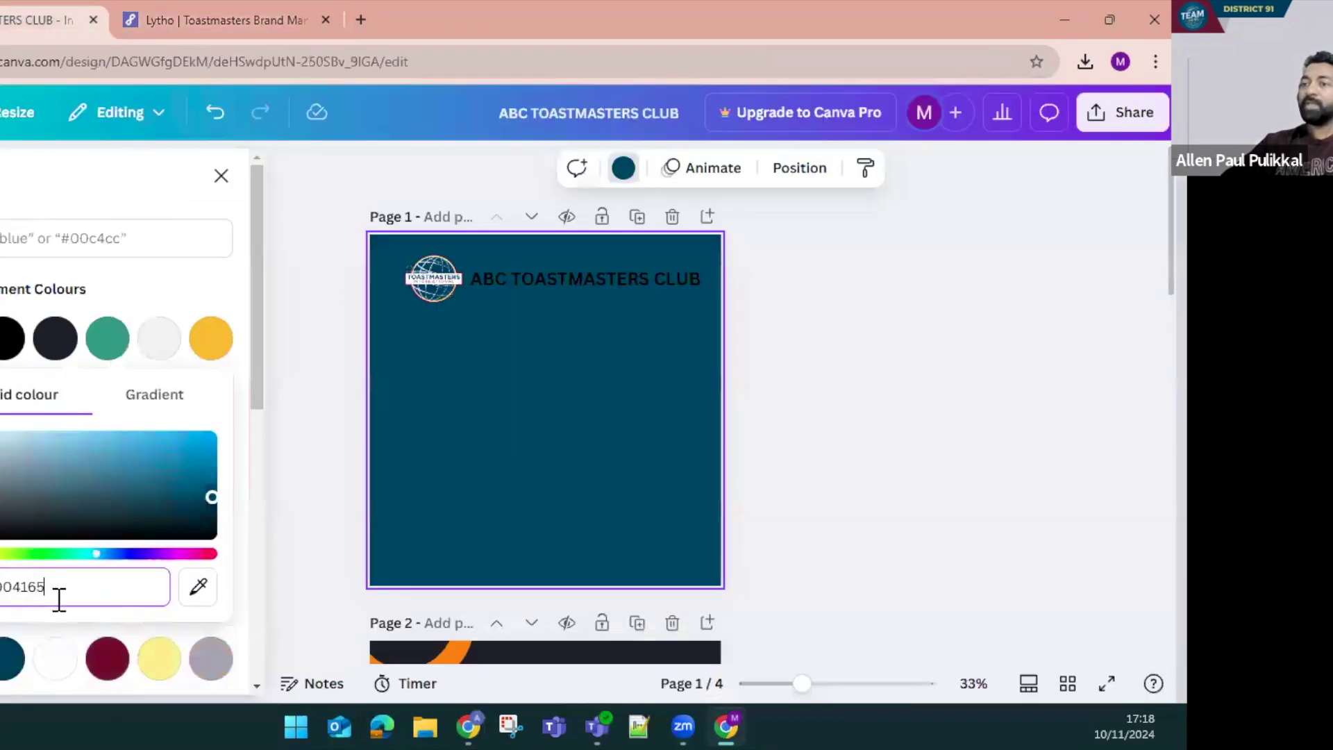
pyautogui.click(577, 470)
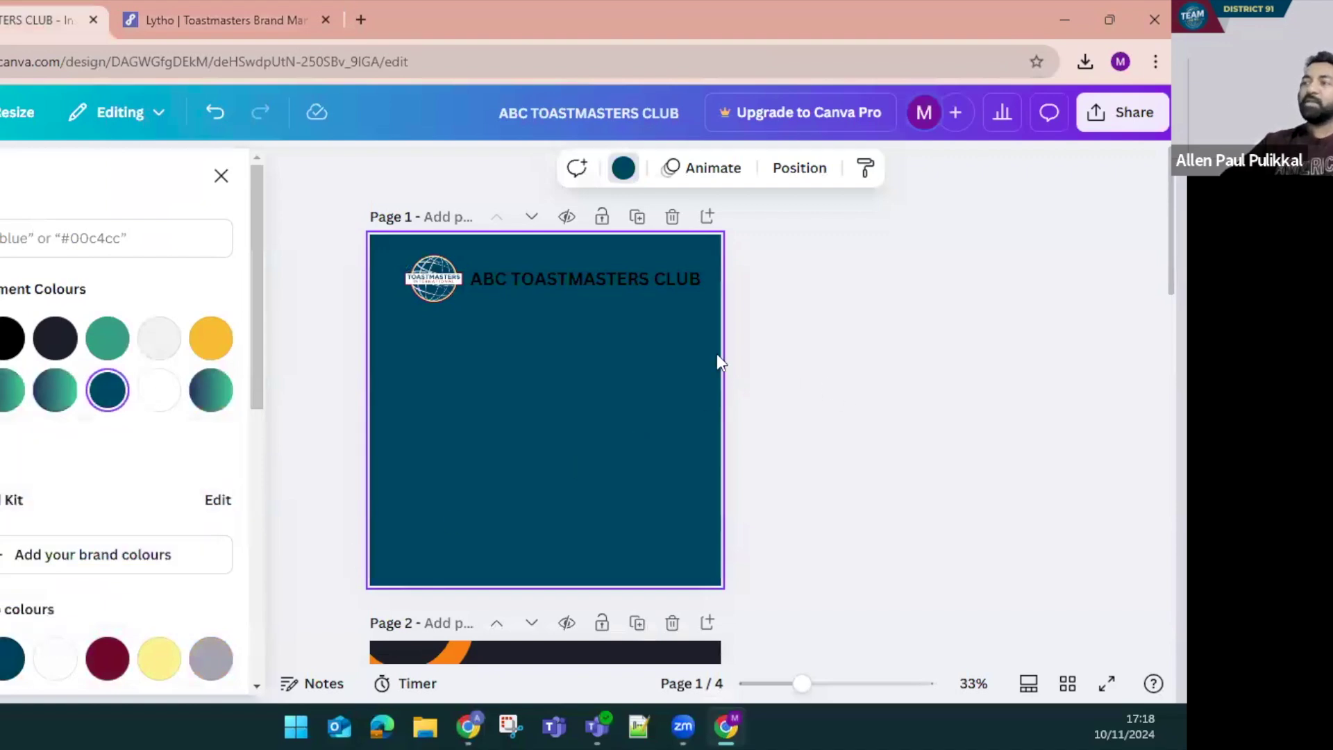
# Colour the club heading Happy Yellow by pasting hex #F2DF74 from the brand manual
pyautogui.click(549, 290)
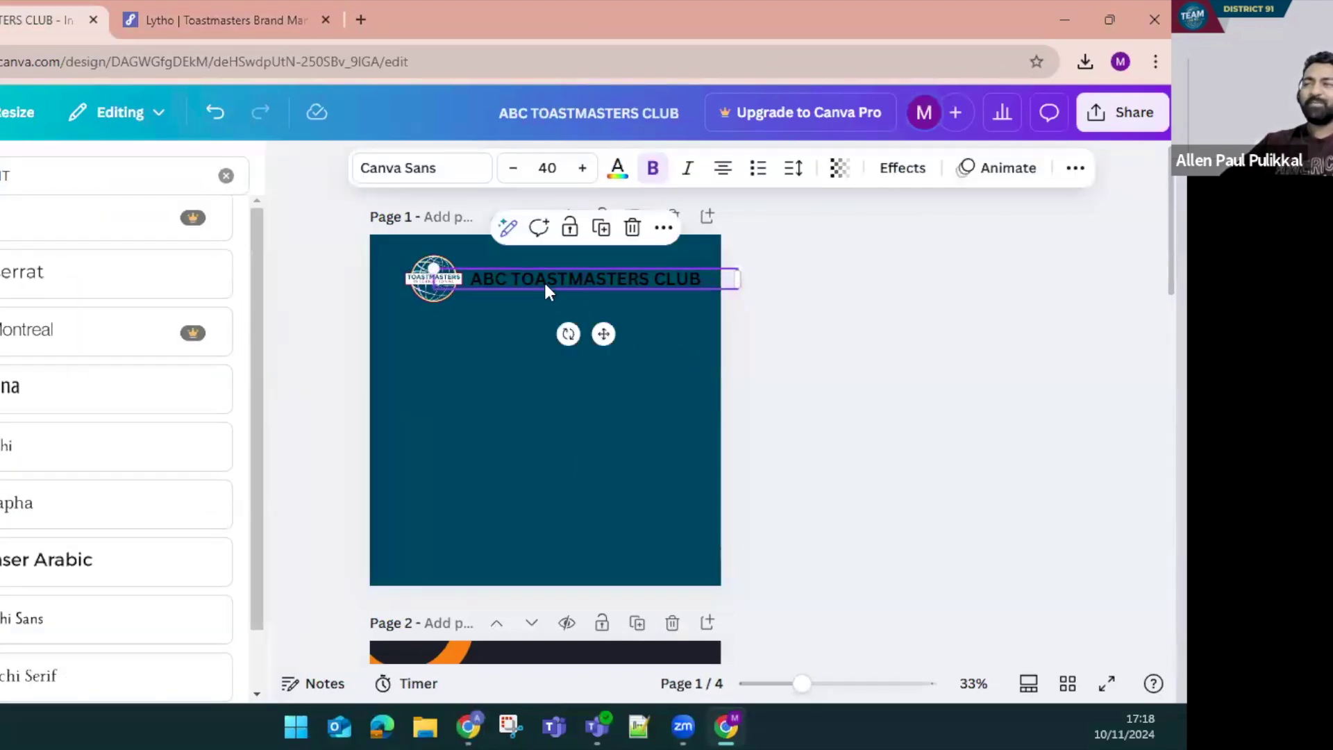
pyautogui.click(617, 168)
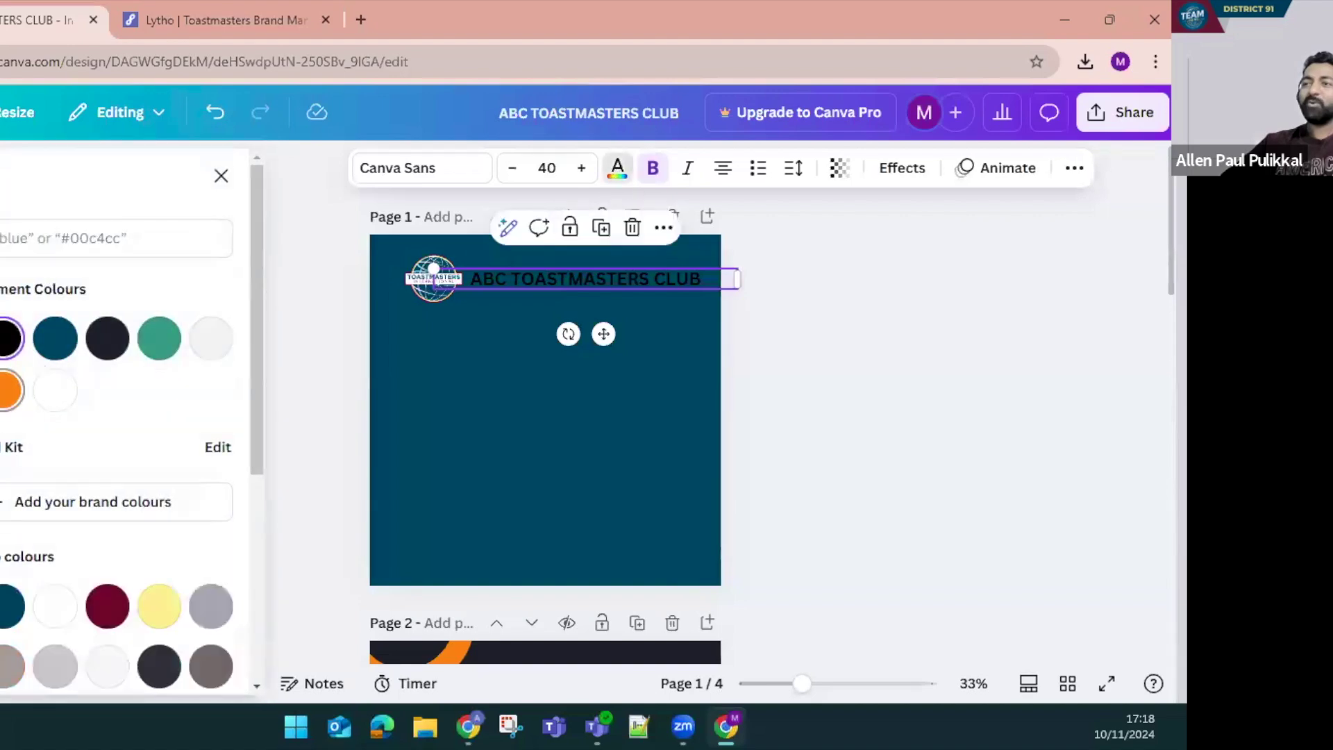
pyautogui.click(222, 19)
pyautogui.scroll(-8, 278, 486)
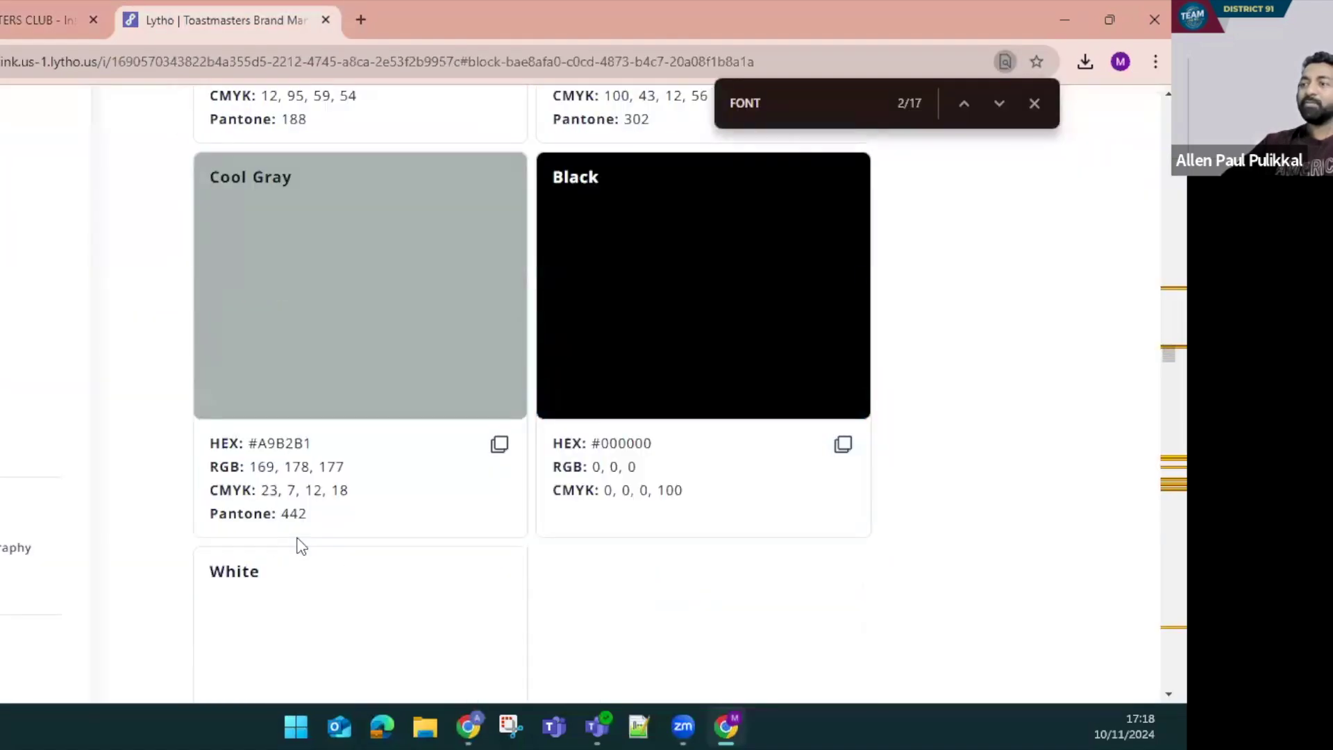
pyautogui.scroll(-7, 455, 617)
pyautogui.click(499, 569)
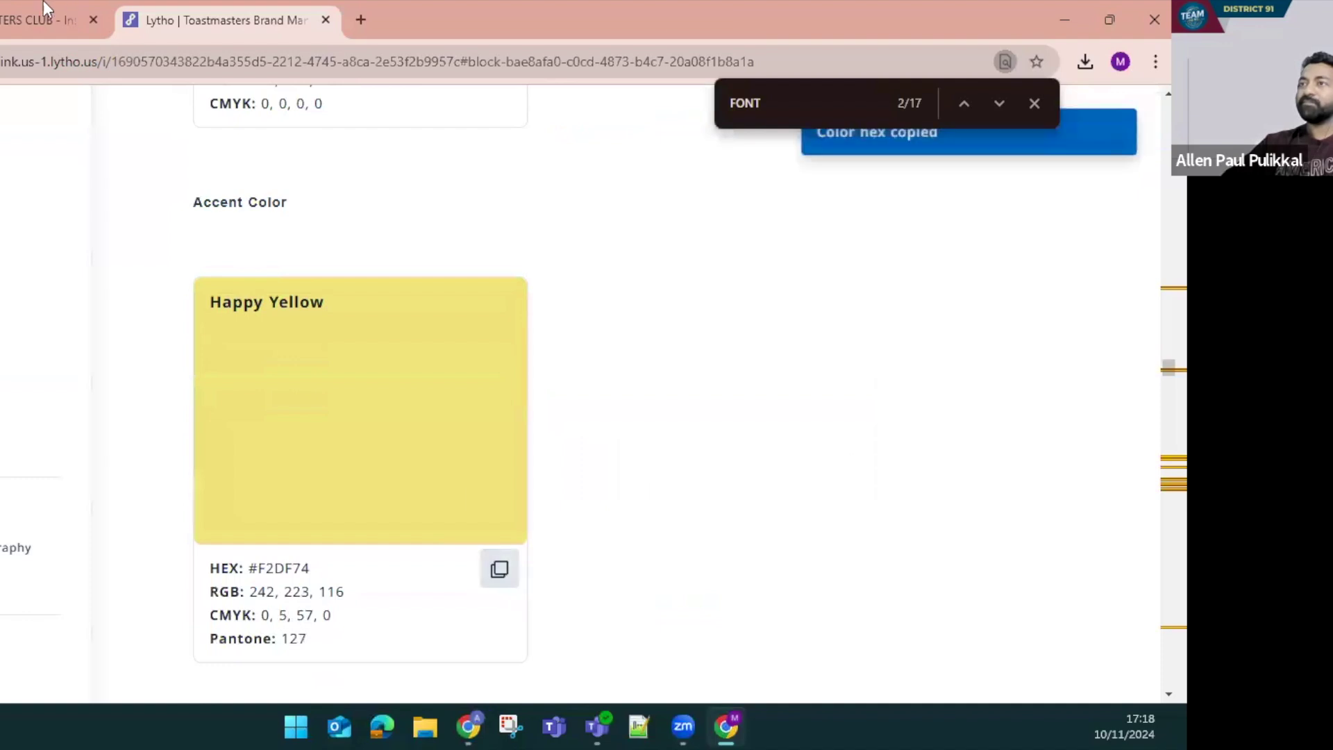
pyautogui.hotkey('ctrl', 'shift', 'Tab')
pyautogui.hotkey('ctrl', 'v')
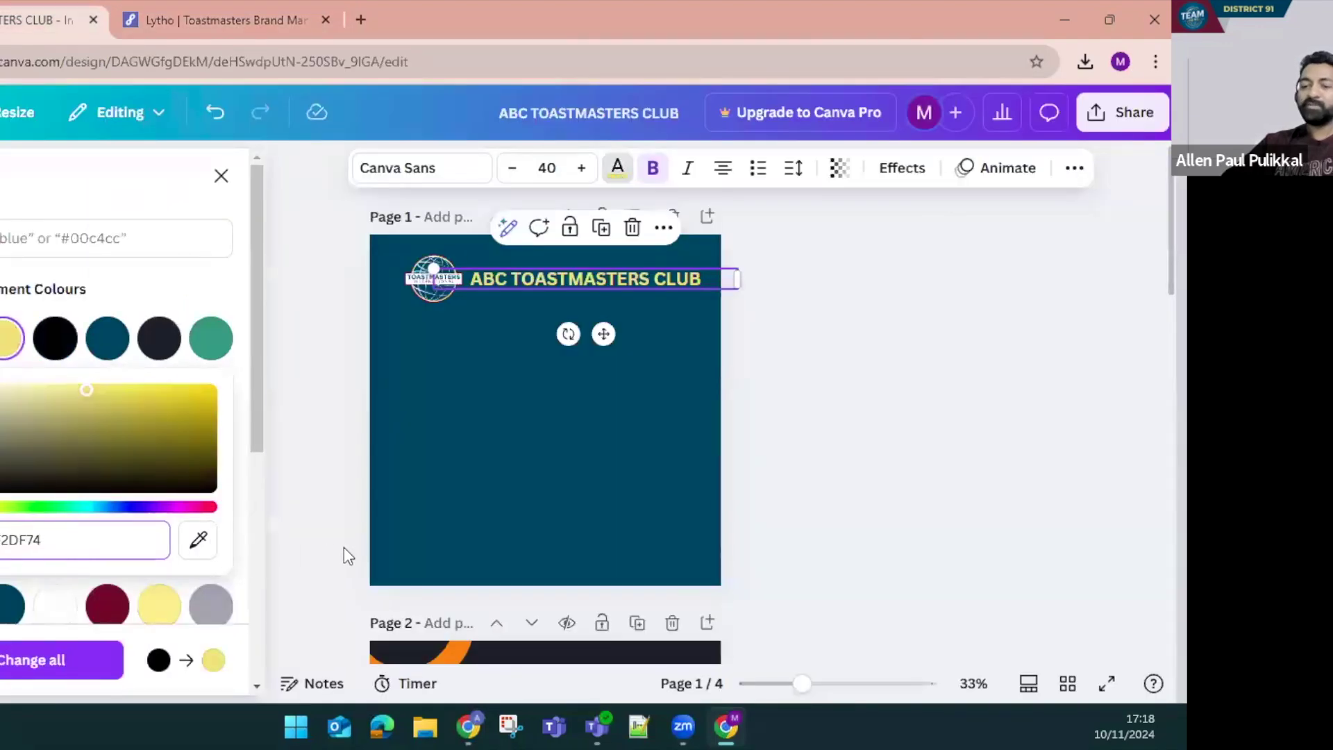
pyautogui.press('Escape')
pyautogui.click(592, 291)
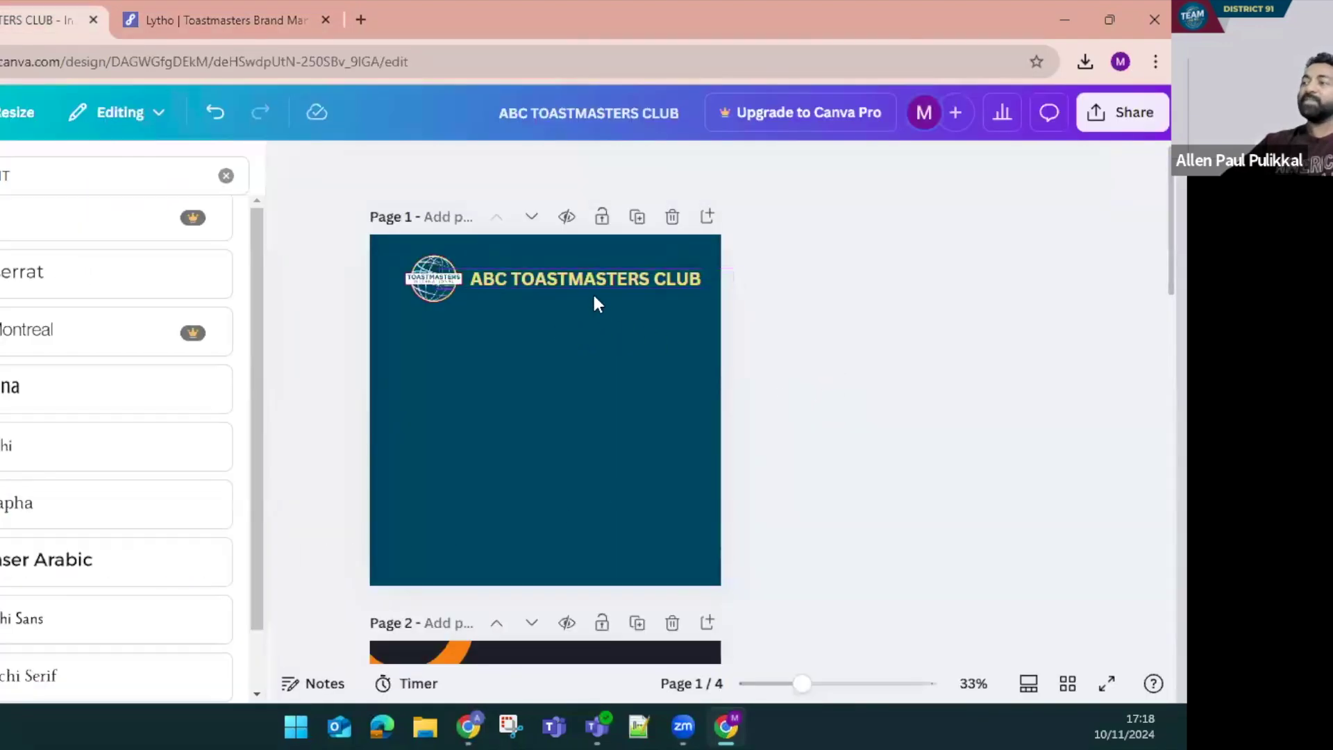
# Duplicate the heading, retype it as PRESENTS, and reduce it to size 30
pyautogui.moveTo(581, 293); pyautogui.dragTo(567, 301)
pyautogui.doubleClick(568, 301)
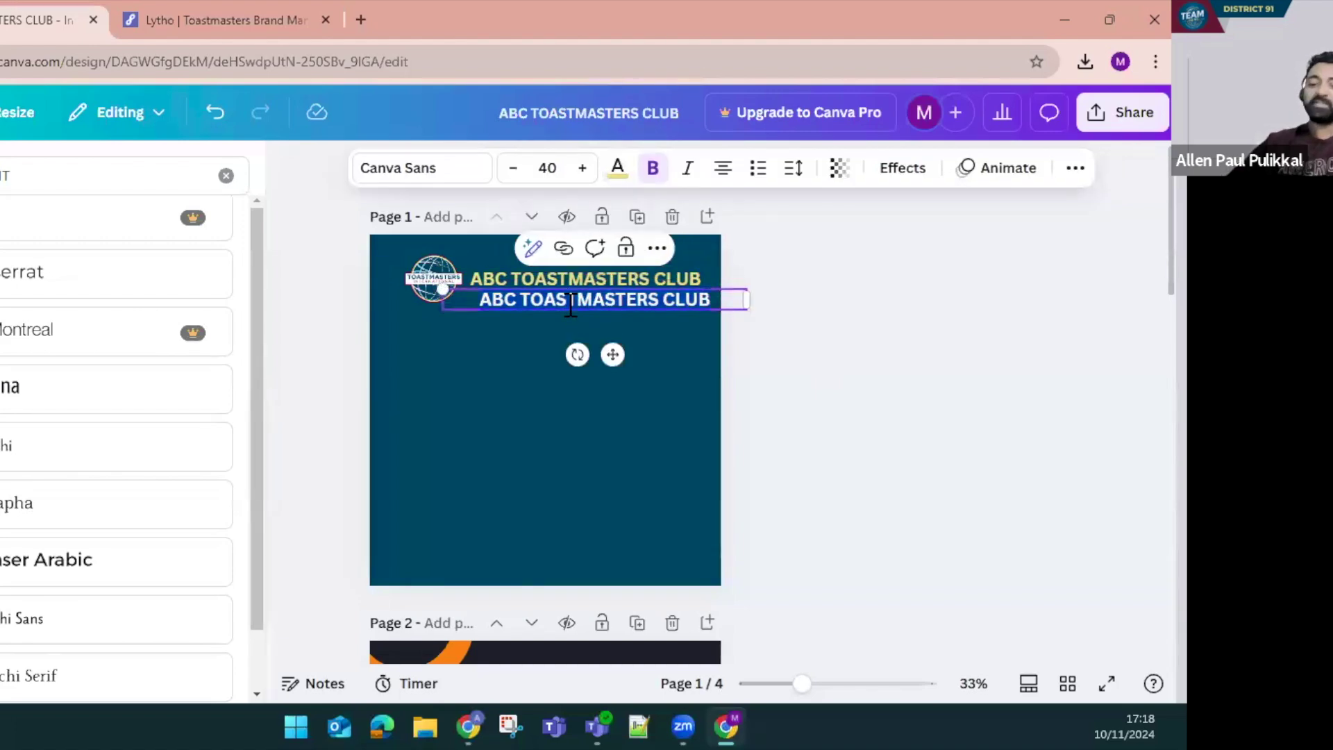
pyautogui.write('PRESENTS')
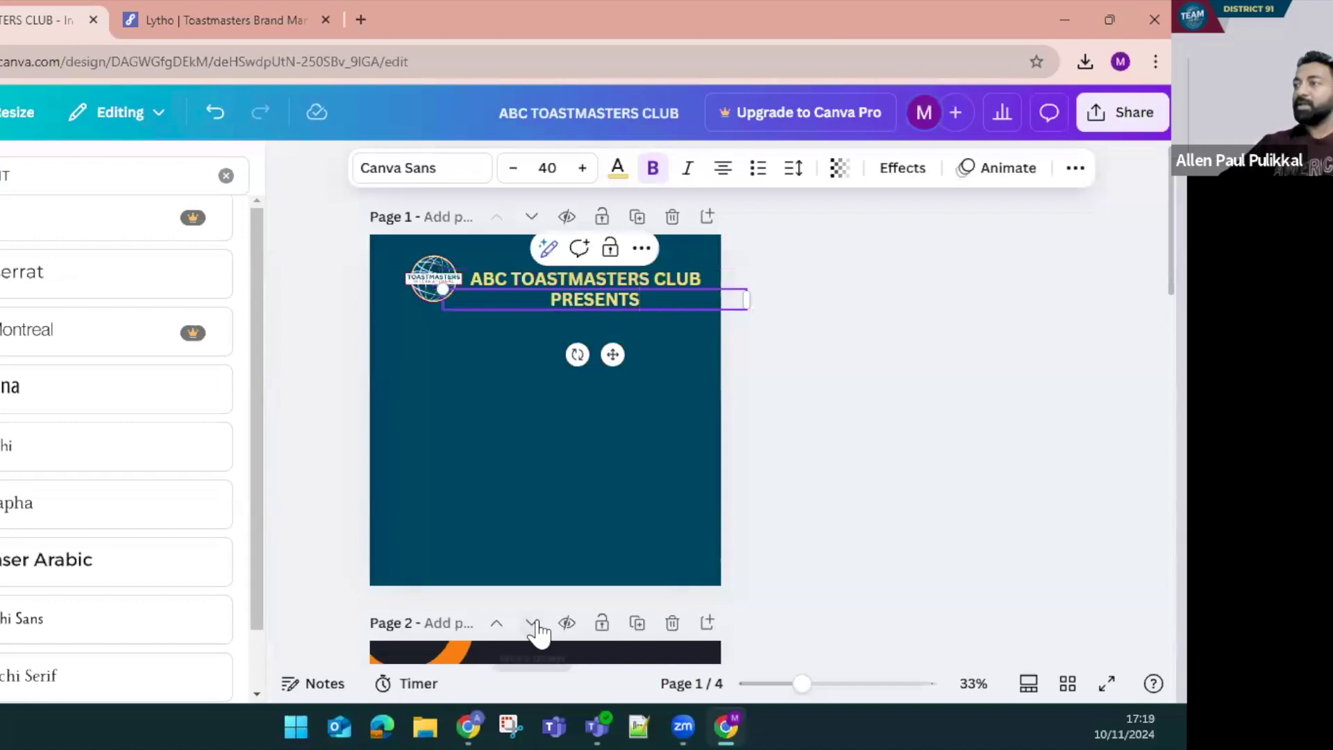
pyautogui.press('Escape')
pyautogui.click(513, 168)
pyautogui.click(514, 168)
pyautogui.click(514, 168)
pyautogui.click(513, 168)
pyautogui.click(513, 168)
pyautogui.moveTo(611, 297); pyautogui.dragTo(585, 304)
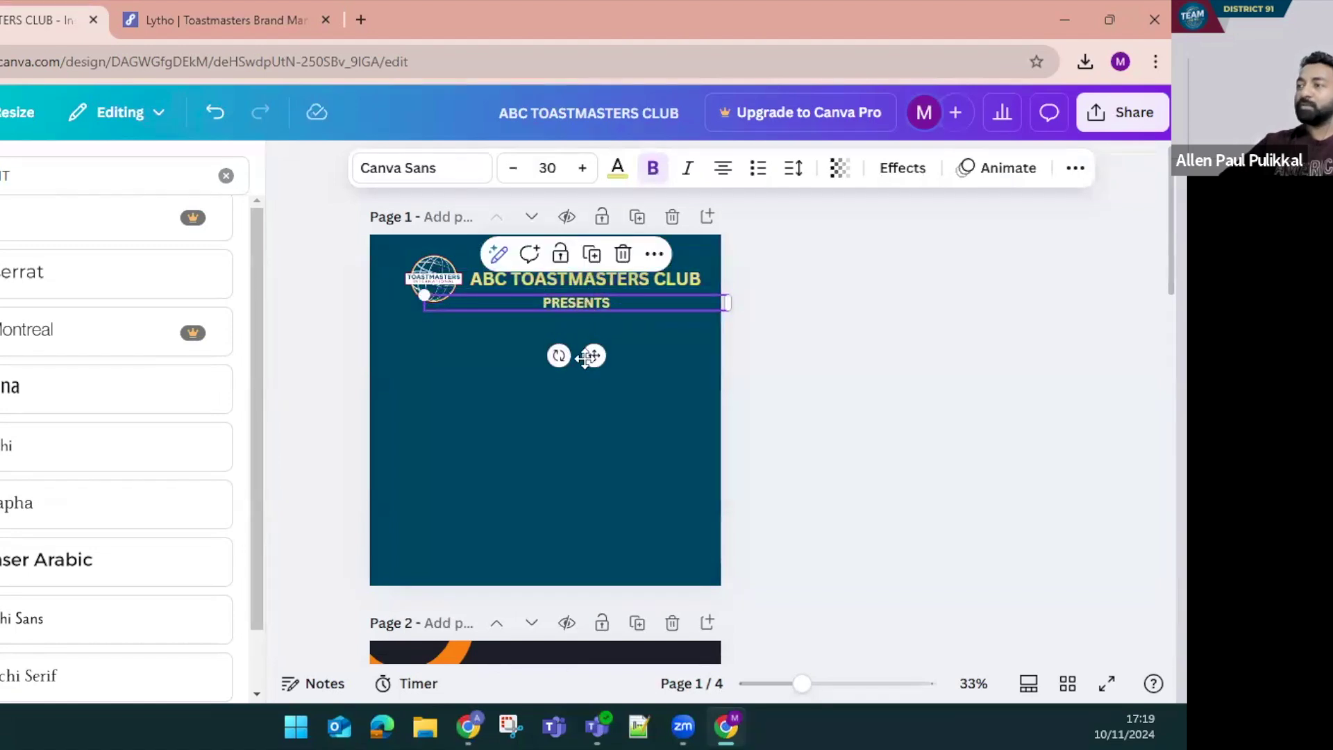
# Position PRESENTS centred under the club heading and adjust its text colour
pyautogui.click(578, 308)
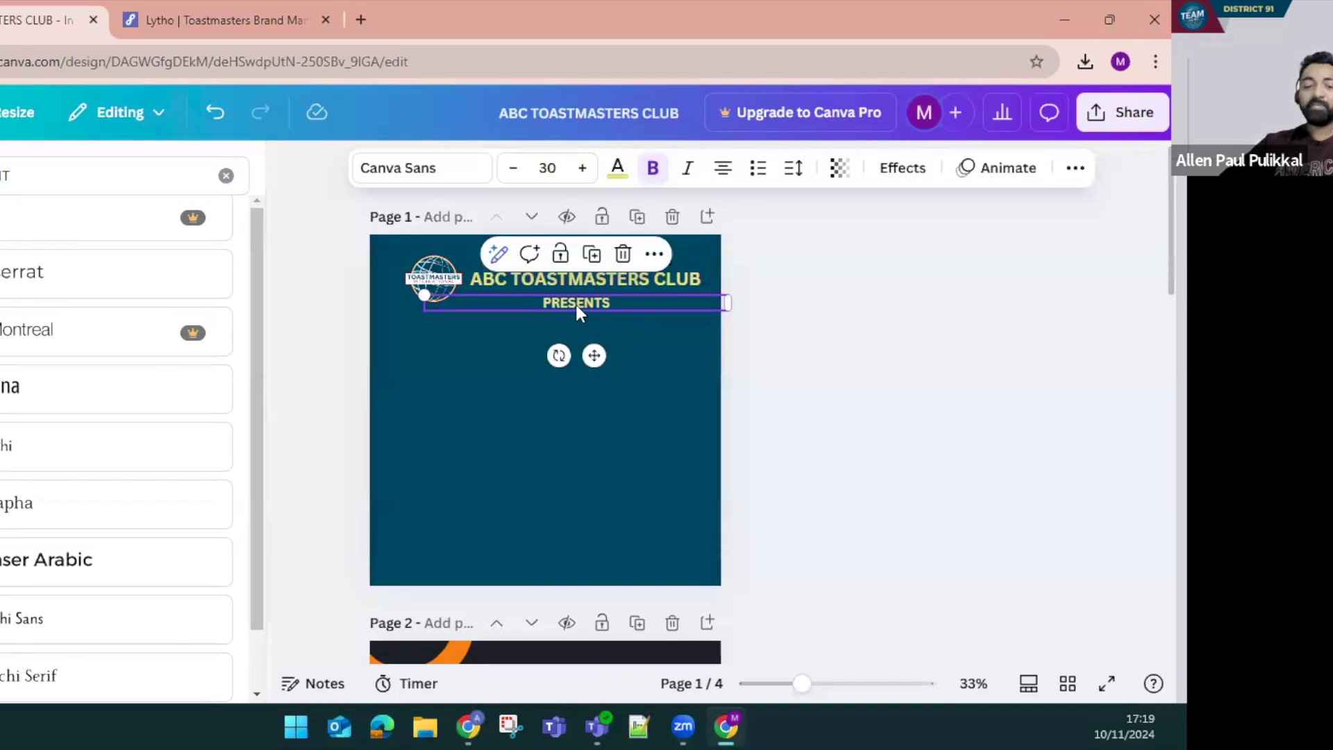
pyautogui.moveTo(591, 310); pyautogui.dragTo(581, 333)
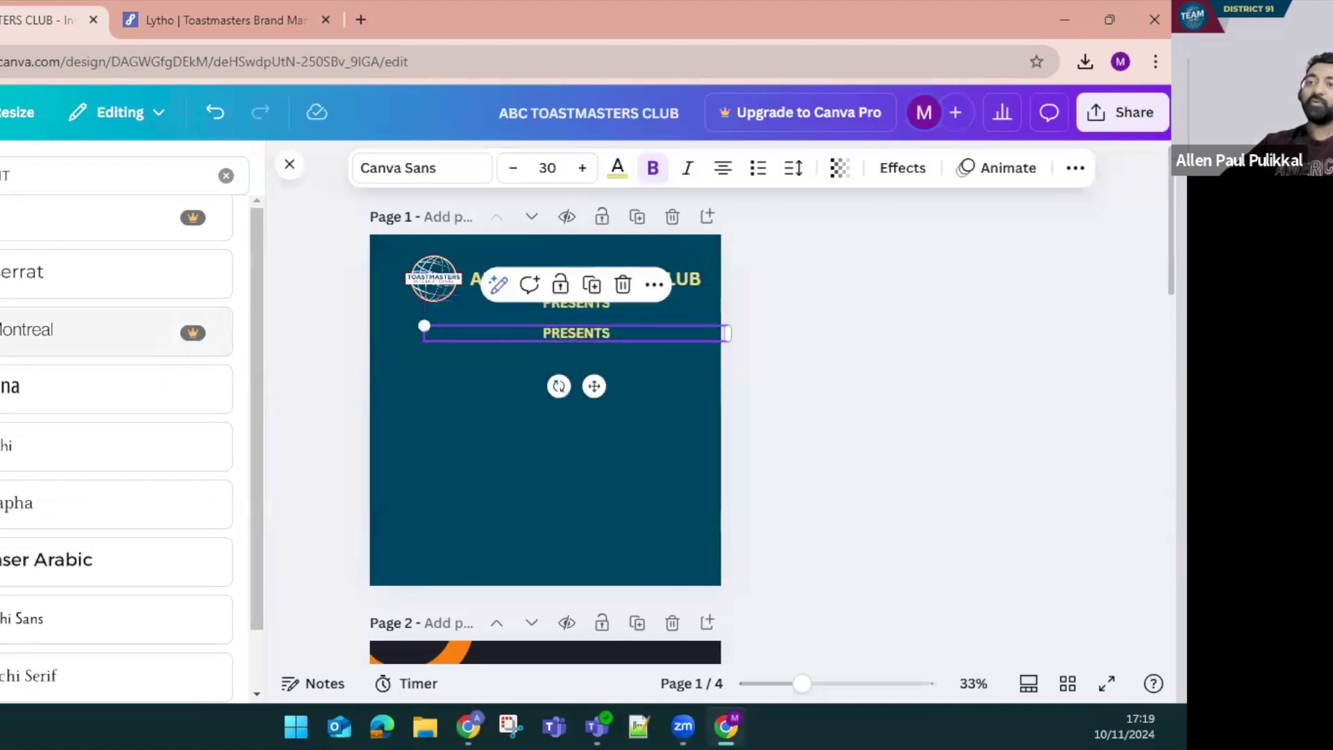
pyautogui.click(225, 175)
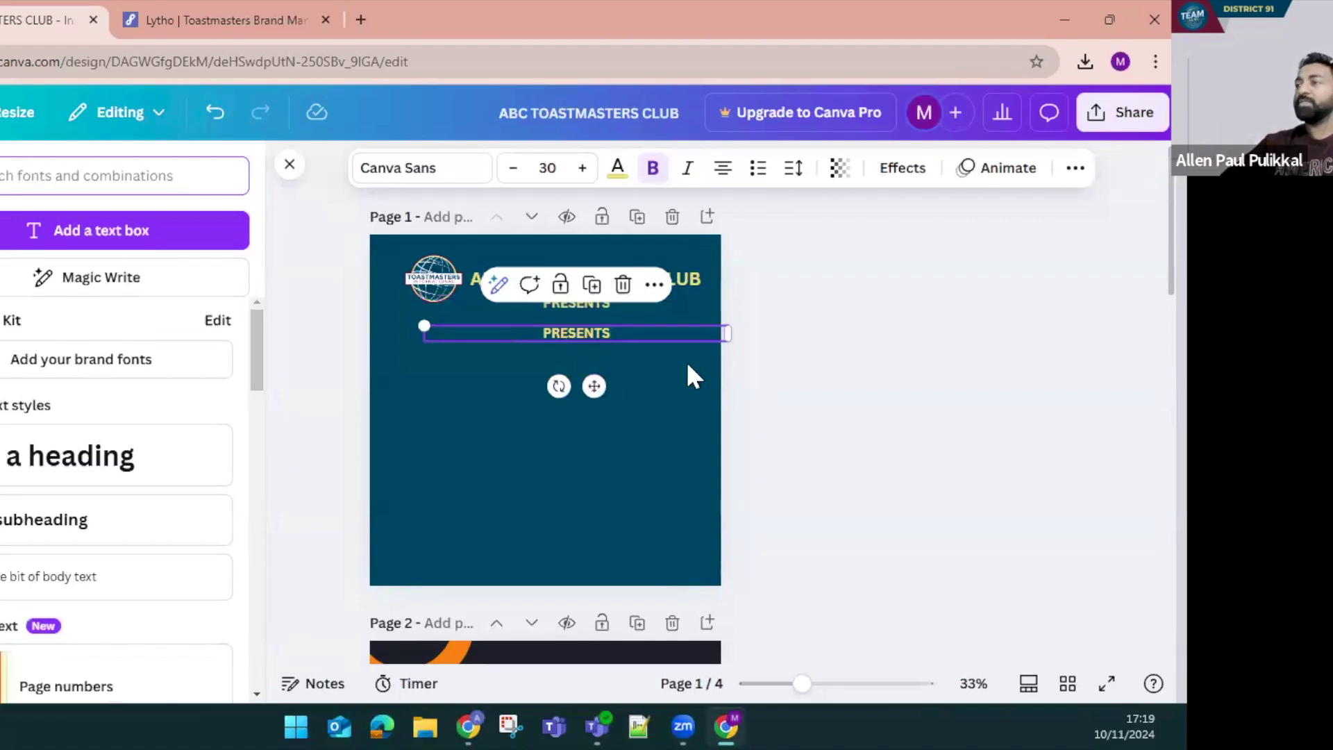
pyautogui.moveTo(586, 336); pyautogui.dragTo(565, 301)
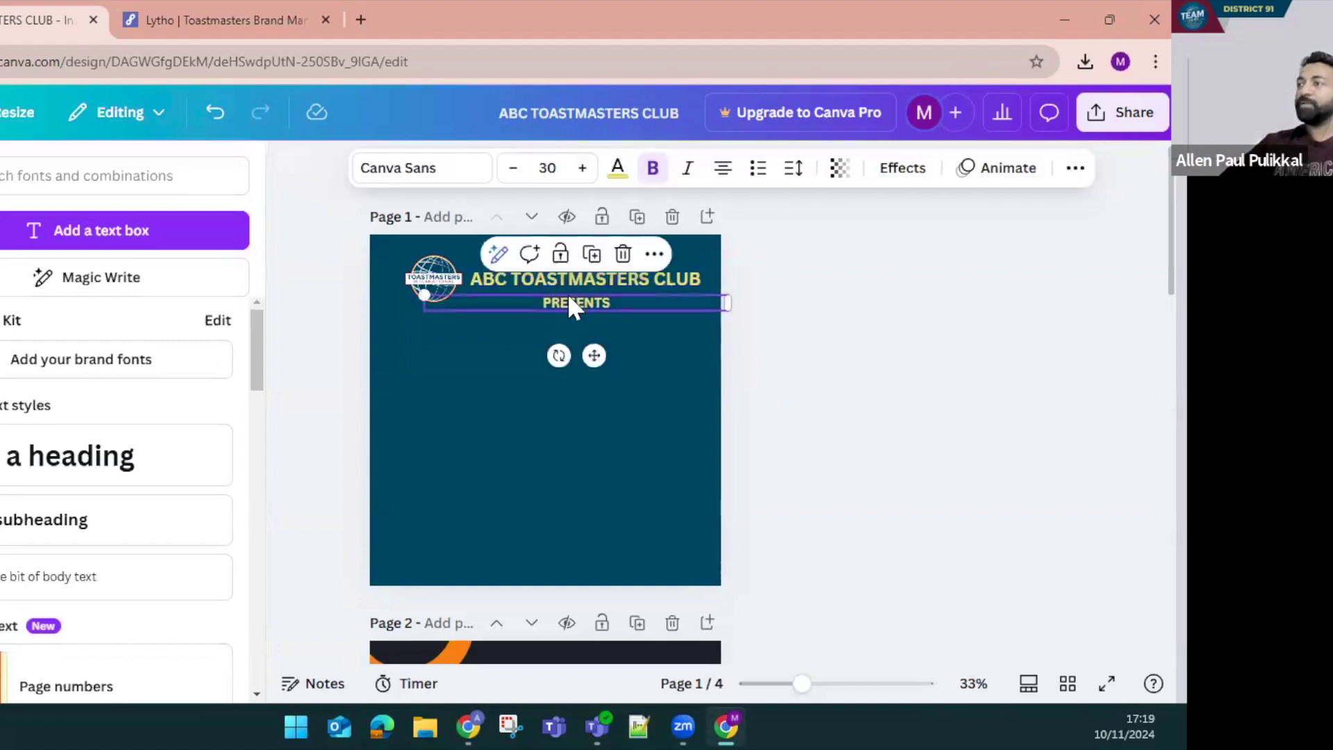
pyautogui.click(617, 167)
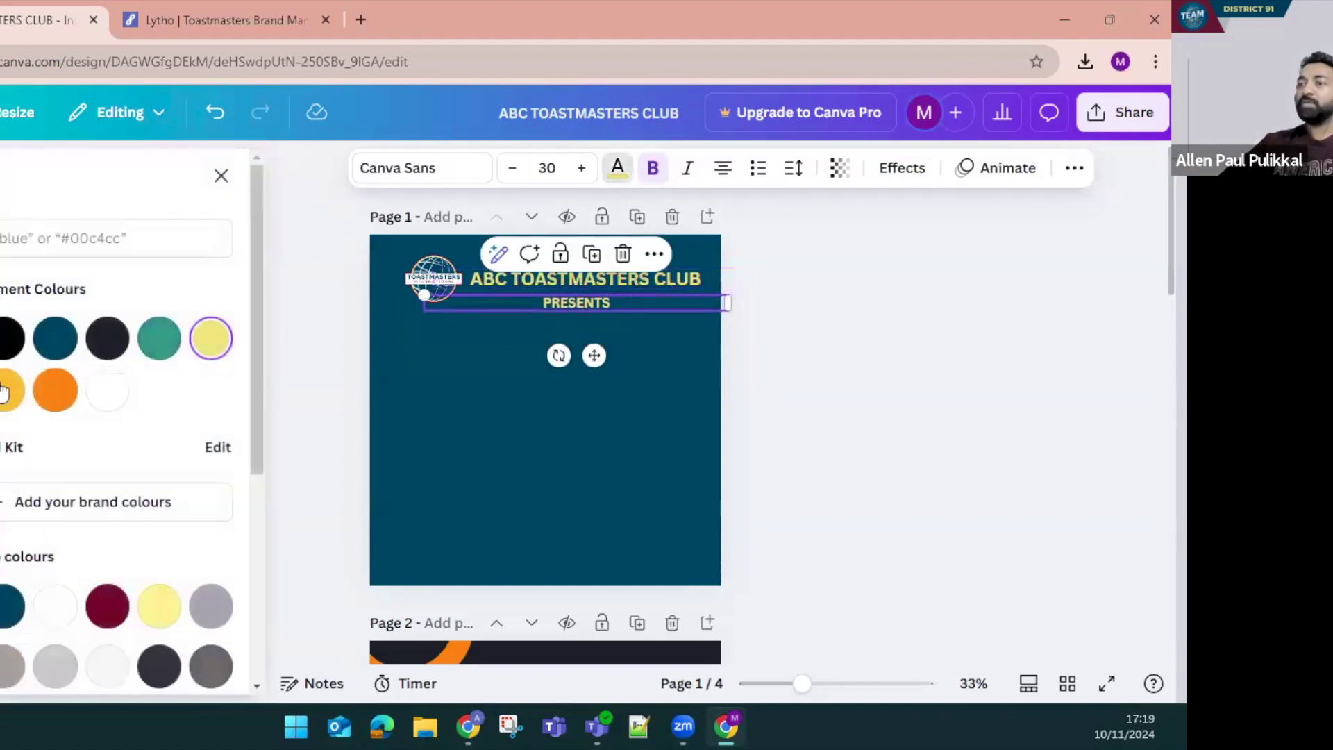
pyautogui.click(107, 390)
pyautogui.click(806, 354)
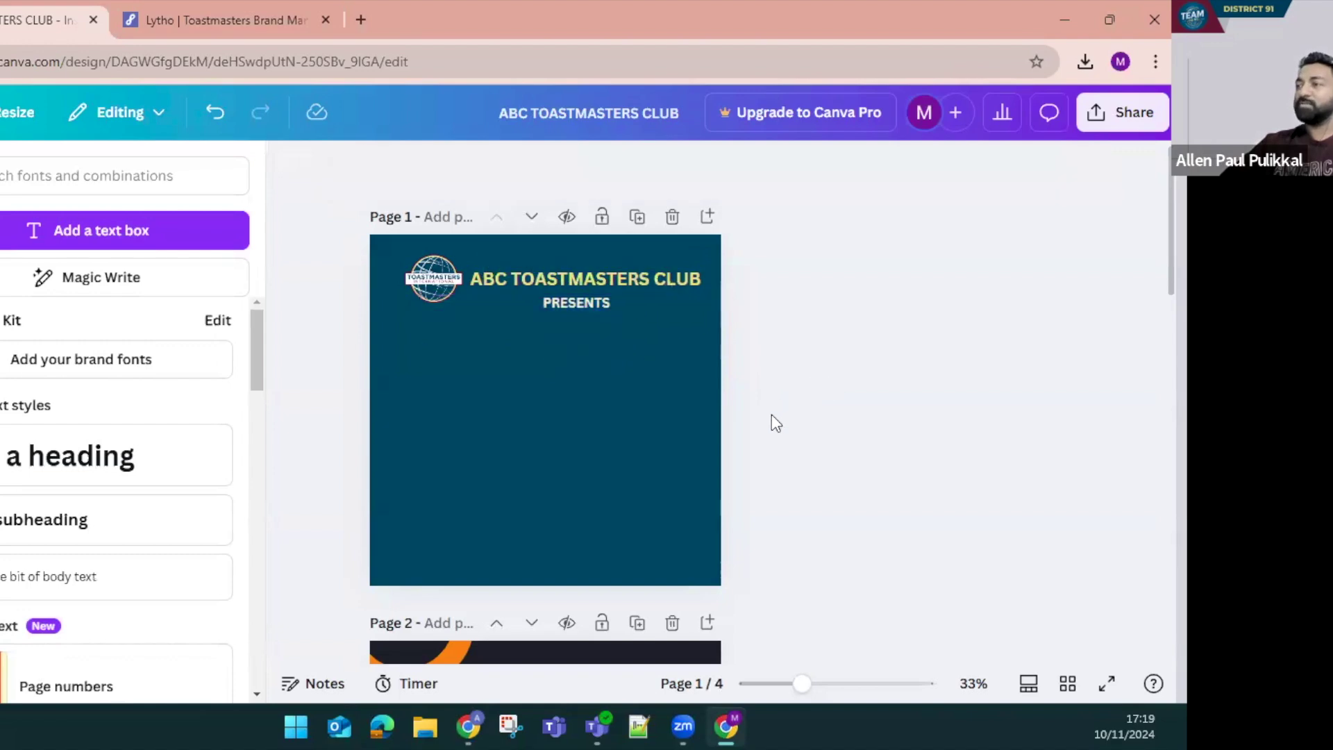
pyautogui.click(553, 462)
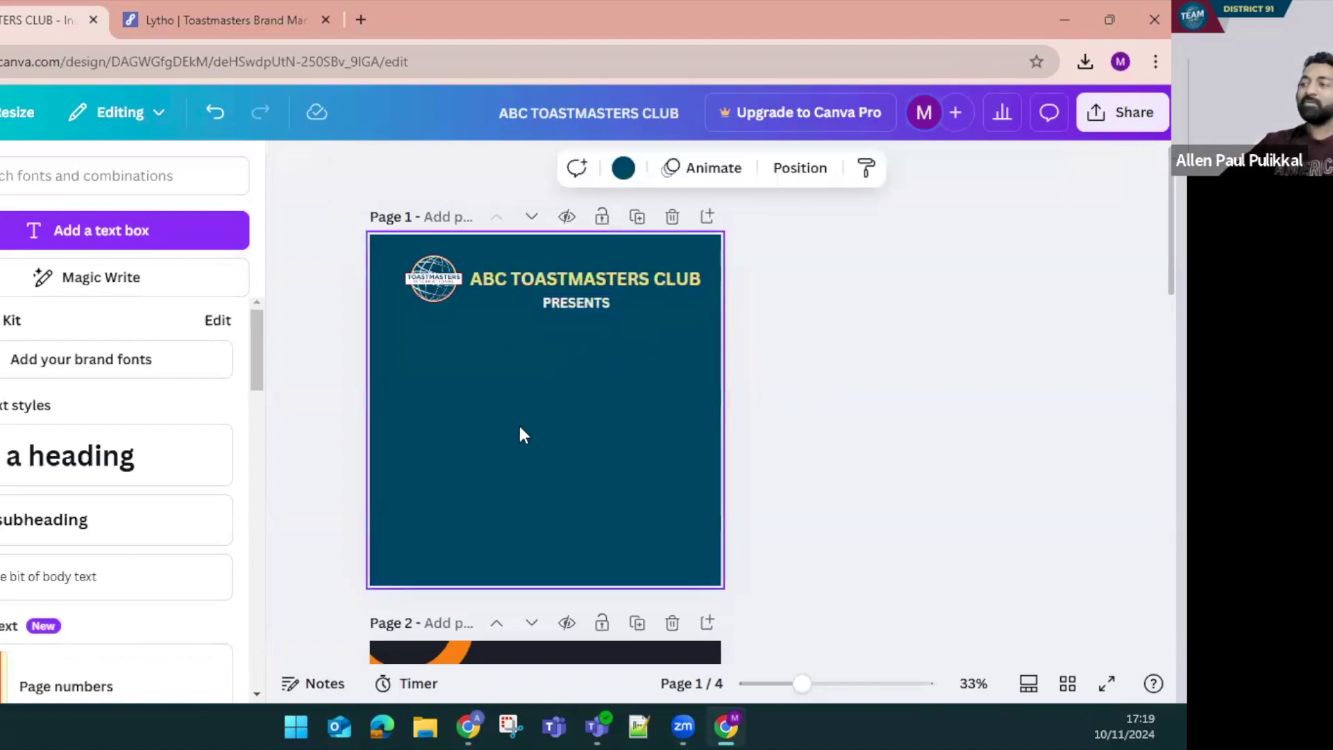
# Copy PRESENTS lower down and retype it as THEMED MEETING beneath PRESENTS
pyautogui.click(101, 229)
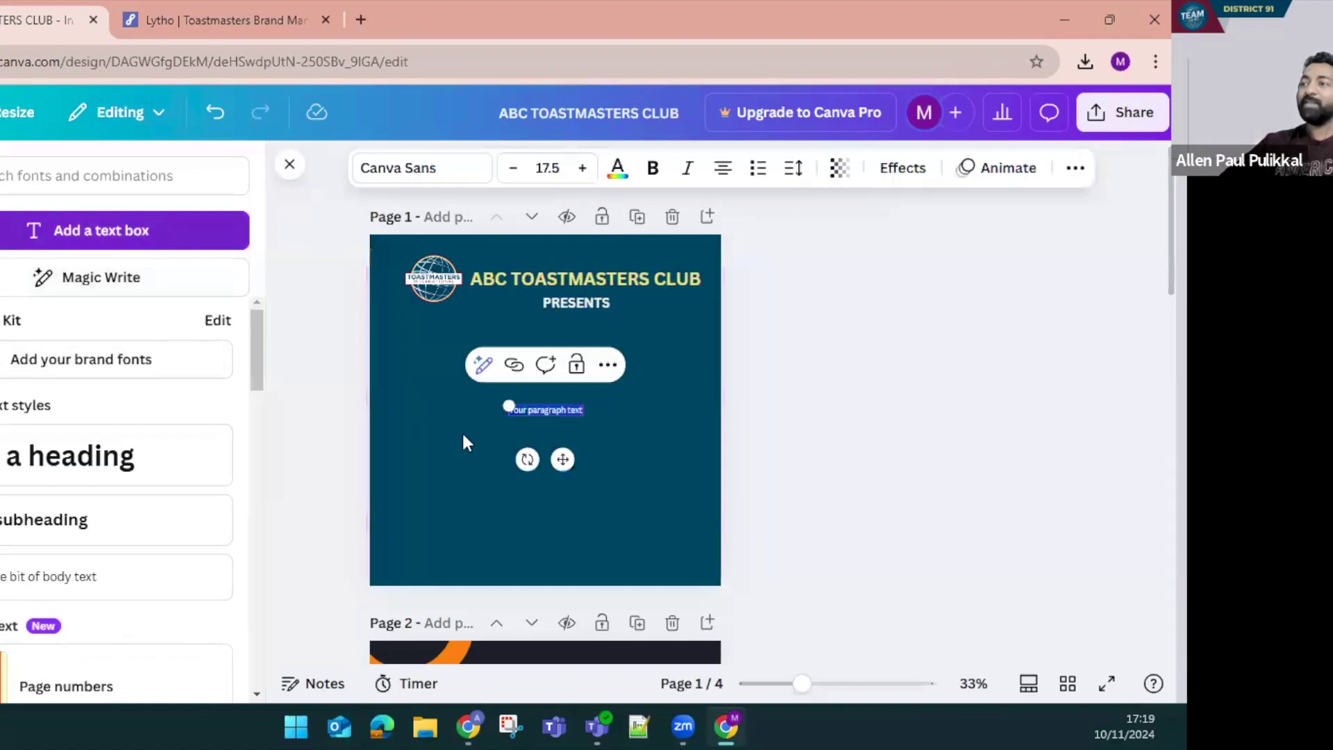
pyautogui.press('BackSpace')
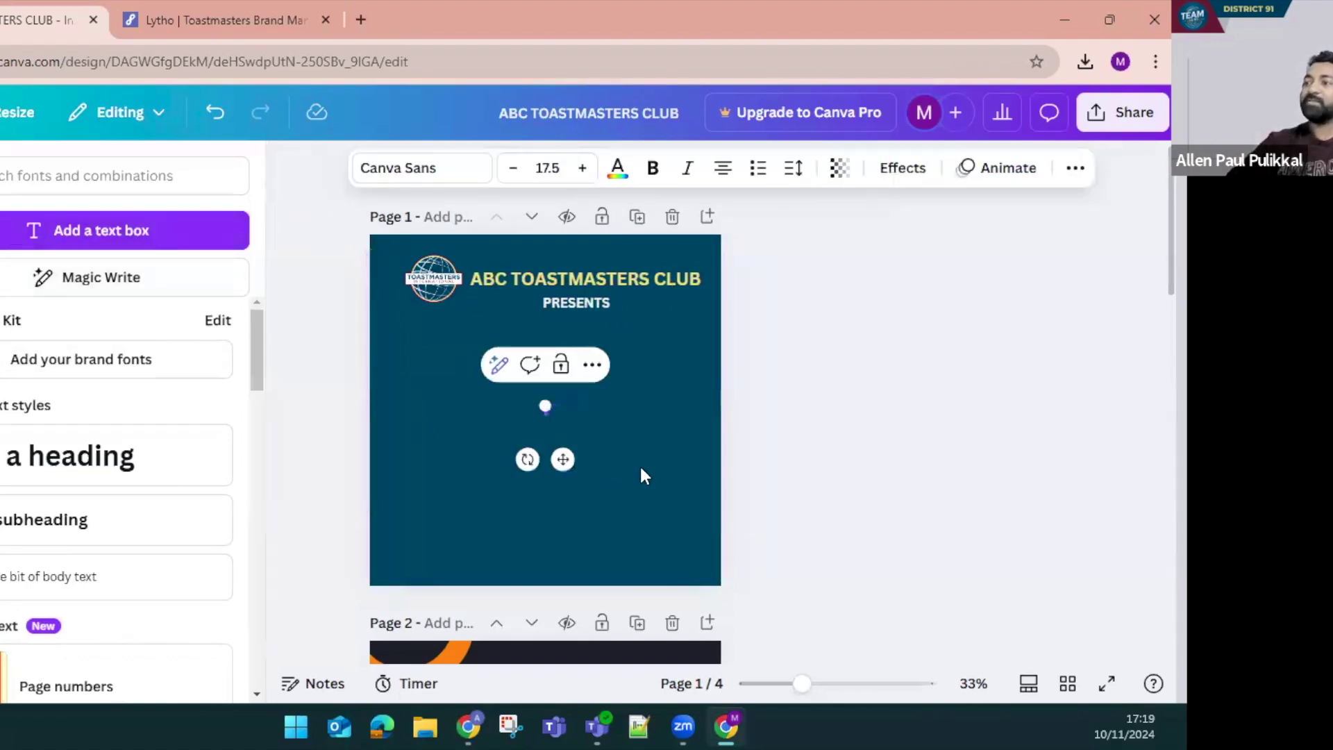
pyautogui.click(590, 303)
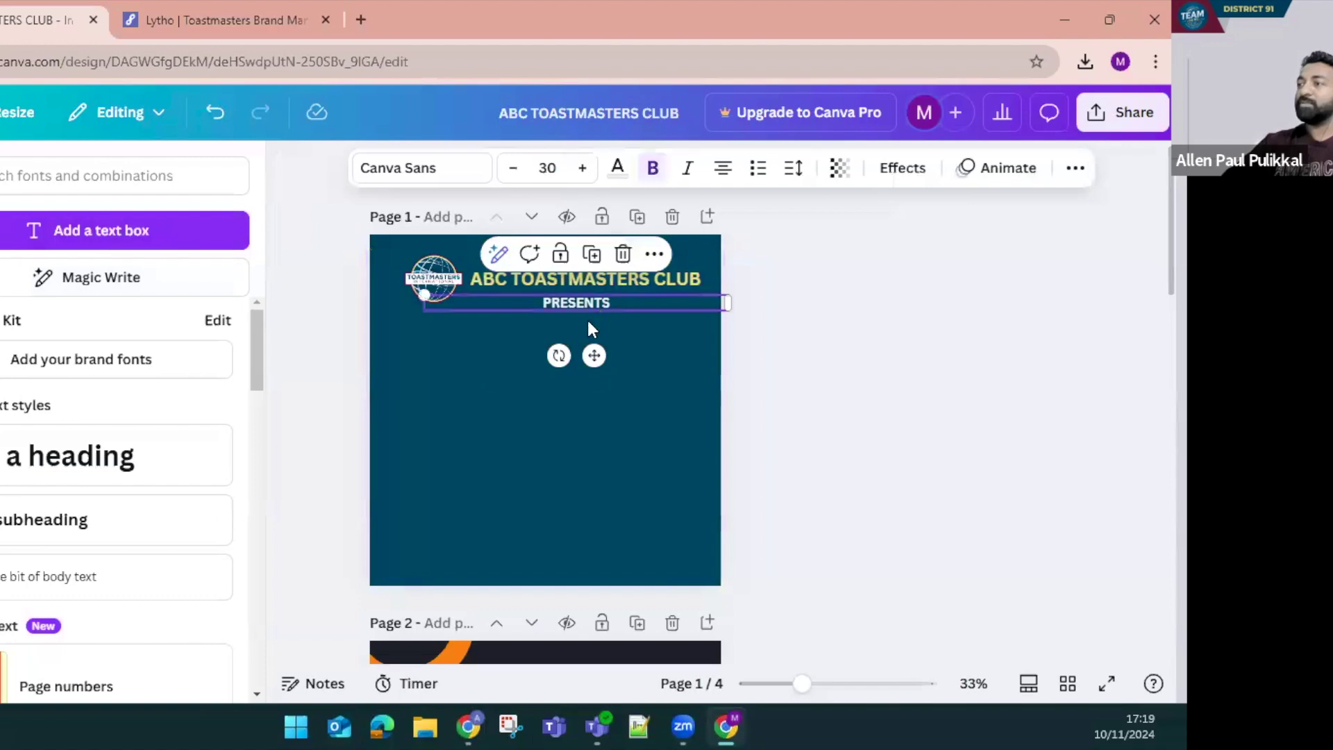
pyautogui.moveTo(586, 307); pyautogui.dragTo(528, 364)
pyautogui.doubleClick(527, 367)
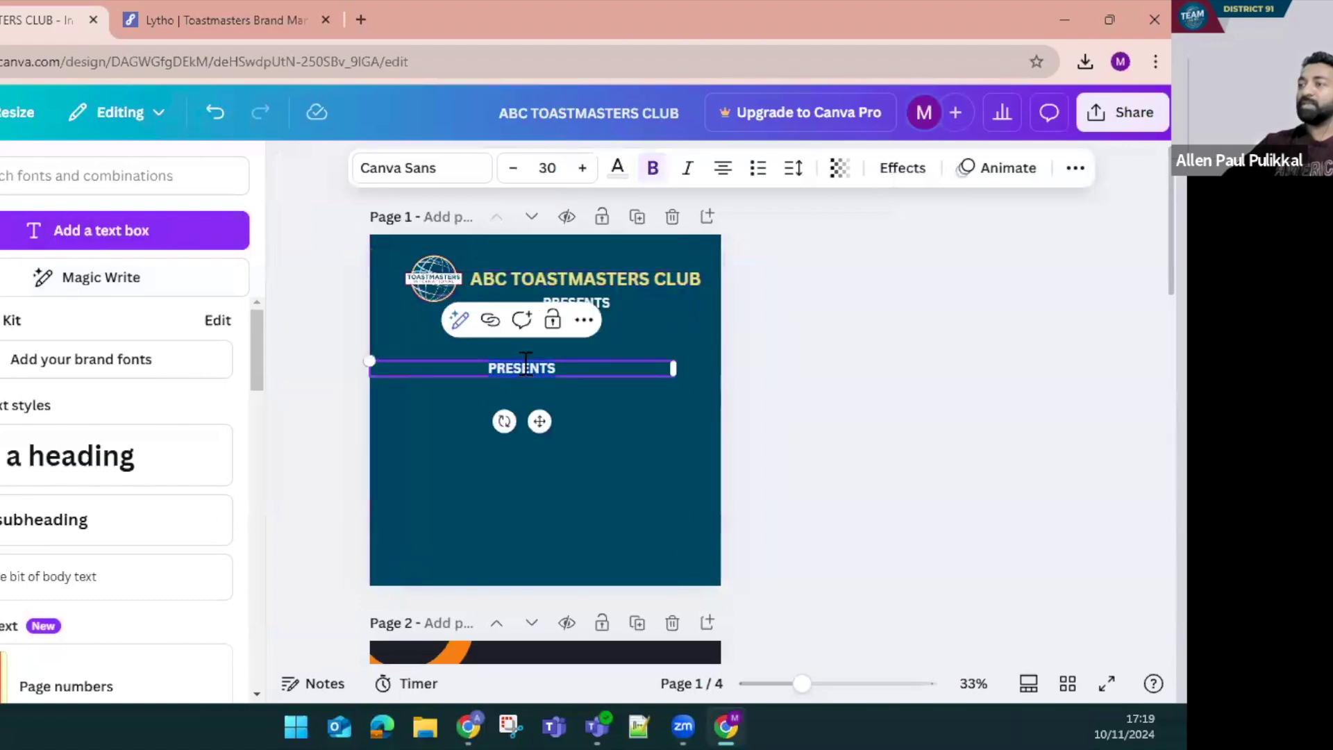
pyautogui.write('tHEME')
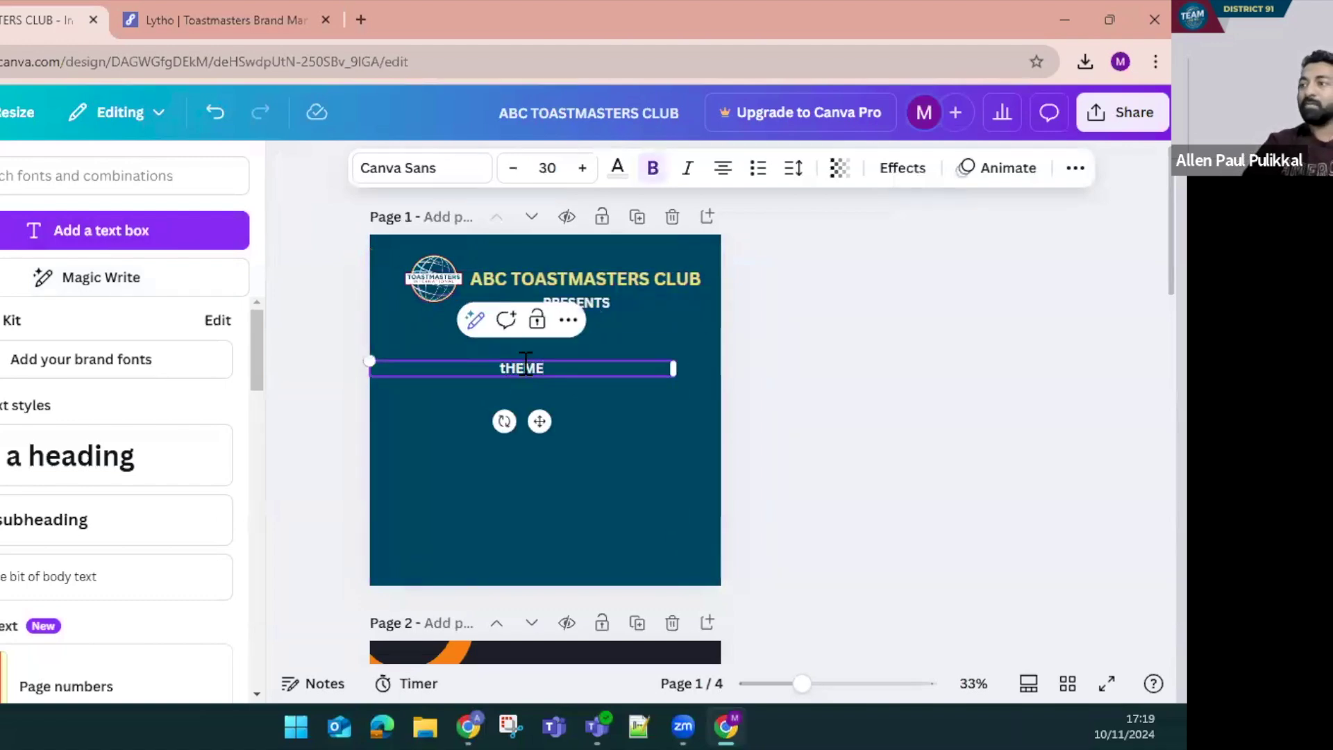
pyautogui.press('BackSpace')
pyautogui.press('BackSpace')
pyautogui.press('BackSpace')
pyautogui.press('BackSpace')
pyautogui.write('HEMED MEETING')
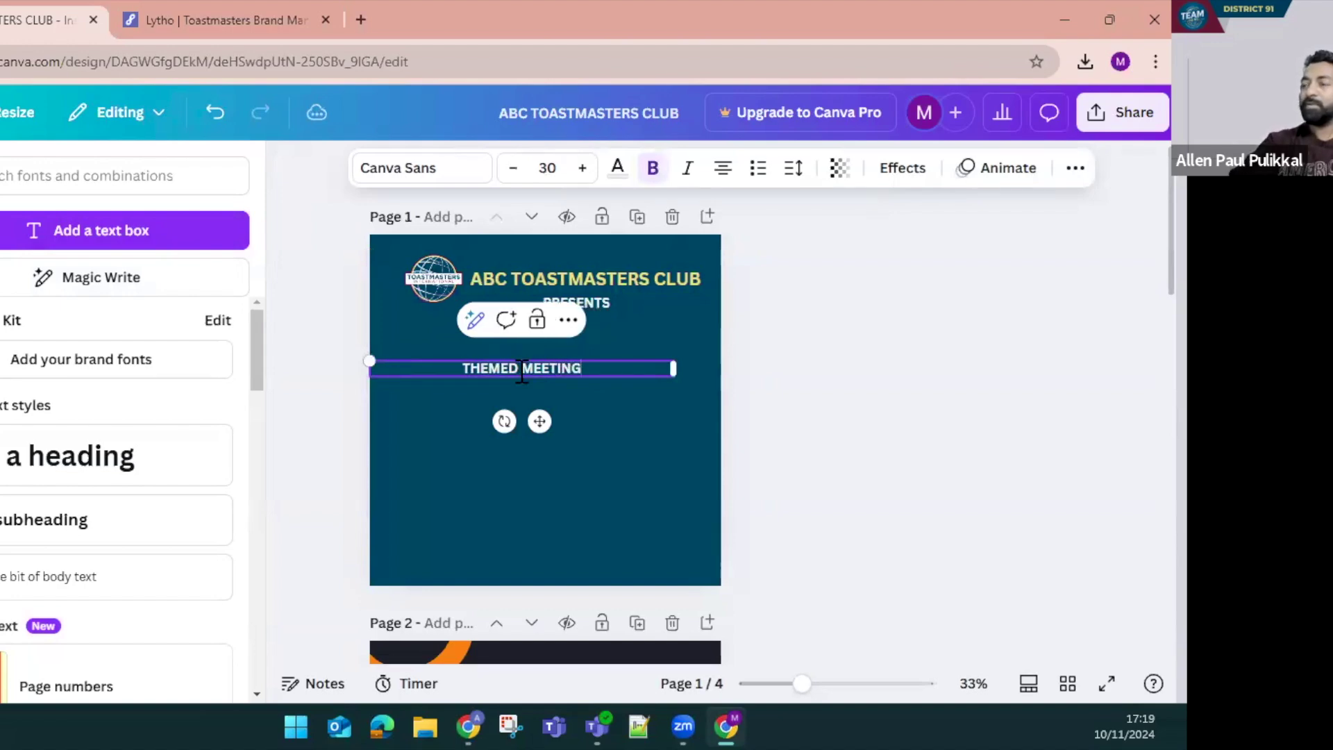
pyautogui.click(621, 426)
pyautogui.moveTo(541, 374); pyautogui.dragTo(559, 343)
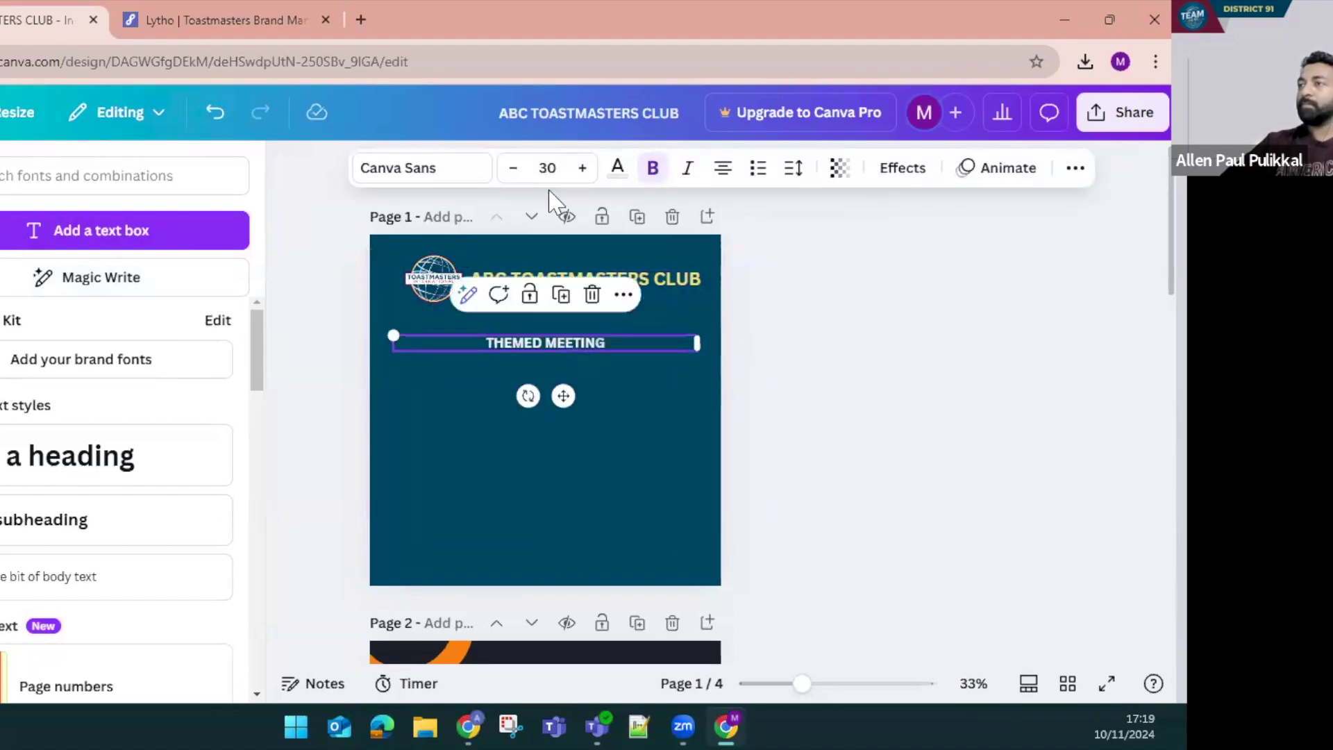
# Enlarge THEMED MEETING to font size 63 and nudge it slightly upward
pyautogui.click(581, 168)
pyautogui.click(581, 168)
pyautogui.click(581, 168)
pyautogui.click(581, 169)
pyautogui.click(581, 169)
pyautogui.click(581, 169)
pyautogui.click(581, 168)
pyautogui.click(581, 169)
pyautogui.click(581, 169)
pyautogui.click(581, 168)
pyautogui.click(581, 169)
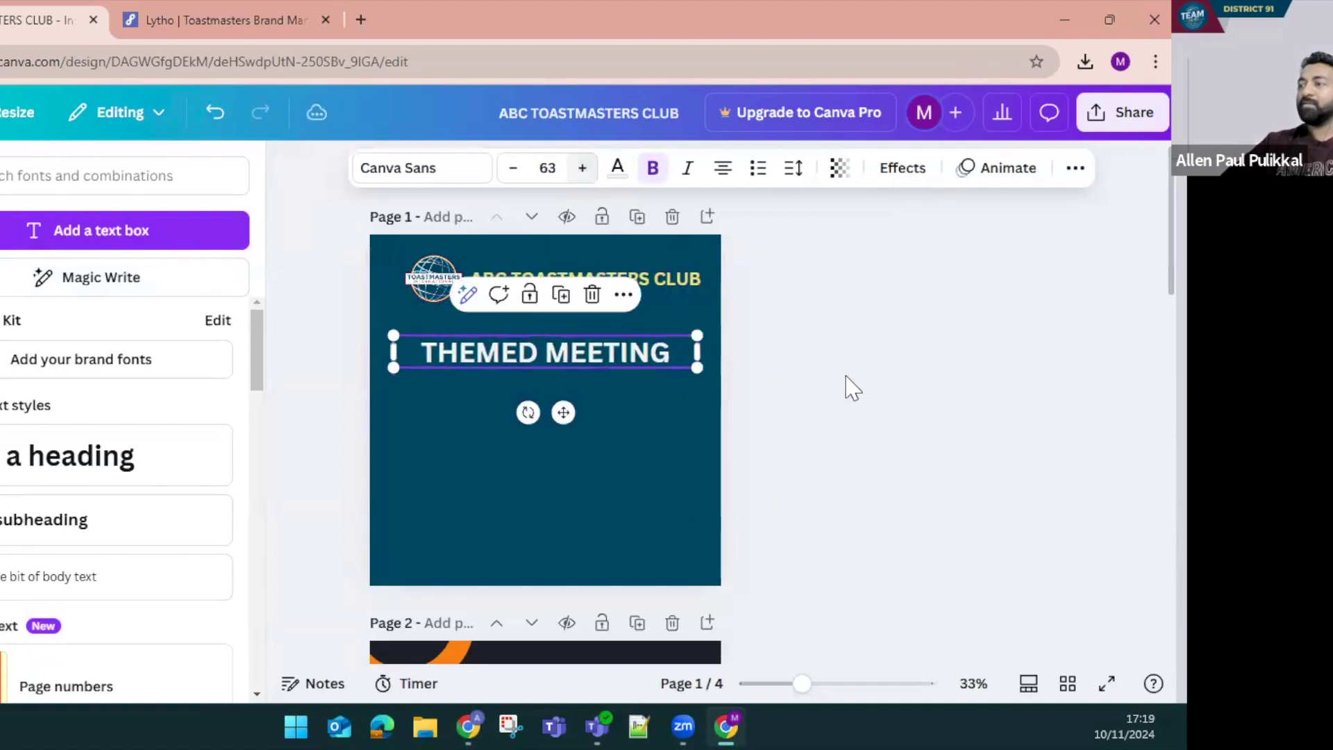
pyautogui.click(778, 380)
pyautogui.moveTo(598, 355); pyautogui.dragTo(595, 348)
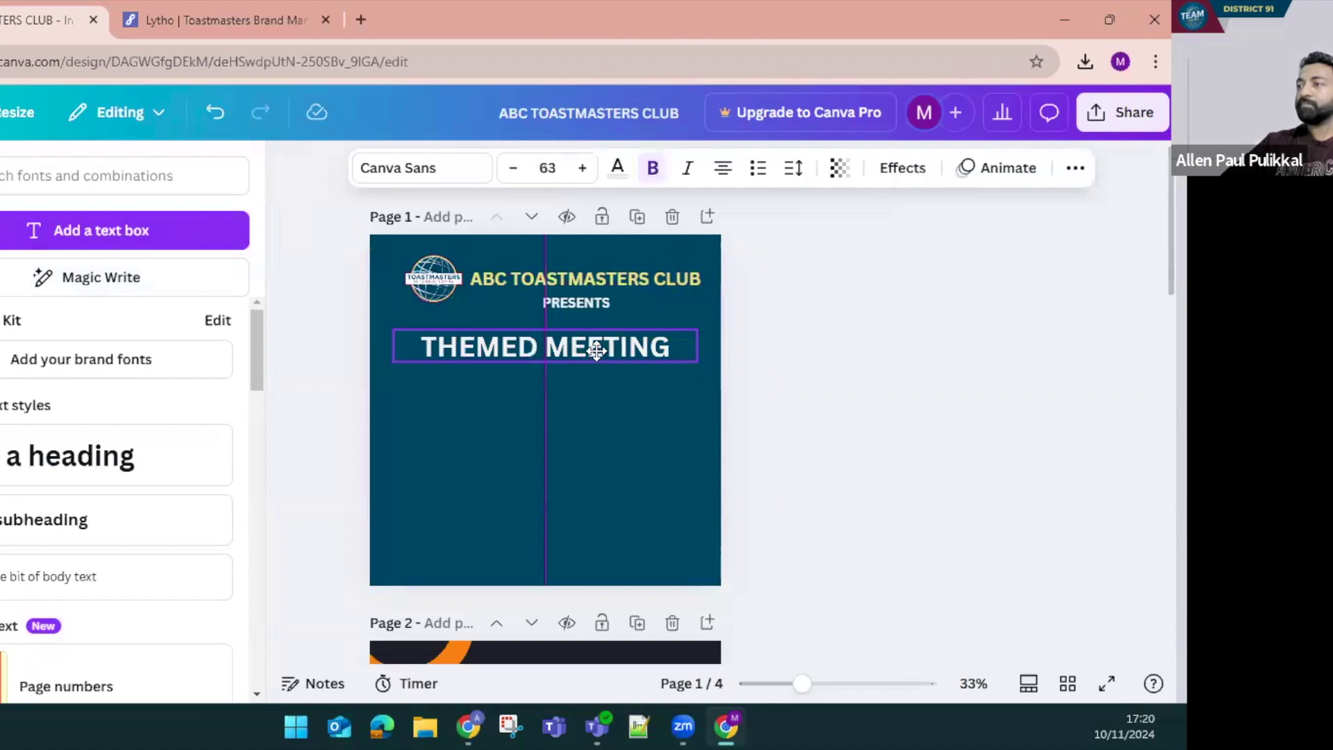
pyautogui.click(917, 452)
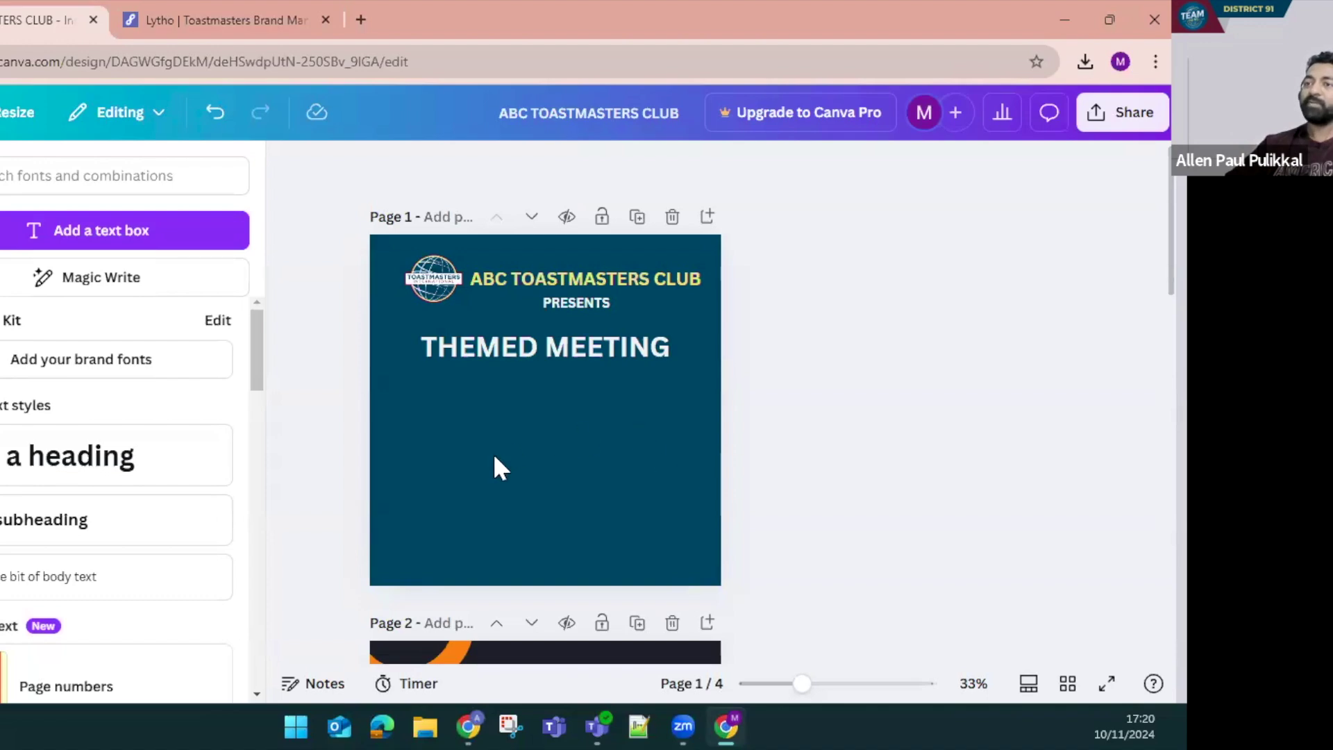
pyautogui.click(434, 706)
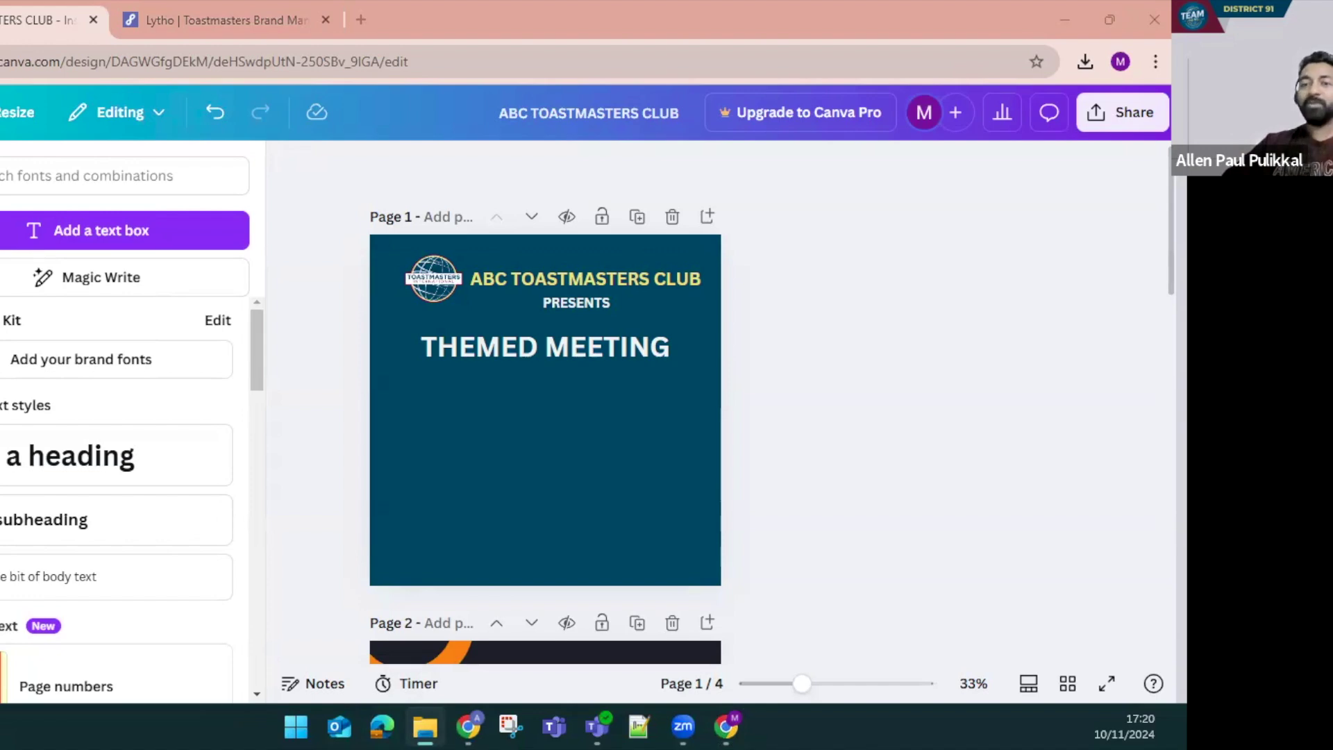
pyautogui.click(360, 22)
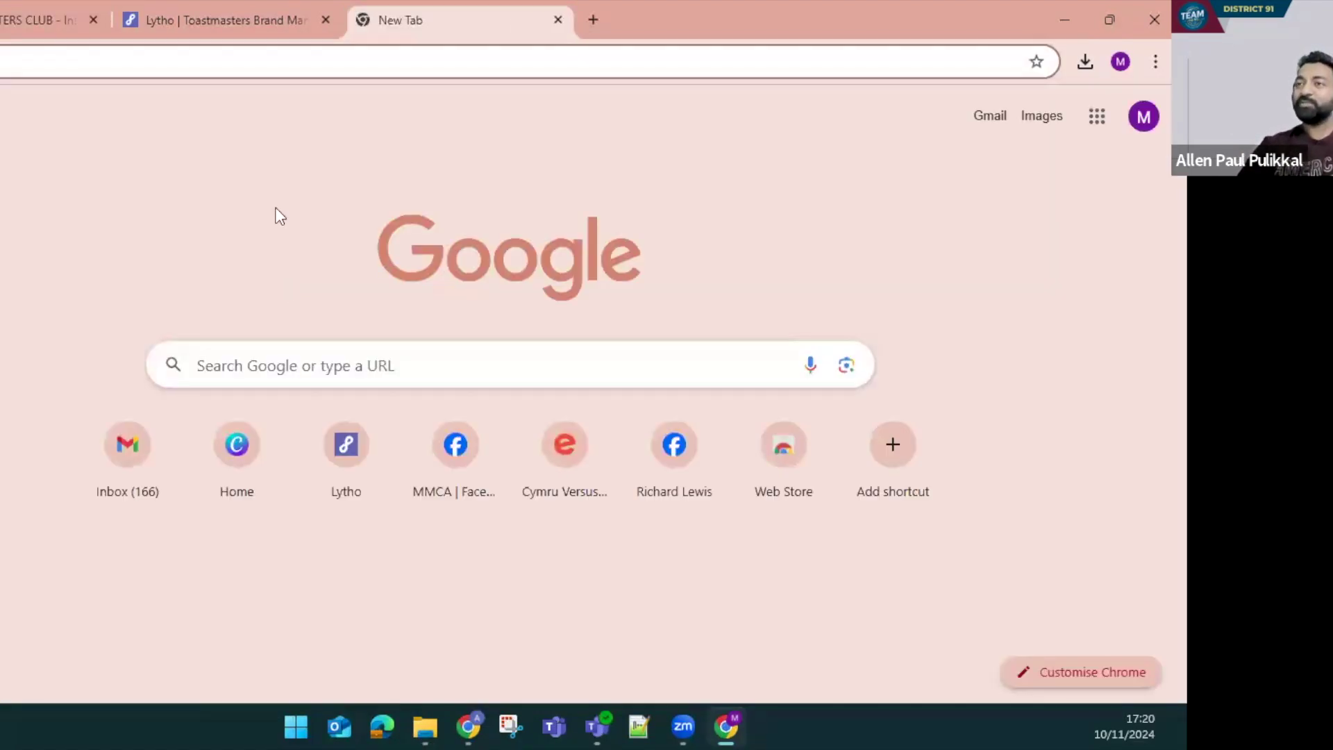
# Load remove.bg in the new Chrome tab, then go back to the Canva design
pyautogui.write('RE')
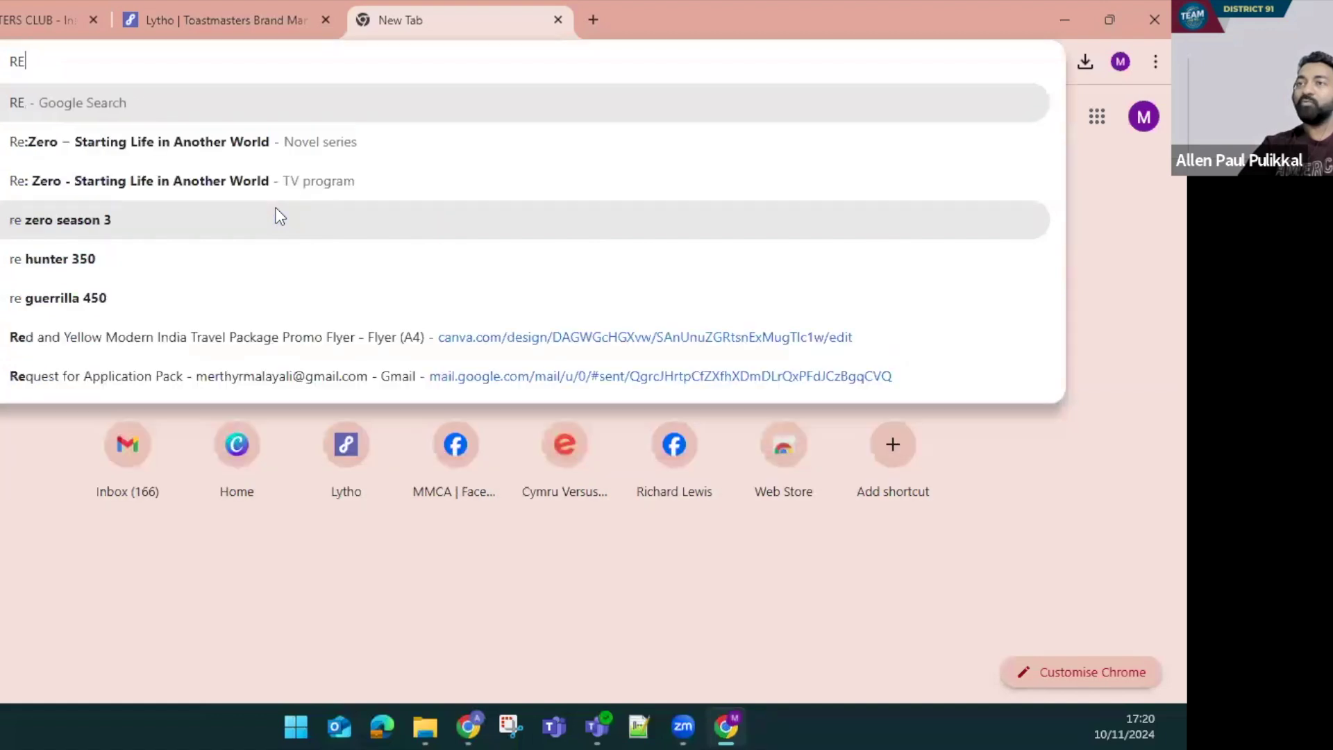
pyautogui.write('move.')
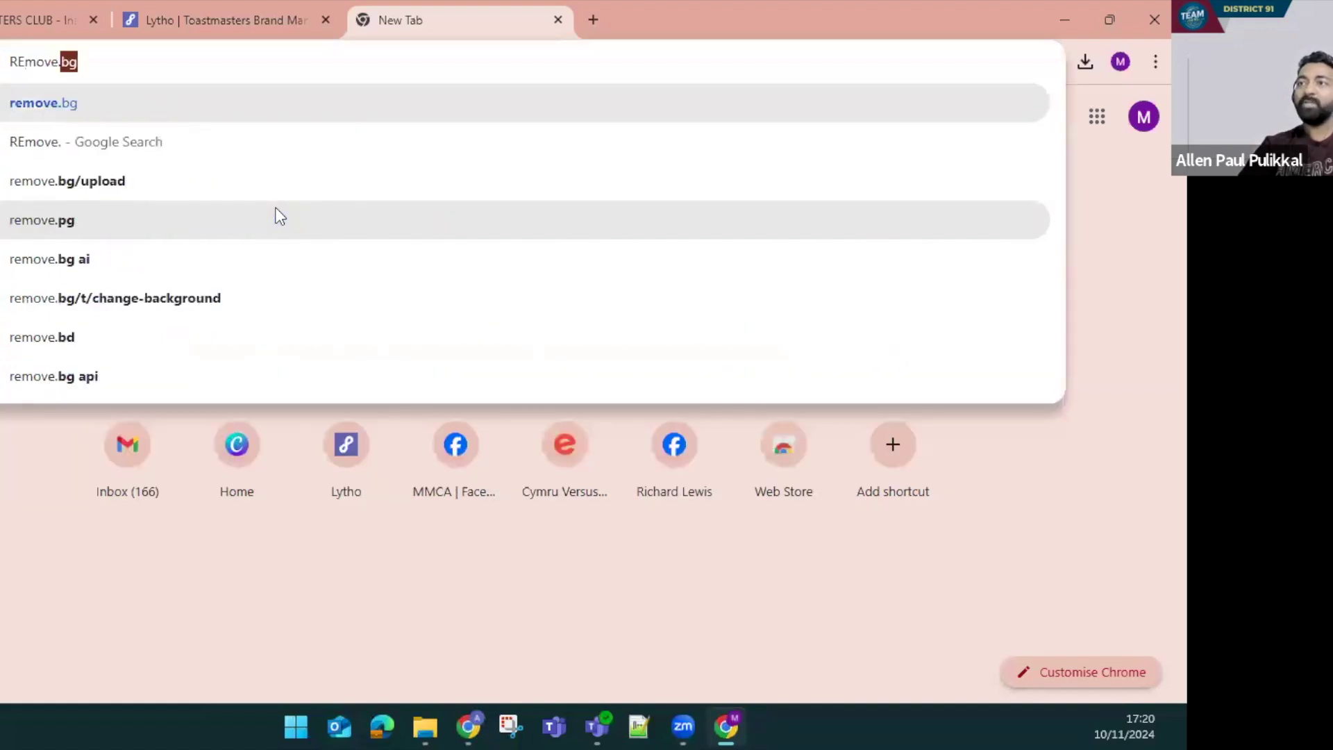
pyautogui.write('bg')
pyautogui.hotkey('ctrl', 'a')
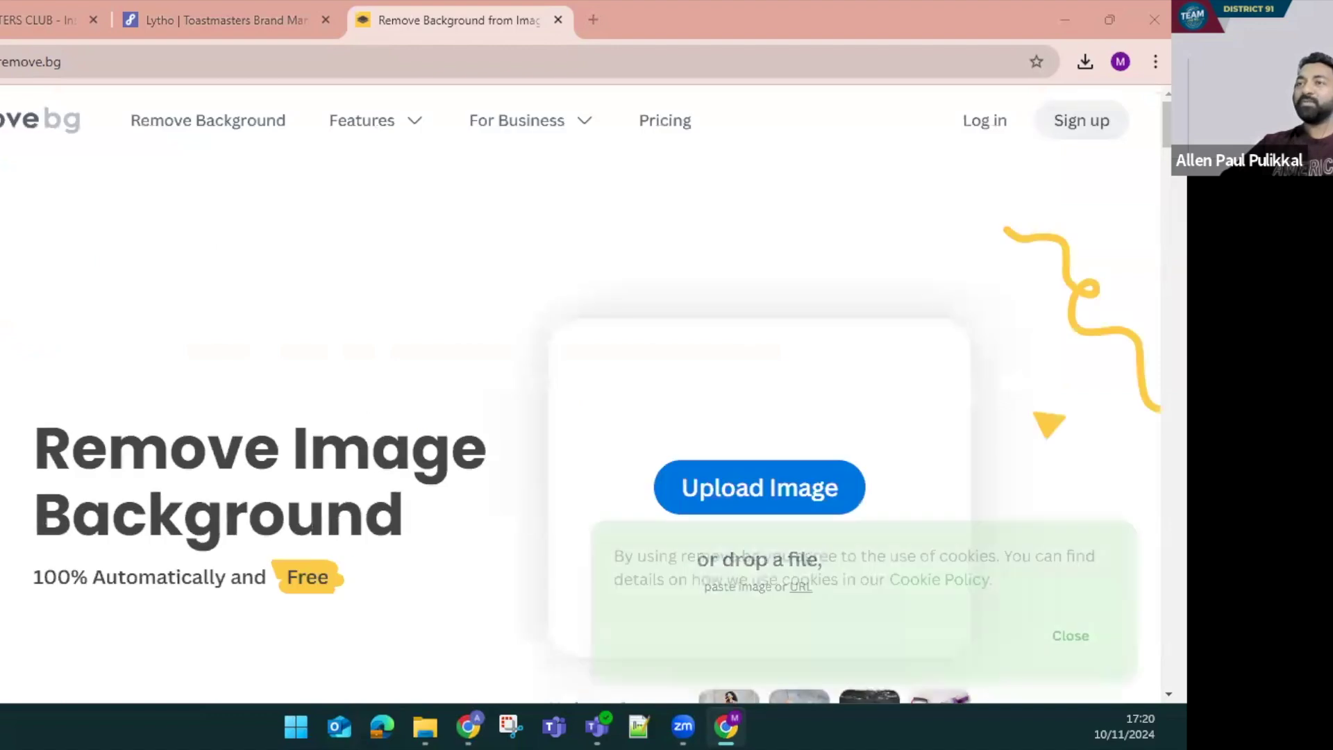
pyautogui.click(104, 61)
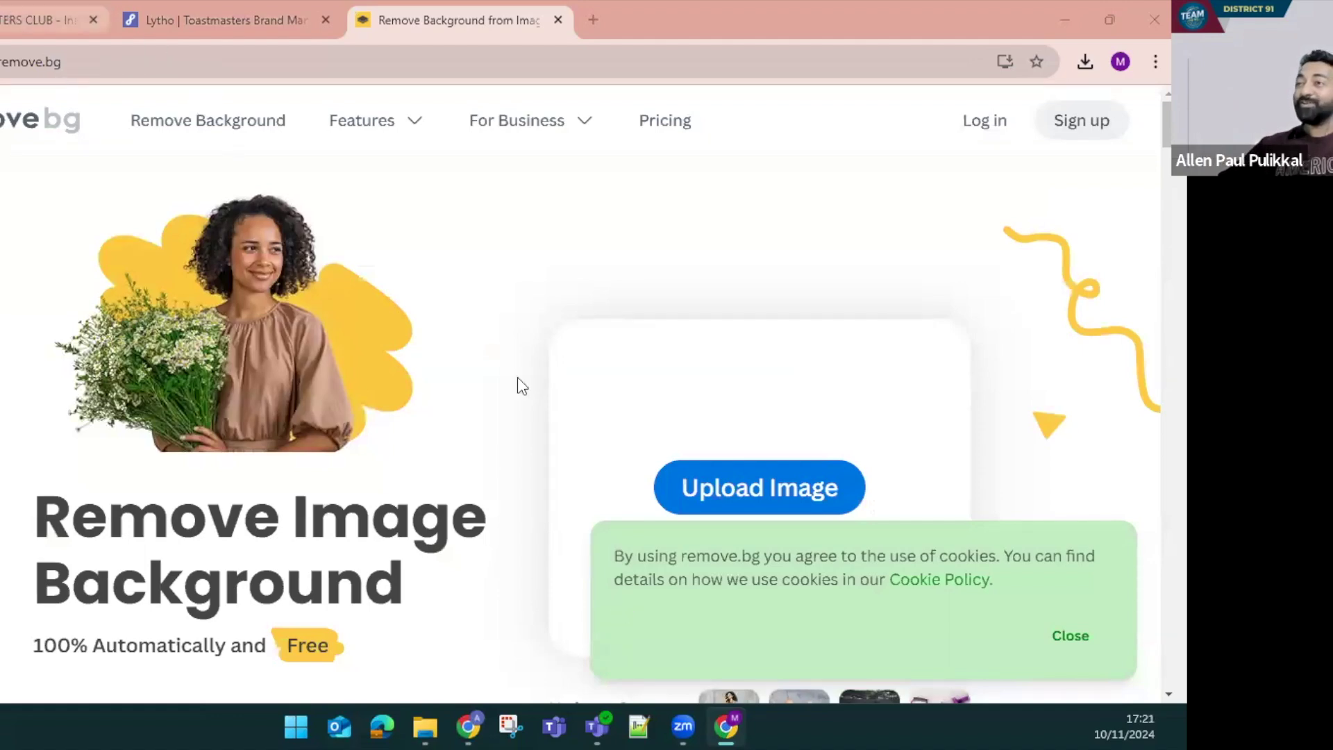
pyautogui.hotkey('ctrl', '1')
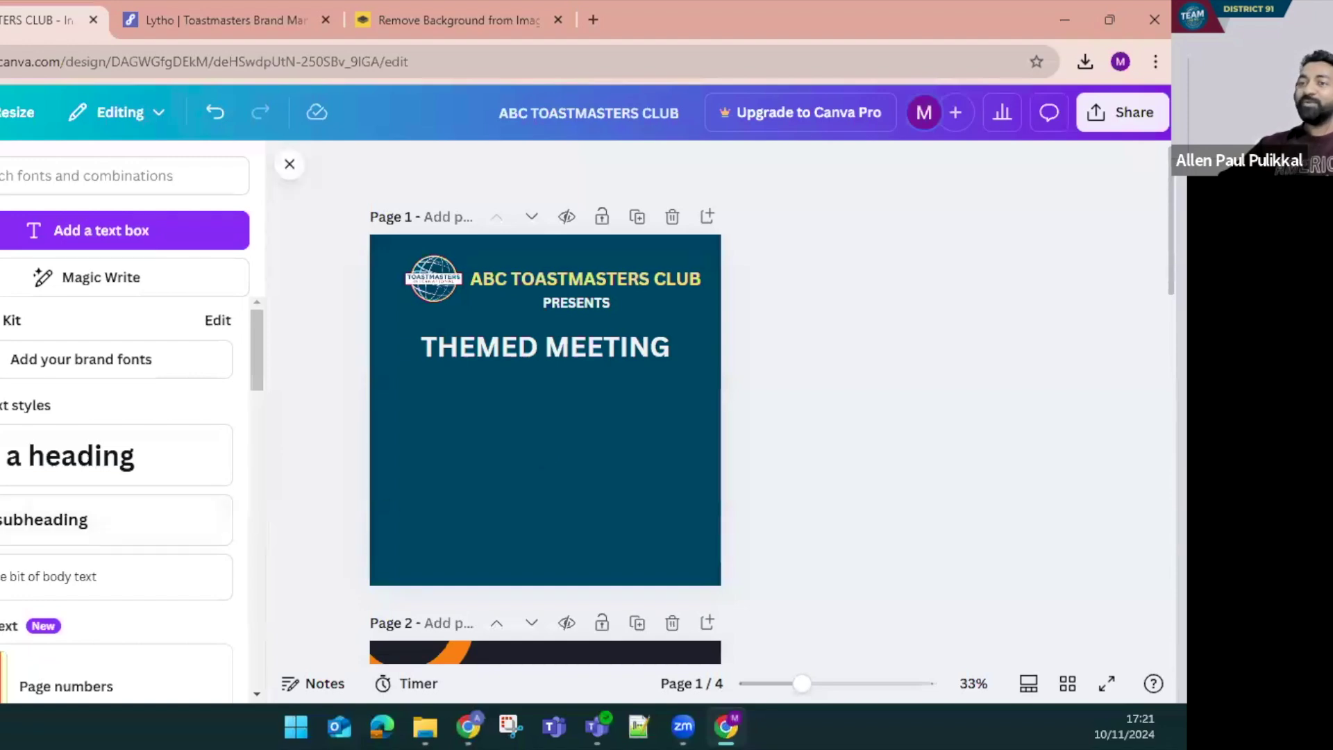
# Upload the speaker's photo from Downloads and place it below the THEMED MEETING title
pyautogui.click(1, 306)
pyautogui.click(78, 232)
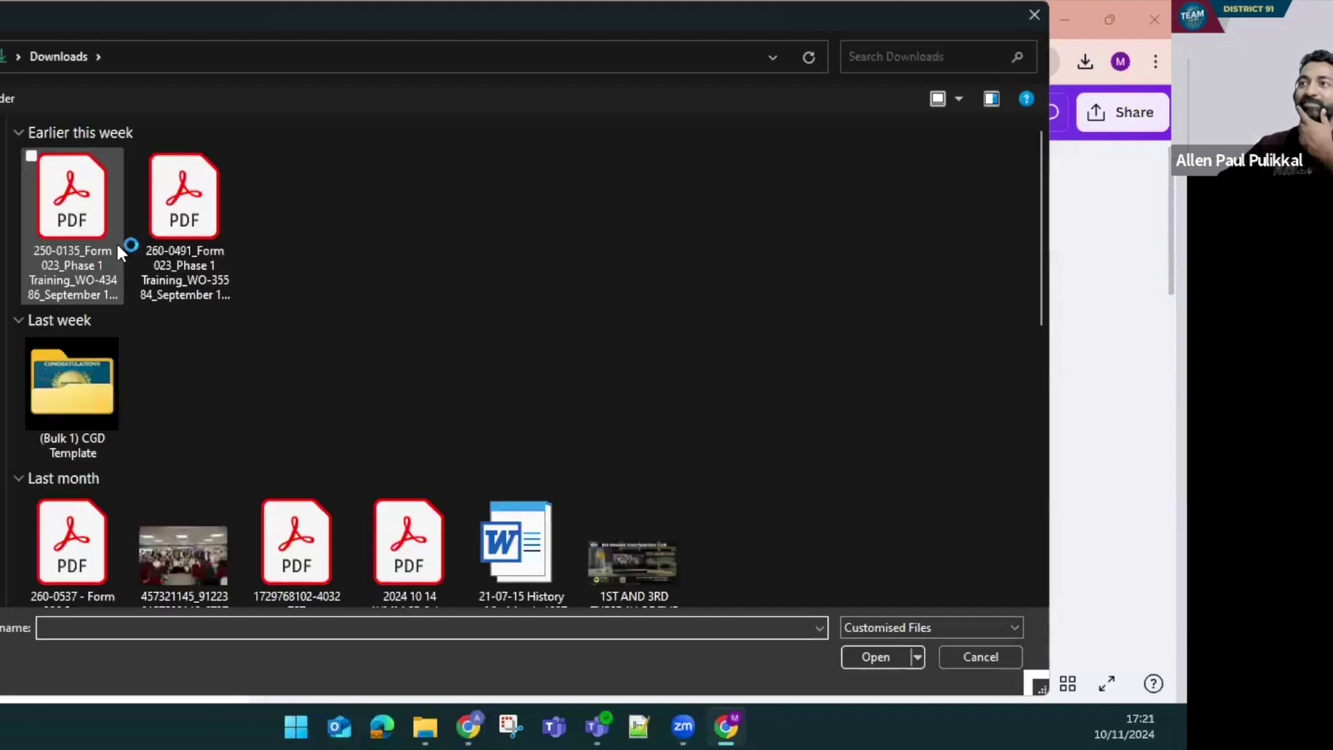
pyautogui.scroll(-10, 250, 415)
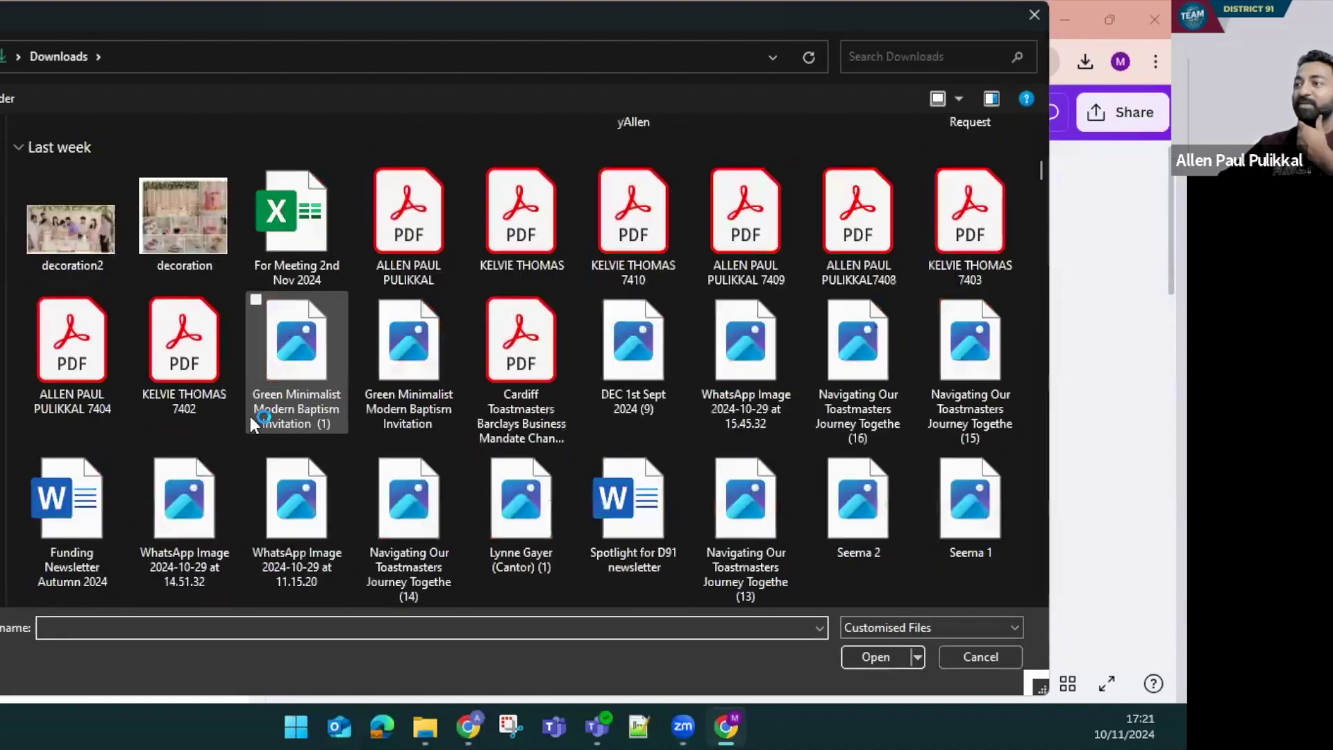
pyautogui.click(828, 500)
pyautogui.doubleClick(828, 500)
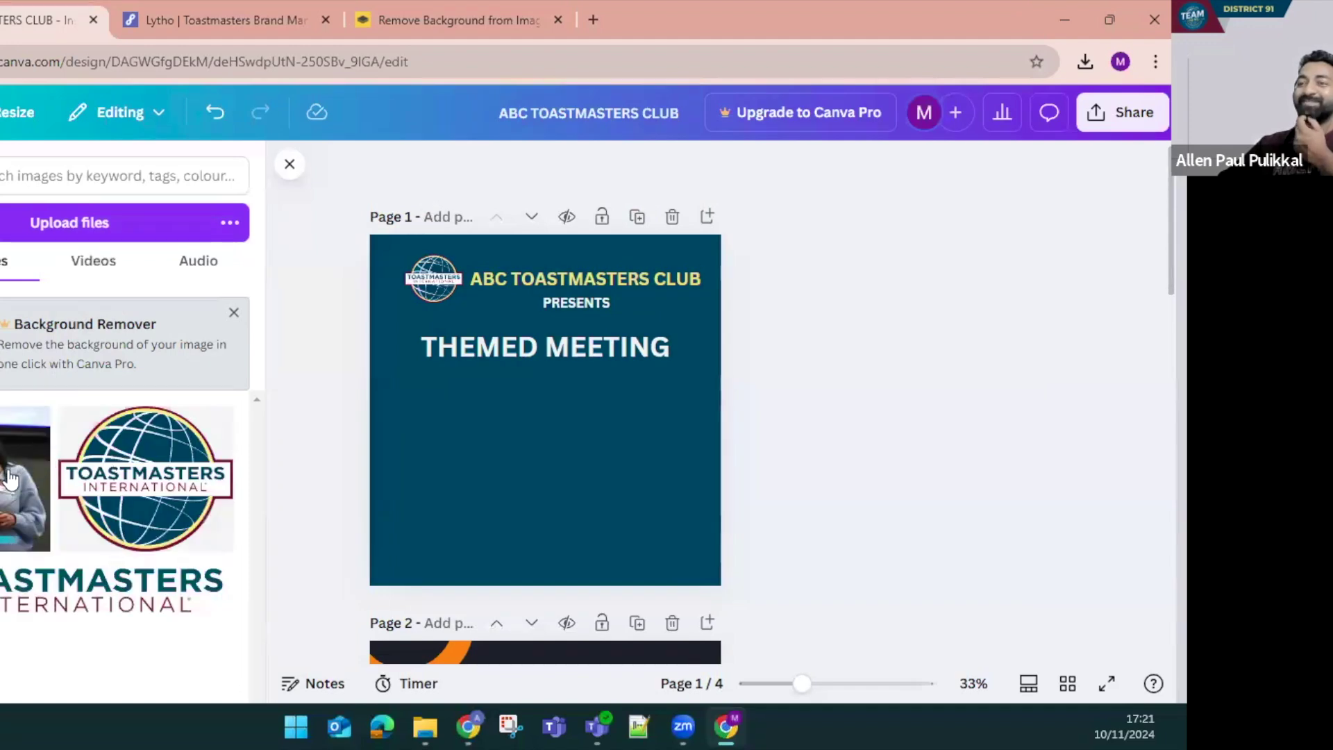
pyautogui.click(26, 465)
pyautogui.moveTo(513, 430); pyautogui.dragTo(522, 504)
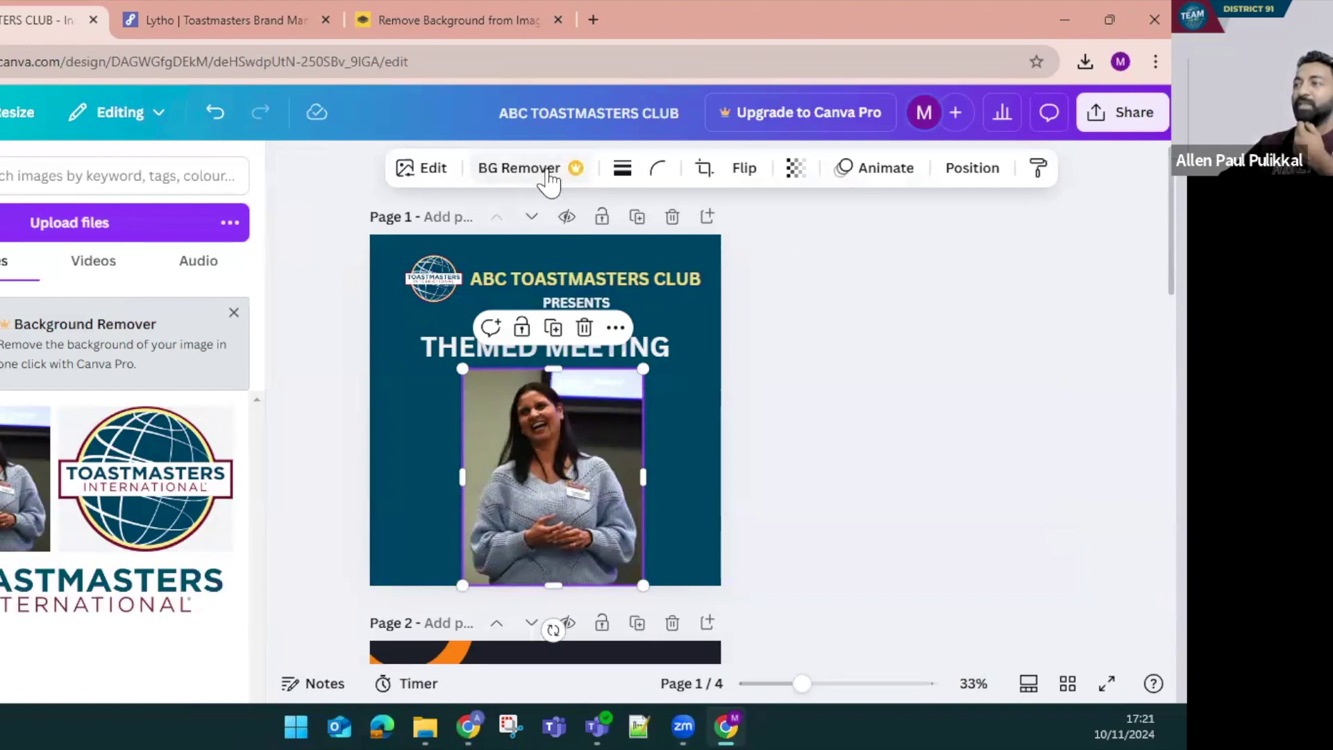
pyautogui.click(767, 411)
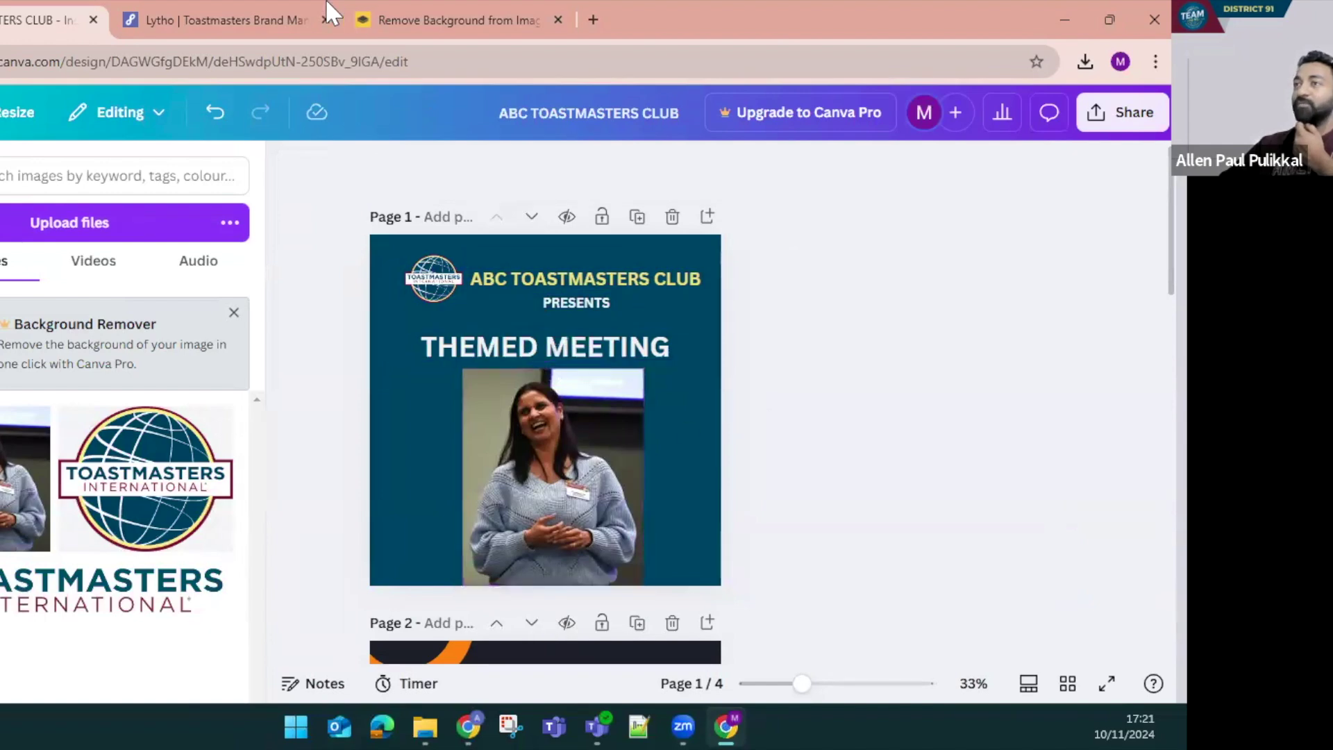
# Upload the speaker's photo to remove.bg and download the background-free 456 × 547 px cut-out PNG
pyautogui.click(445, 19)
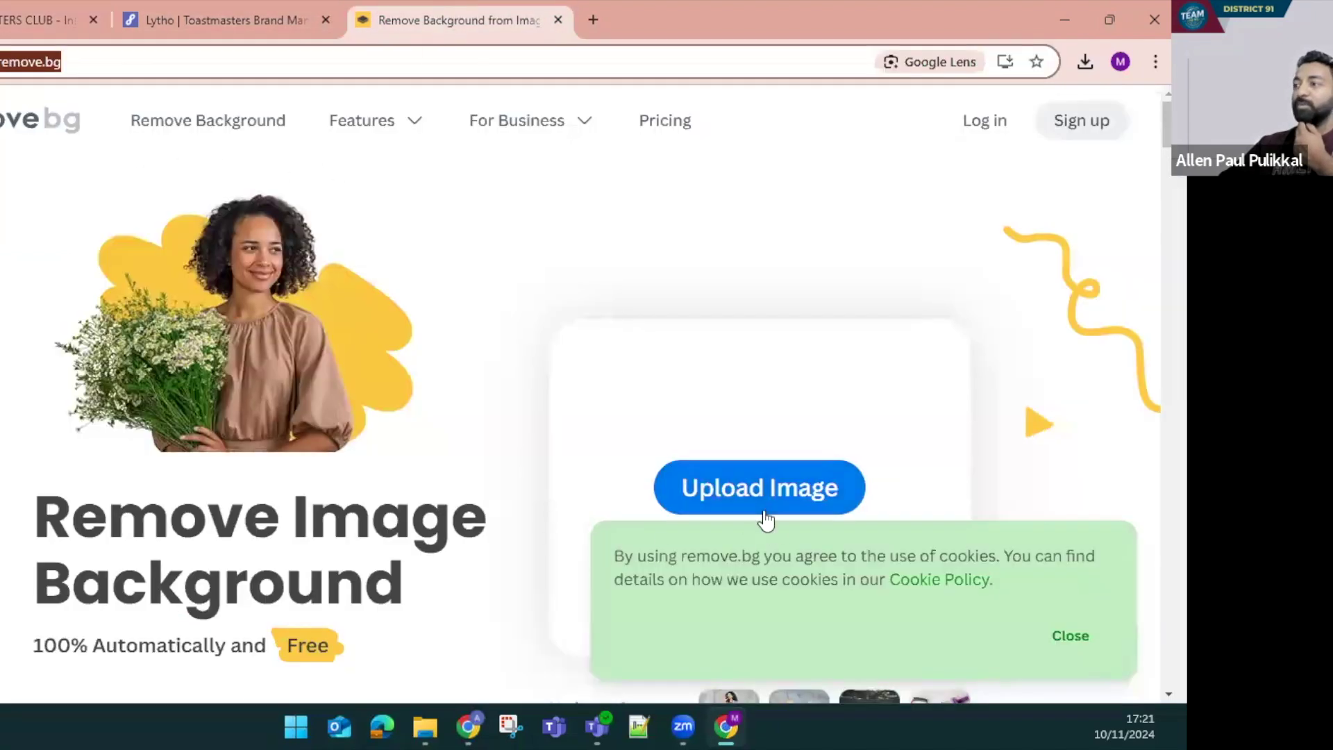
pyautogui.click(763, 513)
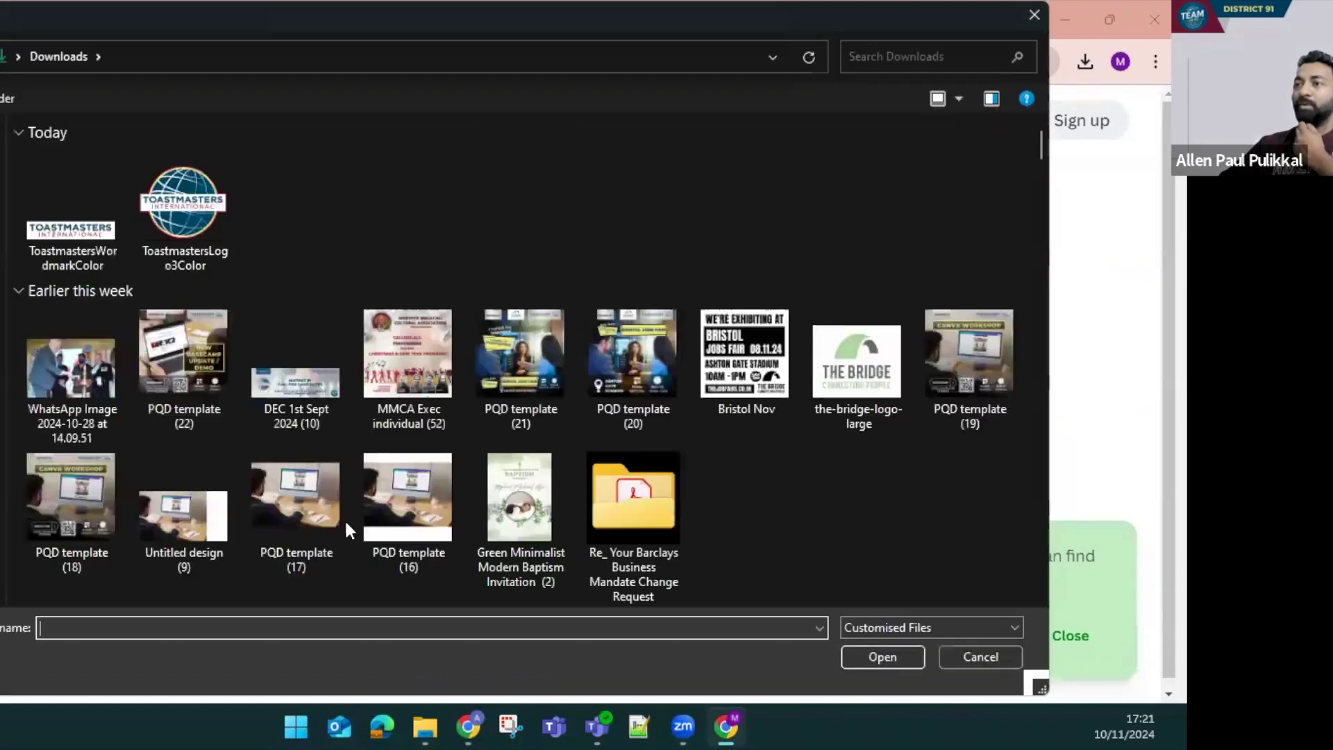
pyautogui.scroll(-6, 457, 519)
pyautogui.doubleClick(509, 347)
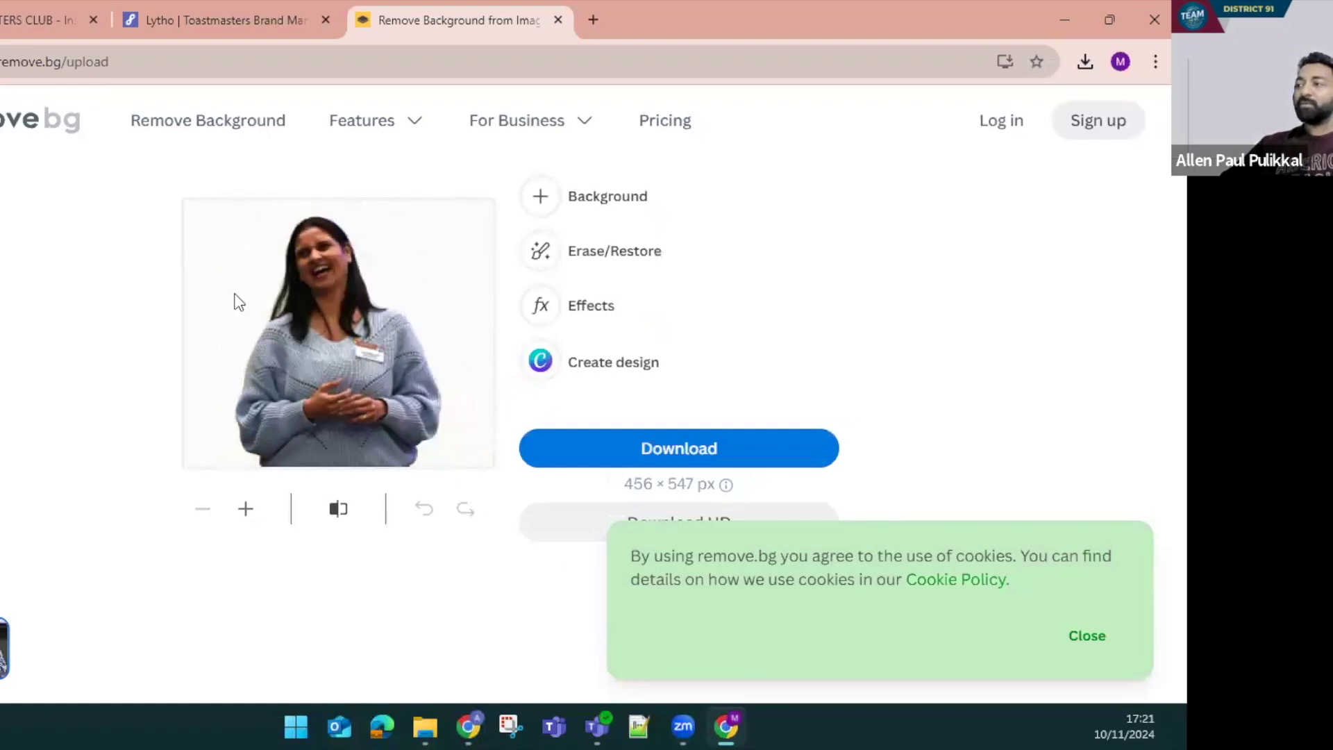
pyautogui.click(628, 450)
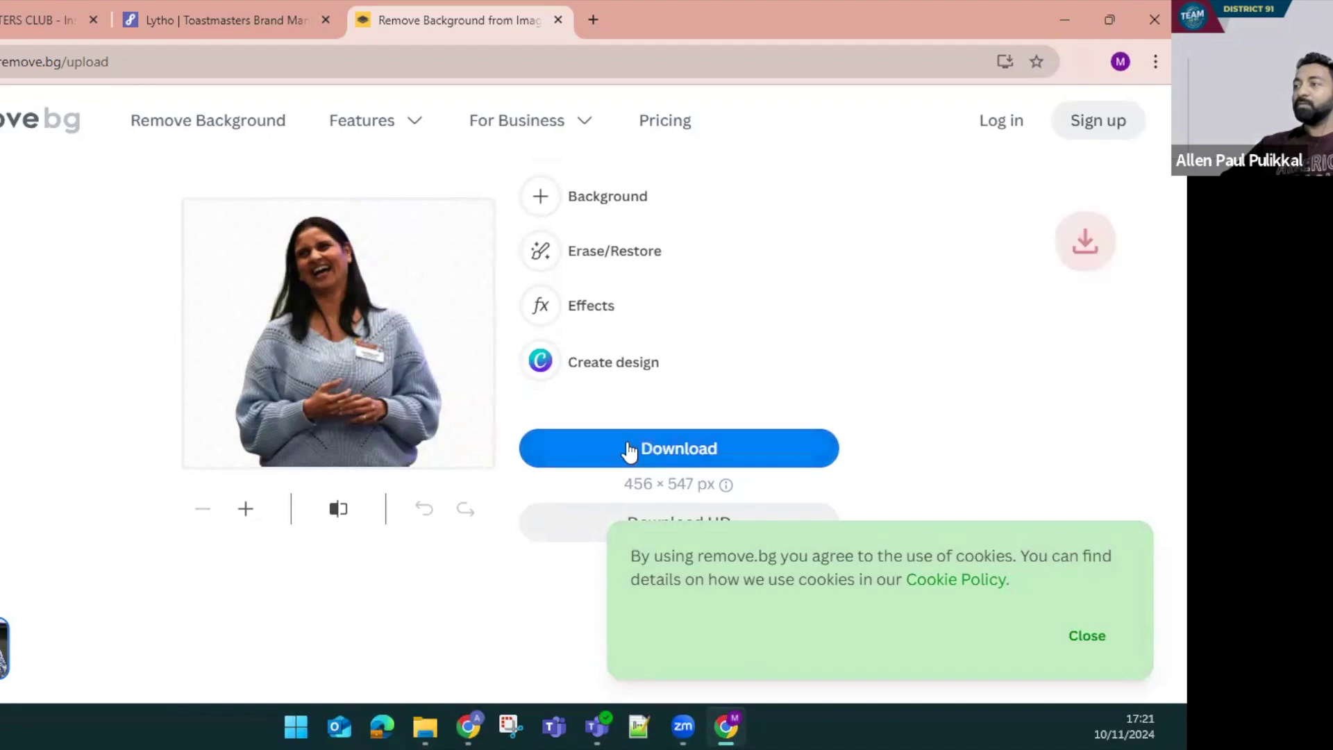
# Try sending the cut-out to Canva via Create design, then return to the Canva editor
pyautogui.click(600, 369)
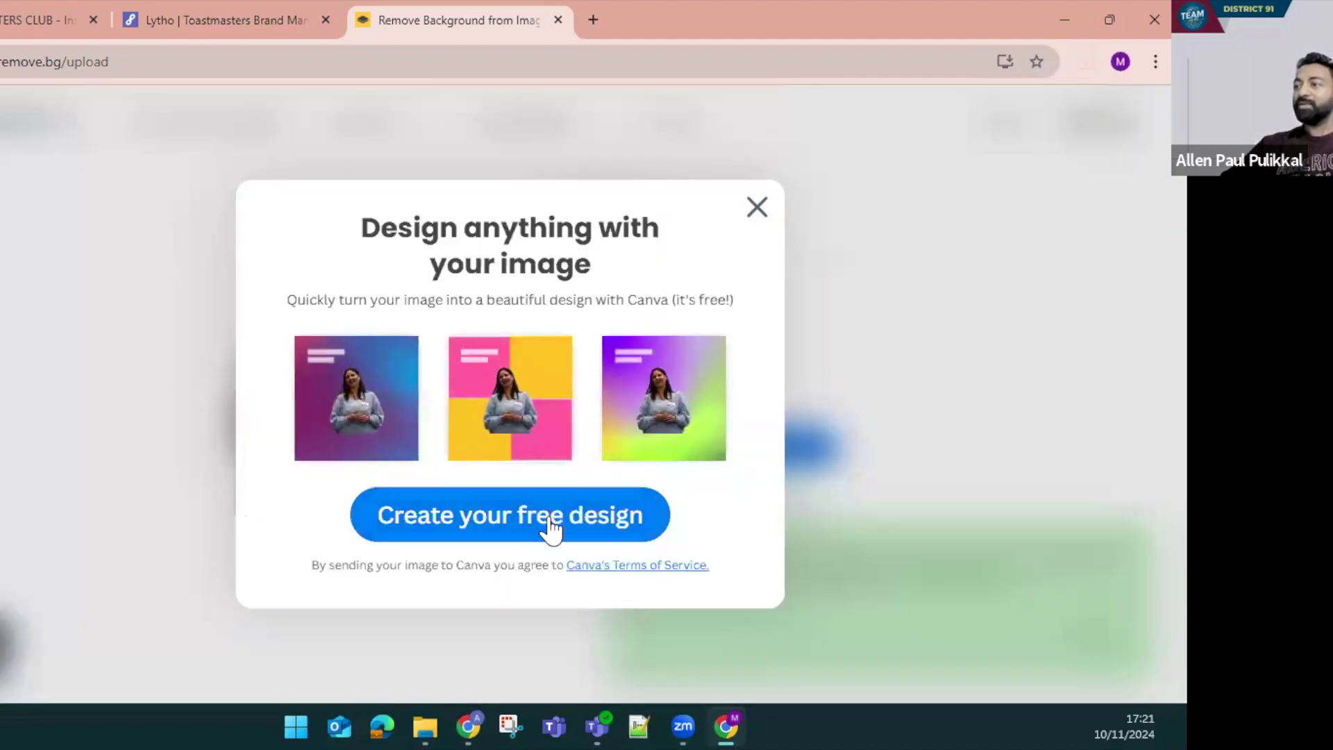
pyautogui.click(589, 514)
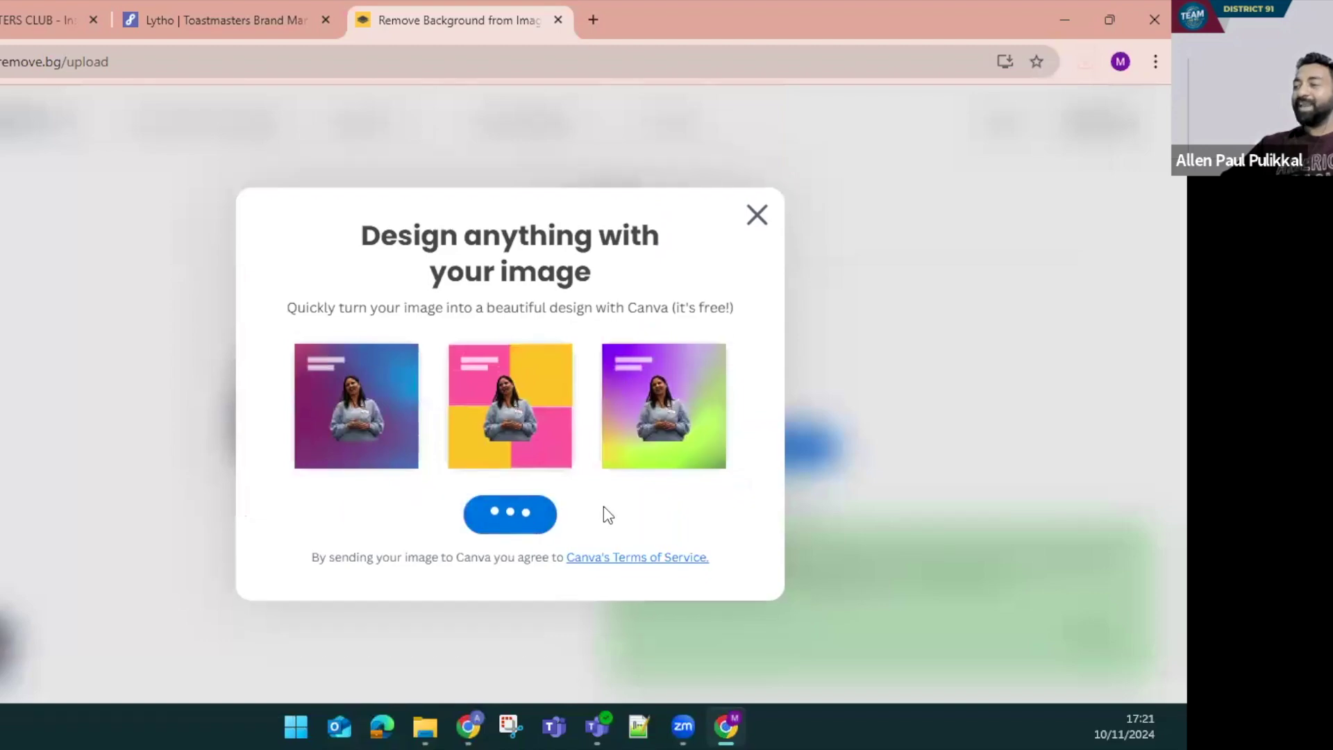
pyautogui.click(42, 19)
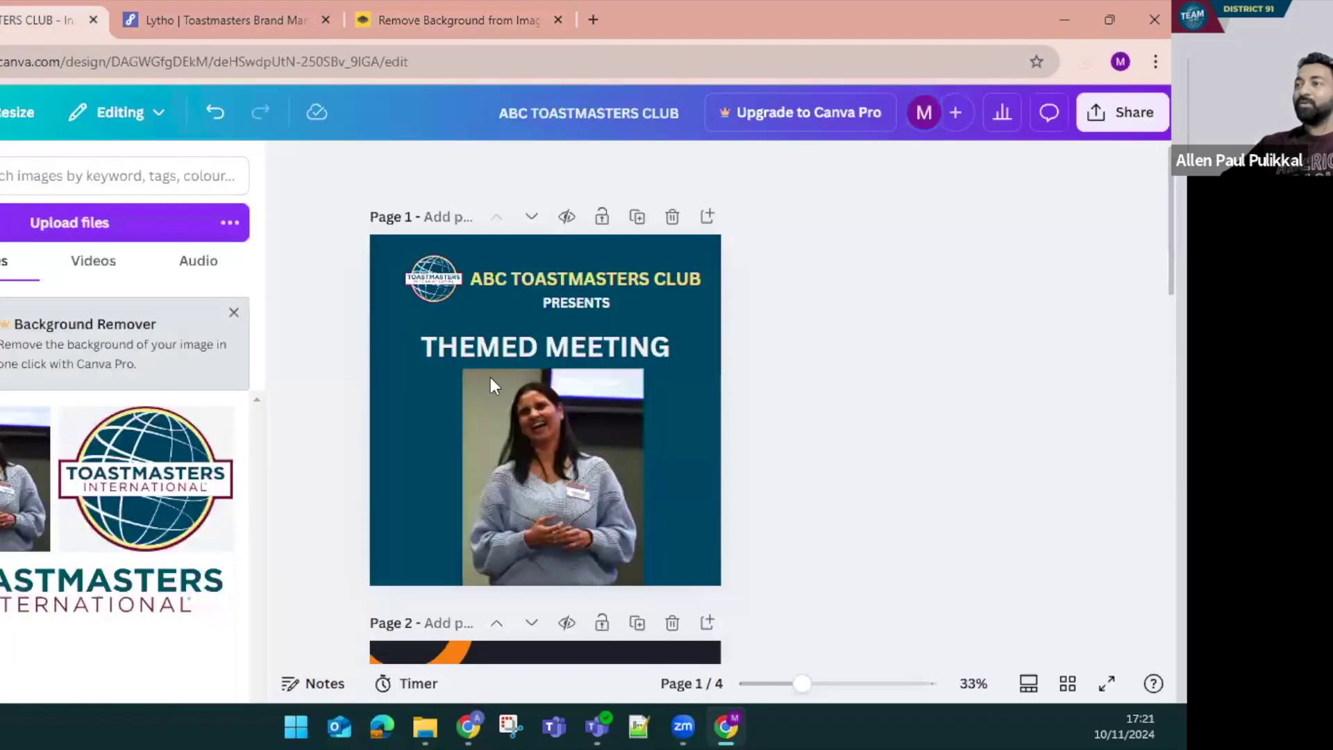
# Upload the cut-out photo, delete the original photo from page 1 and add the cut-out instead
pyautogui.click(73, 226)
pyautogui.click(68, 180)
pyautogui.press('Return')
pyautogui.click(597, 487)
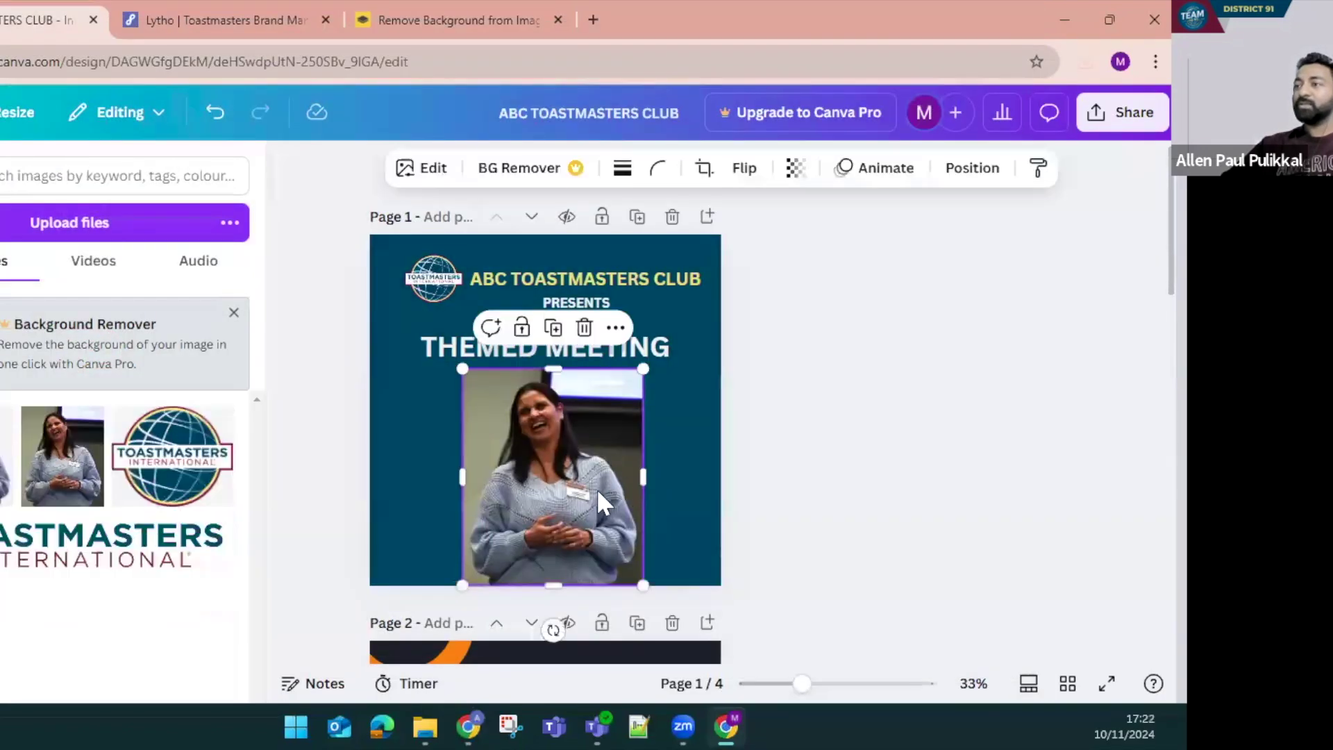
pyautogui.press('Delete')
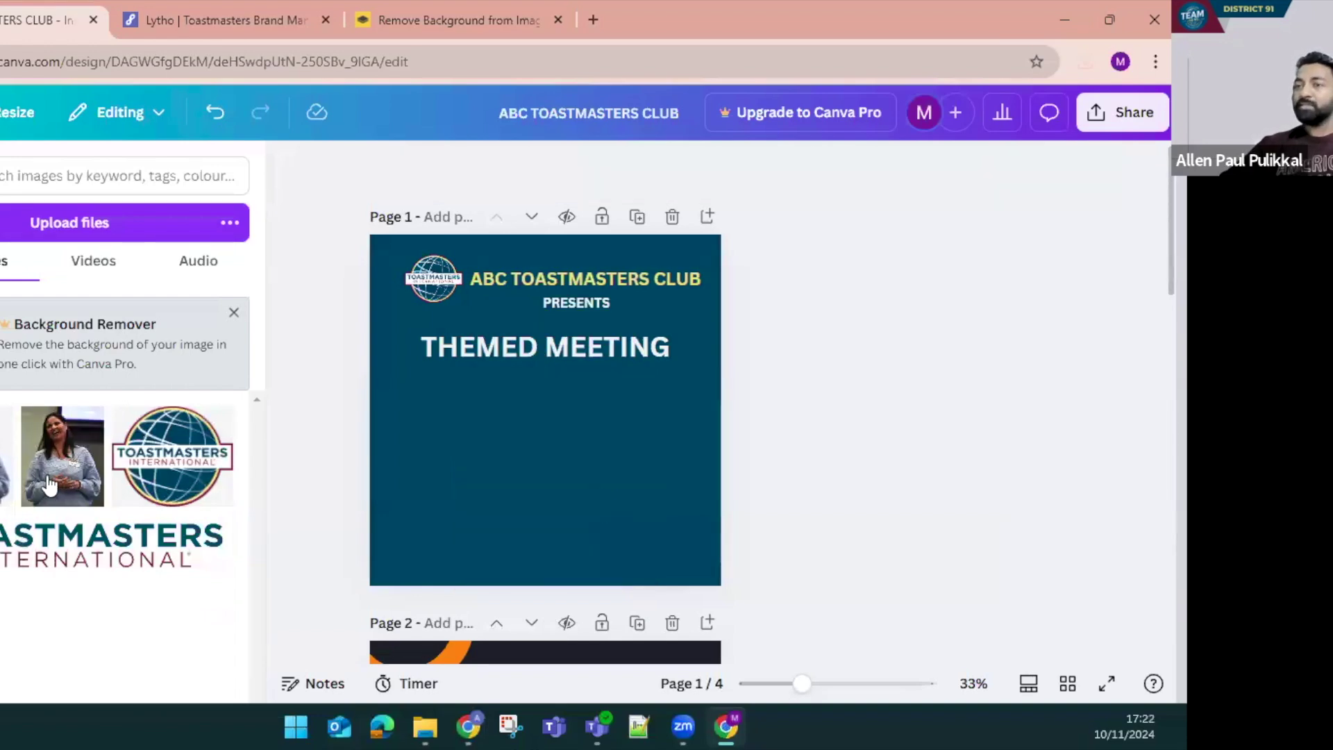
pyautogui.click(63, 456)
# Resize the speaker cut-out and settle it in the page's lower-left, below THEMED MEETING
pyautogui.moveTo(559, 427); pyautogui.dragTo(559, 502)
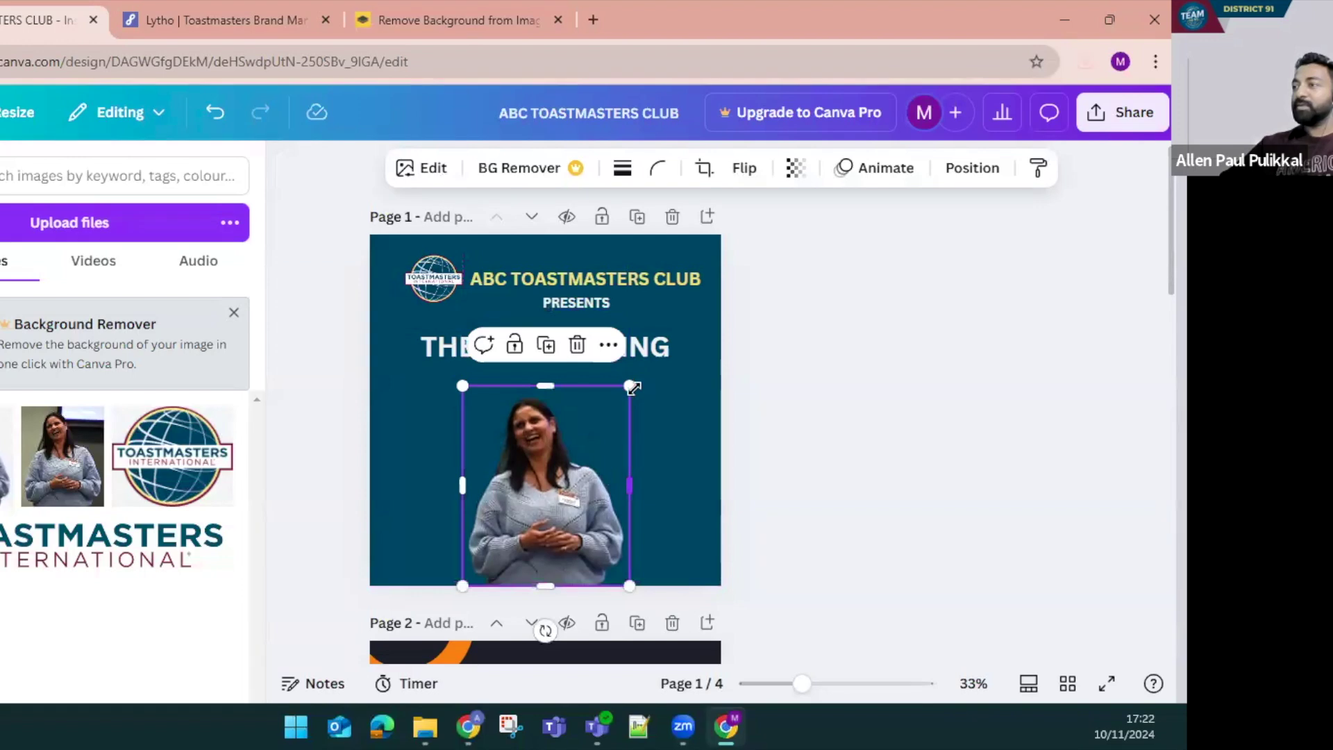
pyautogui.moveTo(656, 371); pyautogui.dragTo(661, 367)
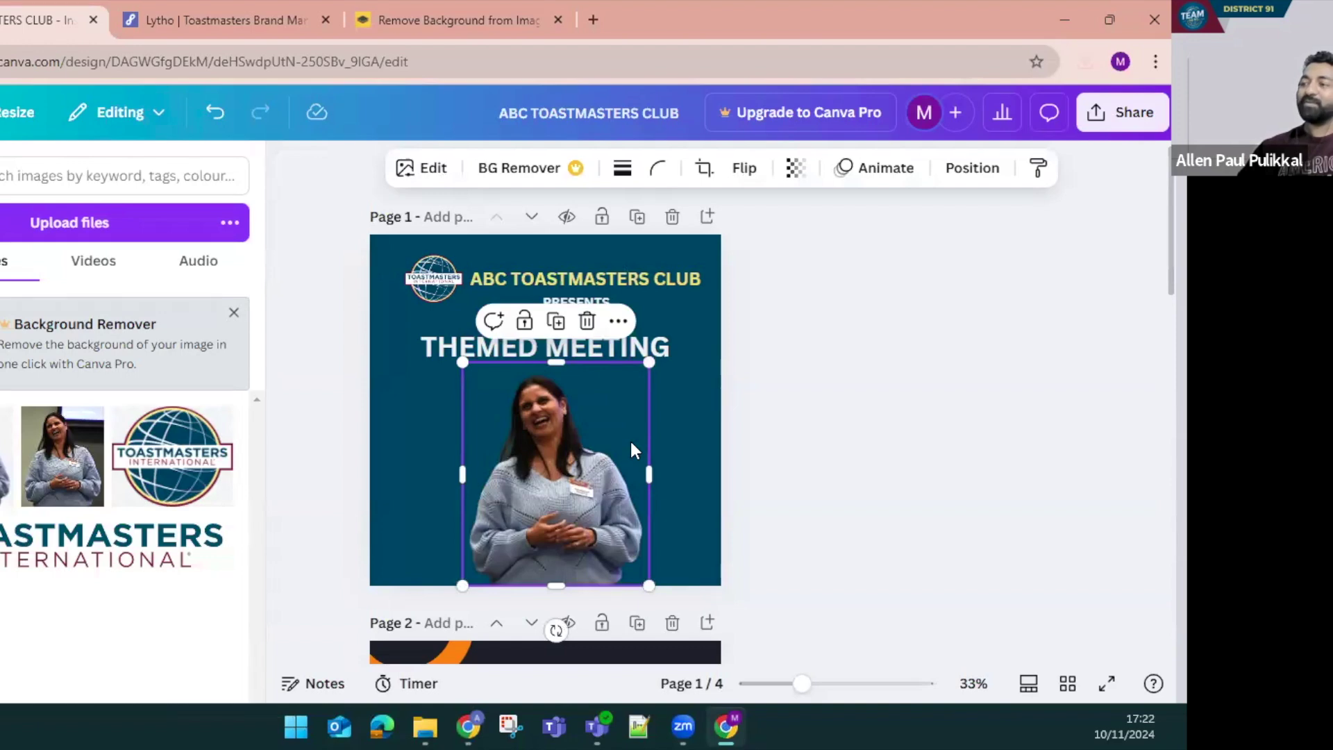
pyautogui.click(842, 418)
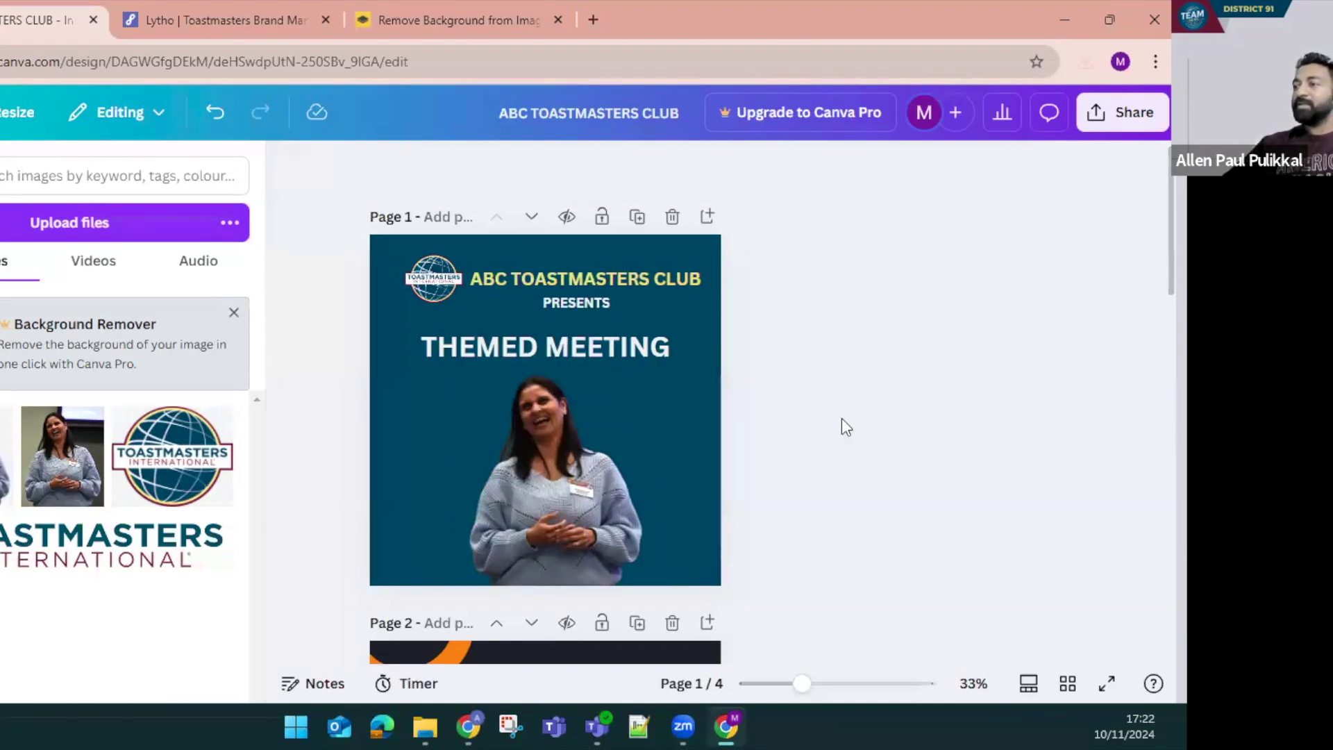
pyautogui.click(558, 478)
pyautogui.moveTo(540, 490); pyautogui.dragTo(536, 491)
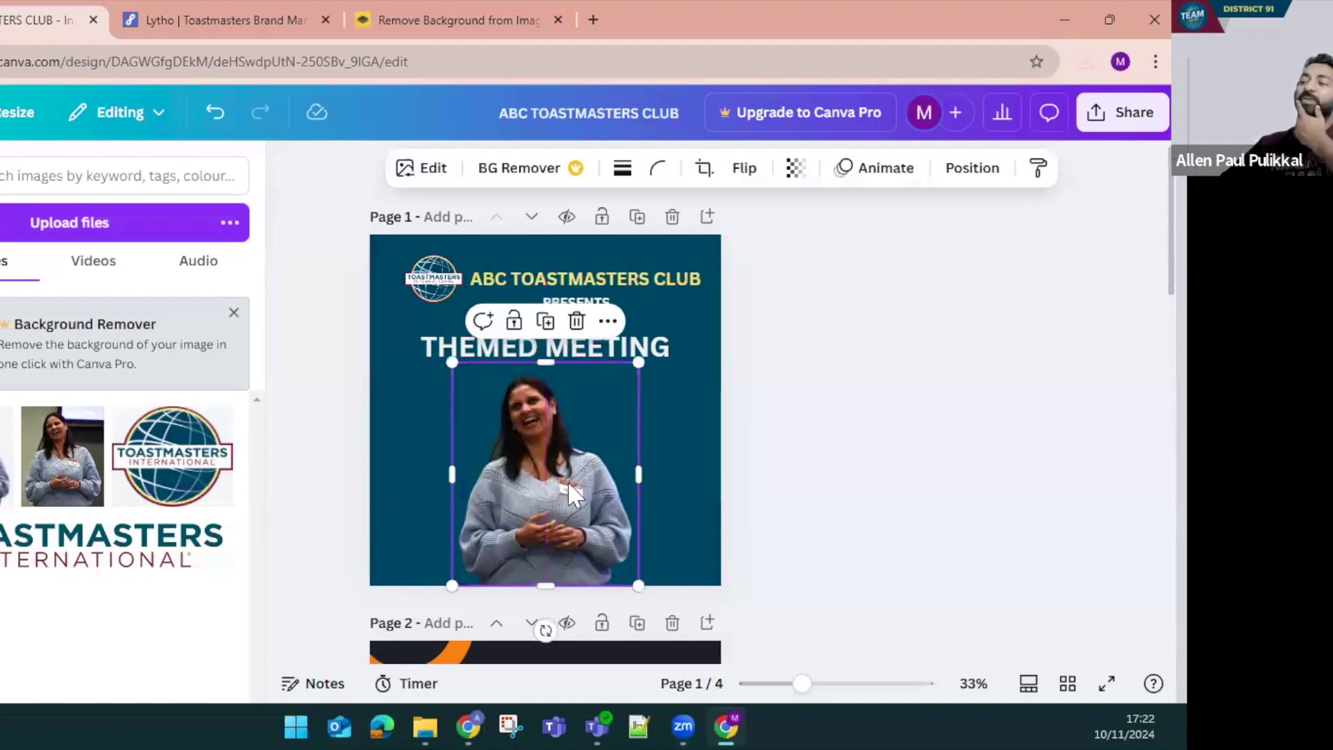
pyautogui.click(813, 486)
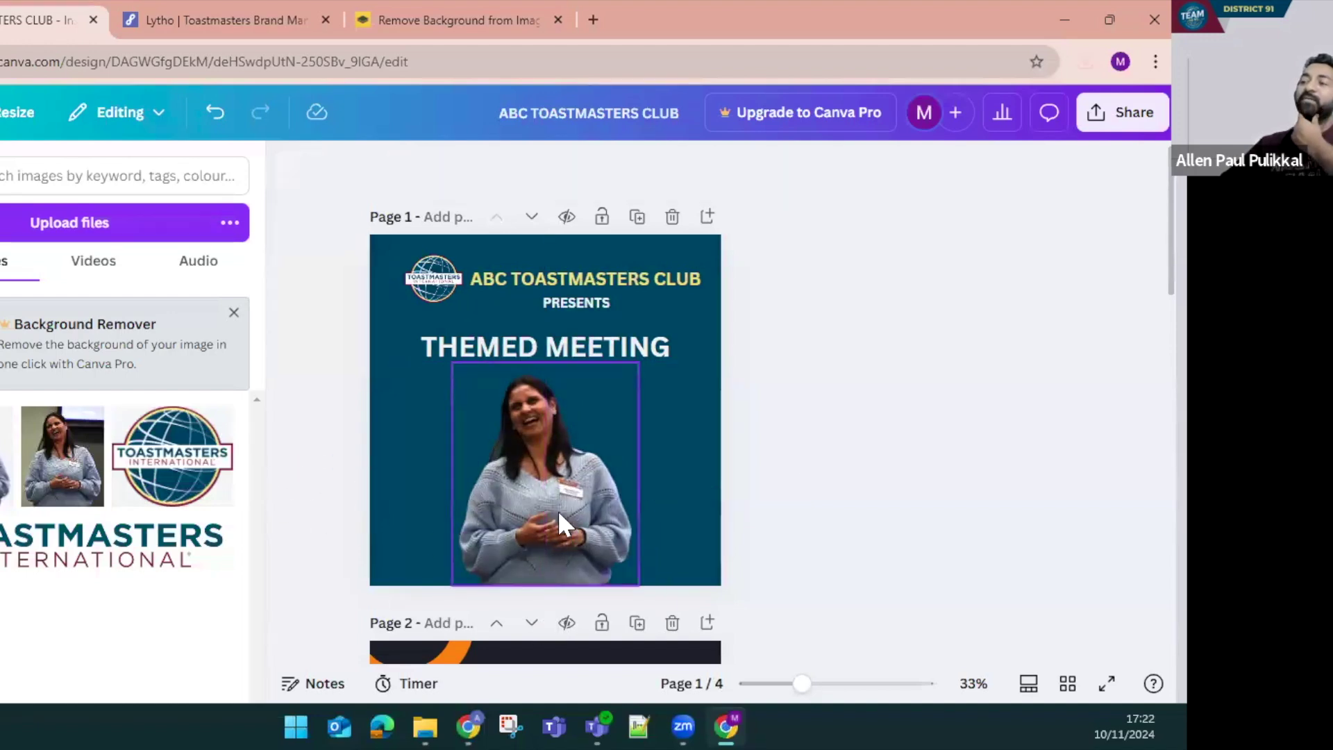
pyautogui.moveTo(556, 521); pyautogui.dragTo(552, 511)
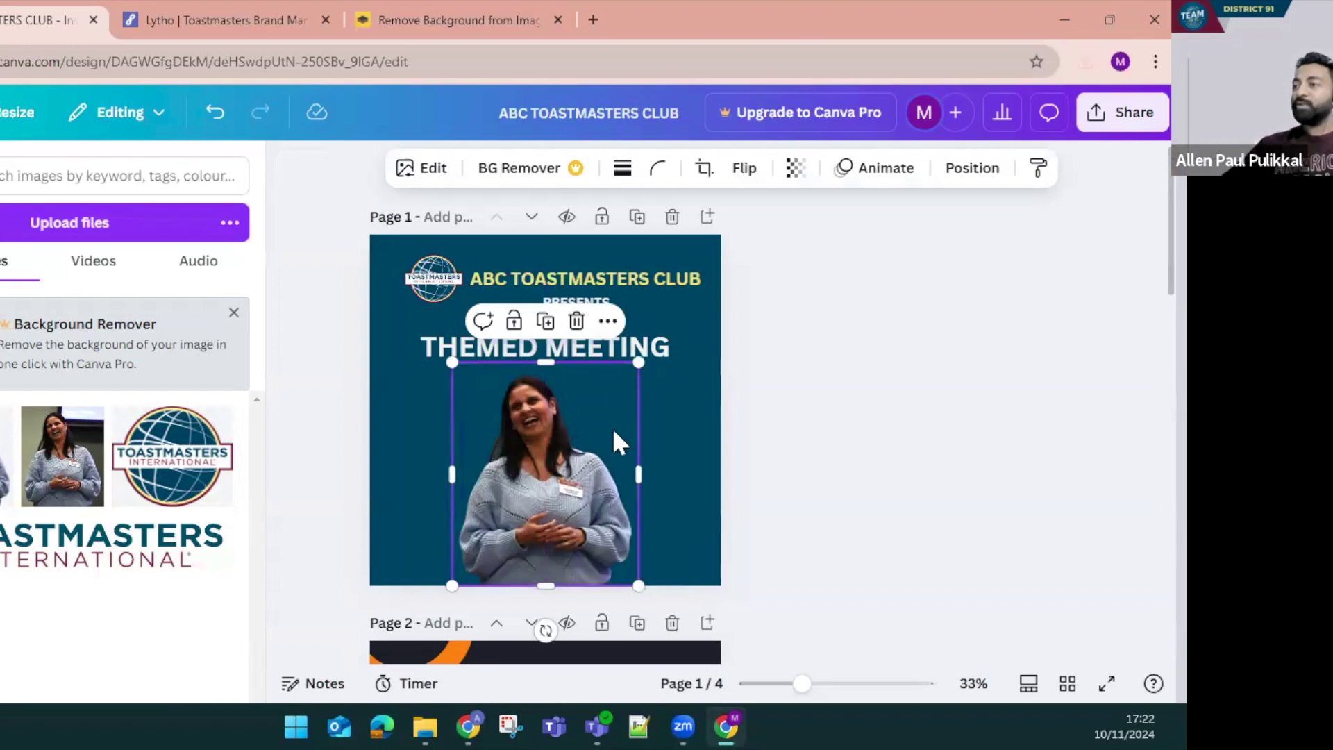
pyautogui.moveTo(637, 361); pyautogui.dragTo(569, 442)
pyautogui.moveTo(458, 524); pyautogui.dragTo(454, 524)
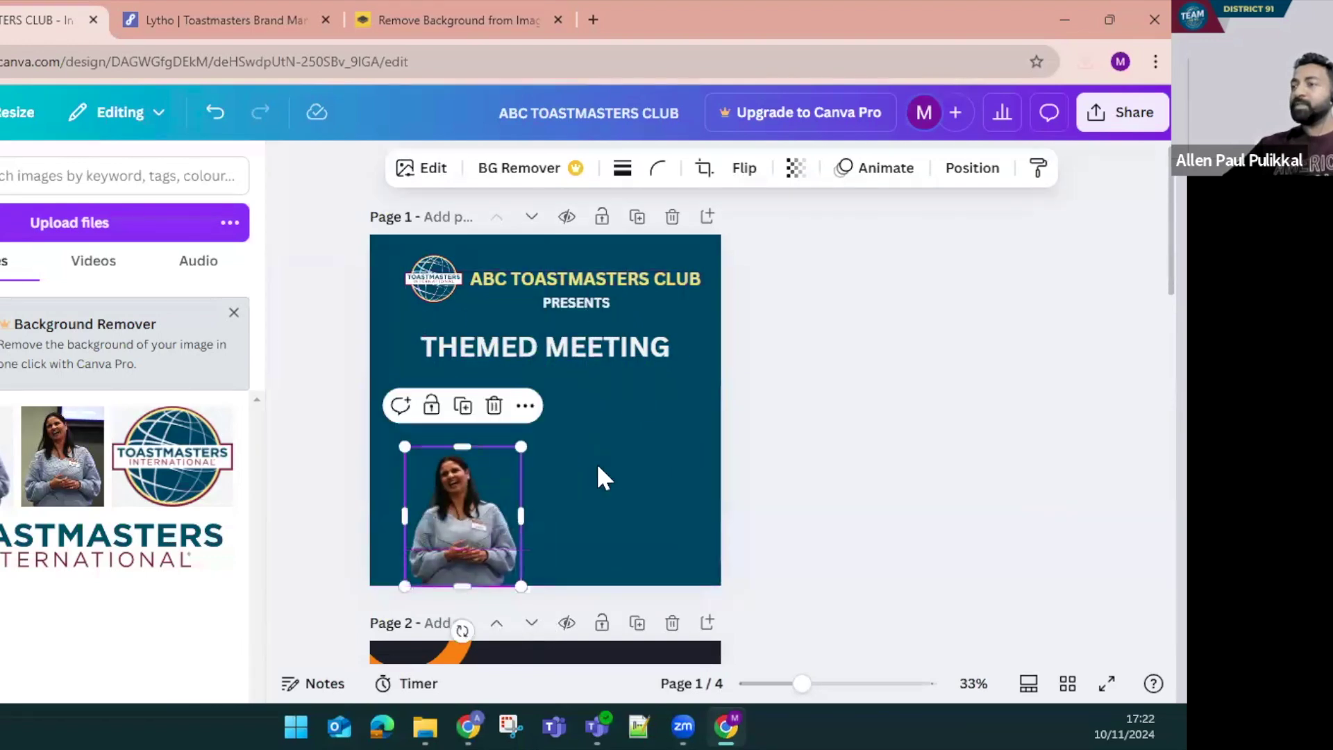
pyautogui.click(595, 476)
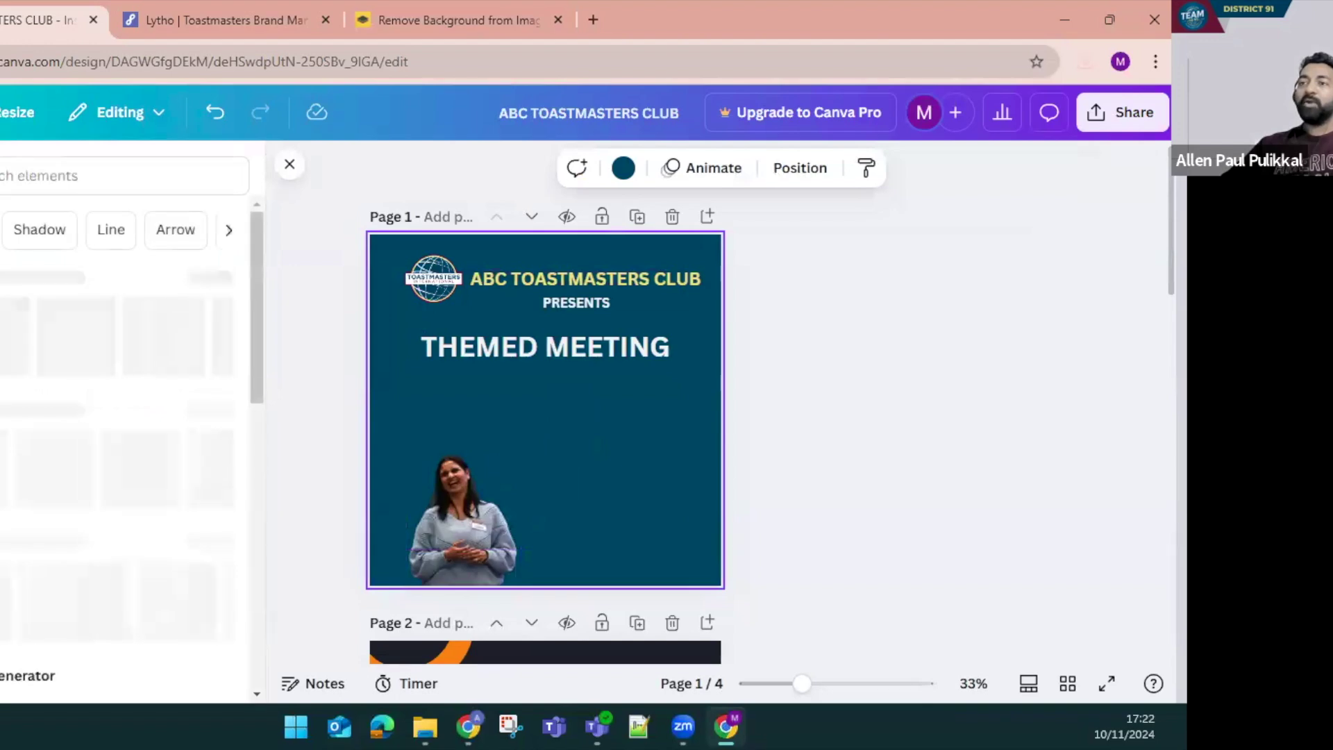
# Search Elements for 'circle frame' and expand the Frames results with See all
pyautogui.click(83, 182)
pyautogui.write('circle')
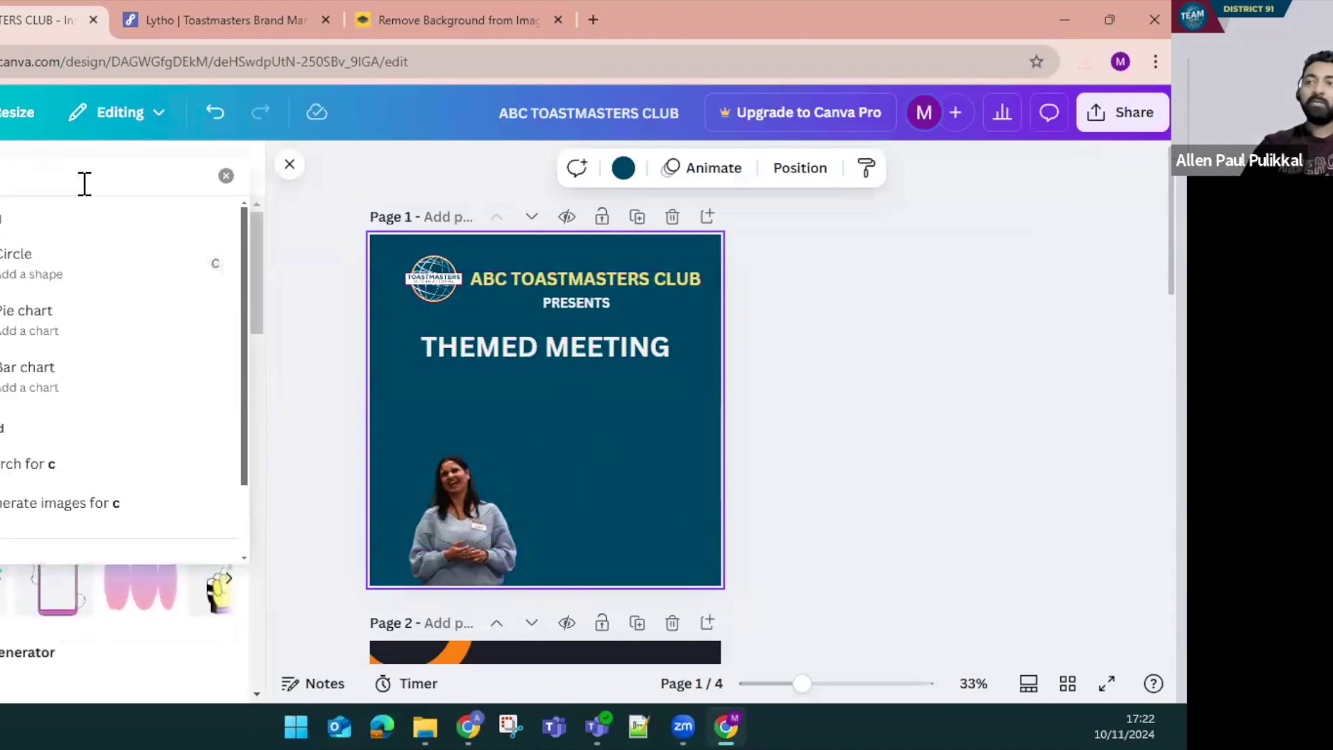
pyautogui.write(' frame')
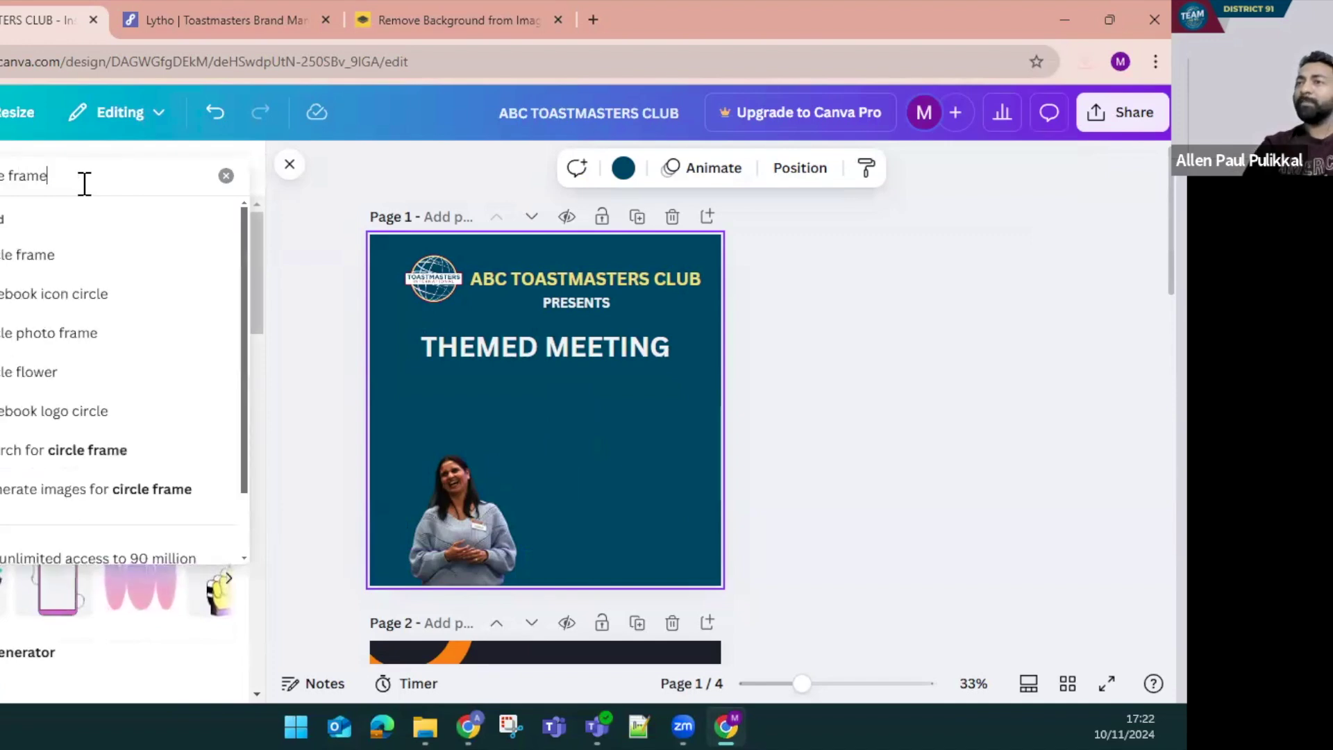
pyautogui.press('Return')
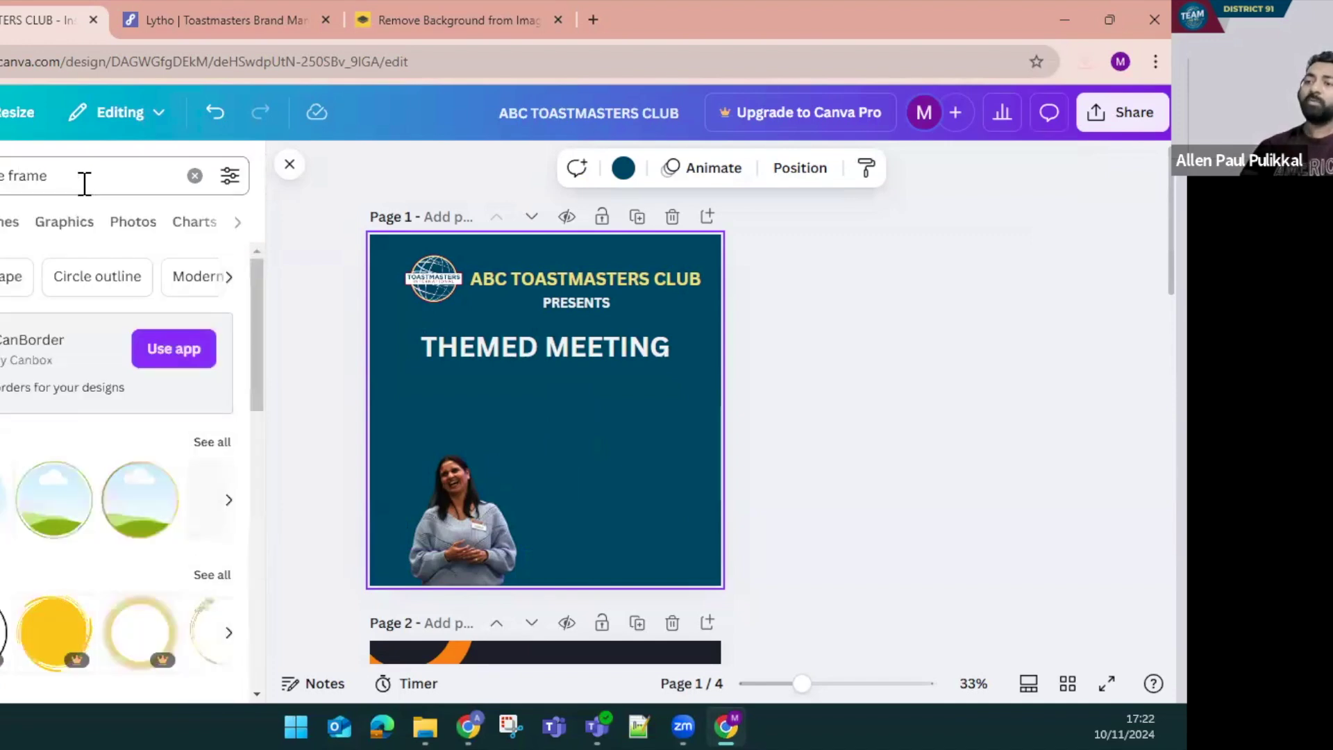
pyautogui.click(222, 448)
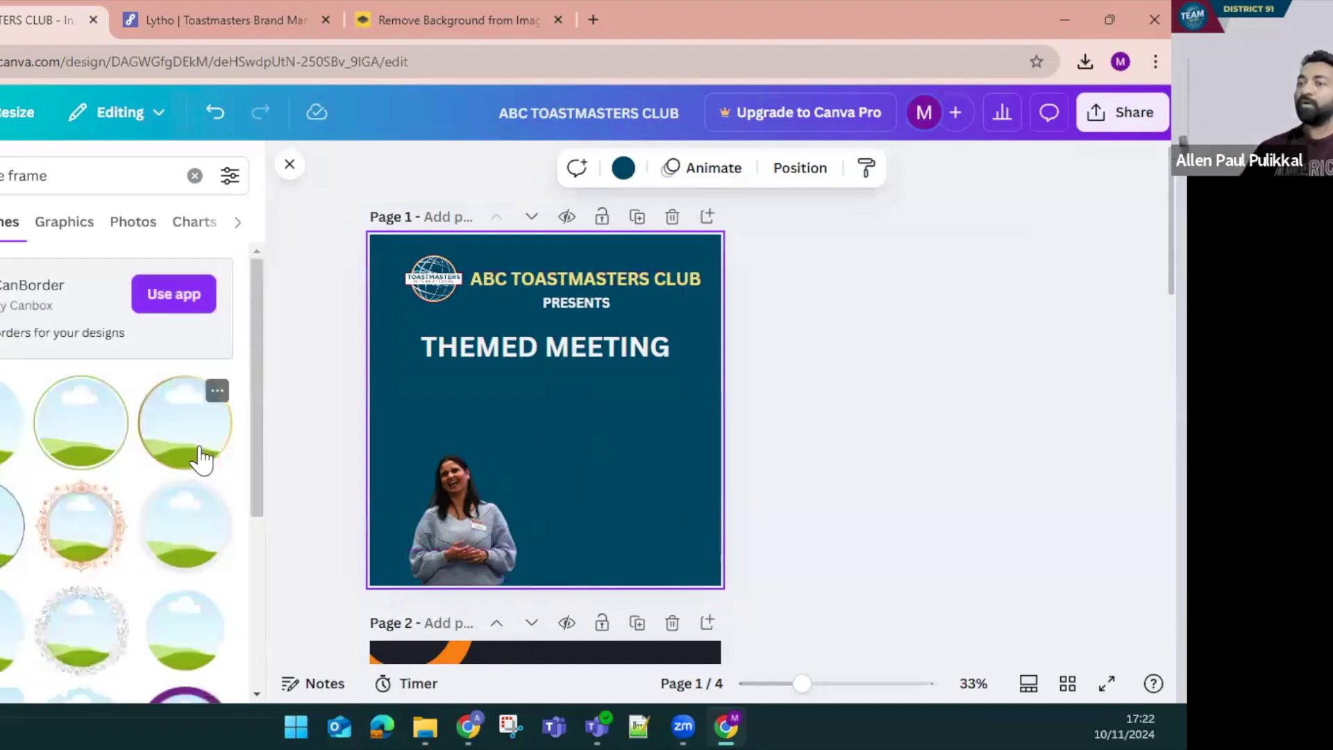
pyautogui.scroll(-7, 148, 490)
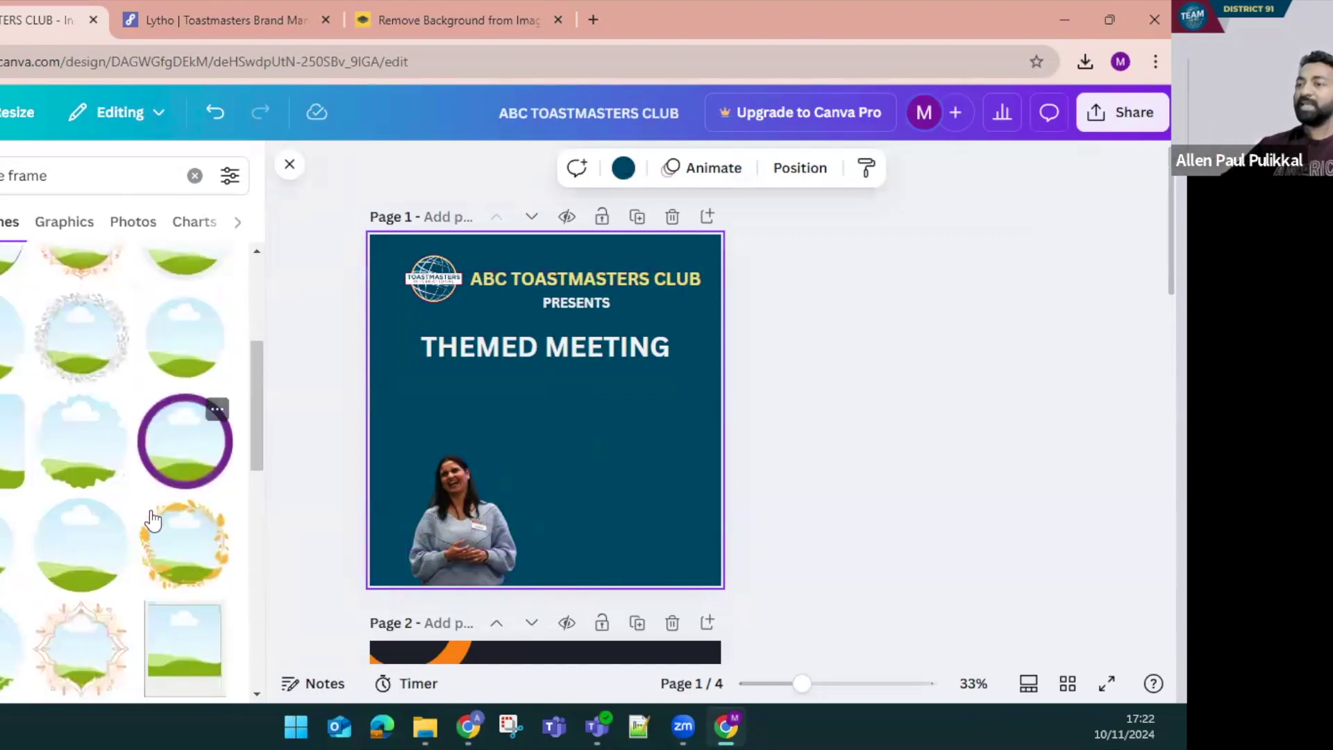
pyautogui.scroll(5, 172, 556)
pyautogui.scroll(-4, 159, 556)
pyautogui.scroll(4, 143, 557)
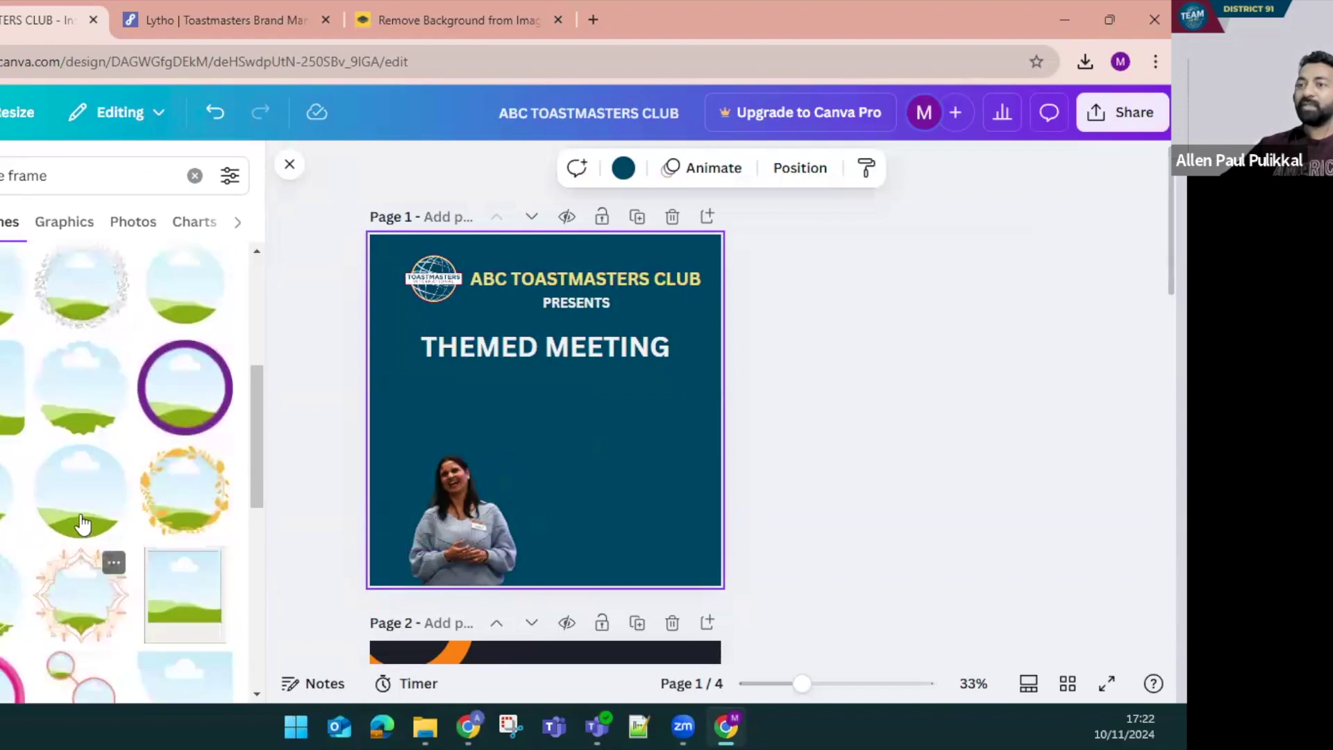
# Try the speaker photo in a plain circle frame, then undo it and delete the empty frame
pyautogui.click(185, 526)
pyautogui.moveTo(545, 430); pyautogui.dragTo(604, 481)
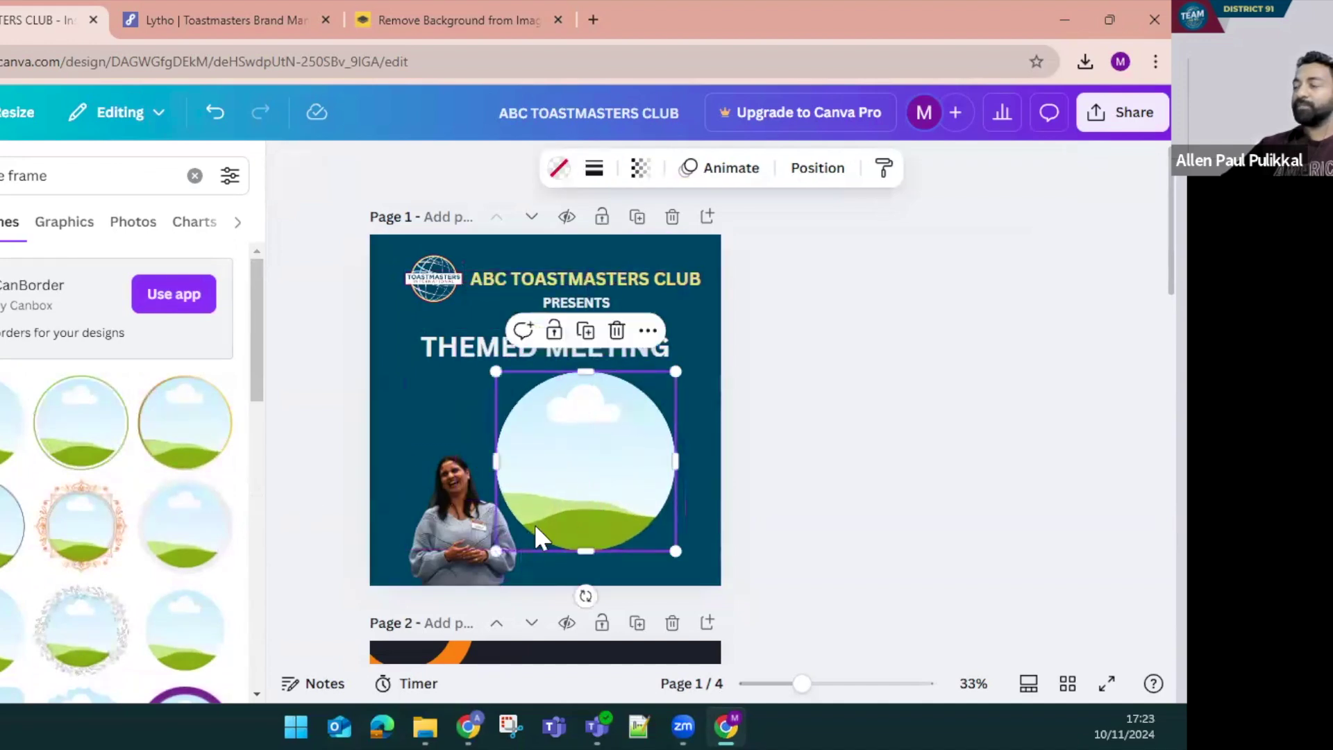
pyautogui.moveTo(443, 529); pyautogui.dragTo(530, 504)
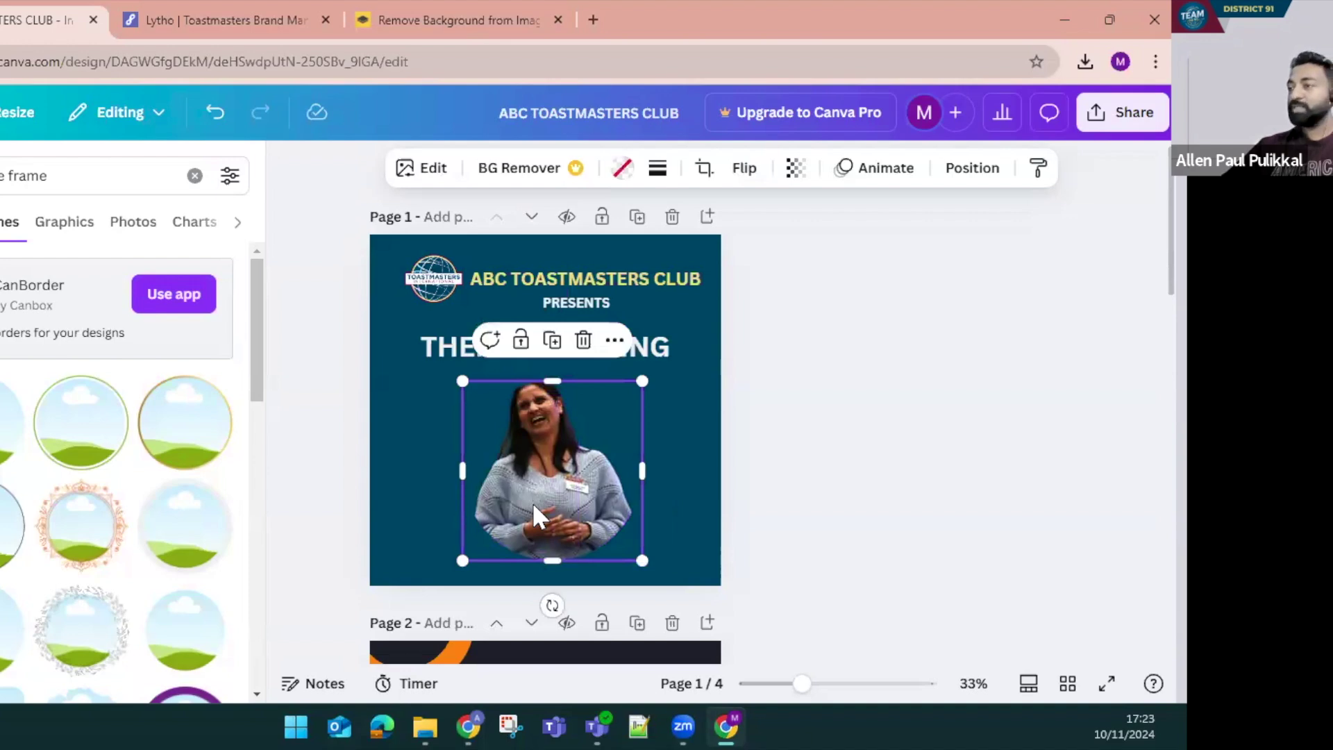
pyautogui.hotkey('ctrl', 'z')
pyautogui.hotkey('ctrl', 'z')
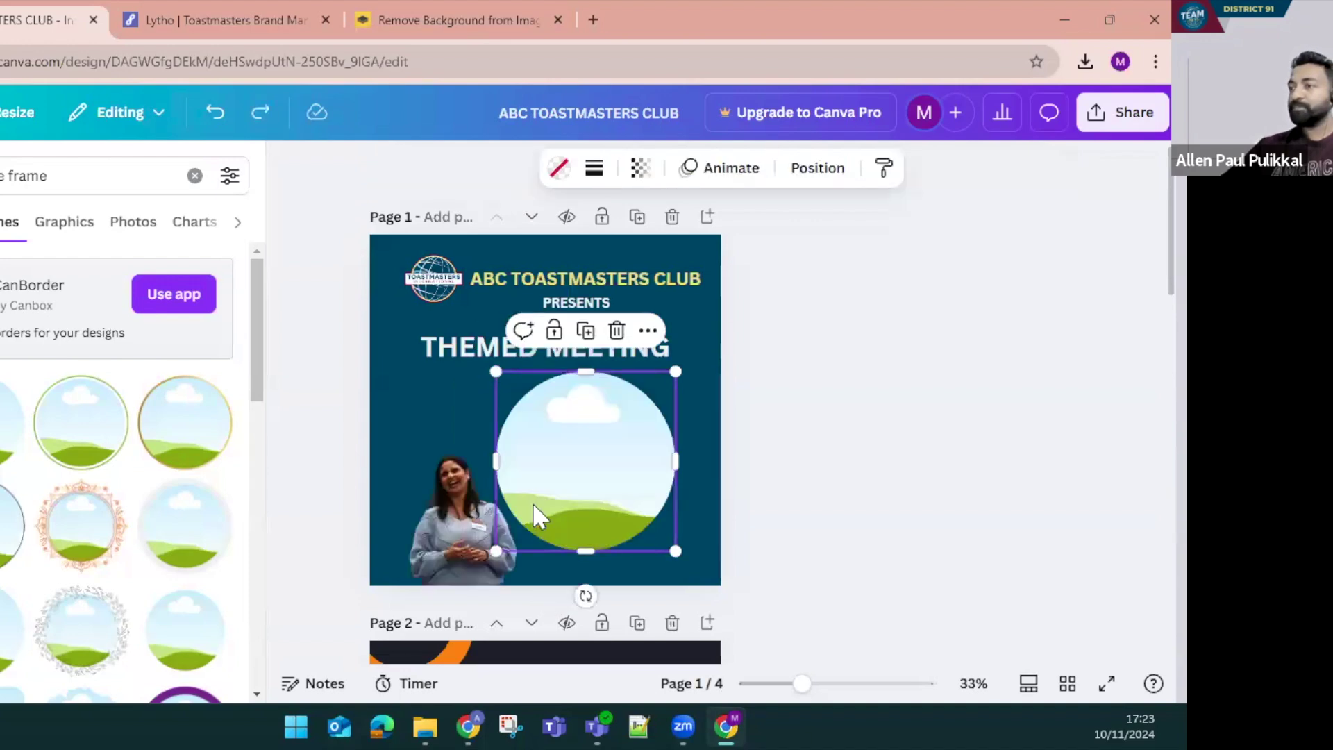
pyautogui.moveTo(457, 548); pyautogui.dragTo(571, 499)
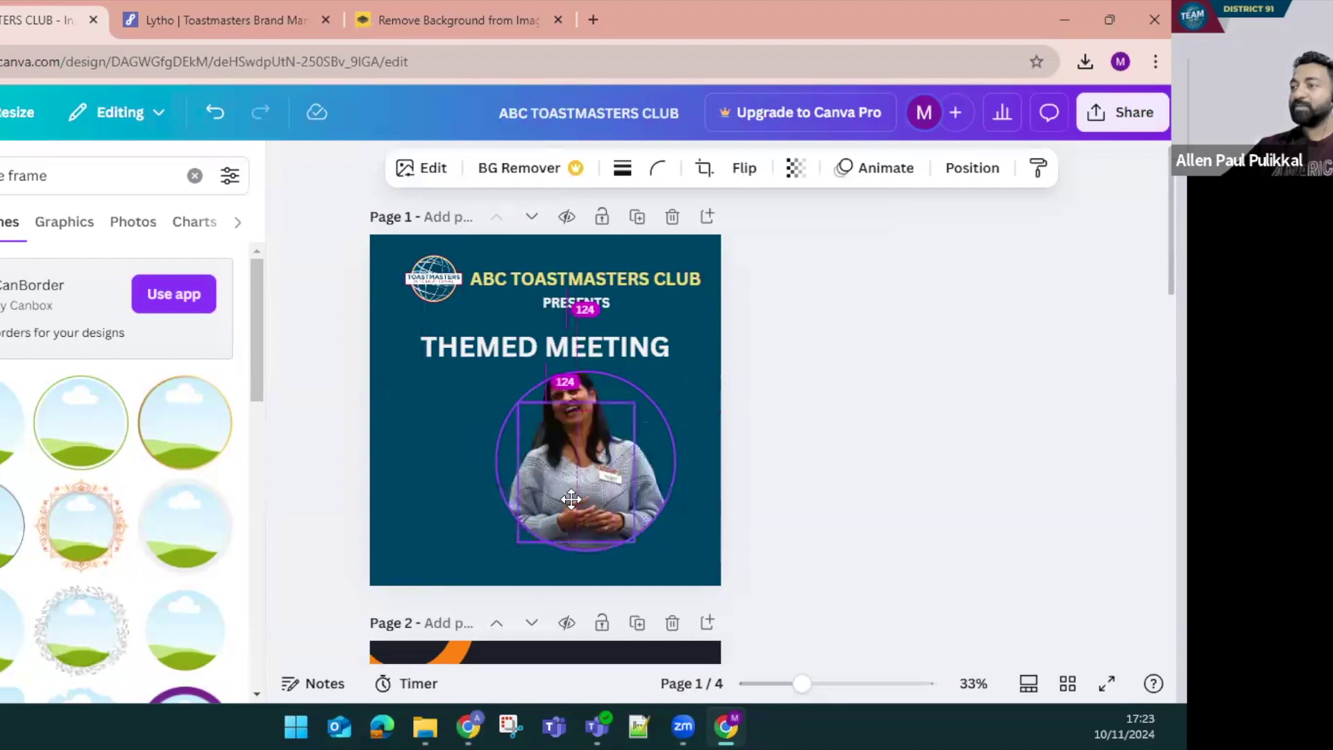
pyautogui.moveTo(604, 446); pyautogui.dragTo(592, 483)
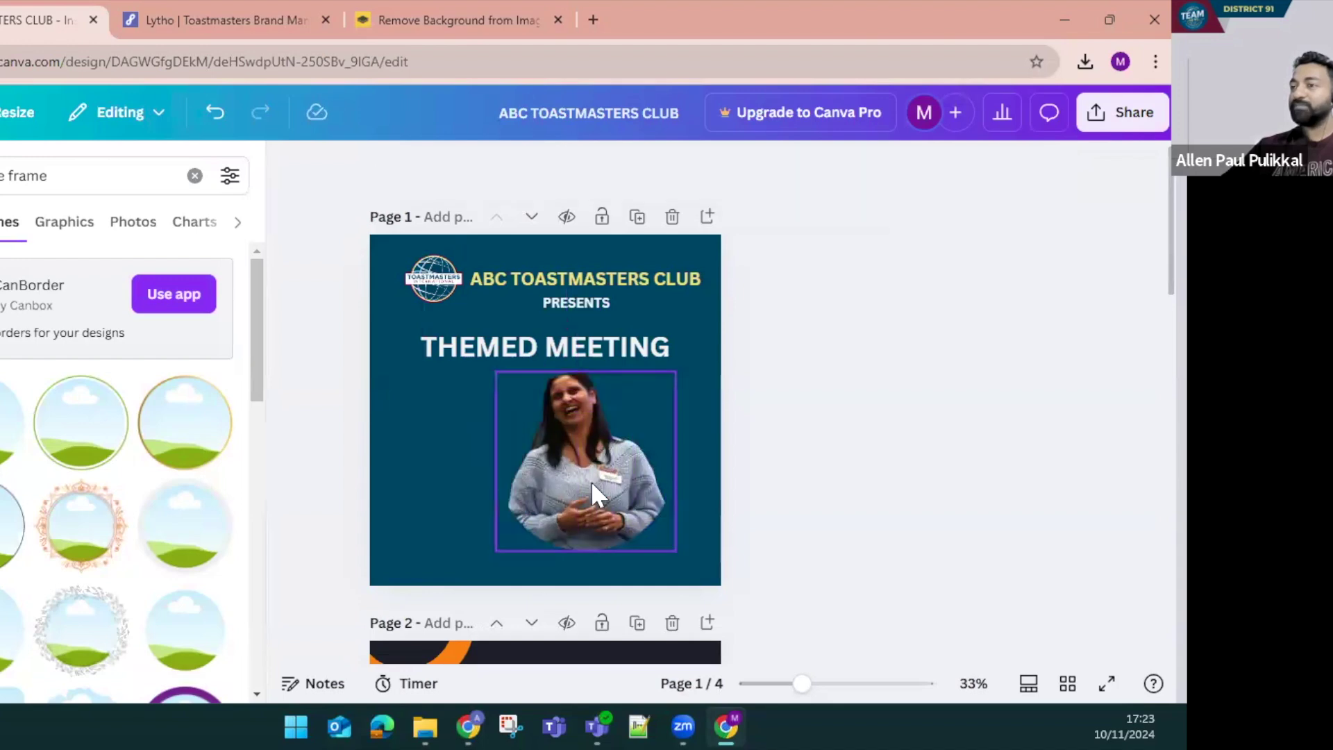
pyautogui.hotkey('ctrl', 'z')
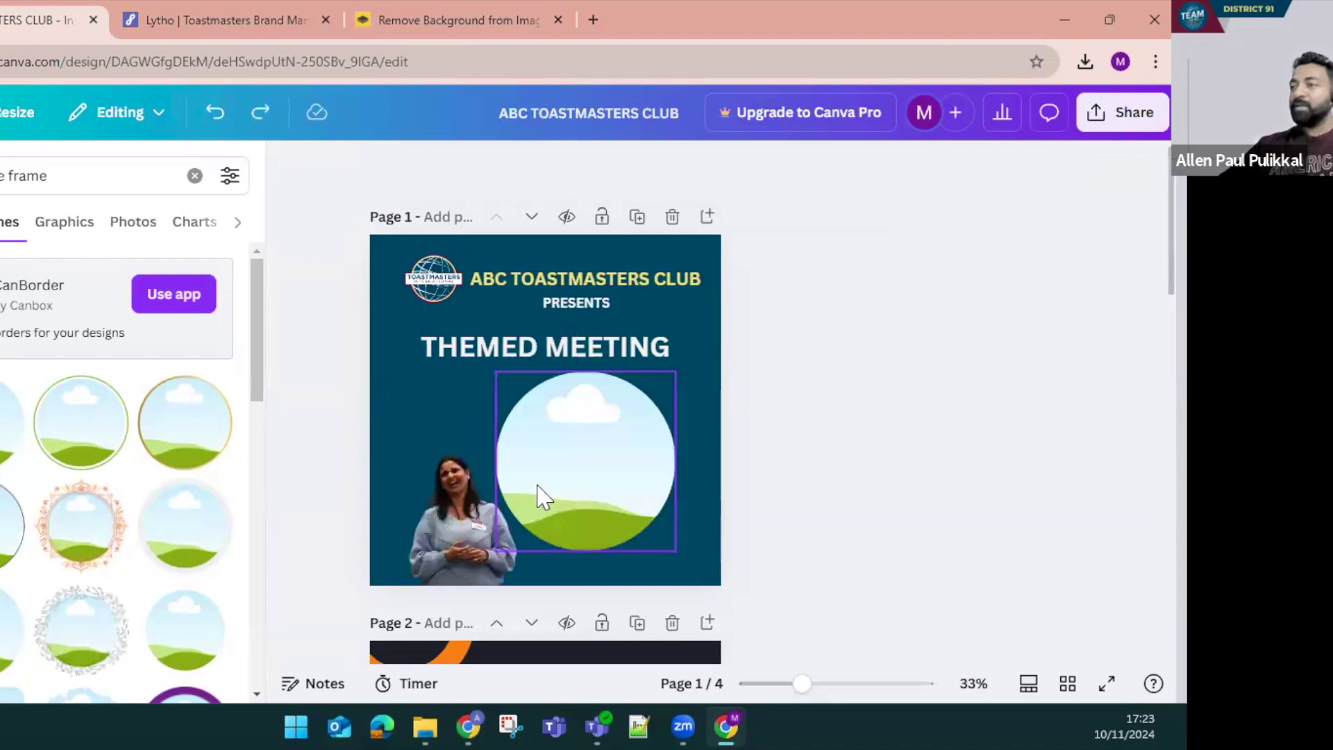
pyautogui.click(585, 501)
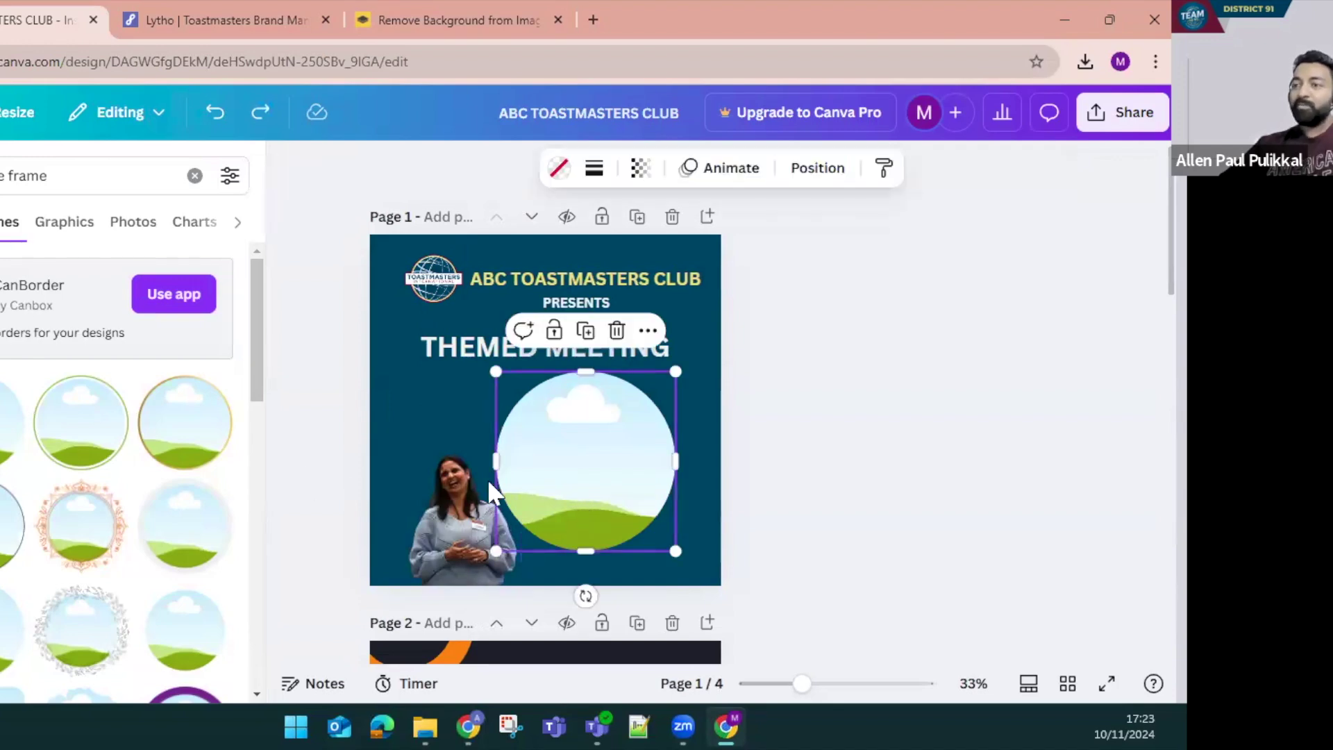
pyautogui.press('Delete')
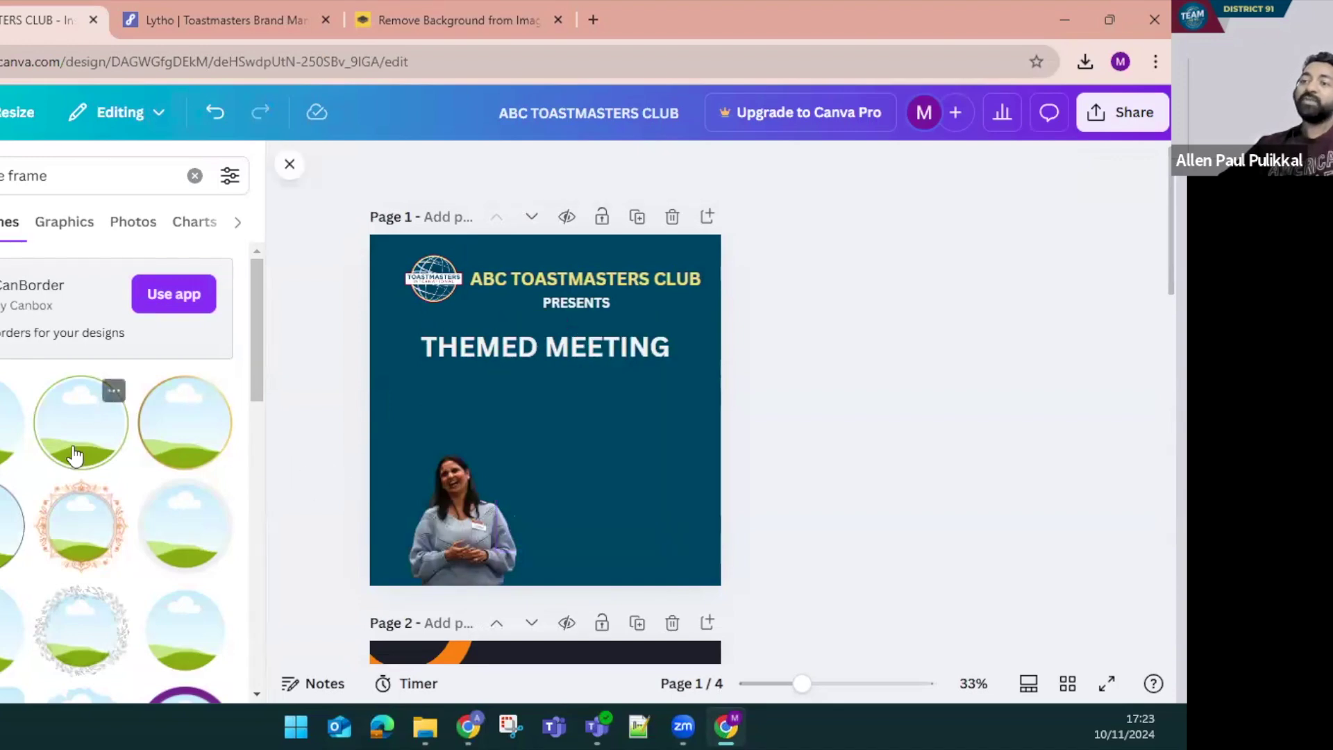
# Add an outlined circle frame under the heading and drop the speaker photo into it
pyautogui.click(75, 455)
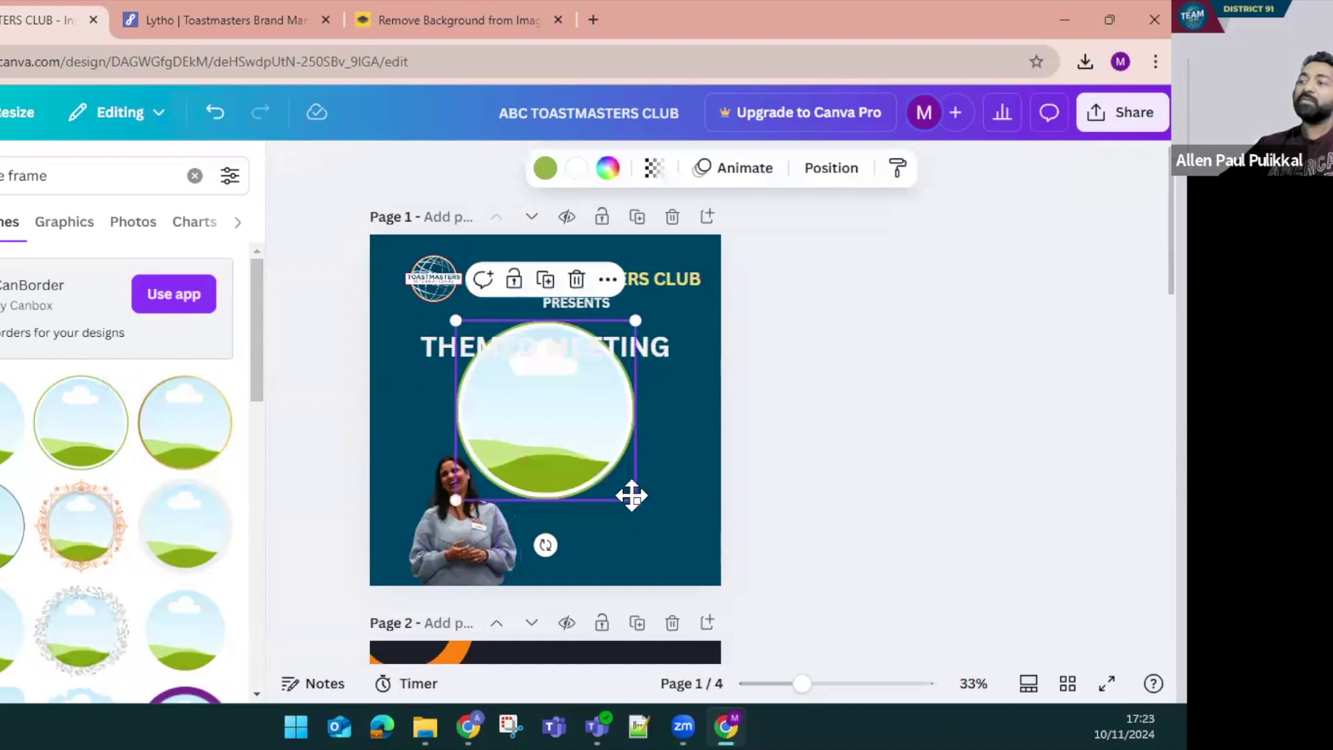
pyautogui.moveTo(631, 495); pyautogui.dragTo(633, 497)
pyautogui.moveTo(454, 519); pyautogui.dragTo(610, 468)
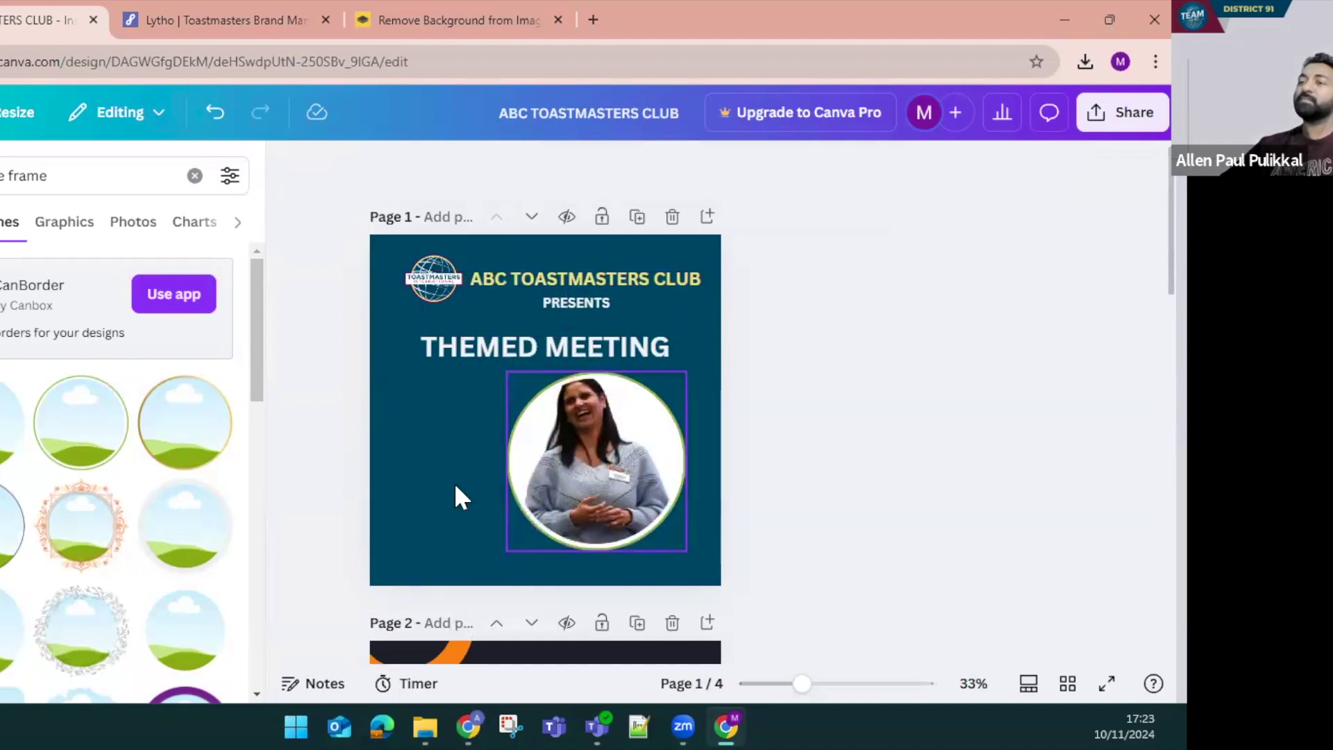
# Broaden the frame search beyond circles and browse other frame shapes
pyautogui.scroll(-5, 164, 547)
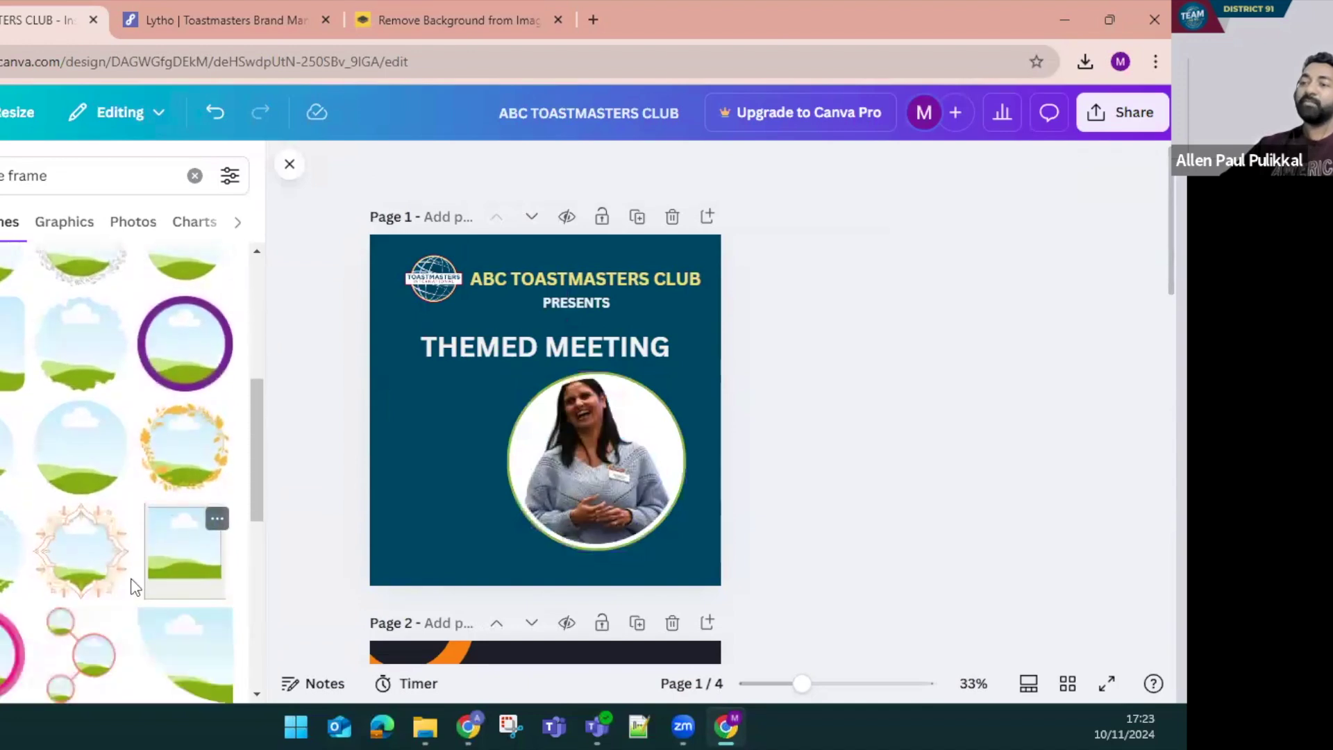
pyautogui.scroll(-10, 81, 549)
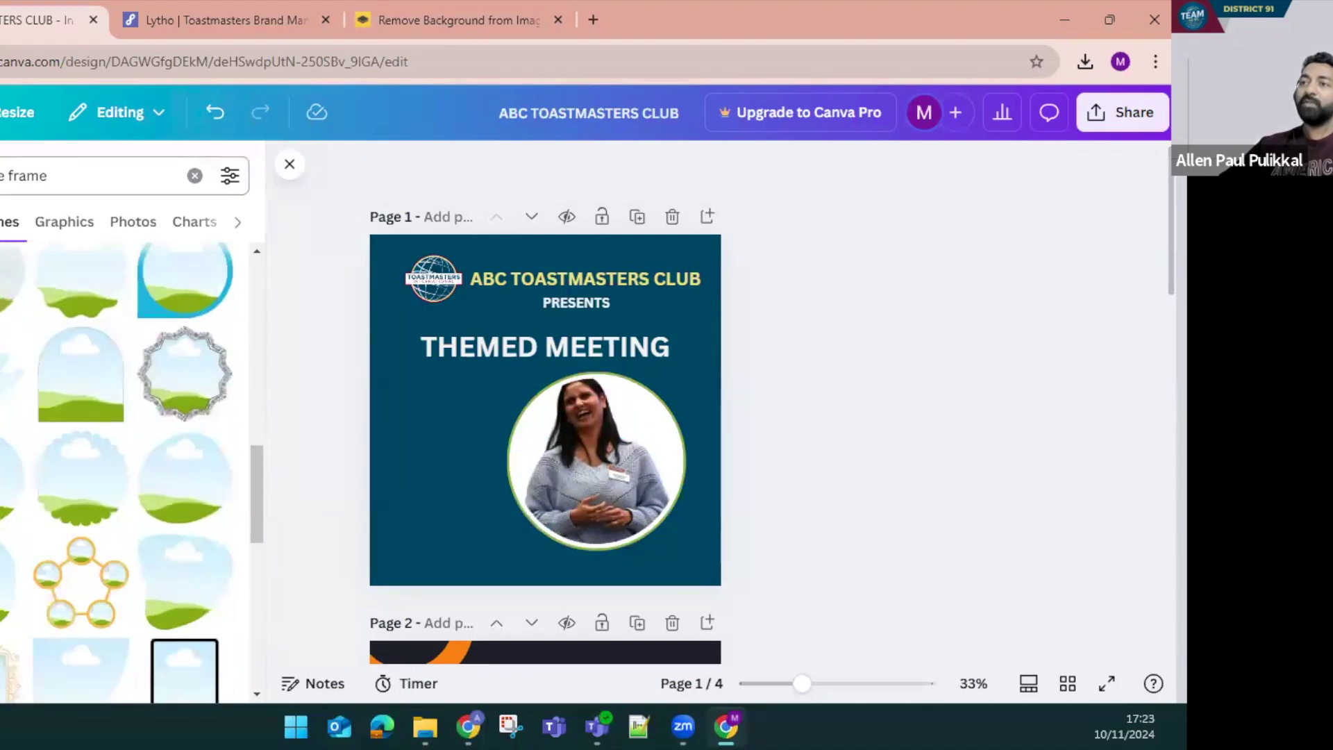
pyautogui.press('BackSpace')
pyautogui.press('BackSpace')
pyautogui.press('BackSpace')
pyautogui.press('BackSpace')
pyautogui.press('BackSpace')
pyautogui.press('BackSpace')
pyautogui.press('Return')
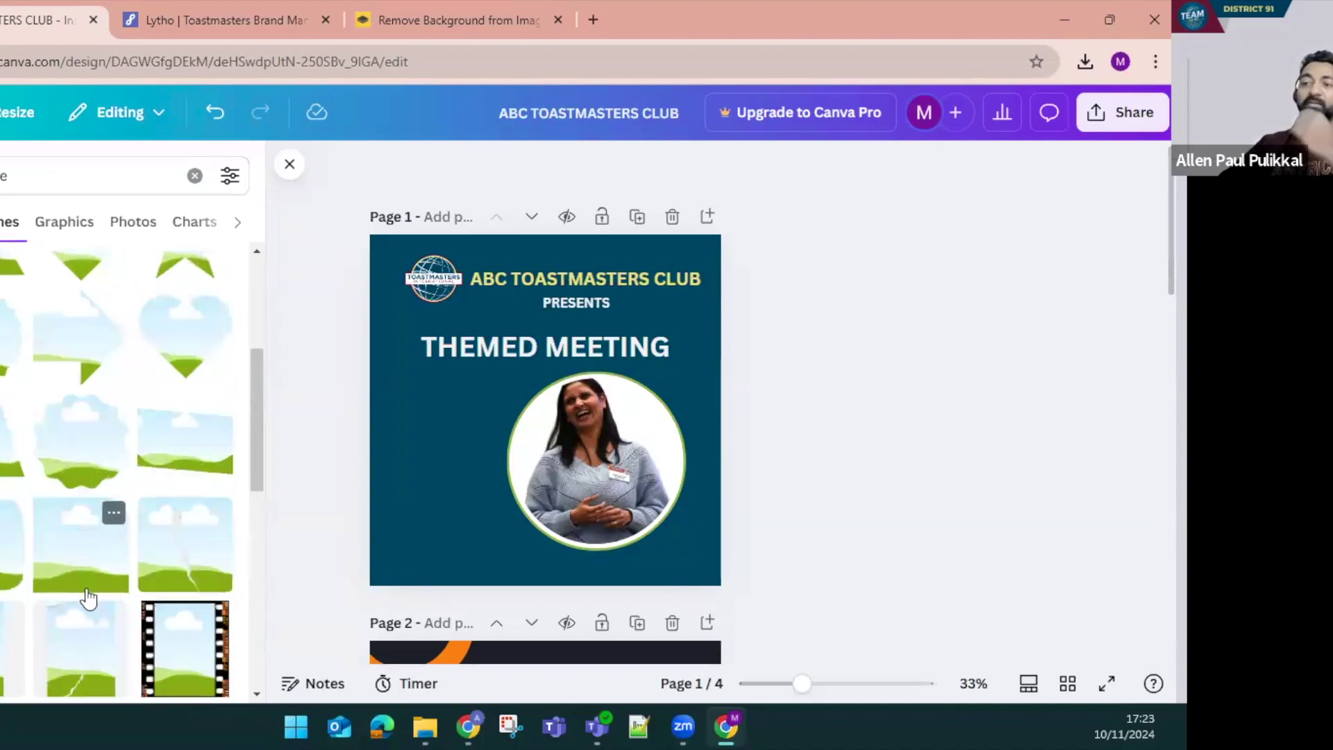
pyautogui.scroll(-3, 97, 611)
pyautogui.scroll(-4, 104, 617)
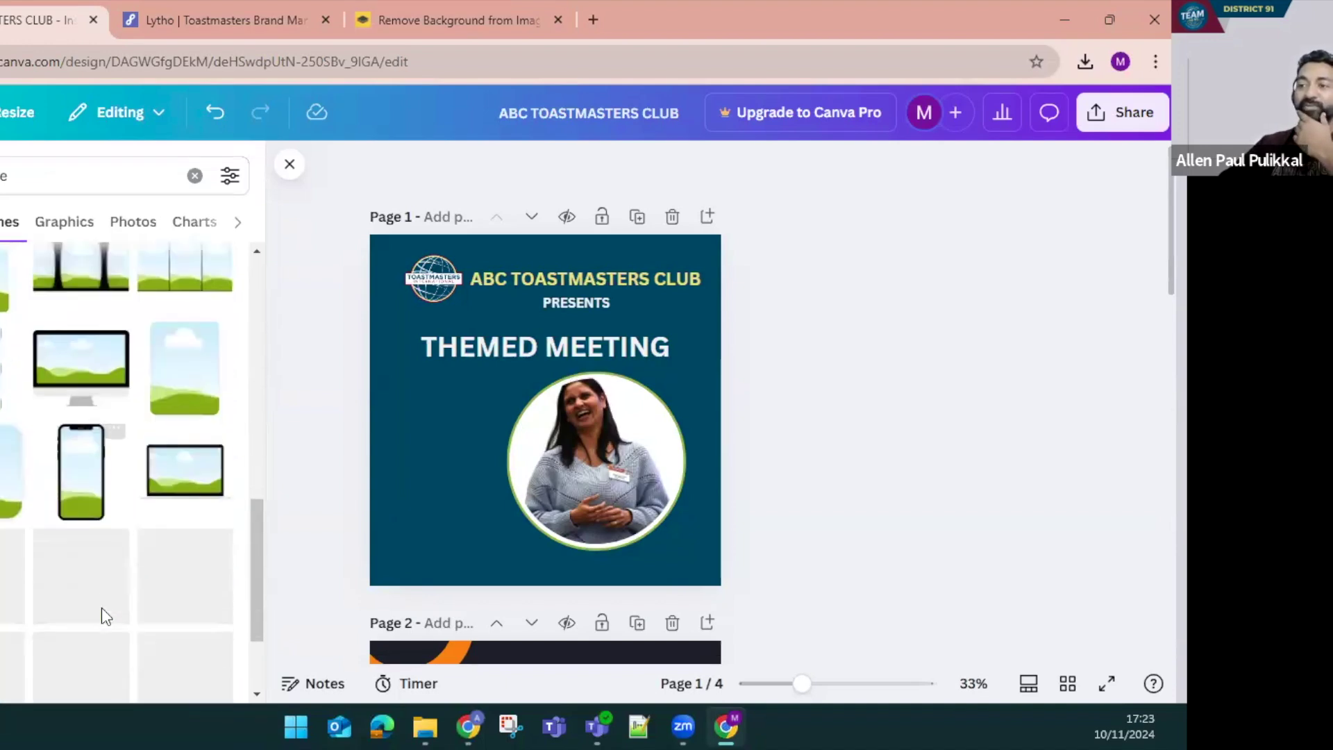
# Add a phone-shaped frame, fill it with the speaker photo and adjust the photo's crop
pyautogui.click(89, 500)
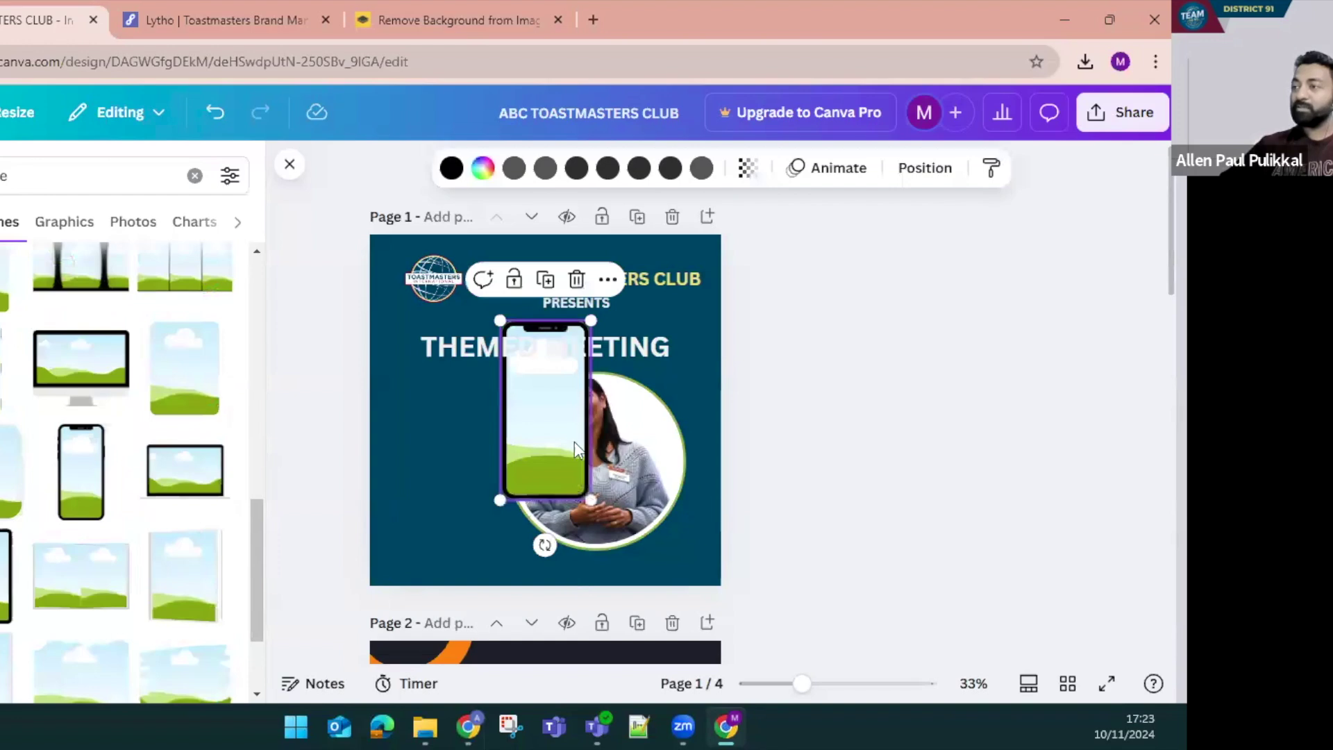
pyautogui.click(634, 475)
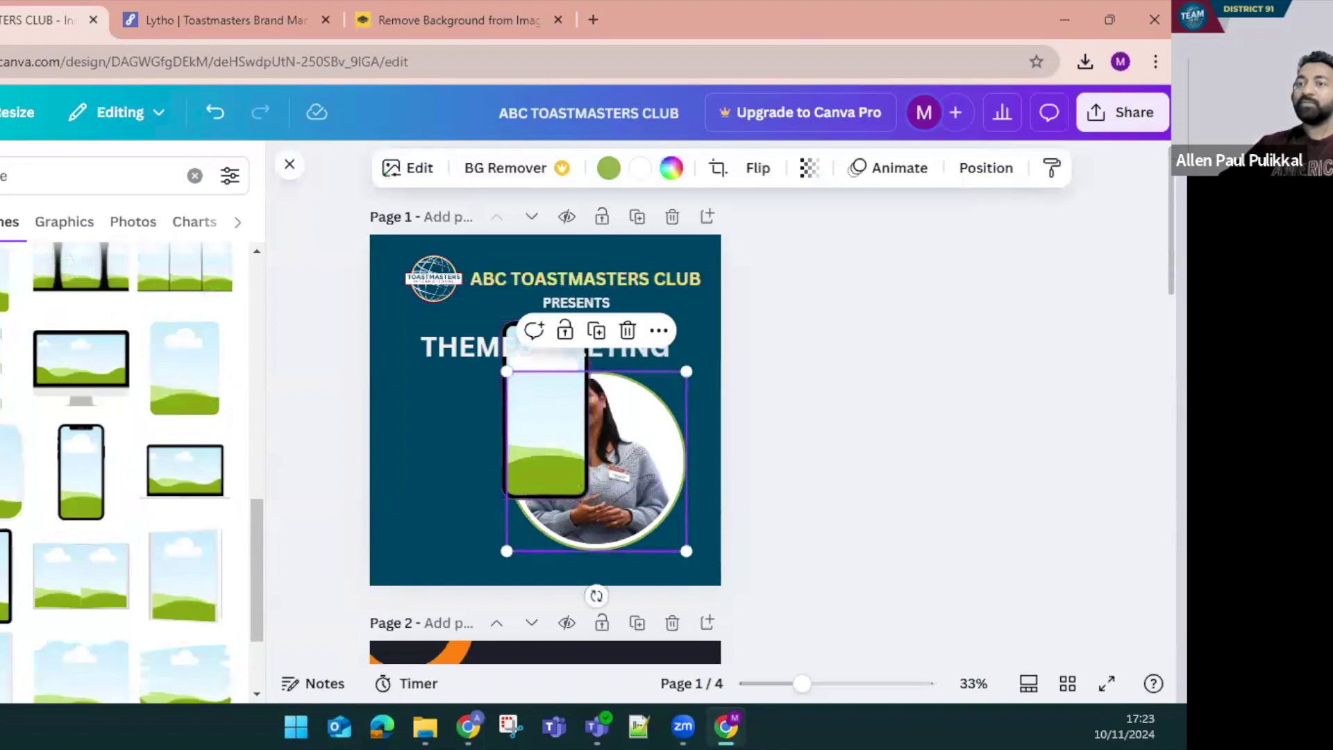
pyautogui.moveTo(63, 456); pyautogui.dragTo(481, 461)
pyautogui.doubleClick(465, 461)
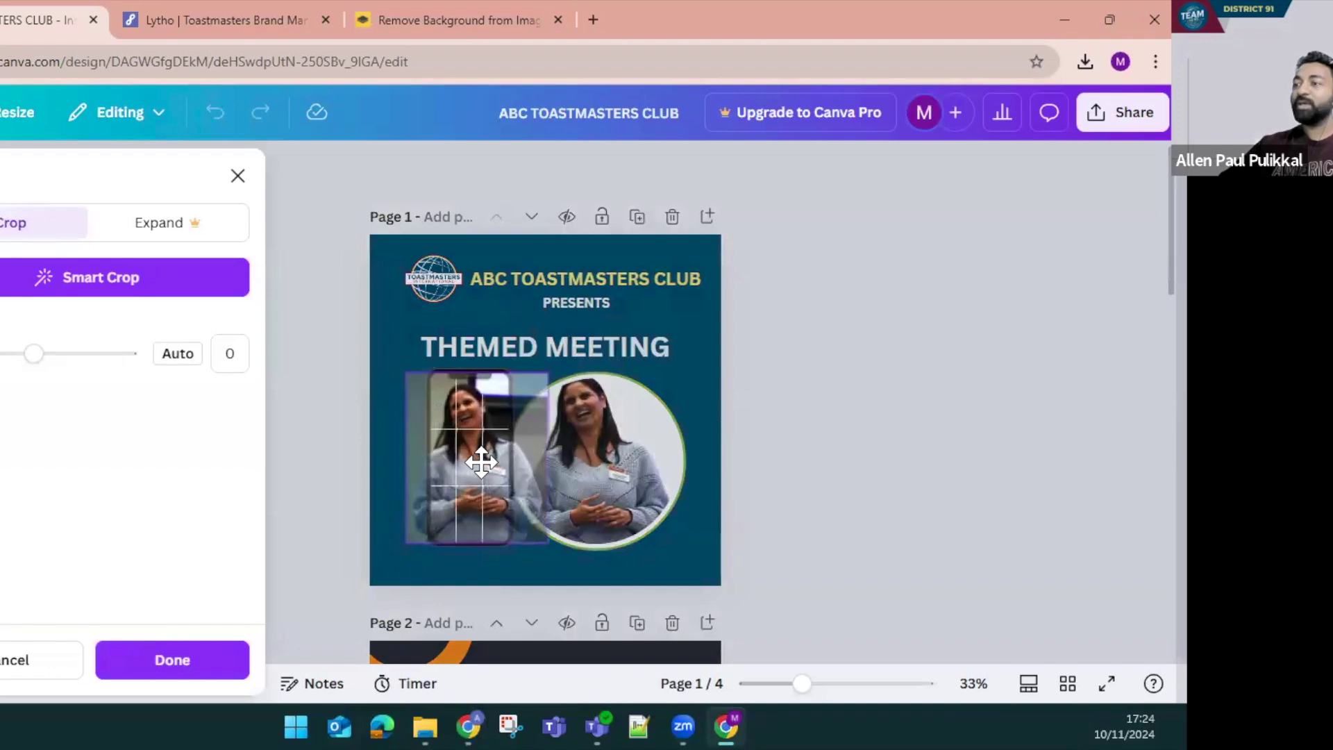
pyautogui.click(706, 398)
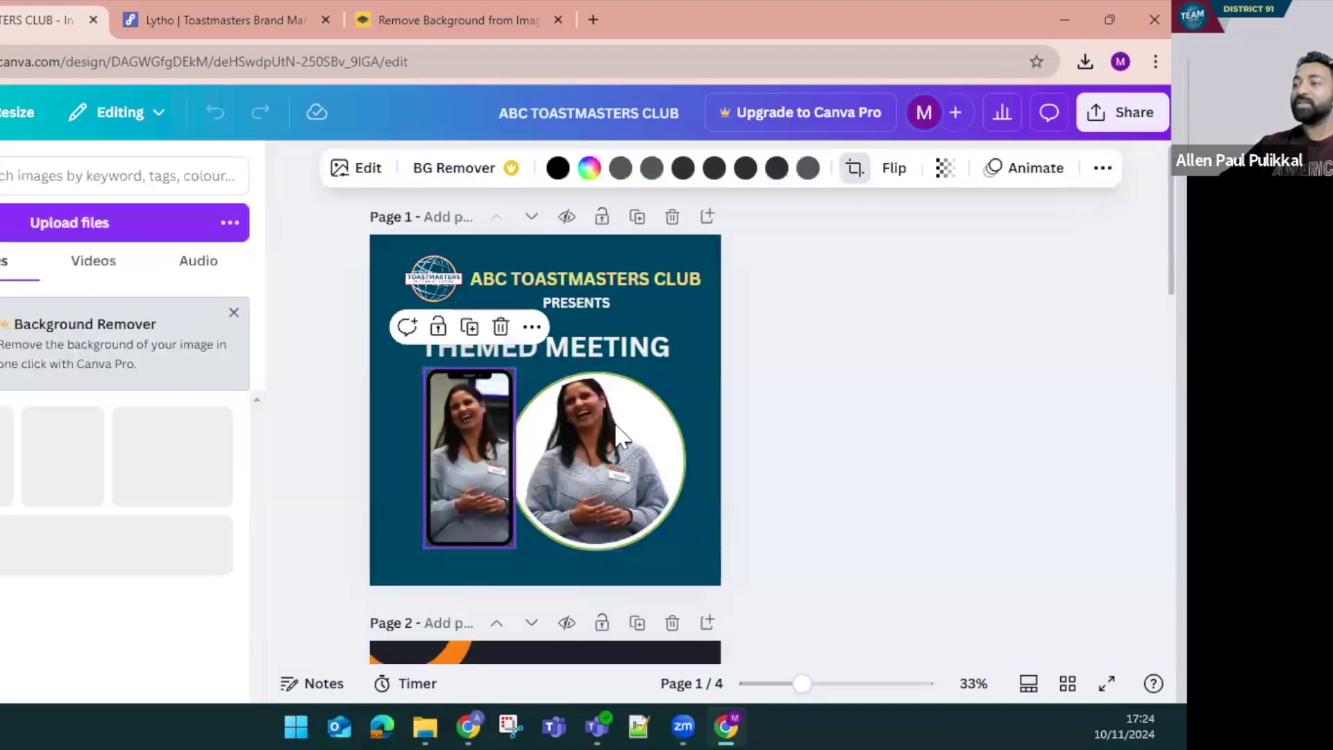
pyautogui.click(393, 489)
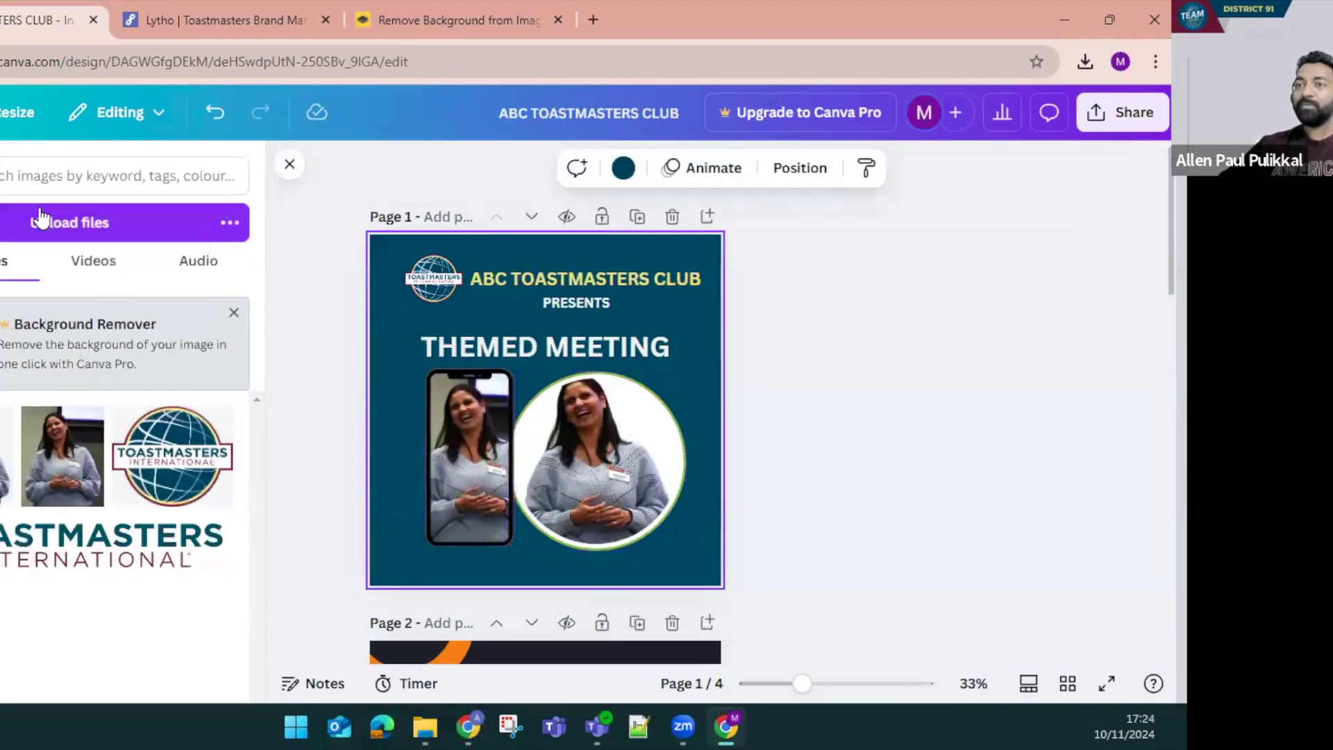
# Delete the speaker photo from the circle frame
pyautogui.scroll(-3, 140, 514)
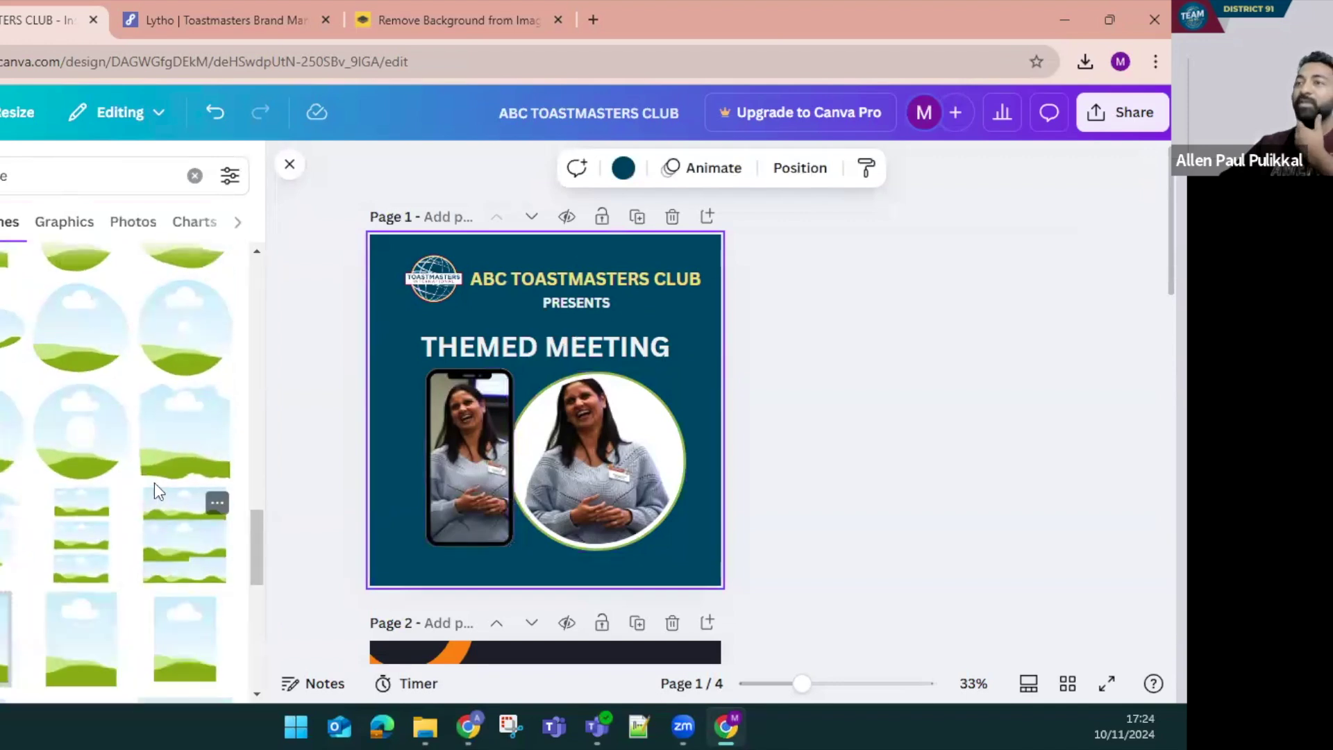
pyautogui.scroll(10, 156, 481)
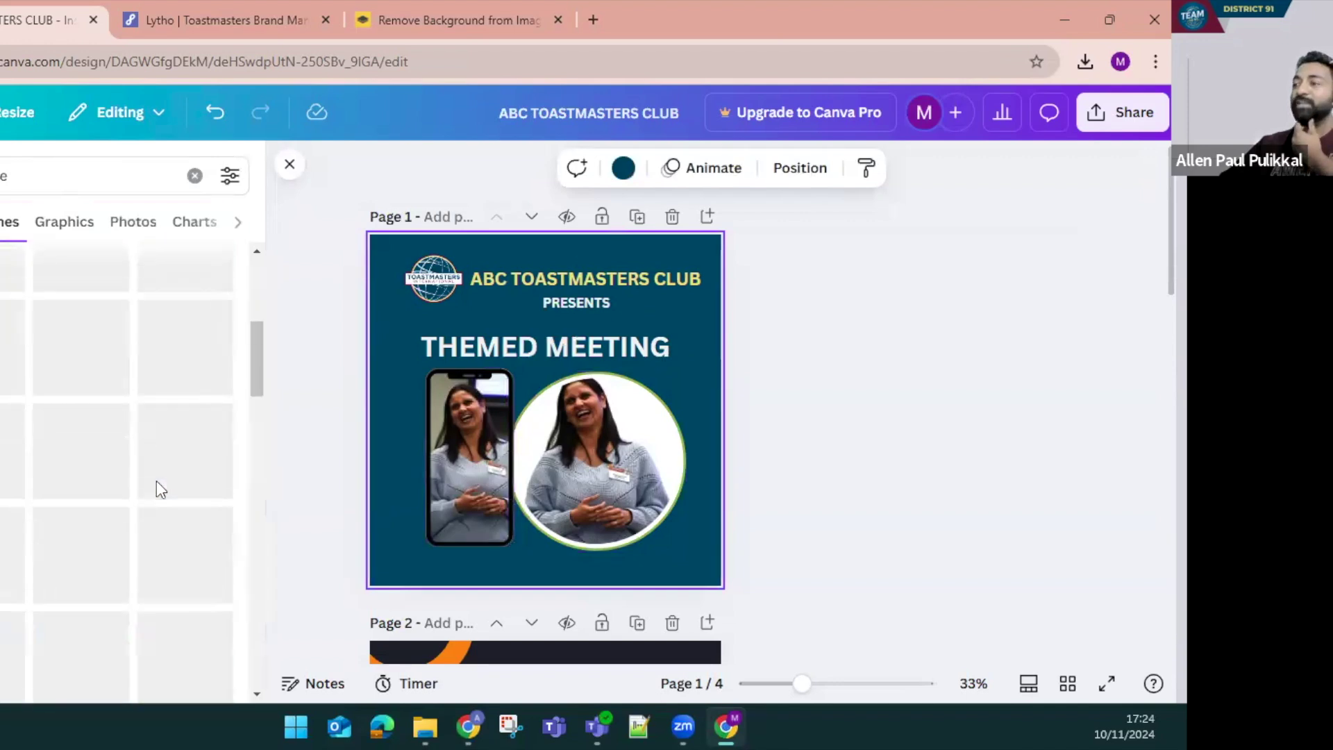
pyautogui.click(607, 449)
pyautogui.press('Delete')
# Remove the phone frame, search 'circle' and place a new circle frame below the heading
pyautogui.press('Delete')
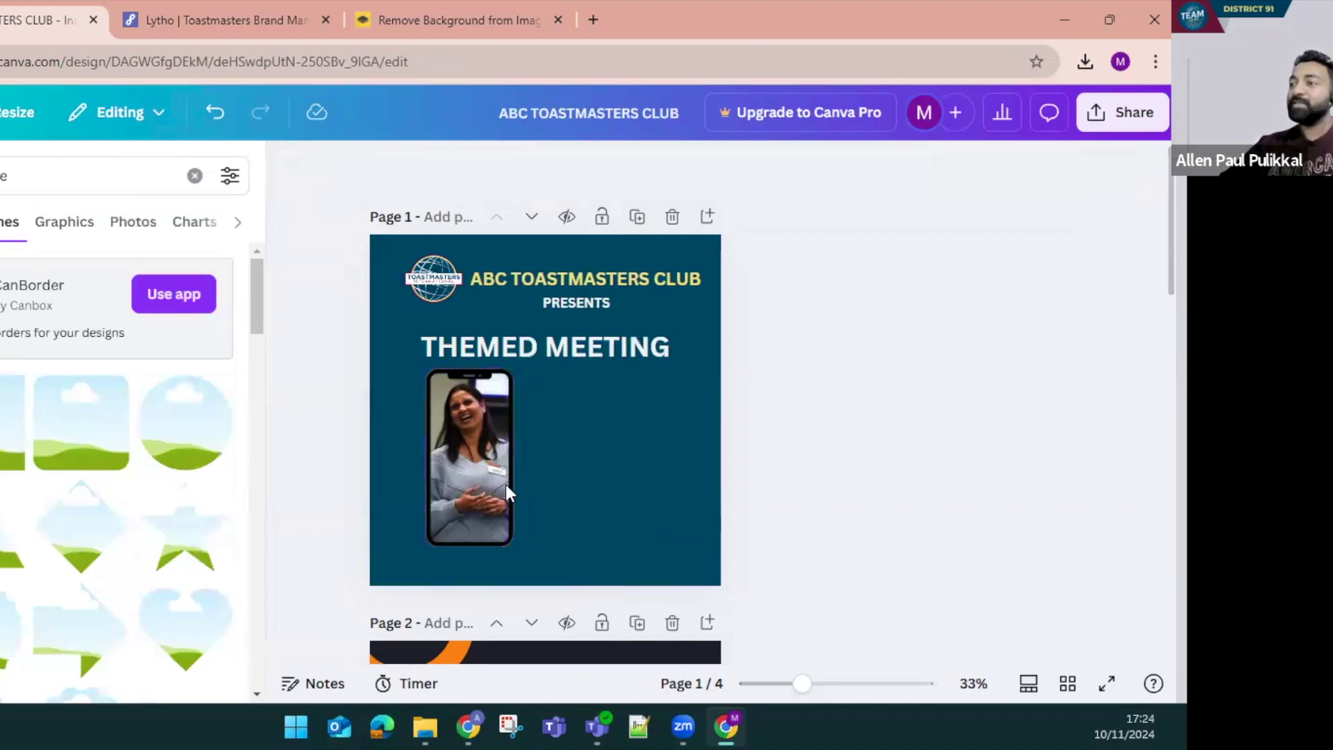
pyautogui.click(505, 485)
pyautogui.press('Delete')
pyautogui.press('Delete')
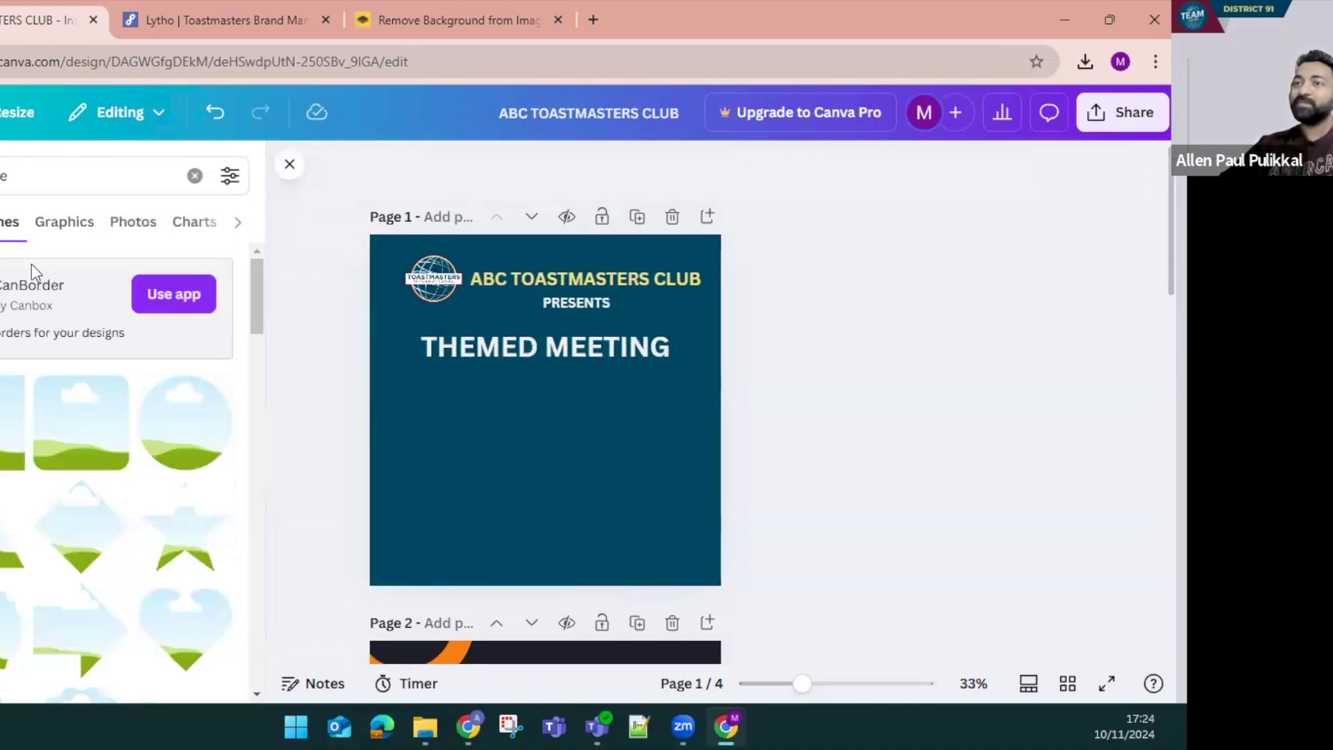
pyautogui.click(21, 176)
pyautogui.write('circle')
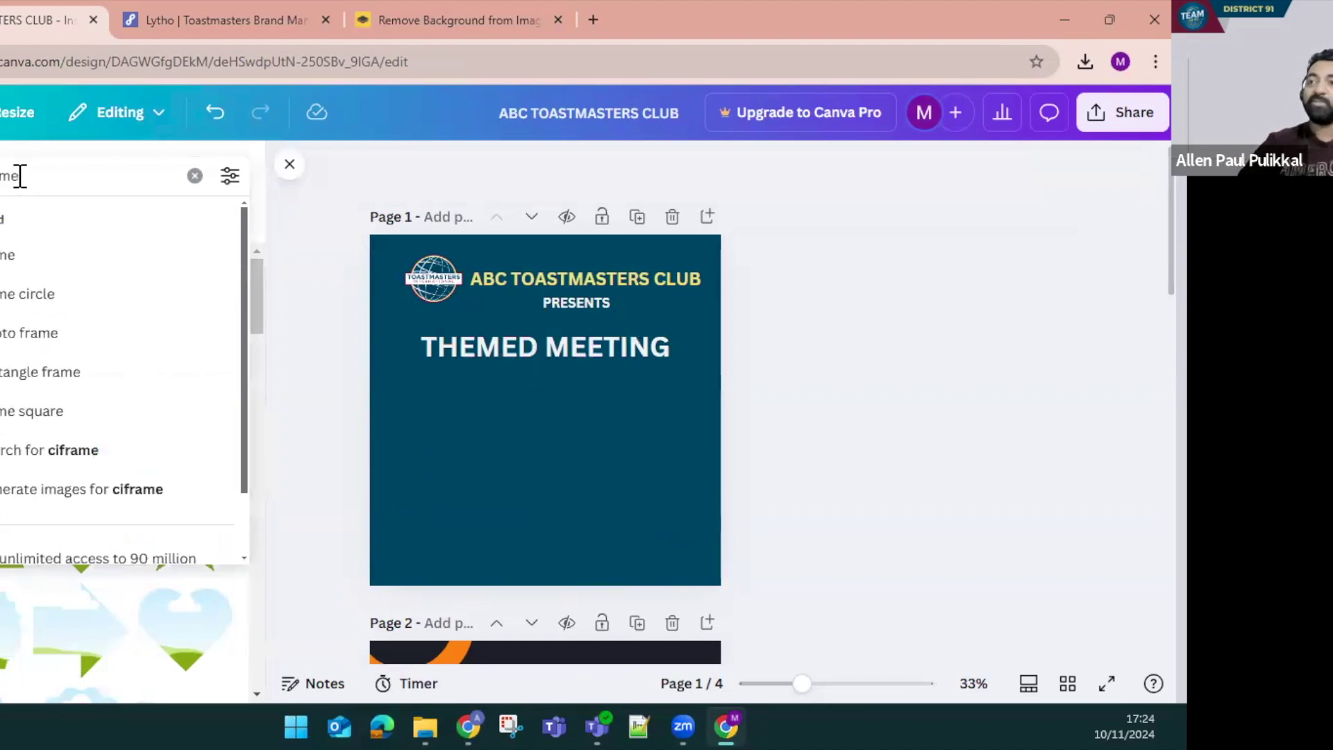
pyautogui.press('Return')
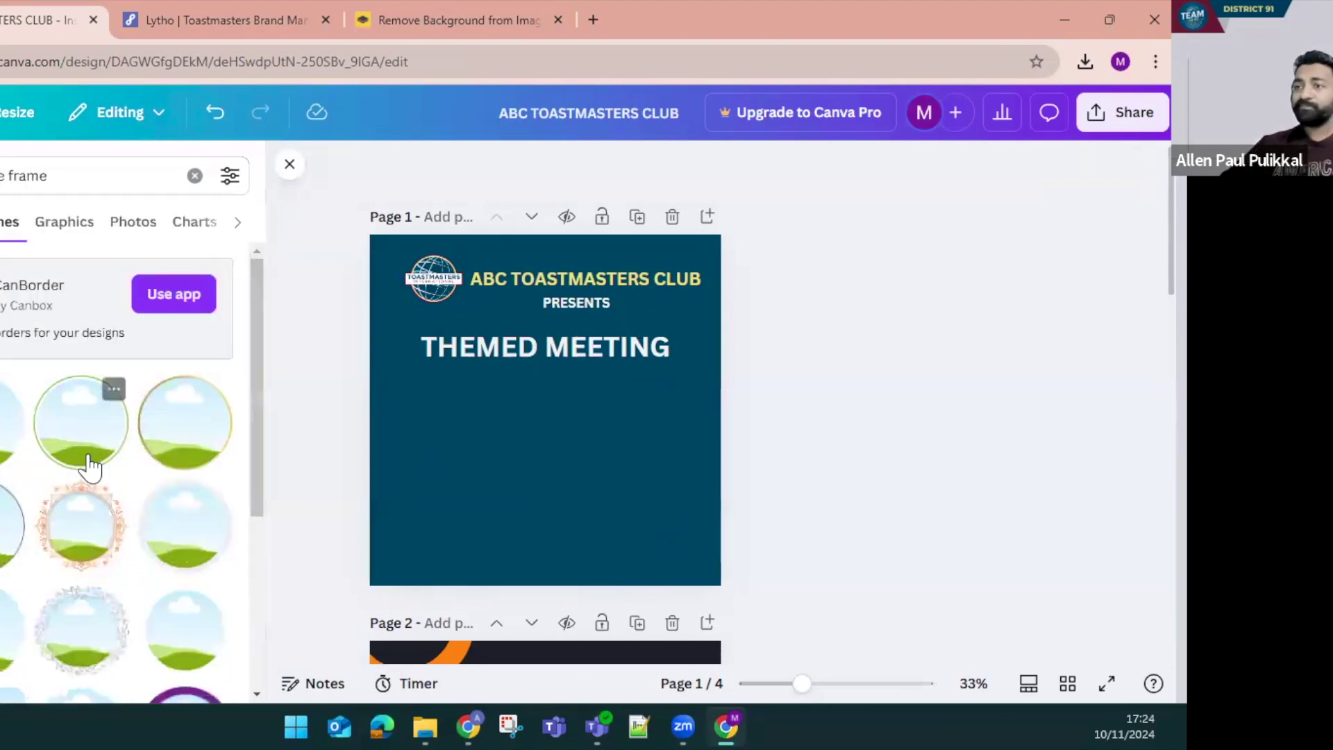
pyautogui.click(3, 455)
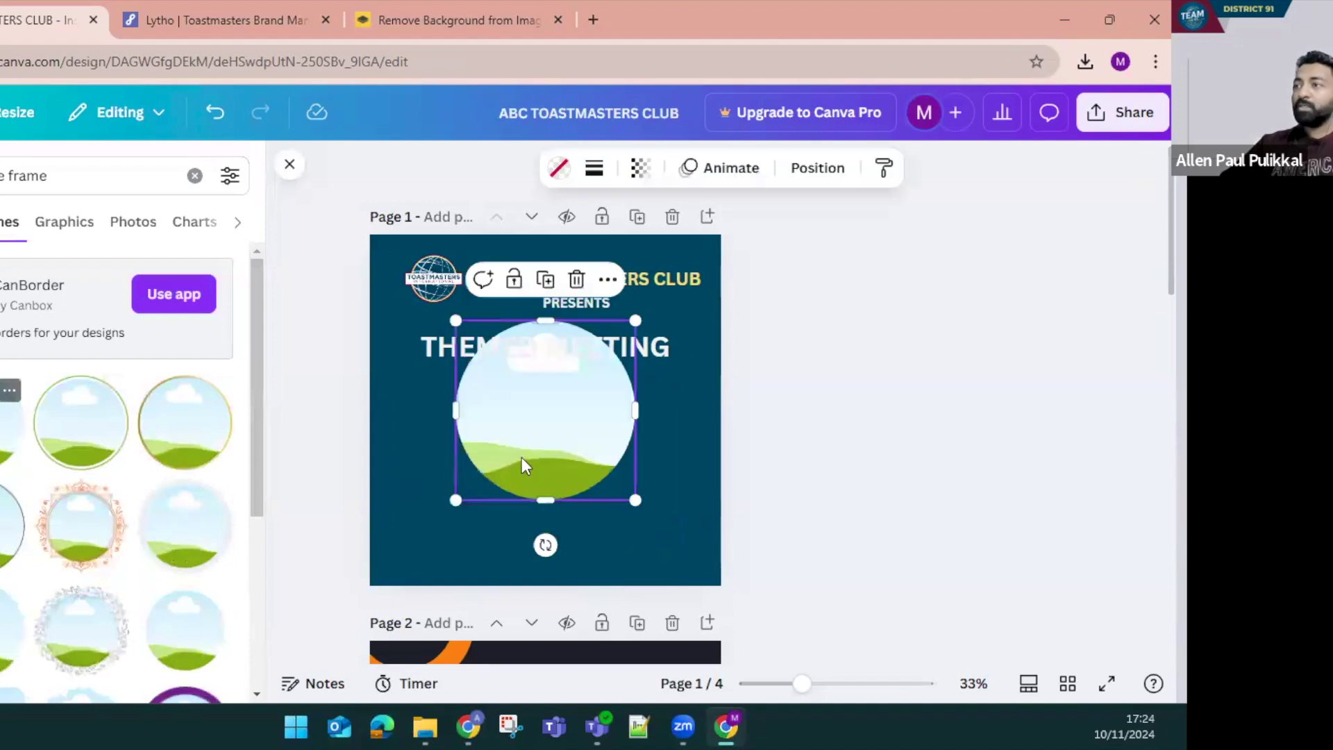
pyautogui.moveTo(554, 482); pyautogui.dragTo(562, 536)
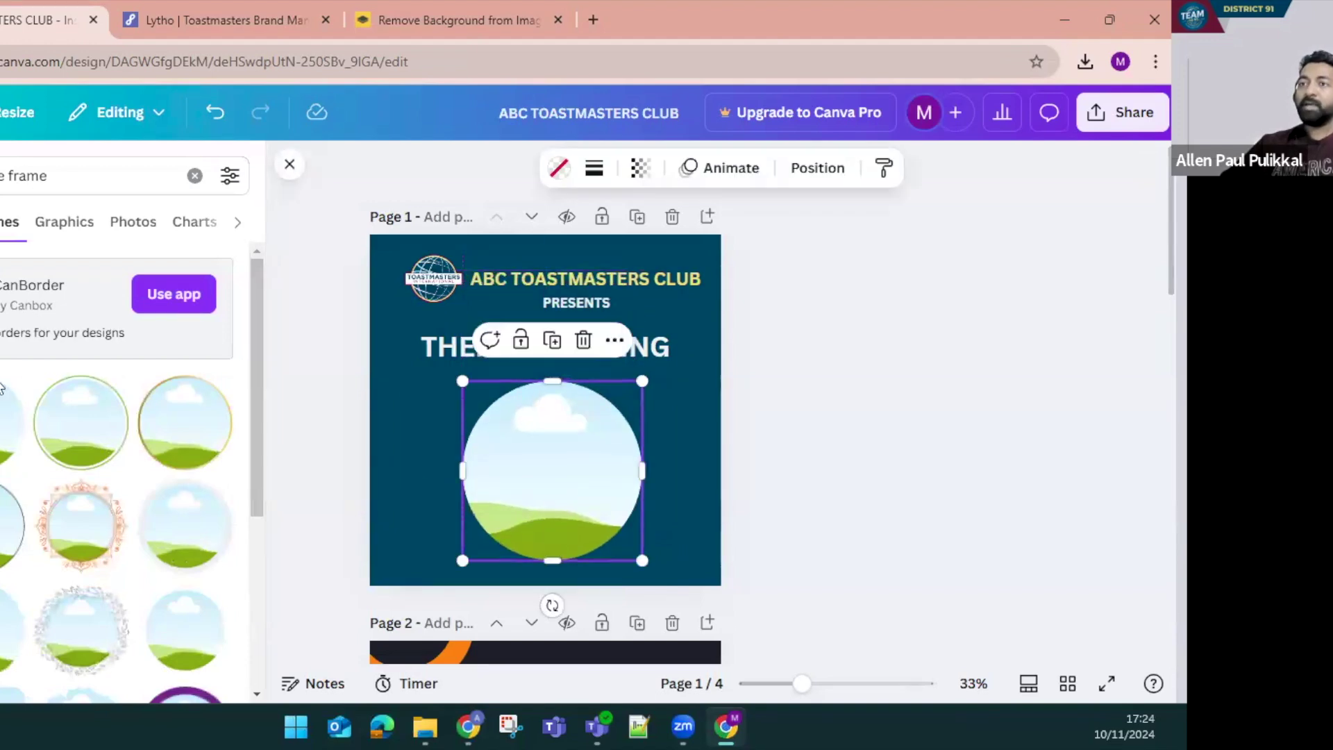
# Drop the uploaded speaker photo into the circle frame and shift it down inside the frame
pyautogui.click(2, 386)
pyautogui.click(559, 466)
pyautogui.moveTo(62, 456); pyautogui.dragTo(556, 469)
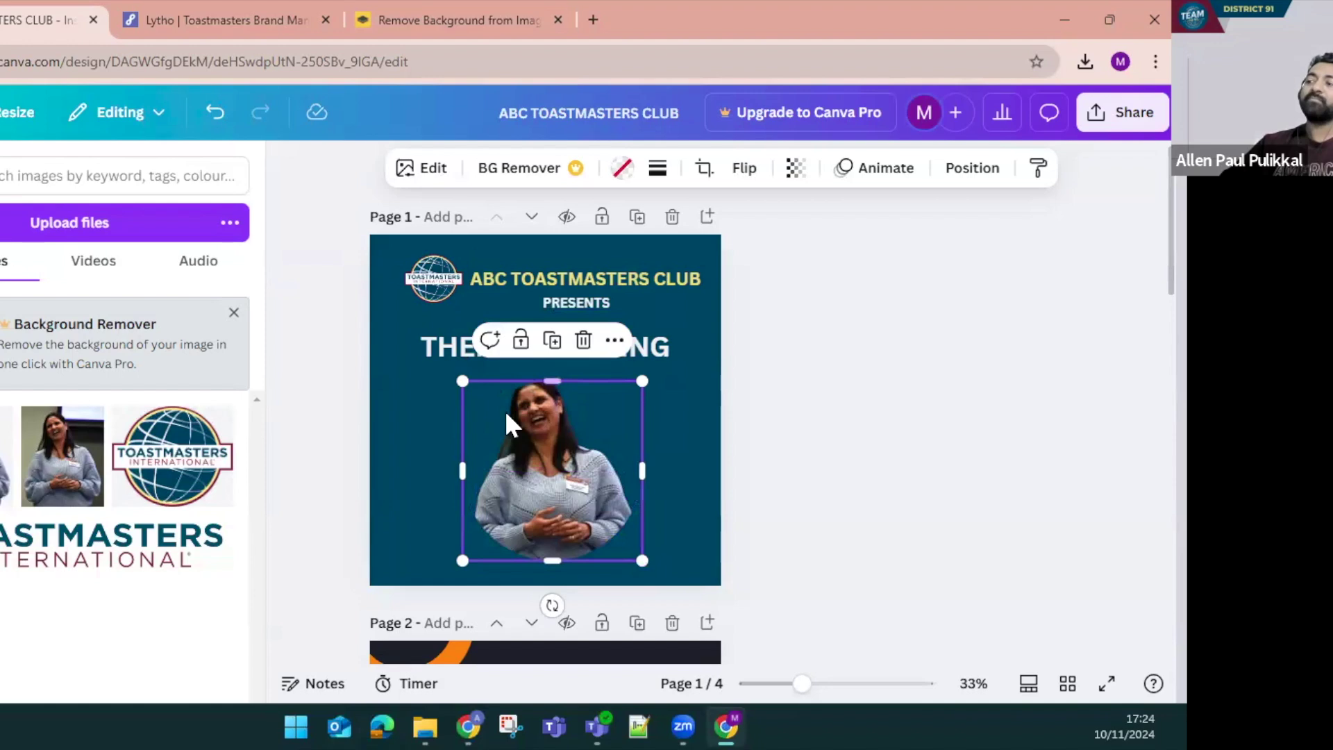
pyautogui.doubleClick(556, 471)
pyautogui.moveTo(557, 479); pyautogui.dragTo(555, 509)
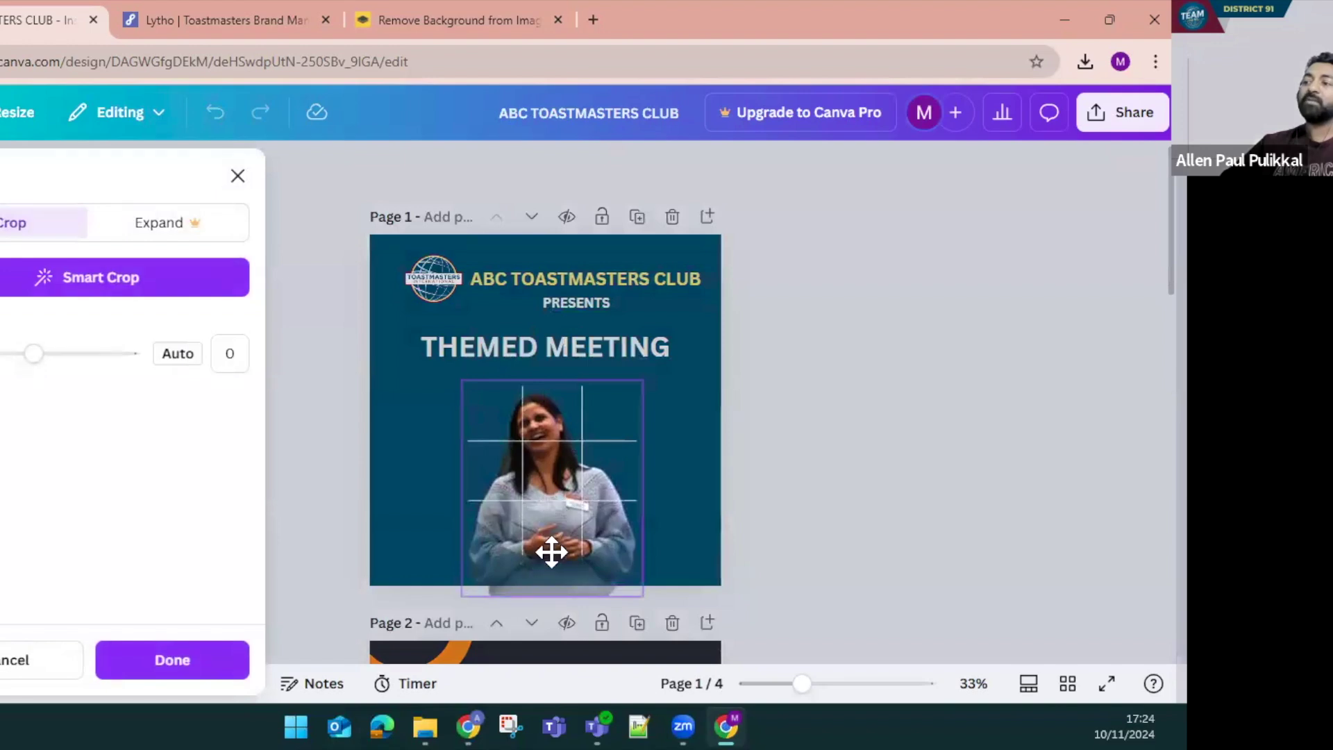
pyautogui.press('Return')
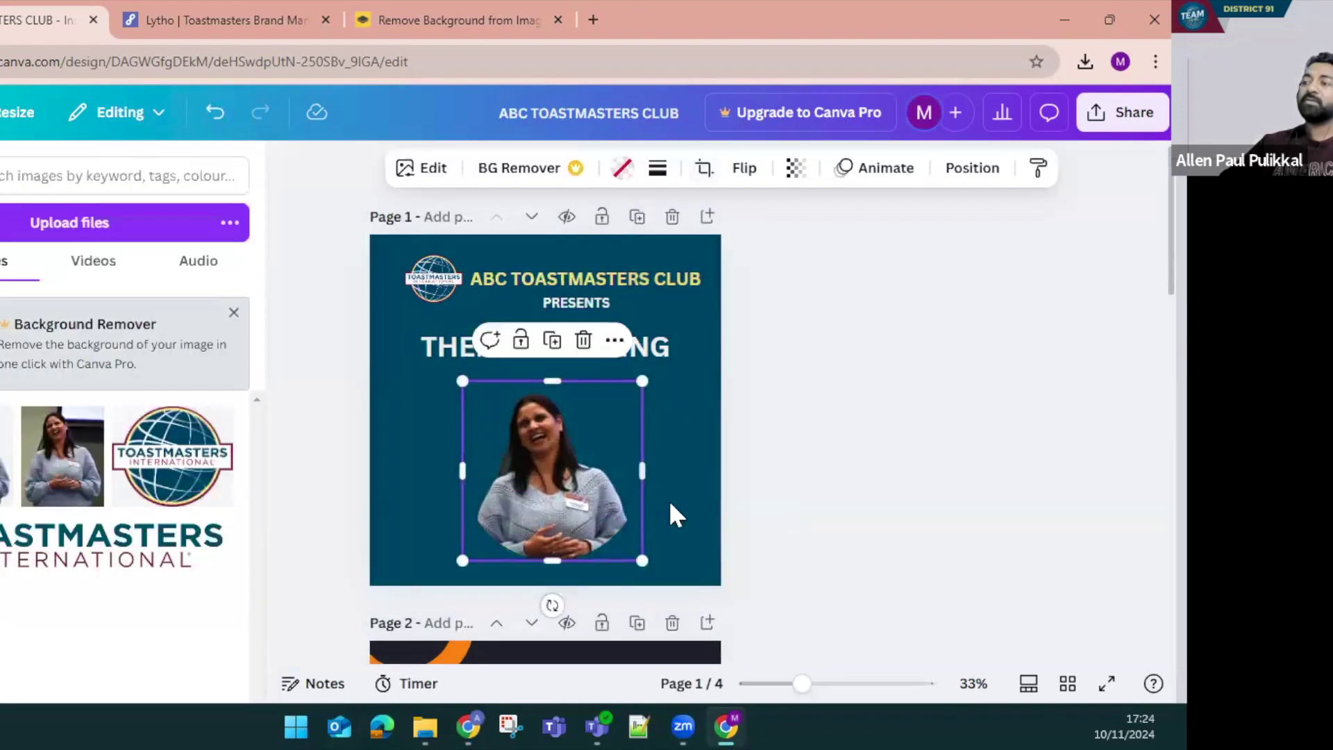
pyautogui.rightClick(578, 496)
# Detach and delete the old photo, then refill the circle frame with the speaker photo, shifted down
pyautogui.click(646, 597)
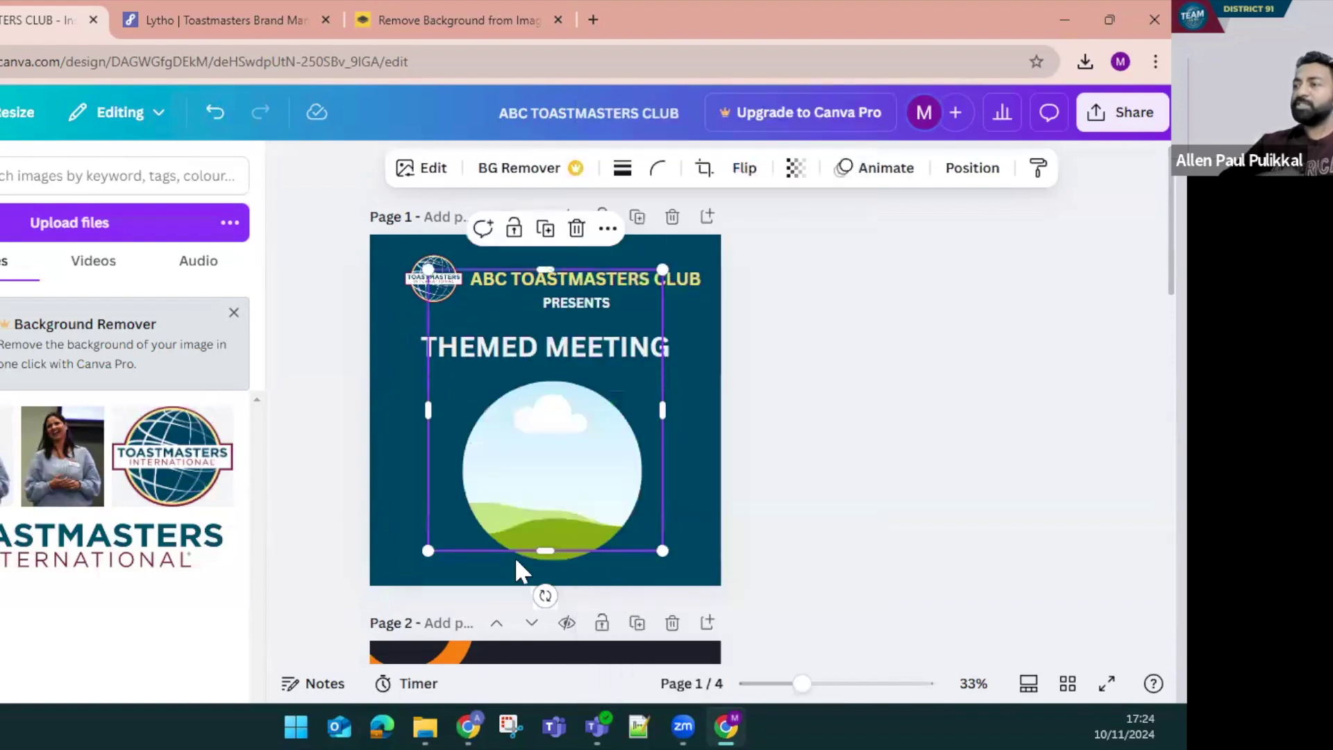
pyautogui.press('Delete')
pyautogui.moveTo(73, 479); pyautogui.dragTo(540, 469)
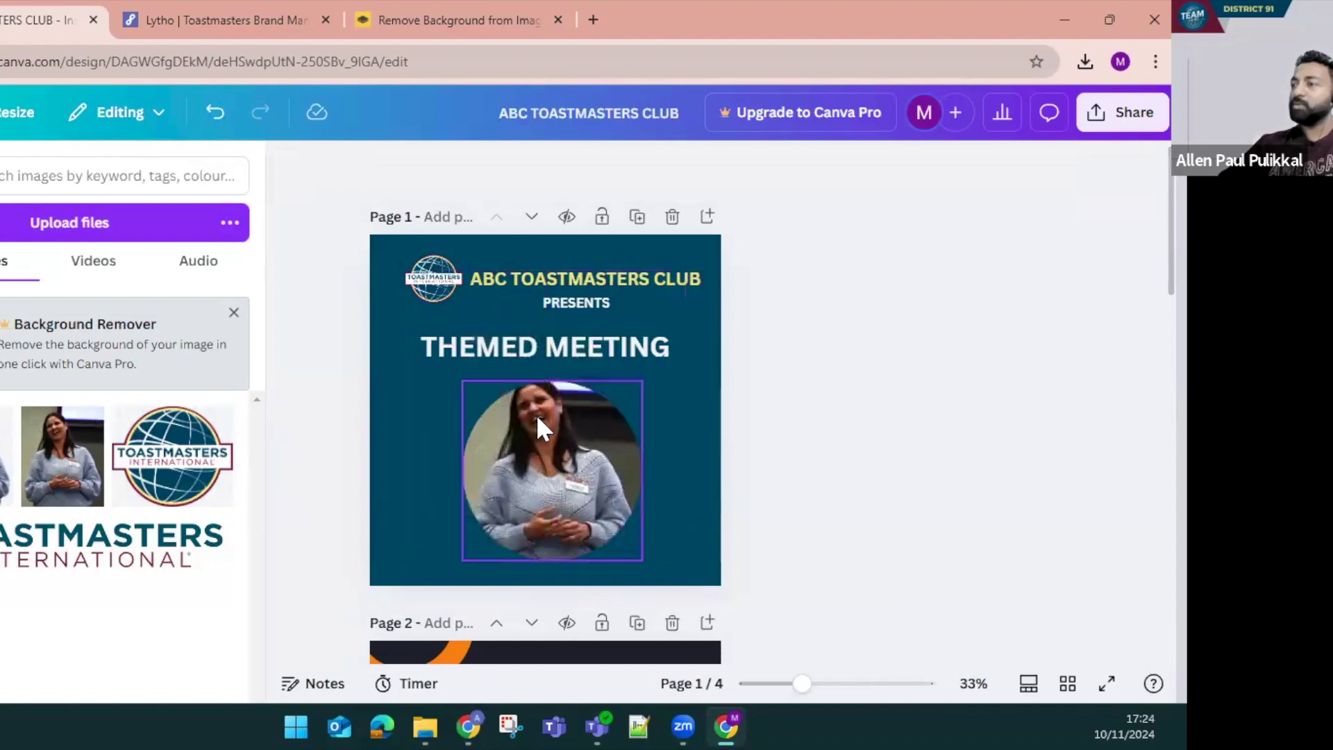
pyautogui.doubleClick(530, 439)
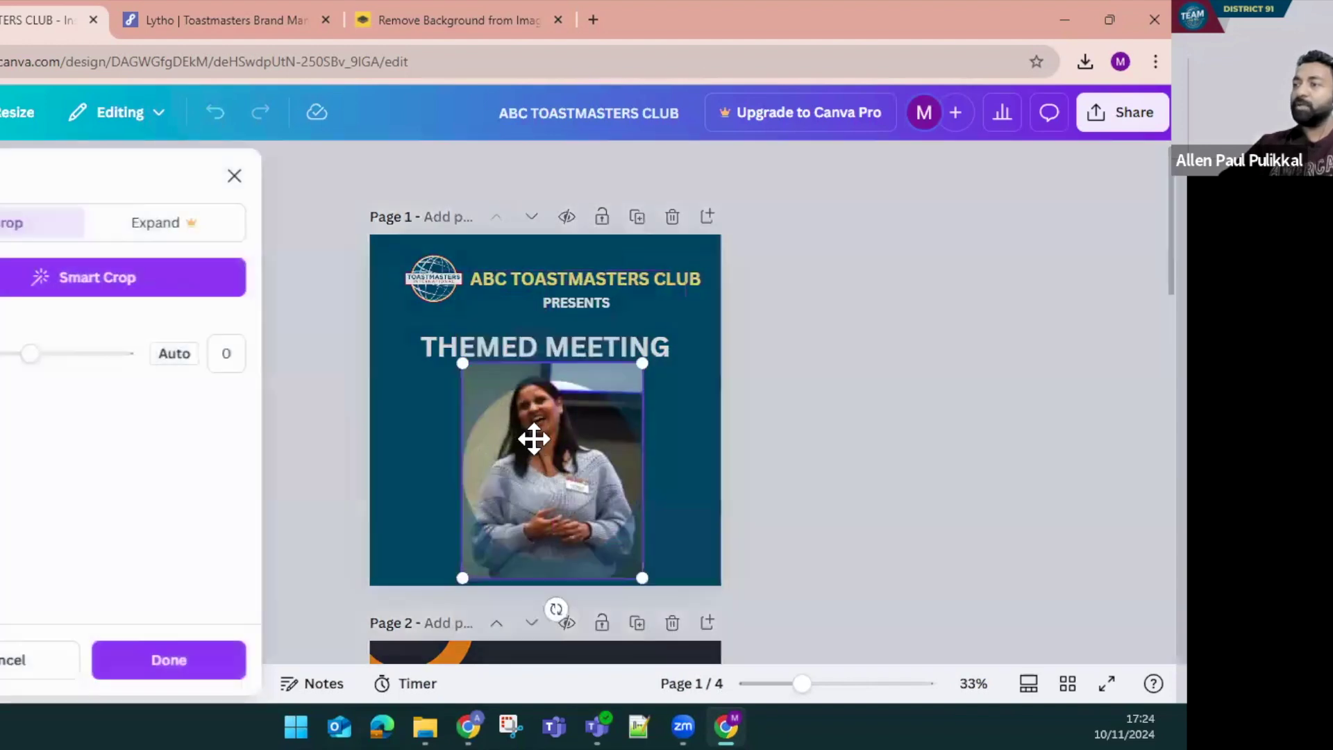
pyautogui.moveTo(529, 456); pyautogui.dragTo(536, 486)
pyautogui.click(741, 473)
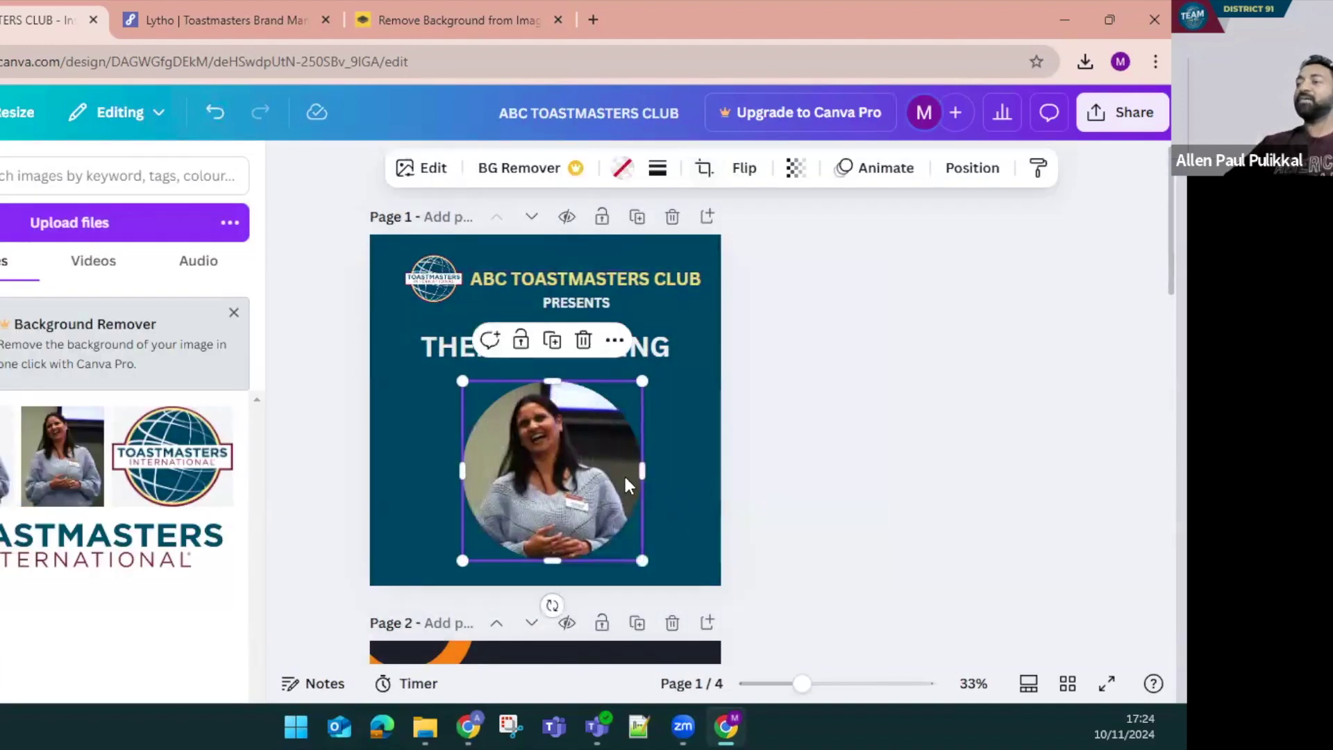
# Fine-tune the circle's position and the photo's framing so her face sits in the circle
pyautogui.moveTo(593, 495); pyautogui.dragTo(581, 487)
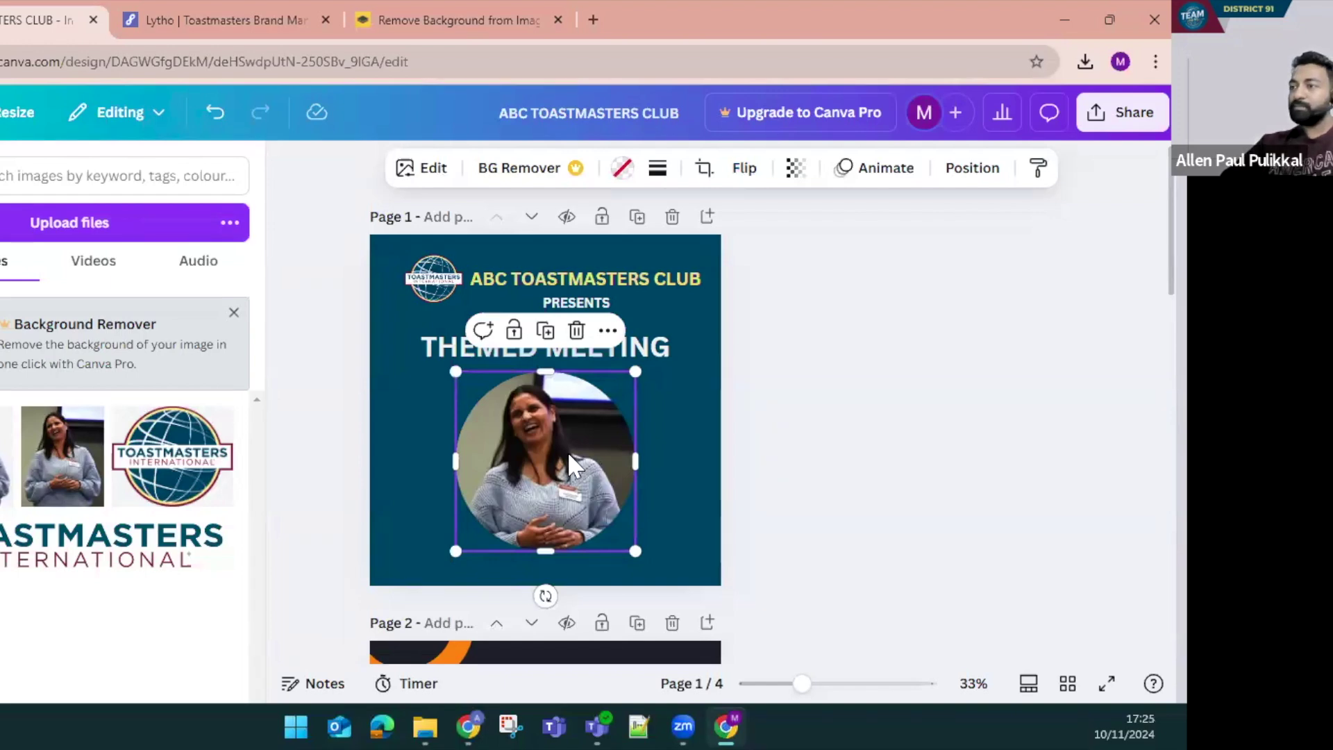
pyautogui.press('Delete')
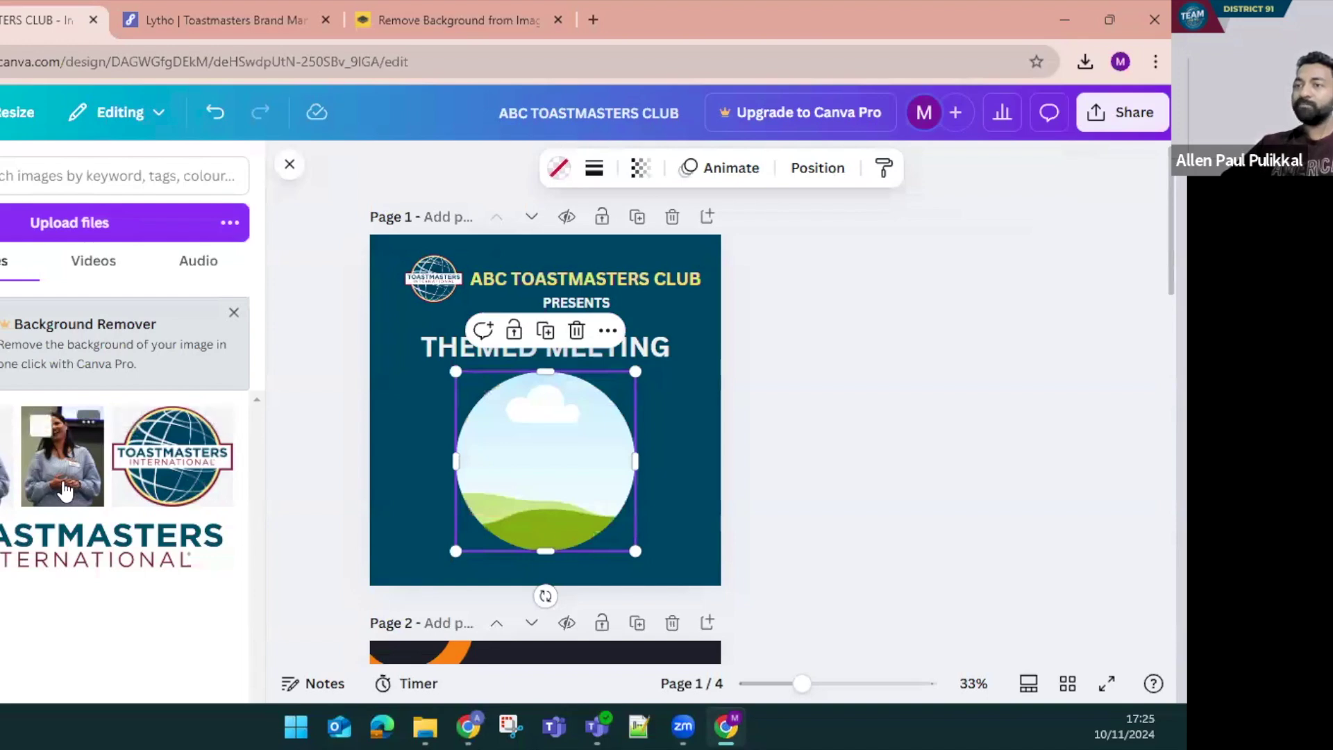
pyautogui.hotkey('ctrl', 'z')
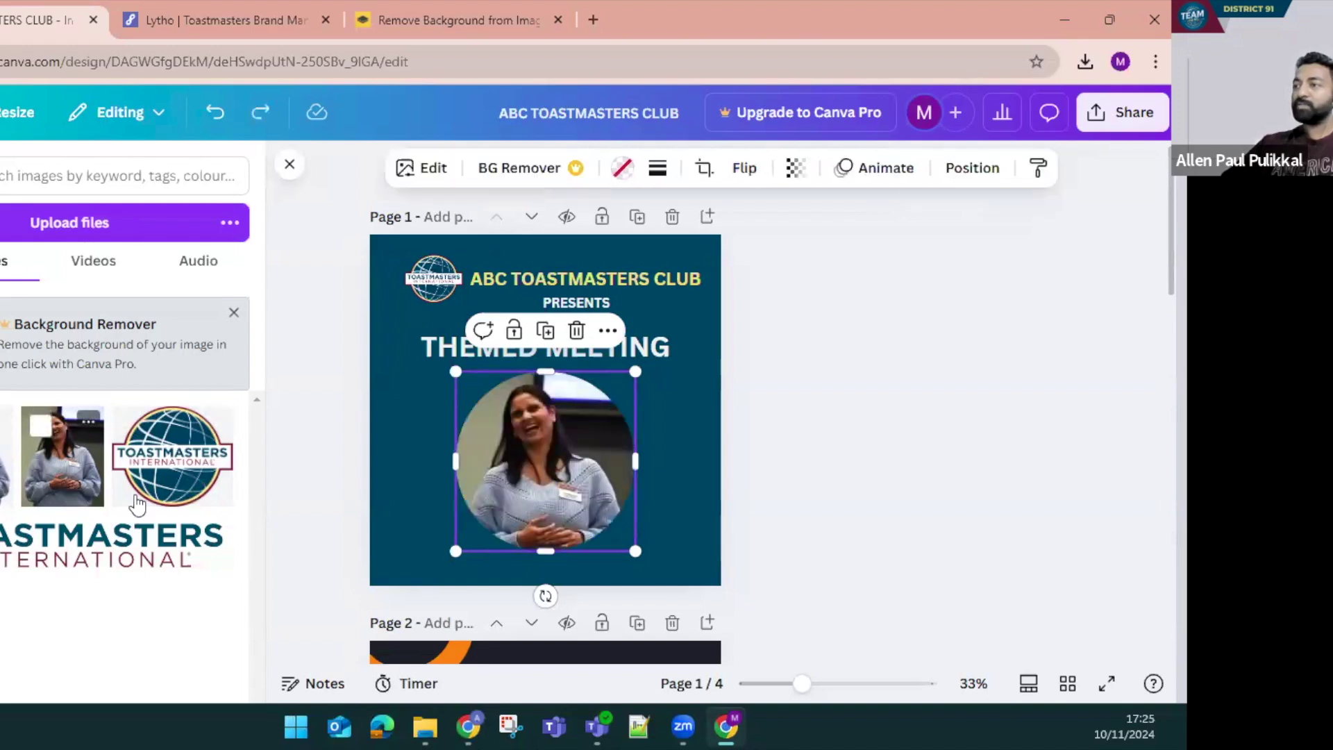
pyautogui.doubleClick(559, 504)
pyautogui.moveTo(557, 503); pyautogui.dragTo(556, 457)
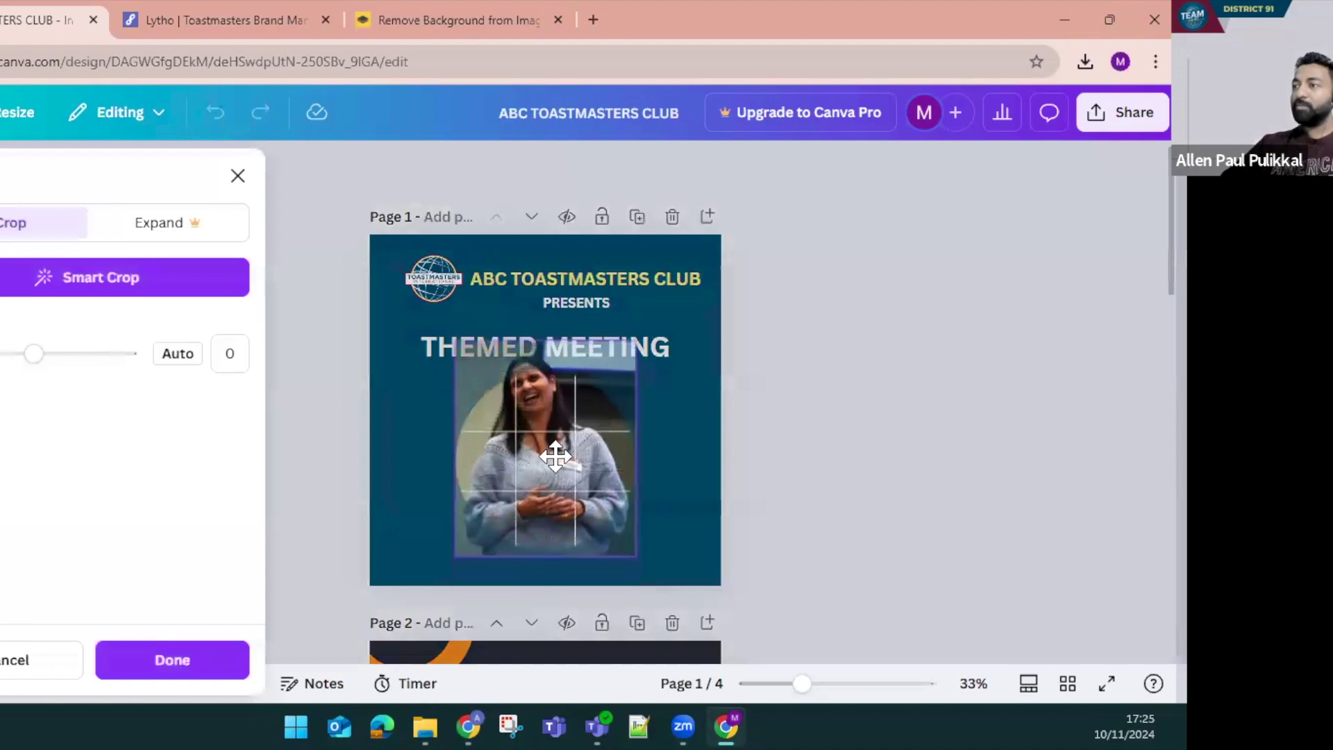
pyautogui.click(687, 457)
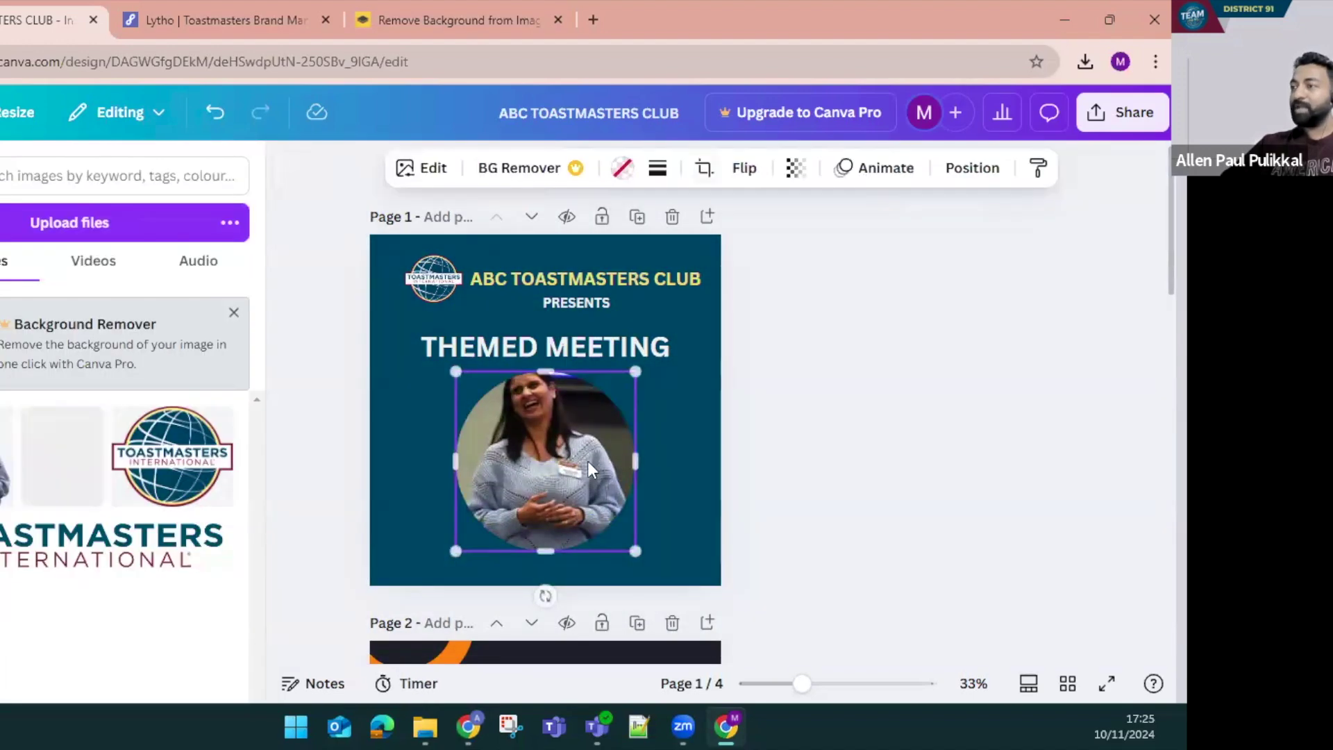
pyautogui.moveTo(557, 482); pyautogui.dragTo(561, 488)
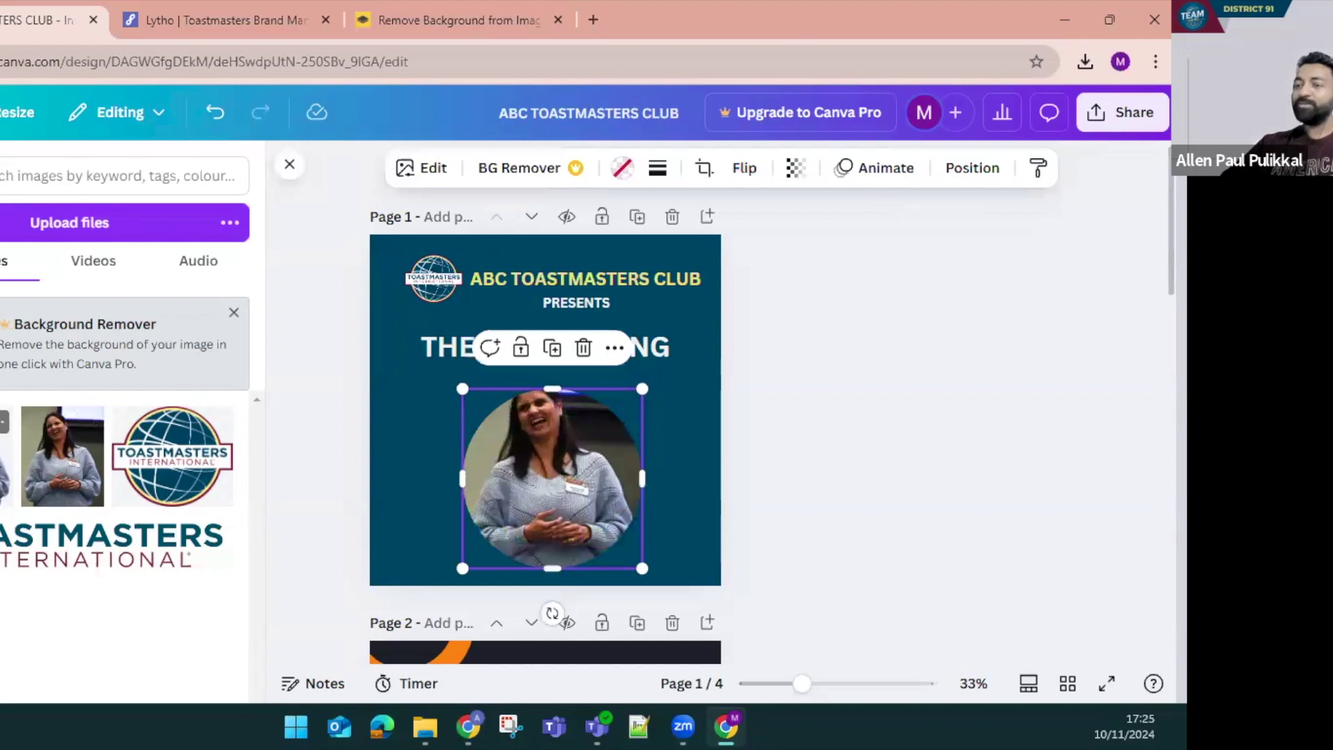
pyautogui.doubleClick(561, 488)
pyautogui.moveTo(493, 409); pyautogui.dragTo(489, 382)
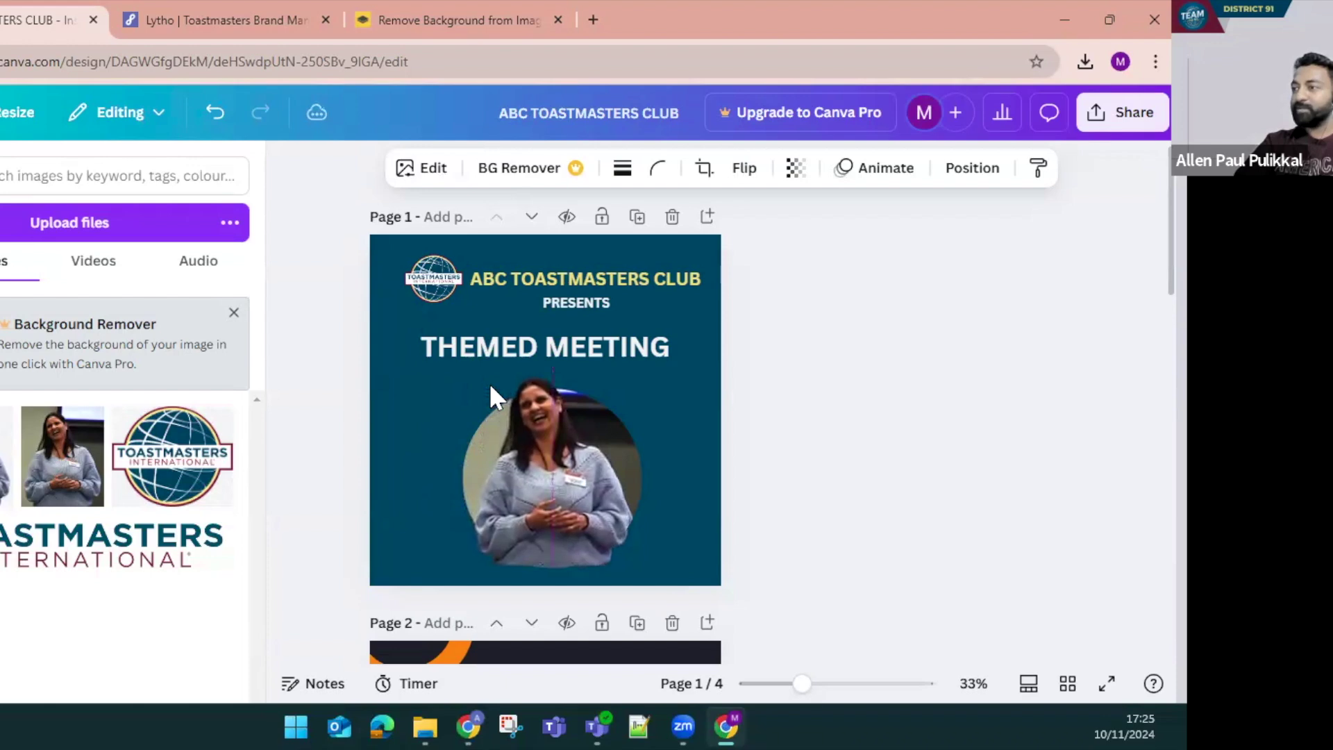
# Trim the speaker image's bottom edge up to mid-circle so her head pops out of the frame
pyautogui.click(490, 386)
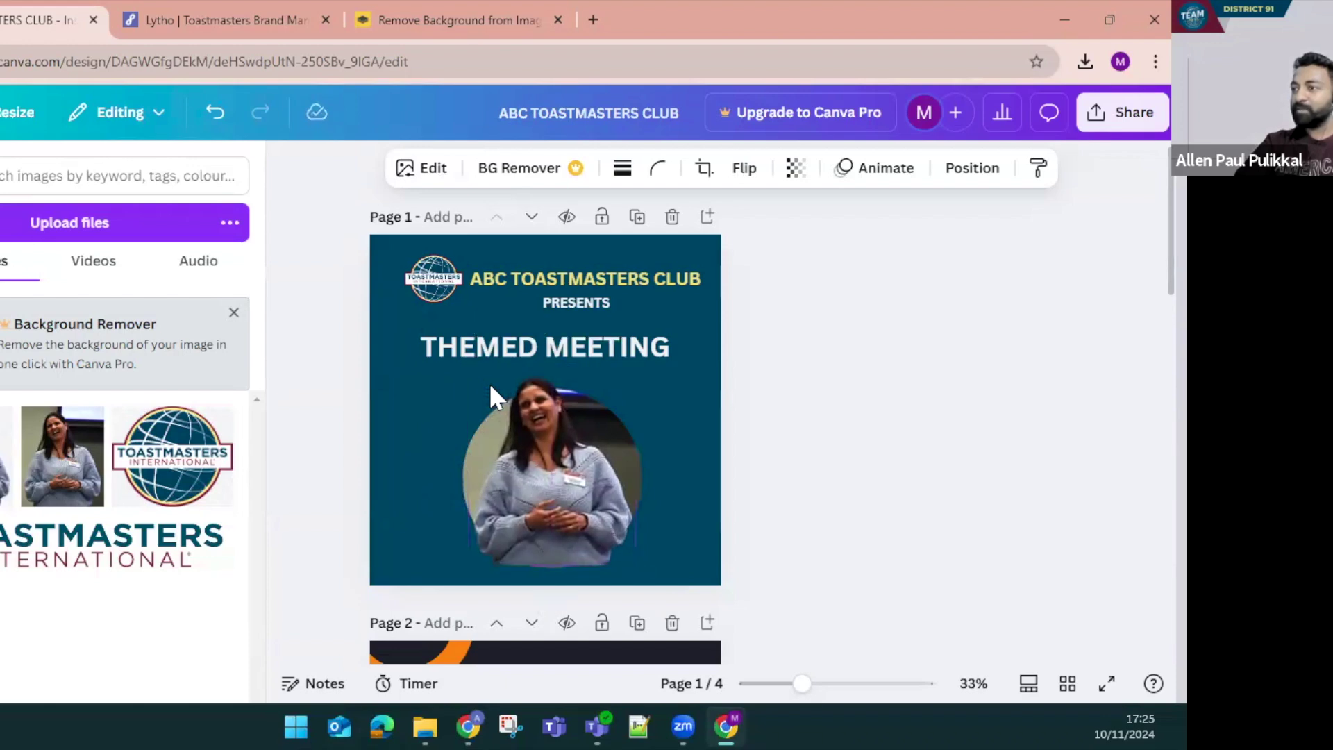
pyautogui.click(490, 386)
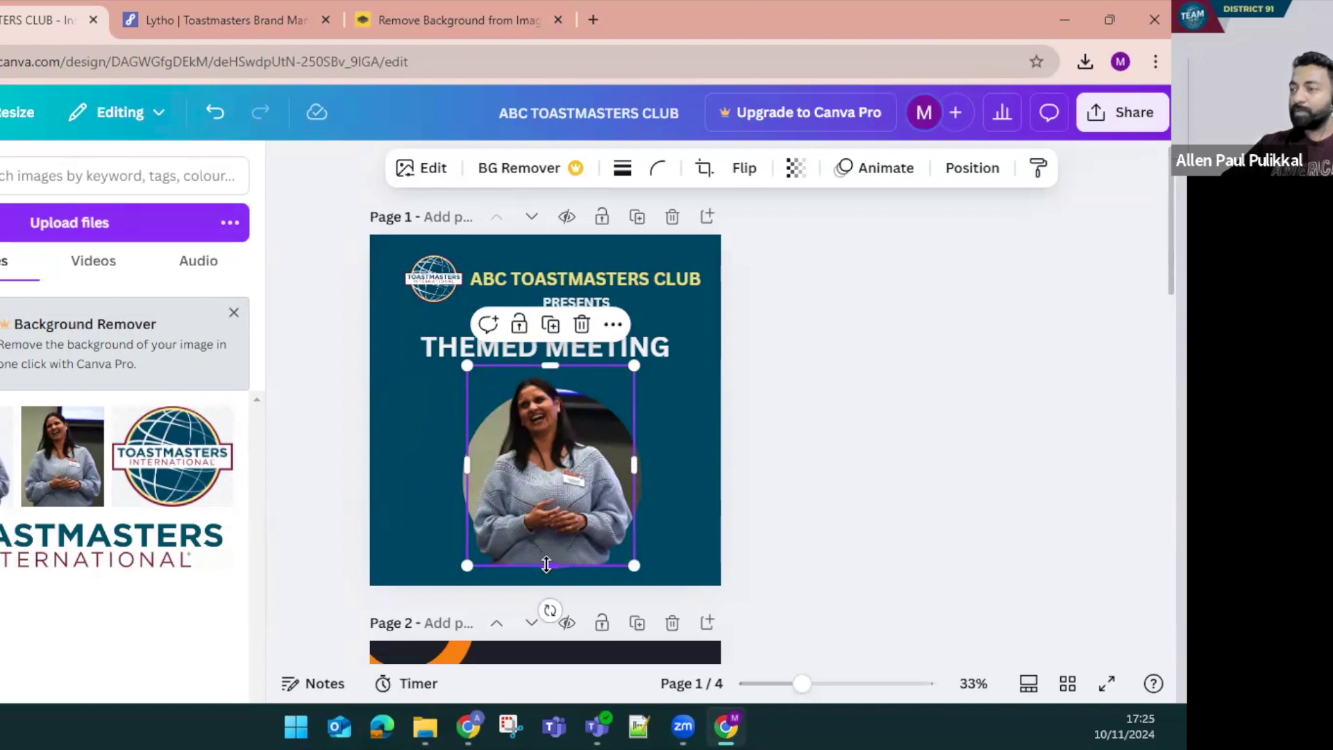
pyautogui.moveTo(546, 559); pyautogui.dragTo(559, 472)
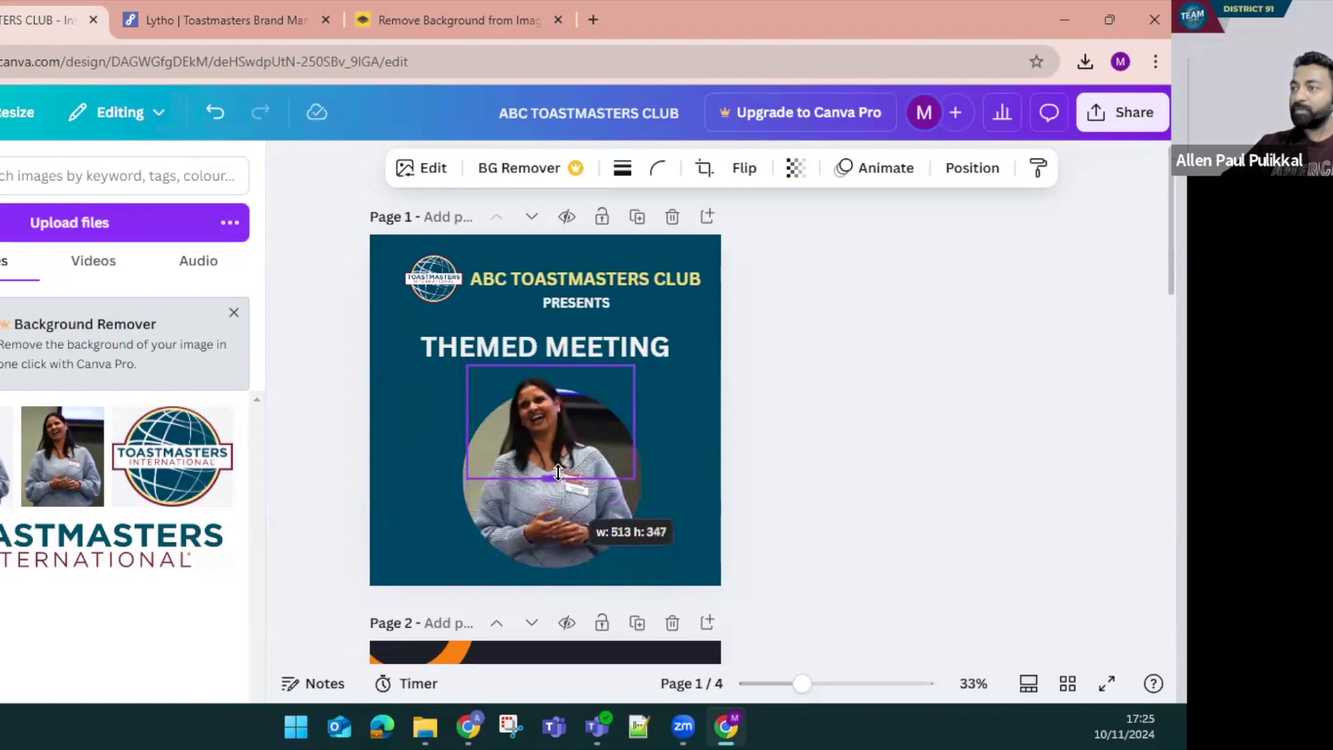
pyautogui.moveTo(558, 472); pyautogui.dragTo(558, 472)
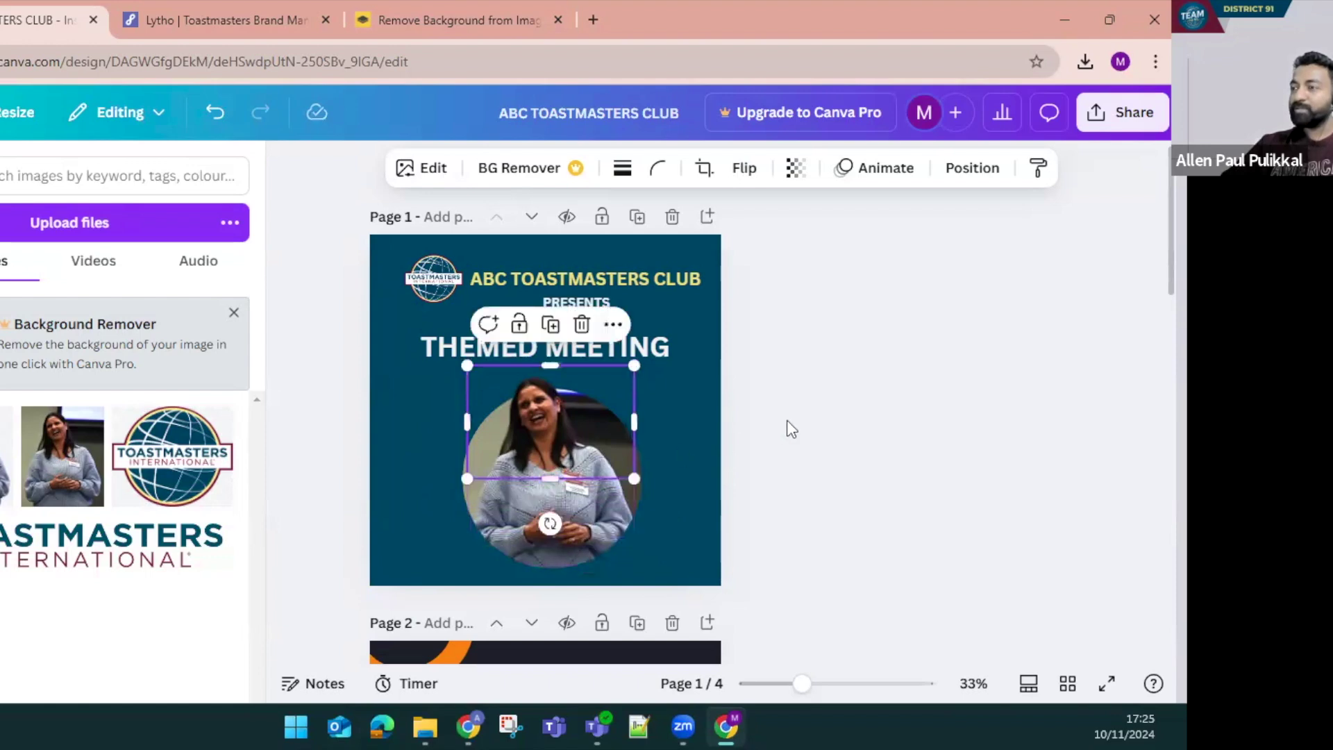
pyautogui.click(836, 415)
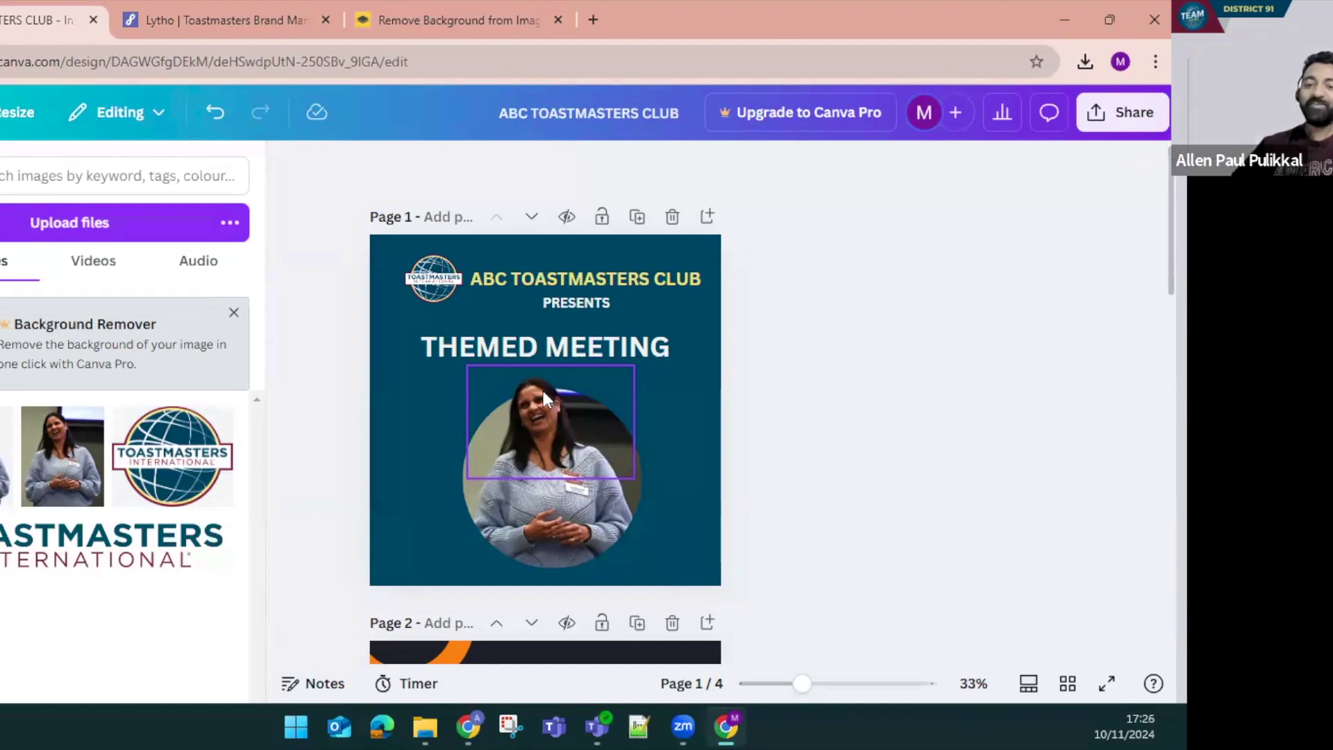
pyautogui.click(543, 390)
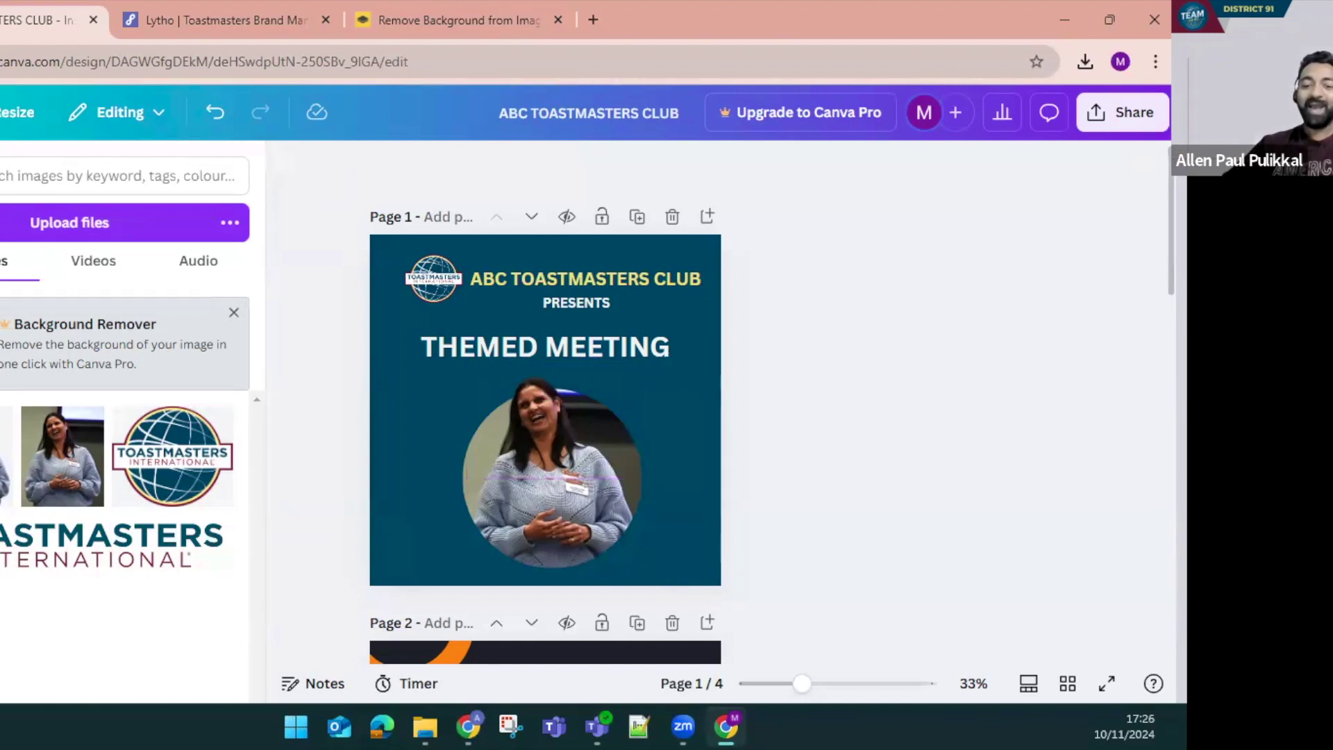
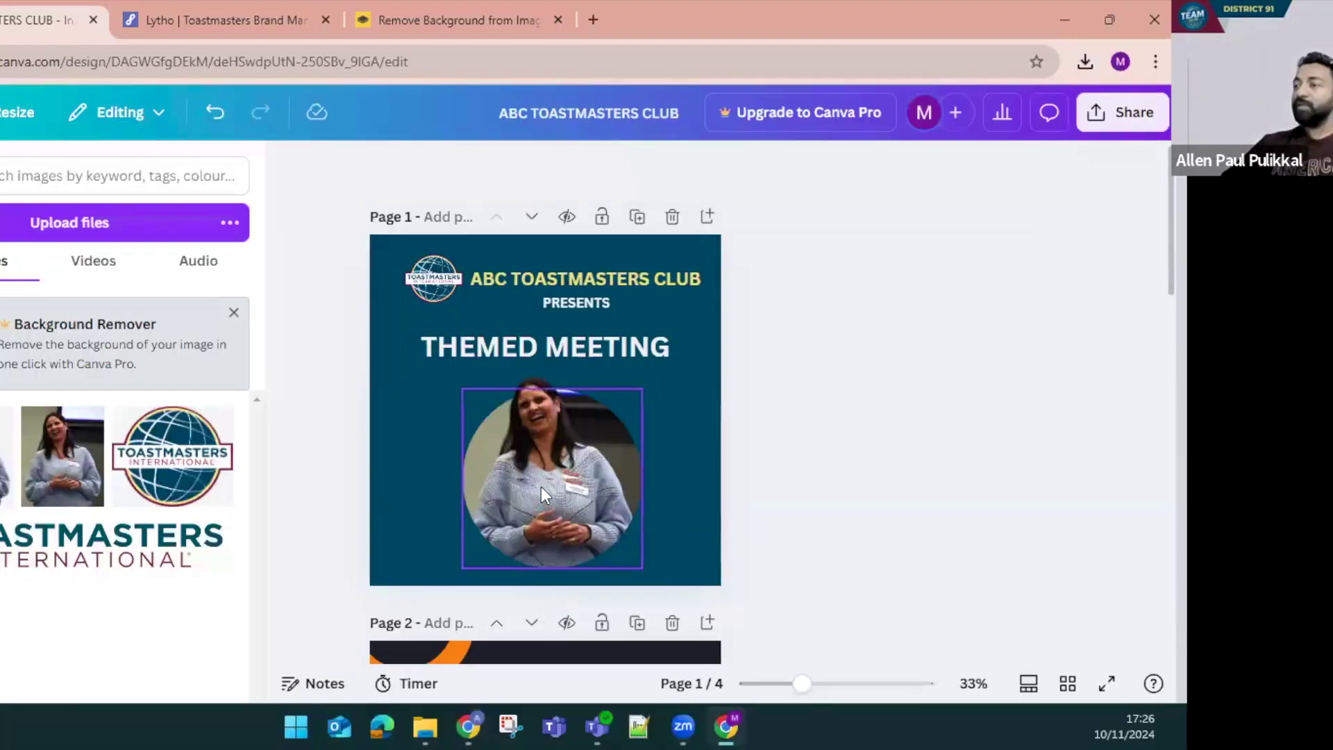
# Try moving and grouping the circular photo, then undo the trial moves
pyautogui.moveTo(540, 486); pyautogui.dragTo(694, 472)
pyautogui.click(529, 463)
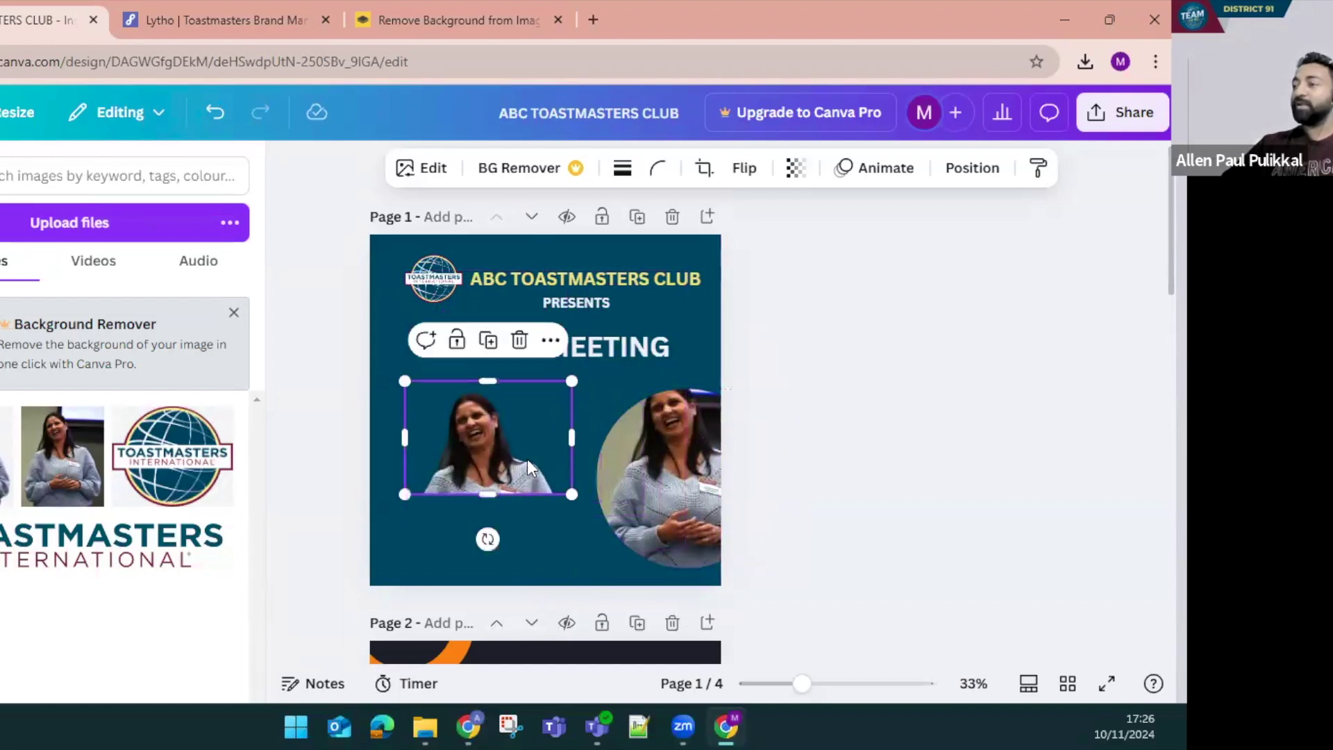
pyautogui.hotkey('ctrl', 'z')
pyautogui.hotkey('ctrl', 'z')
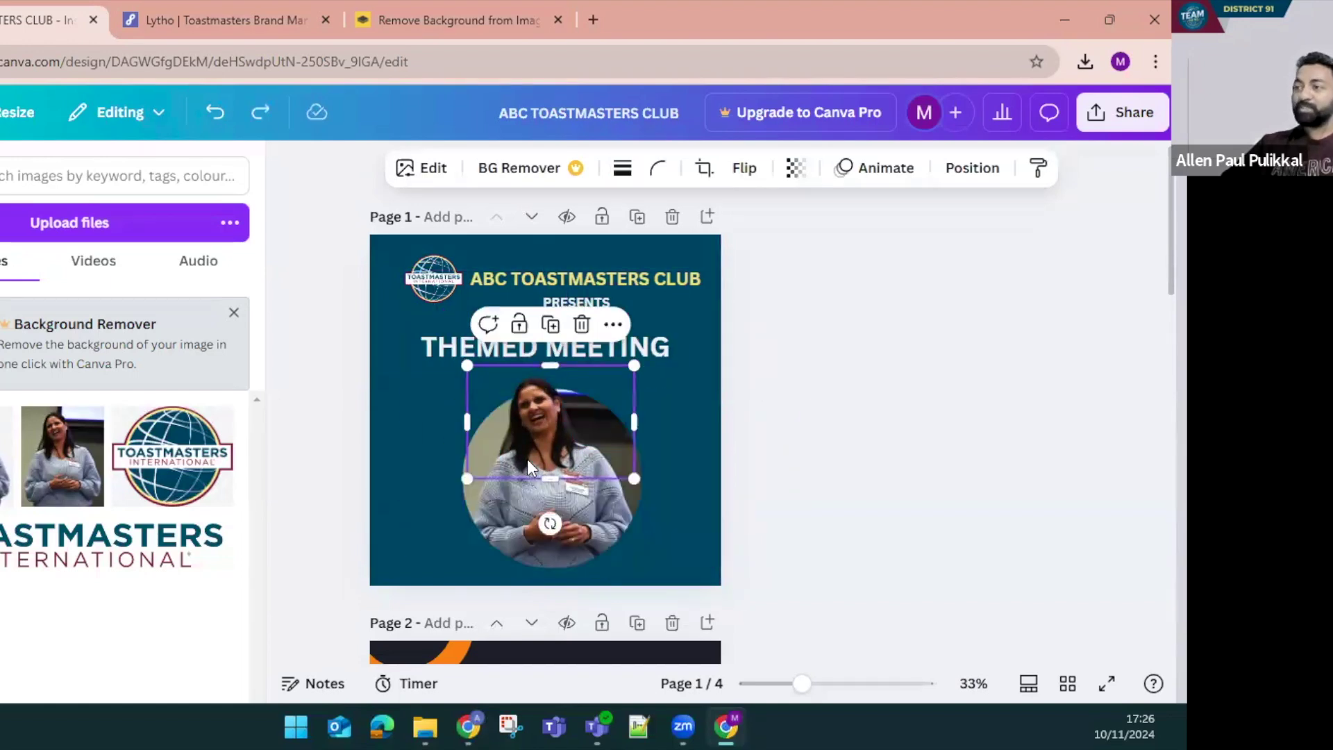
pyautogui.click(427, 441)
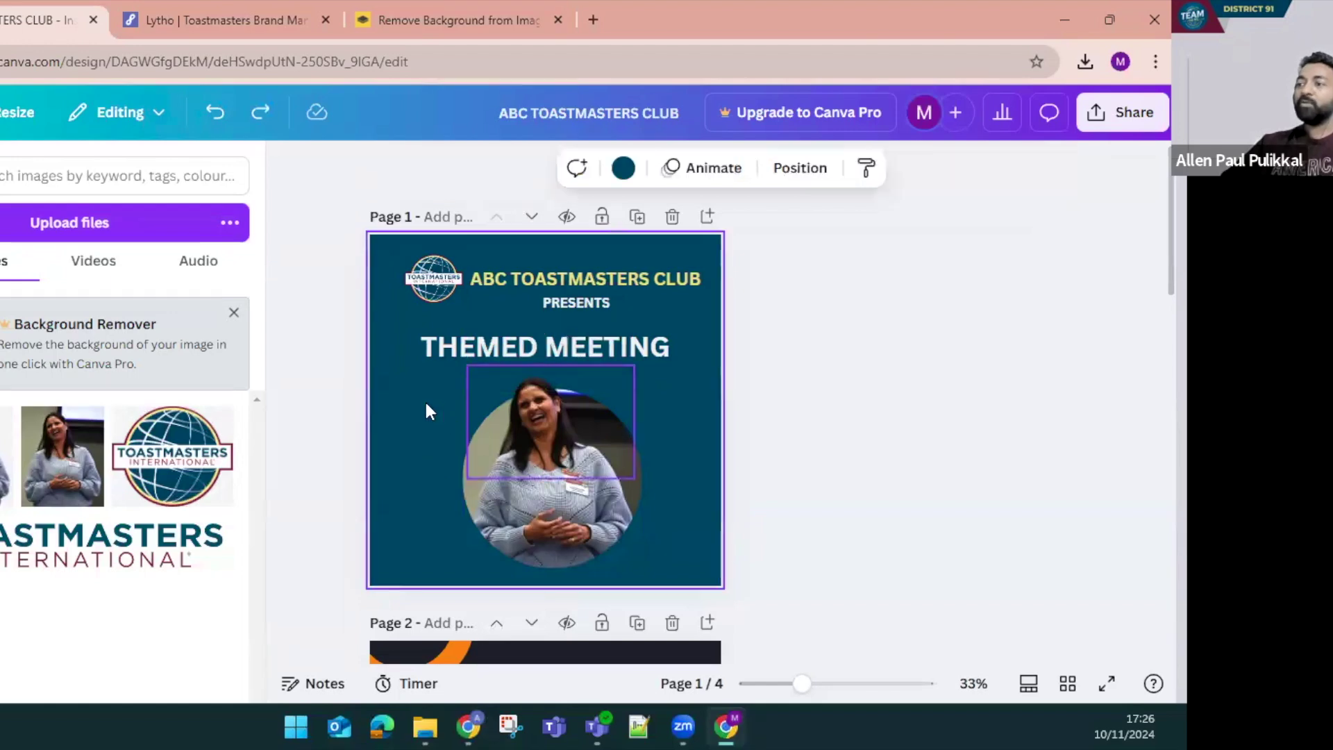
pyautogui.click(597, 502)
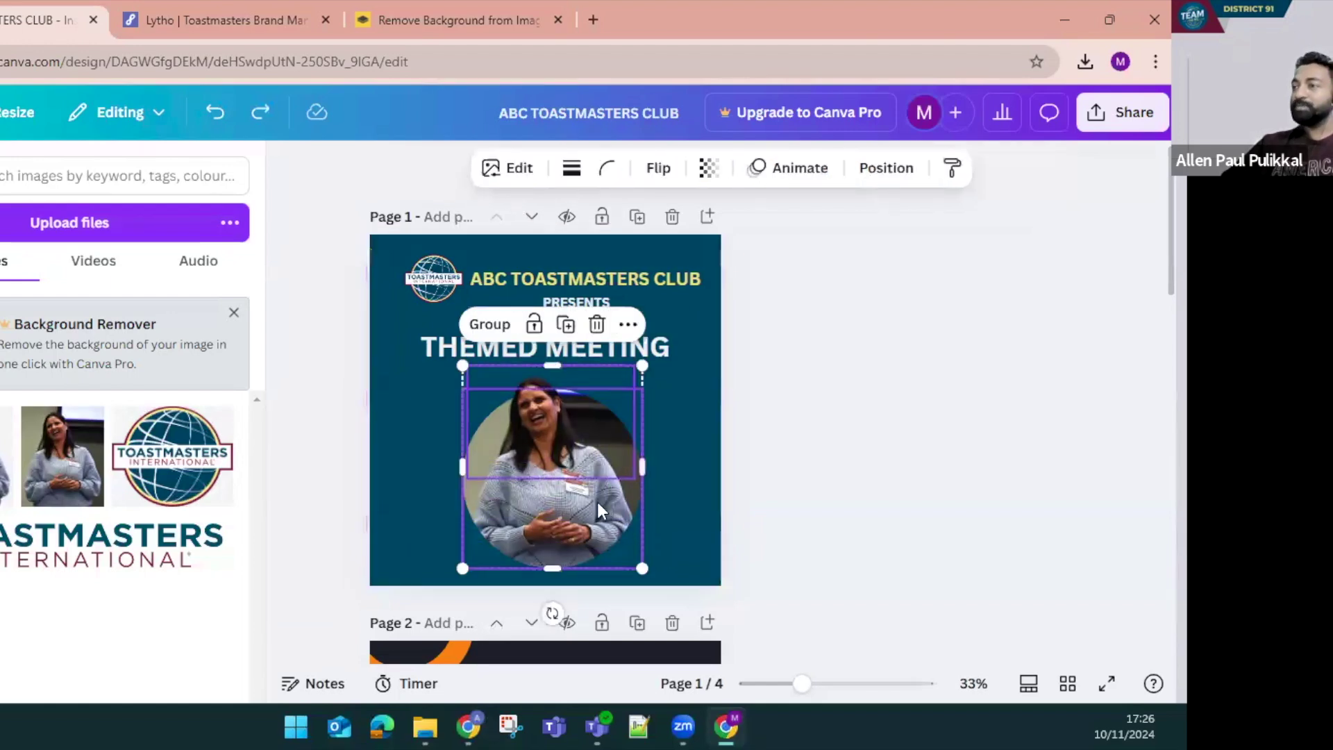
pyautogui.click(488, 327)
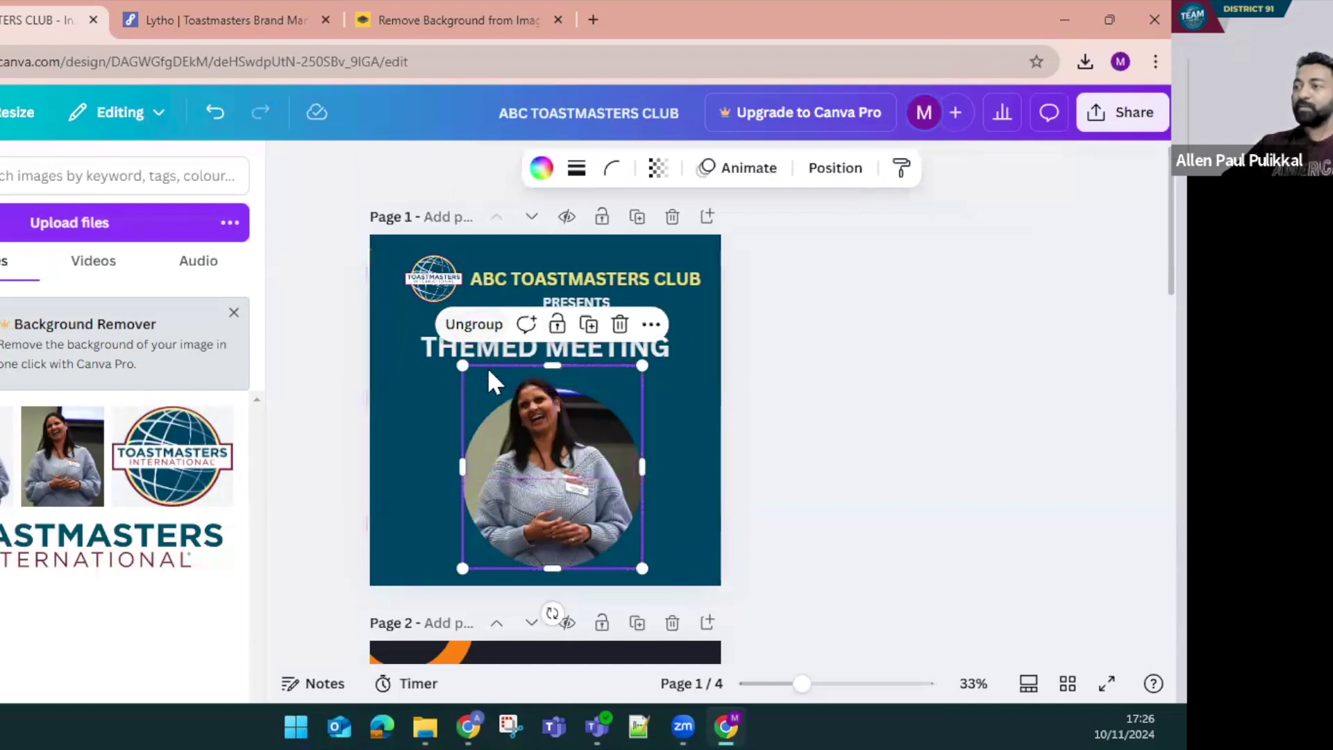
pyautogui.moveTo(562, 494); pyautogui.dragTo(461, 490)
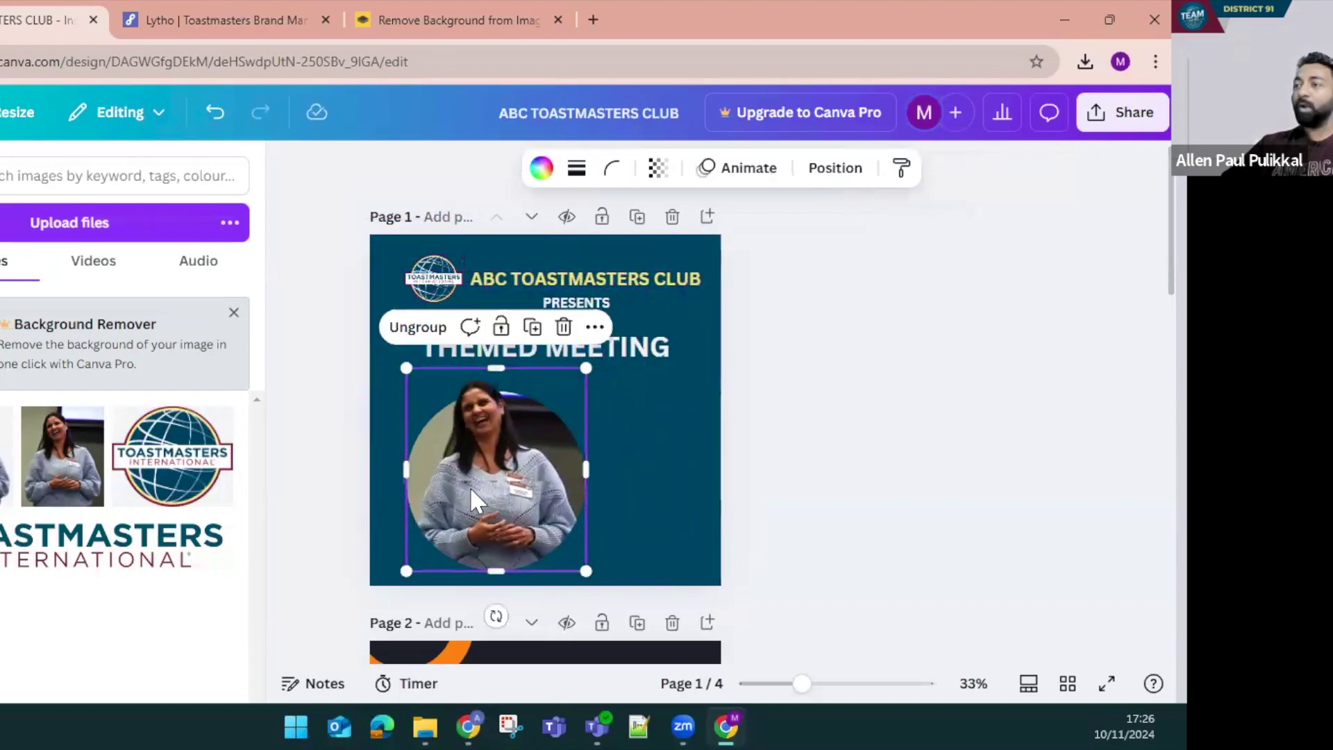
pyautogui.click(417, 329)
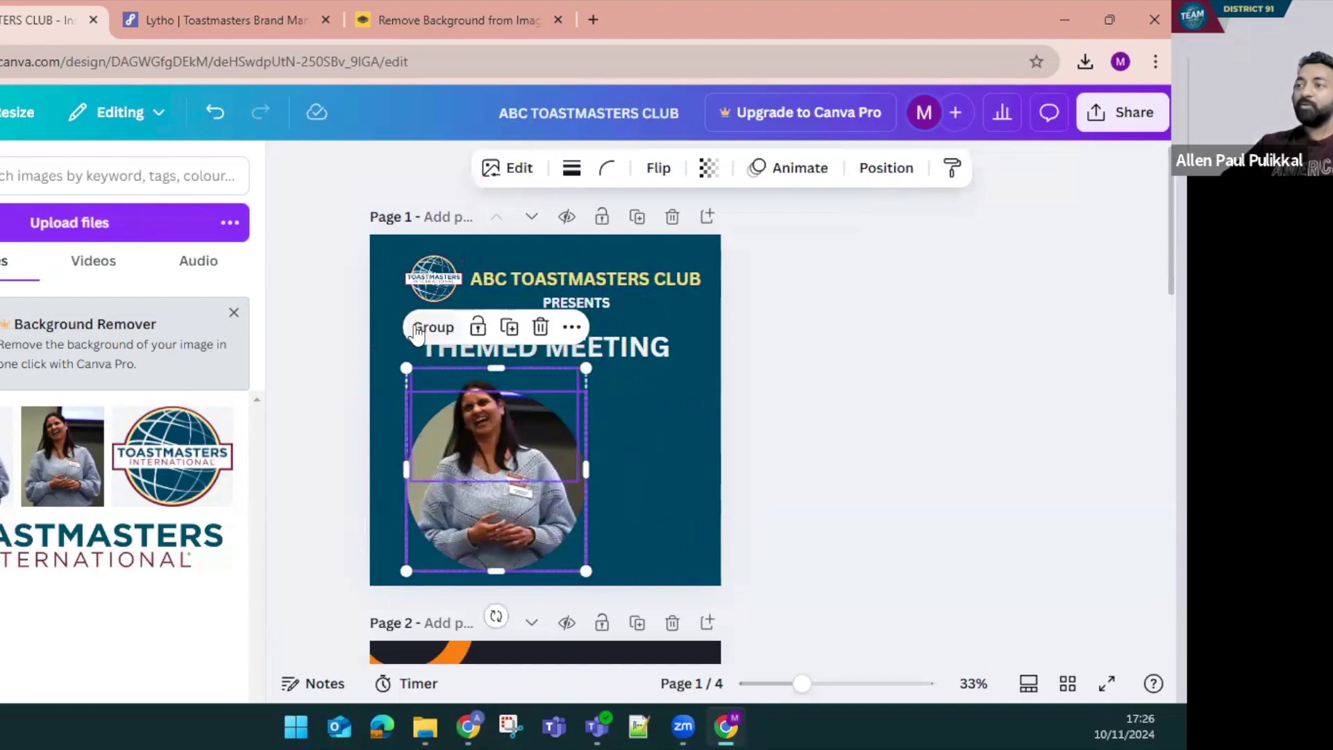
pyautogui.click(660, 474)
pyautogui.moveTo(481, 520); pyautogui.dragTo(583, 472)
pyautogui.moveTo(481, 435); pyautogui.dragTo(444, 375)
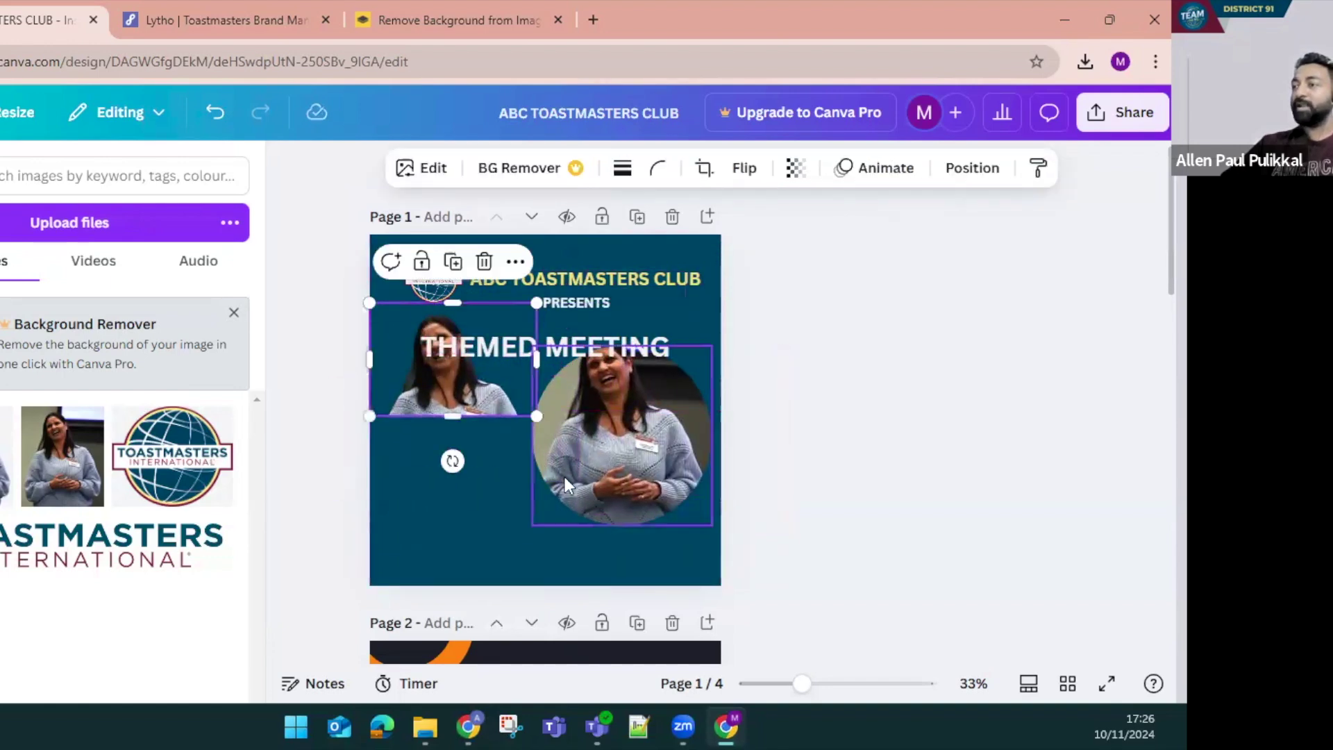
pyautogui.hotkey('ctrl', 'z')
pyautogui.hotkey('ctrl', 'z')
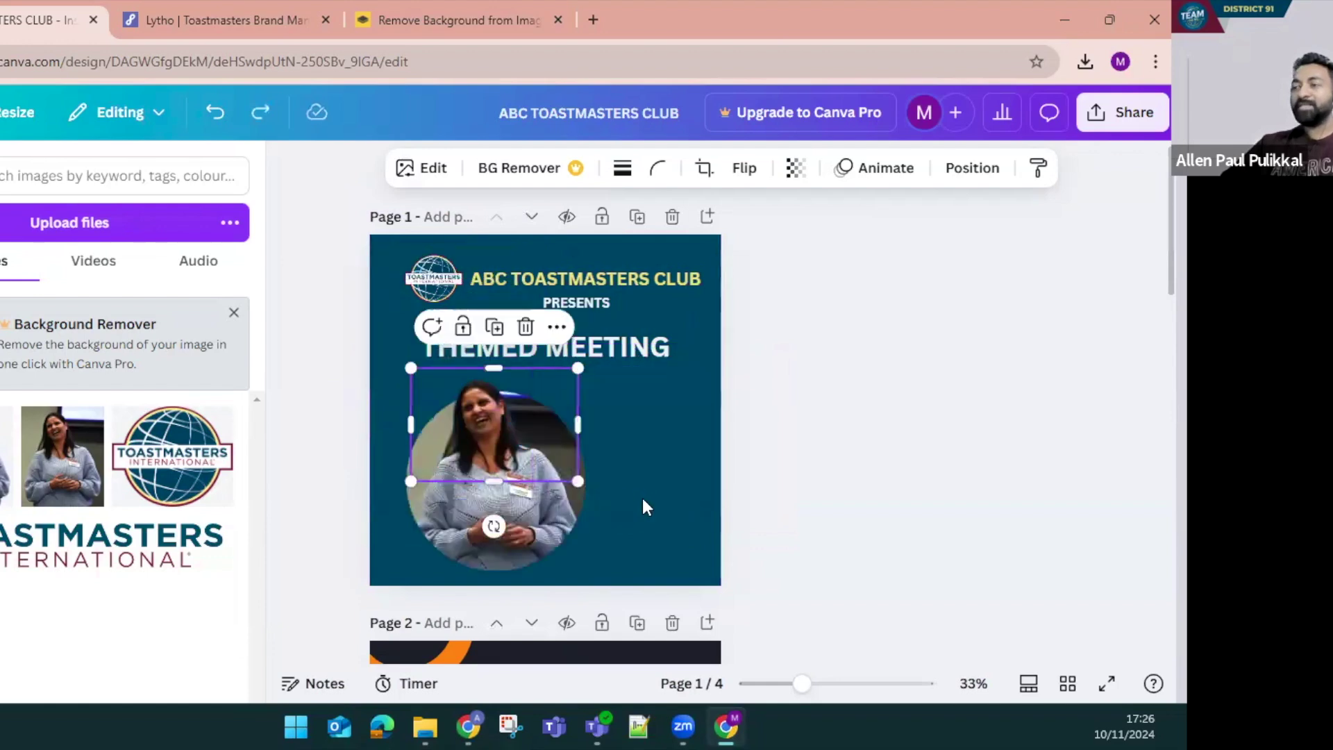
# Group the photo with its circular frame and shrink it from a corner
pyautogui.click(643, 497)
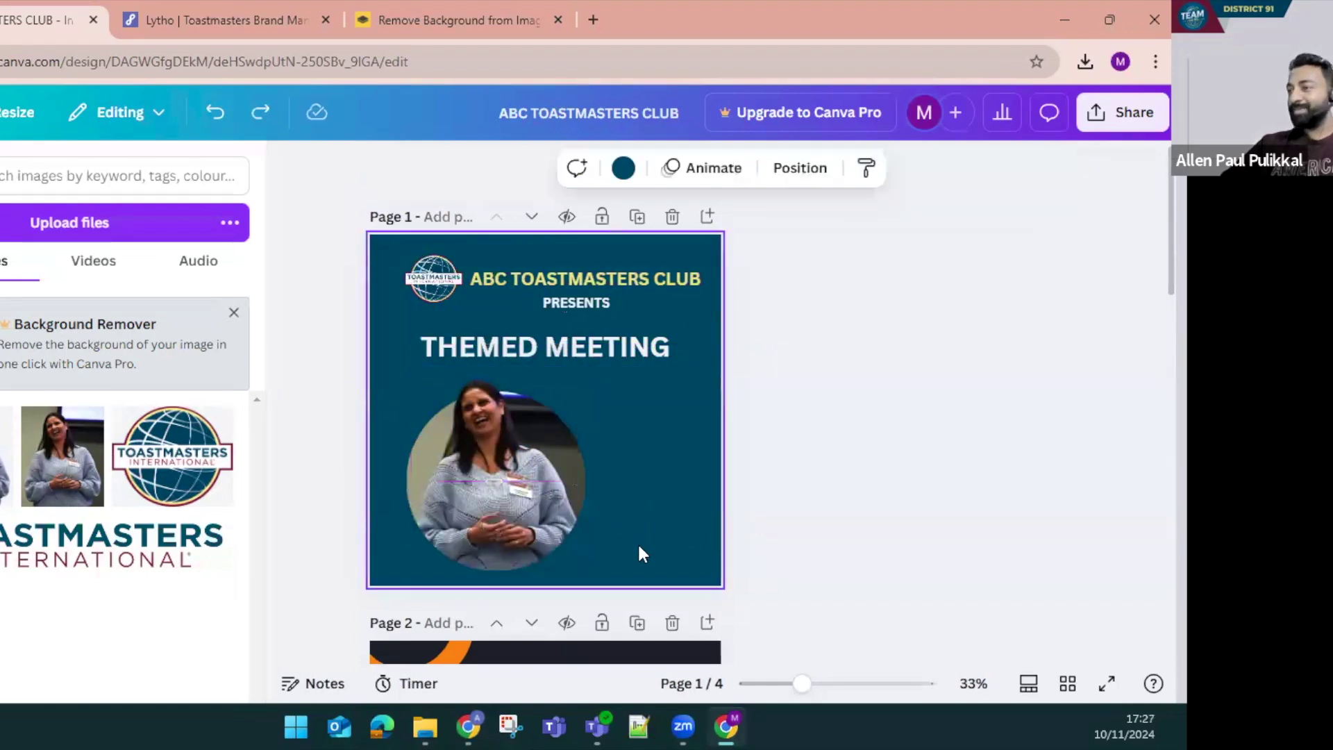
pyautogui.click(461, 428)
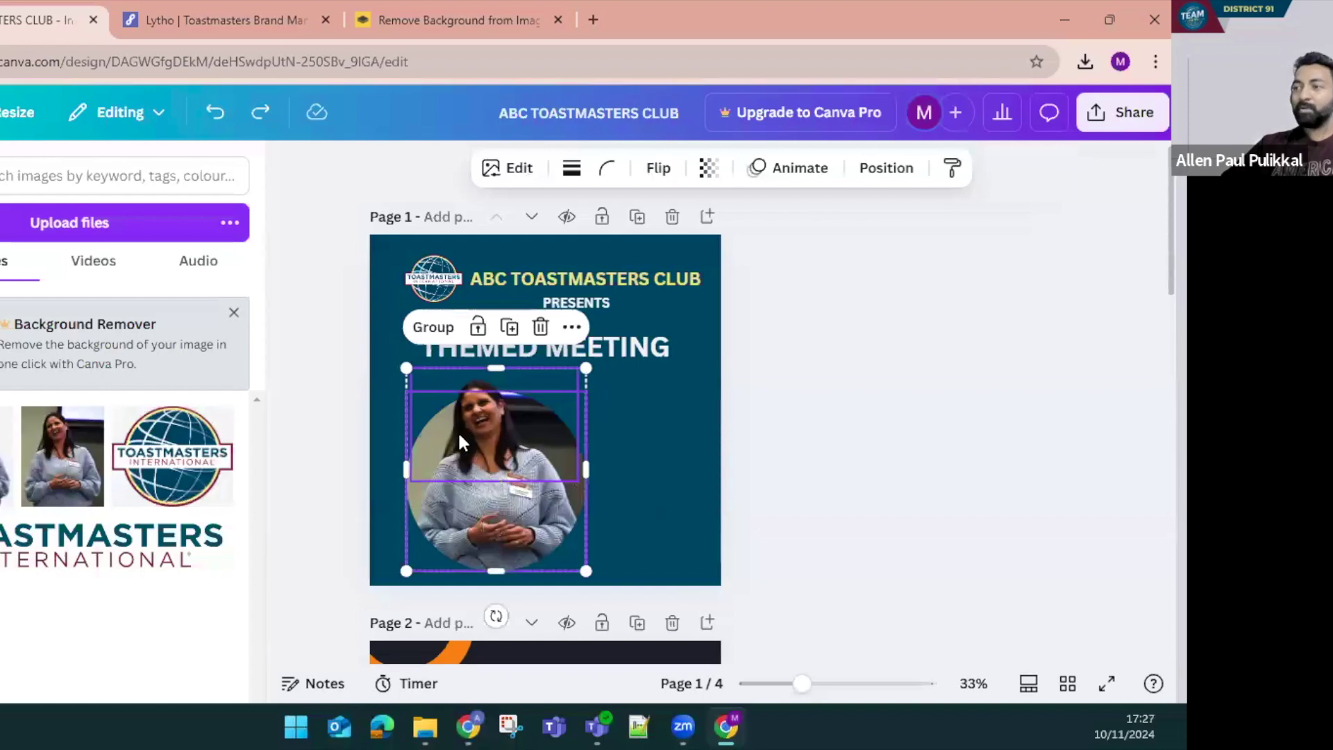
pyautogui.click(433, 329)
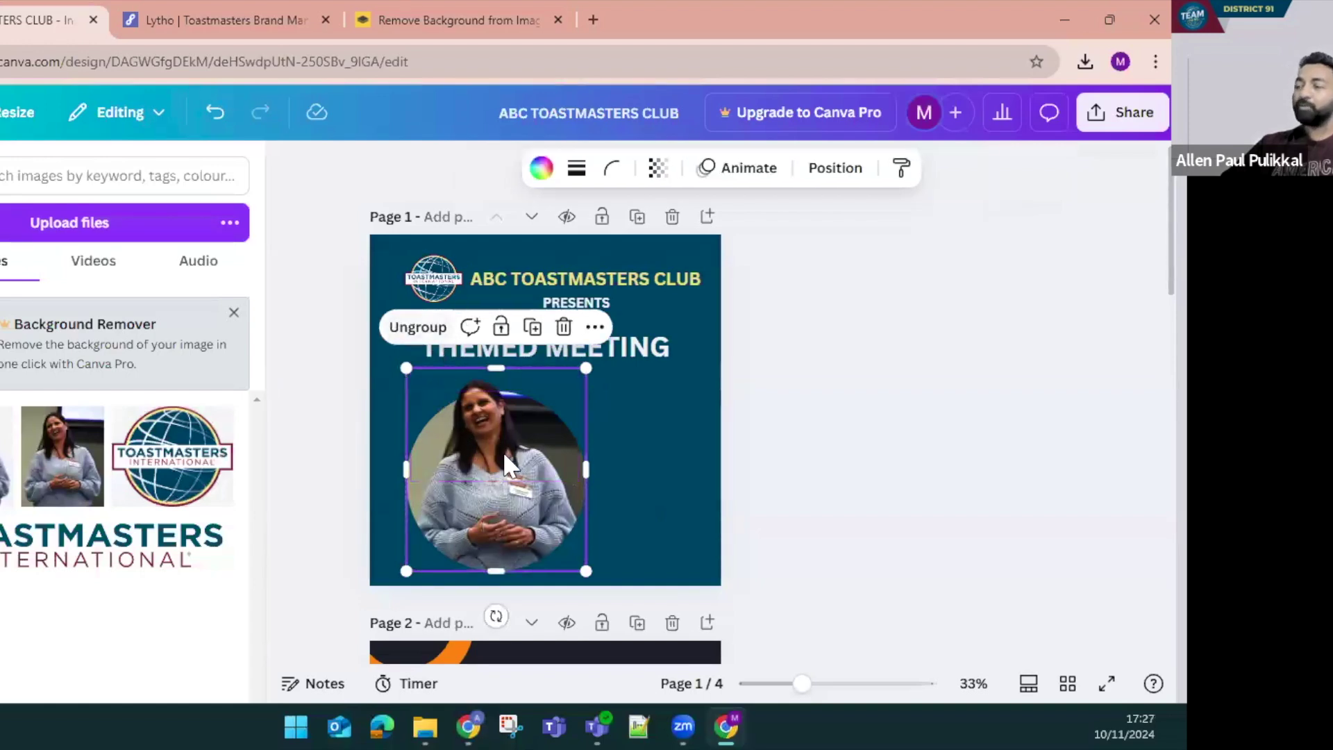
pyautogui.moveTo(406, 572); pyautogui.dragTo(477, 474)
pyautogui.click(479, 479)
pyautogui.click(569, 452)
# Place the grouped photo on the left, just beneath the THEMED MEETING heading
pyautogui.click(590, 357)
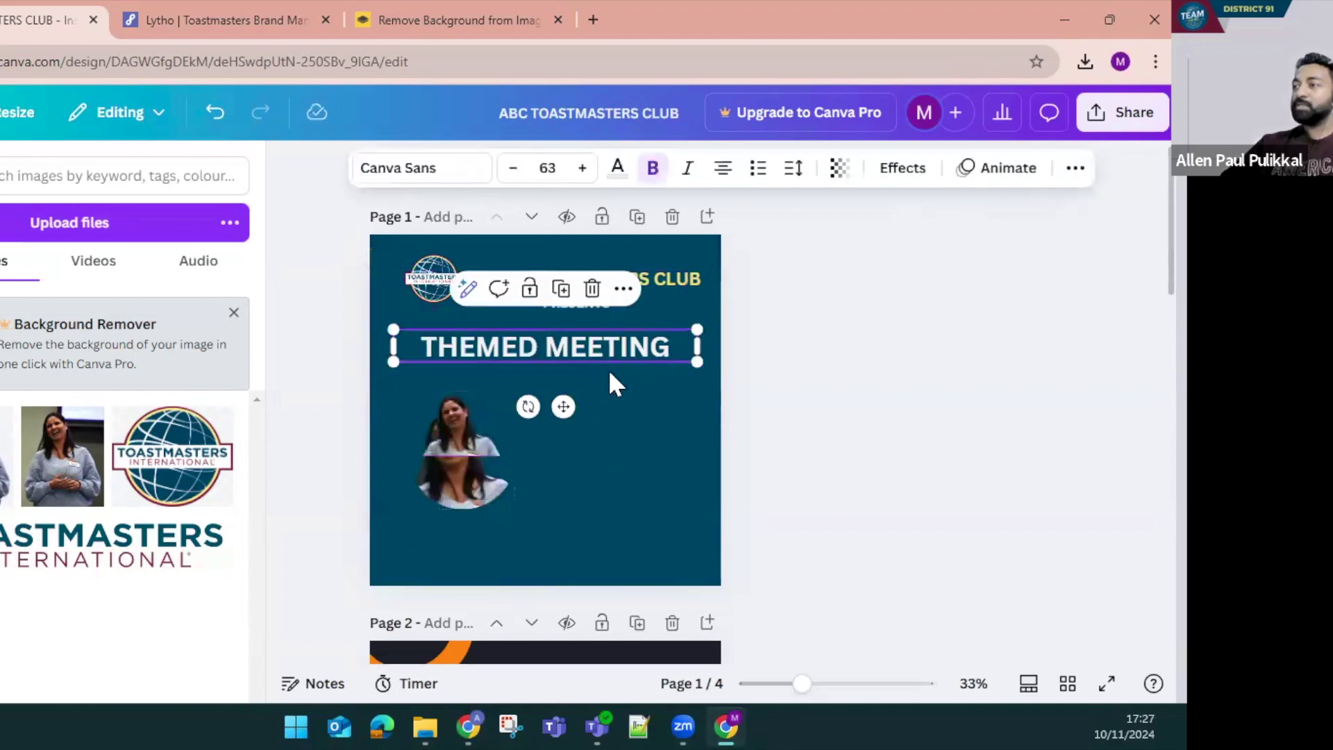
pyautogui.hotkey('ctrl', 'z')
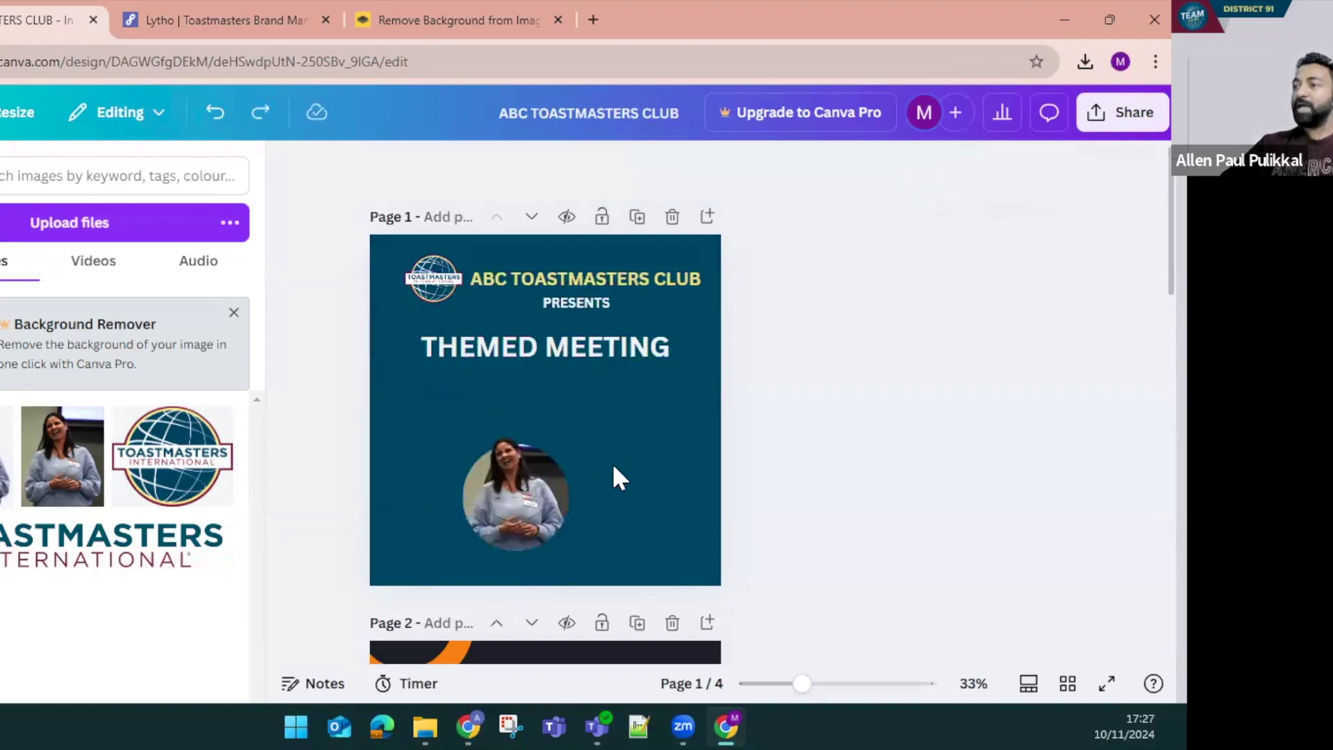
pyautogui.hotkey('ctrl', 'y')
pyautogui.click(591, 416)
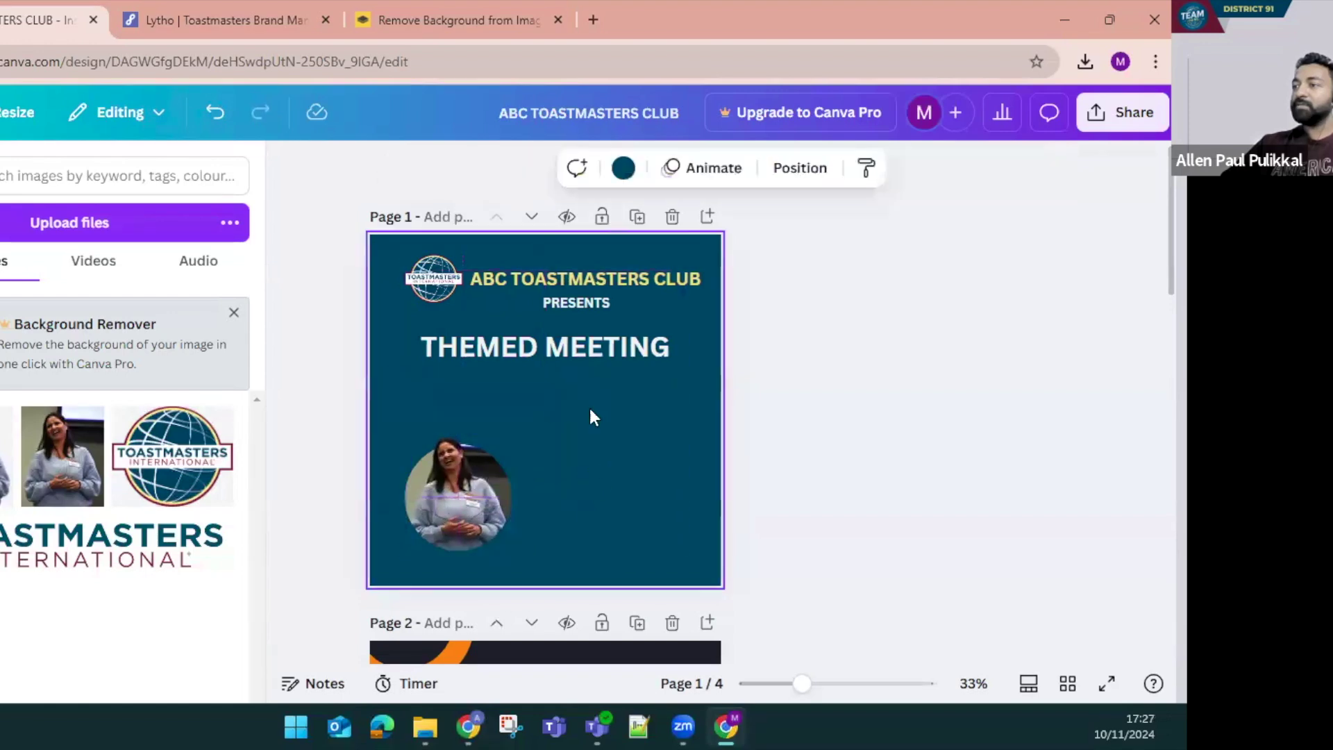
pyautogui.click(494, 503)
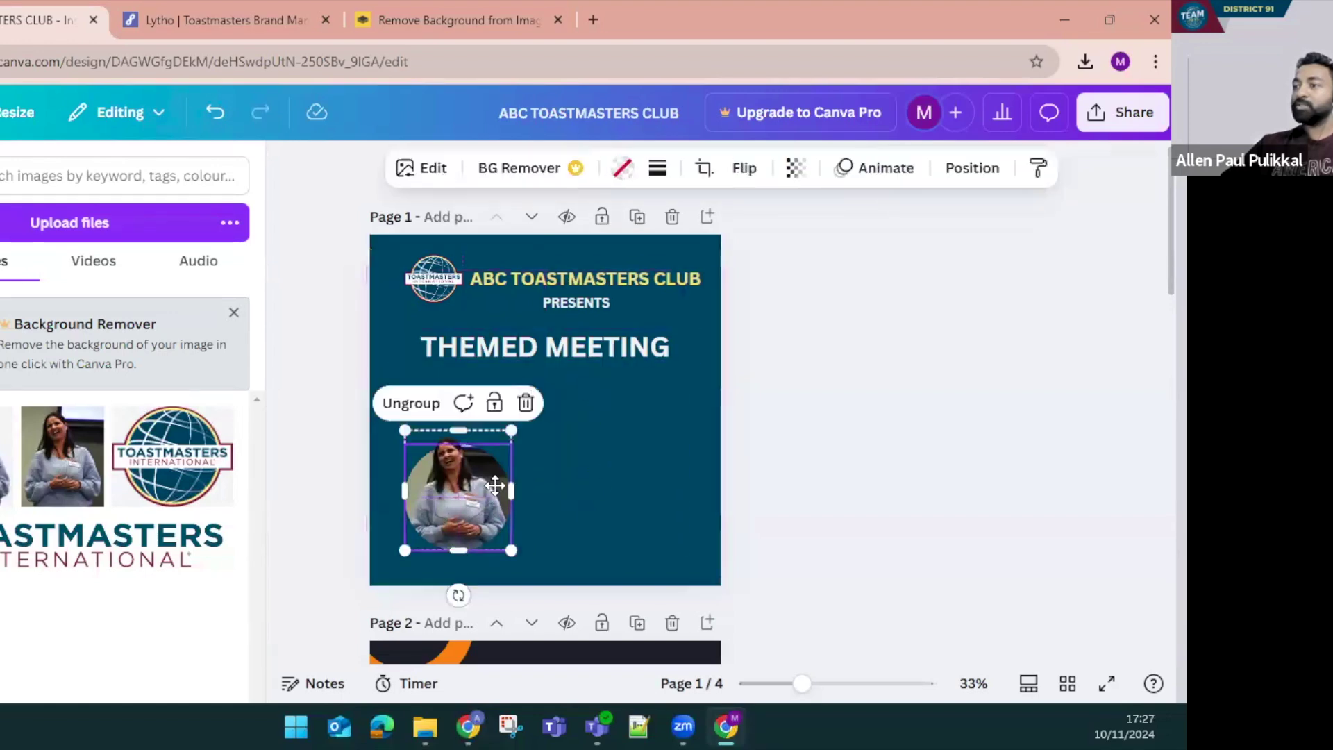
pyautogui.moveTo(493, 502); pyautogui.dragTo(495, 464)
pyautogui.click(601, 485)
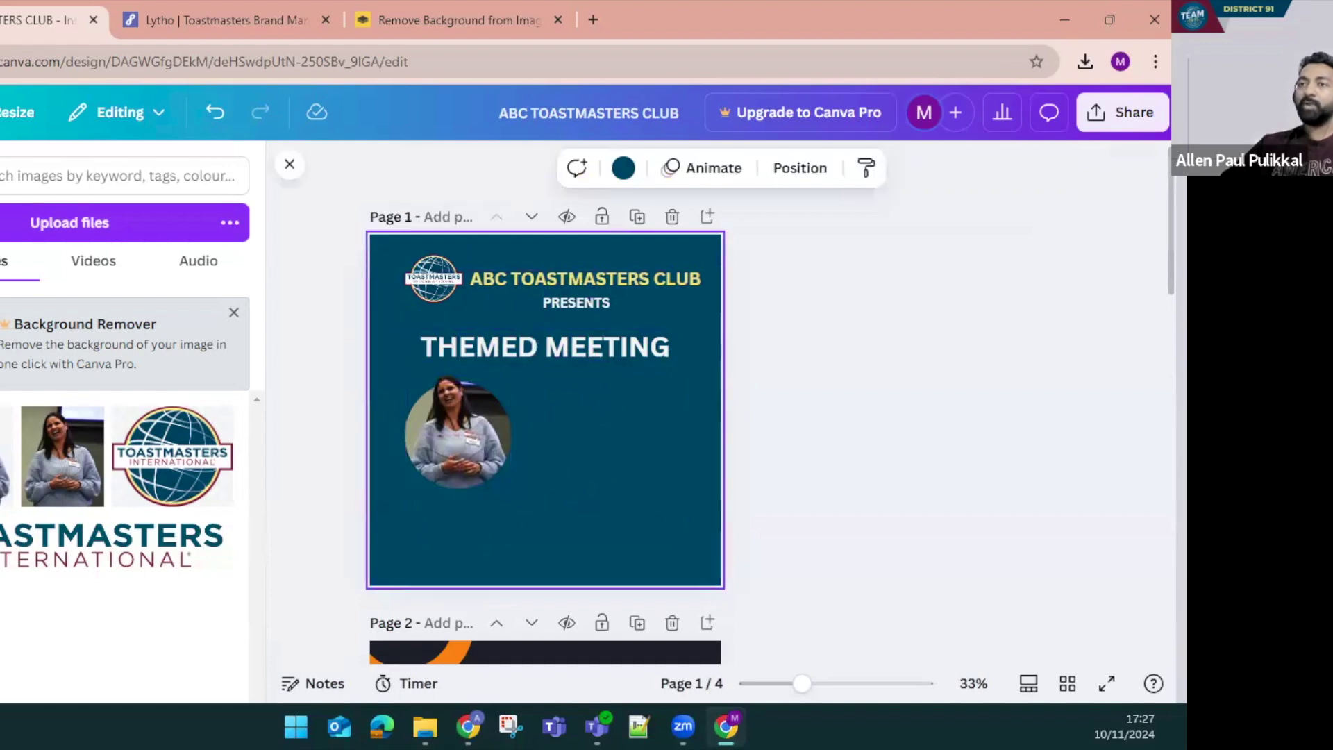
# Search Elements for 'facebook' and show all Graphics results
pyautogui.click(48, 185)
pyautogui.hotkey('ctrl', 'a')
pyautogui.press('BackSpace')
pyautogui.write('facebook')
pyautogui.press('Return')
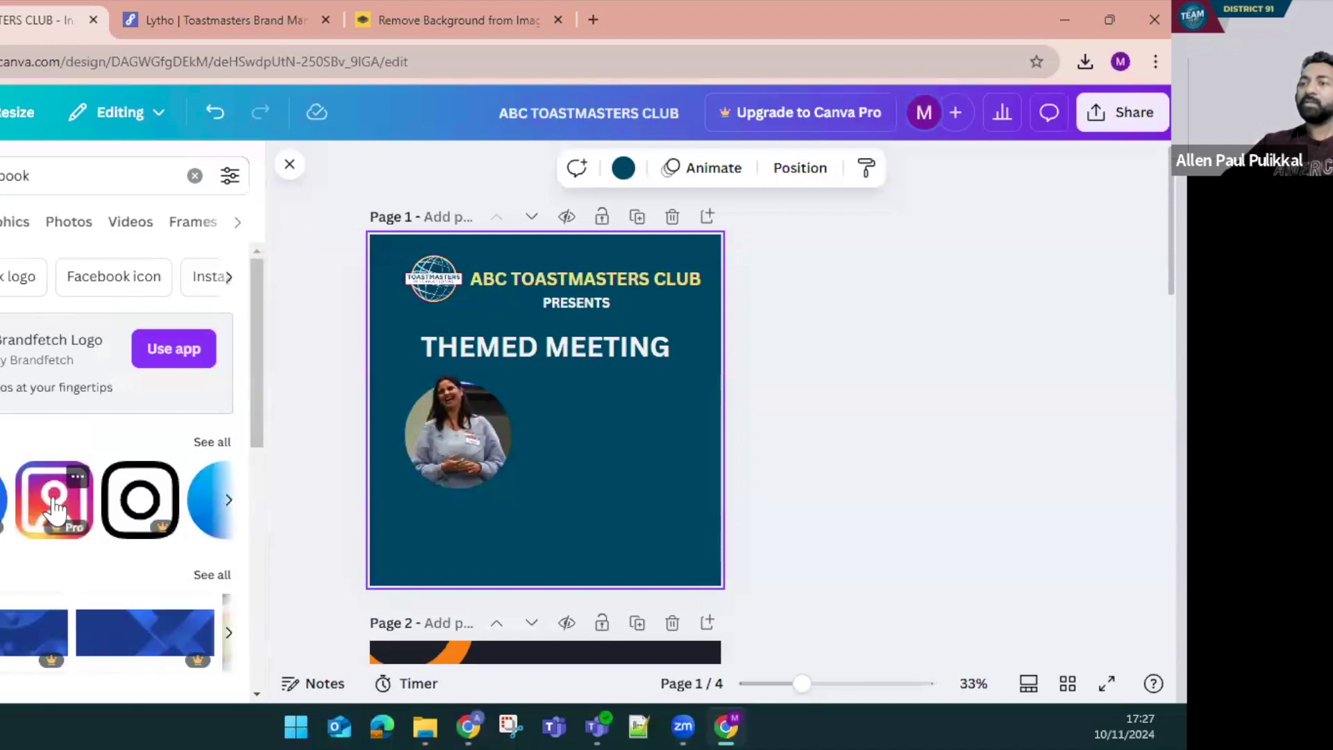
pyautogui.scroll(-5, 156, 521)
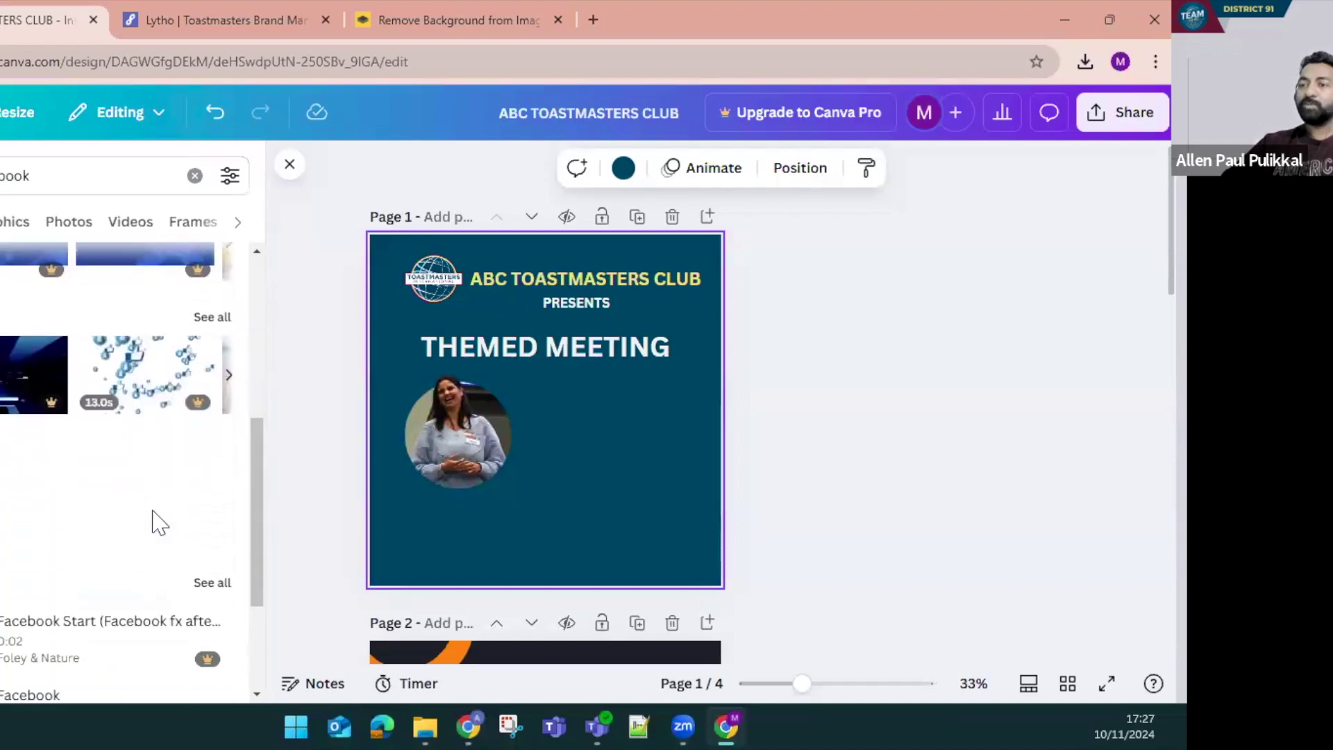
pyautogui.scroll(4, 156, 520)
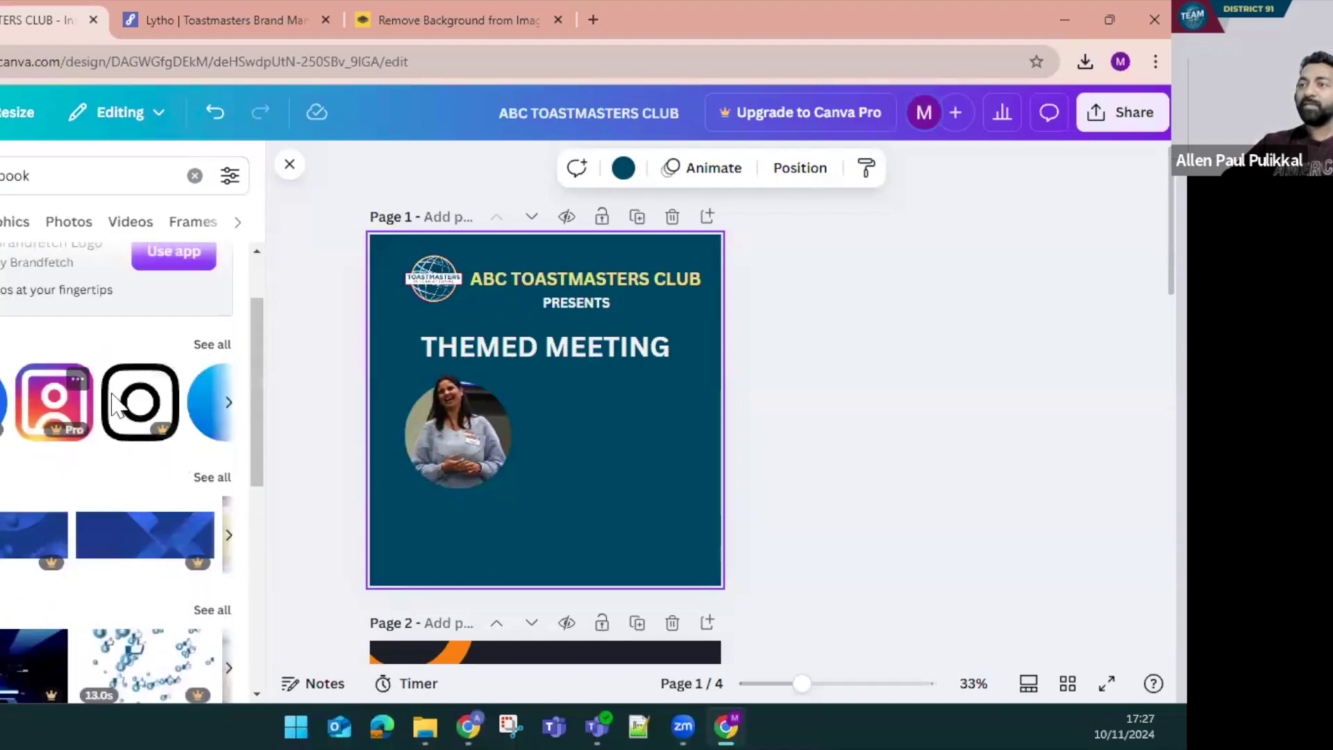
pyautogui.click(203, 344)
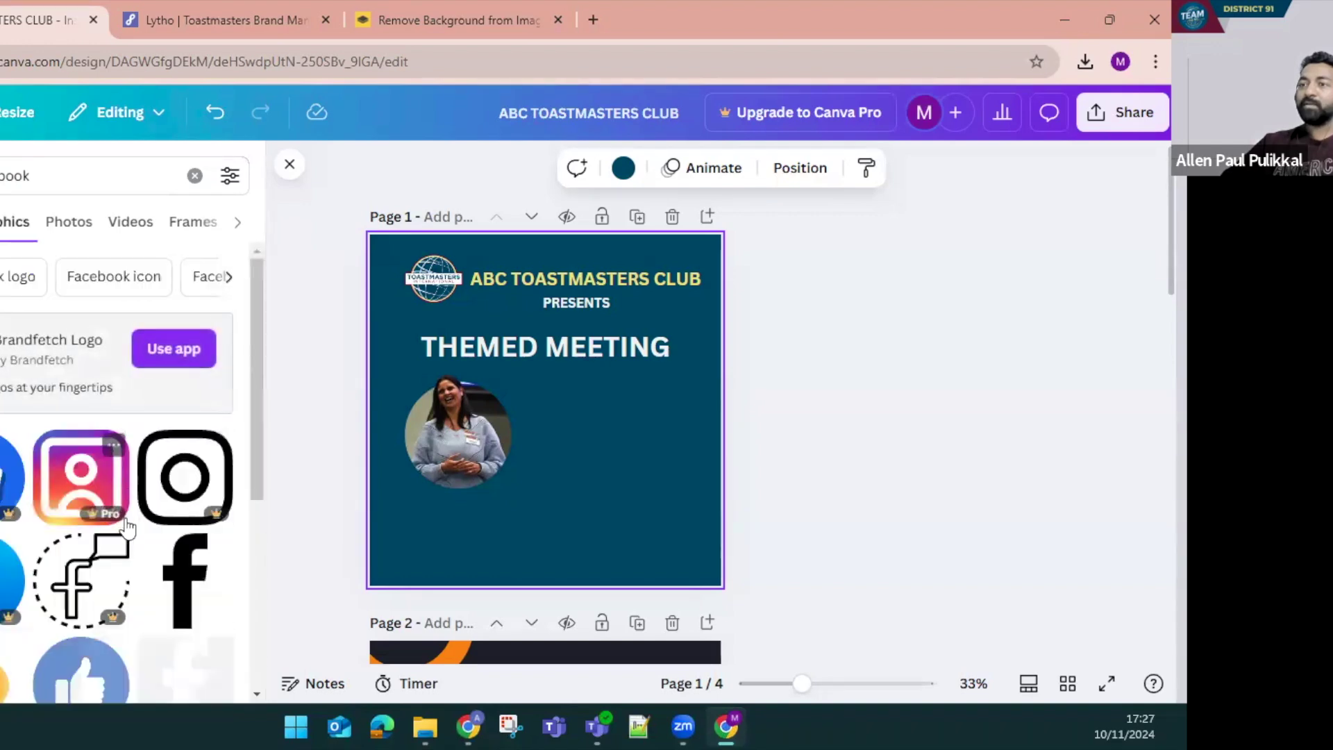
pyautogui.scroll(-2, 142, 590)
# Add the black Facebook f and an Instagram icon, both shrunk small at bottom-left
pyautogui.click(201, 427)
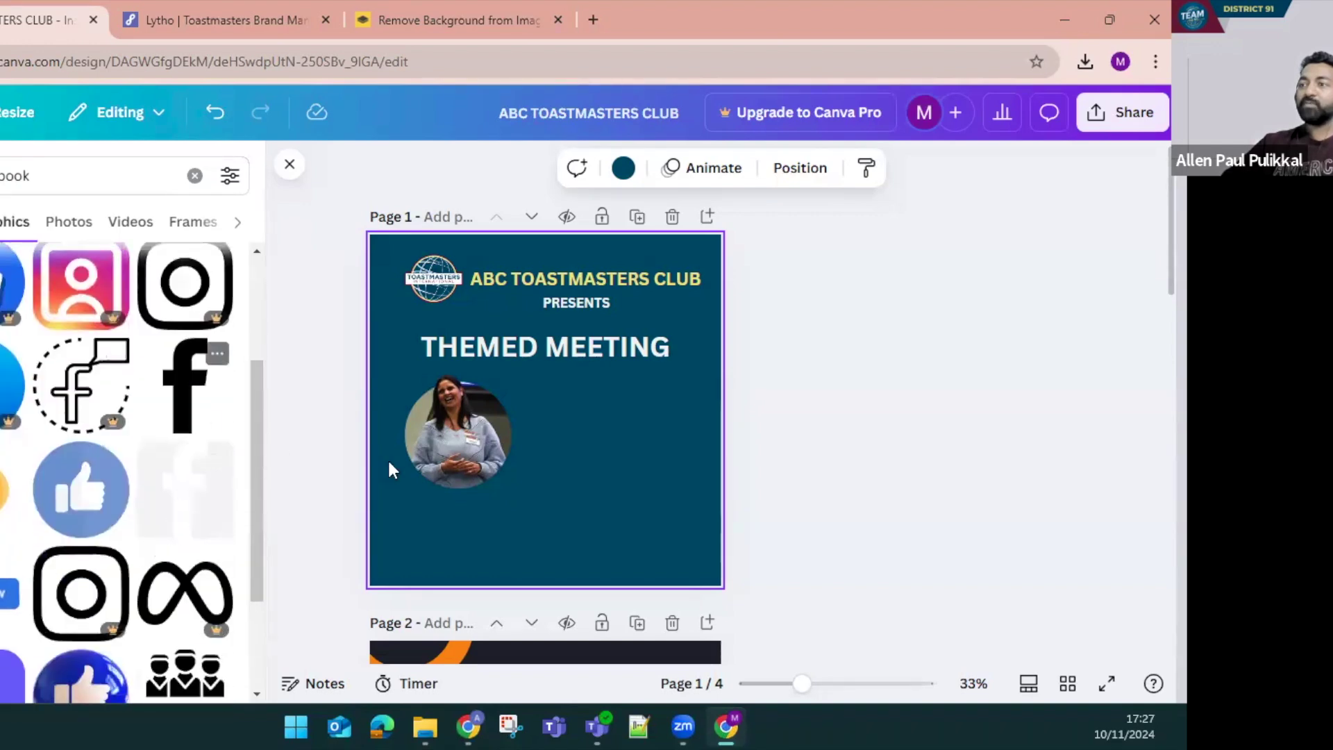
pyautogui.moveTo(578, 341); pyautogui.dragTo(405, 545)
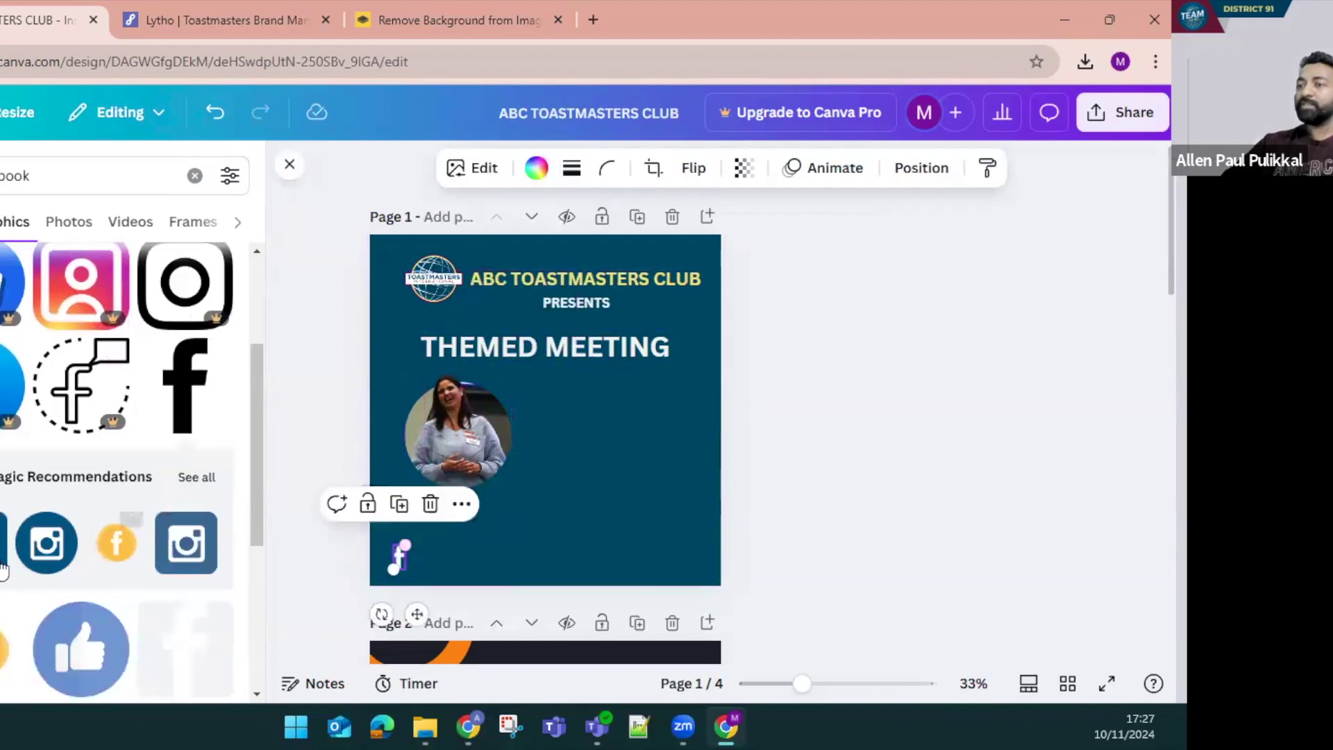
pyautogui.click(186, 542)
pyautogui.moveTo(544, 524); pyautogui.dragTo(488, 529)
pyautogui.moveTo(554, 430); pyautogui.dragTo(428, 555)
pyautogui.click(602, 419)
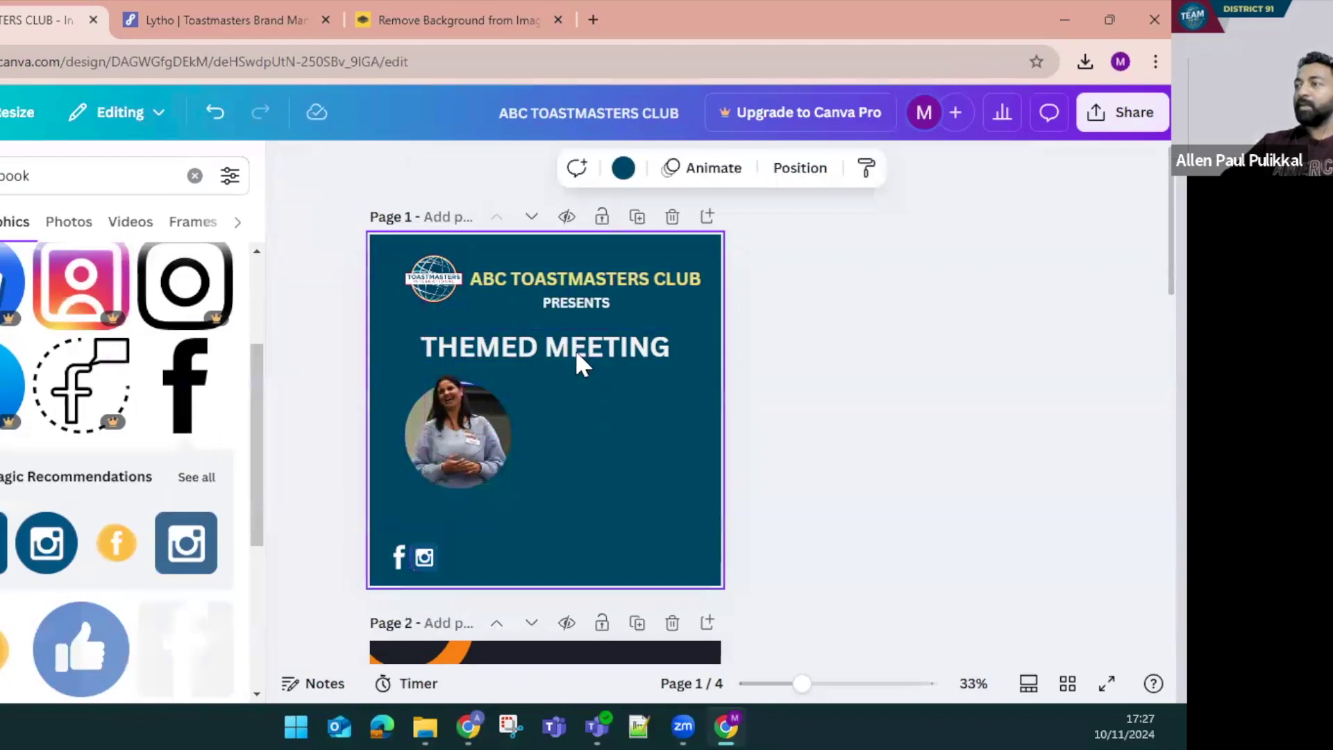
pyautogui.click(575, 349)
pyautogui.moveTo(575, 348); pyautogui.dragTo(553, 565)
pyautogui.click(555, 555)
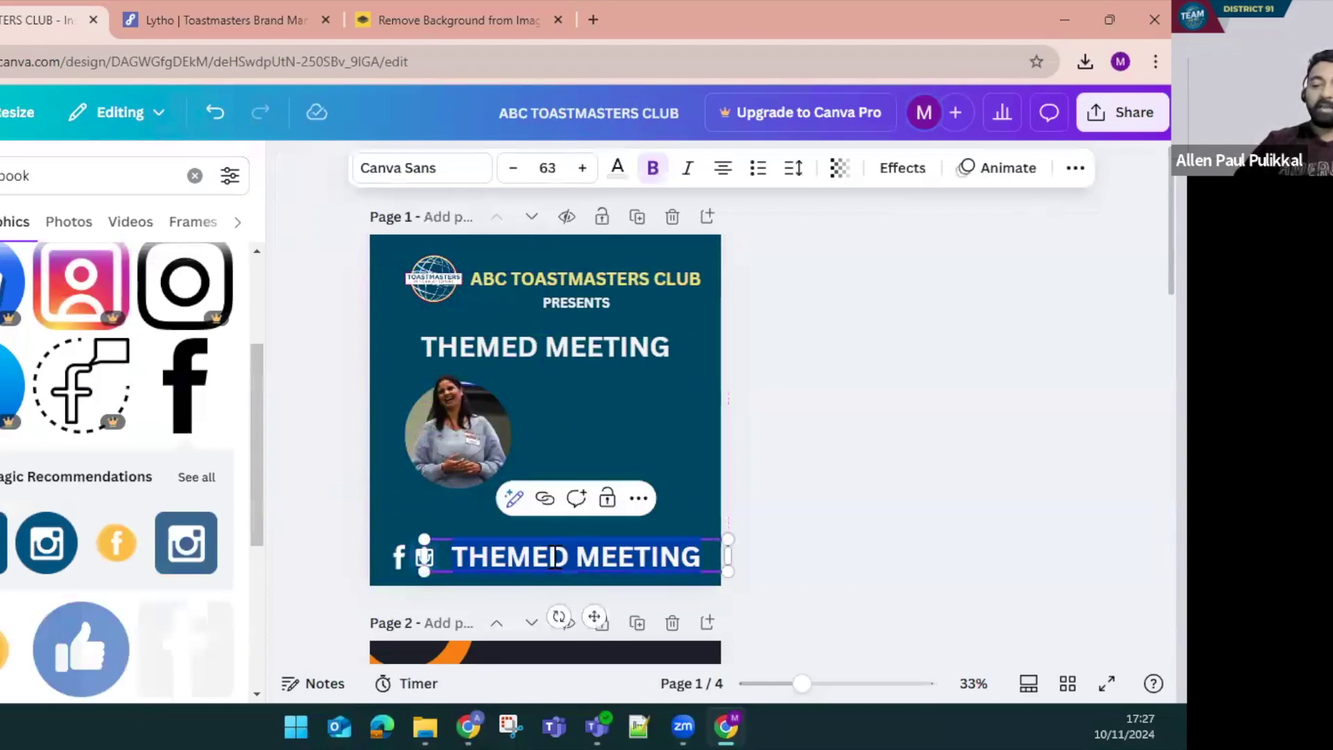
pyautogui.write('@abctoastmasters')
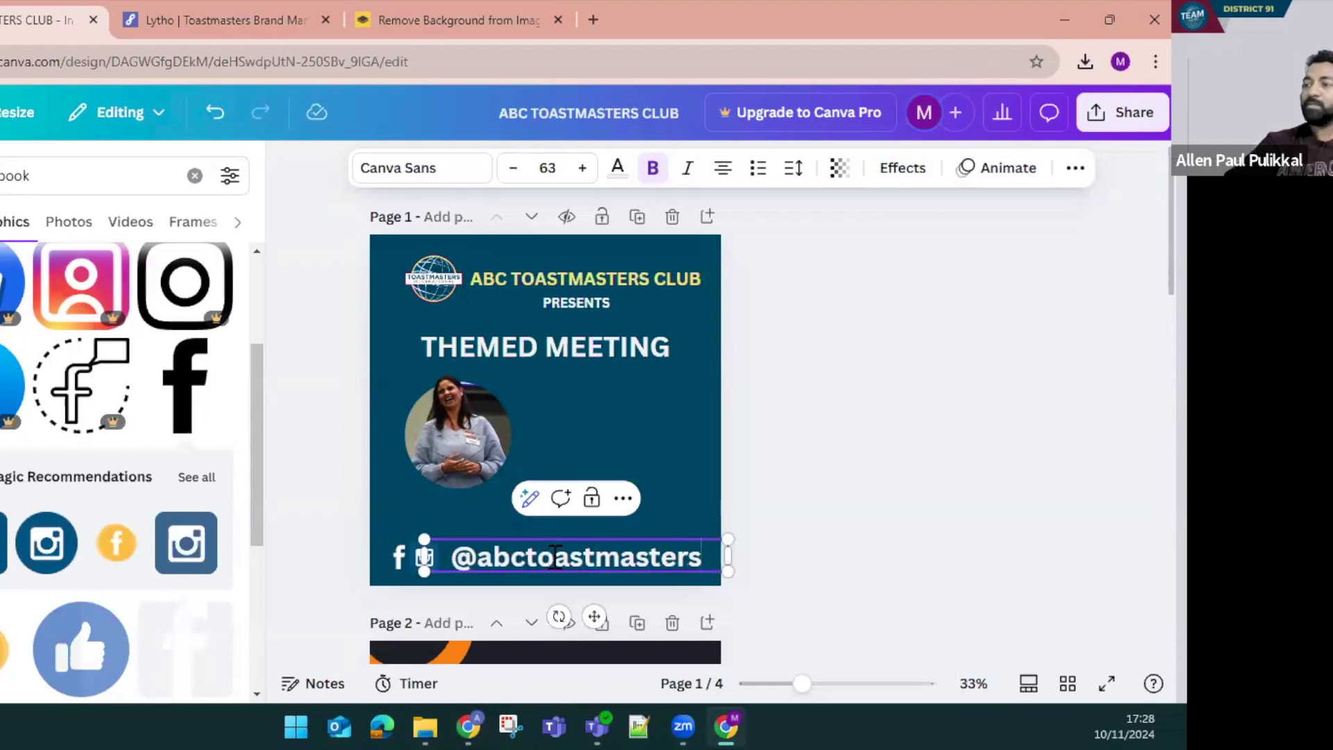
pyautogui.click(845, 482)
pyautogui.moveTo(560, 557); pyautogui.dragTo(553, 555)
# Group the icons with the handle text, shrink the group, then ungroup it
pyautogui.click(341, 523)
pyautogui.moveTo(341, 524); pyautogui.dragTo(558, 585)
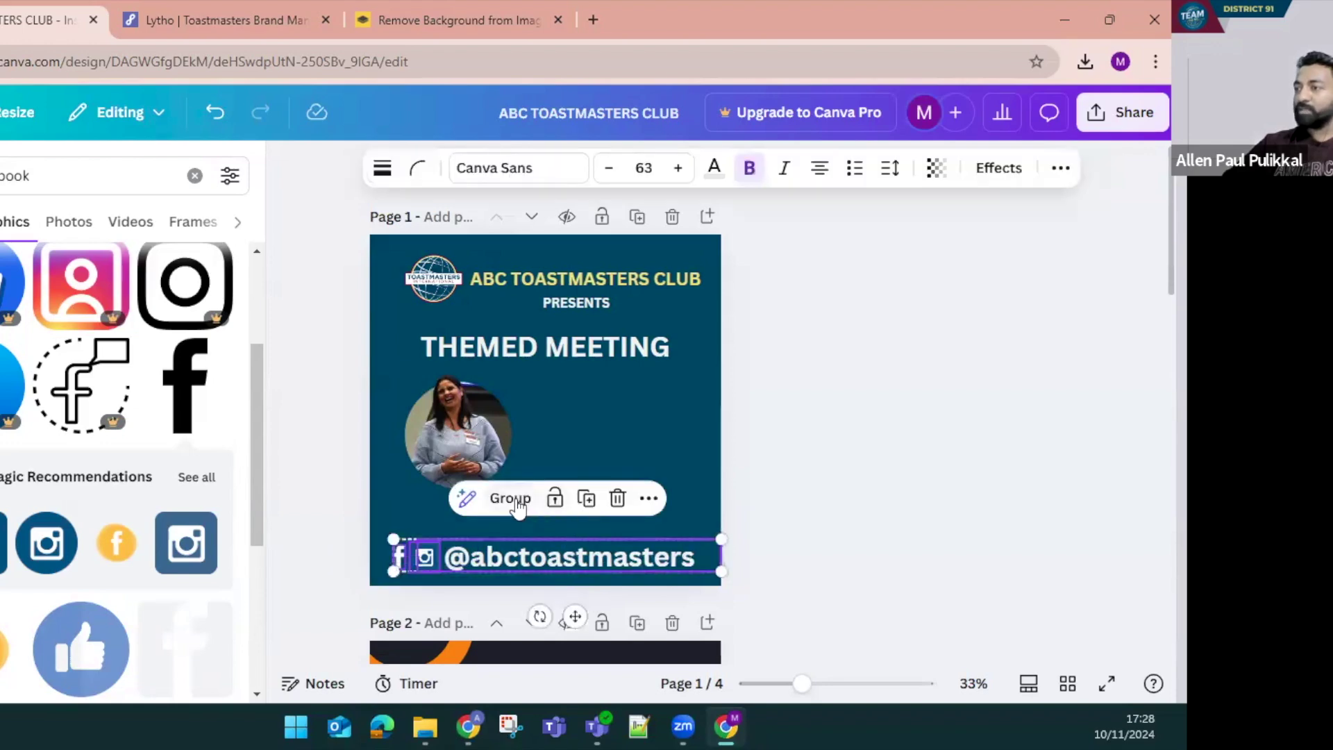
pyautogui.click(510, 498)
pyautogui.moveTo(640, 540); pyautogui.dragTo(471, 552)
pyautogui.click(538, 541)
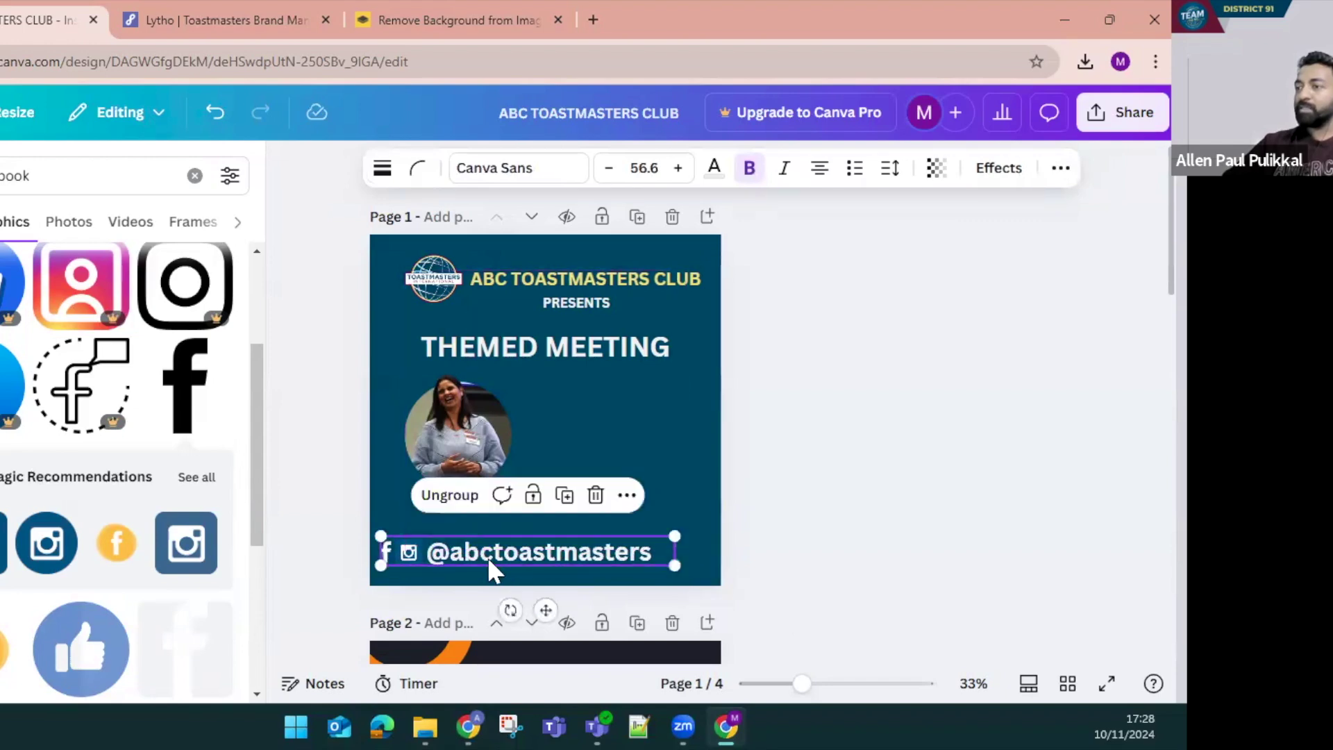
pyautogui.click(460, 509)
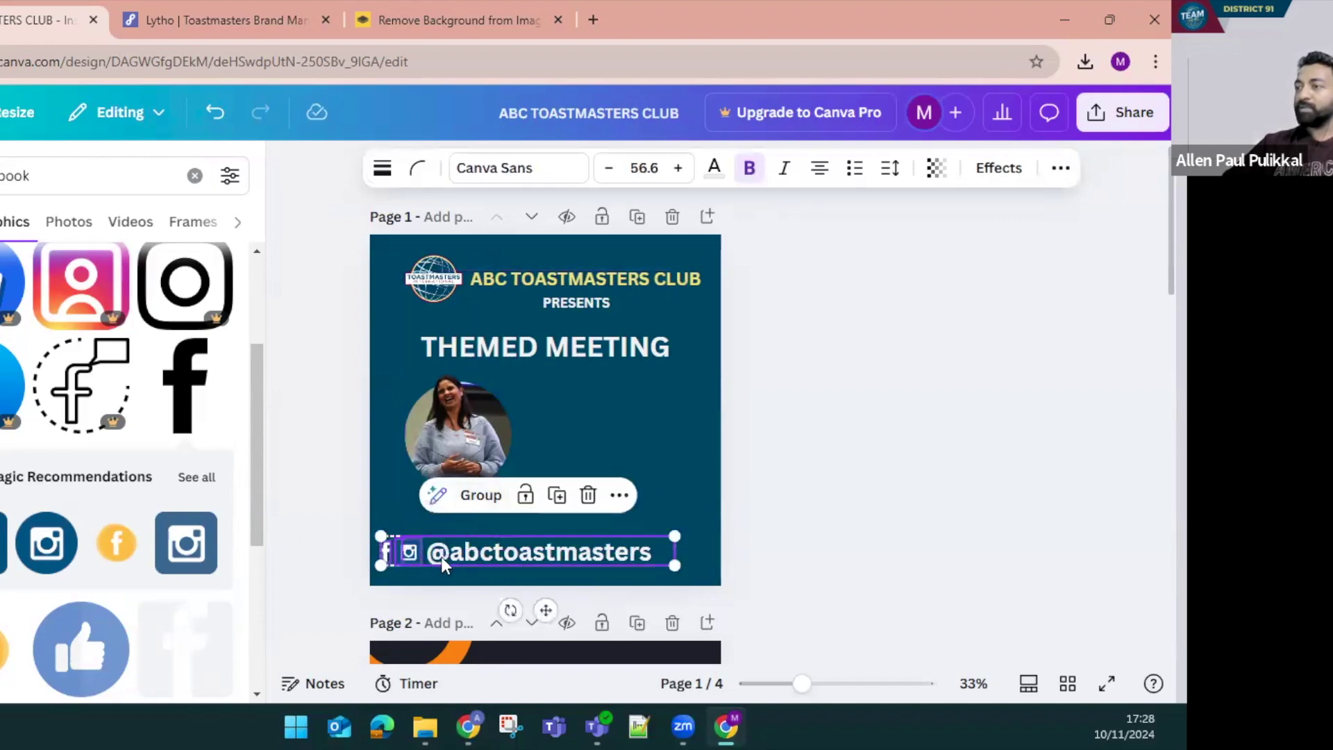
pyautogui.click(445, 555)
pyautogui.click(514, 170)
pyautogui.click(514, 169)
pyautogui.click(513, 170)
pyautogui.click(513, 169)
pyautogui.click(513, 170)
pyautogui.click(514, 169)
pyautogui.click(514, 170)
pyautogui.click(514, 170)
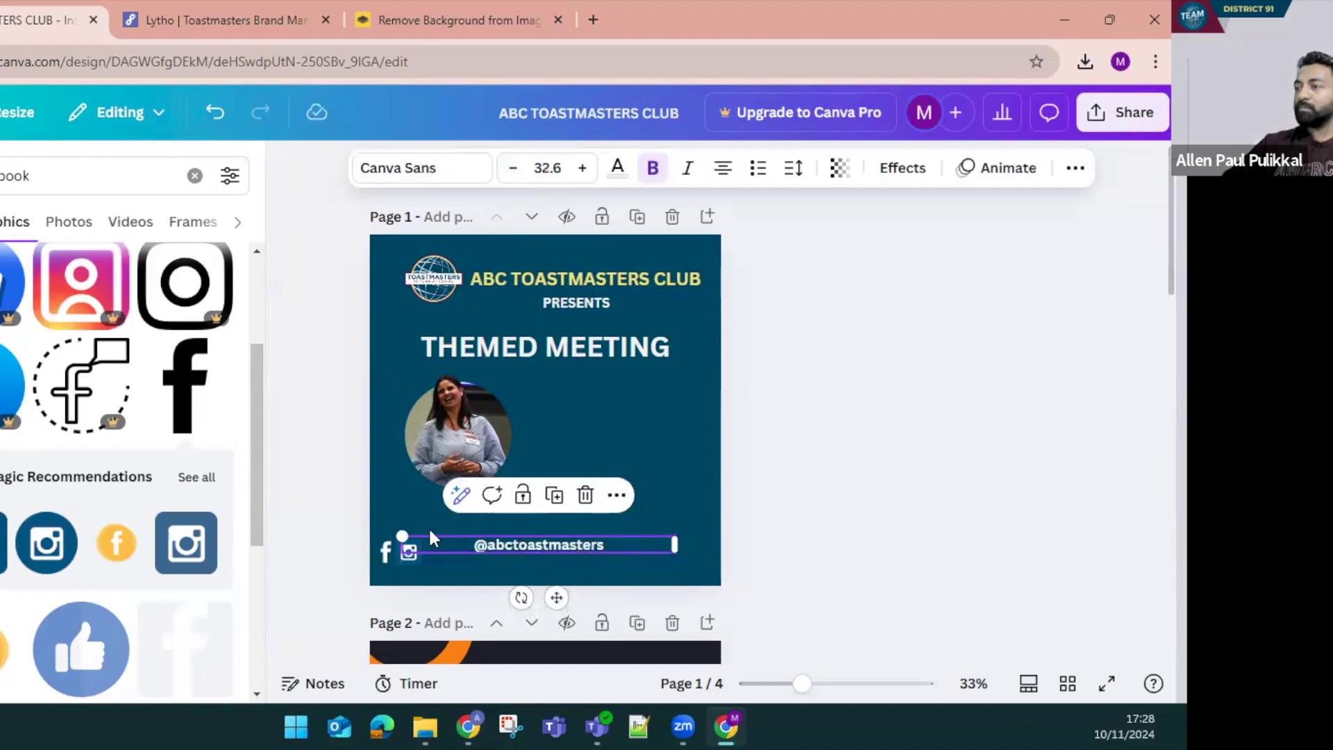
# Align the handle text beside the icons and resize them together
pyautogui.click(590, 564)
pyautogui.moveTo(551, 547); pyautogui.dragTo(507, 555)
pyautogui.moveTo(345, 536); pyautogui.dragTo(628, 539)
pyautogui.click(782, 518)
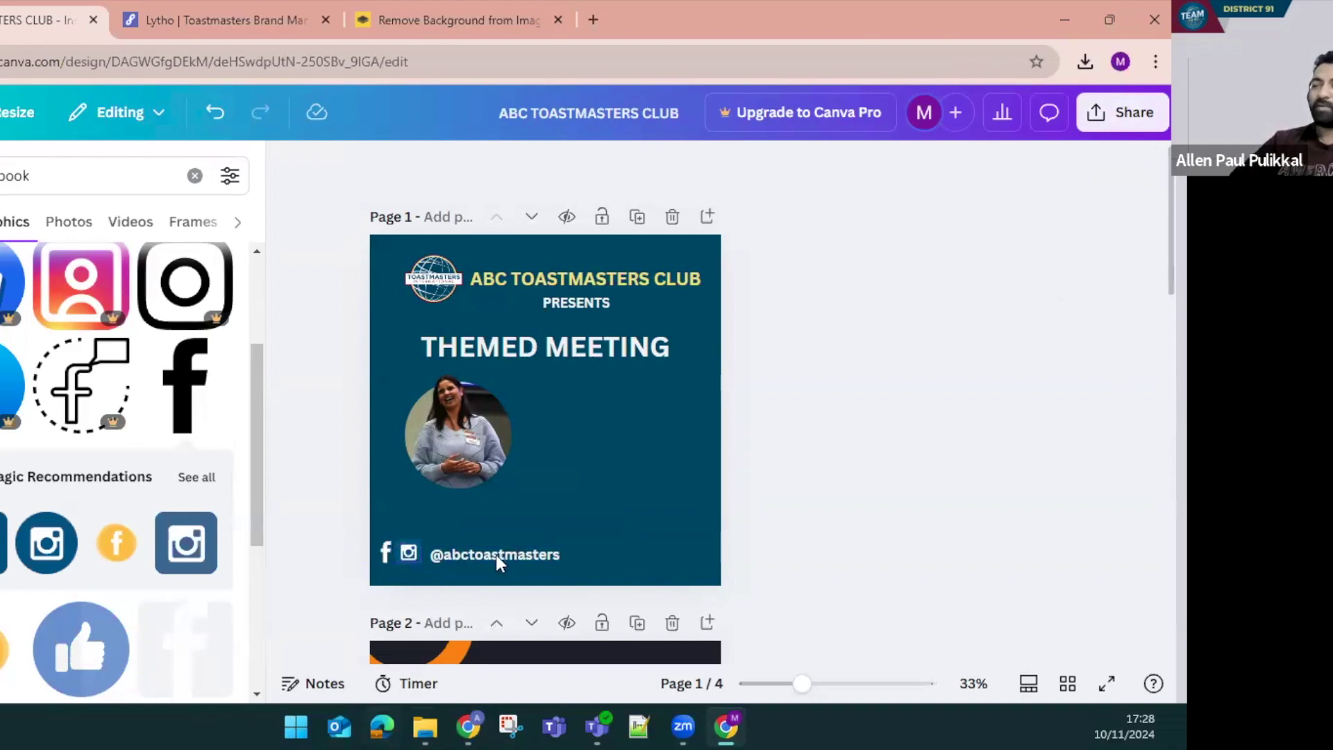
# Review the file types in the Share > Download panel, then close it without downloading
pyautogui.click(1130, 115)
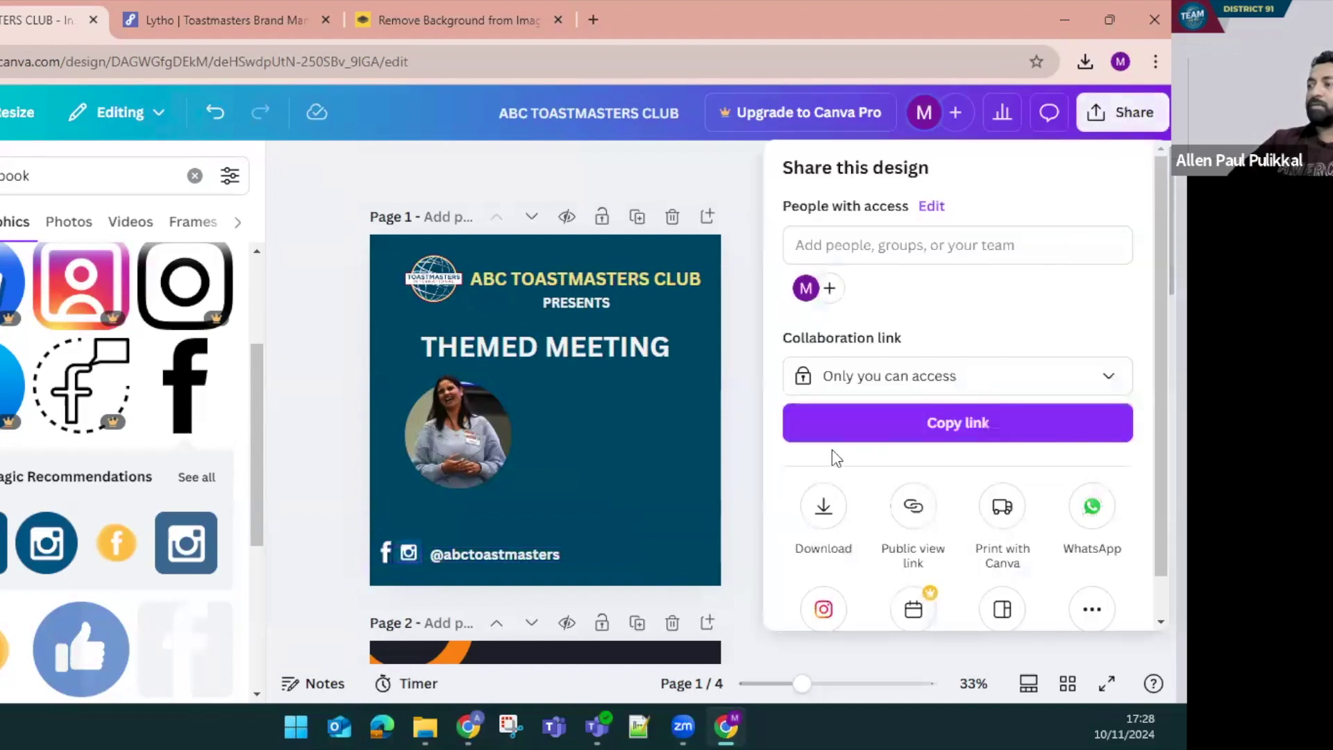
pyautogui.click(823, 505)
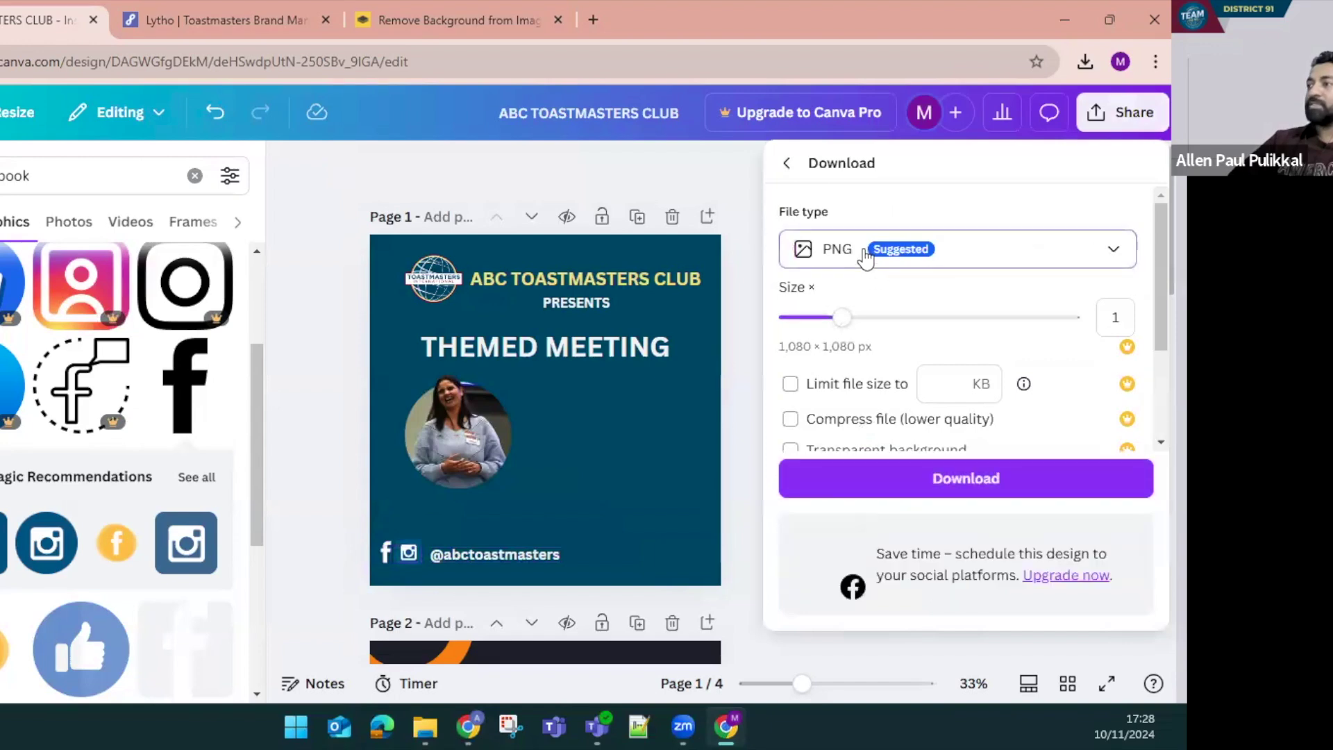
pyautogui.click(865, 257)
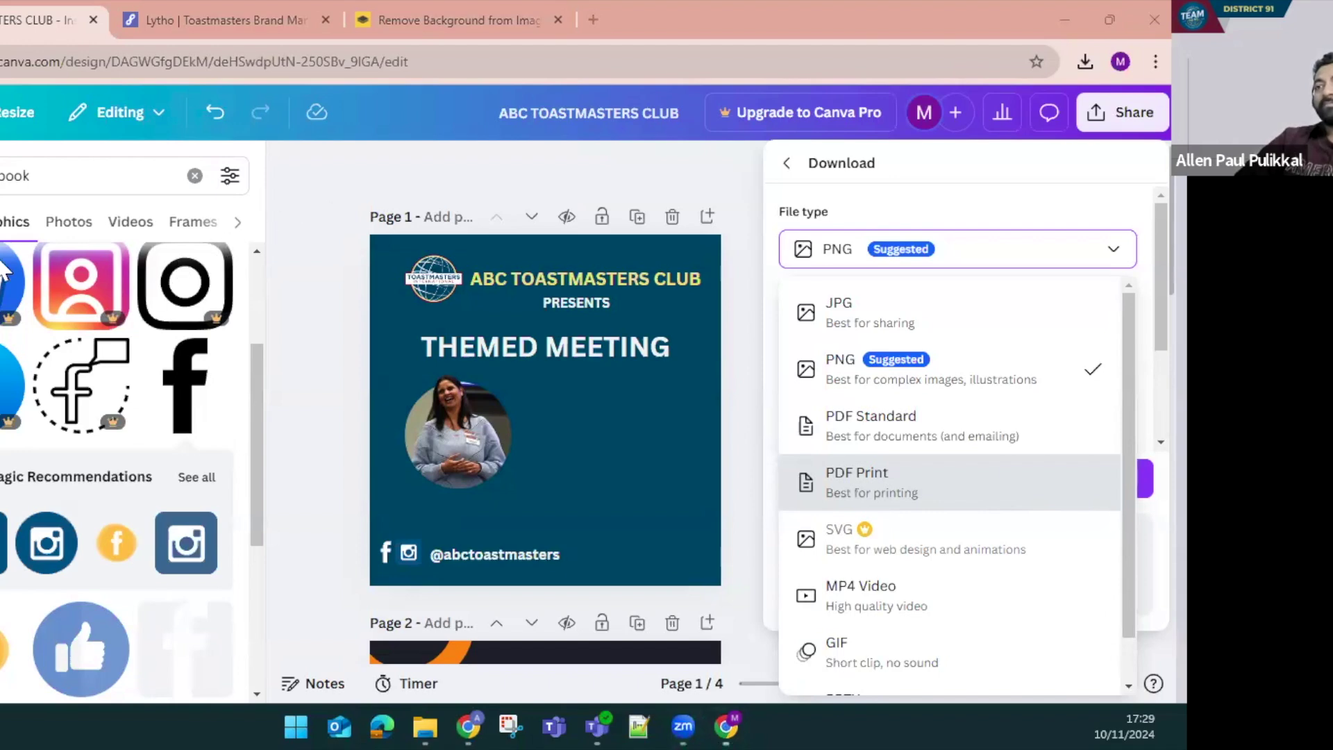
pyautogui.click(292, 167)
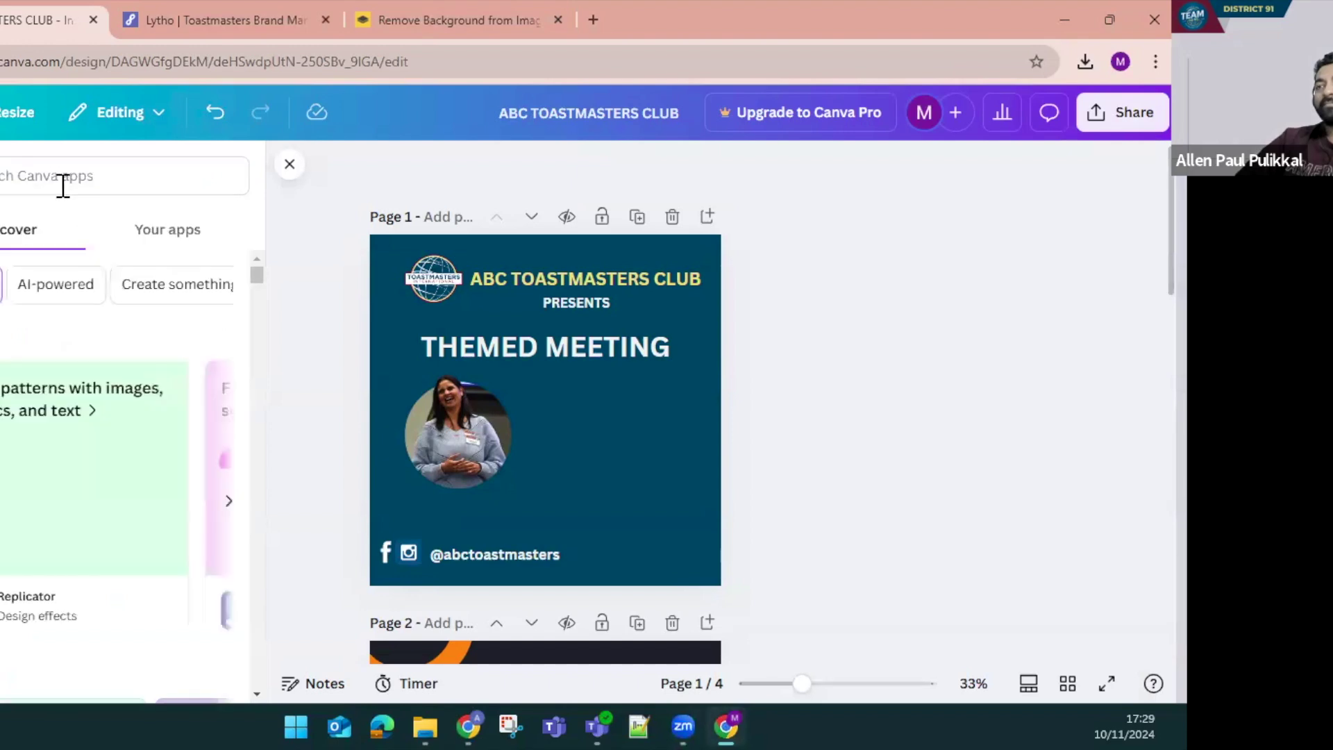
# Search Apps for a QR code app, open it and focus its URL field
pyautogui.click(55, 181)
pyautogui.write('ai')
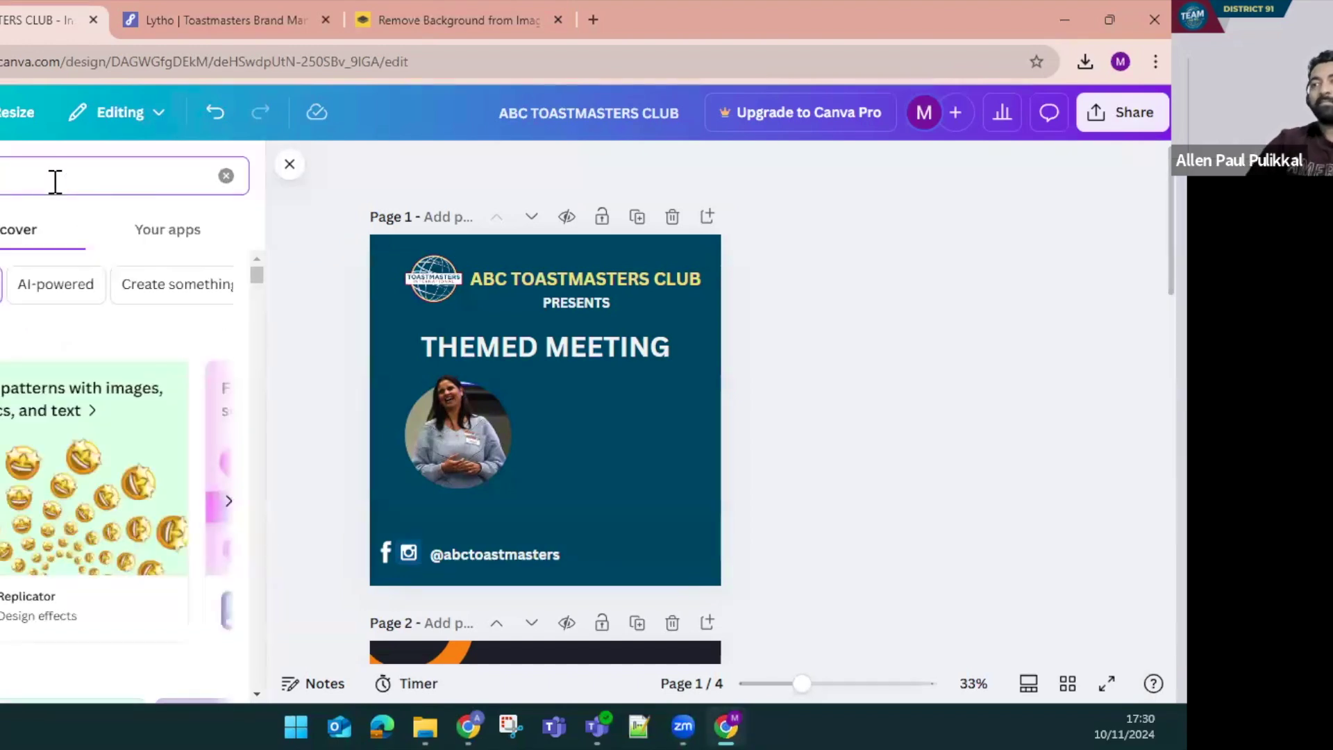
pyautogui.doubleClick(55, 182)
pyautogui.press('BackSpace')
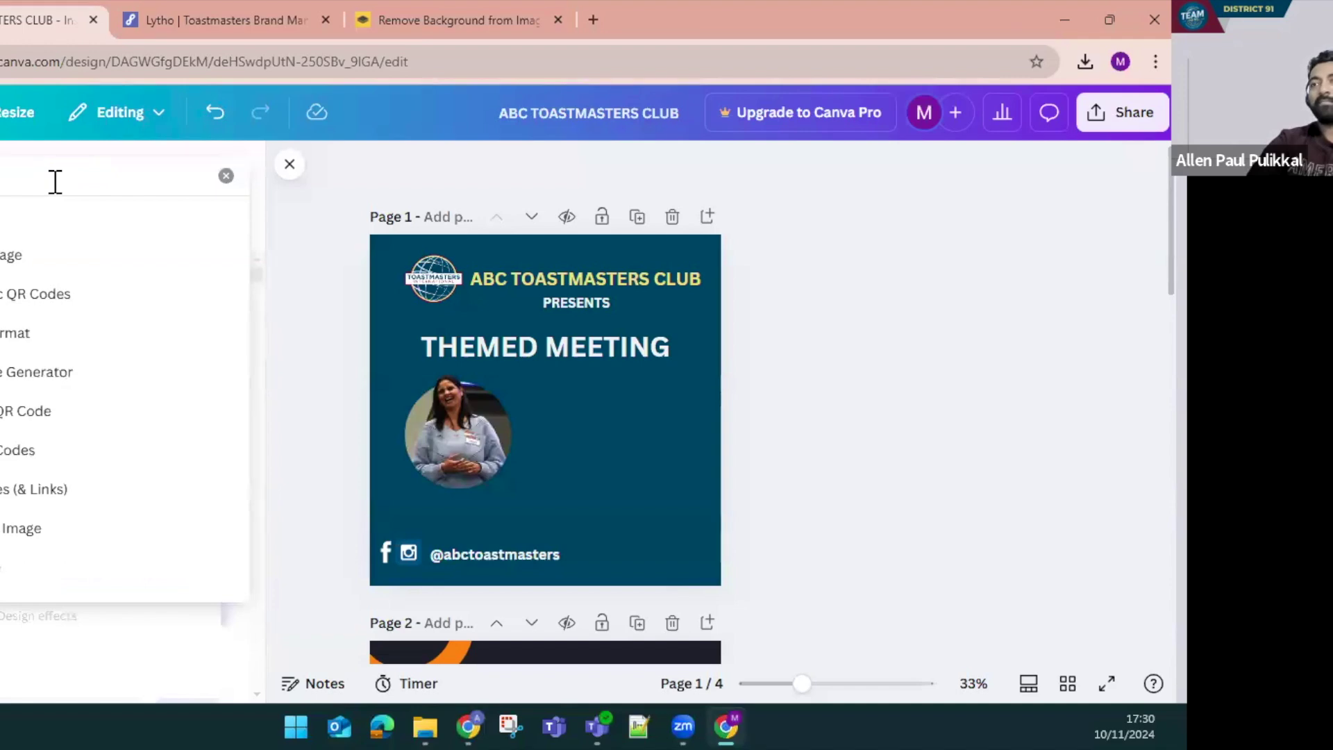
pyautogui.write('e')
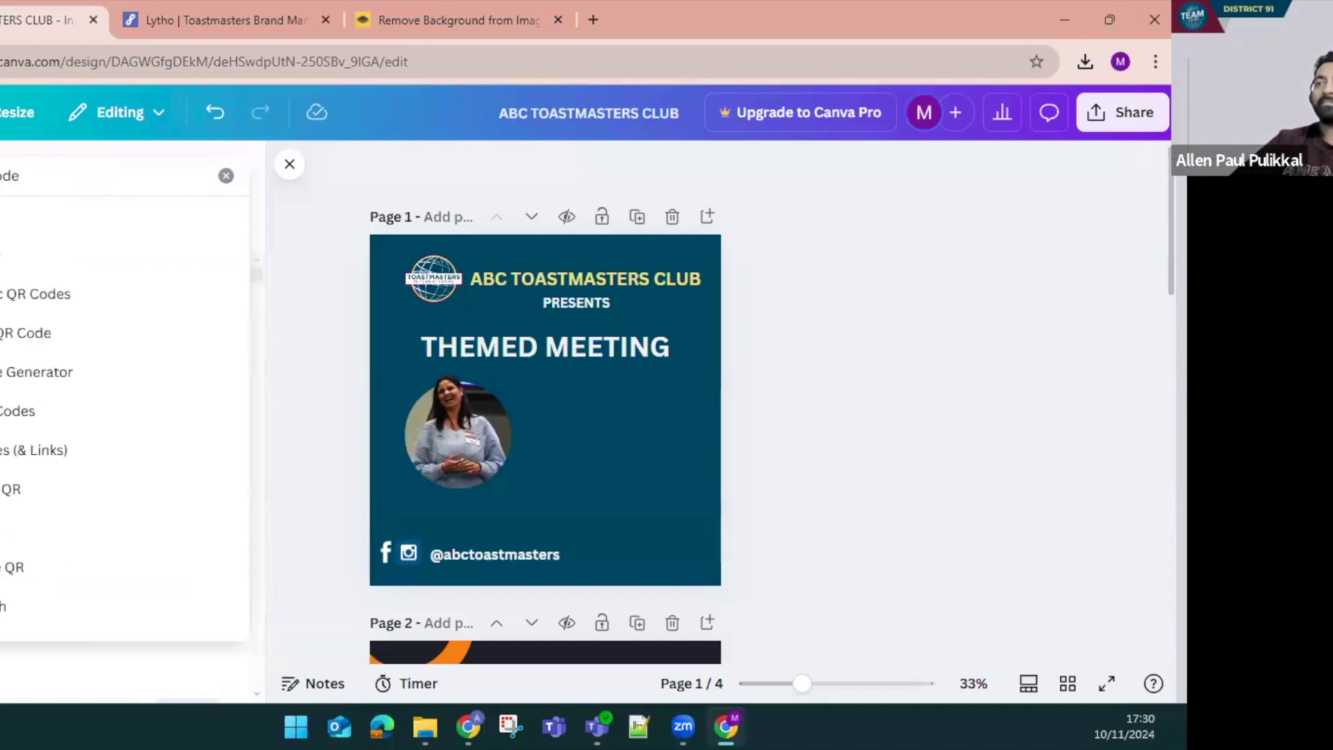
pyautogui.click(207, 313)
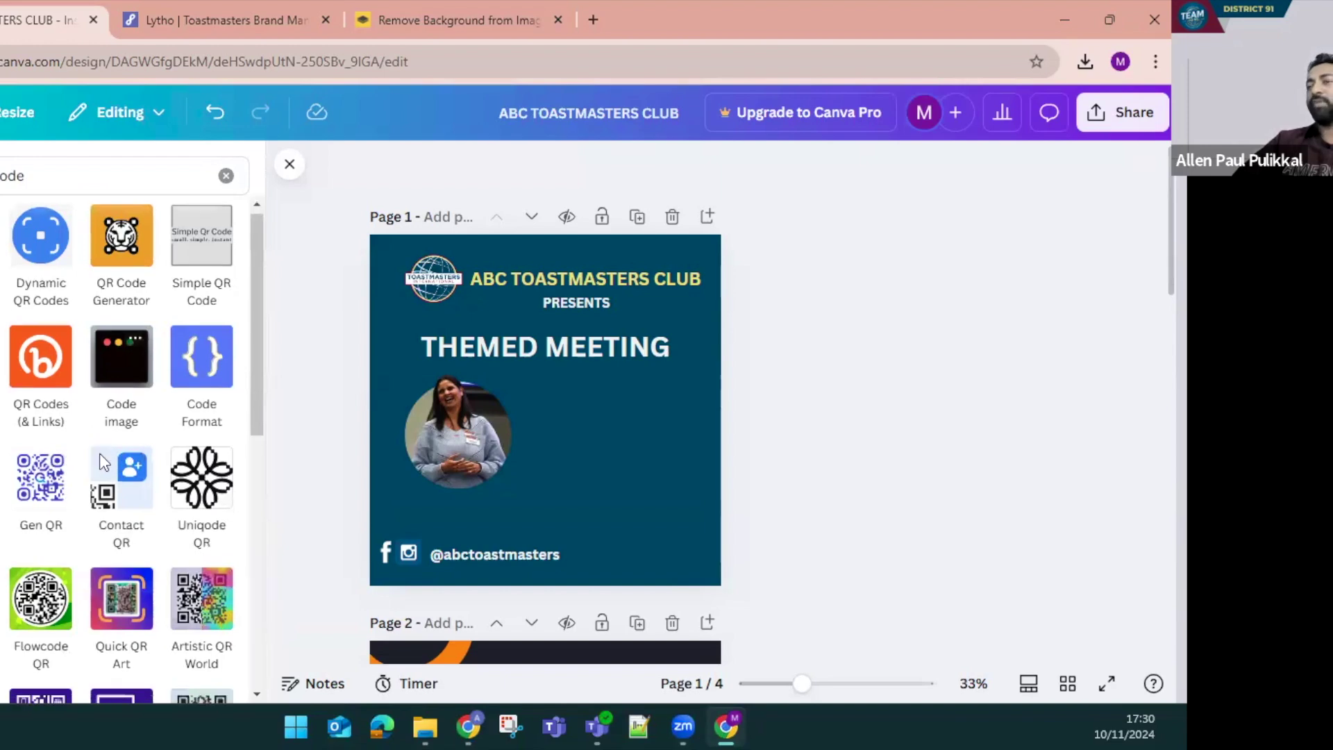
pyautogui.scroll(-4, 104, 479)
pyautogui.scroll(4, 107, 493)
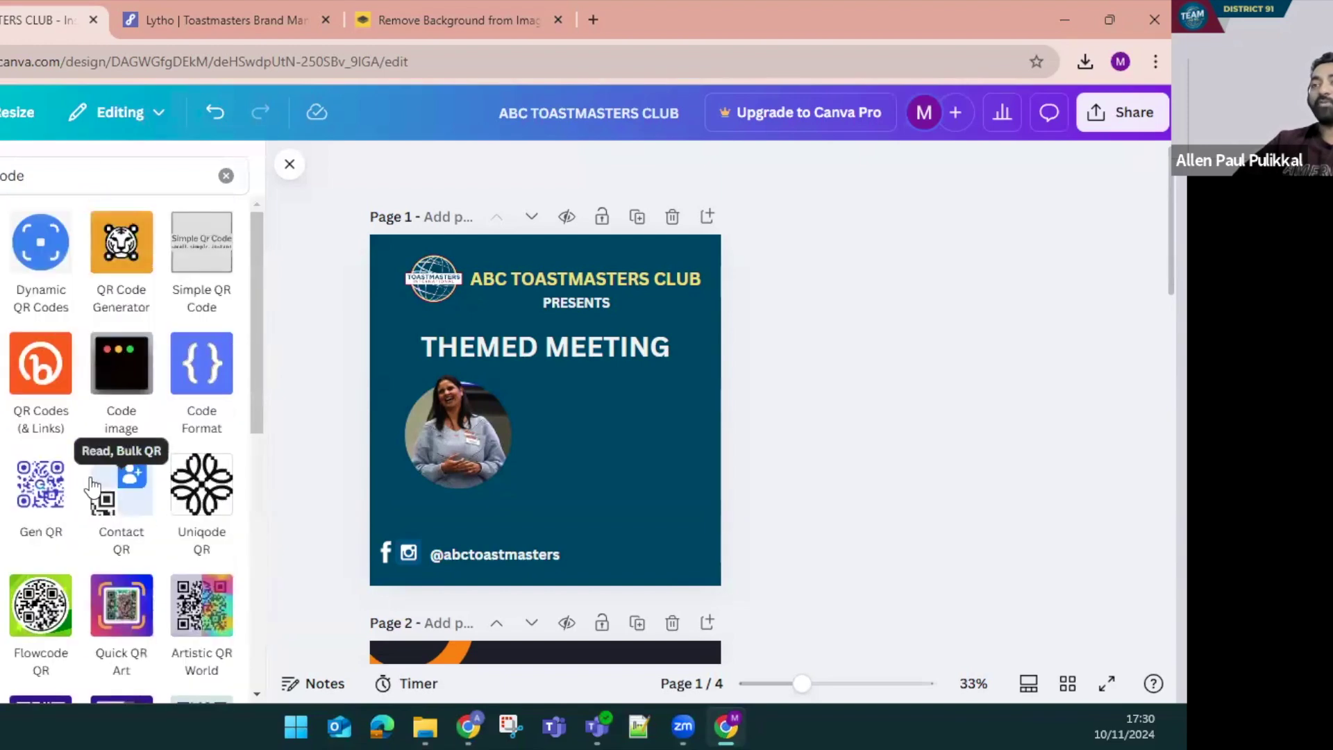
pyautogui.click(89, 611)
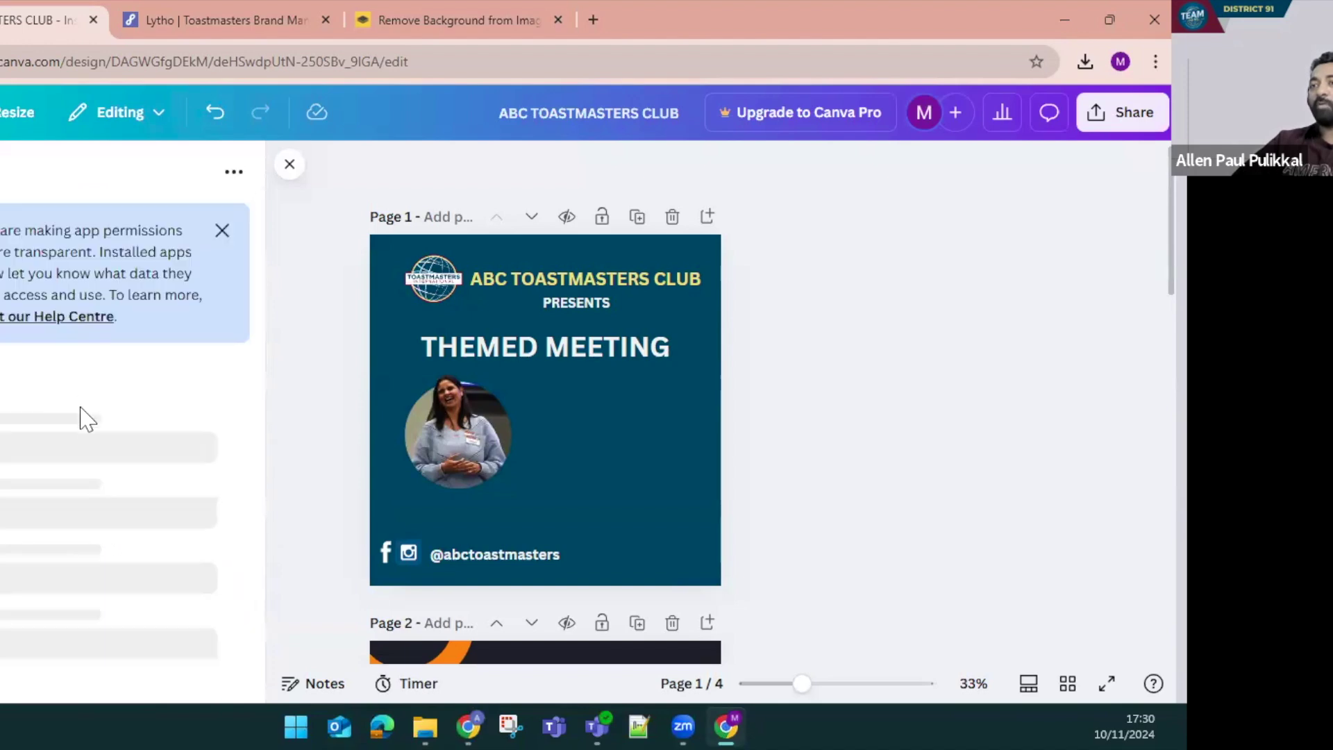
pyautogui.click(68, 486)
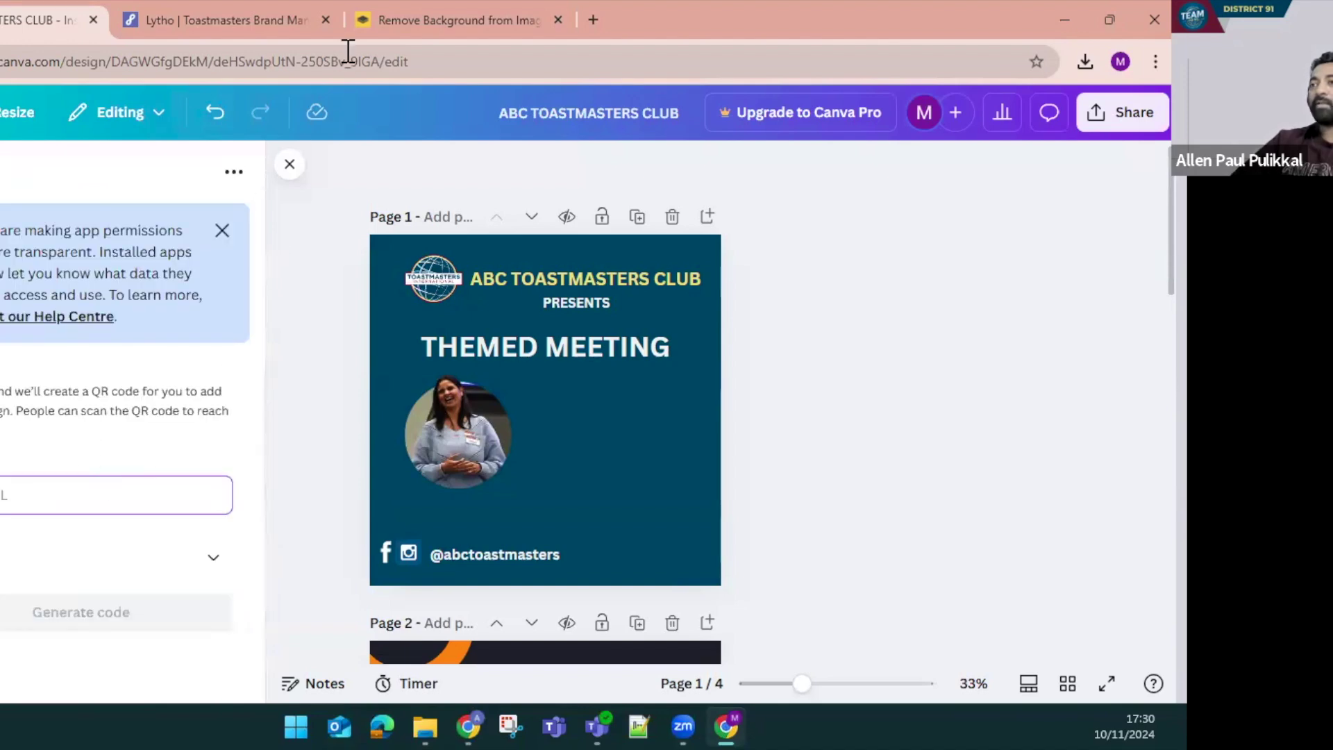
# Load toastmasters.org in a new tab and paste its address into the QR app
pyautogui.click(586, 16)
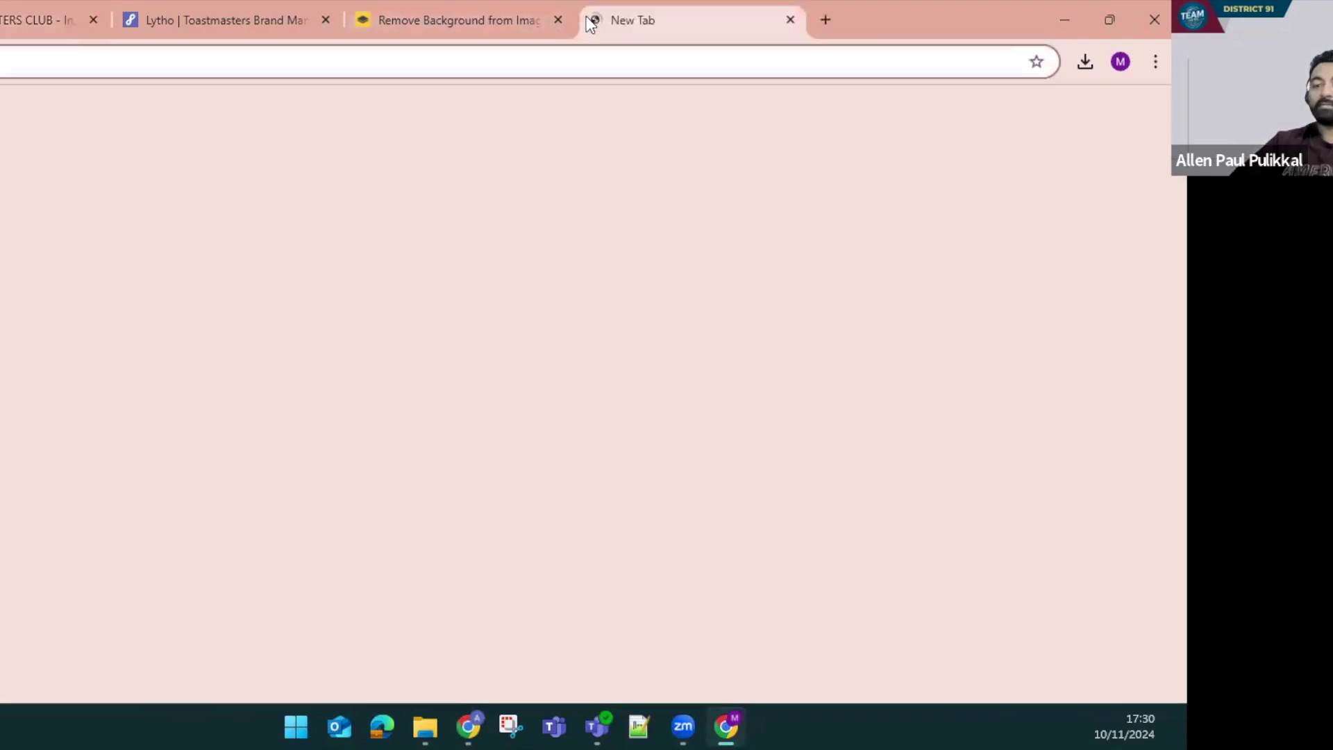
pyautogui.write('toastmasters')
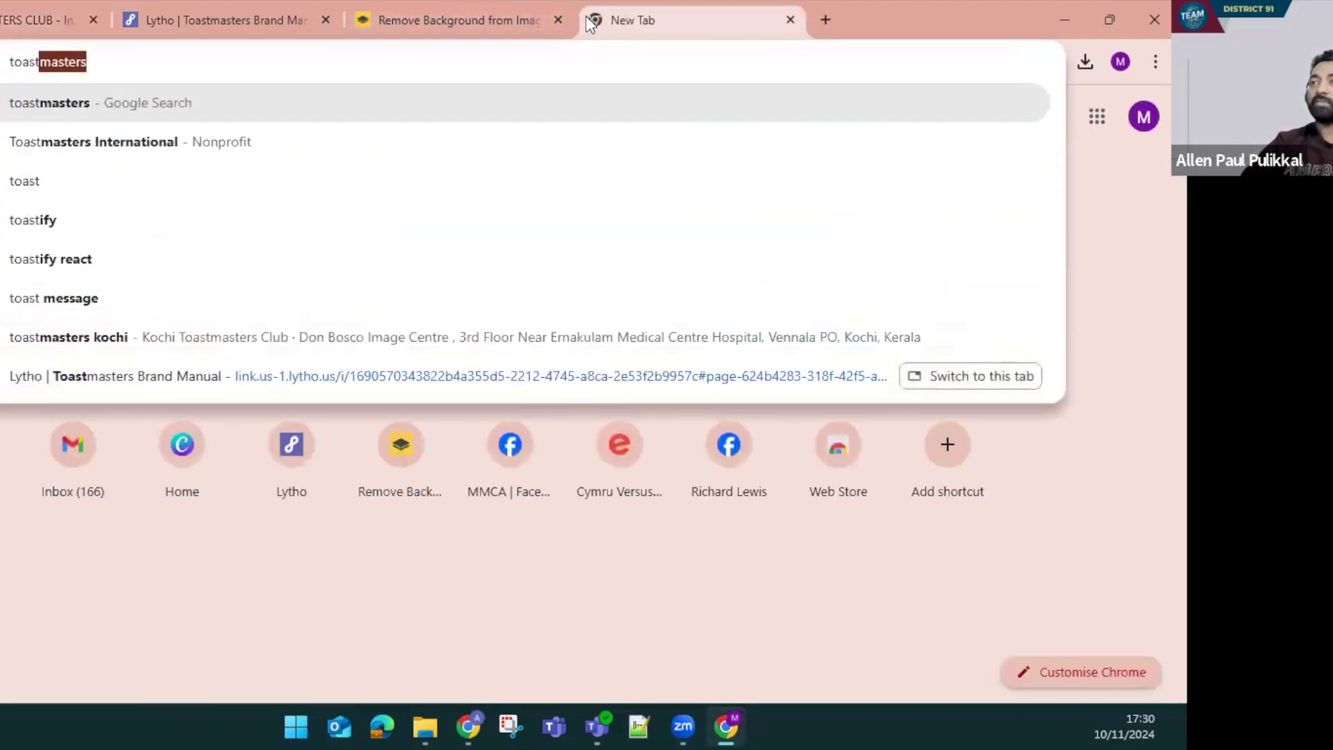
pyautogui.press('Right')
pyautogui.write('.org')
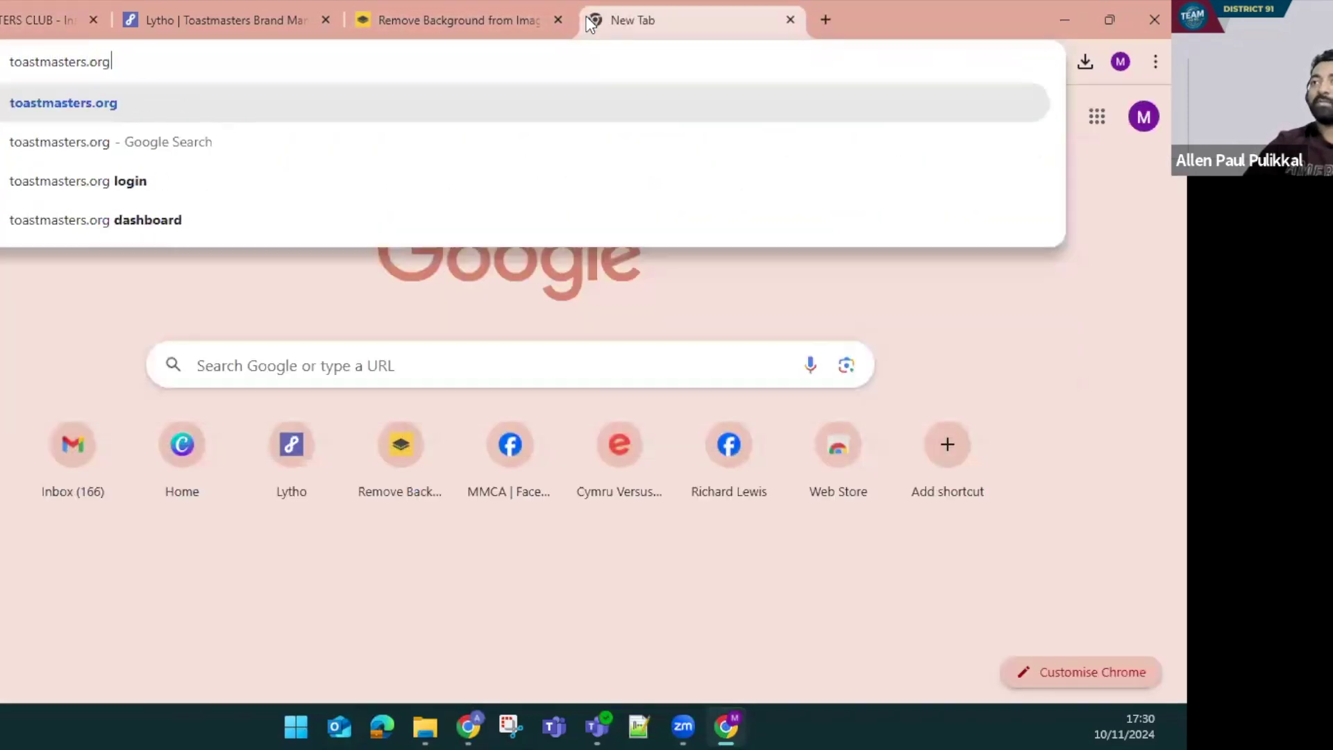
pyautogui.hotkey('ctrl', 'a')
pyautogui.hotkey('ctrl', 'c')
pyautogui.press('Return')
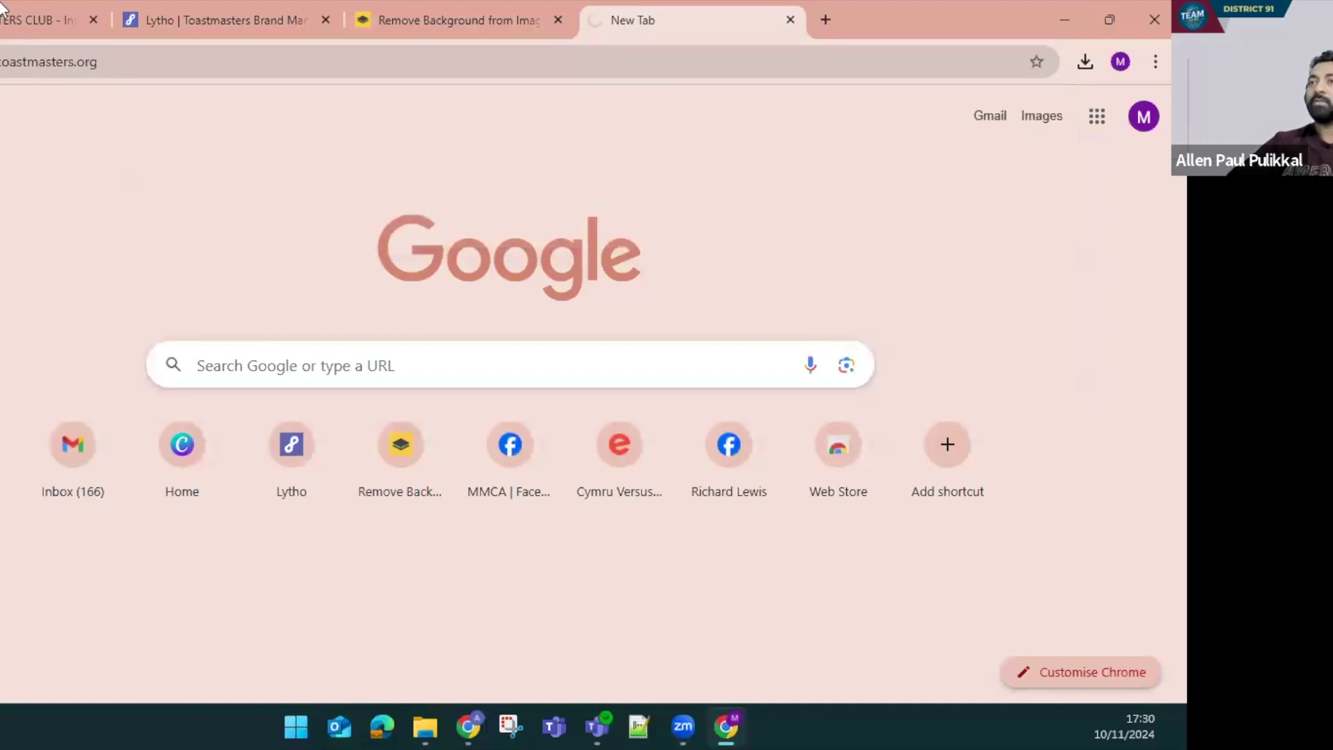
pyautogui.click(7, 19)
pyautogui.hotkey('ctrl', 'v')
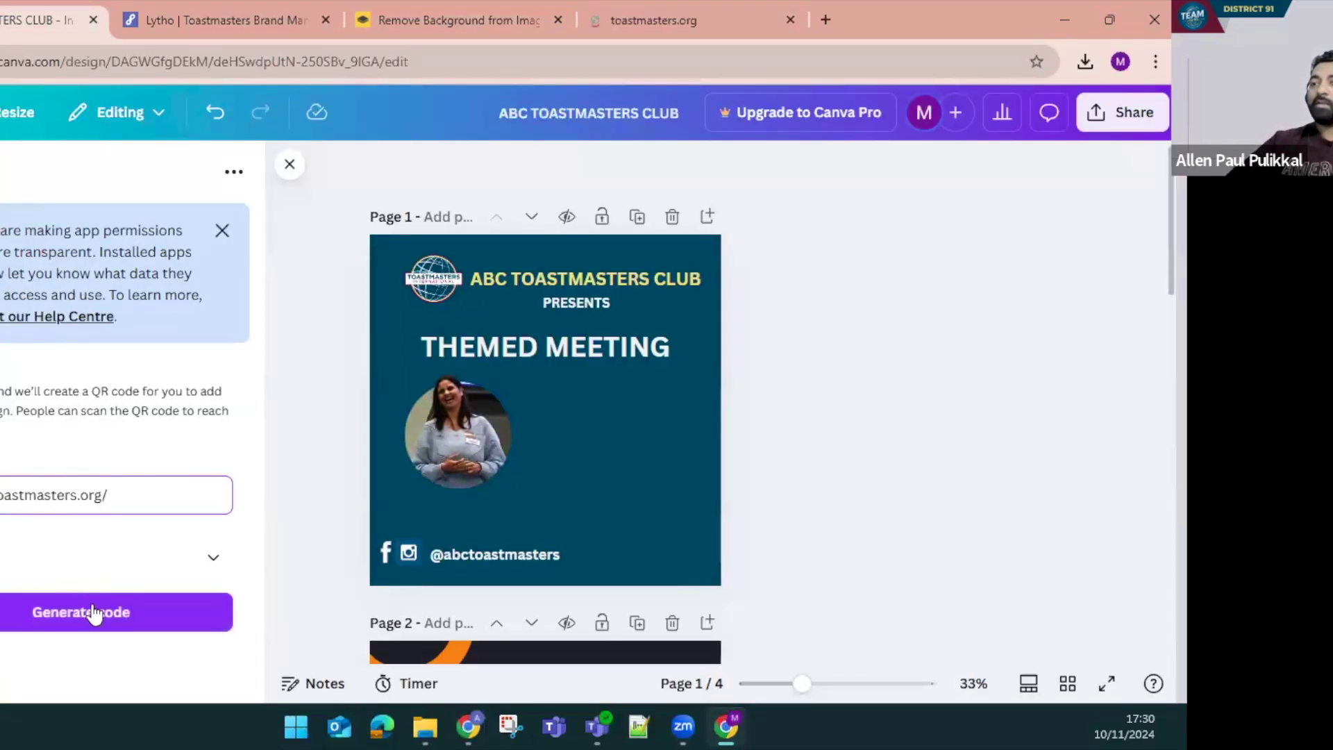
pyautogui.click(85, 611)
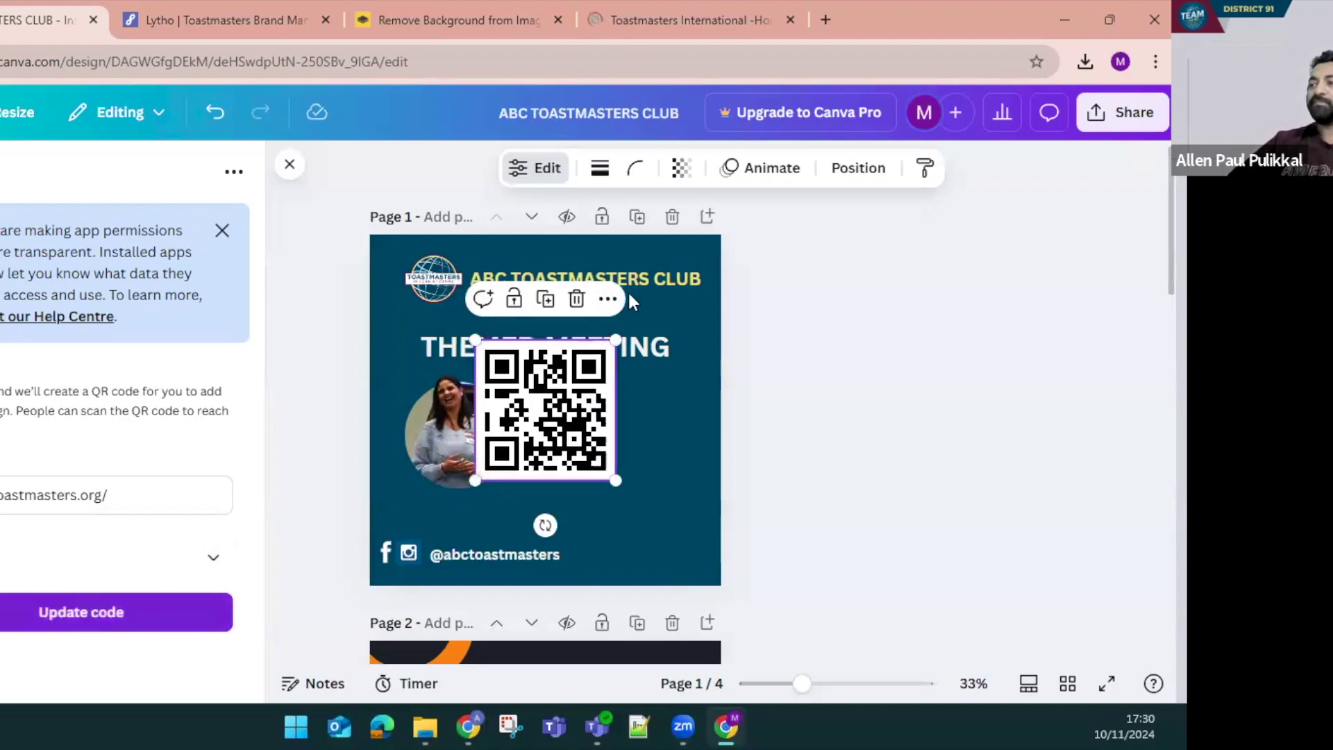
pyautogui.moveTo(476, 341); pyautogui.dragTo(591, 538)
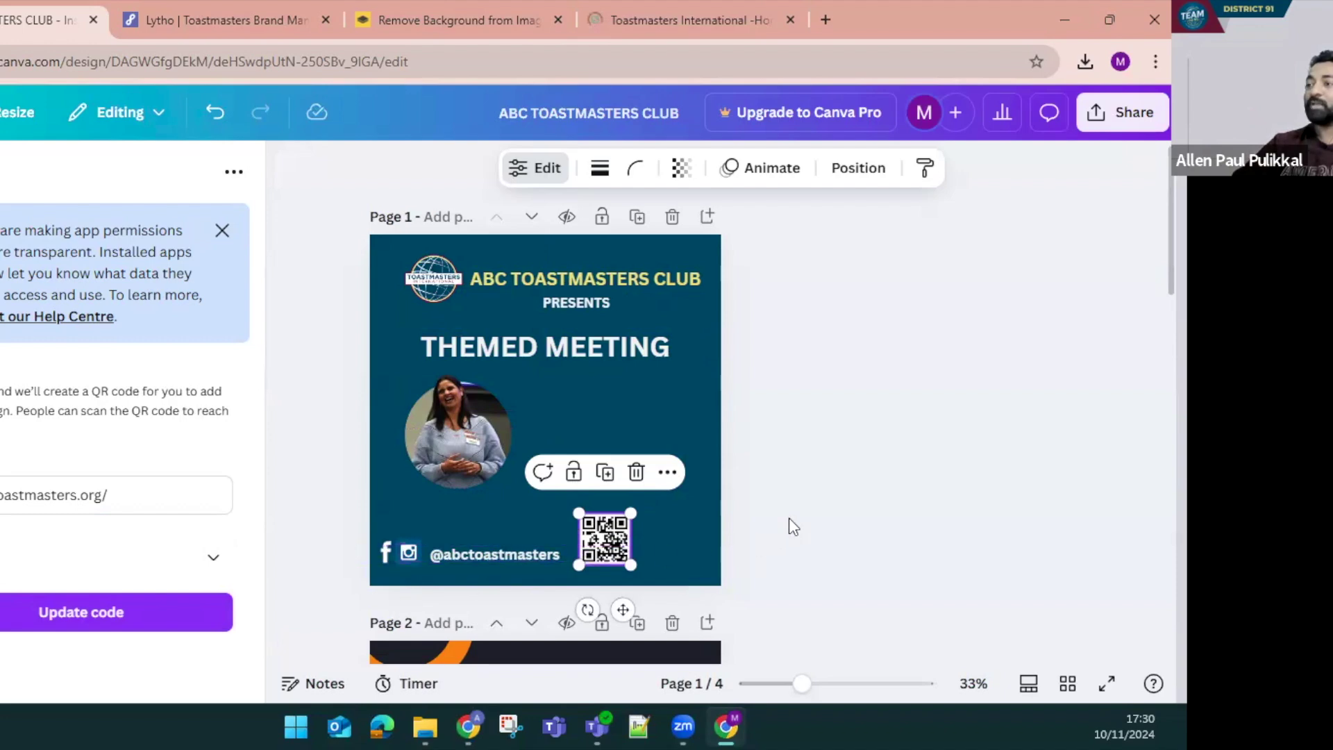
pyautogui.click(736, 531)
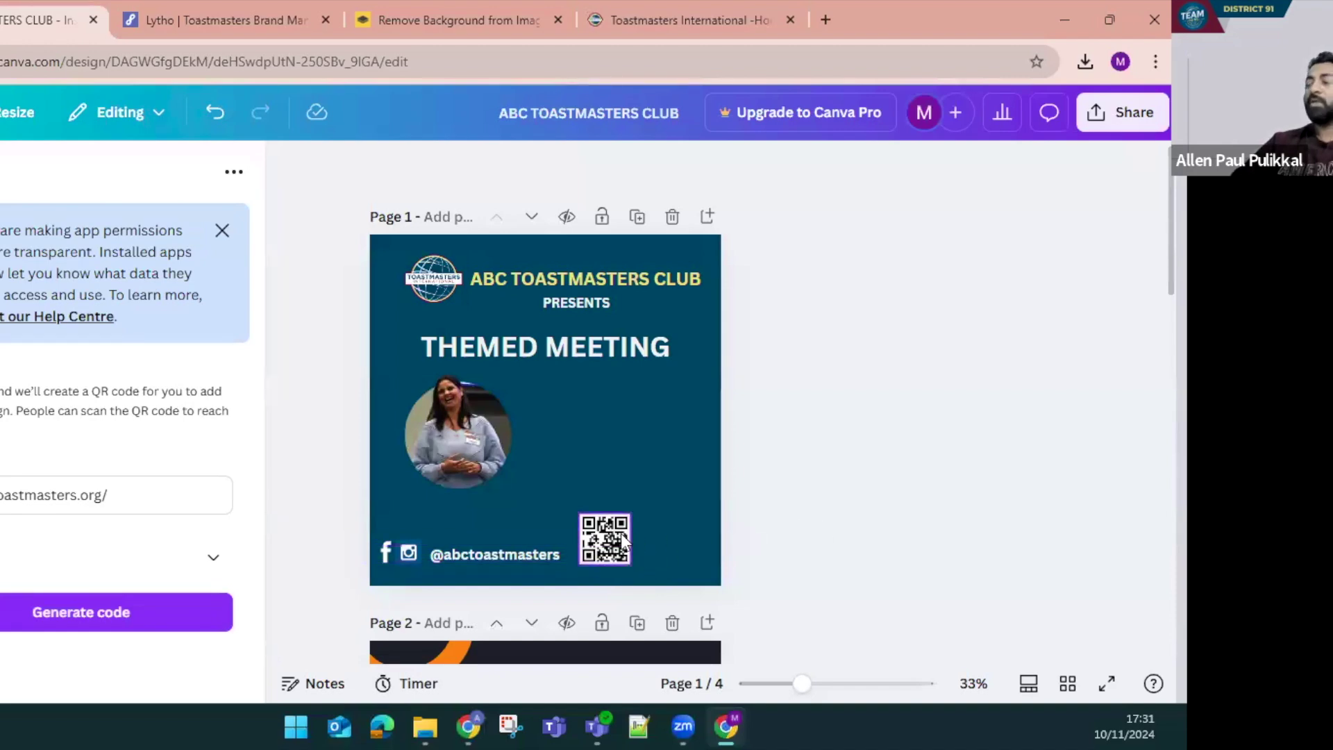
pyautogui.moveTo(614, 535); pyautogui.dragTo(612, 537)
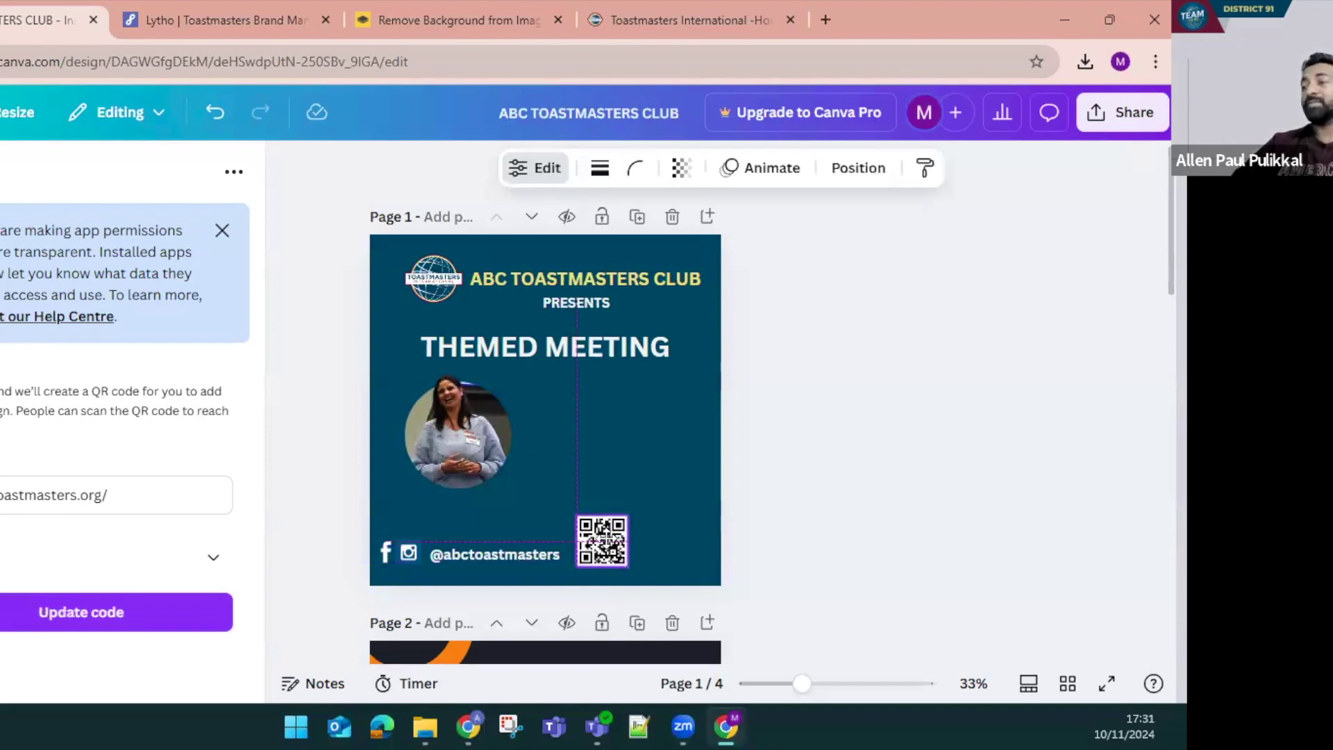
pyautogui.click(848, 544)
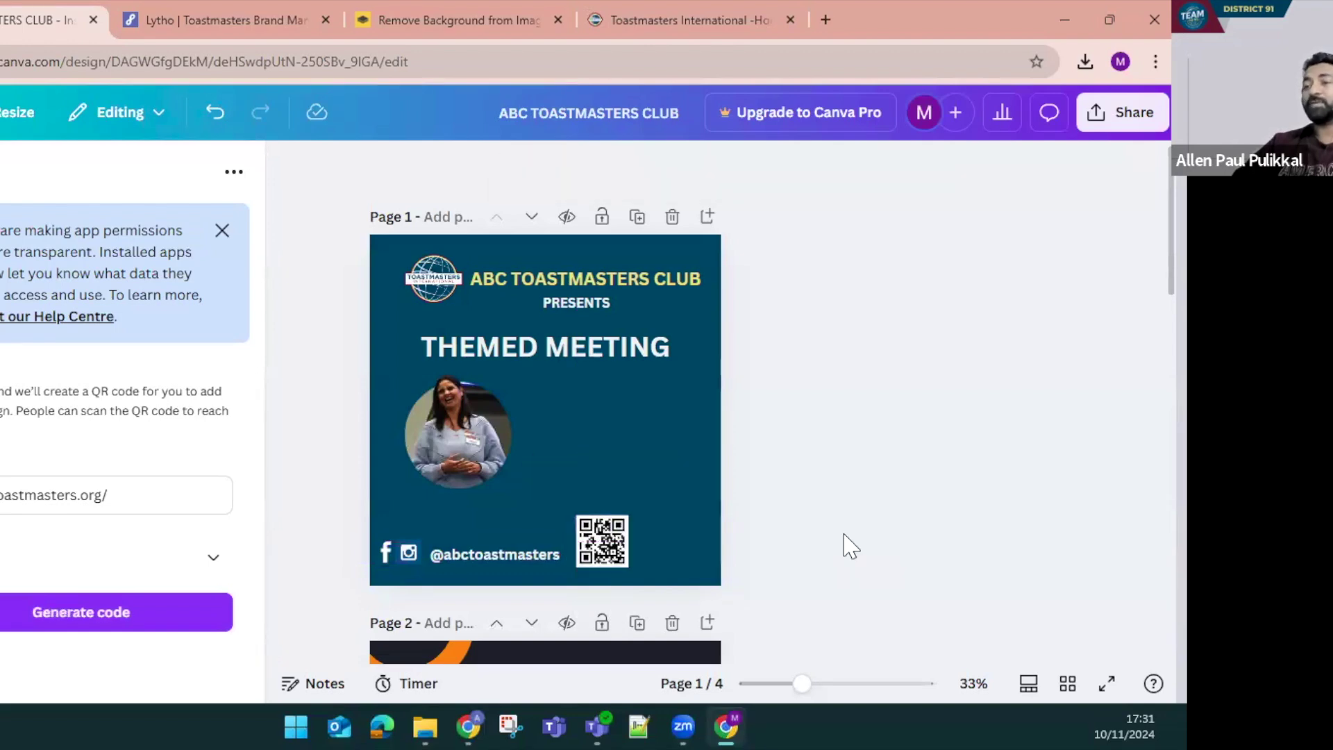
pyautogui.click(212, 558)
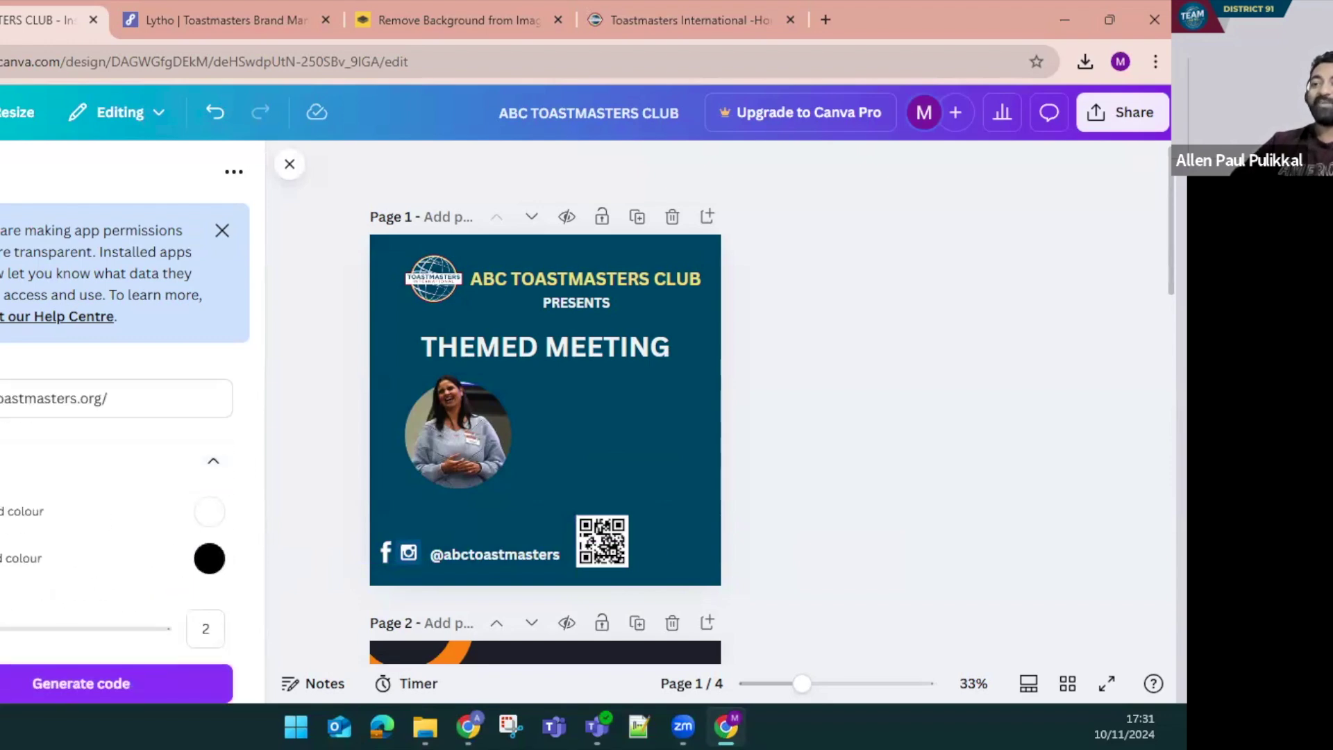
pyautogui.press('Escape')
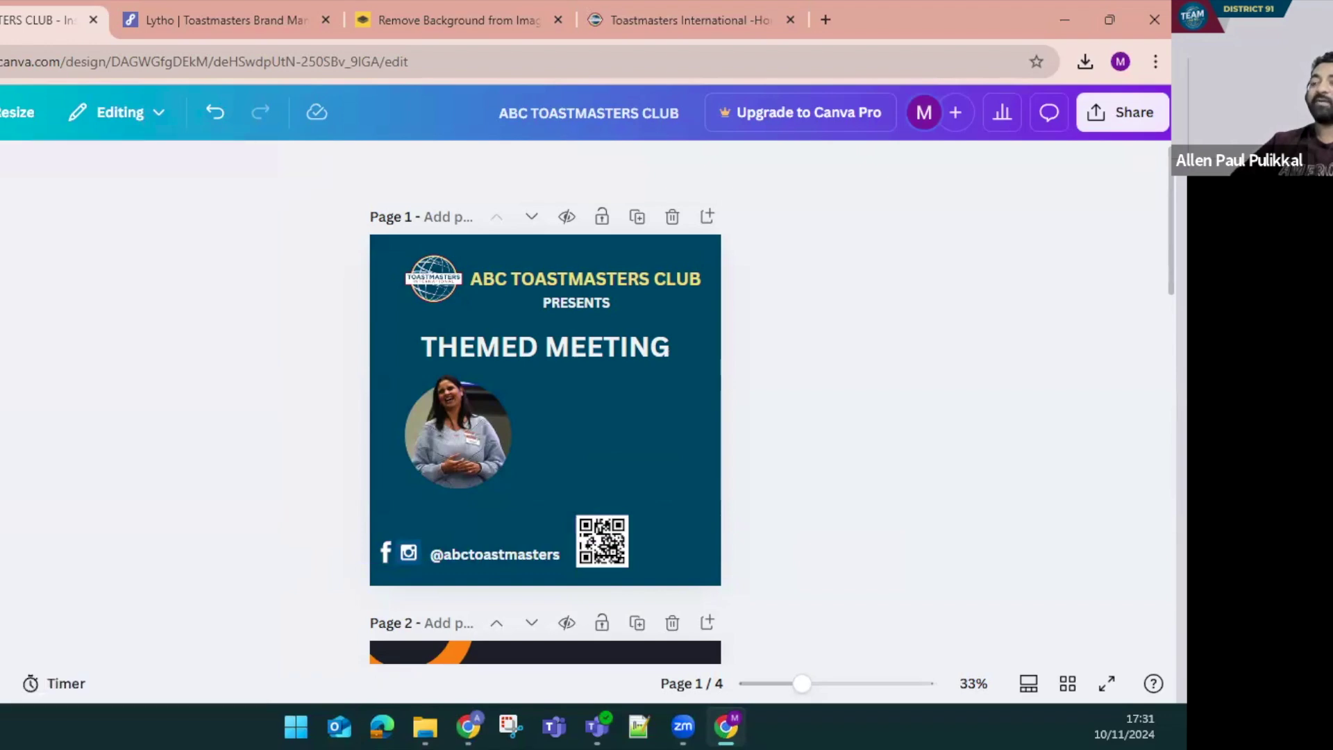
# Clear the QR search in Apps and browse the Discover apps list
pyautogui.click(5, 173)
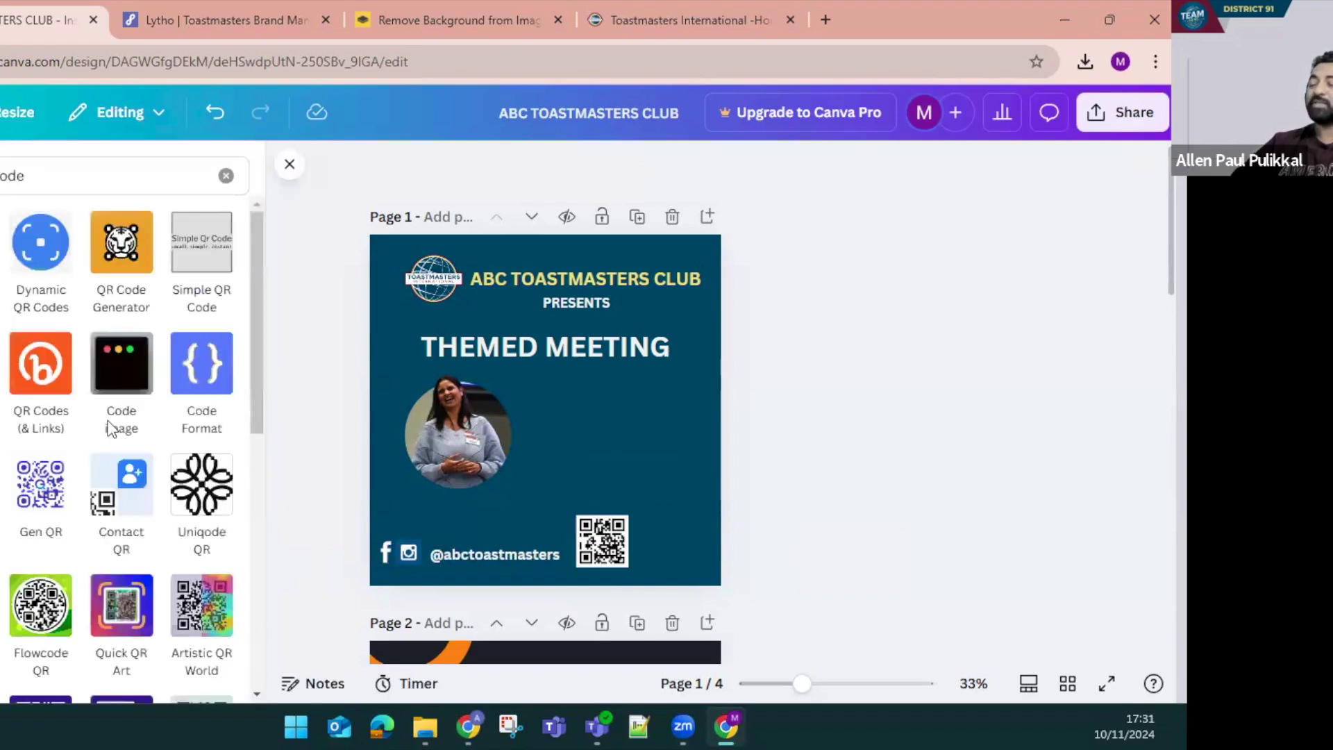
pyautogui.click(227, 176)
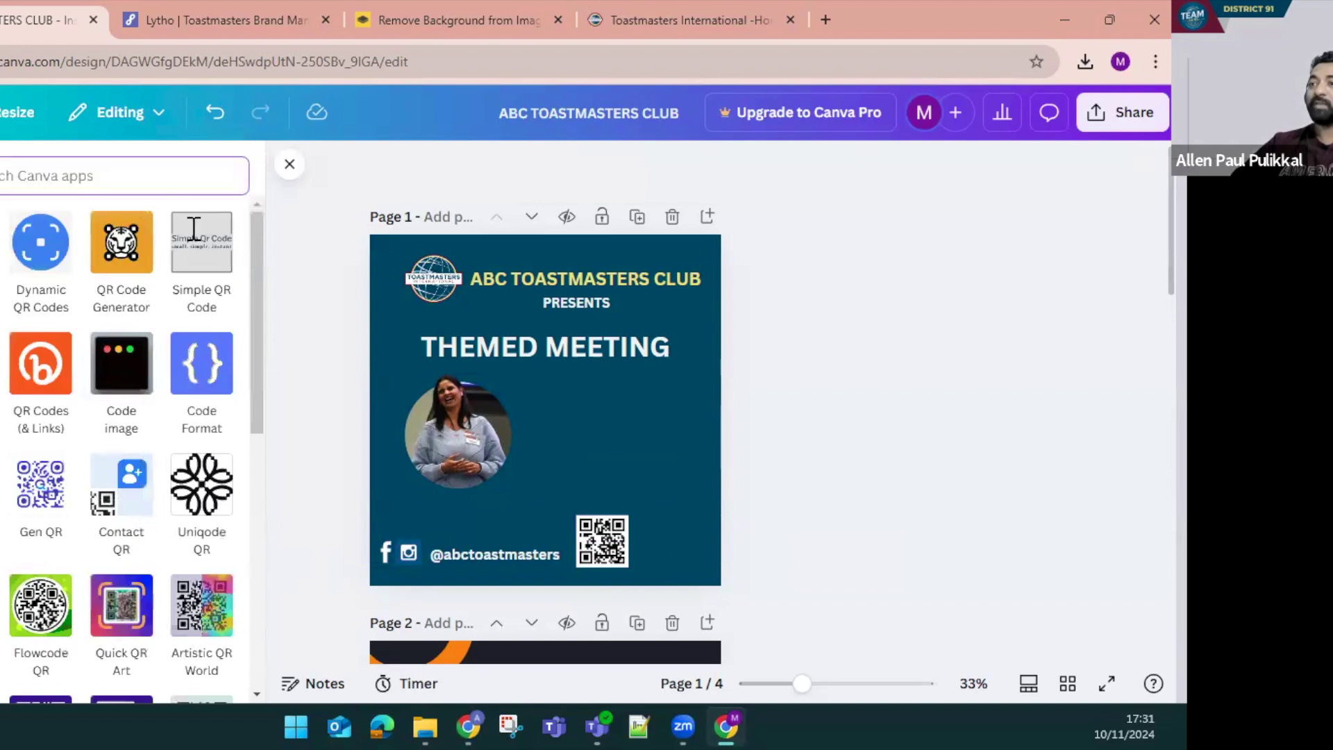
pyautogui.scroll(-4, 134, 468)
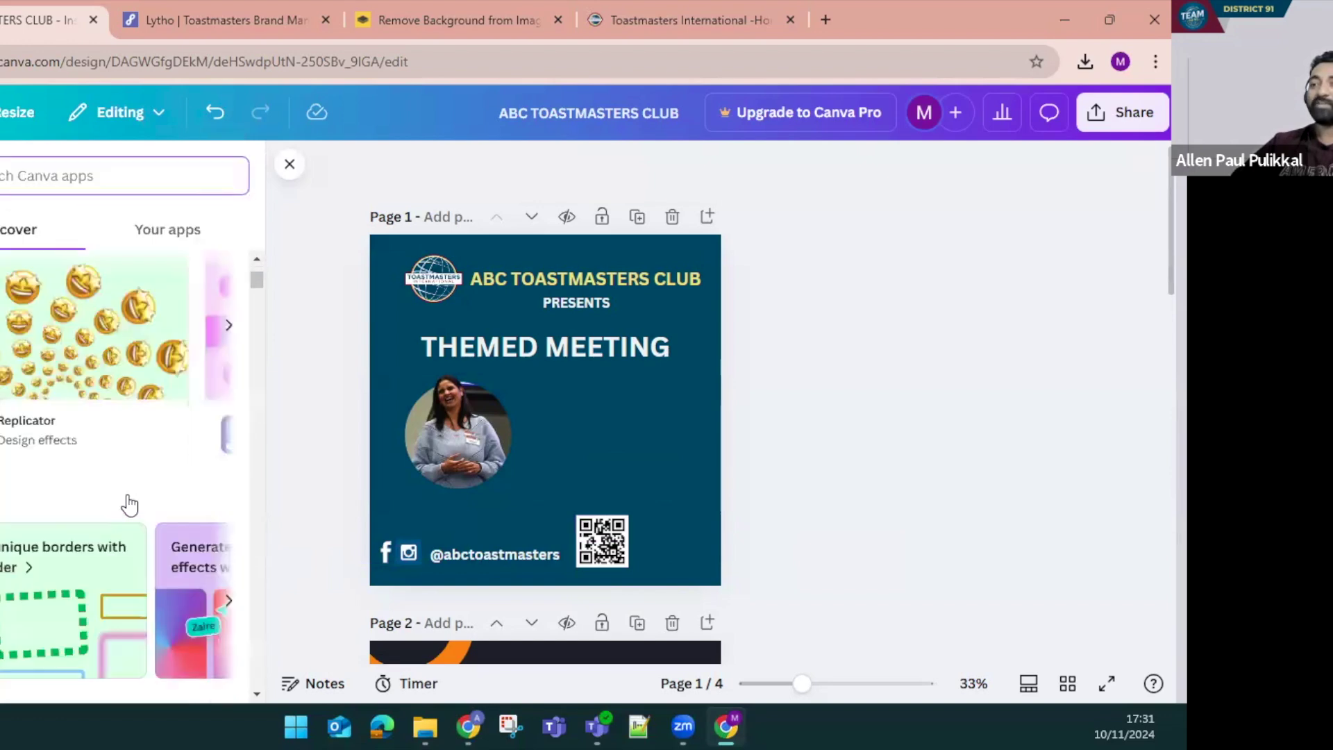
pyautogui.scroll(-10, 113, 543)
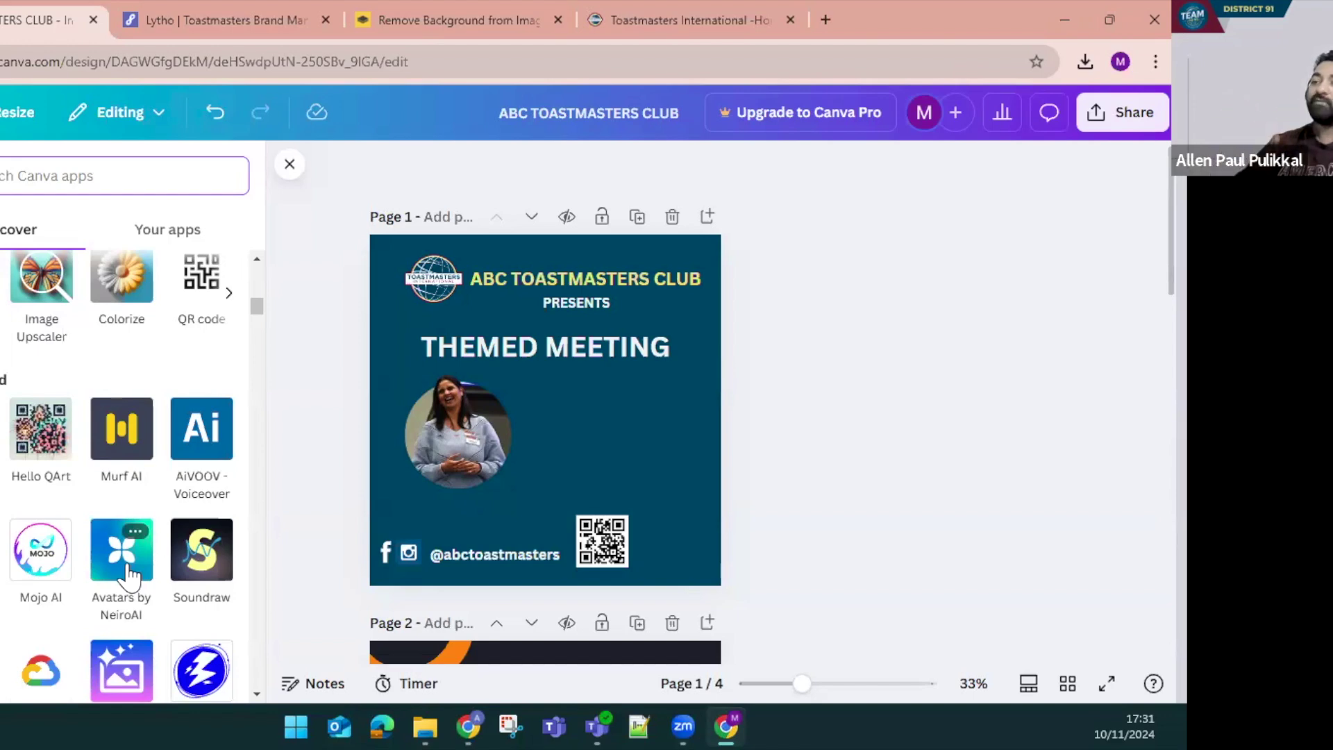
pyautogui.scroll(-6, 125, 580)
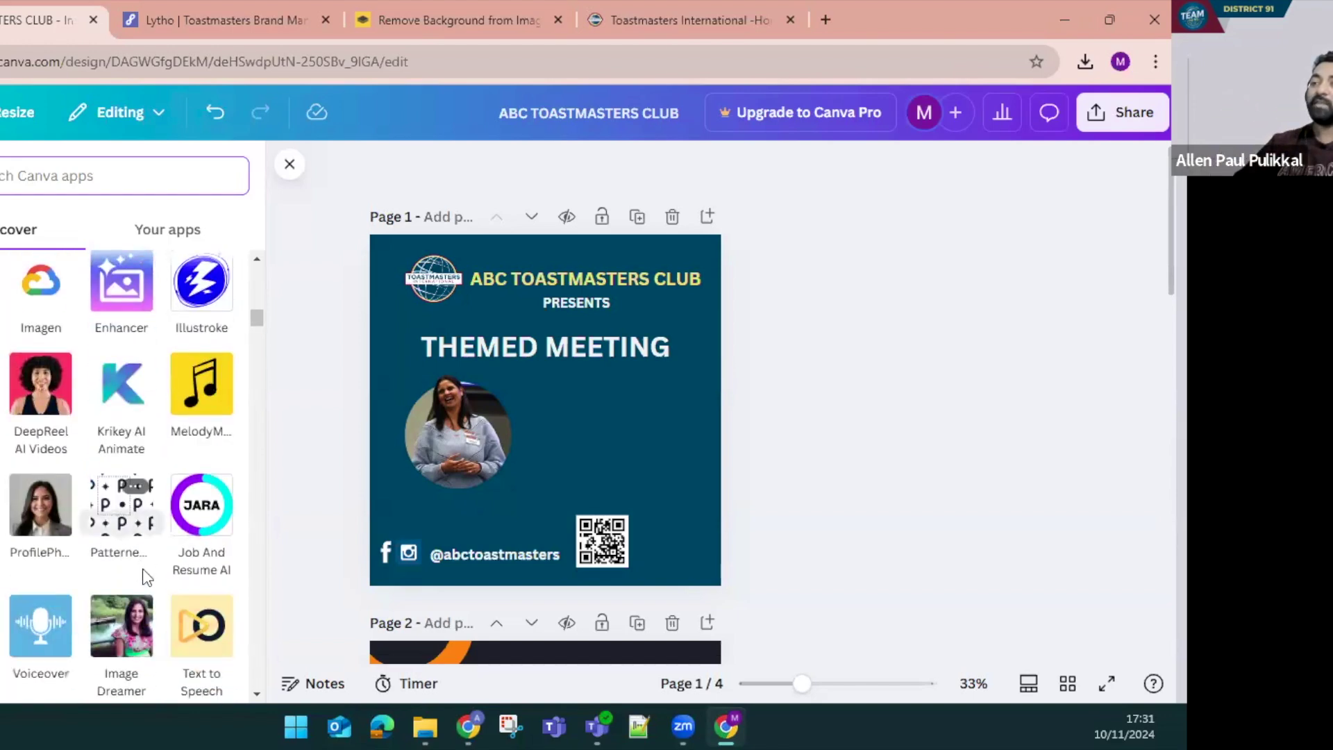
pyautogui.scroll(-3, 121, 555)
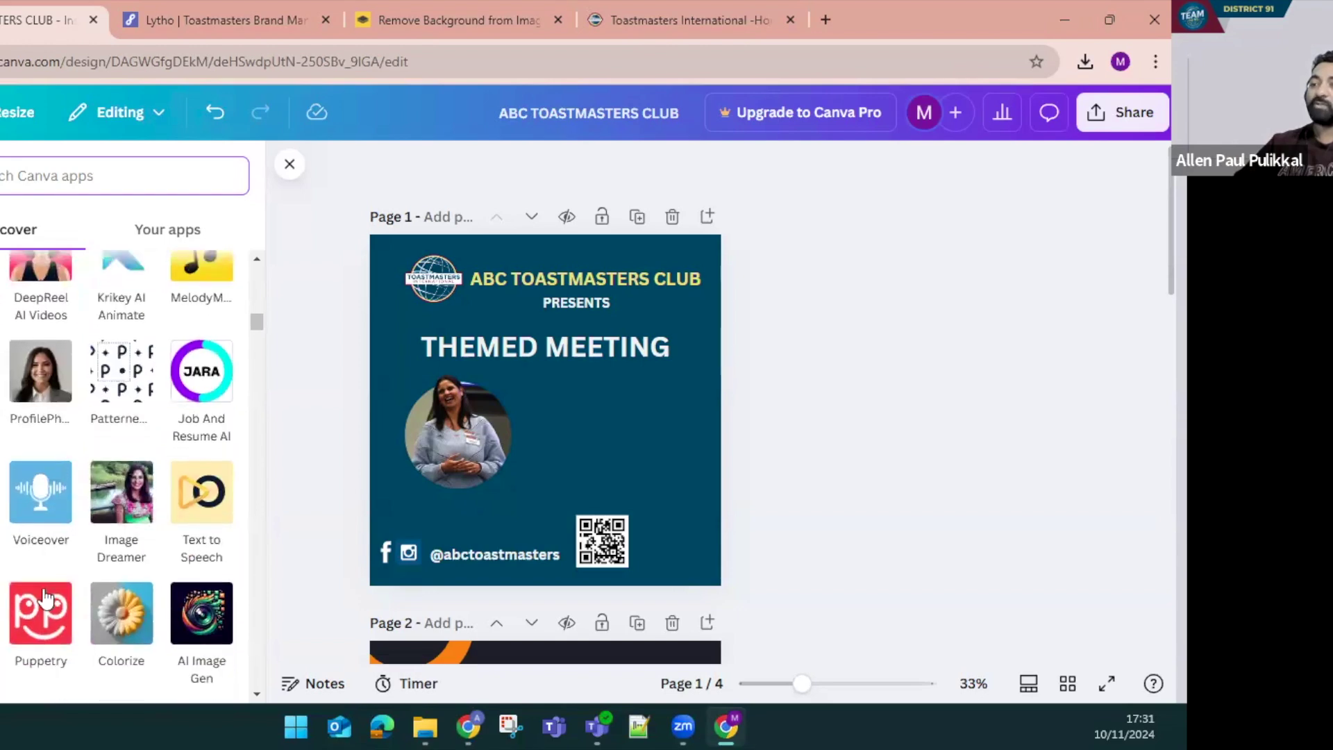
pyautogui.scroll(-3, 98, 631)
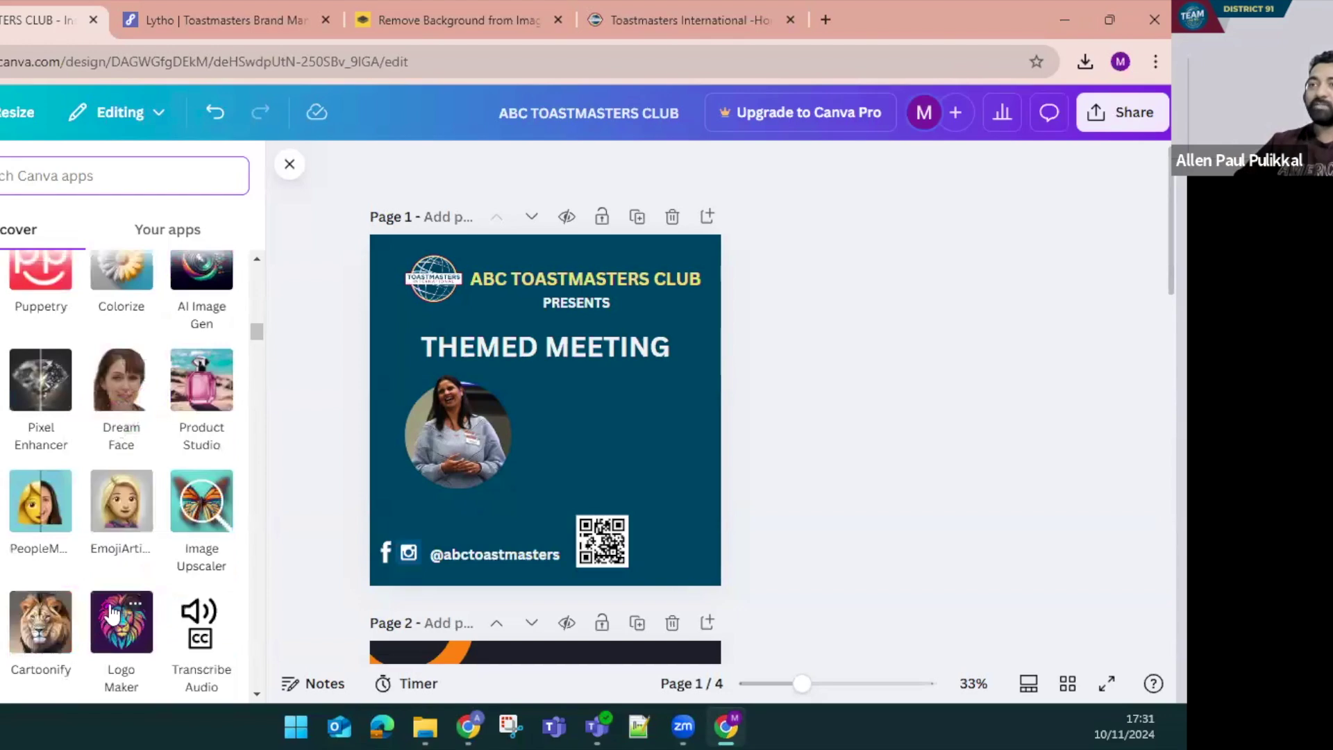
pyautogui.scroll(10, 118, 551)
pyautogui.scroll(10, 179, 522)
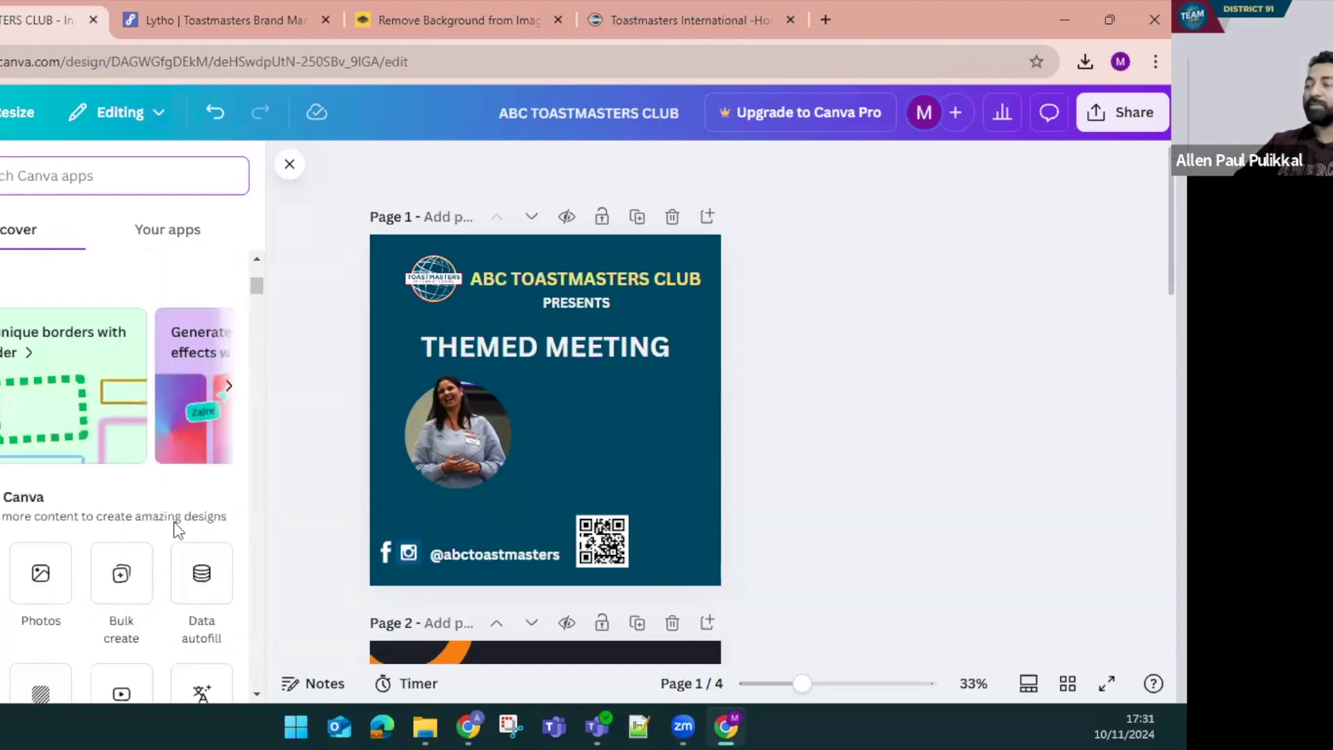
# Read the Lytho manual's Cool Gray gradient and Transparencies sections, then return to Canva
pyautogui.click(251, 12)
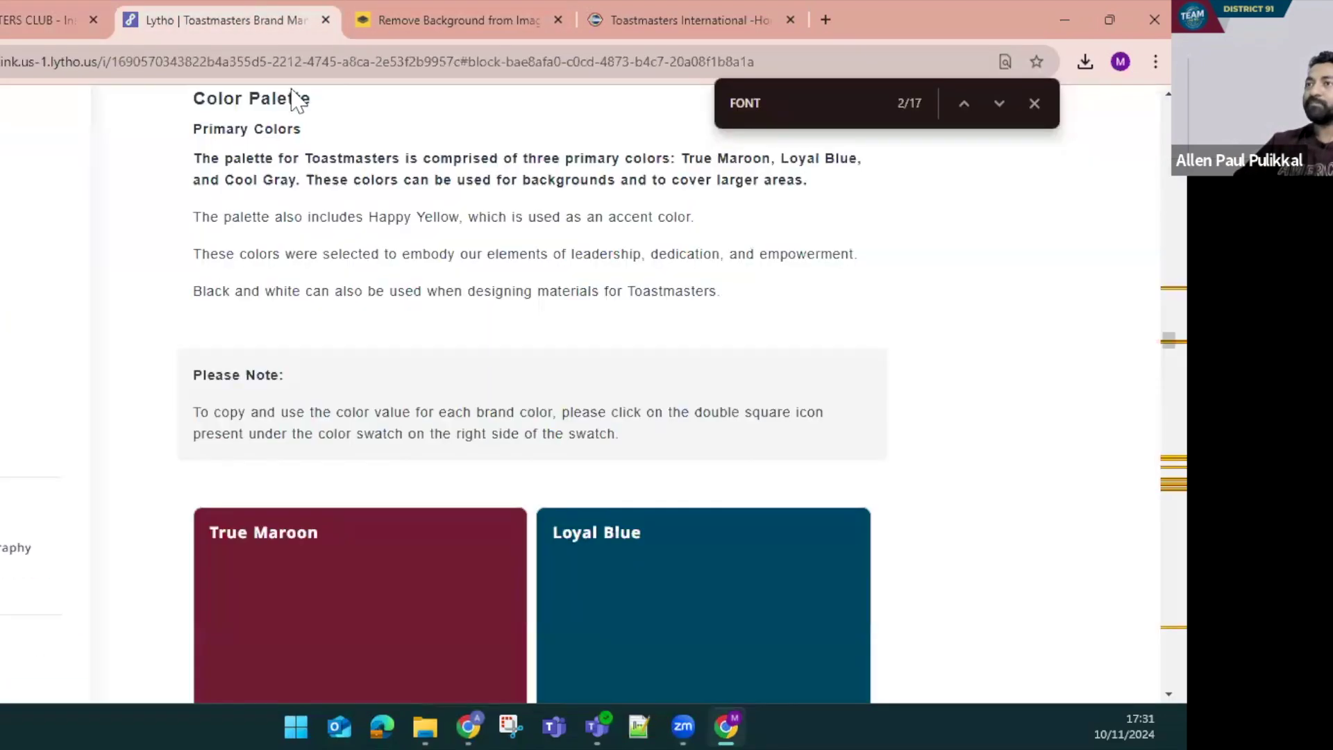
pyautogui.scroll(-20, 486, 397)
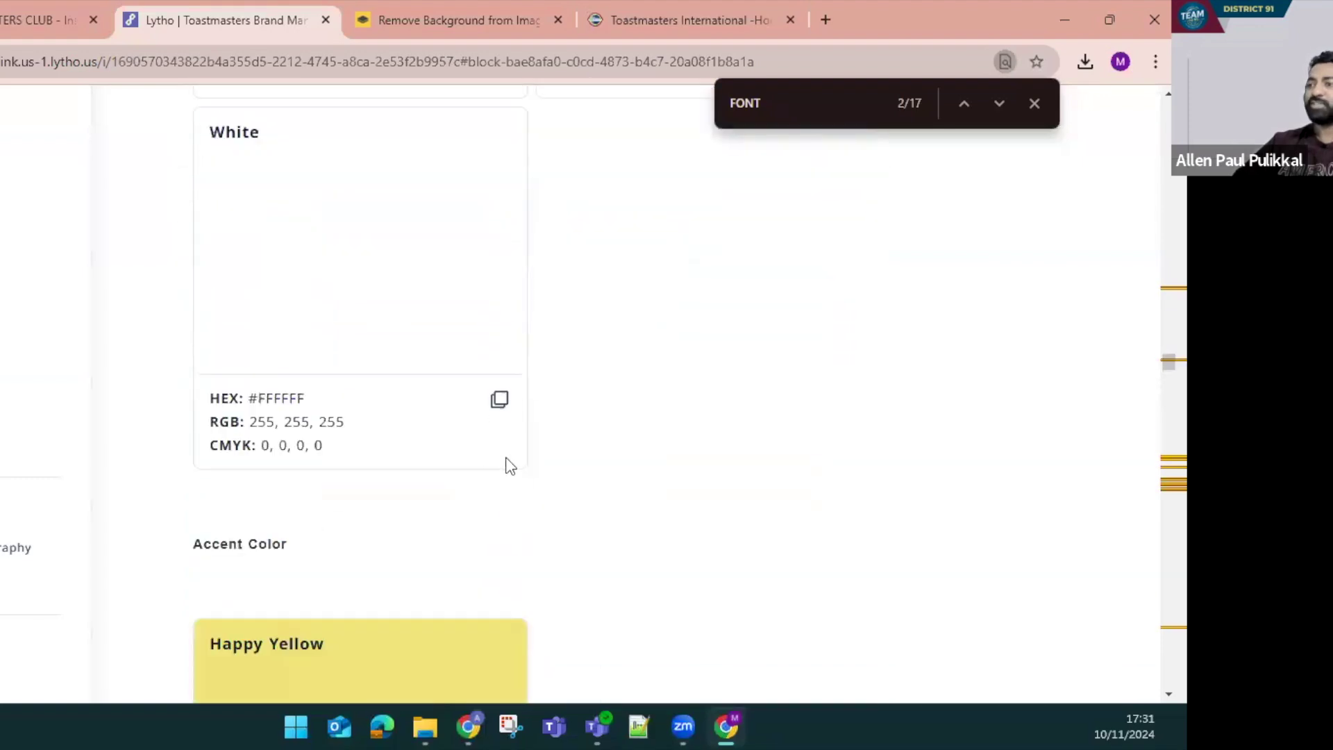
pyautogui.scroll(-15, 531, 497)
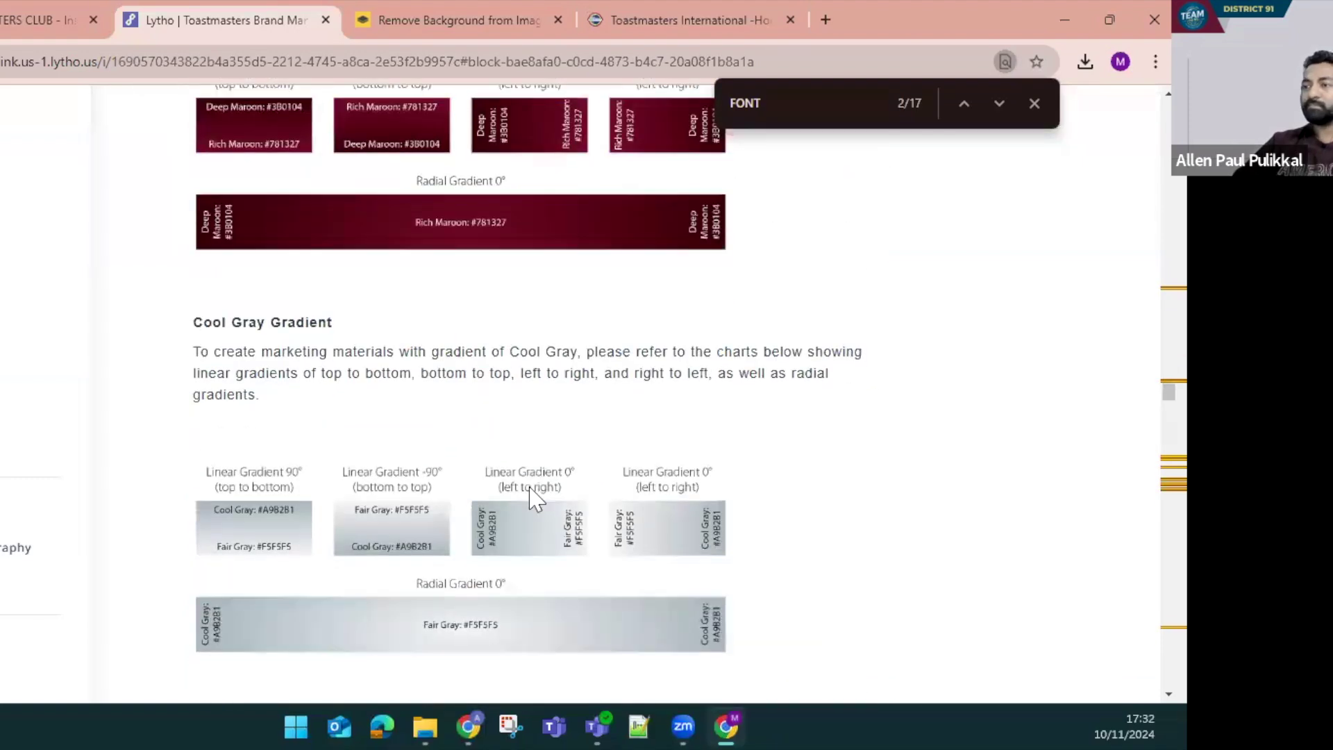
pyautogui.scroll(15, 525, 497)
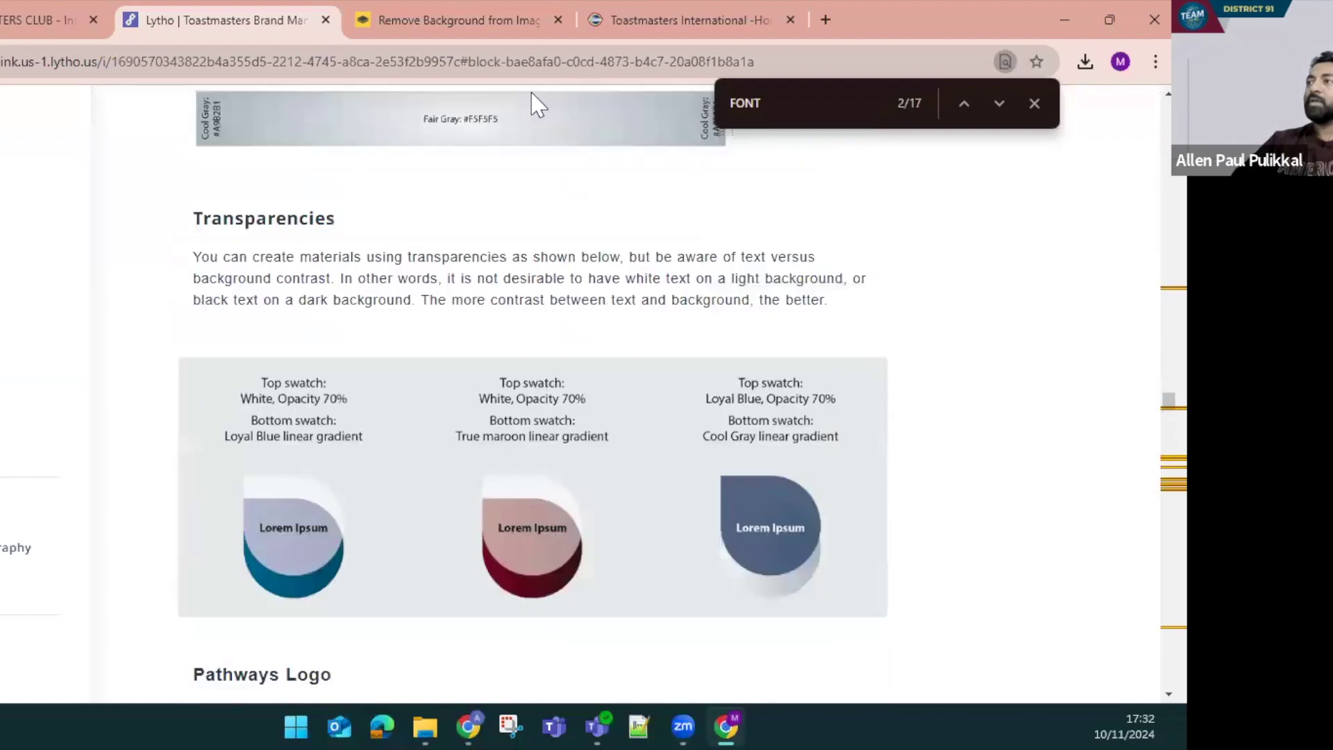
pyautogui.scroll(-5, 389, 451)
pyautogui.scroll(-1, 393, 466)
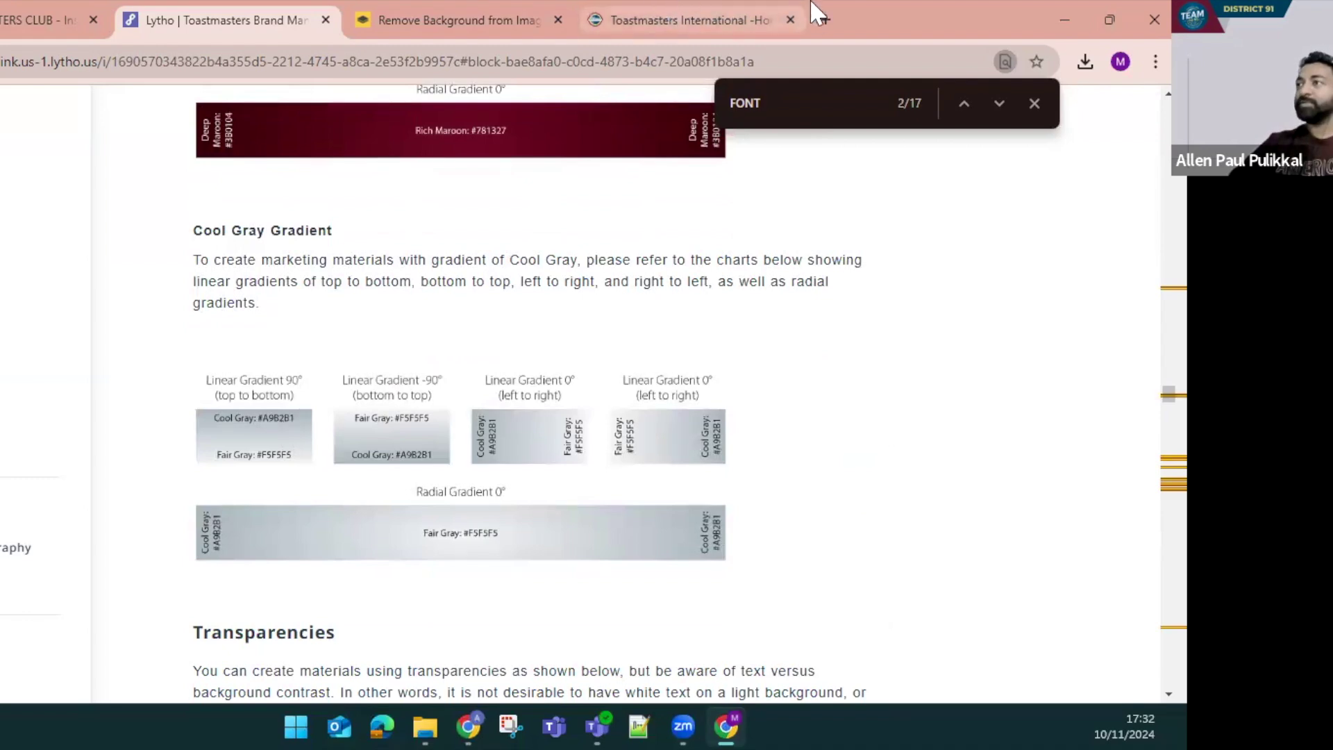
pyautogui.click(63, 8)
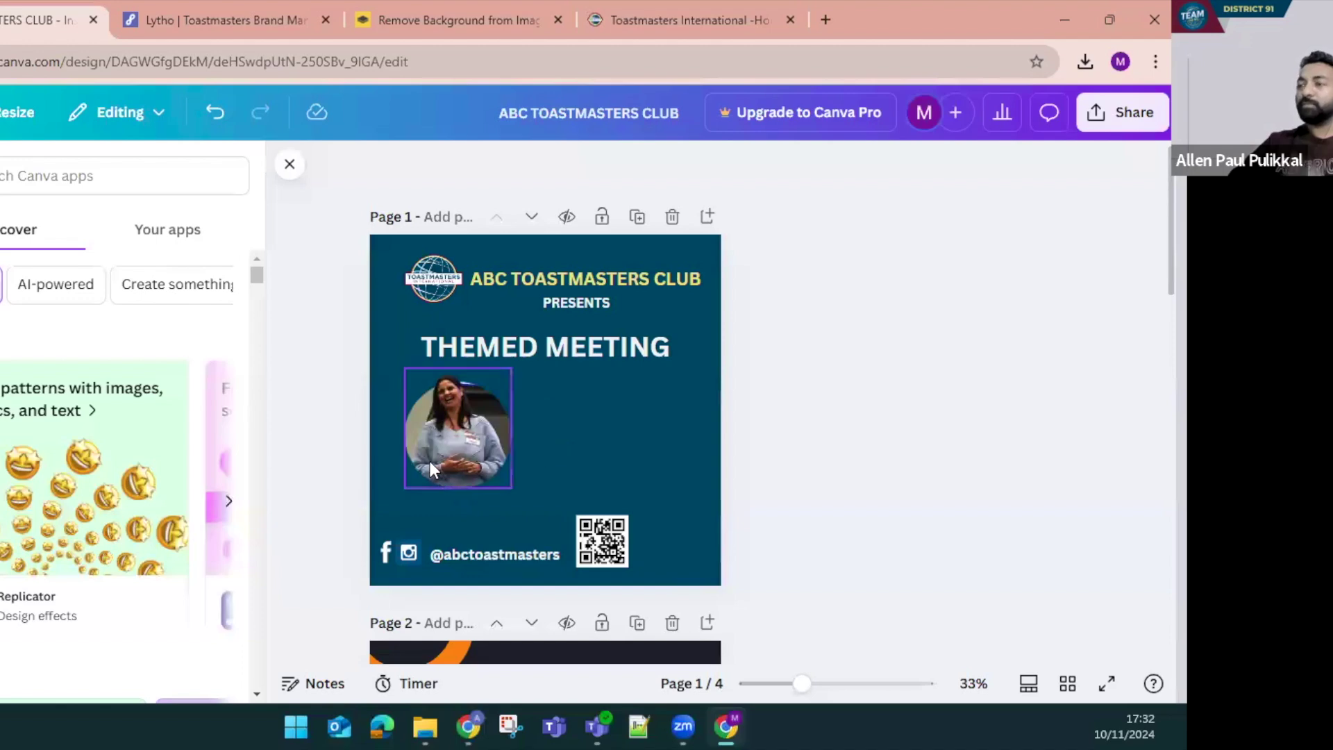
# Drag the circular photo group to the centre of page 1 under THEMED MEETING
pyautogui.click(548, 476)
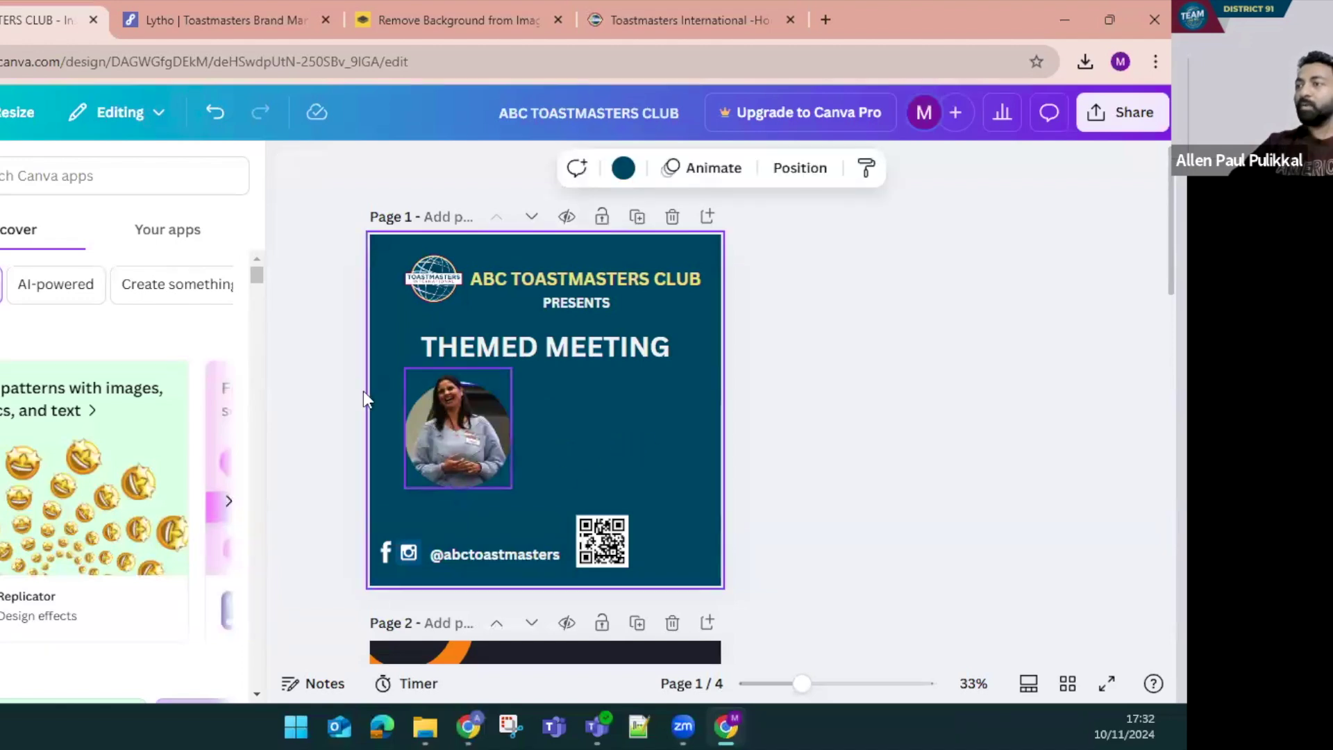
pyautogui.moveTo(322, 381); pyautogui.dragTo(548, 461)
pyautogui.moveTo(468, 433); pyautogui.dragTo(558, 452)
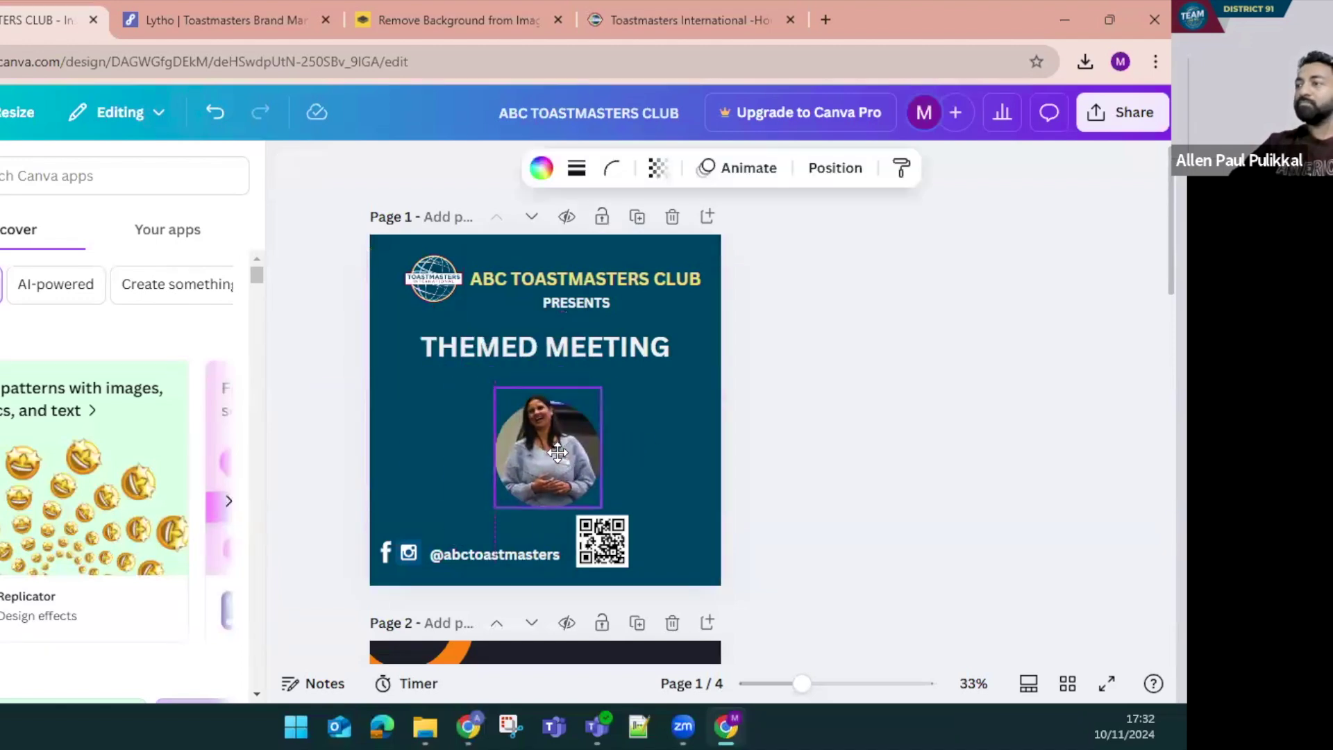
pyautogui.click(697, 465)
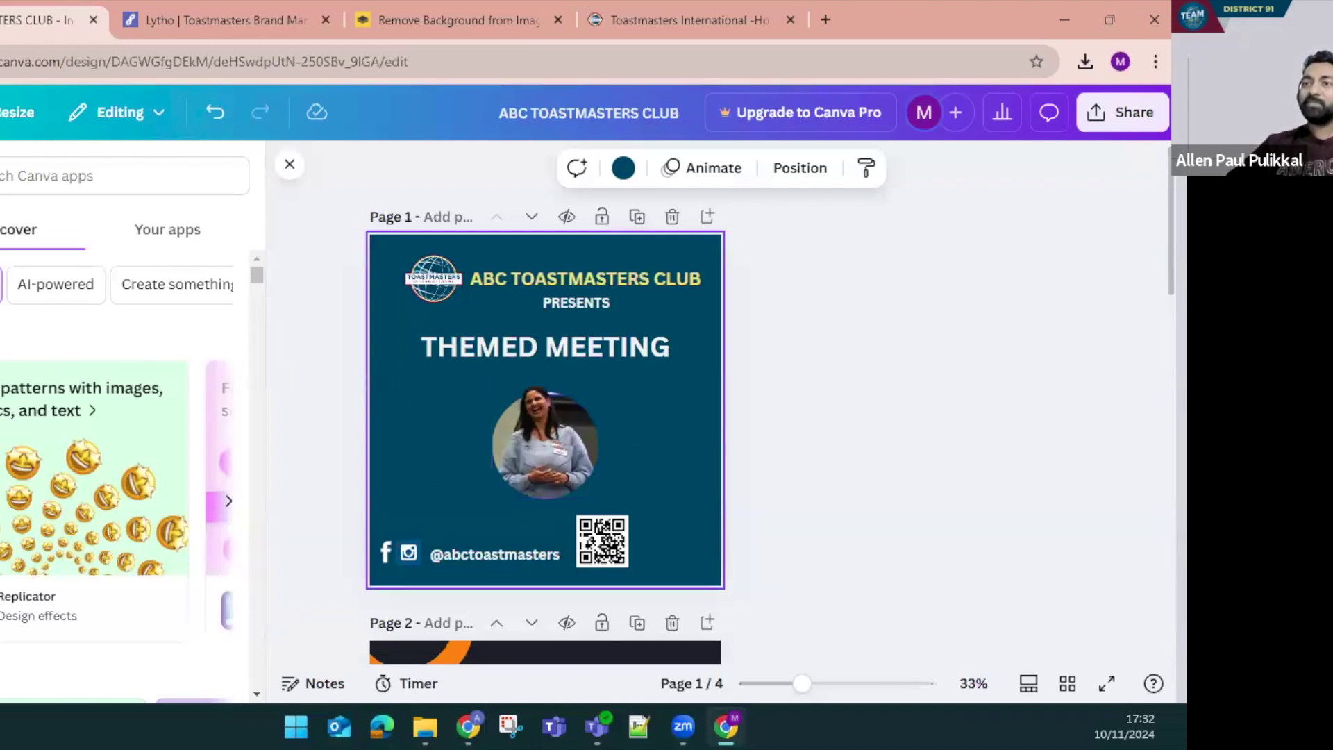
# Search Elements for 'public speaking' and show only the Photos results
pyautogui.click(55, 177)
pyautogui.doubleClick(55, 177)
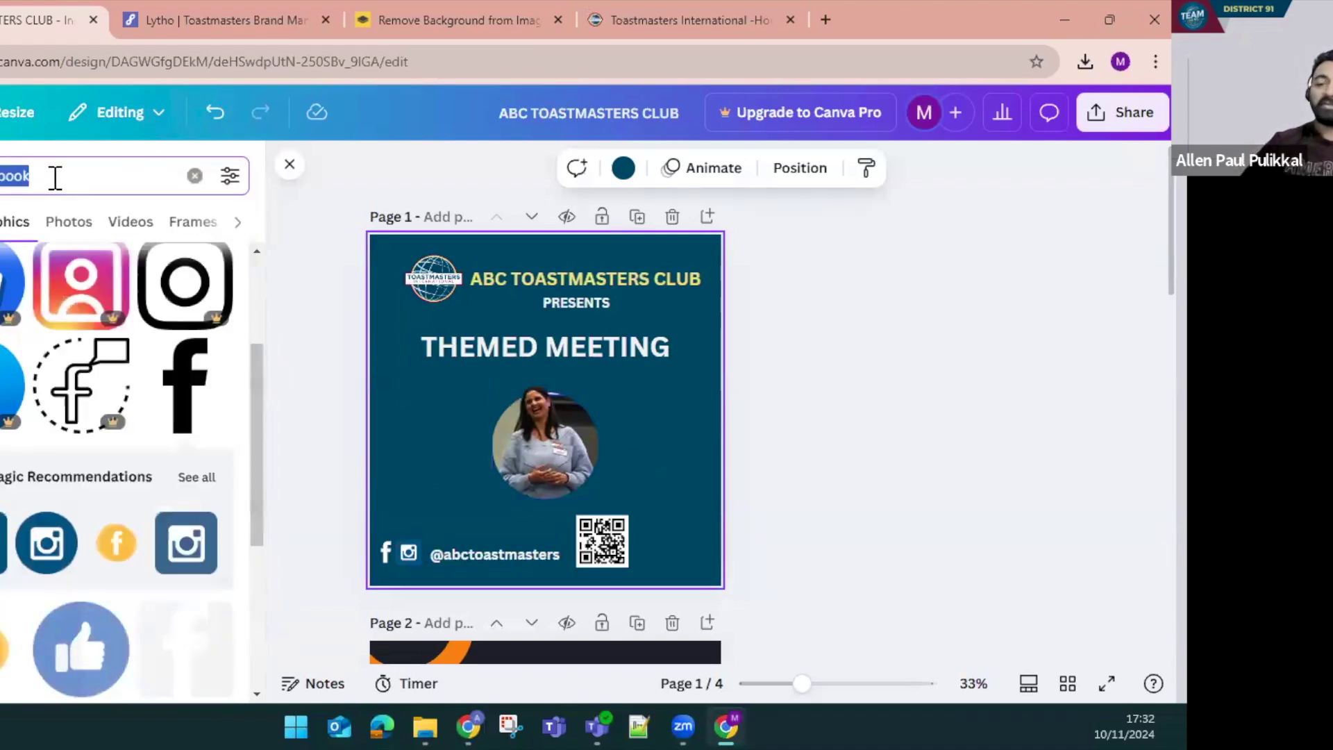
pyautogui.write('public speakin')
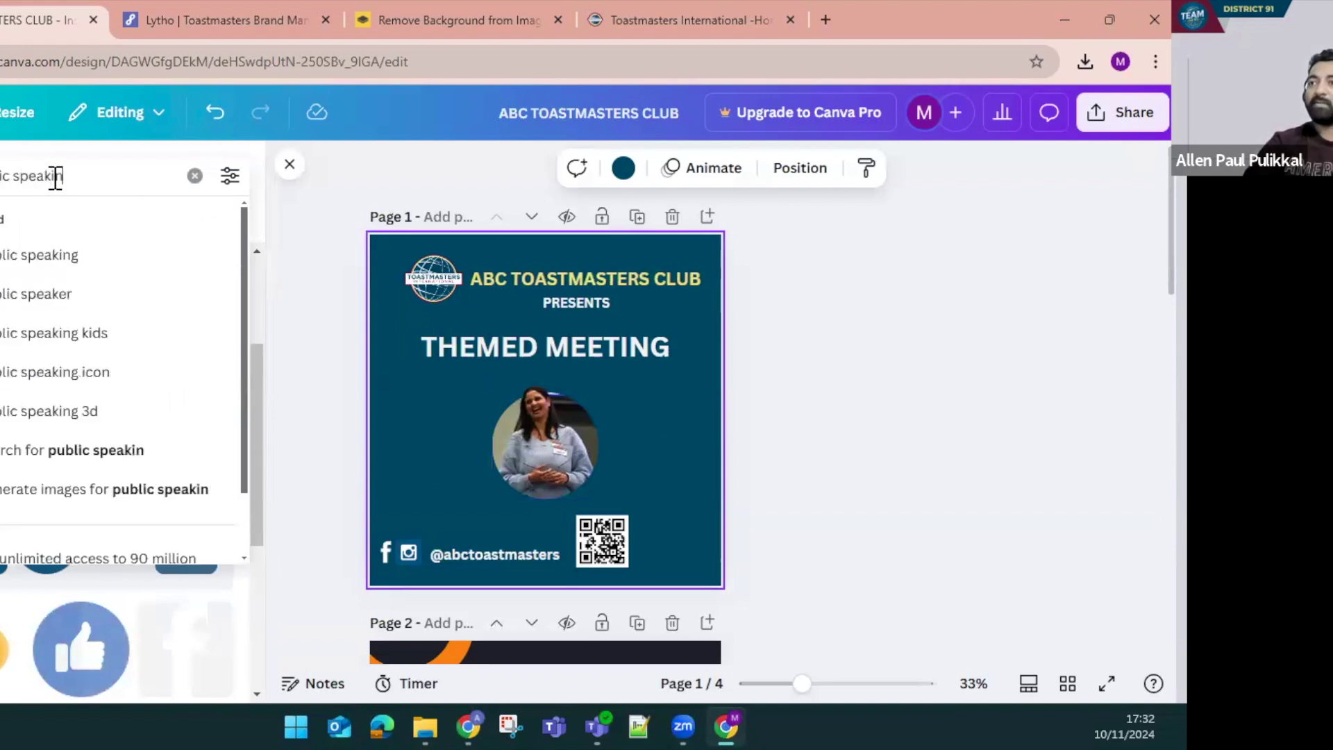
pyautogui.write('g')
pyautogui.press('Return')
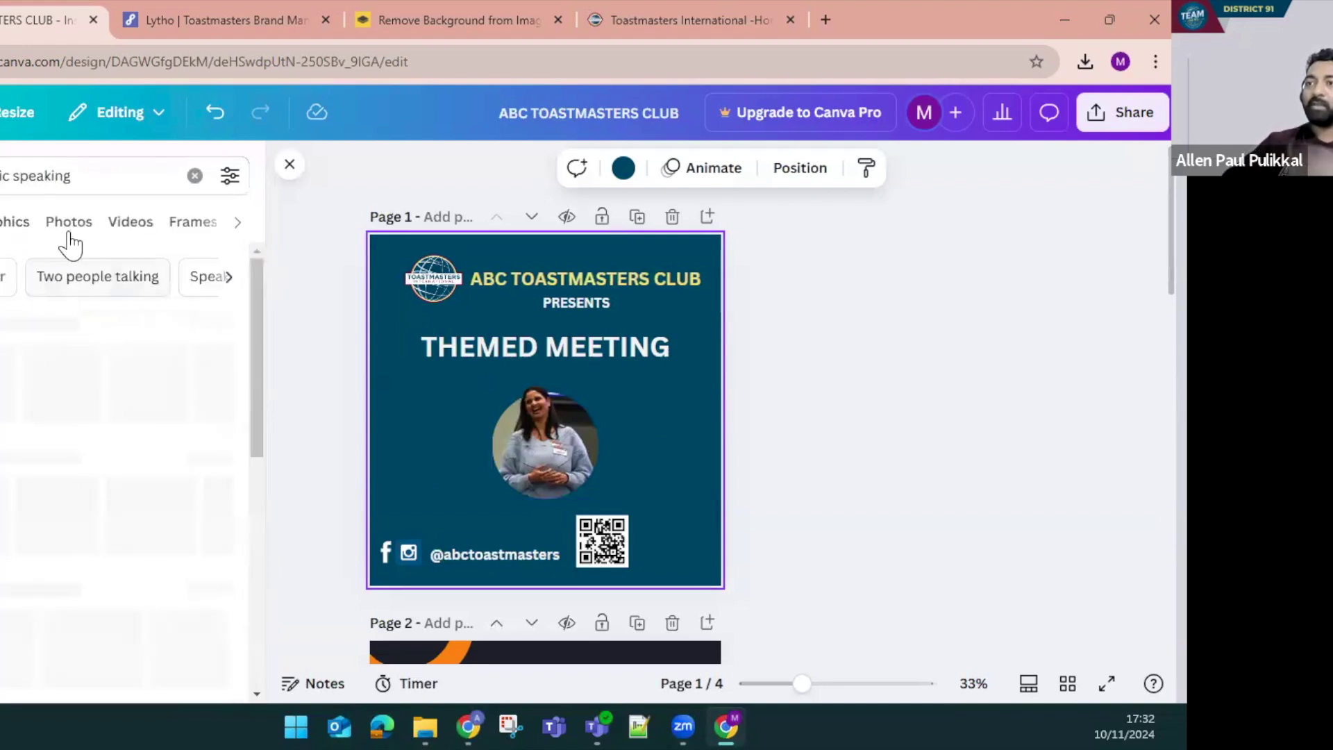
pyautogui.click(66, 224)
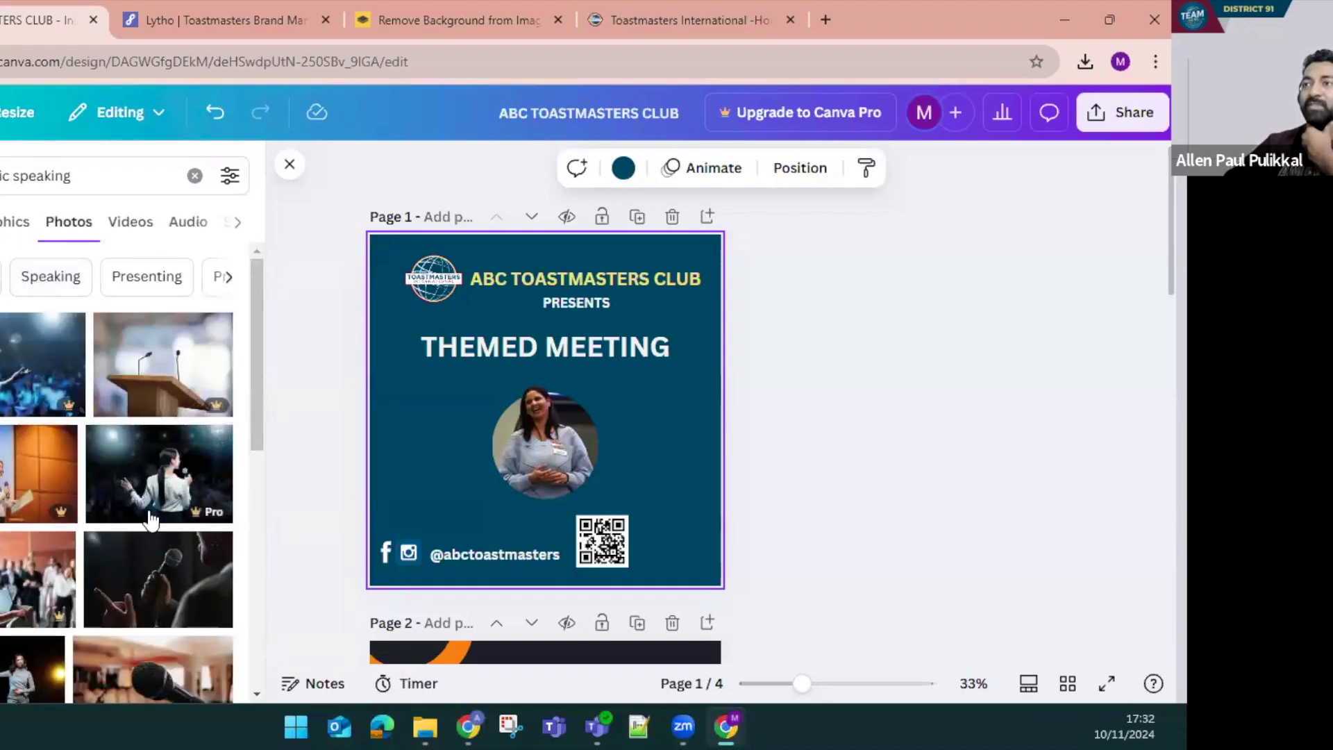
# Browse the public speaking photos and check the search filter options
pyautogui.scroll(-3, 115, 569)
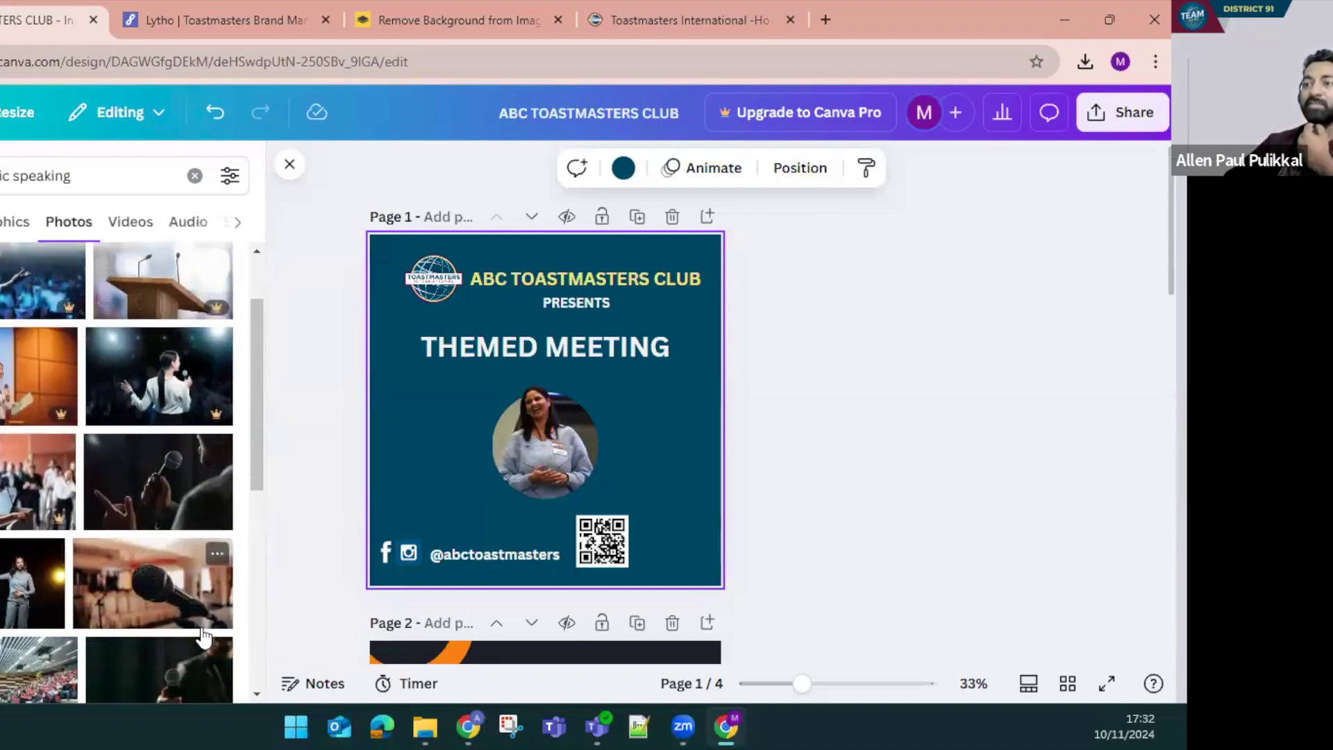
pyautogui.scroll(3, 139, 610)
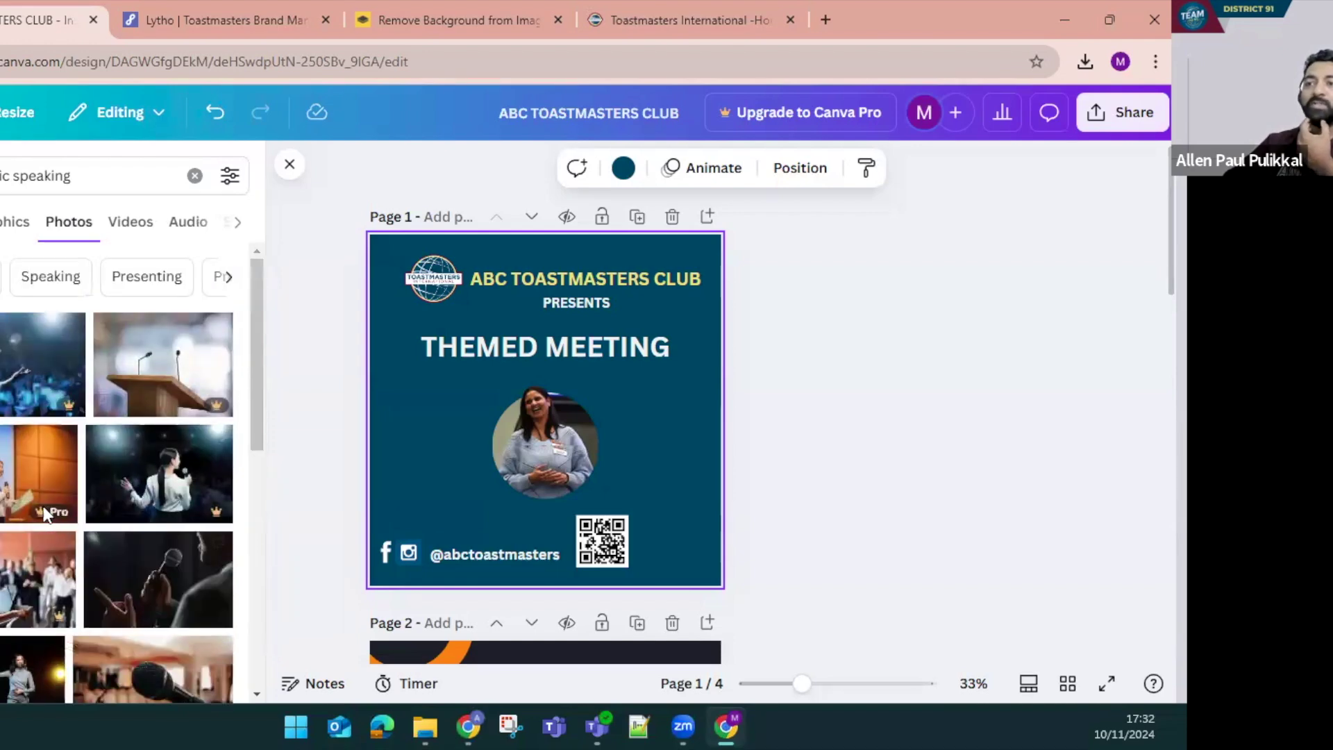
pyautogui.moveTo(53, 519)
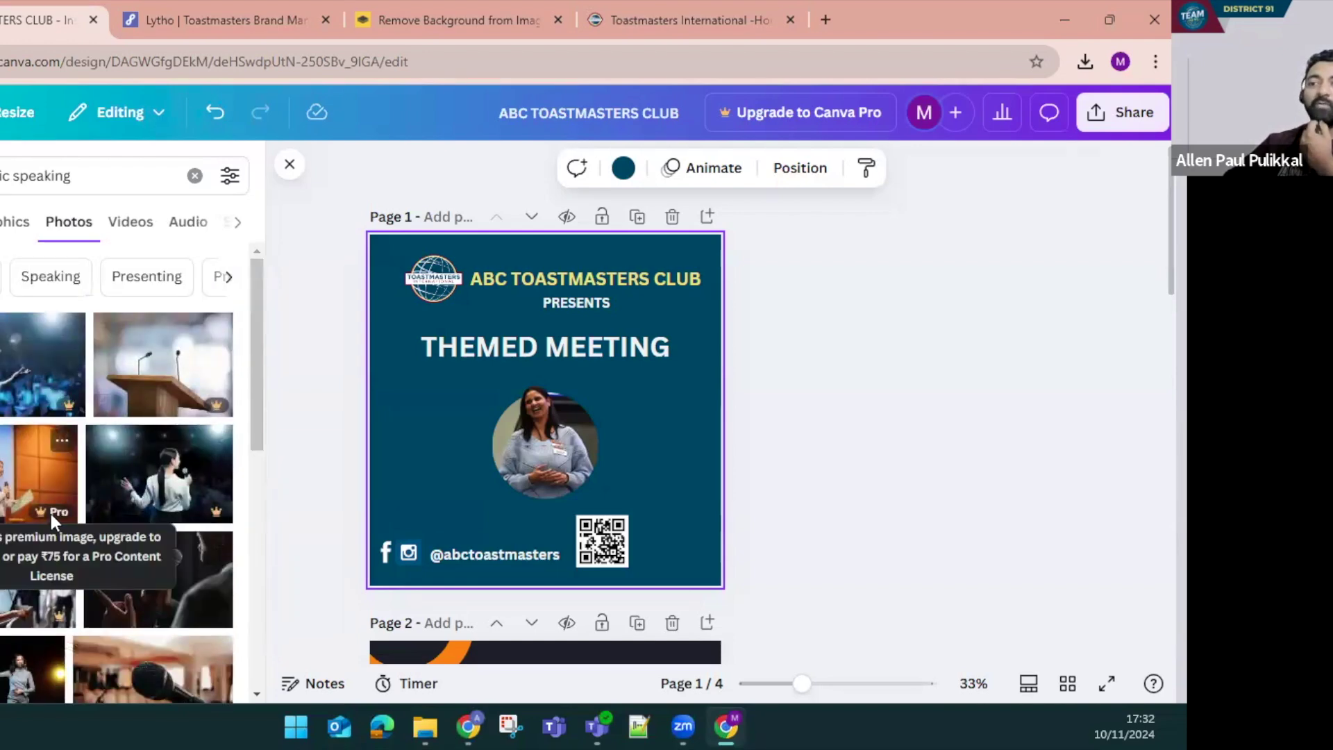
pyautogui.click(223, 179)
pyautogui.scroll(-3, 51, 432)
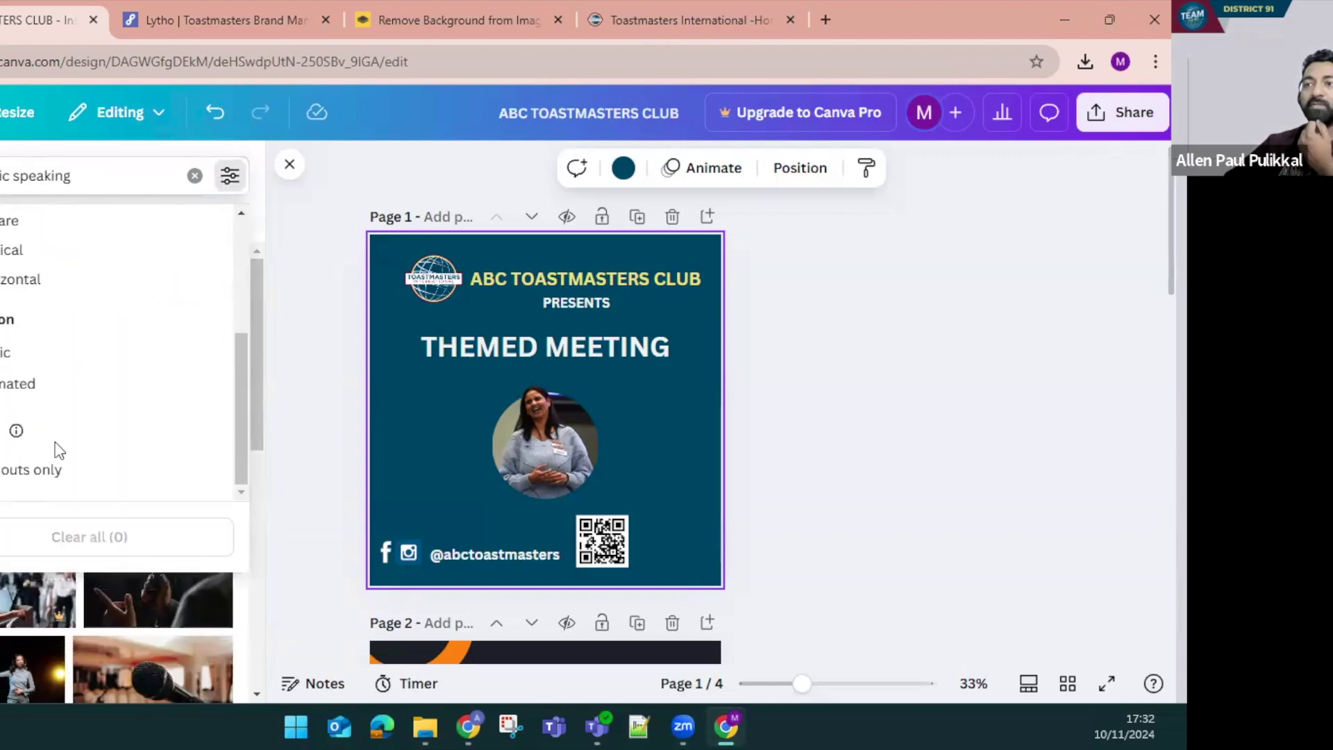
pyautogui.scroll(3, 70, 479)
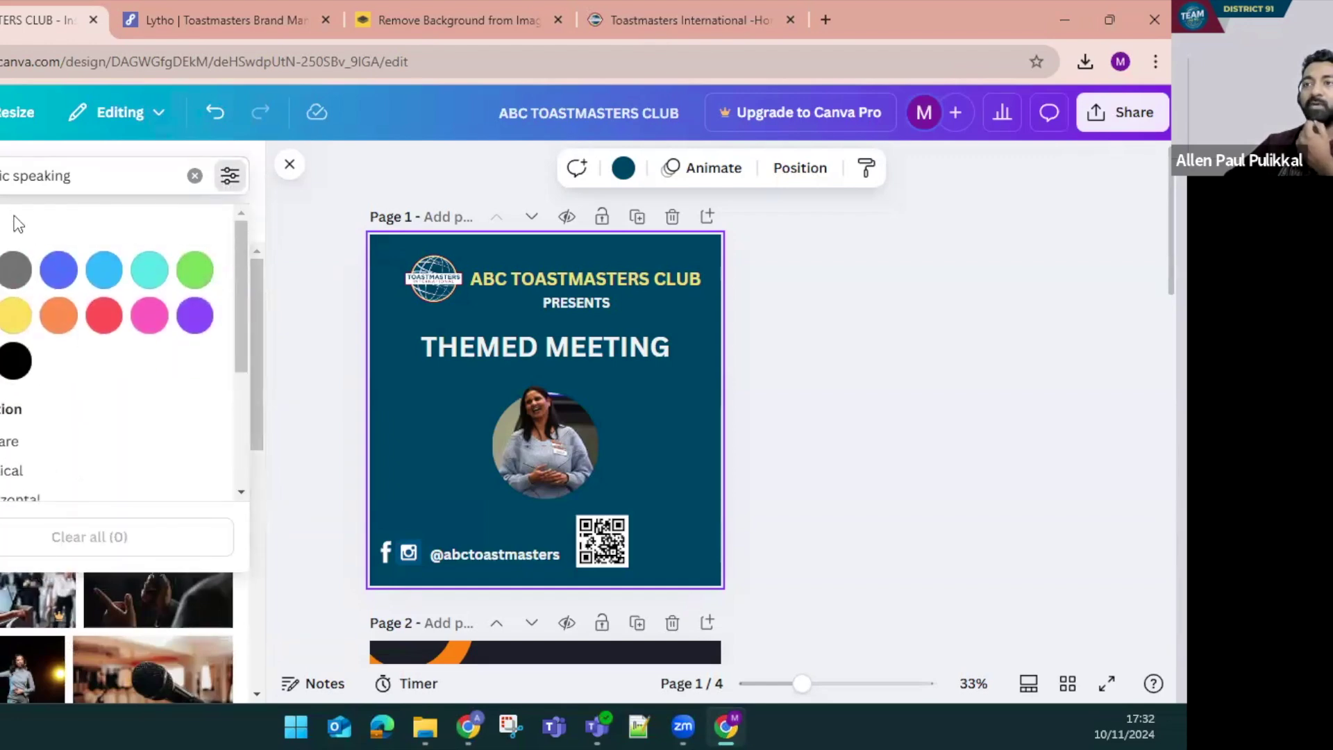
pyautogui.click(62, 200)
# Place an audience photo over the title area, then remove it again
pyautogui.scroll(-5, 165, 538)
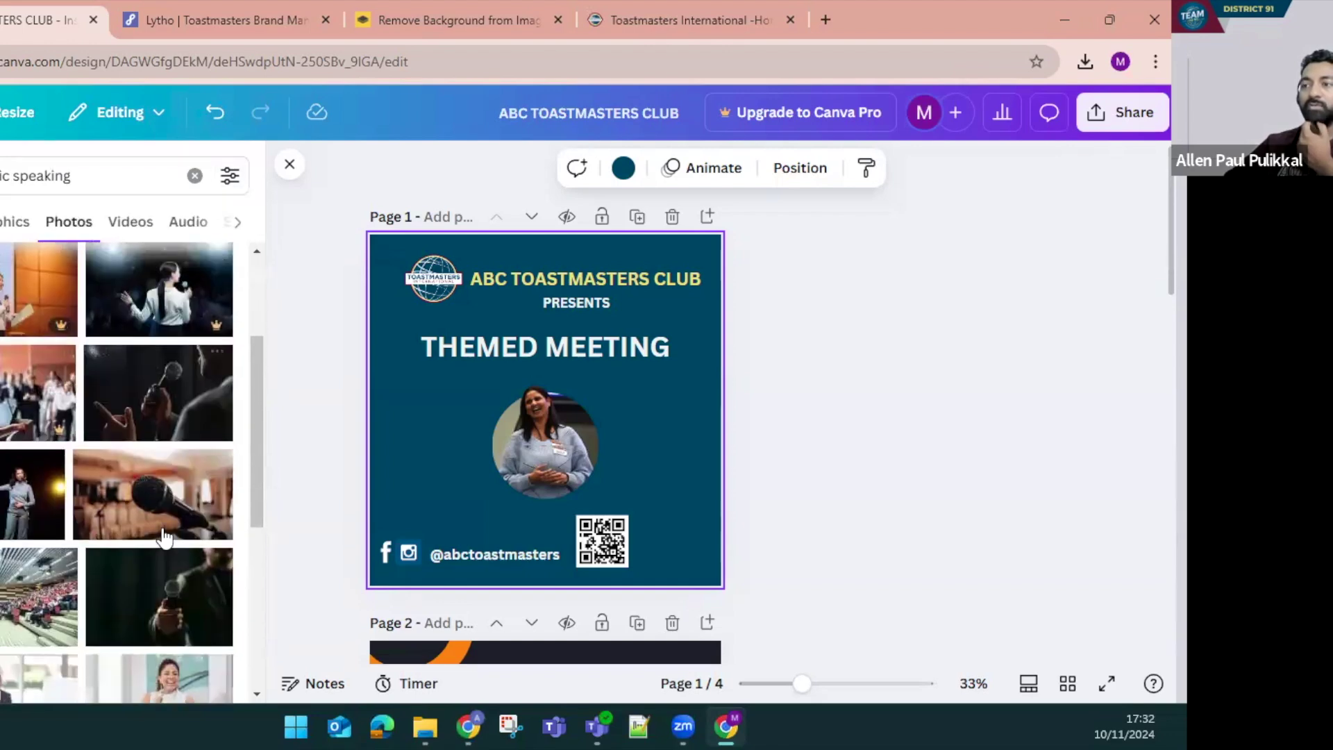
pyautogui.scroll(-8, 163, 514)
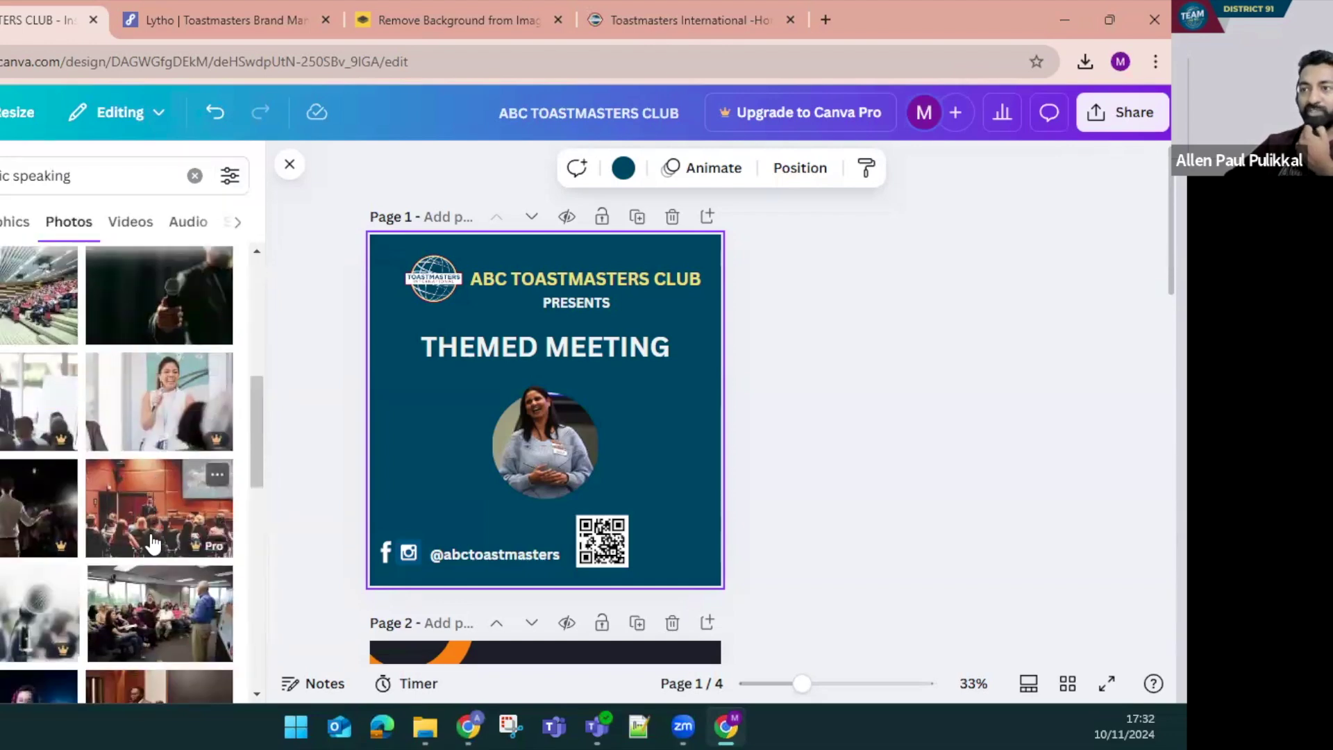
pyautogui.scroll(-3, 157, 500)
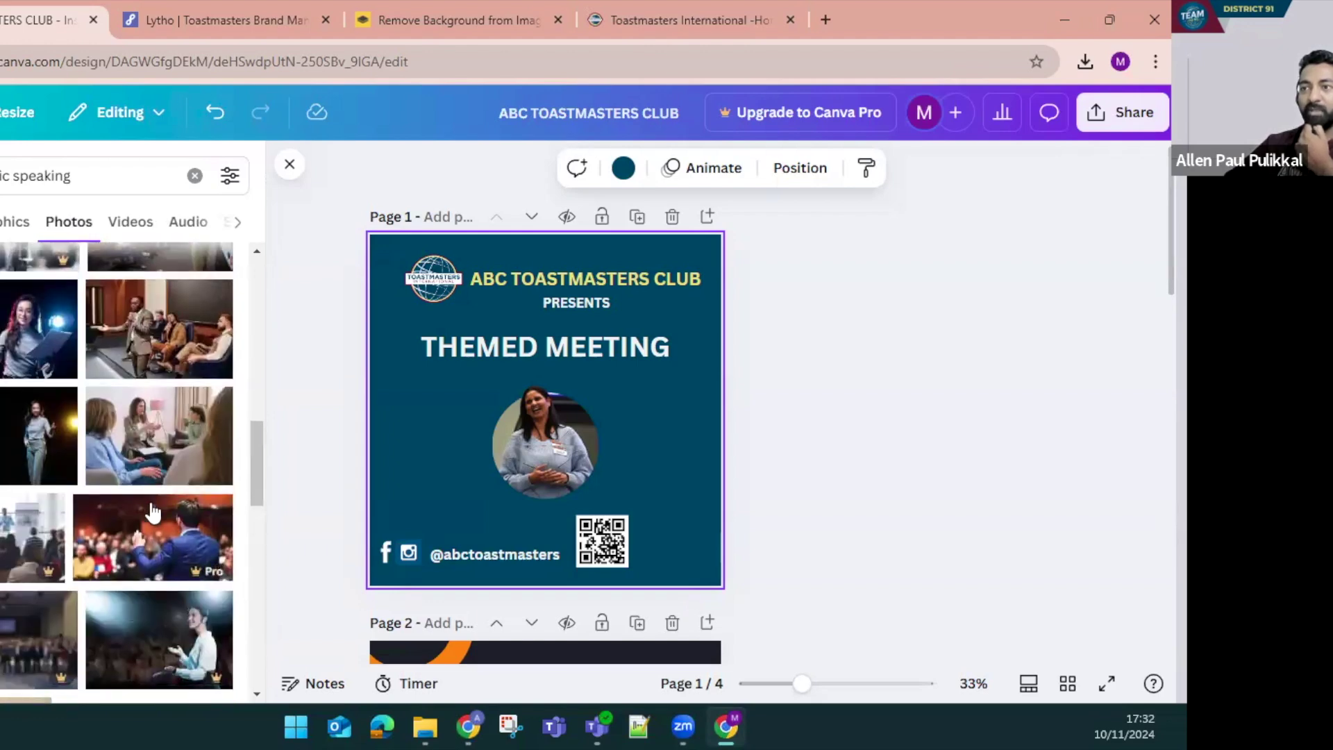
pyautogui.scroll(-4, 184, 572)
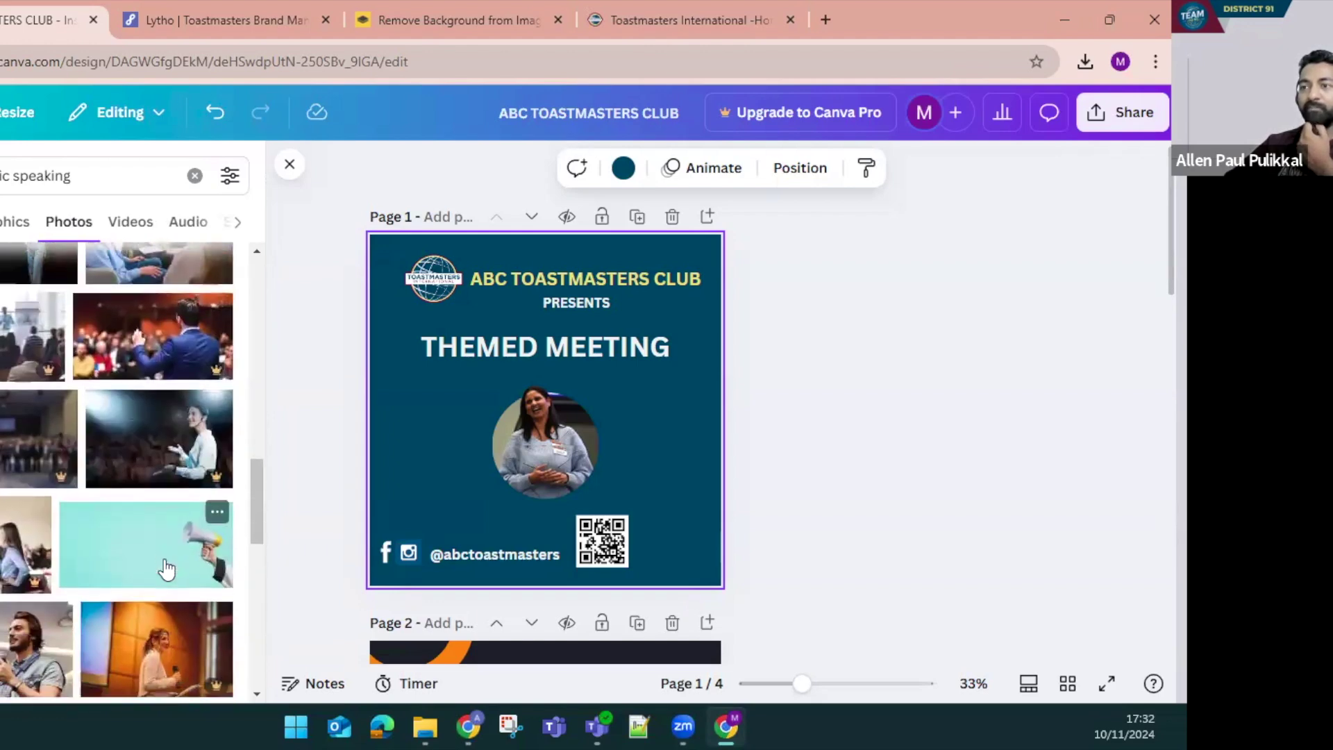
pyautogui.scroll(-3, 167, 575)
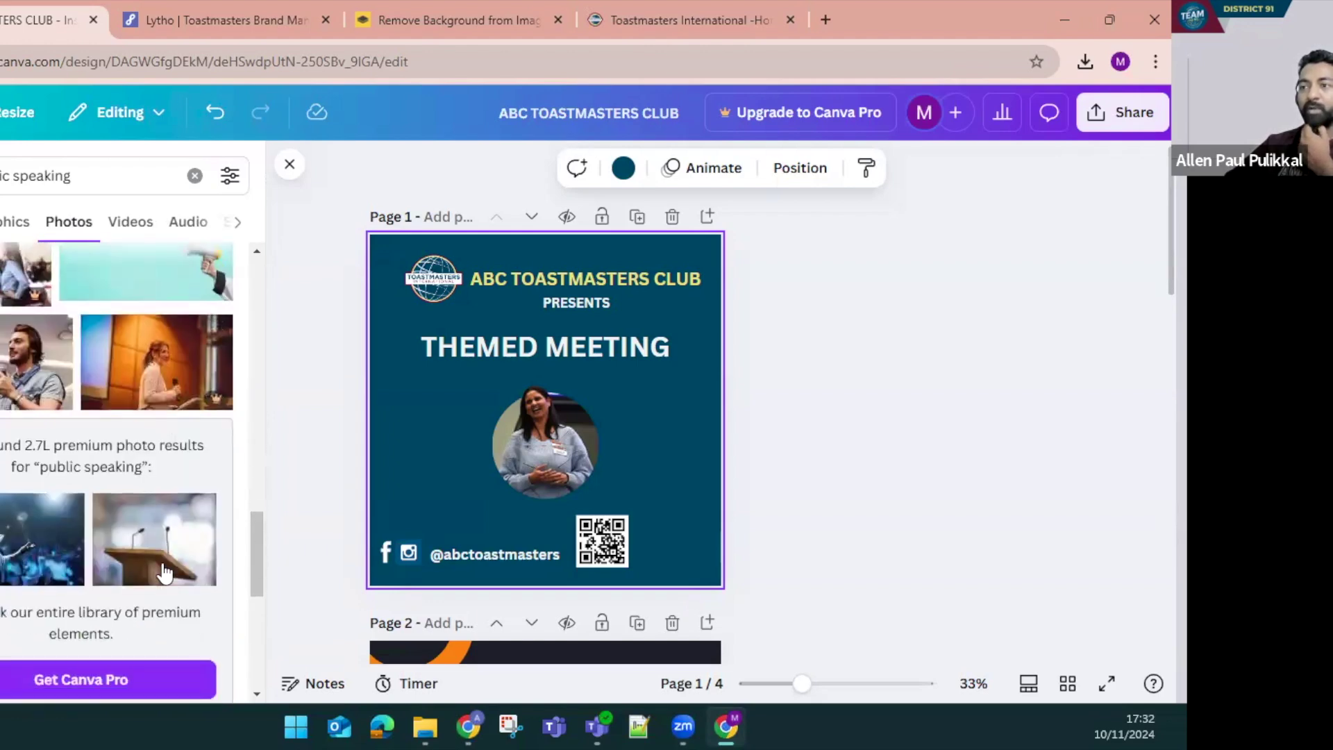
pyautogui.click(53, 566)
pyautogui.moveTo(510, 431); pyautogui.dragTo(475, 351)
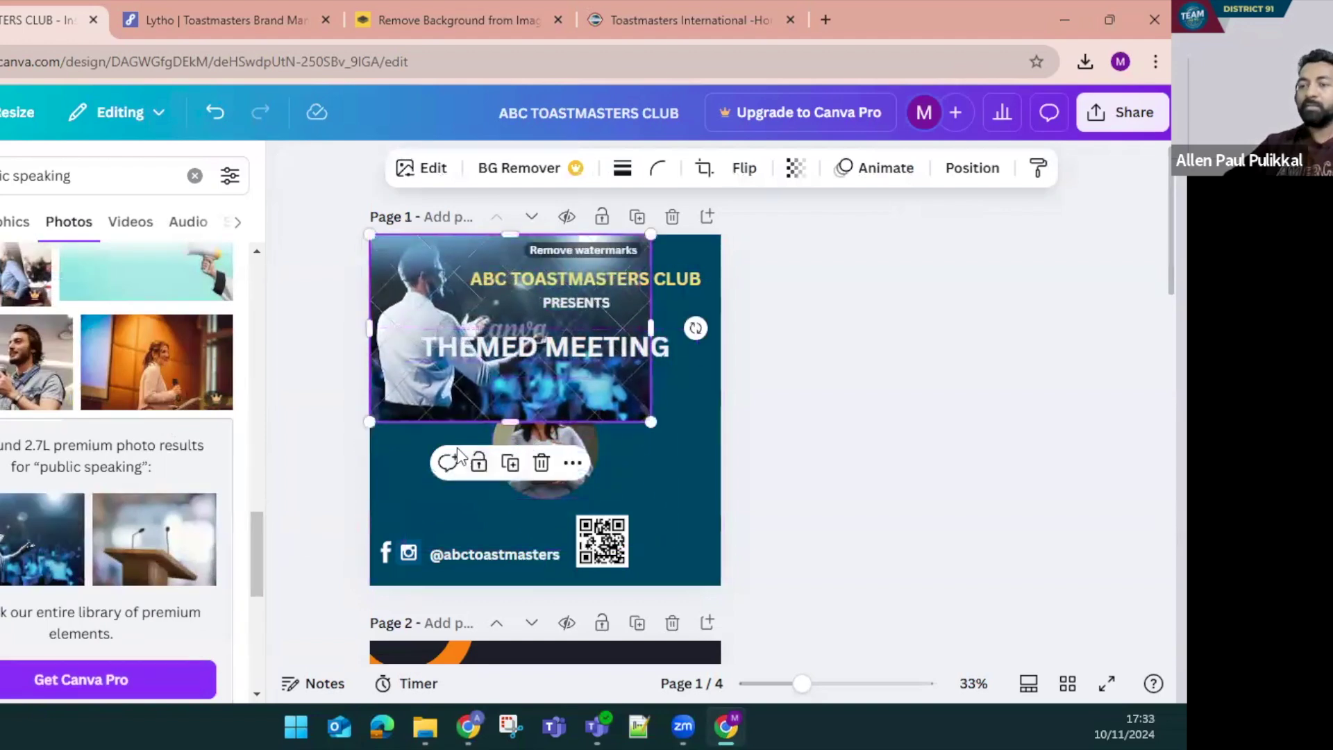
pyautogui.press('Delete')
pyautogui.scroll(-3, 161, 424)
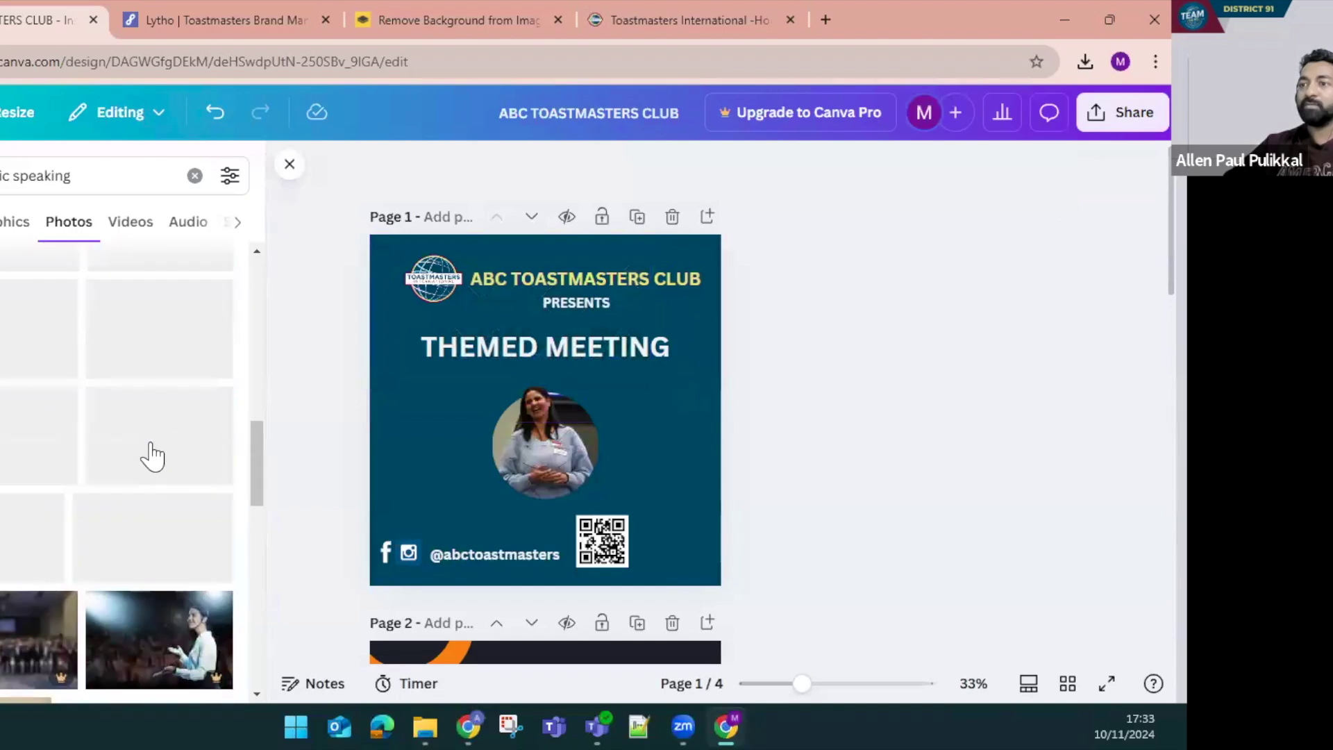
pyautogui.scroll(3, 151, 444)
# Add the meeting-room photo and stretch it to cover the whole page
pyautogui.click(148, 426)
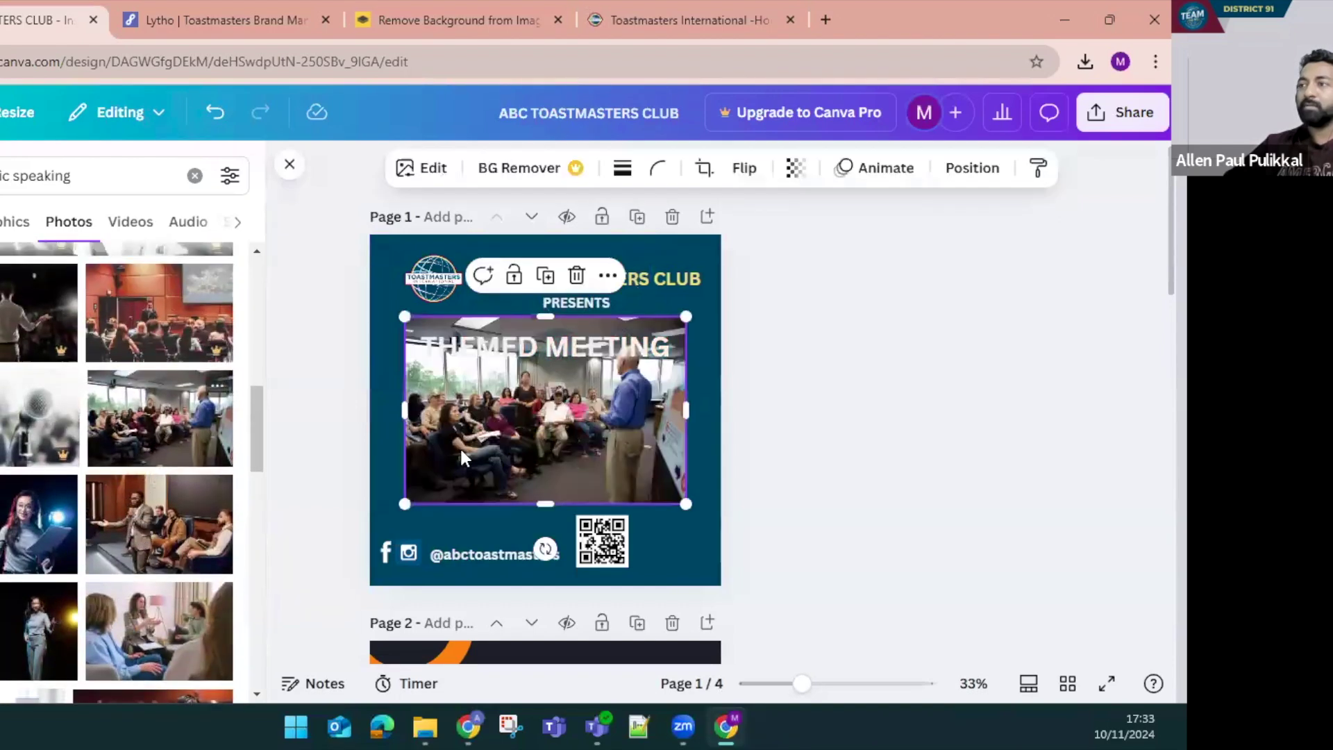
pyautogui.moveTo(464, 458); pyautogui.dragTo(429, 379)
pyautogui.moveTo(642, 420); pyautogui.dragTo(864, 663)
pyautogui.moveTo(665, 459); pyautogui.dragTo(653, 458)
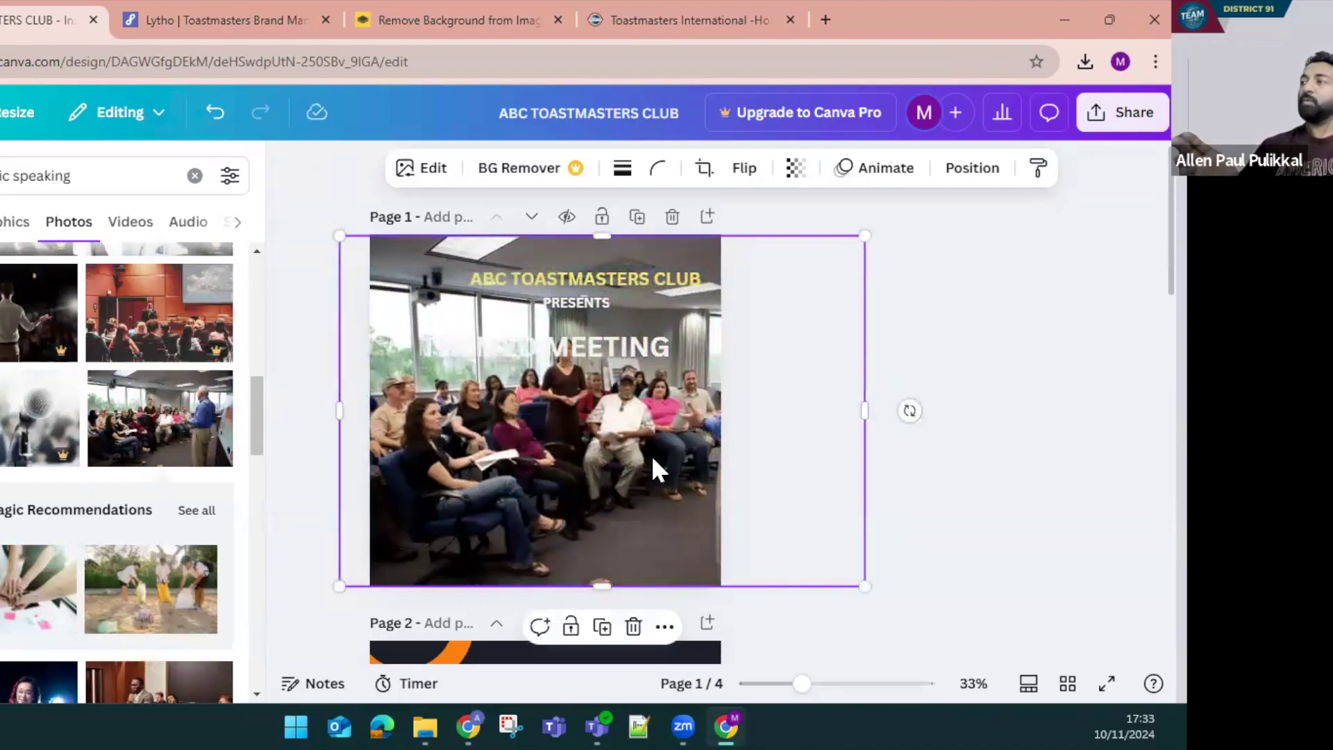
# Send the meeting photo to the back behind all content and nudge it slightly left
pyautogui.rightClick(651, 455)
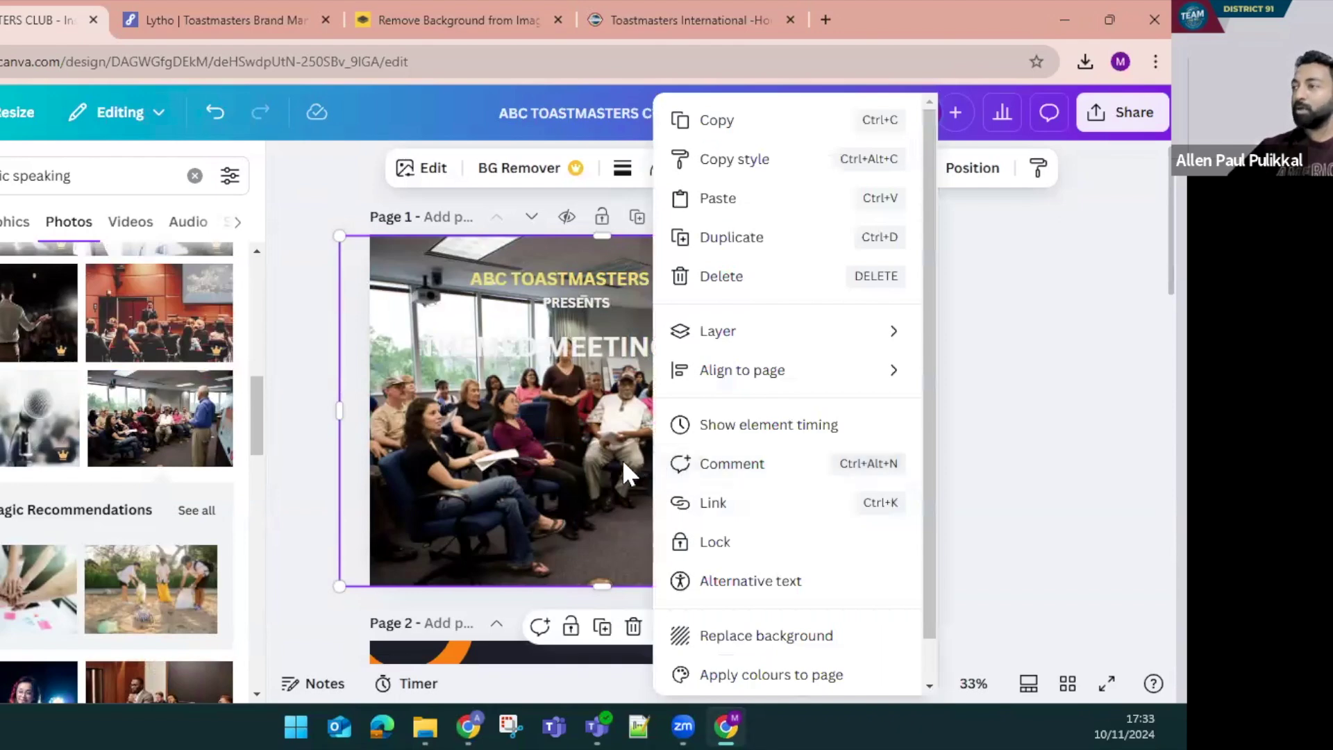
pyautogui.moveTo(734, 347)
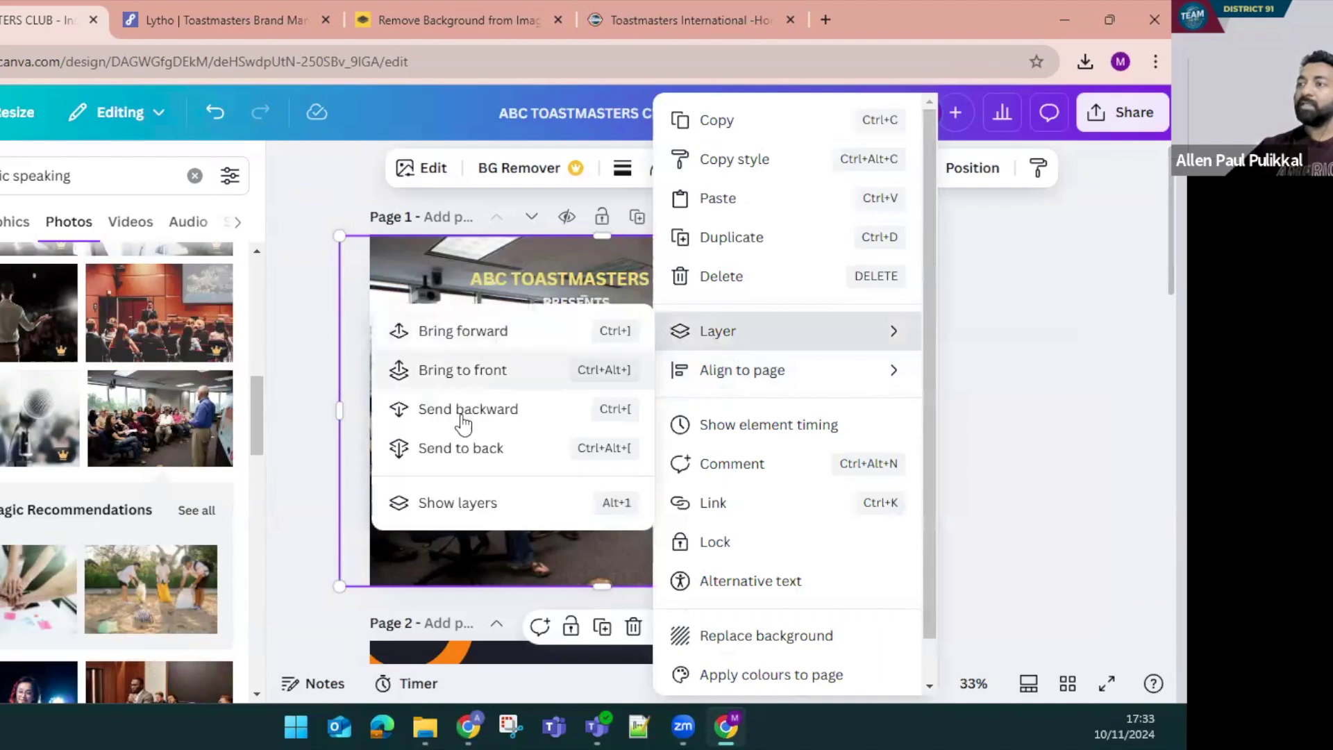
pyautogui.click(450, 449)
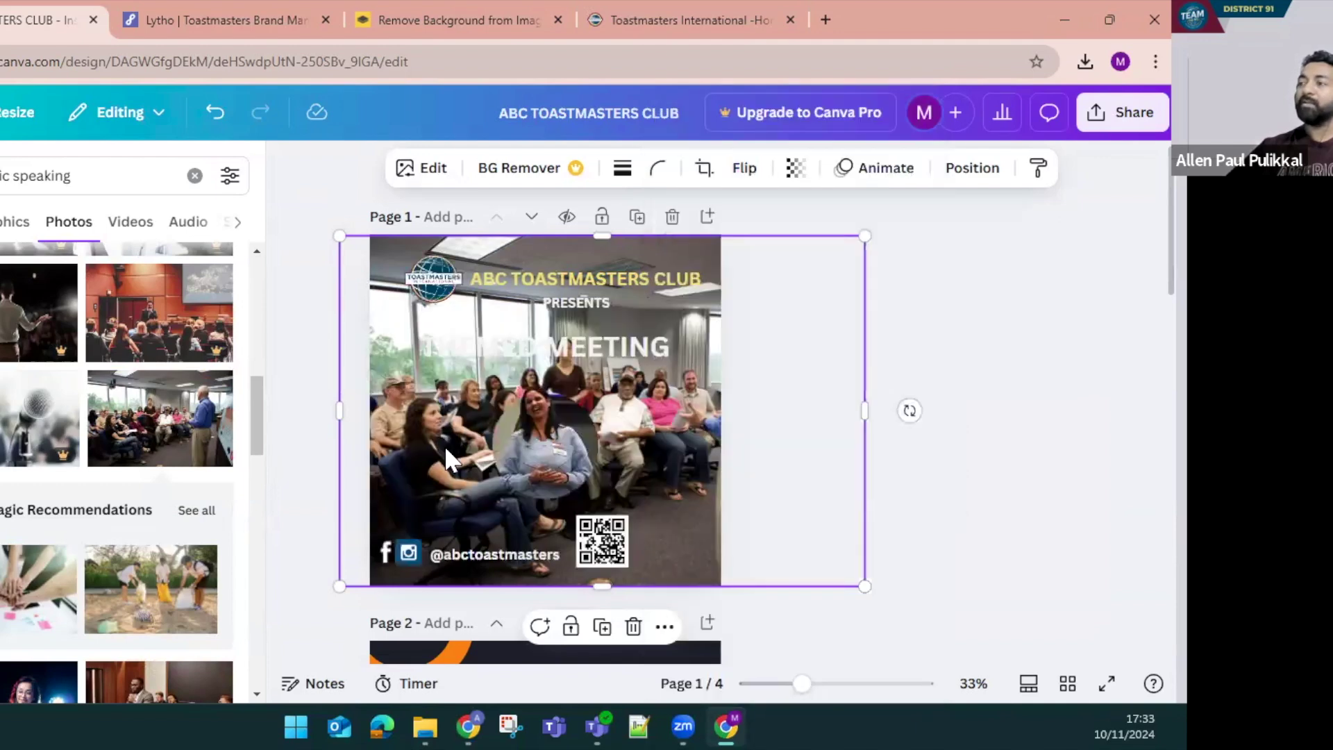
pyautogui.moveTo(678, 404); pyautogui.dragTo(656, 401)
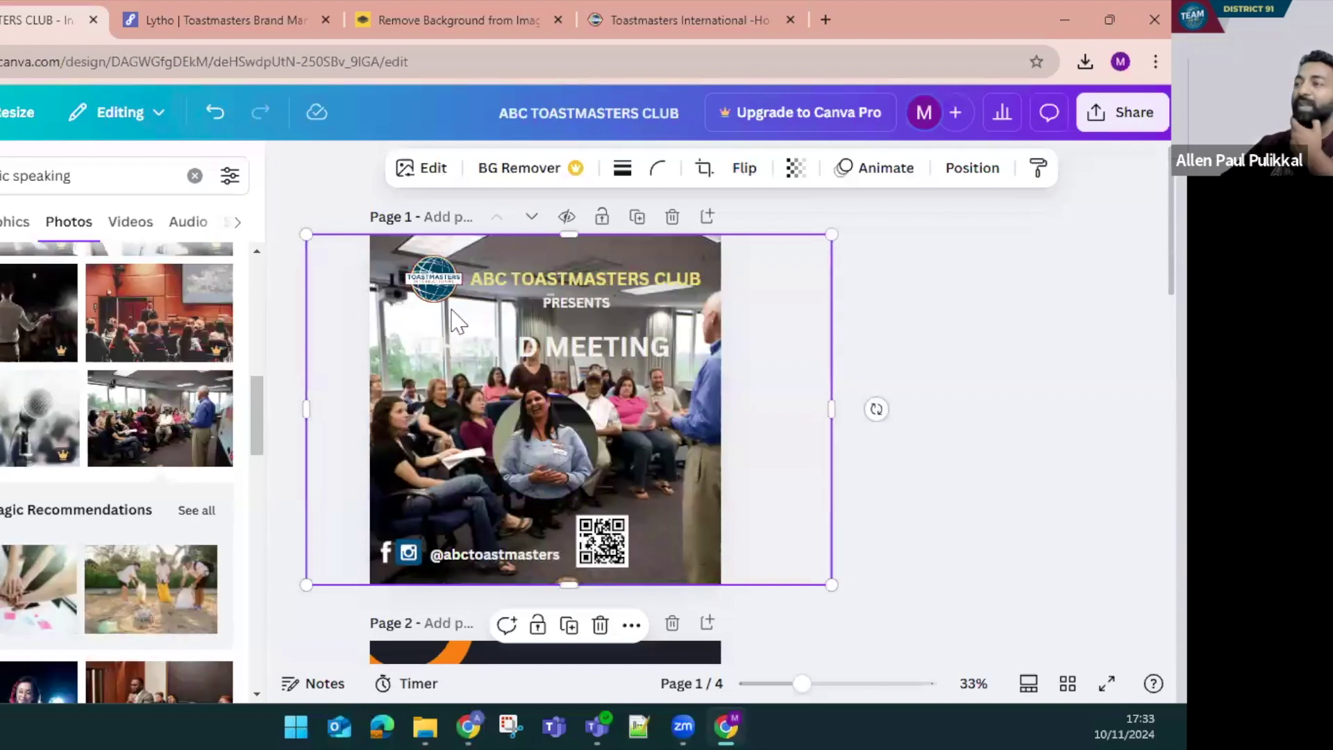
# Fade the background photo's transparency down to 14
pyautogui.click(796, 169)
pyautogui.moveTo(840, 256); pyautogui.dragTo(720, 264)
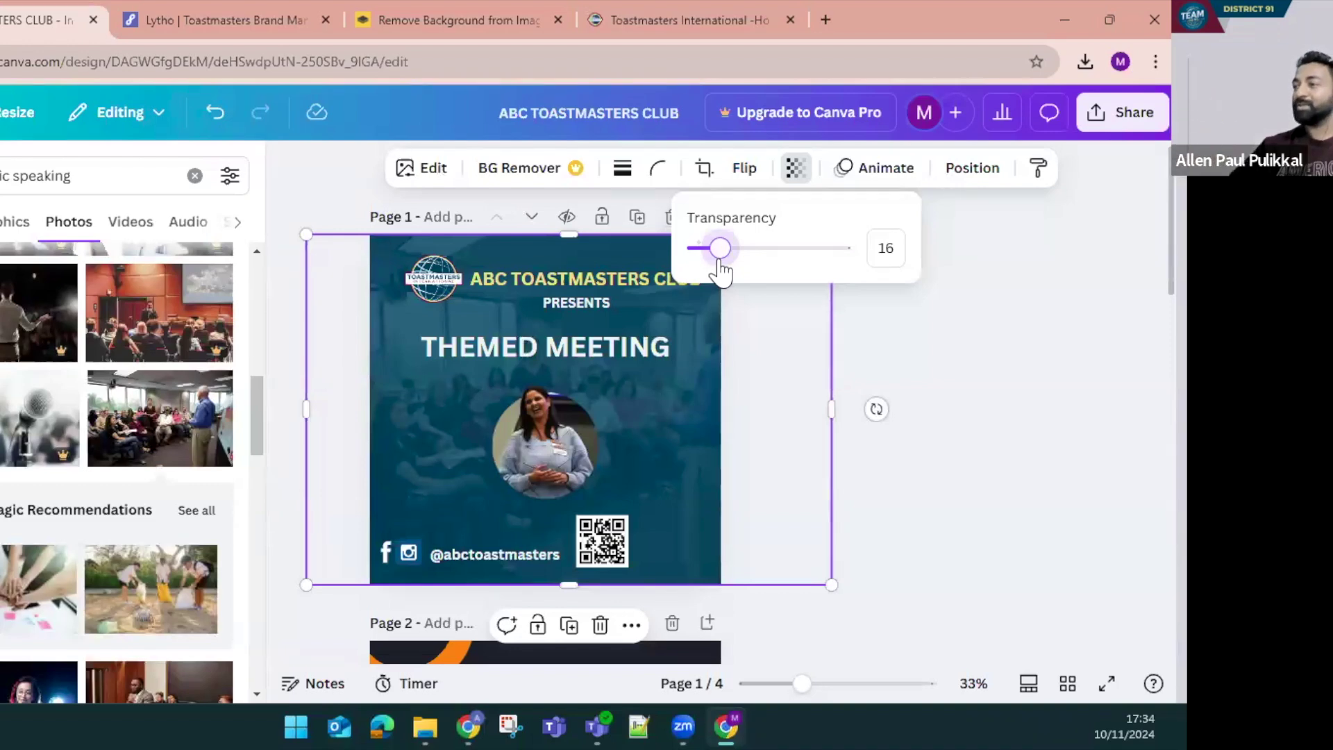
pyautogui.moveTo(720, 271); pyautogui.dragTo(717, 271)
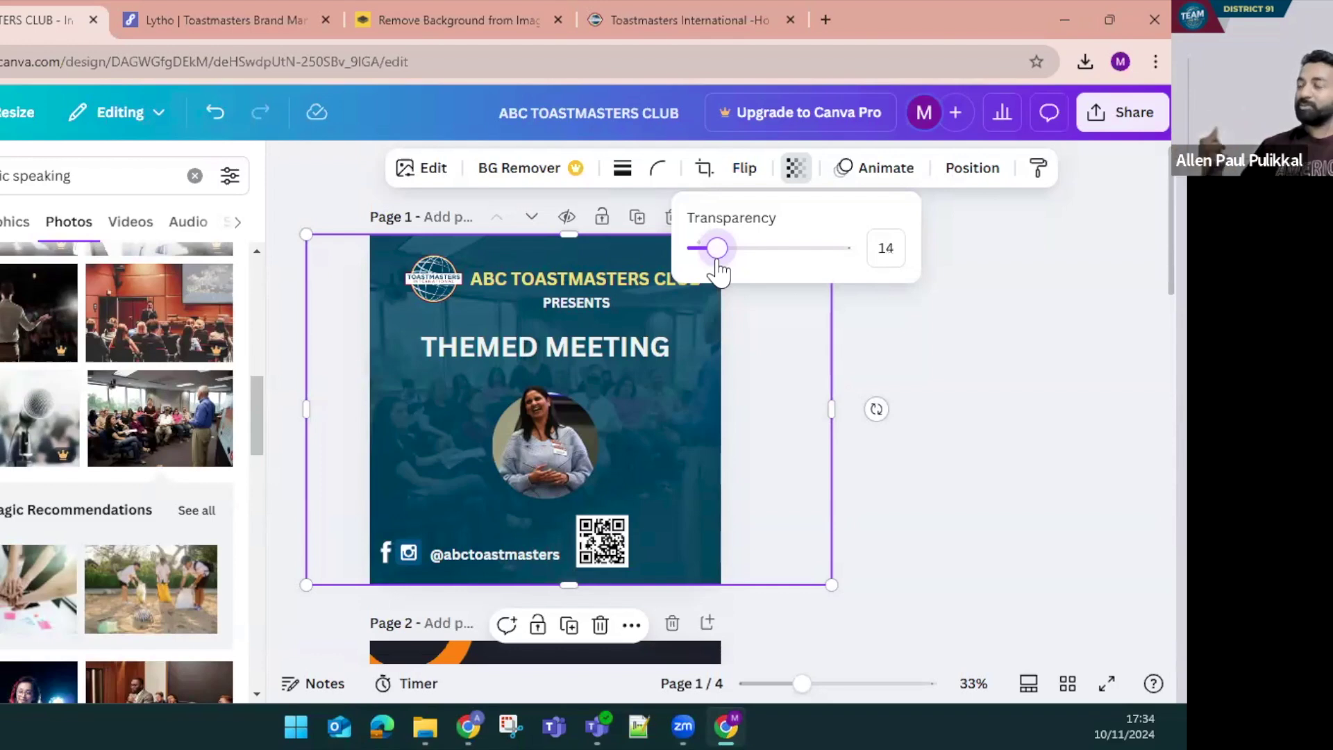
pyautogui.press('Escape')
pyautogui.press('Escape')
# Duplicate page 1 as a backup, then delete the crowd photo from page 1
pyautogui.click(722, 415)
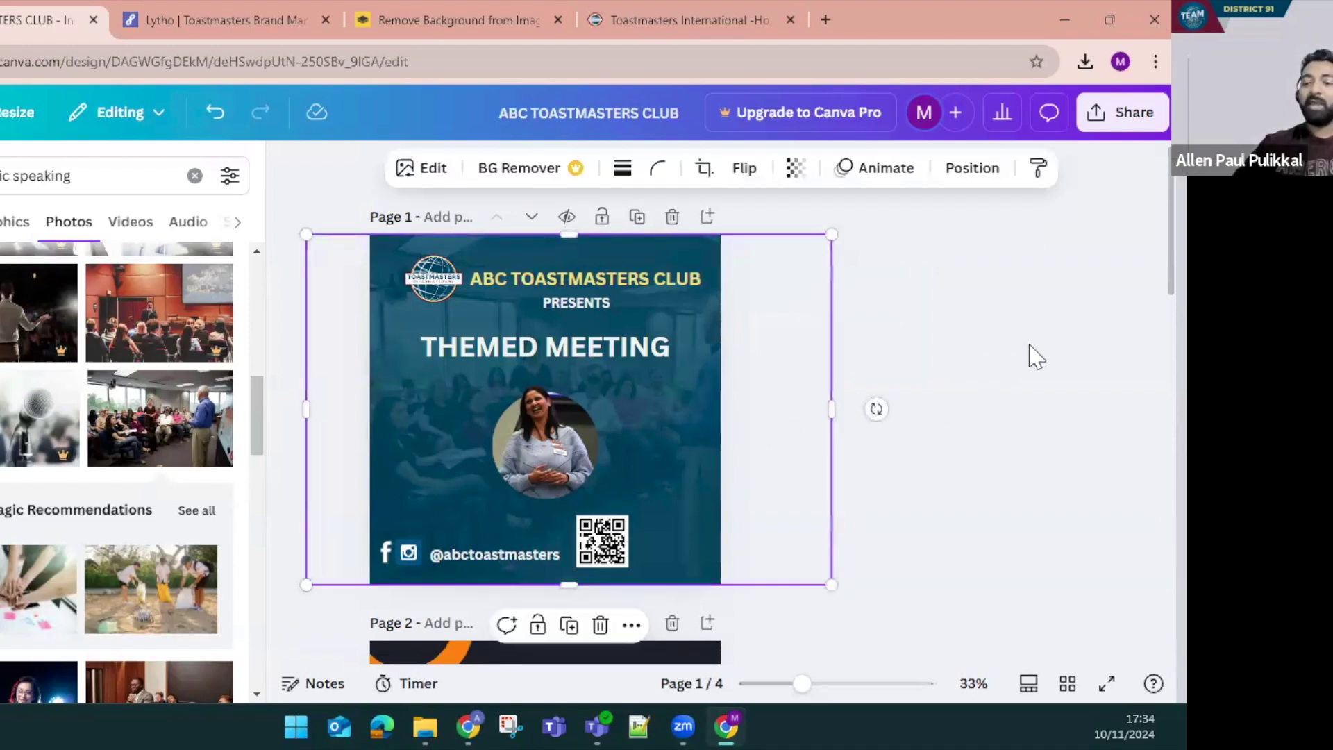
pyautogui.press('Delete')
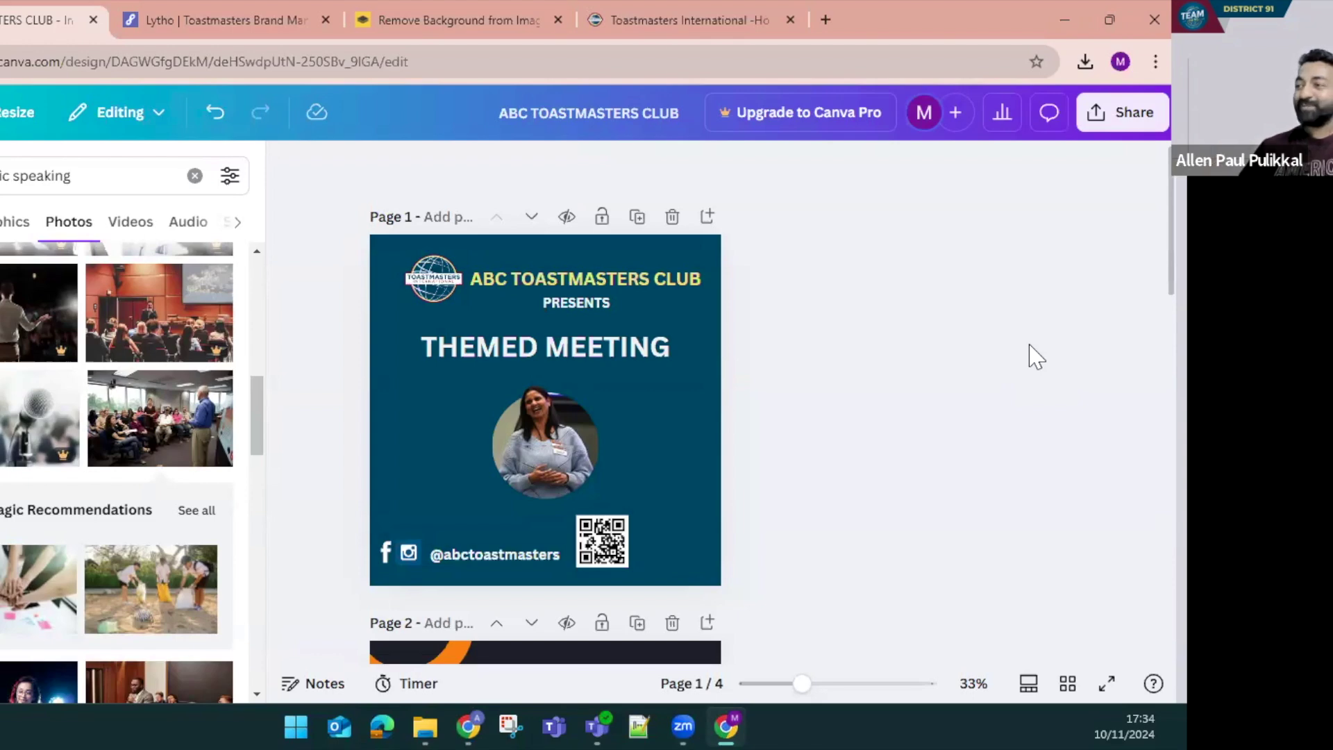
pyautogui.hotkey('ctrl', 'z')
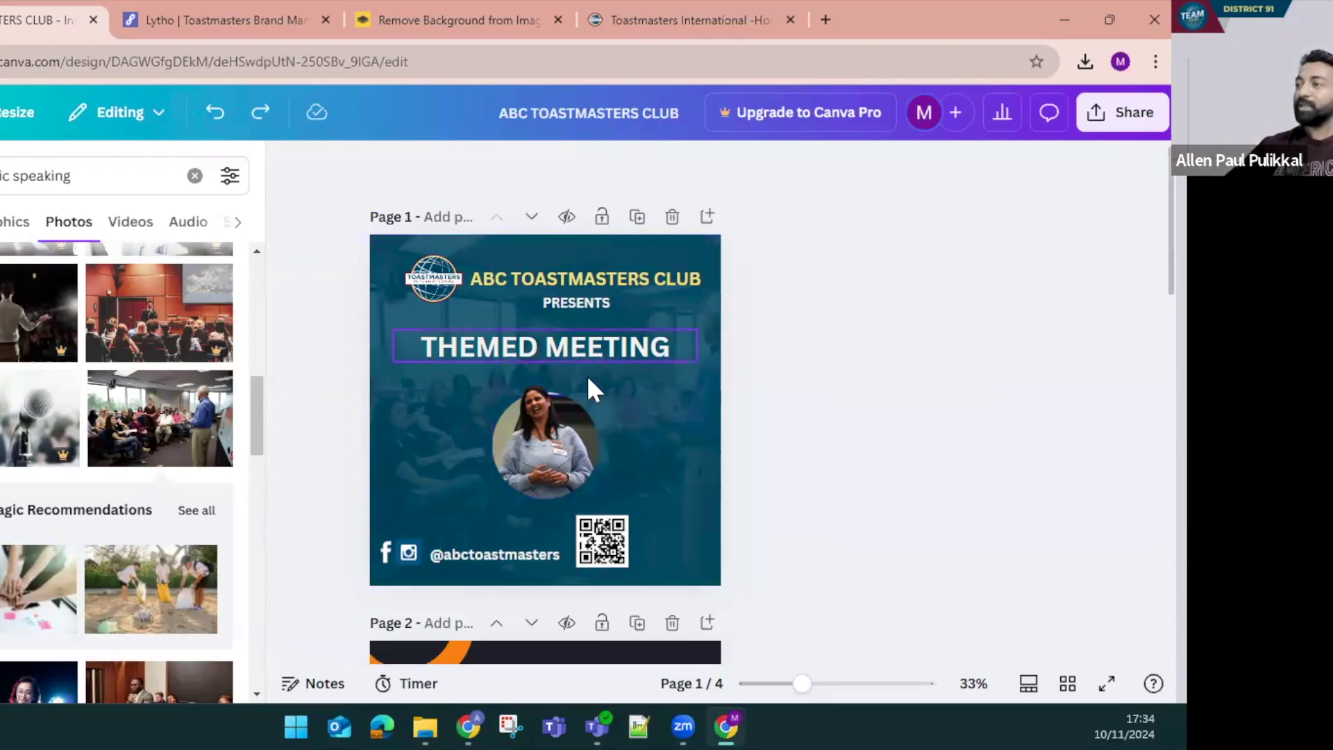
pyautogui.click(703, 345)
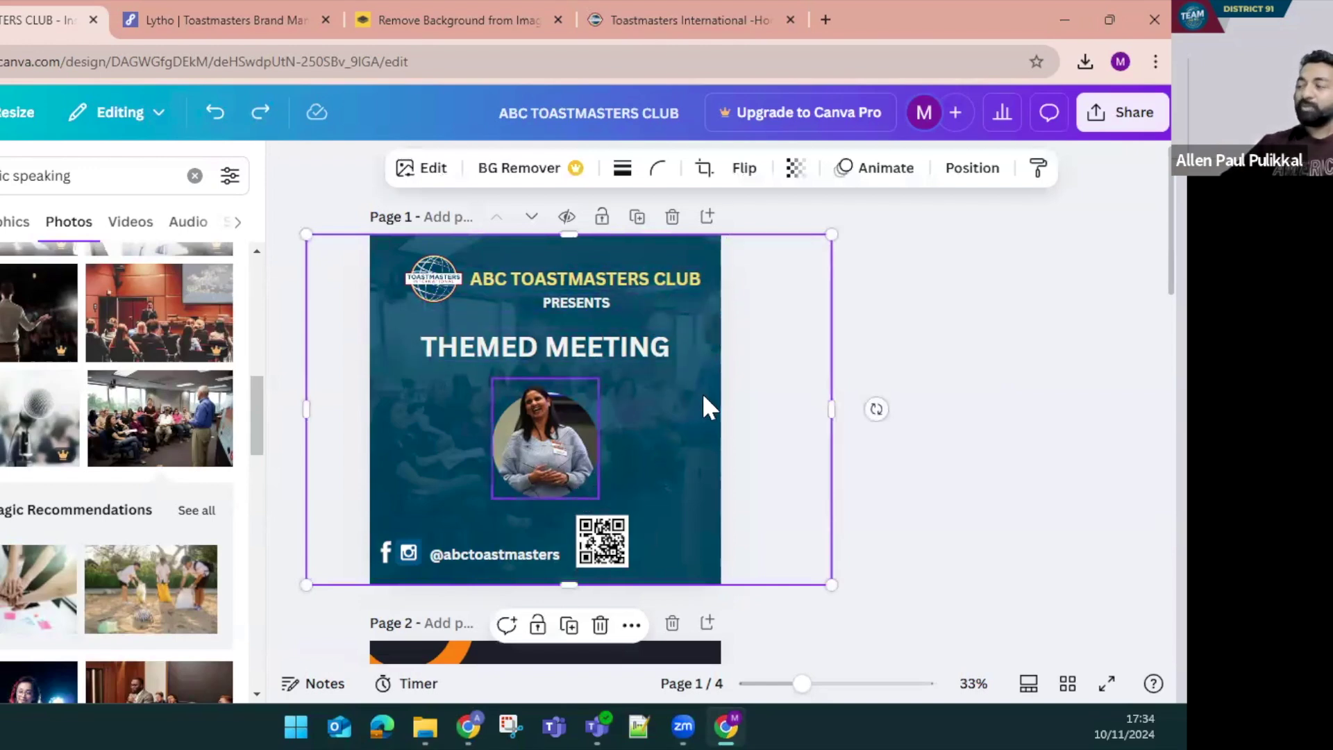
pyautogui.click(636, 217)
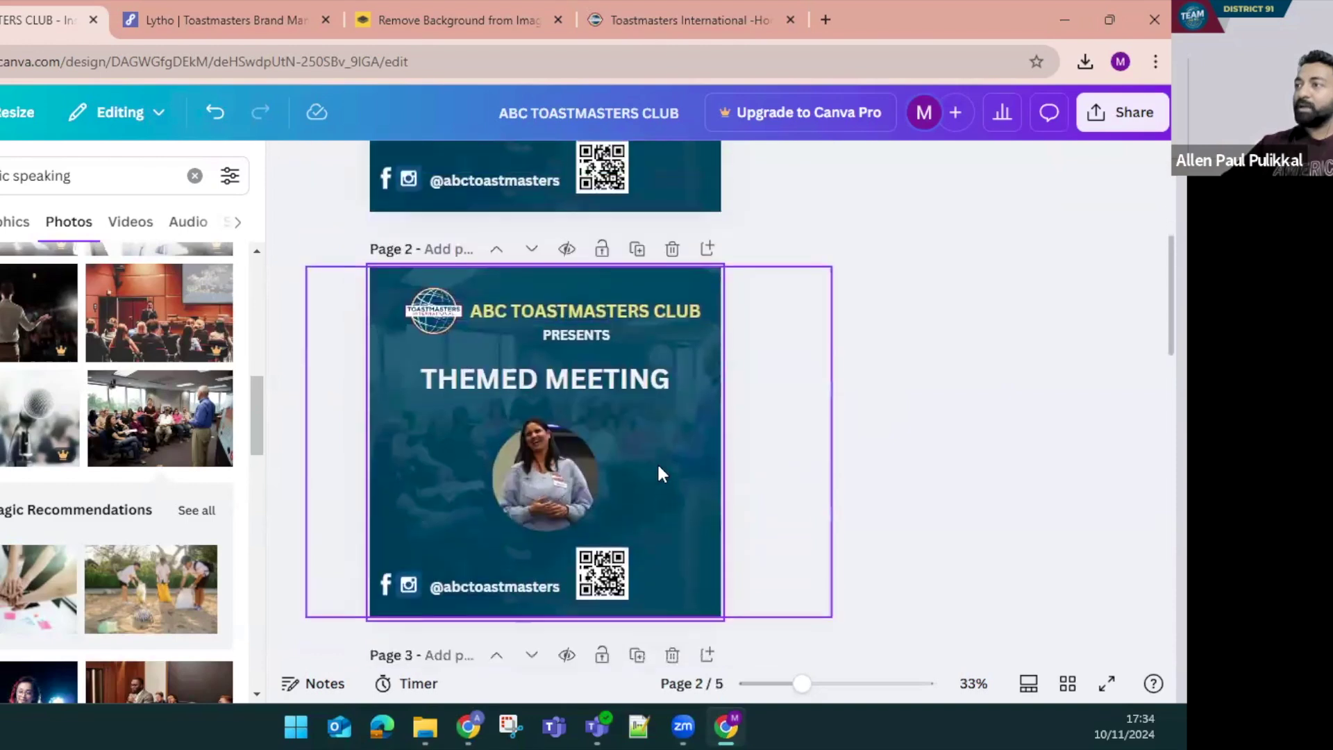
pyautogui.scroll(5, 683, 456)
pyautogui.click(683, 457)
pyautogui.press('Delete')
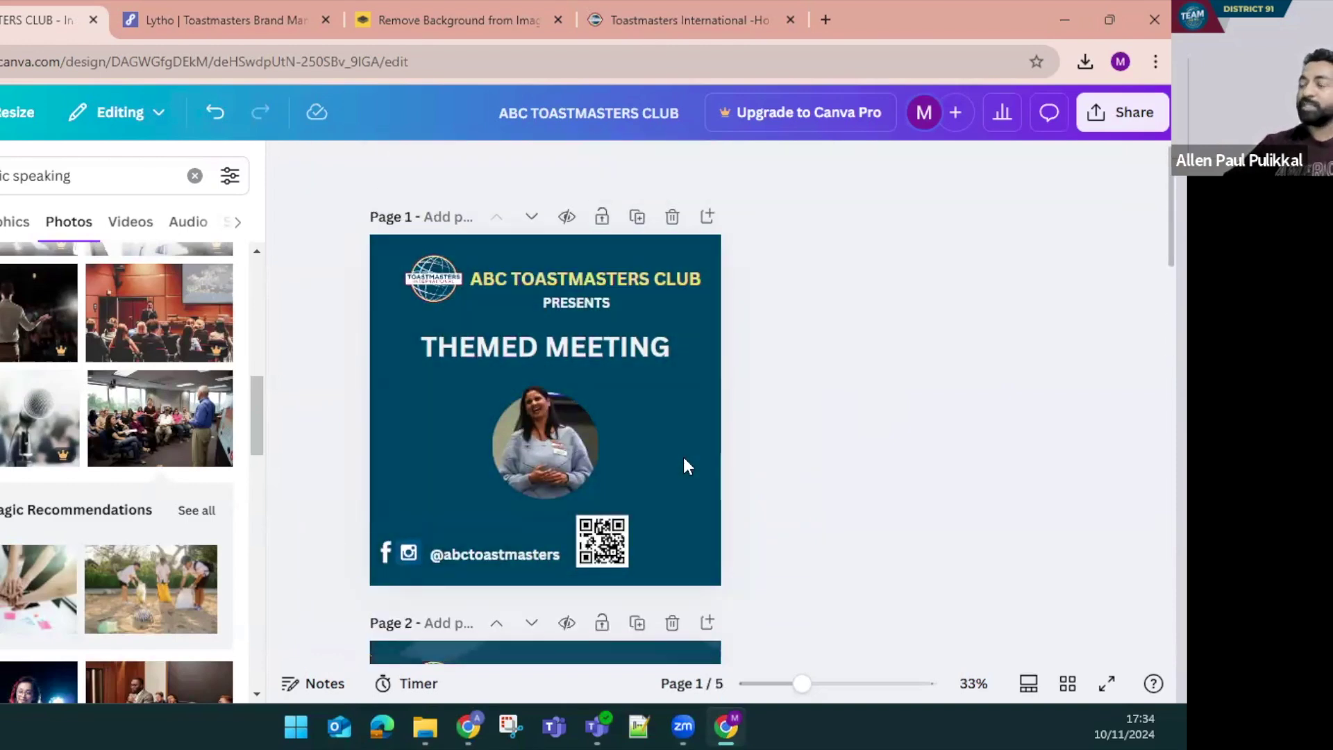
pyautogui.click(683, 456)
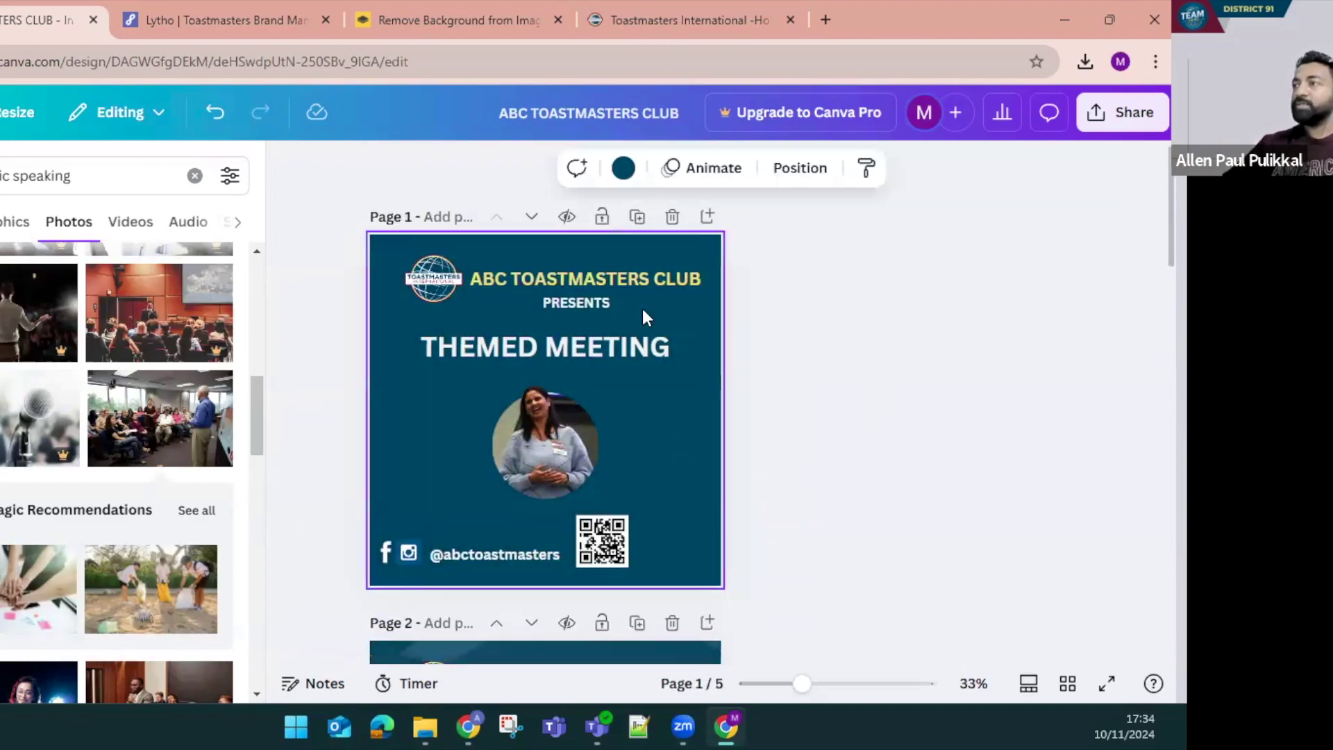
# Apply the grey-to-white 90° linear gradient (#a6a6a6 to #ffffff) as page 1's background
pyautogui.click(623, 170)
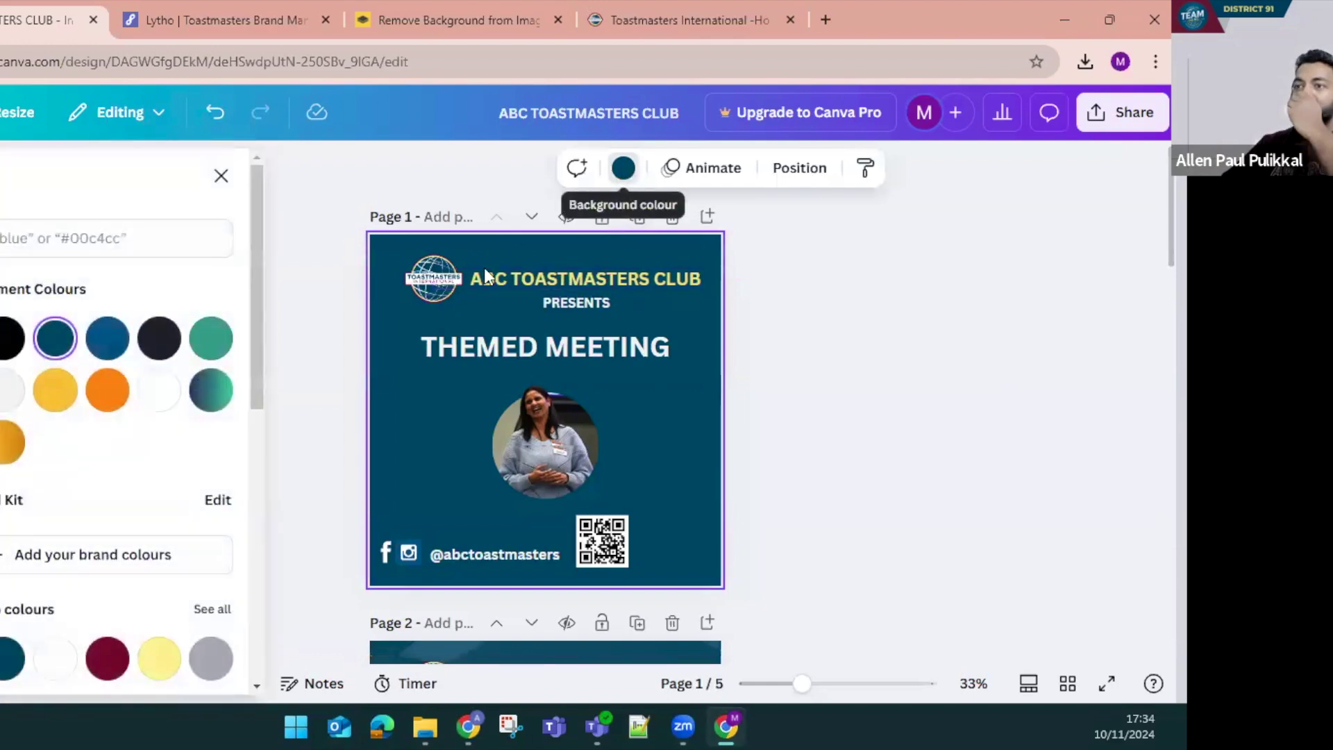
pyautogui.scroll(-3, 87, 524)
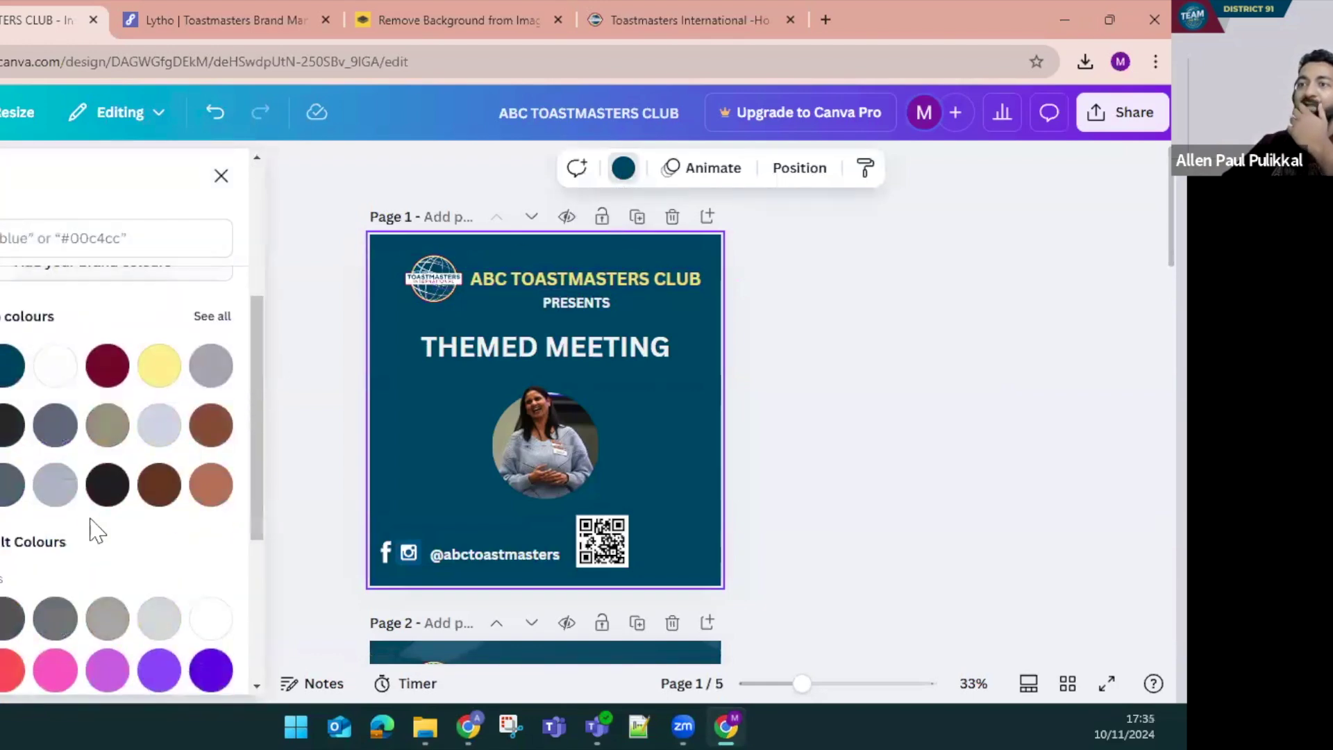
pyautogui.scroll(-5, 121, 555)
pyautogui.scroll(-1, 124, 564)
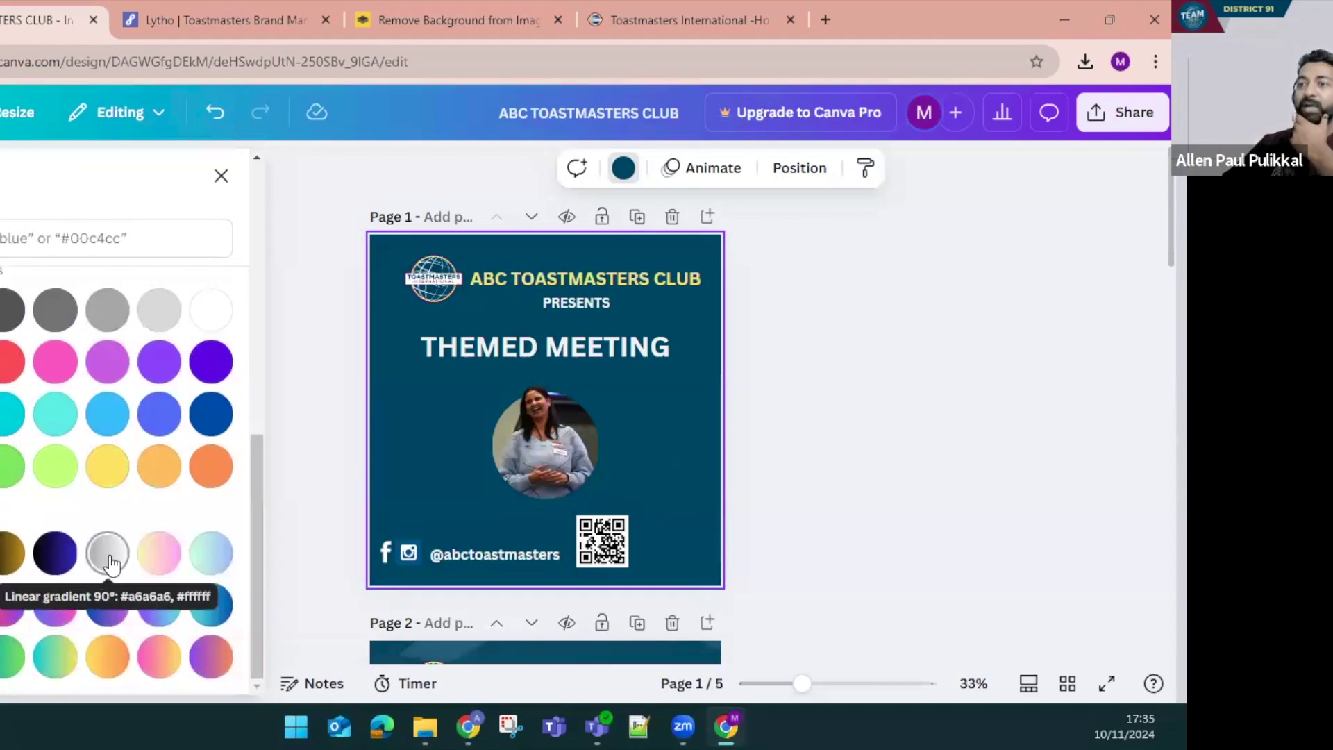
pyautogui.click(108, 556)
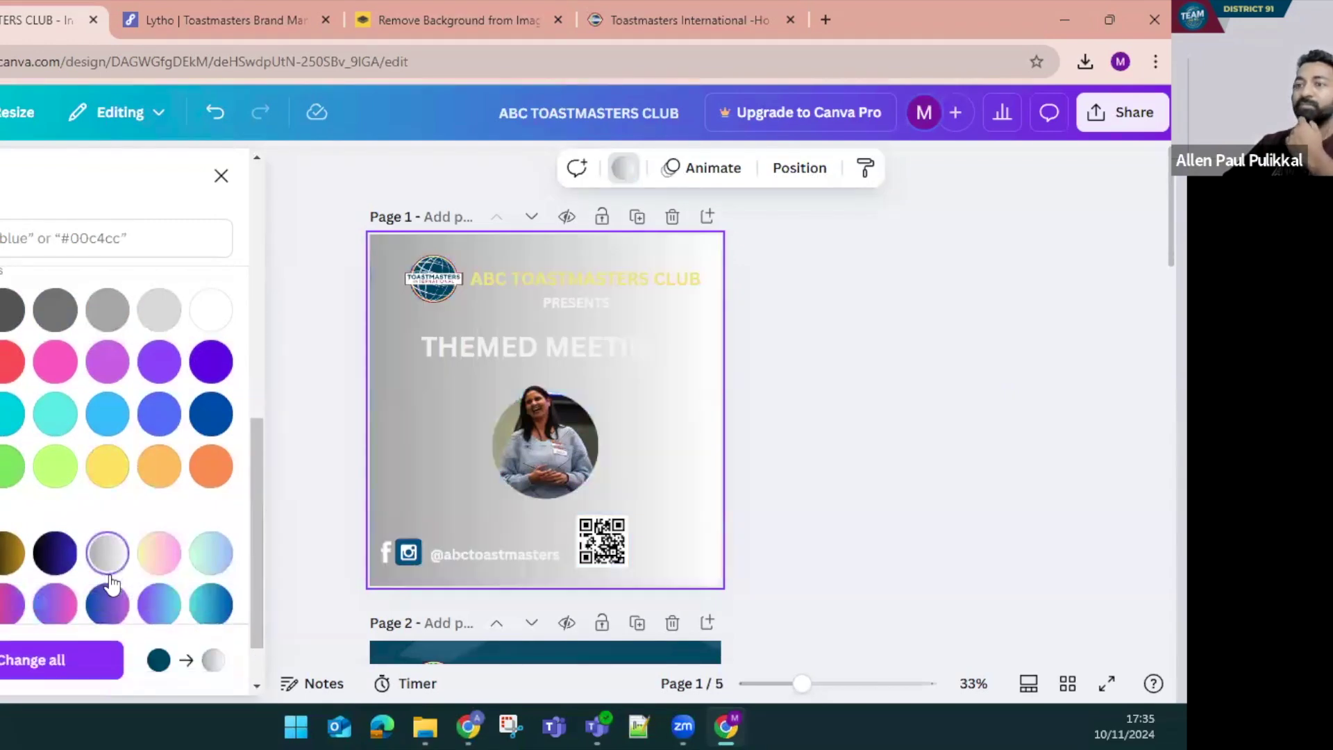
pyautogui.scroll(-2, 181, 672)
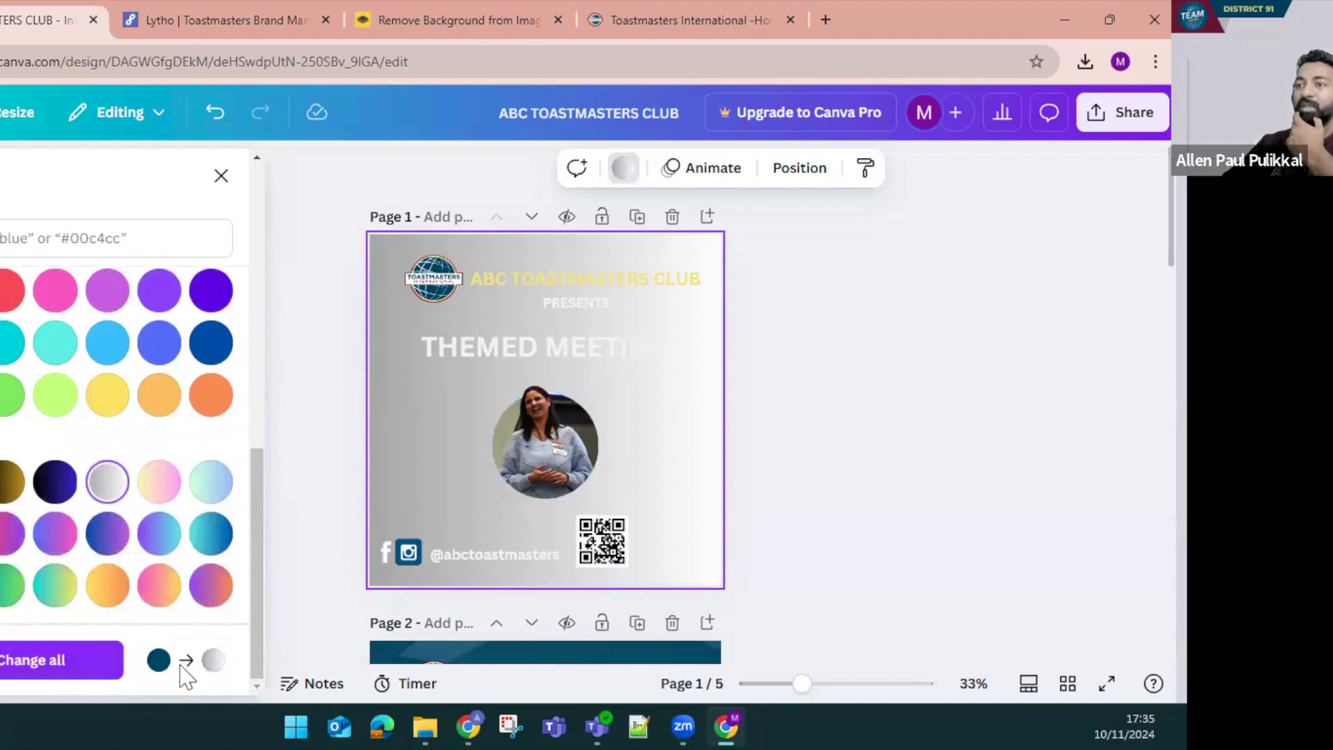
pyautogui.scroll(6, 137, 611)
pyautogui.scroll(4, 137, 611)
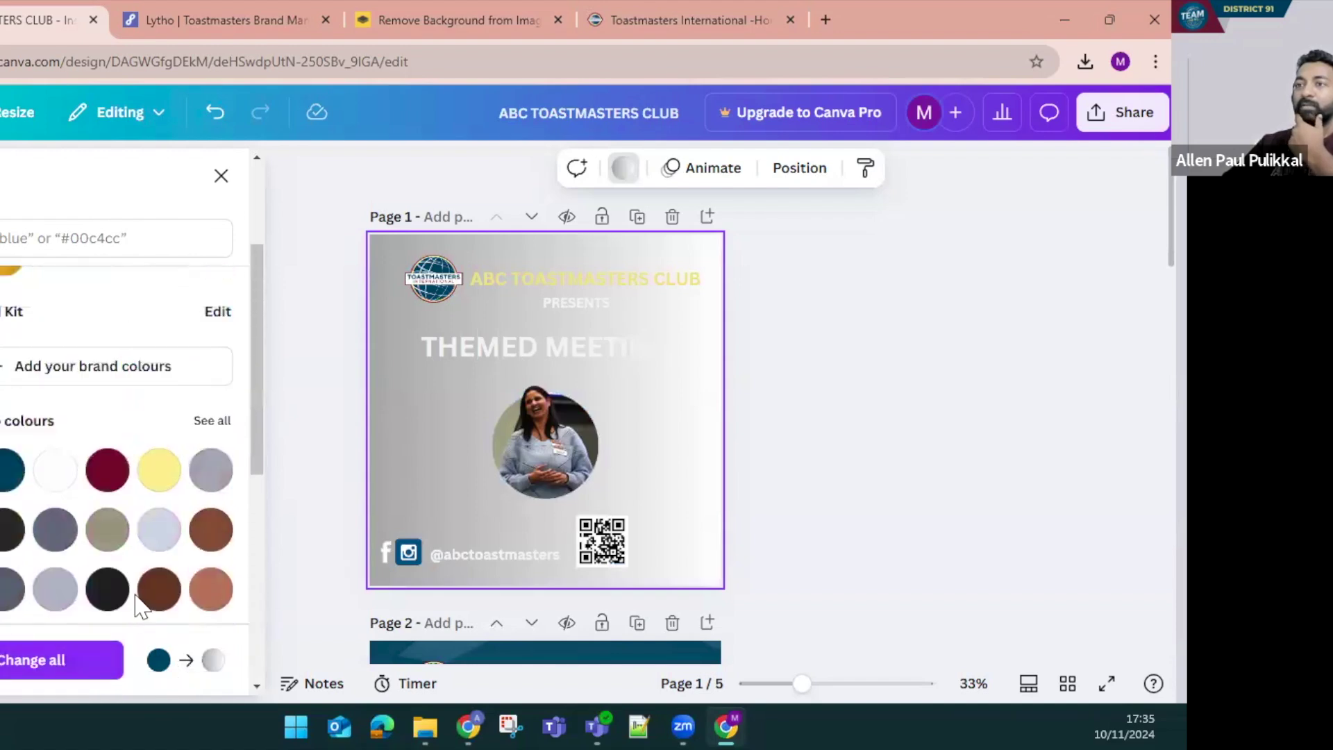
pyautogui.scroll(-2, 121, 486)
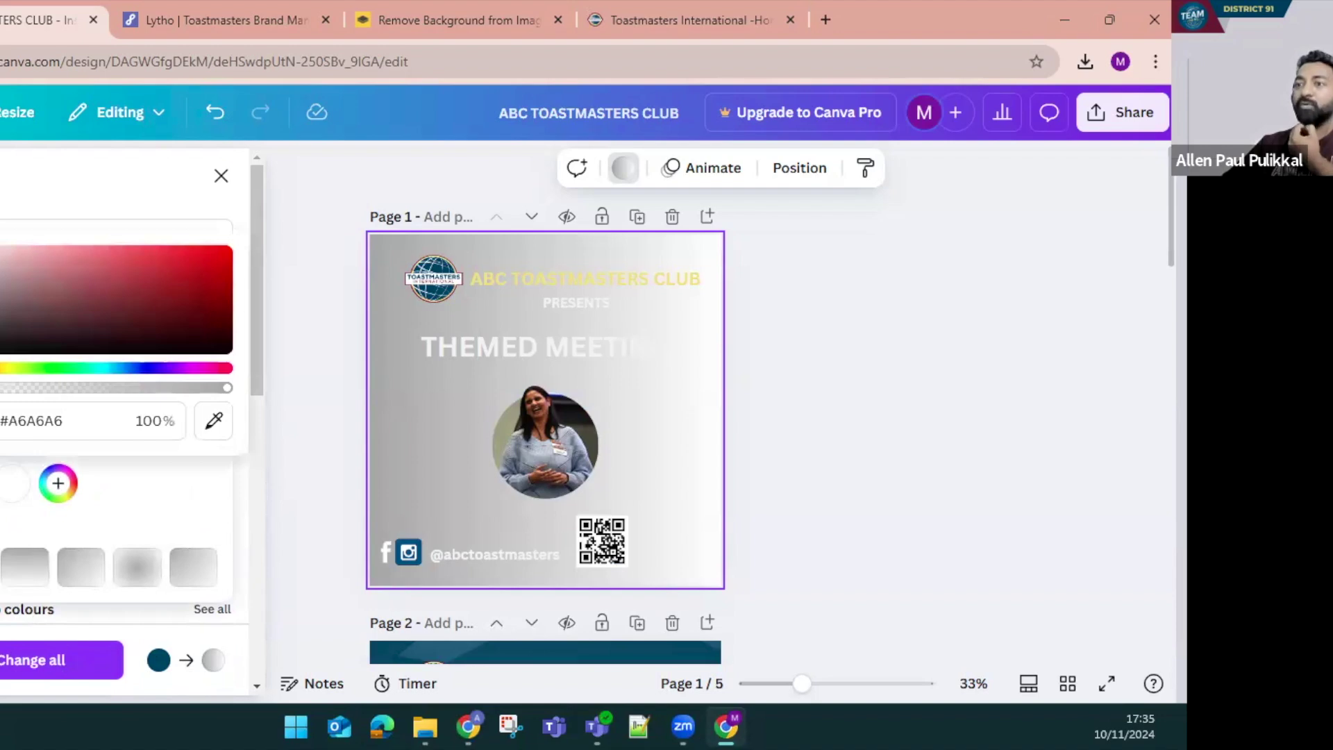
# Search the Toastmasters brand guide's Gradient Colors for 004165 to locate Loyal Blue
pyautogui.click(215, 19)
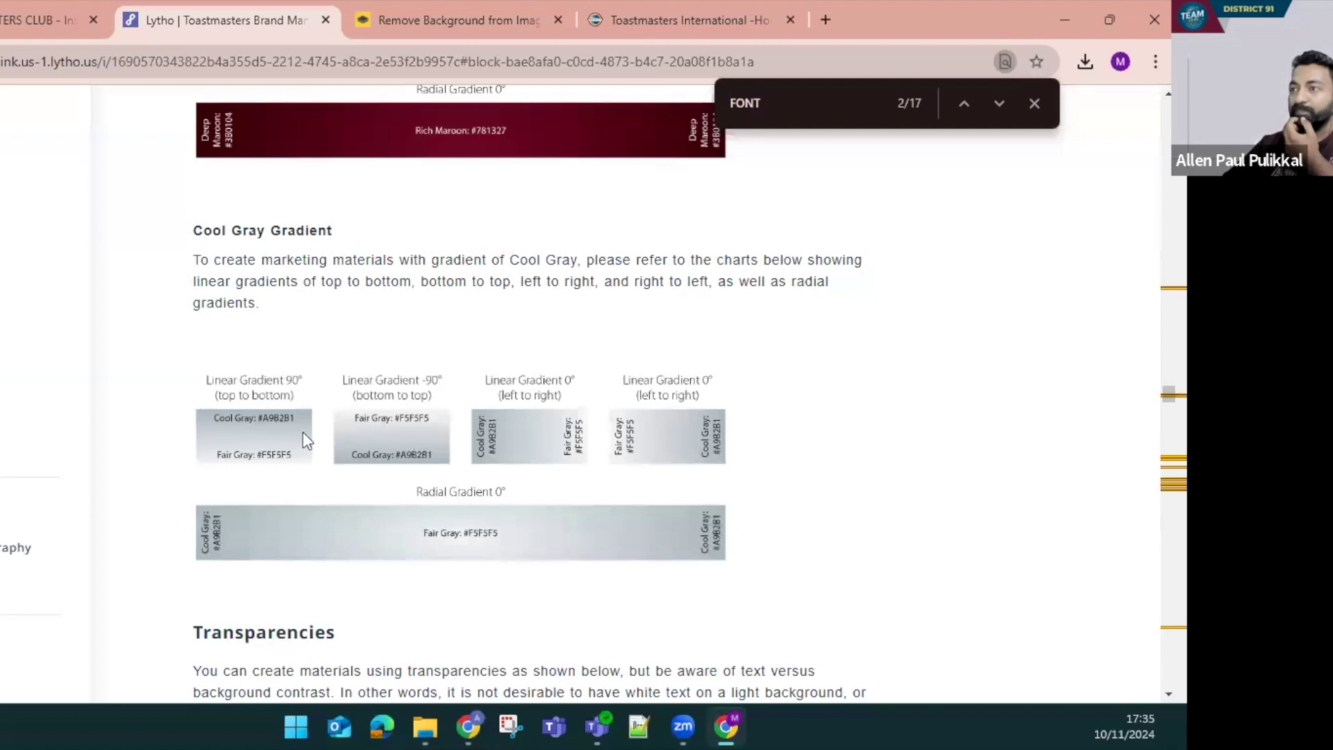
pyautogui.scroll(10, 301, 438)
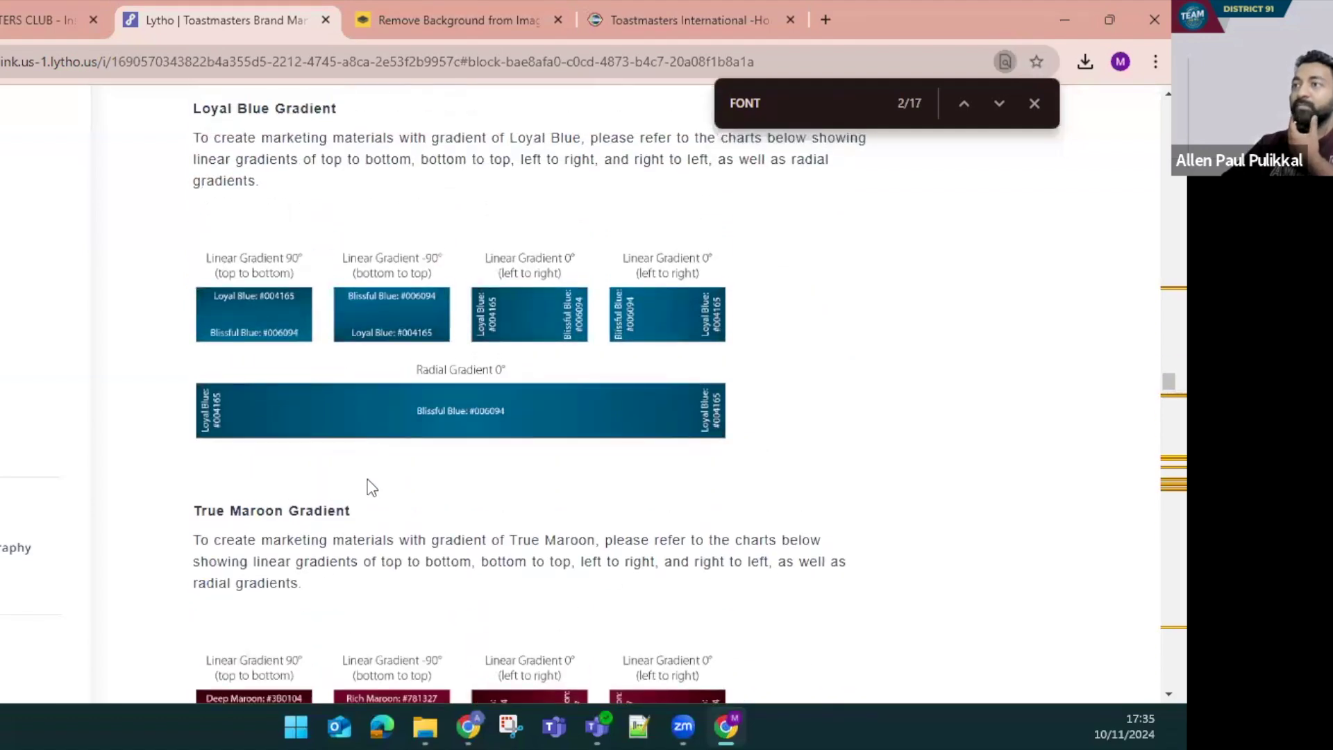
pyautogui.scroll(-10, 372, 476)
pyautogui.scroll(10, 315, 429)
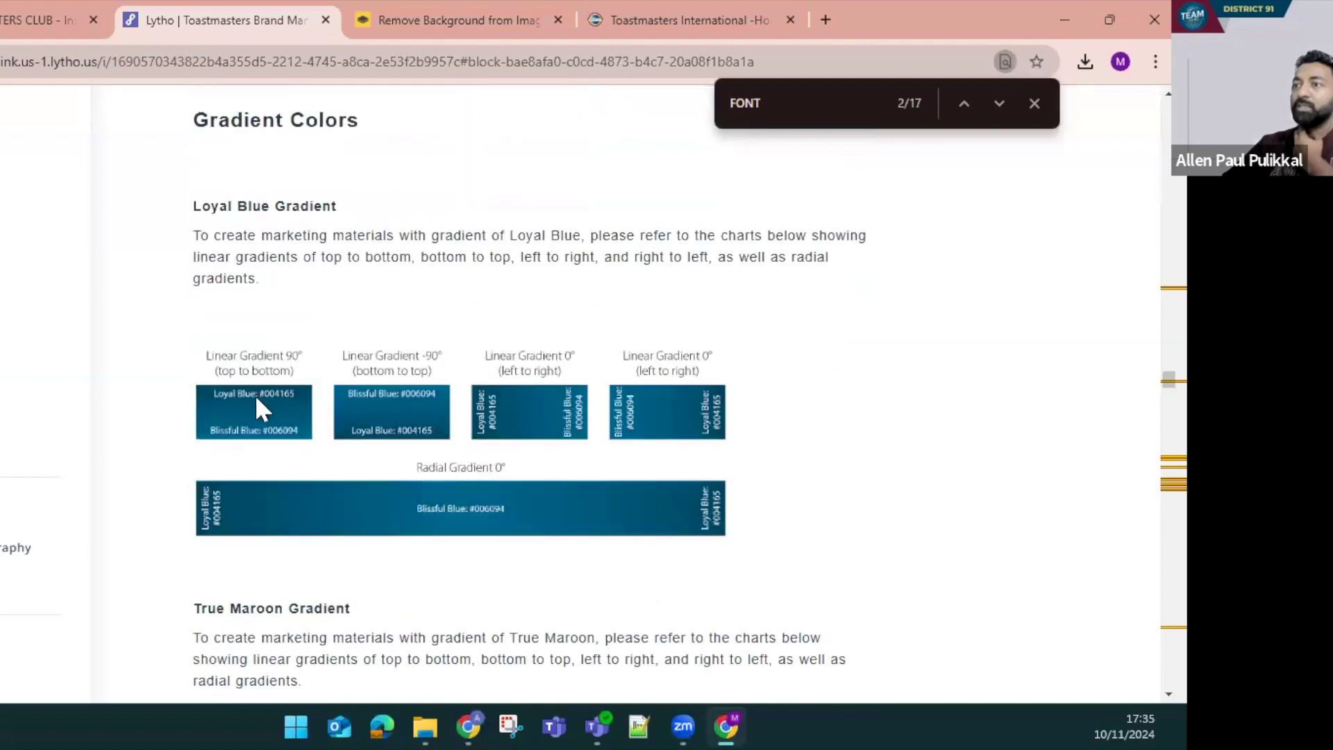
pyautogui.hotkey('ctrl', 'f')
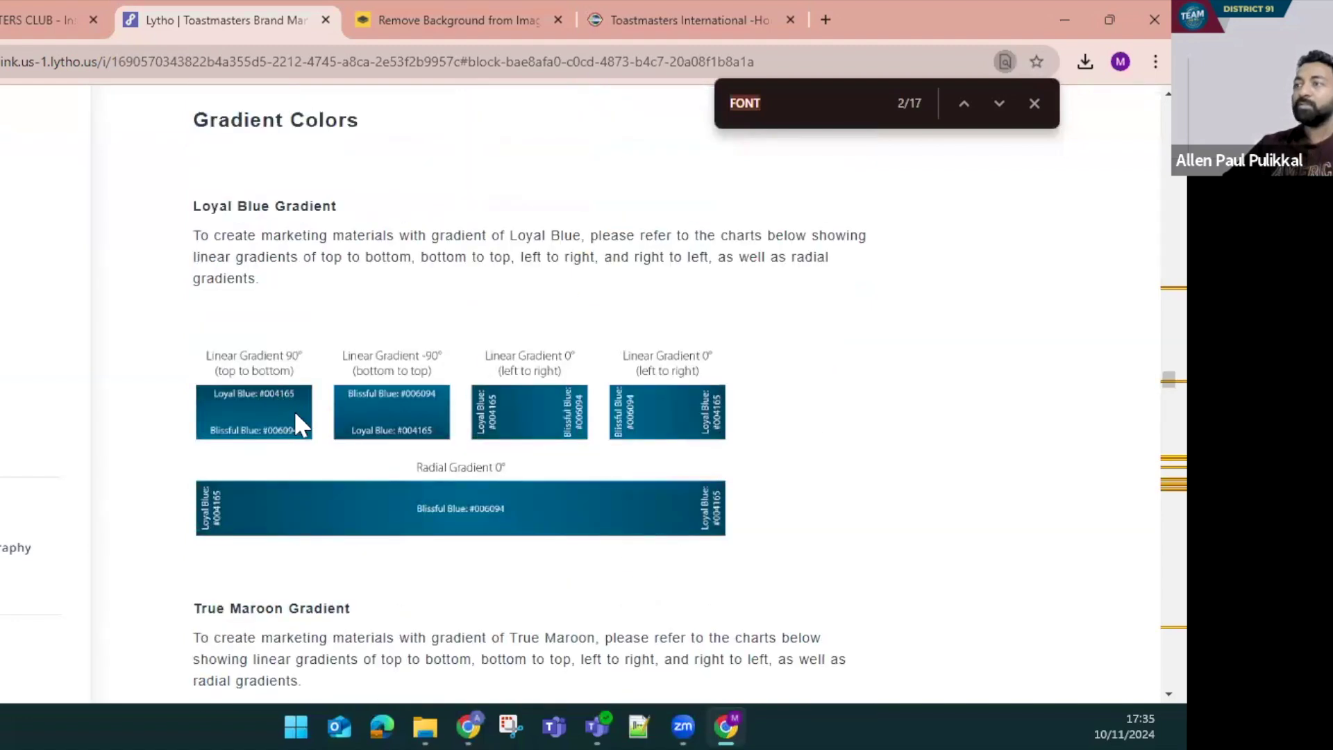
pyautogui.write('00')
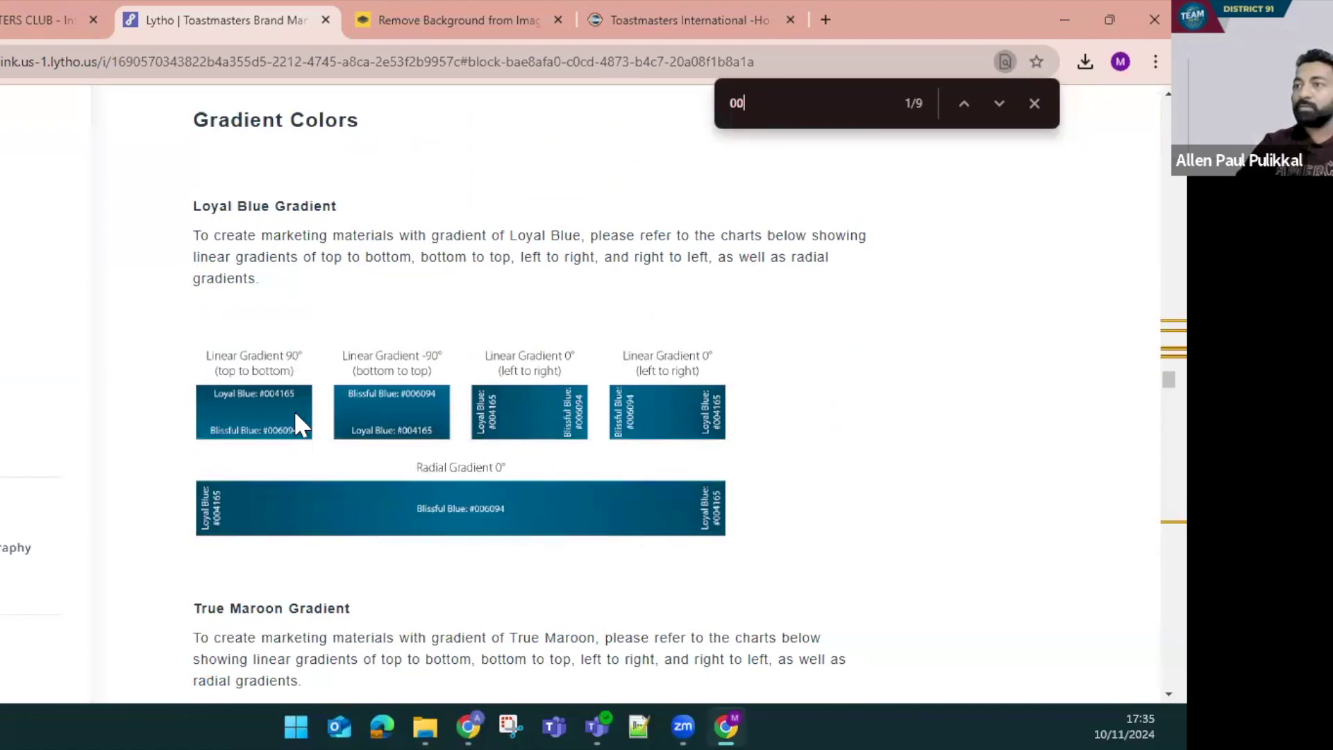
pyautogui.write('4165')
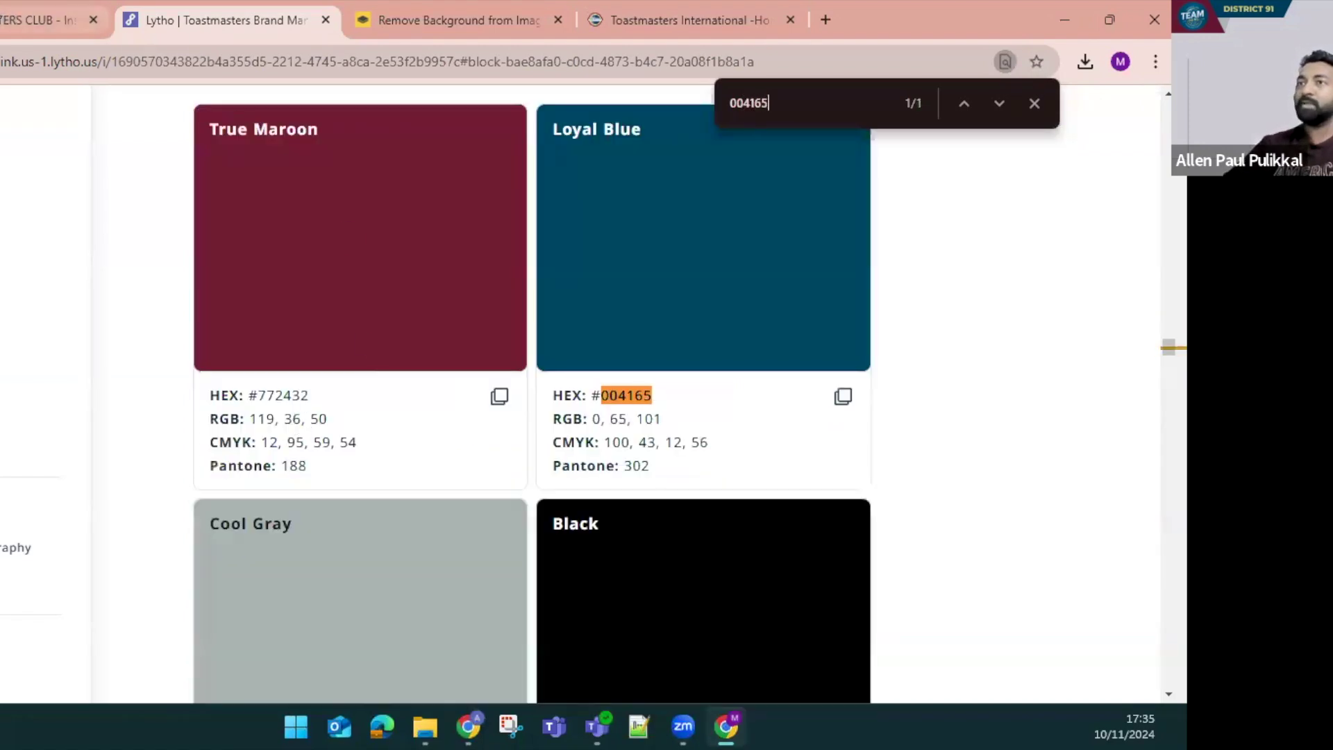
# Set the background gradient's first colour to Loyal Blue #004165
pyautogui.click(38, 19)
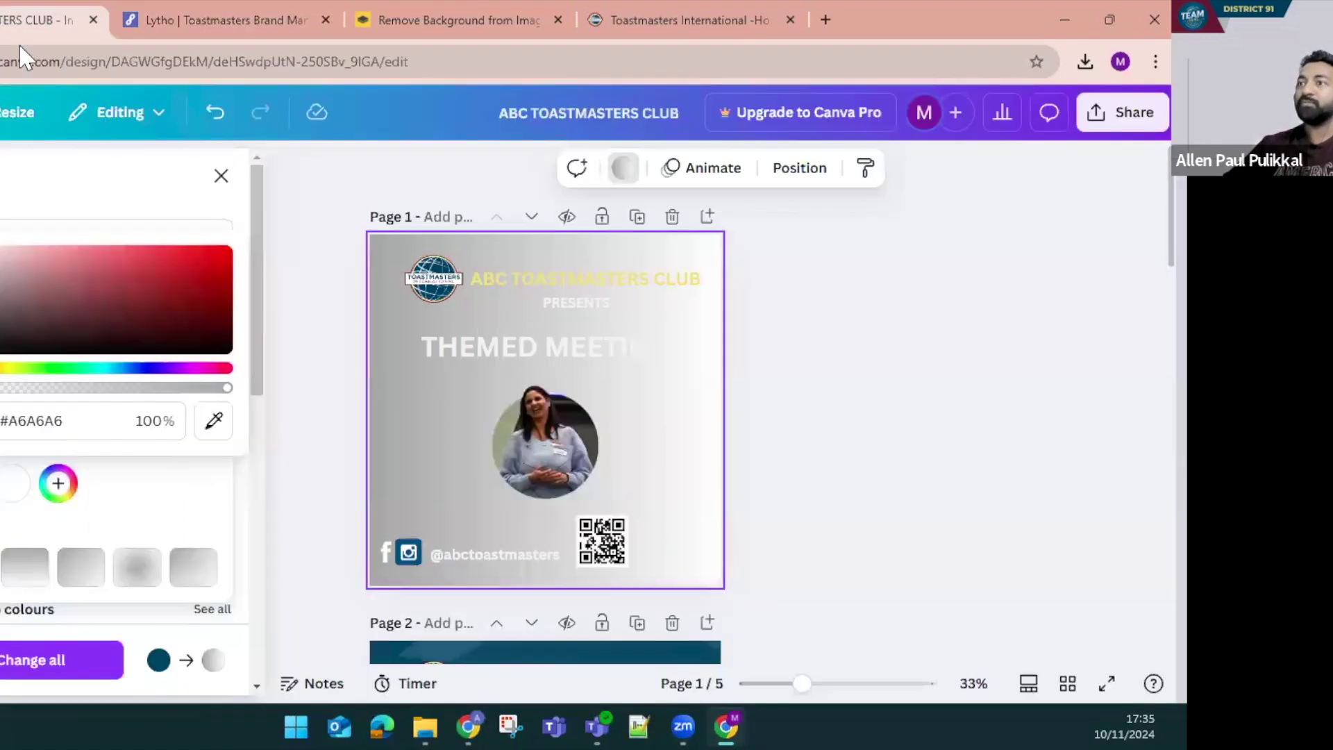
pyautogui.click(39, 420)
pyautogui.write('#AAE')
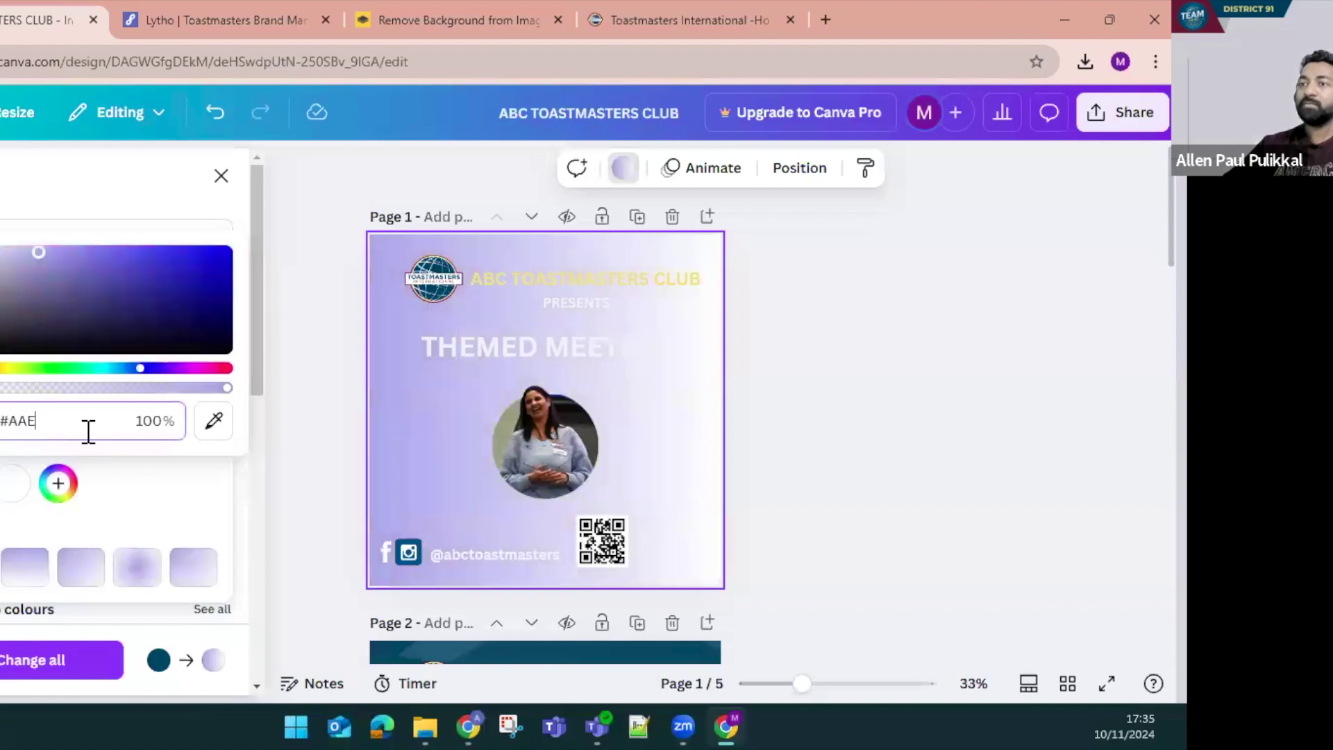
pyautogui.click(196, 19)
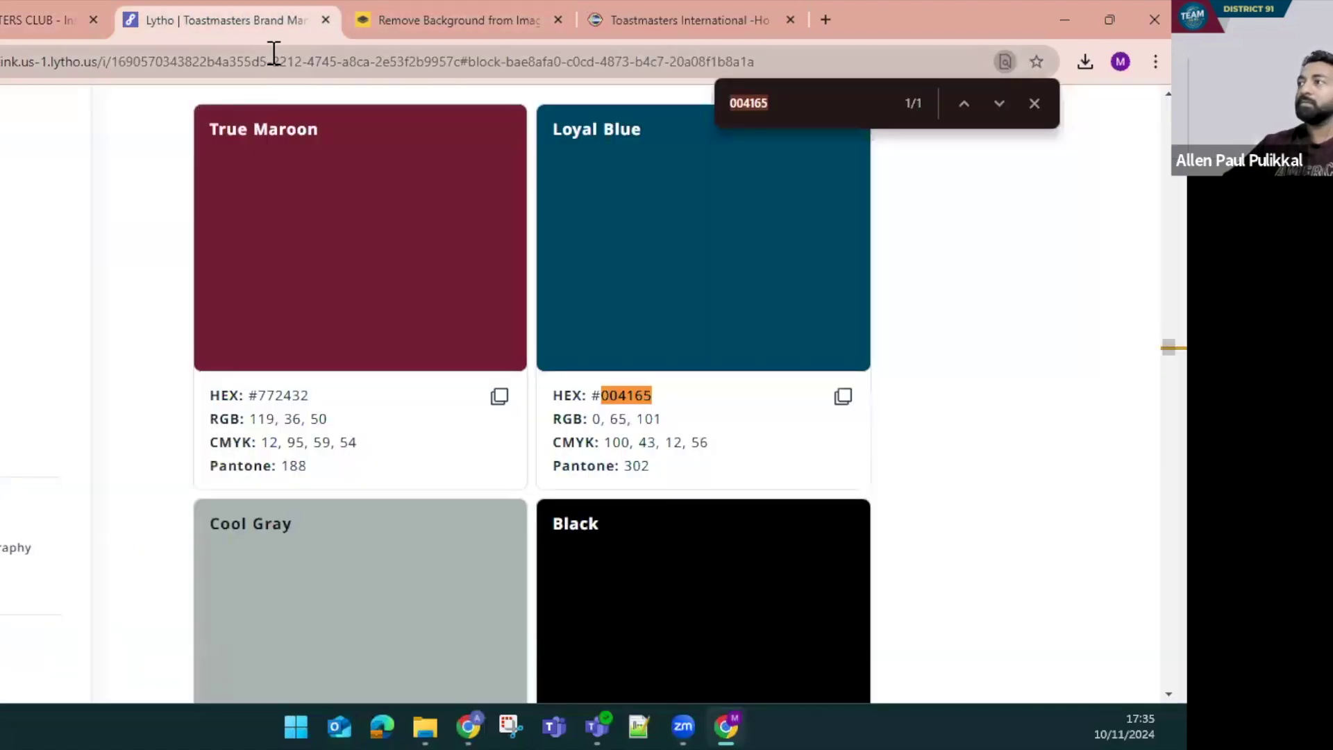
pyautogui.click(39, 12)
pyautogui.click(35, 420)
pyautogui.write('004165')
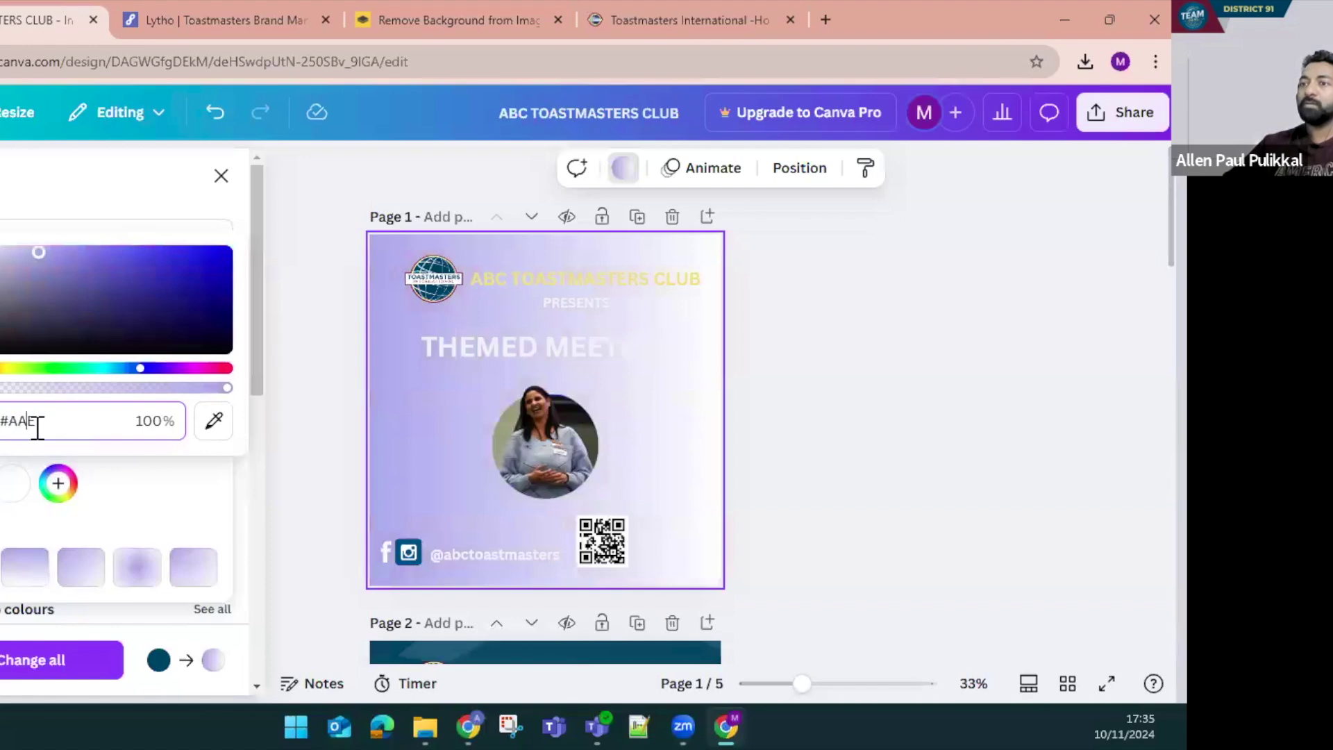
pyautogui.press('Return')
pyautogui.write('004165')
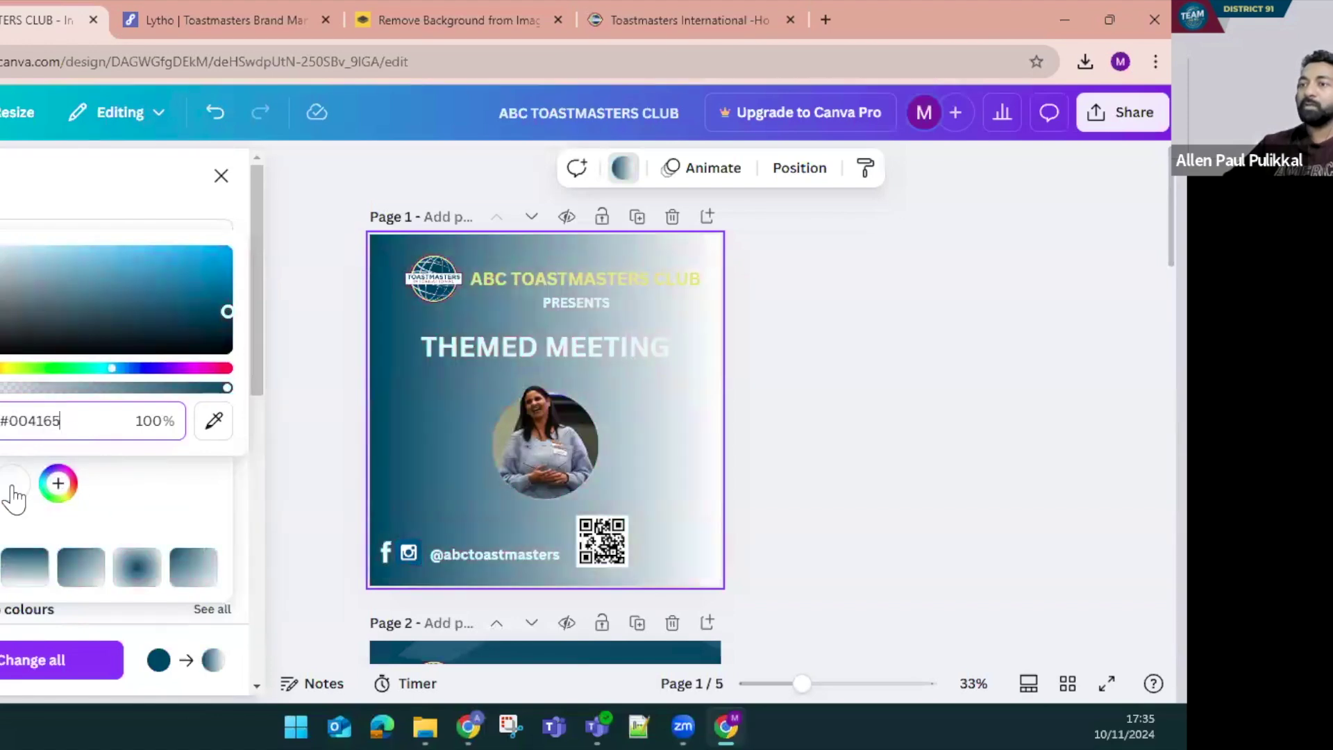
# Set the gradient's second colour to #006094, checked against the brand guide
pyautogui.click(14, 489)
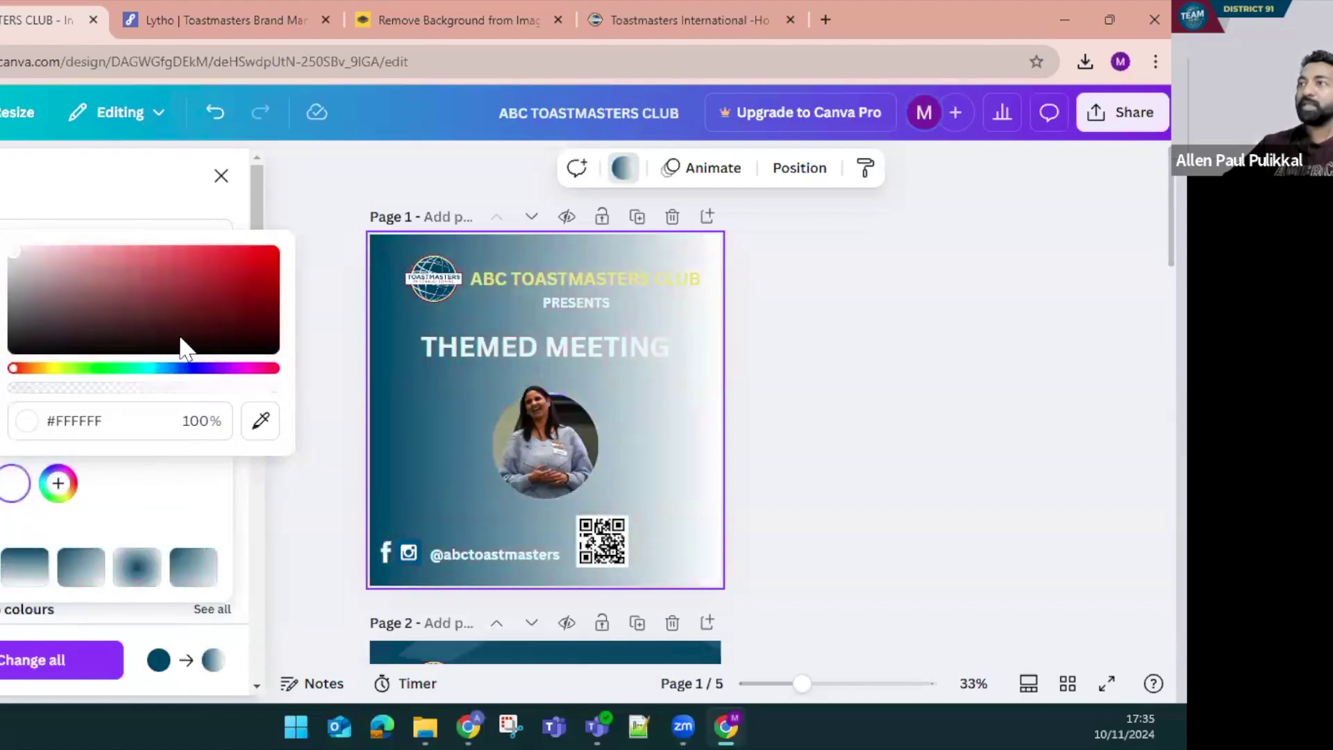
pyautogui.click(267, 15)
pyautogui.scroll(-15, 669, 440)
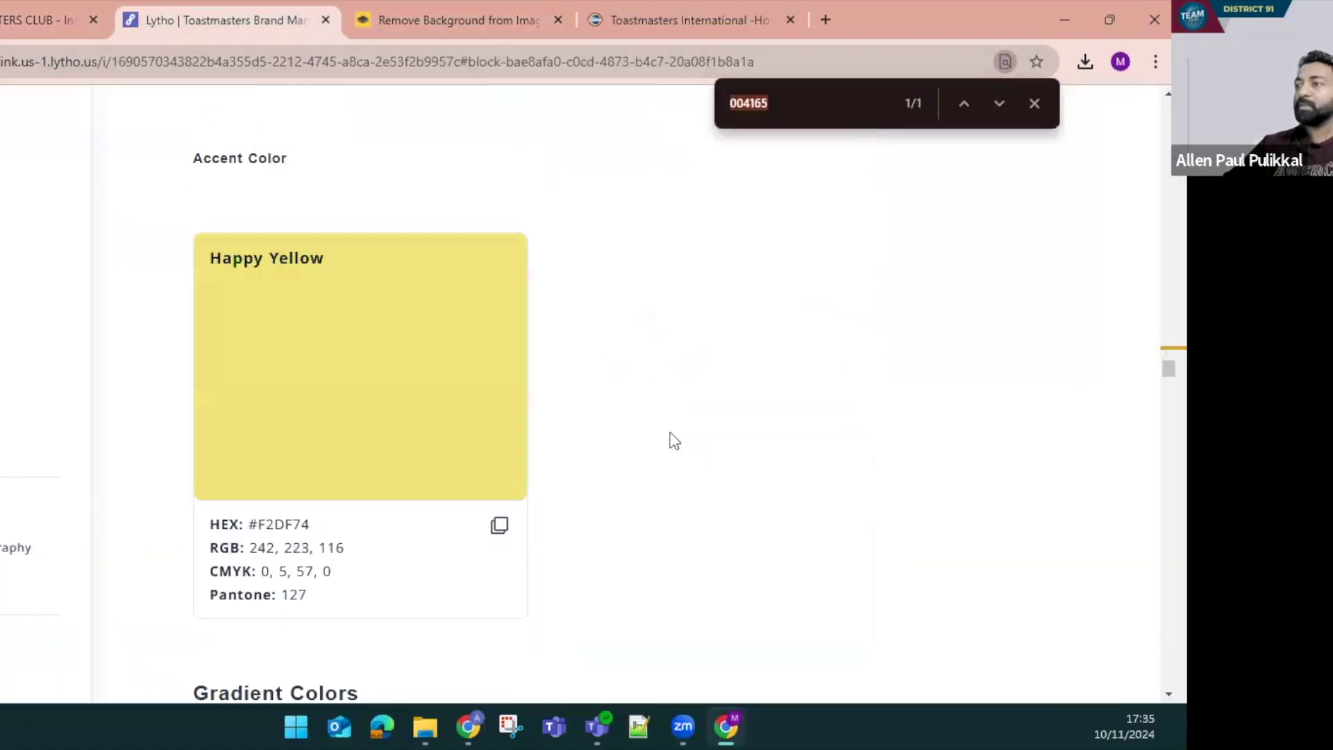
pyautogui.scroll(-8, 671, 438)
pyautogui.scroll(7, 405, 336)
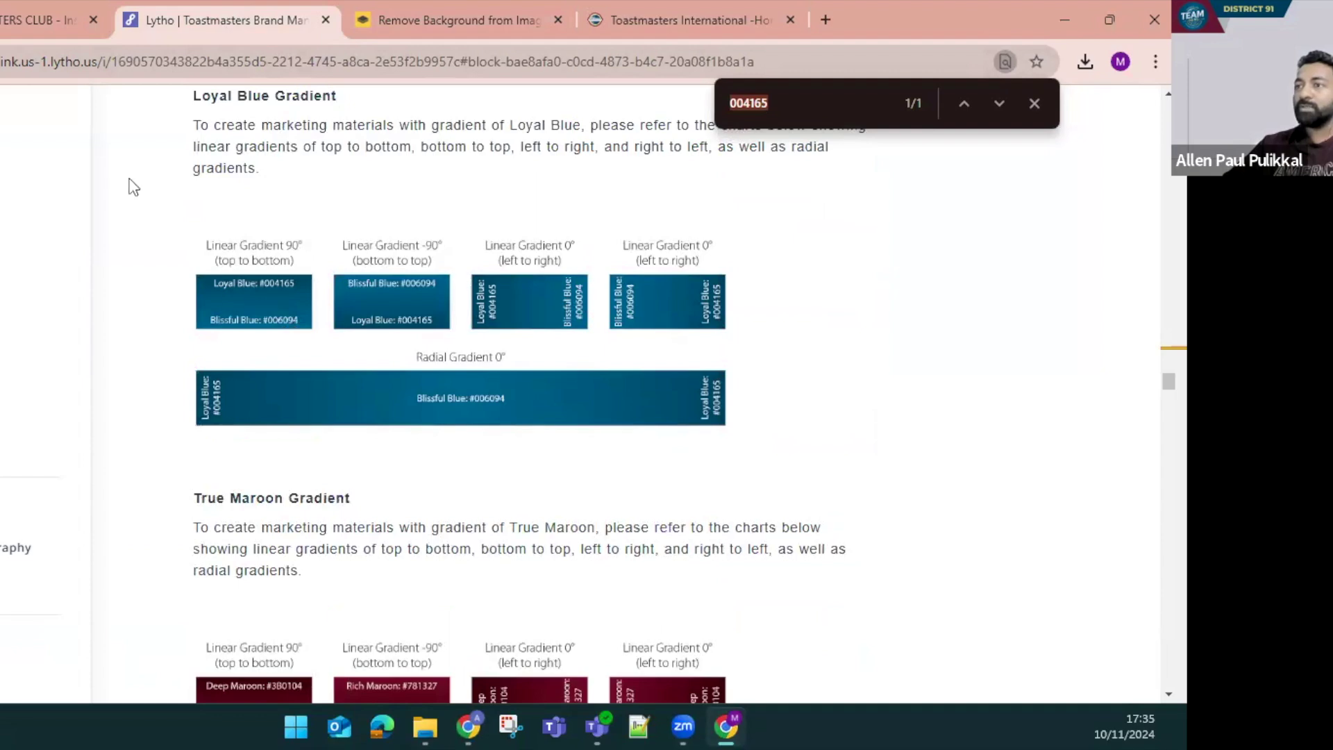
pyautogui.click(70, 19)
pyautogui.click(84, 420)
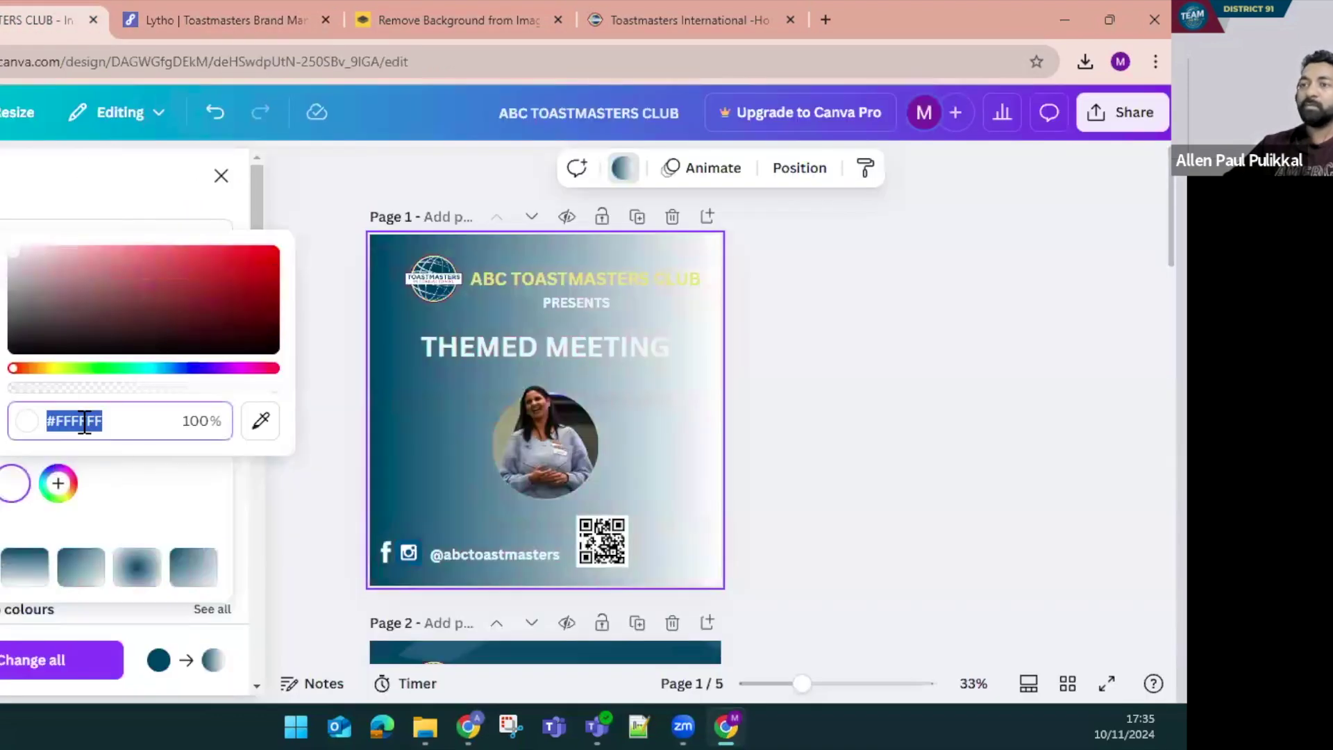
pyautogui.write('#006094')
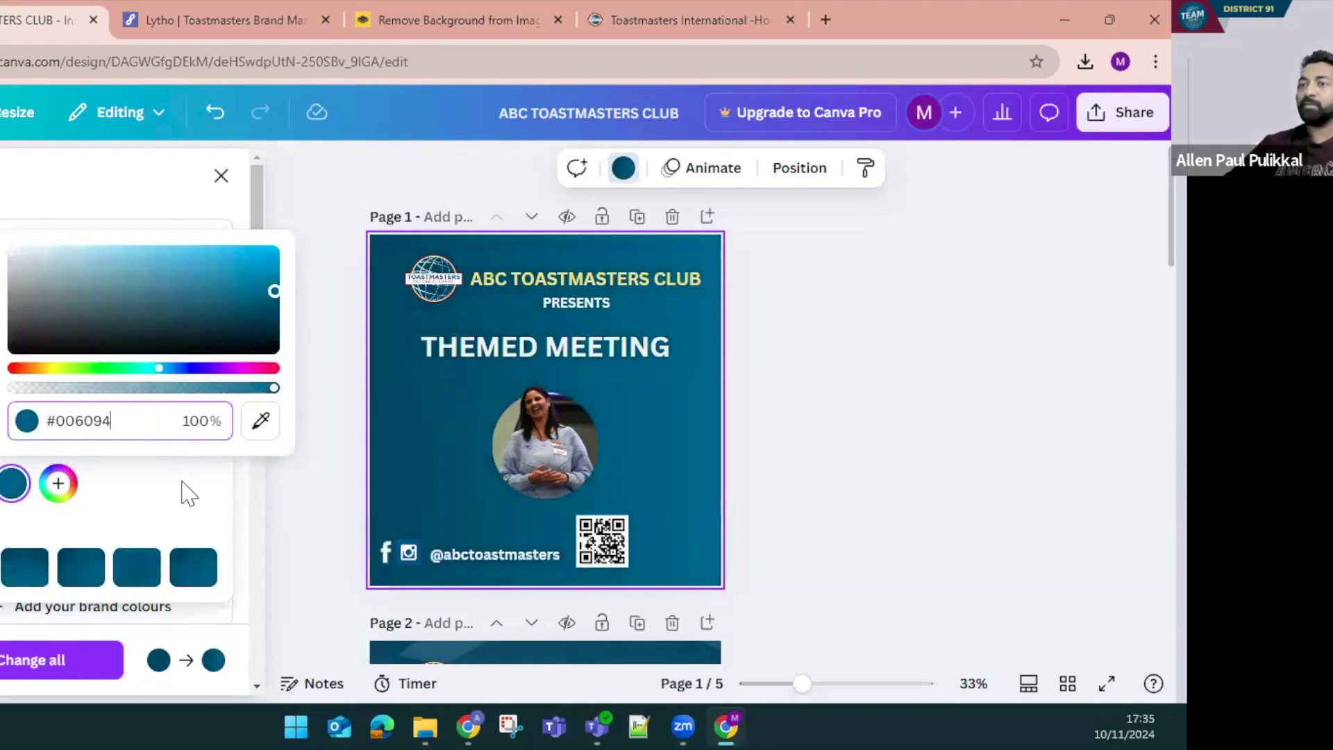
pyautogui.click(216, 514)
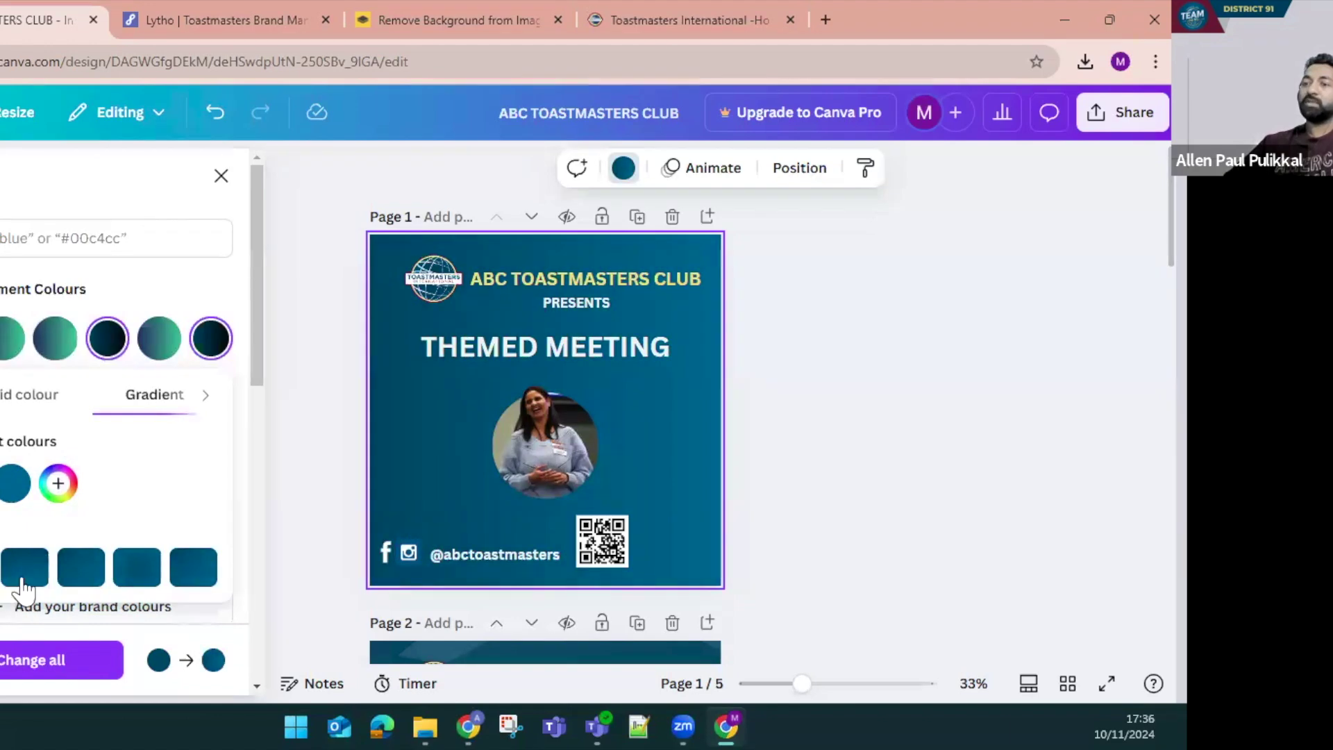
# Try a different gradient style for the blue background
pyautogui.click(78, 568)
pyautogui.click(126, 582)
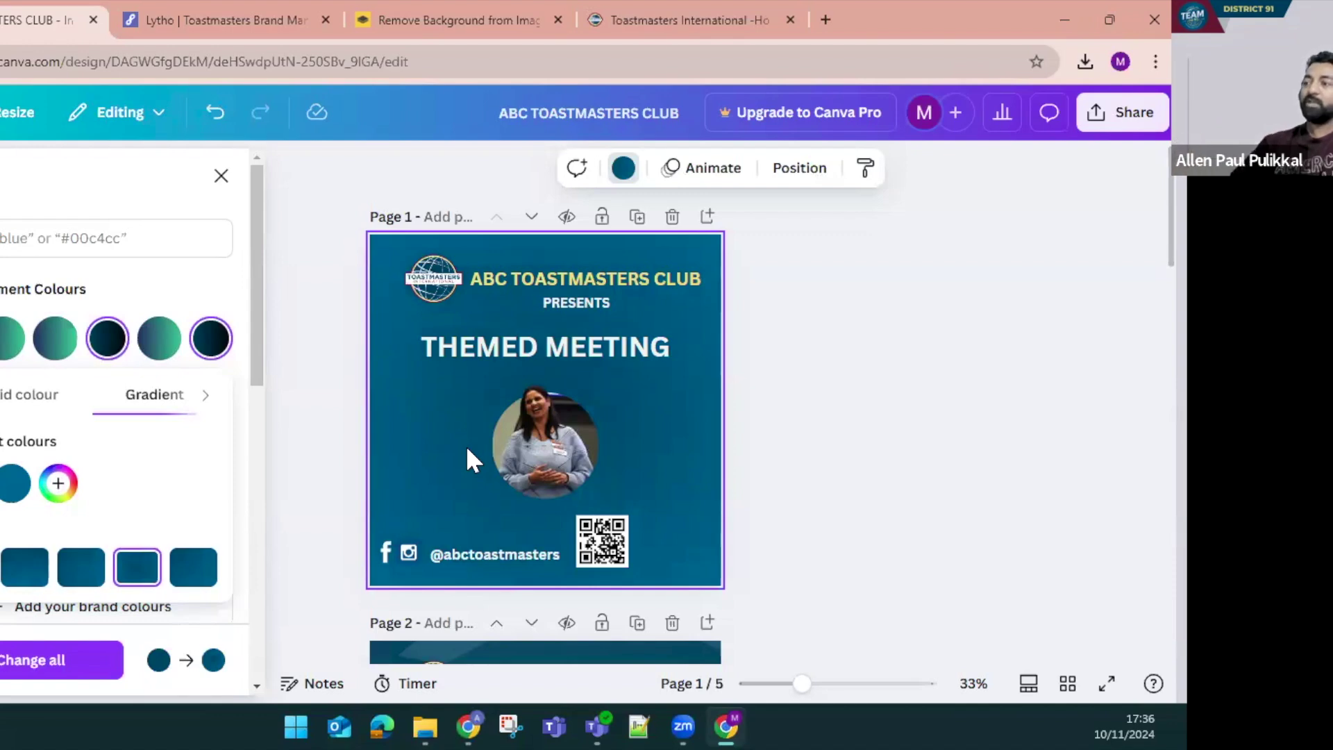
pyautogui.scroll(-1, 465, 465)
pyautogui.scroll(1, 467, 472)
pyautogui.scroll(-5, 465, 462)
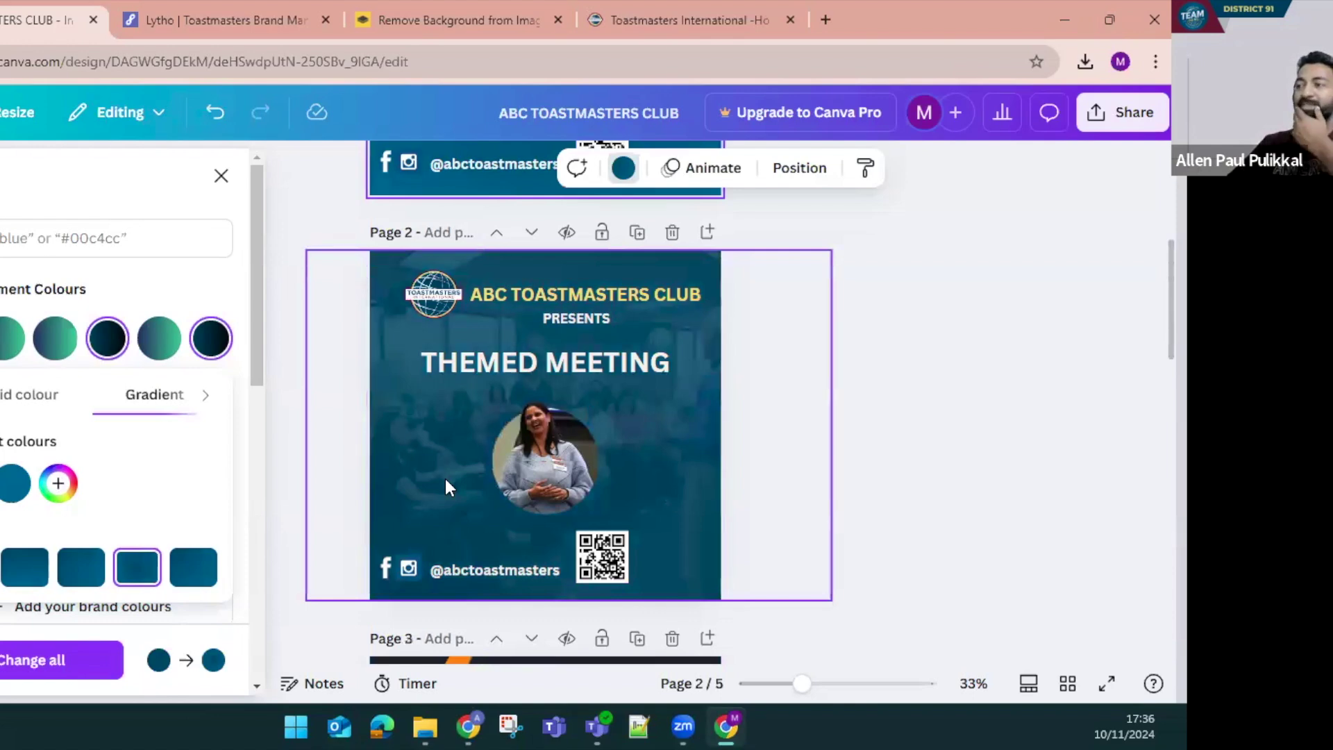
# Download EffectiveCoachingPath.png from the brand manual's Pathways Badges, then return to Canva
pyautogui.click(251, 12)
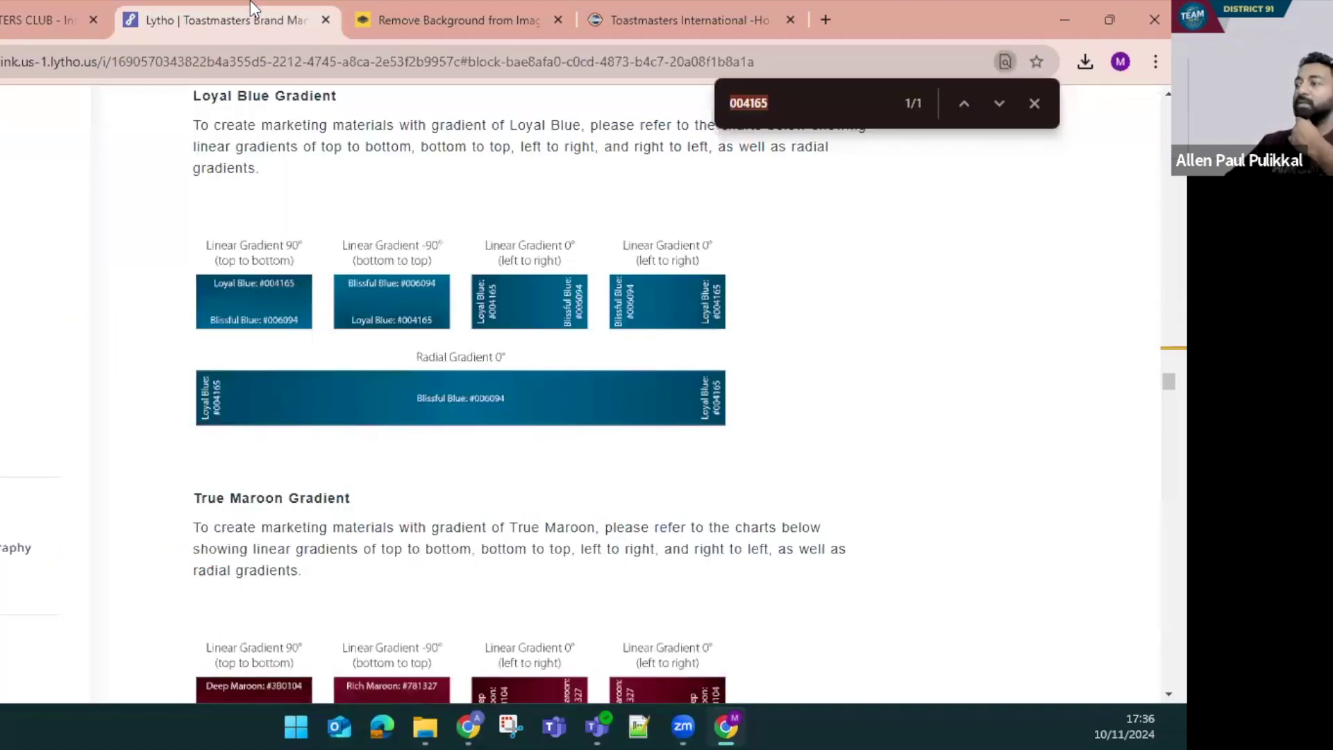
pyautogui.click(368, 14)
pyautogui.click(222, 19)
pyautogui.scroll(-5, 510, 369)
pyautogui.scroll(-15, 639, 437)
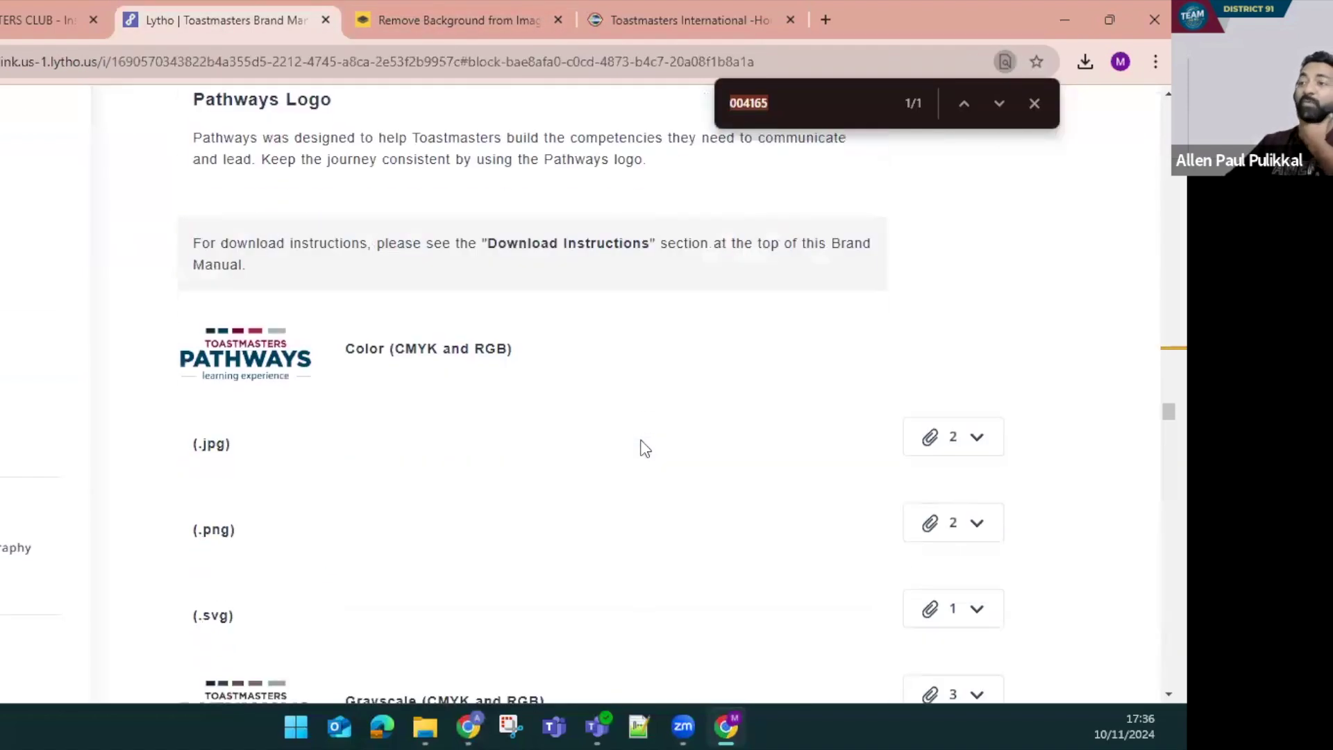
pyautogui.scroll(-10, 644, 449)
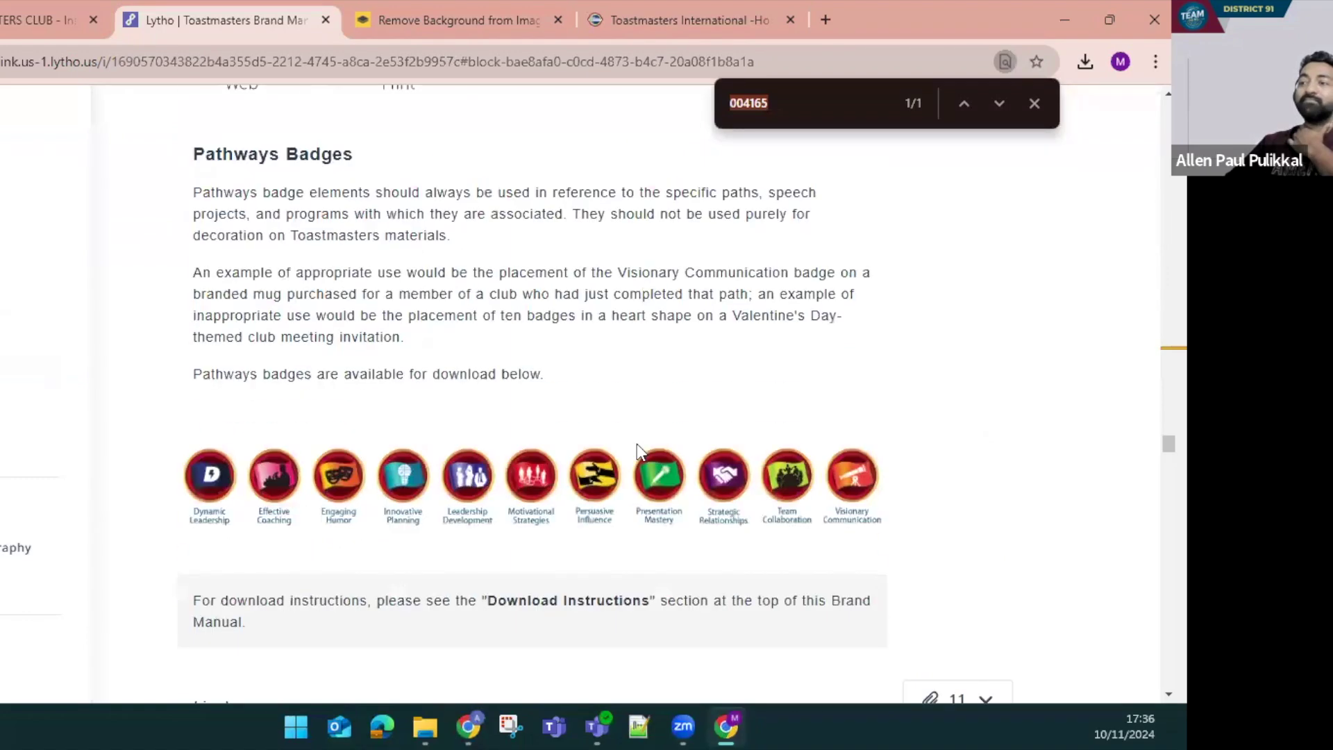
pyautogui.scroll(-2, 548, 504)
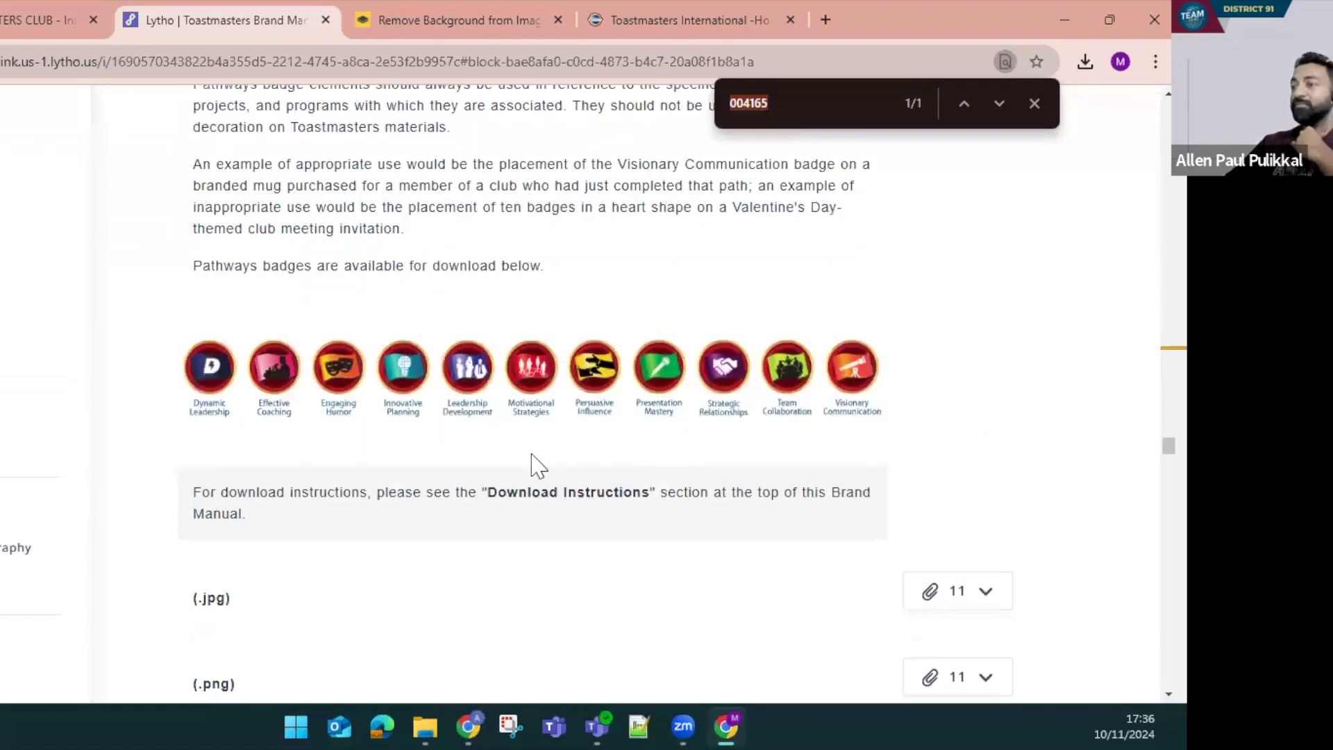
pyautogui.scroll(-4, 756, 493)
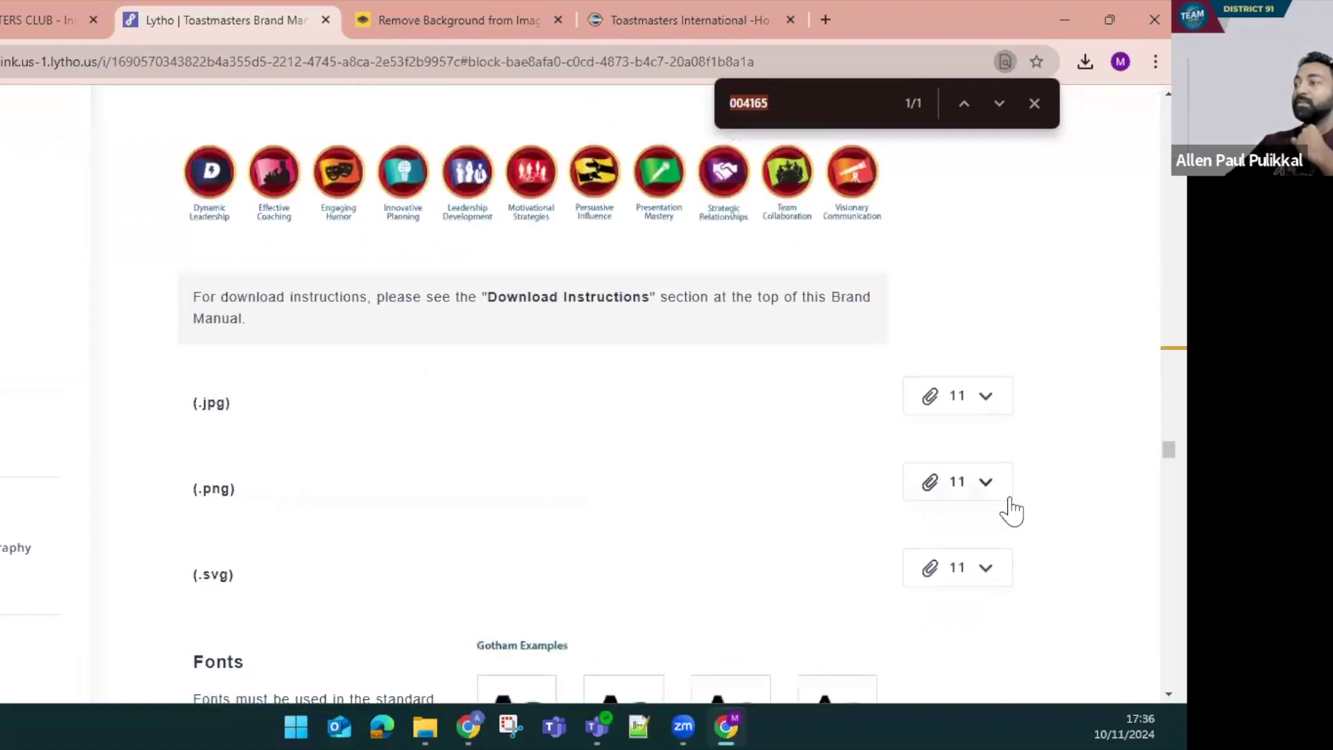
pyautogui.click(984, 486)
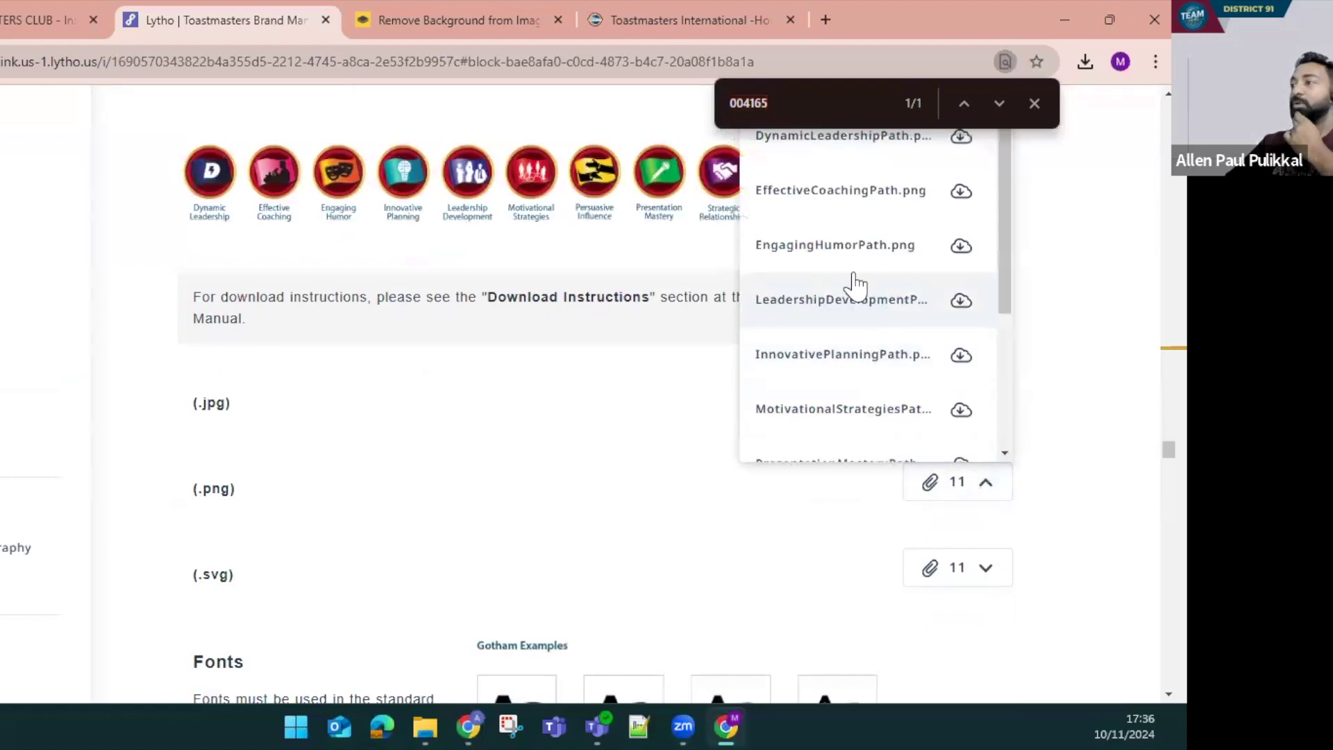
pyautogui.click(961, 192)
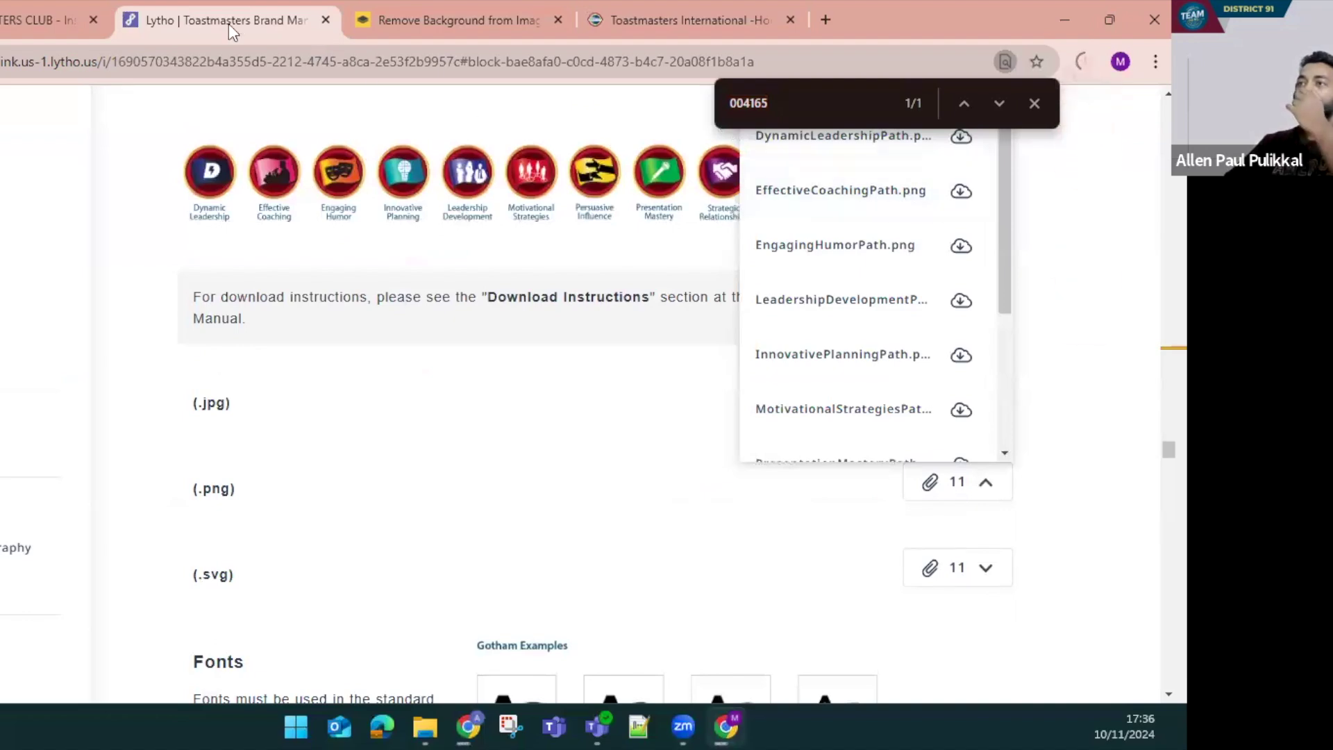
pyautogui.click(43, 20)
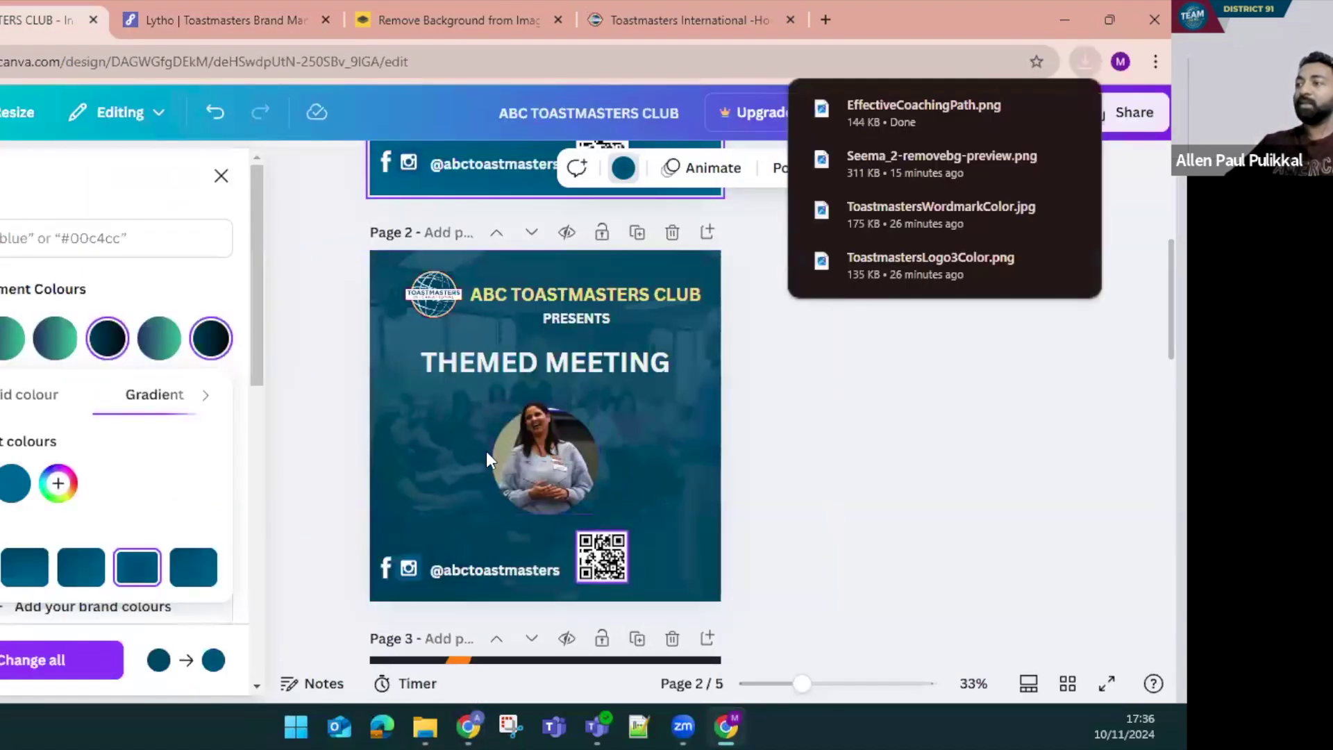
pyautogui.scroll(5, 515, 437)
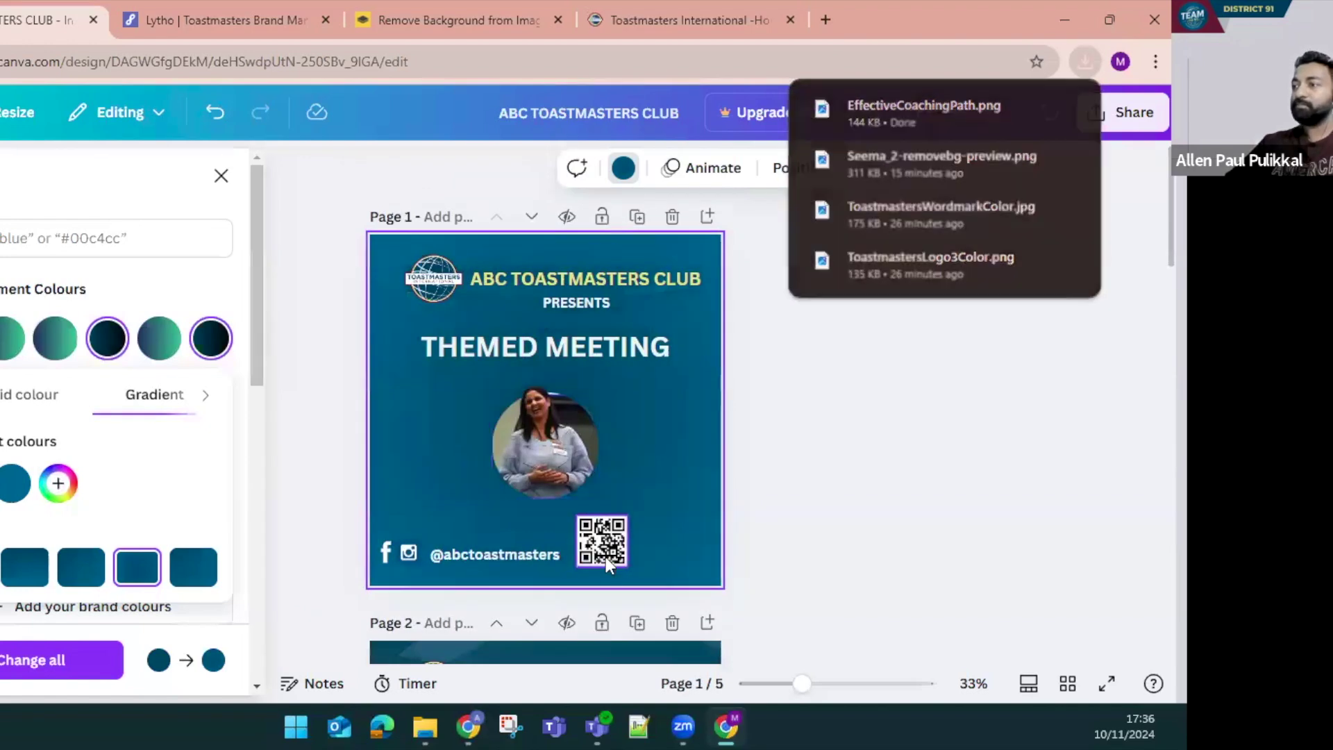
# Delete the QR code and move the circular photo slightly higher
pyautogui.click(605, 557)
pyautogui.press('Delete')
pyautogui.moveTo(340, 535); pyautogui.dragTo(471, 563)
pyautogui.click(425, 411)
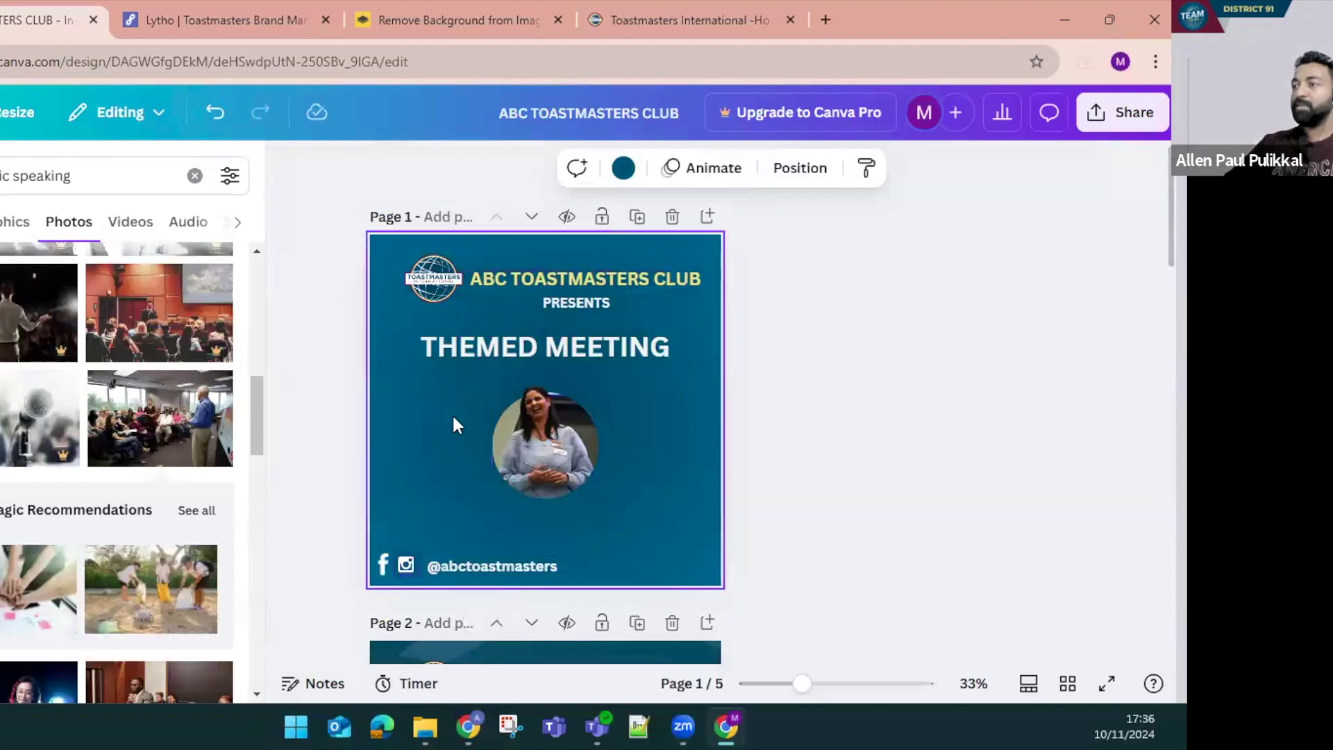
pyautogui.click(549, 482)
pyautogui.moveTo(549, 482); pyautogui.dragTo(548, 433)
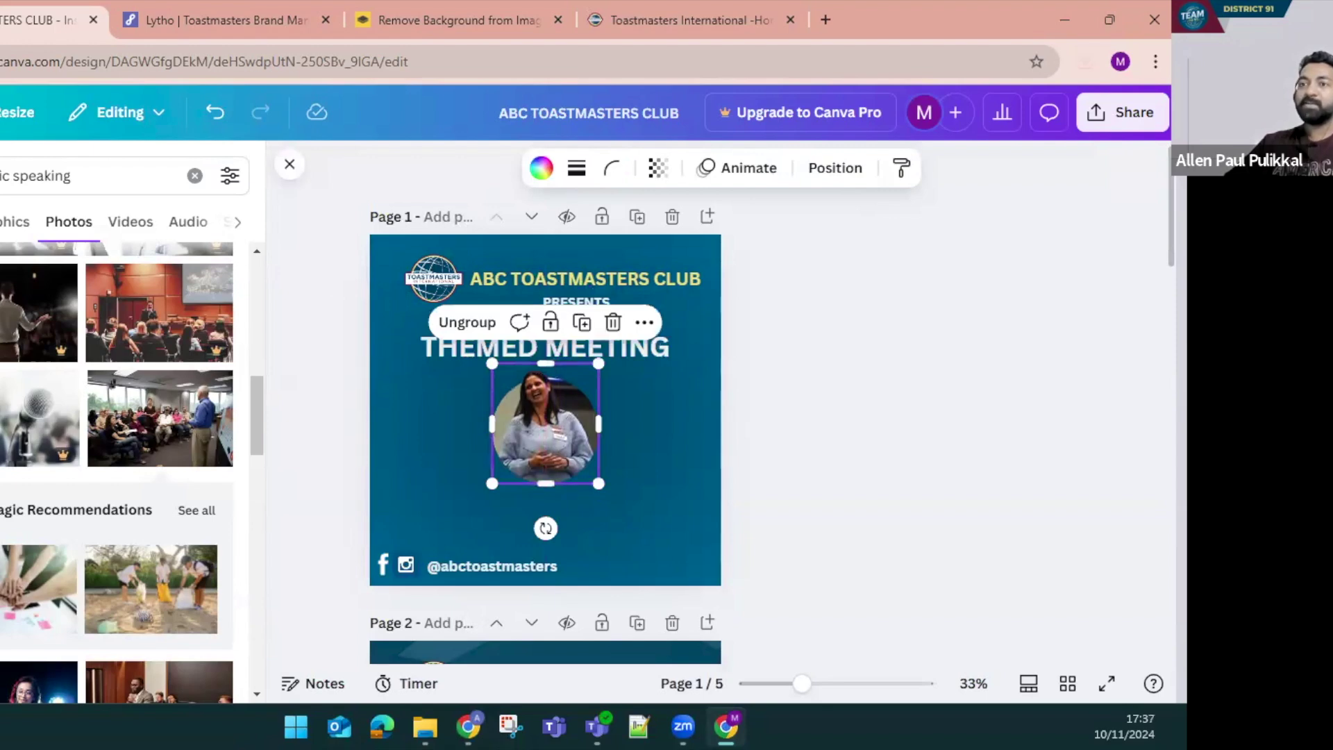
# Upload EffectiveCoachingPath from Downloads into Canva
pyautogui.click(2, 312)
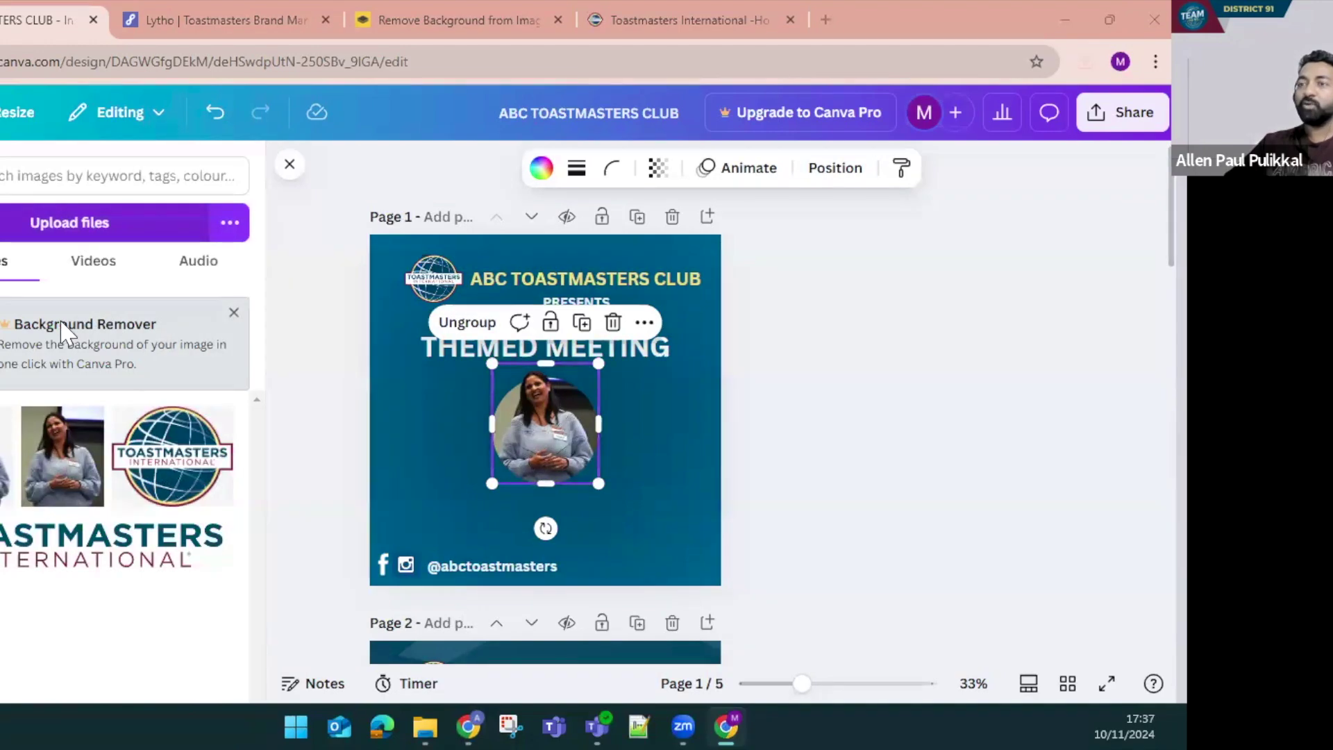
pyautogui.click(63, 323)
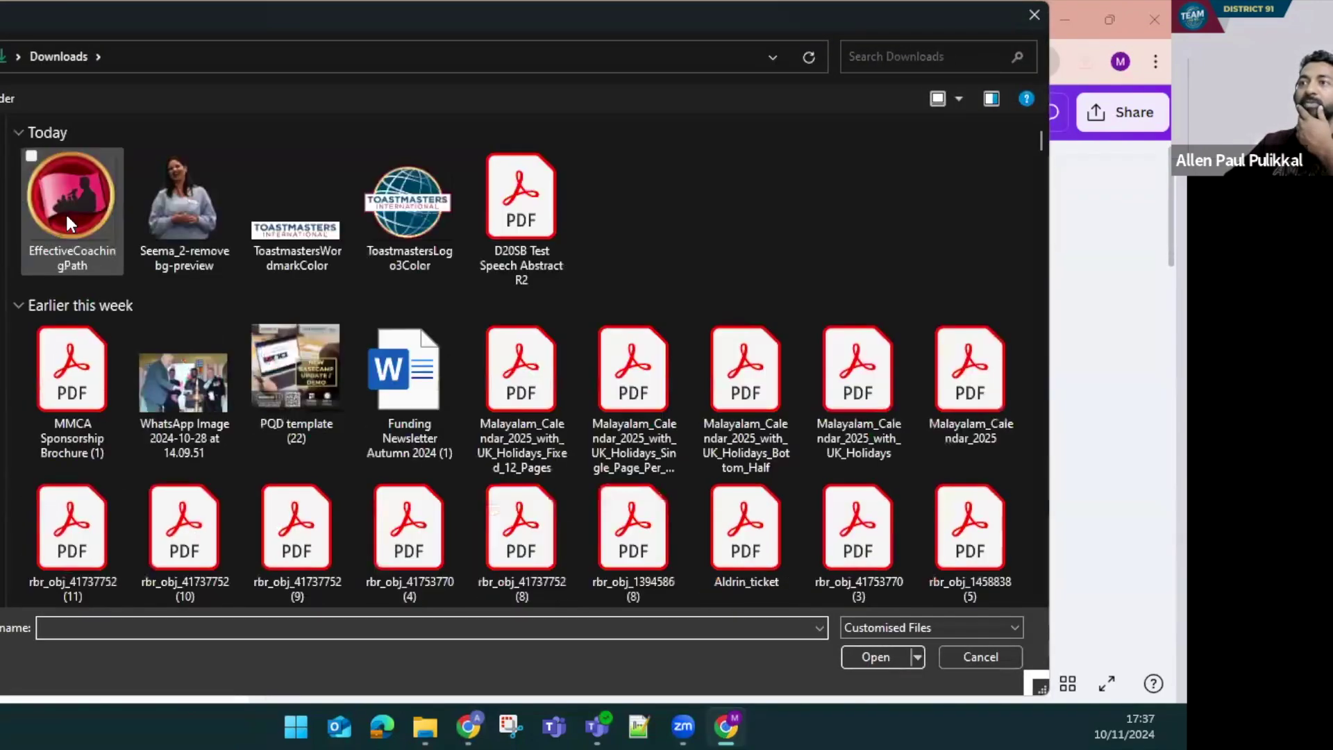
pyautogui.doubleClick(68, 215)
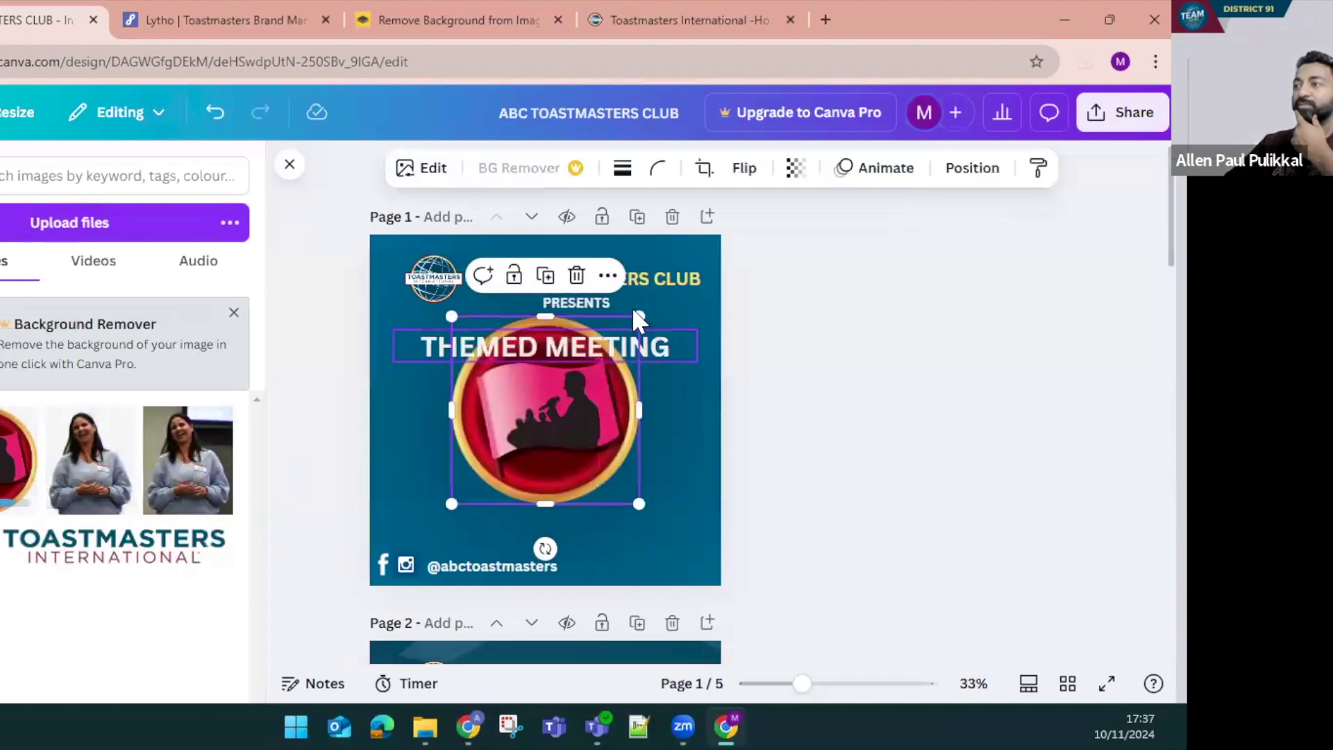
# Shrink the badge to a small icon and change the PRESENTS subtitle to CONGRATULATES
pyautogui.moveTo(638, 316); pyautogui.dragTo(440, 534)
pyautogui.click(560, 351)
pyautogui.click(581, 303)
pyautogui.click(585, 306)
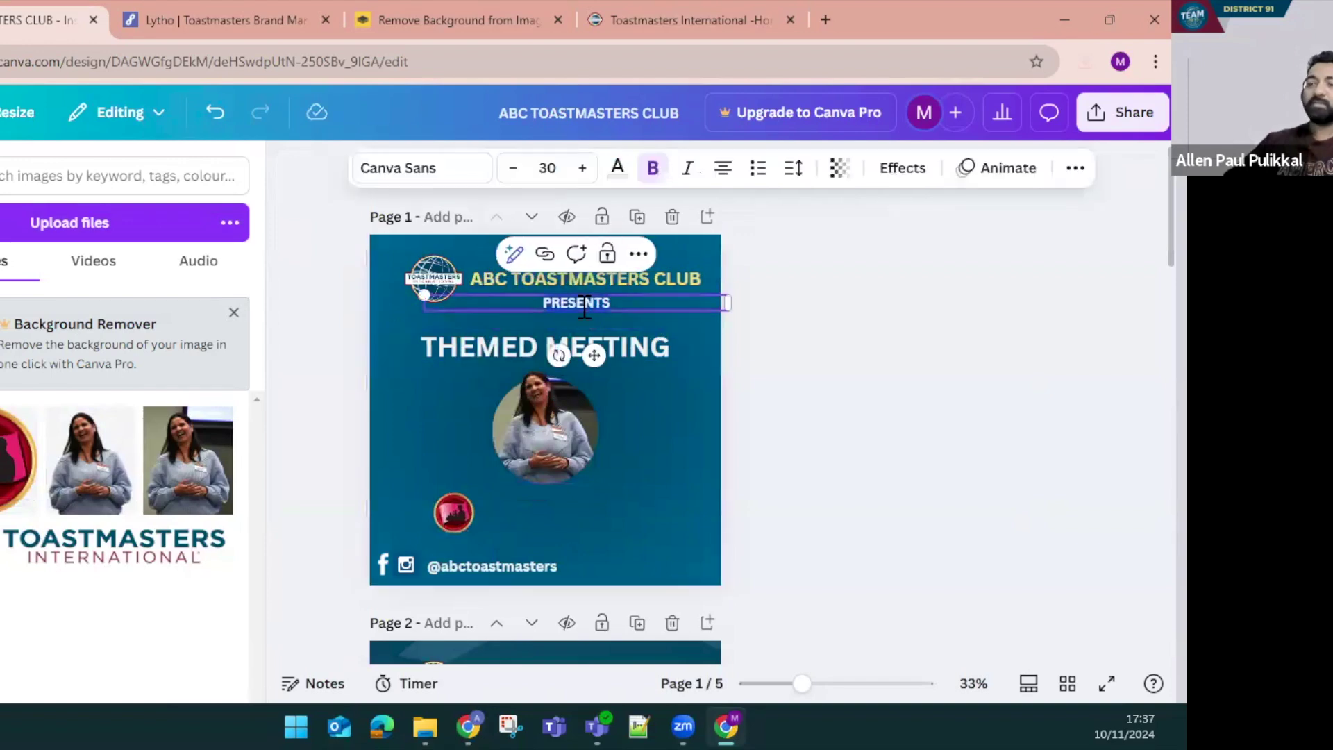
pyautogui.hotkey('ctrl', 'a')
pyautogui.write('congrat')
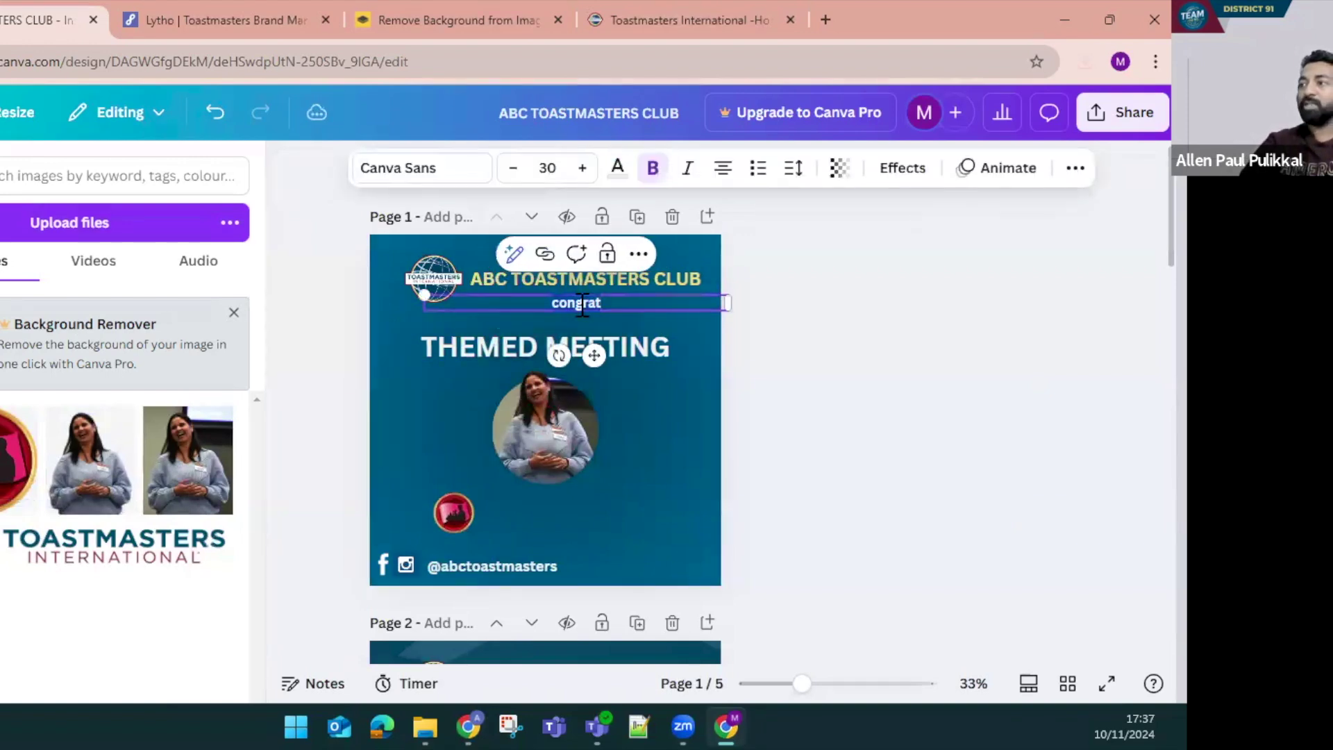
pyautogui.write('CONGRATUL')
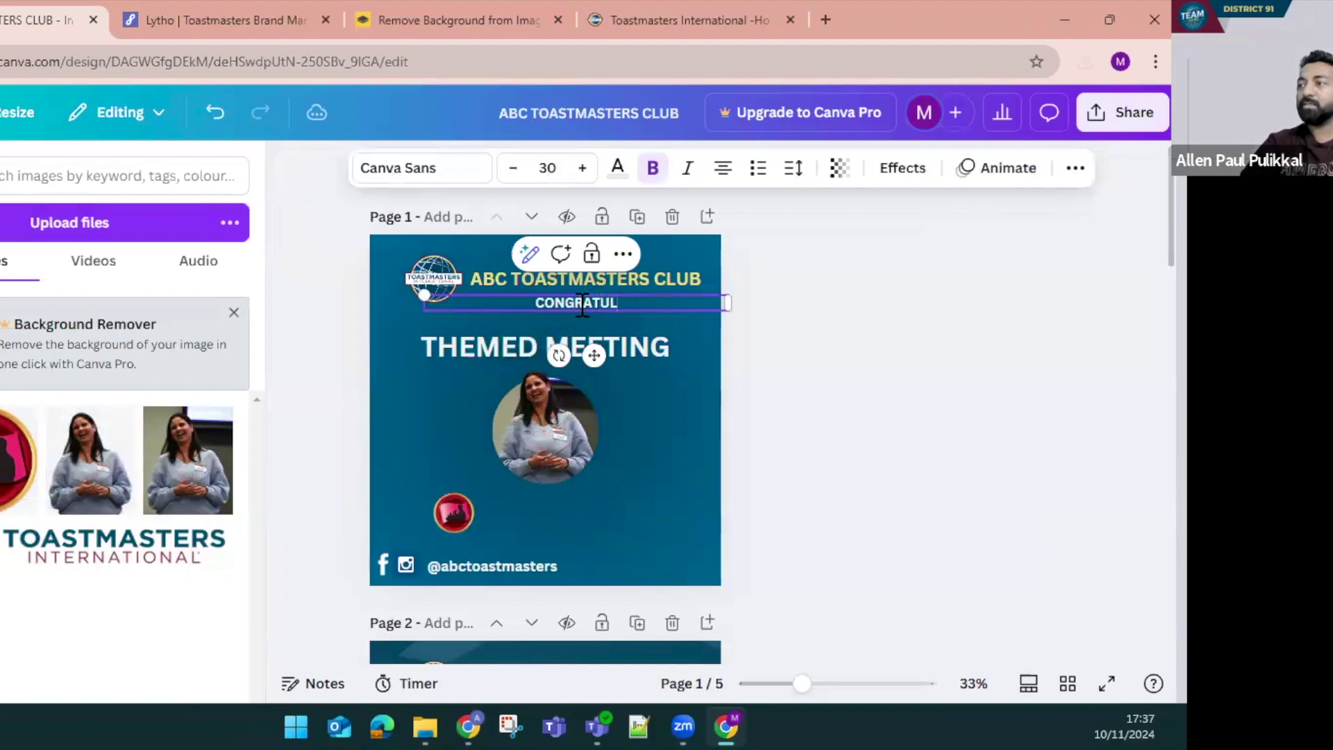
pyautogui.write('ATES')
# Replace the headline with the member's name plus DTM and place a copy below the photo
pyautogui.click(490, 350)
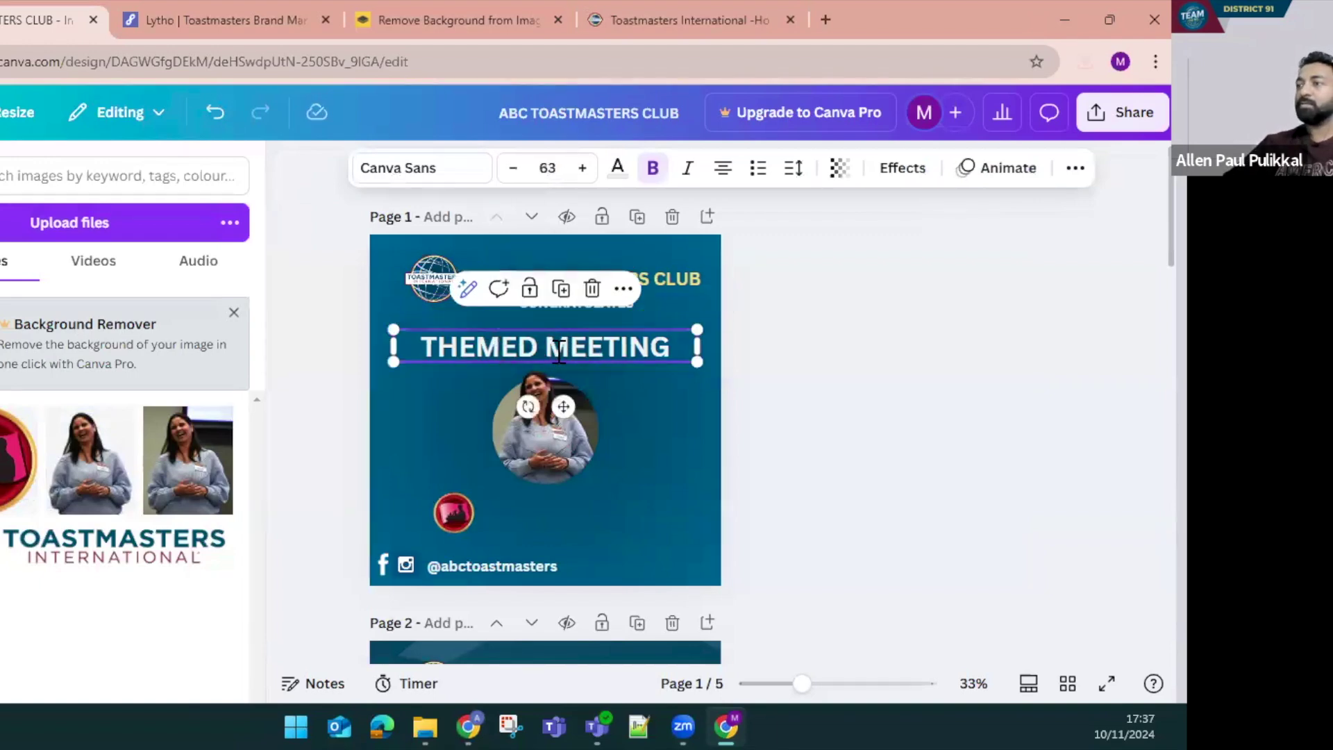
pyautogui.click(595, 352)
pyautogui.hotkey('ctrl', 'a')
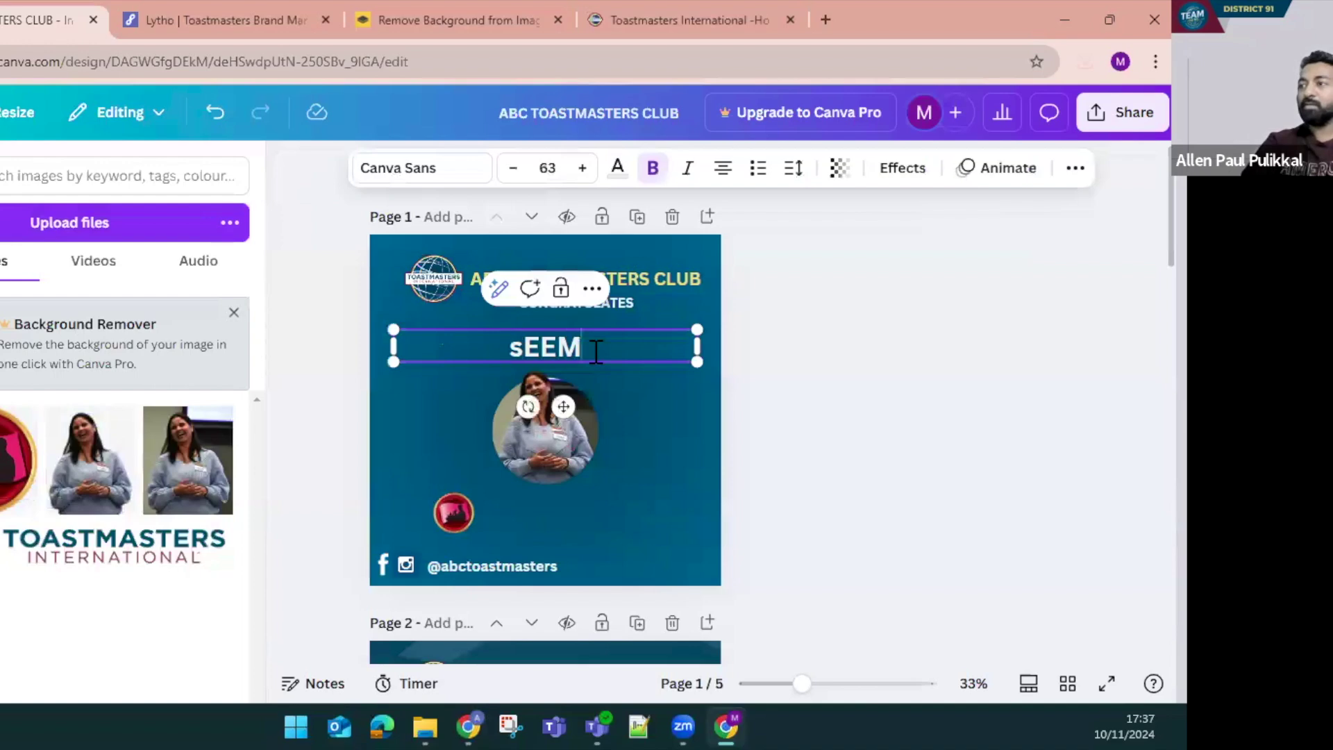
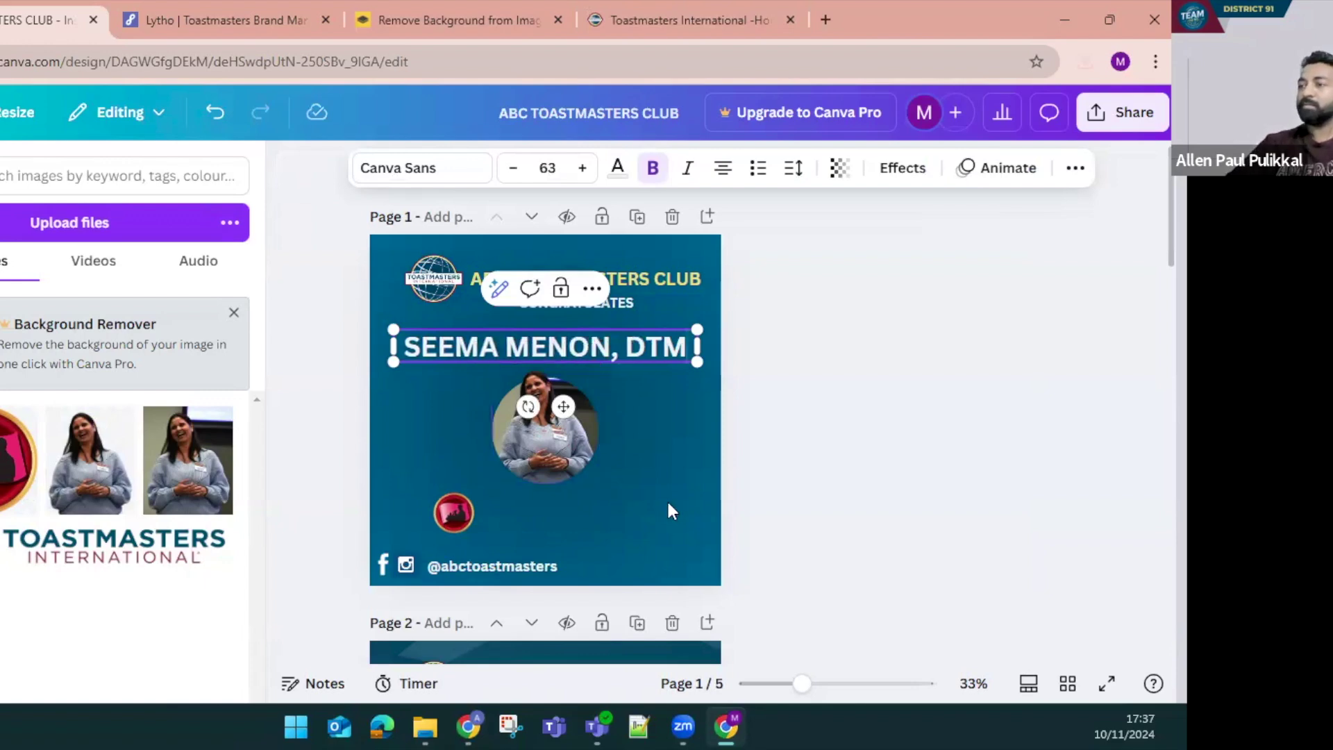
pyautogui.click(668, 506)
pyautogui.click(461, 514)
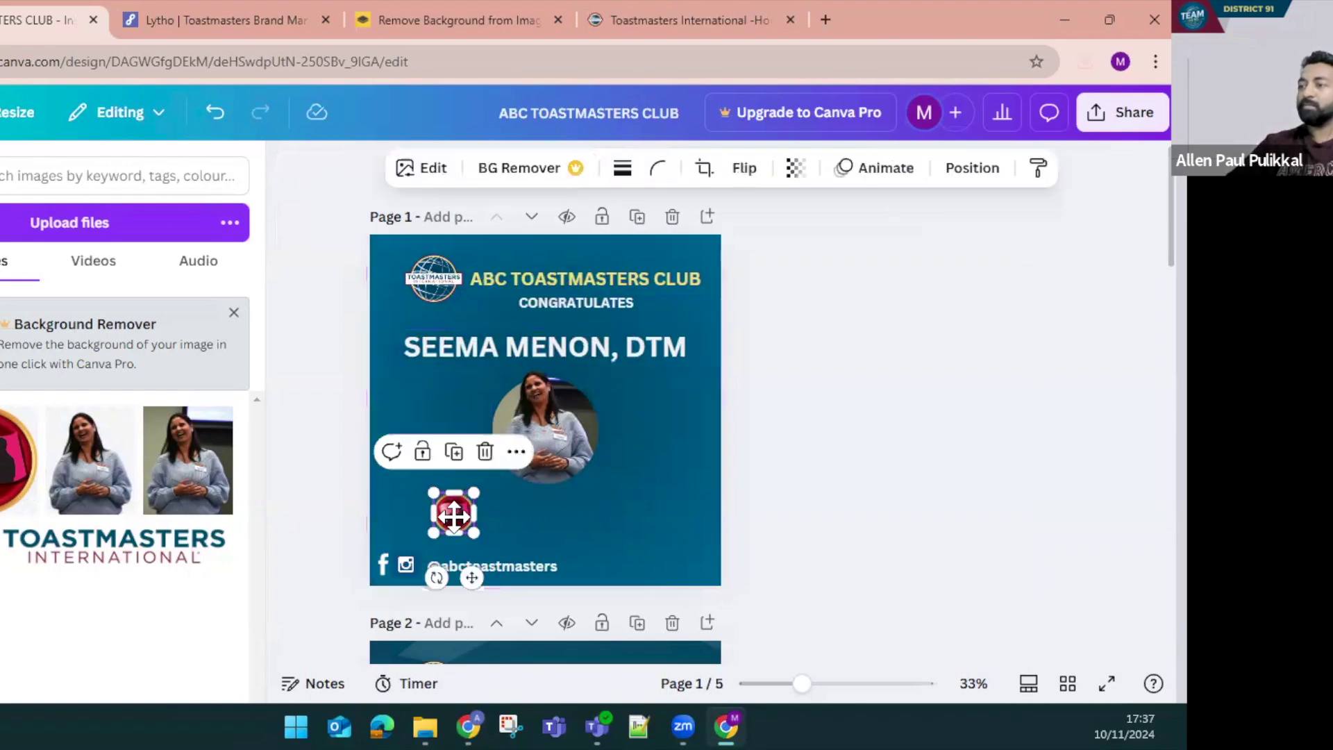
pyautogui.click(547, 355)
pyautogui.moveTo(547, 356); pyautogui.dragTo(554, 502)
# Turn the copied text into a two-line LEVEL 1 / EFFECTIVE COACHING caption at size 24
pyautogui.doubleClick(554, 501)
pyautogui.write('LEVEL 1')
pyautogui.press('Return')
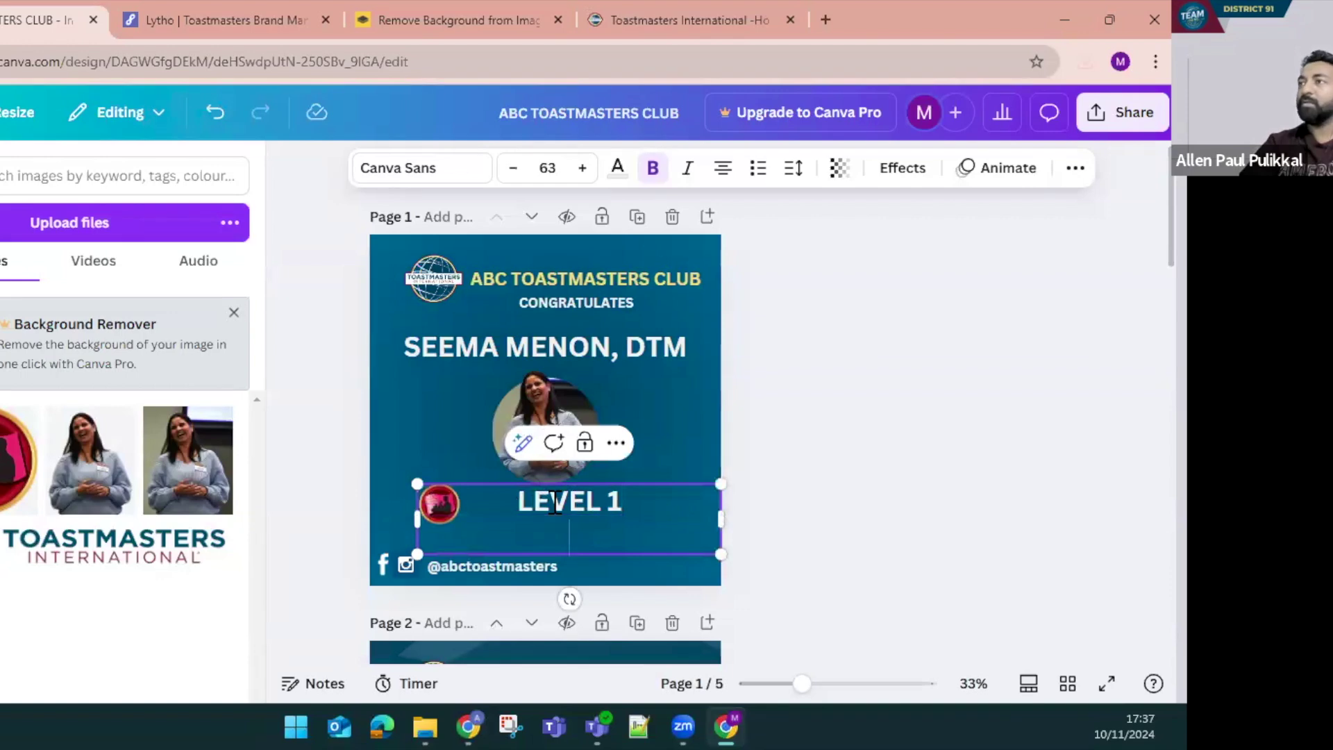
pyautogui.write('EFFECTIVE COACHING')
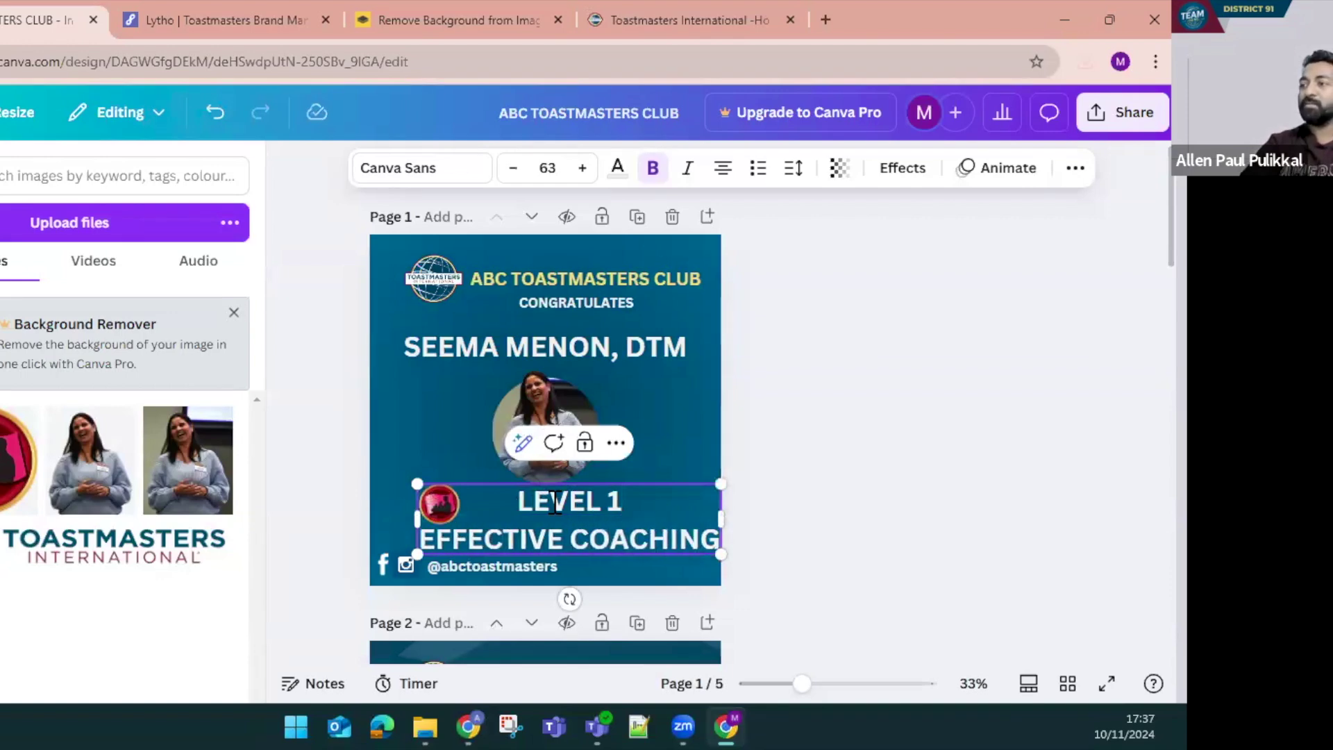
pyautogui.hotkey('ctrl', 'a')
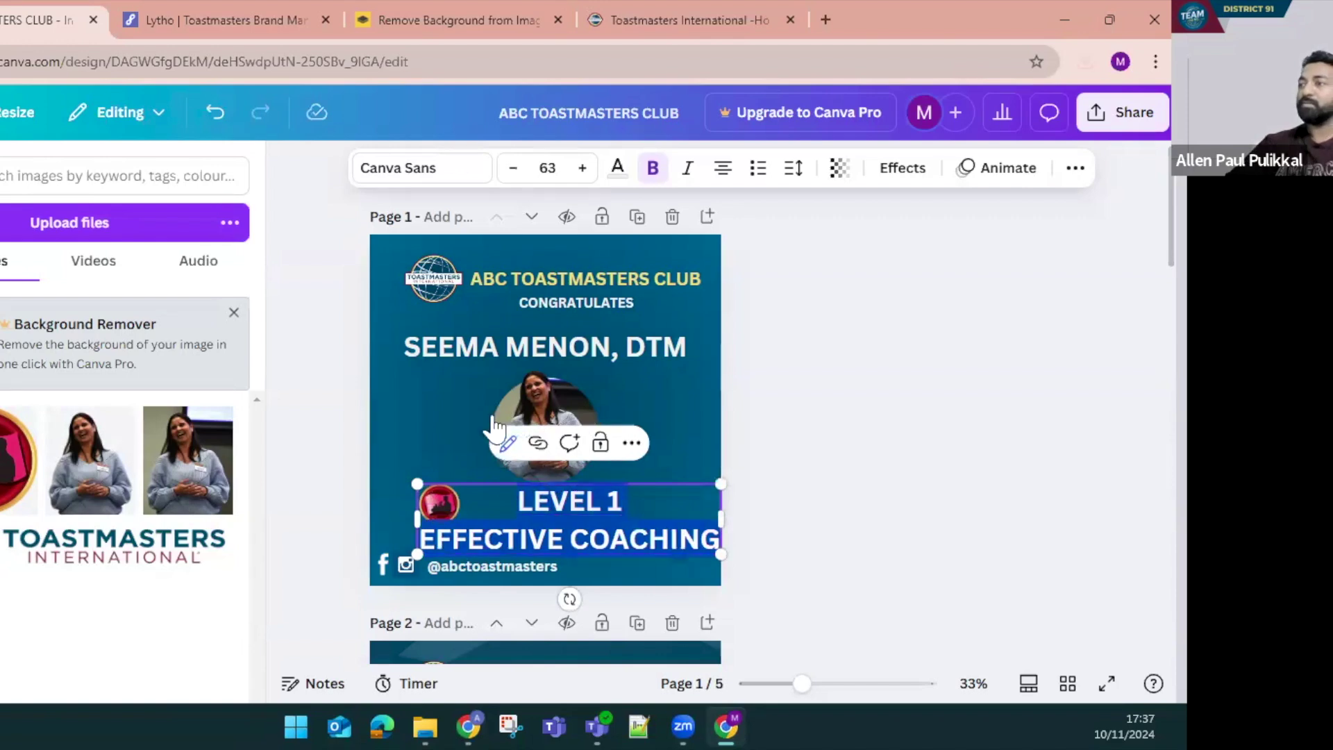
pyautogui.click(513, 169)
pyautogui.click(514, 169)
pyautogui.click(513, 168)
pyautogui.click(514, 169)
pyautogui.click(514, 169)
pyautogui.click(514, 168)
pyautogui.click(514, 169)
pyautogui.click(548, 168)
pyautogui.scroll(3, 529, 364)
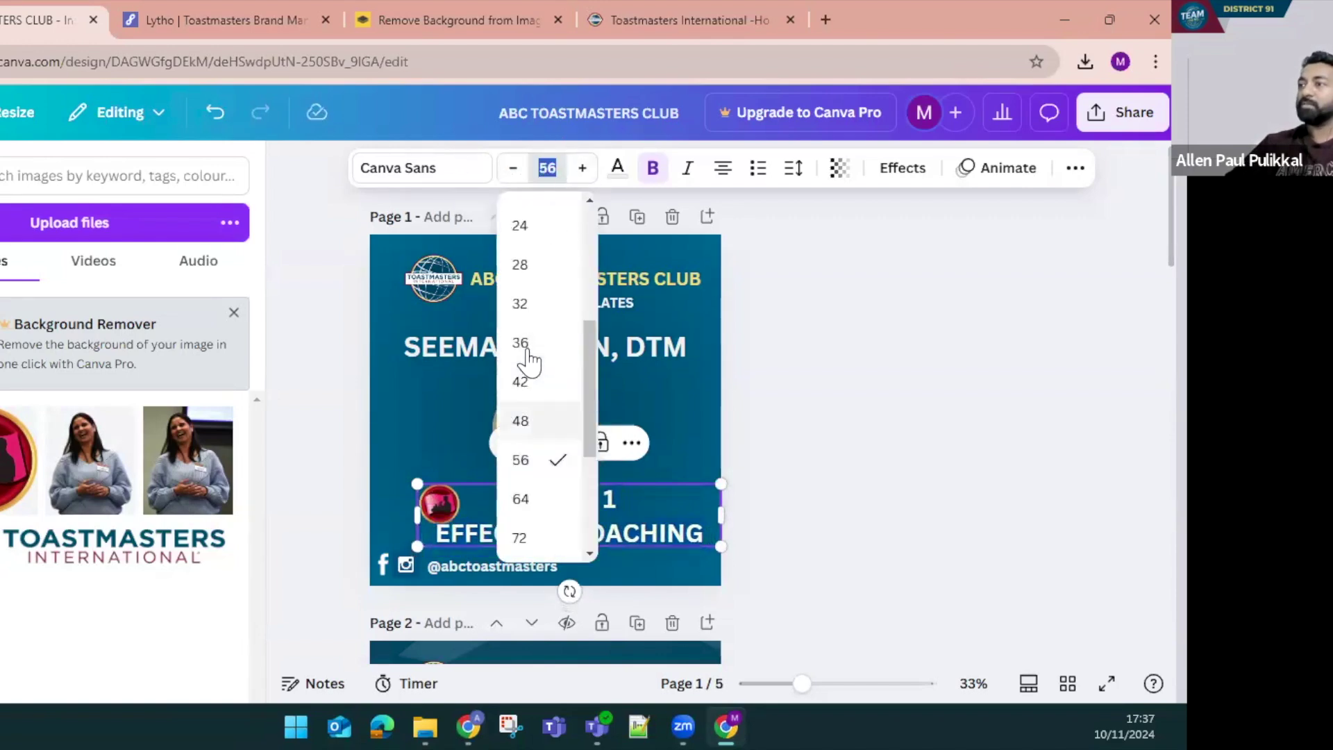
pyautogui.click(533, 338)
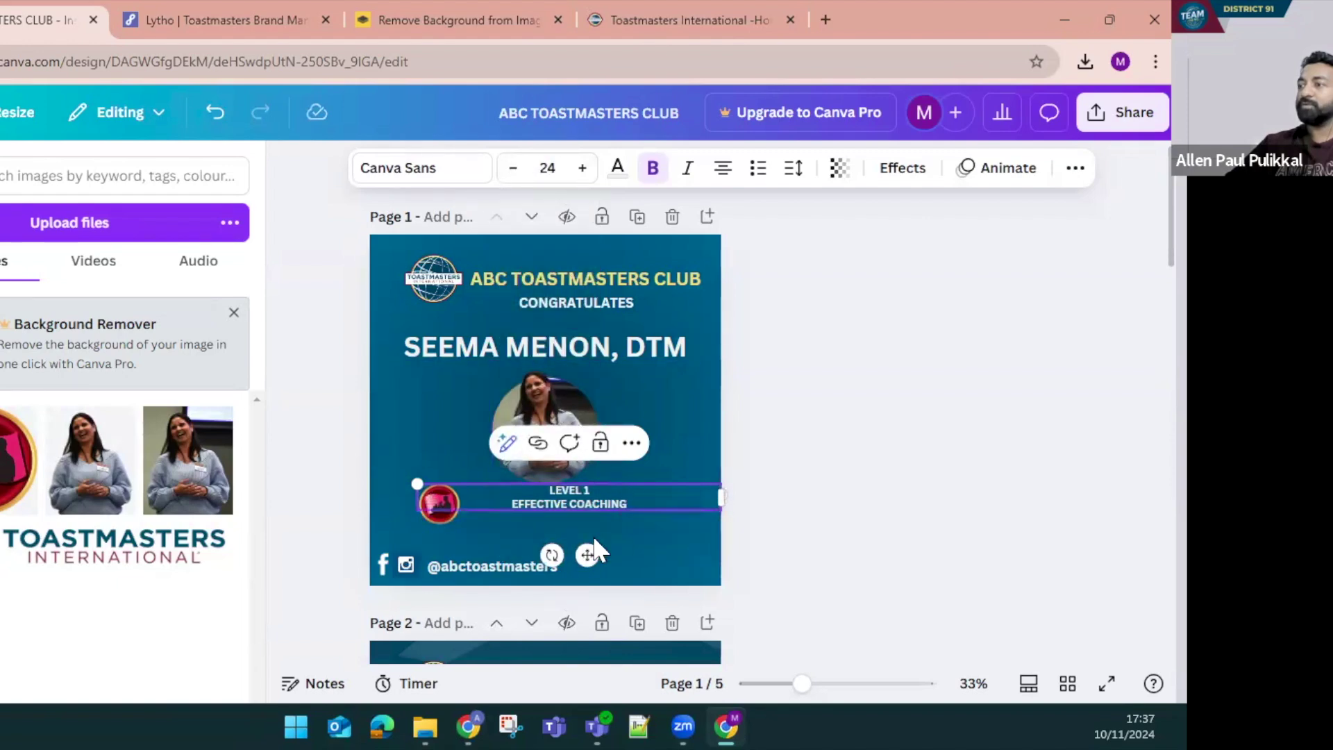
# Position the caption and badge side by side below the photo
pyautogui.moveTo(571, 497); pyautogui.dragTo(547, 511)
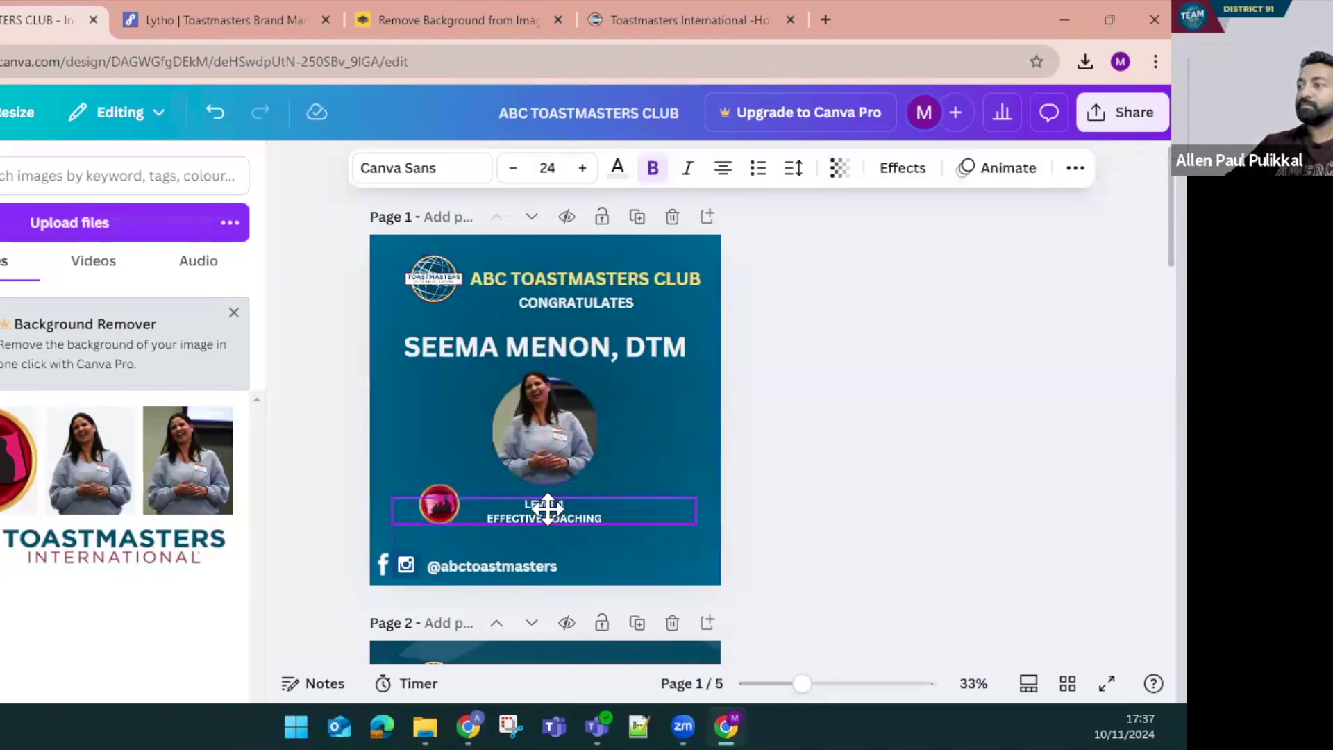
pyautogui.click(440, 504)
pyautogui.moveTo(439, 504); pyautogui.dragTo(454, 502)
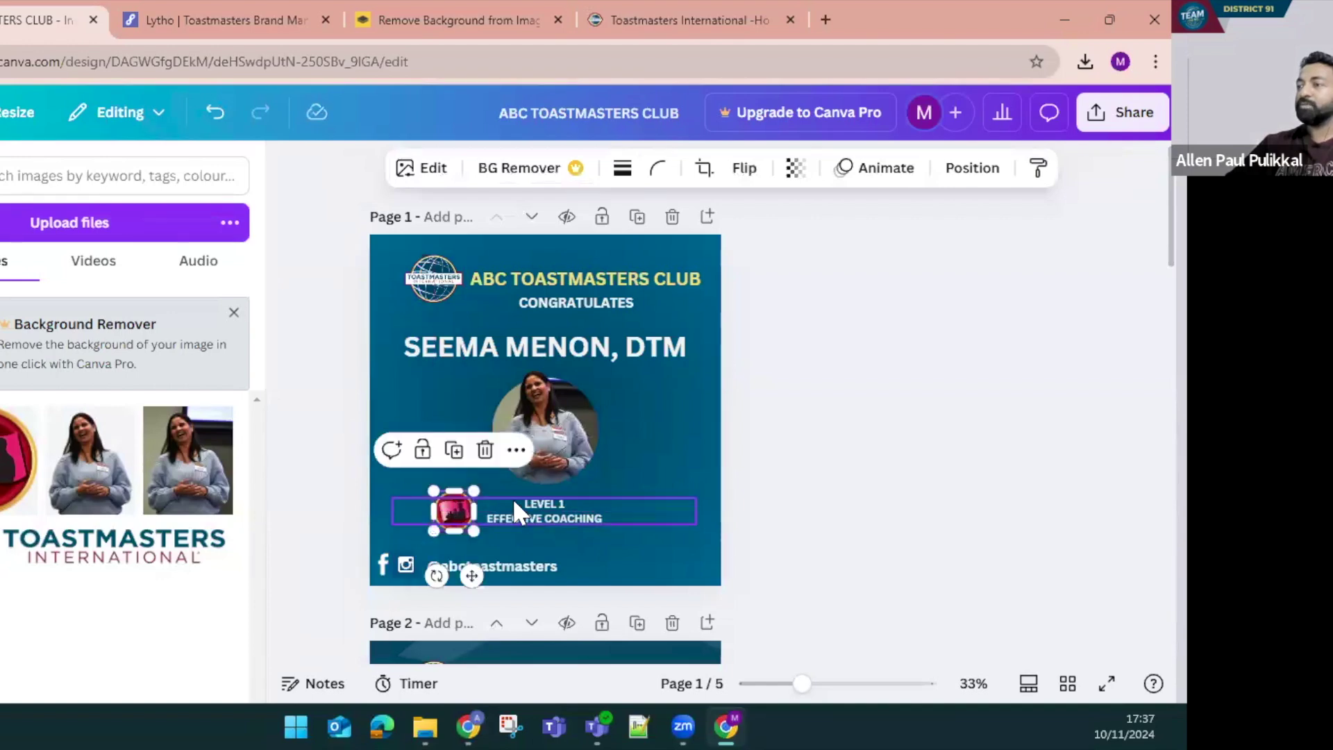
pyautogui.click(411, 502)
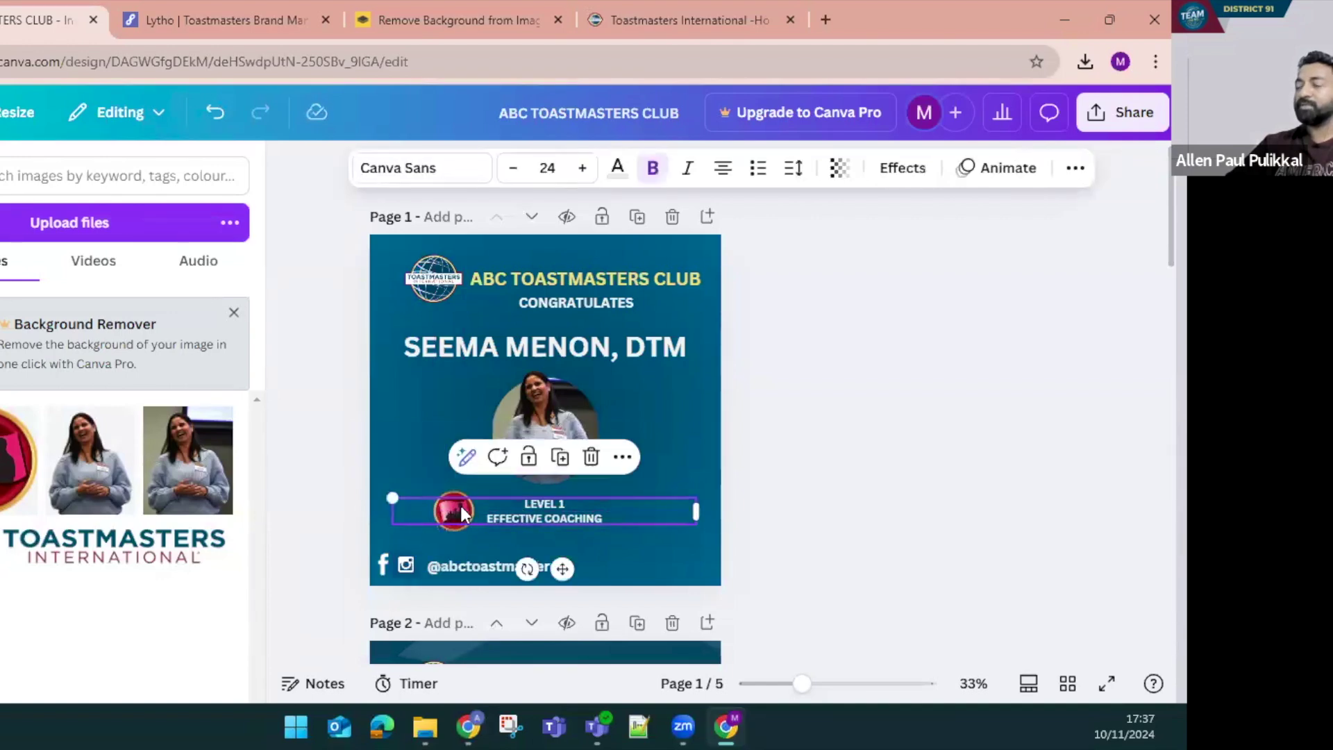
pyautogui.click(410, 478)
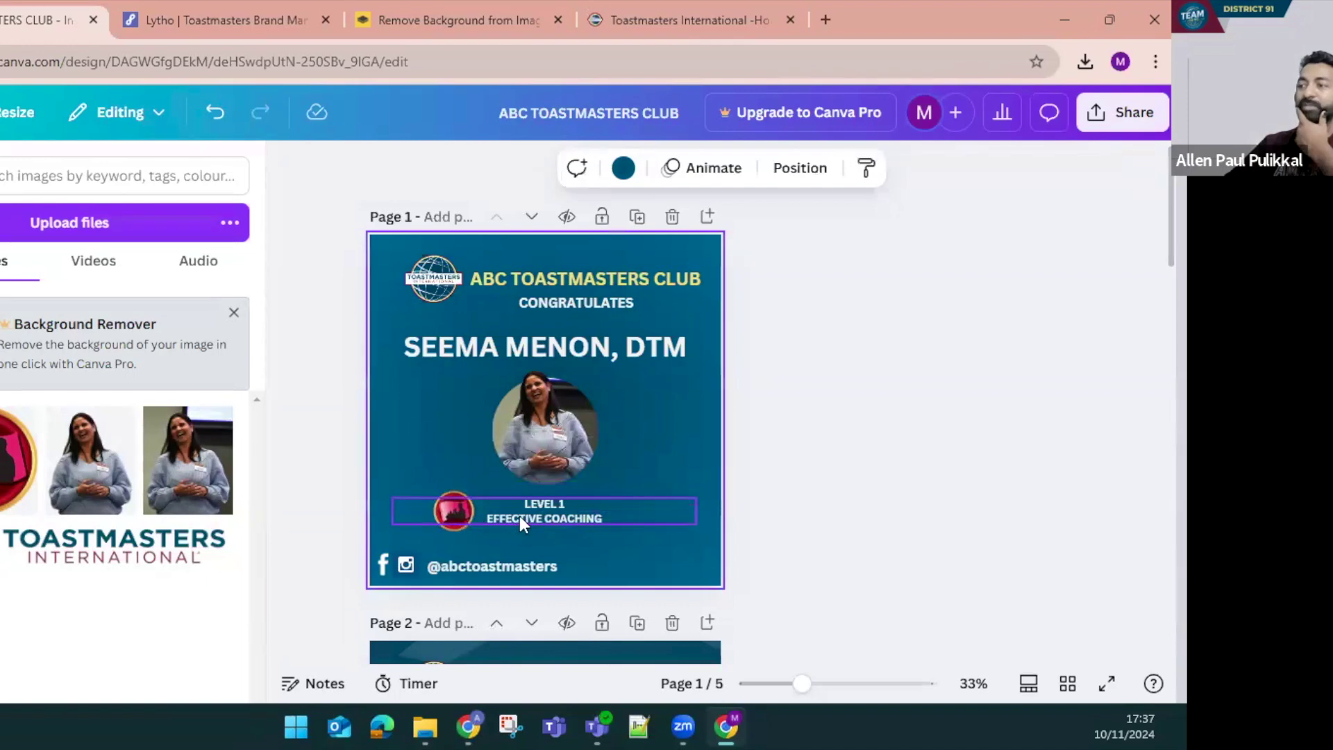
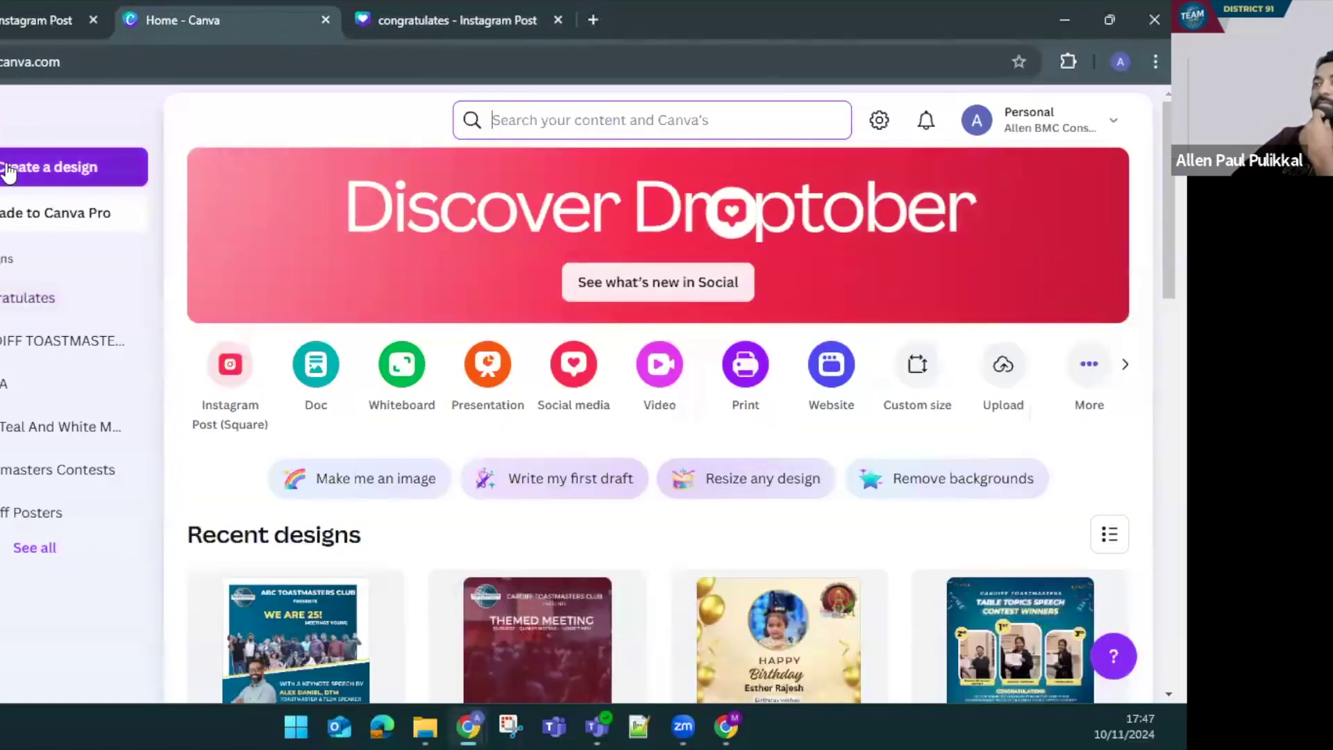
# Start a new square Instagram Post design
pyautogui.click(11, 170)
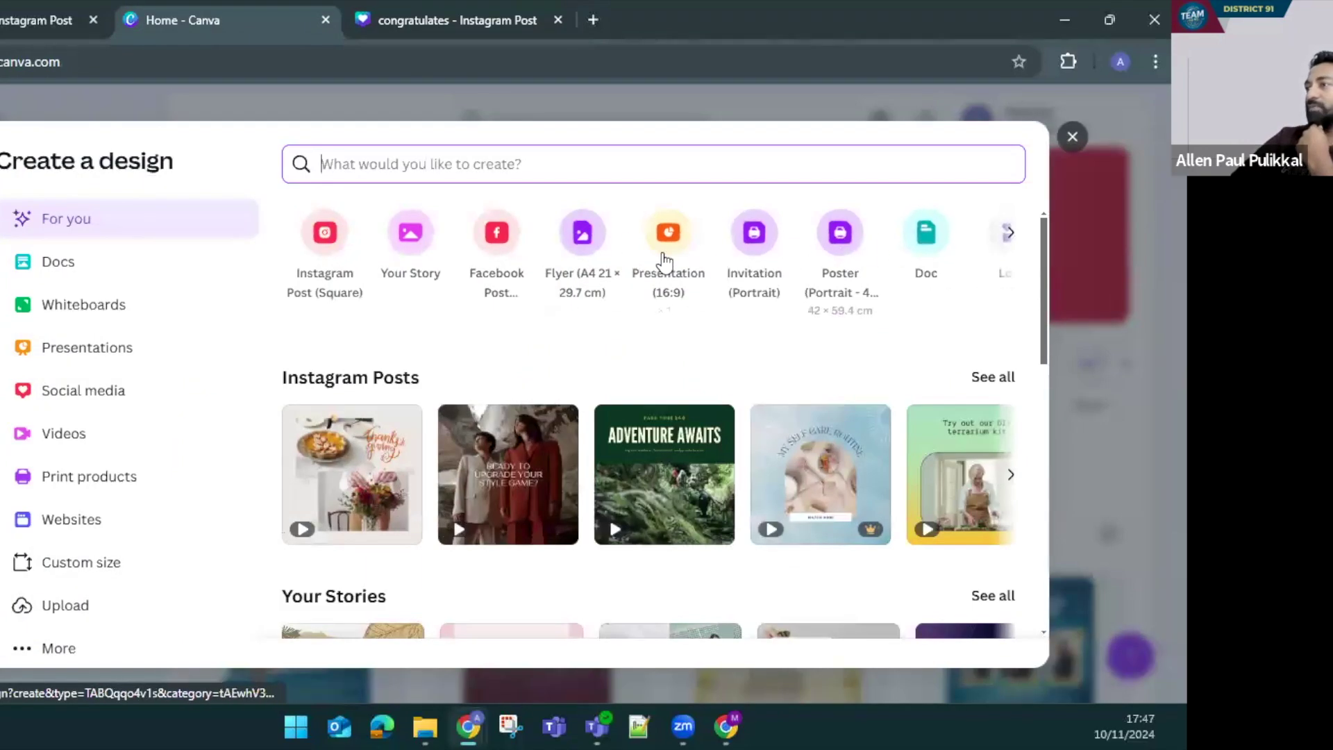
pyautogui.scroll(-4, 631, 490)
pyautogui.scroll(4, 486, 416)
pyautogui.click(325, 232)
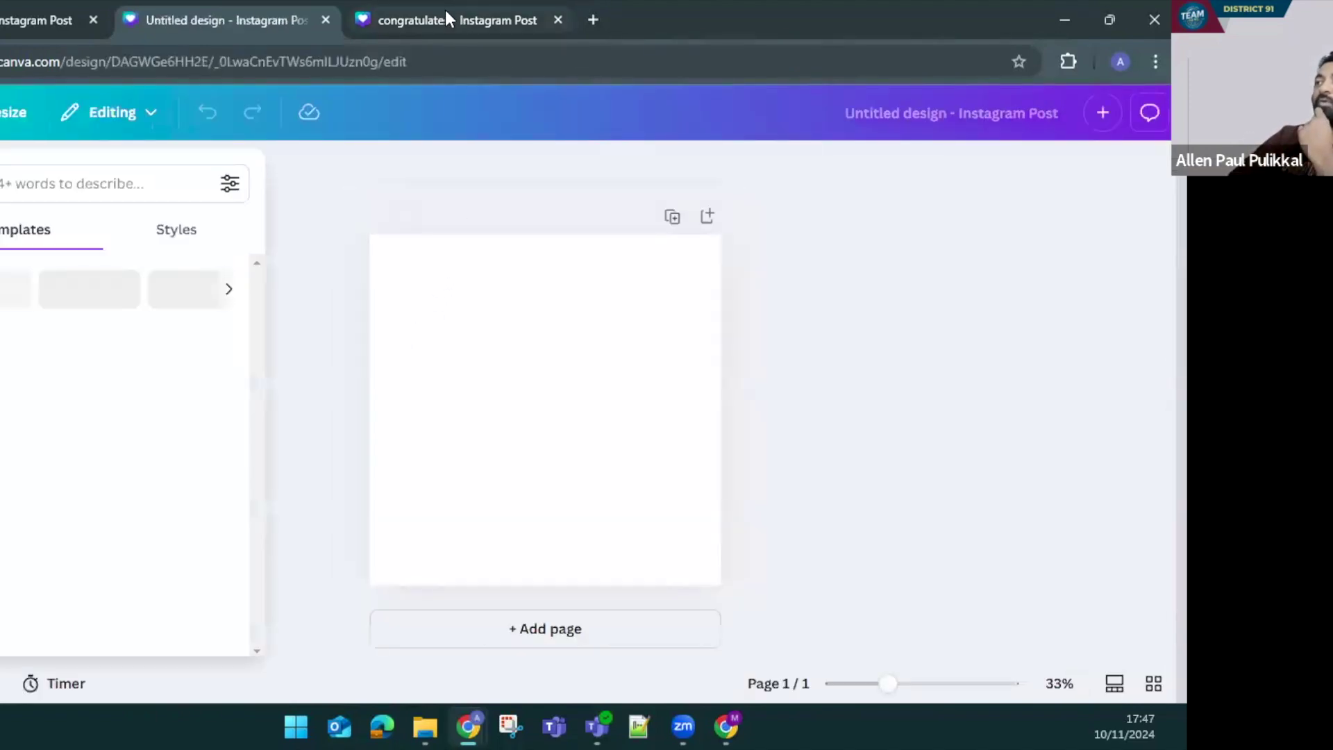
# On the congratulates poster, move the group photo aside and copy the teal background shape
pyautogui.click(446, 19)
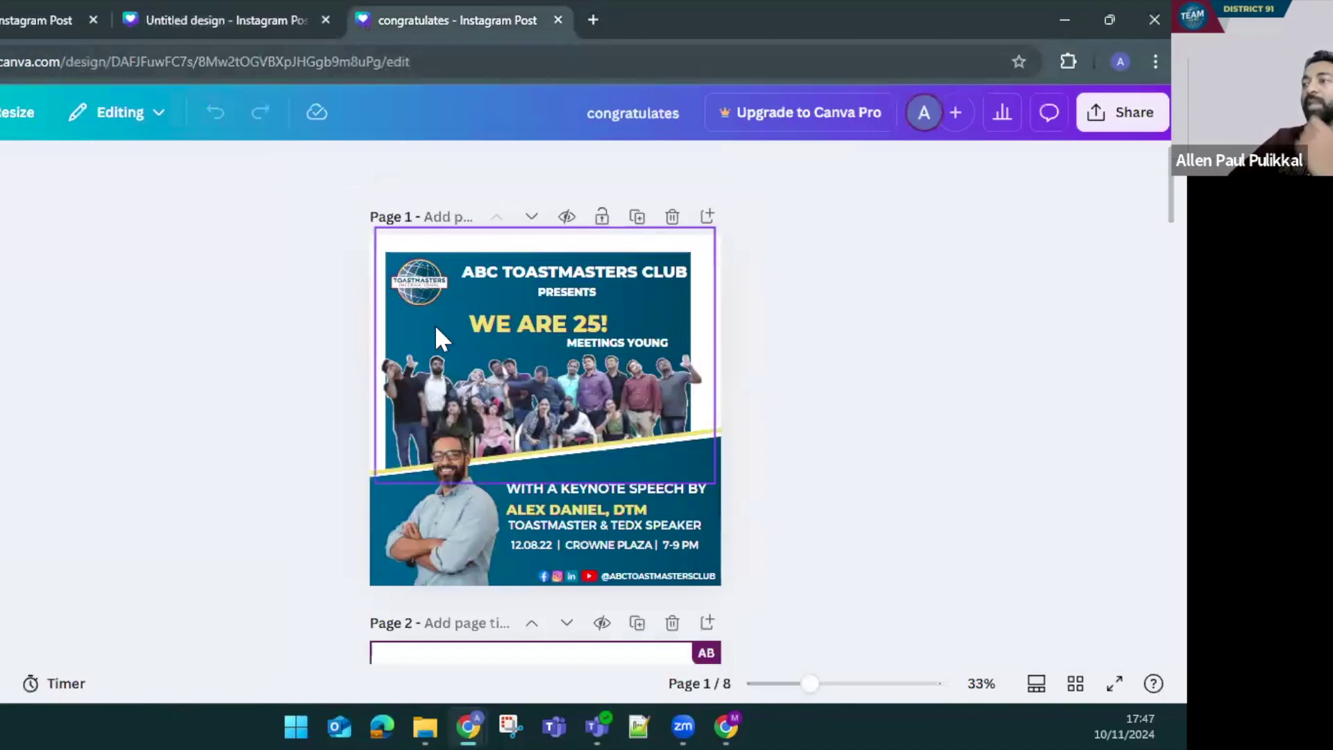
pyautogui.scroll(-8, 469, 417)
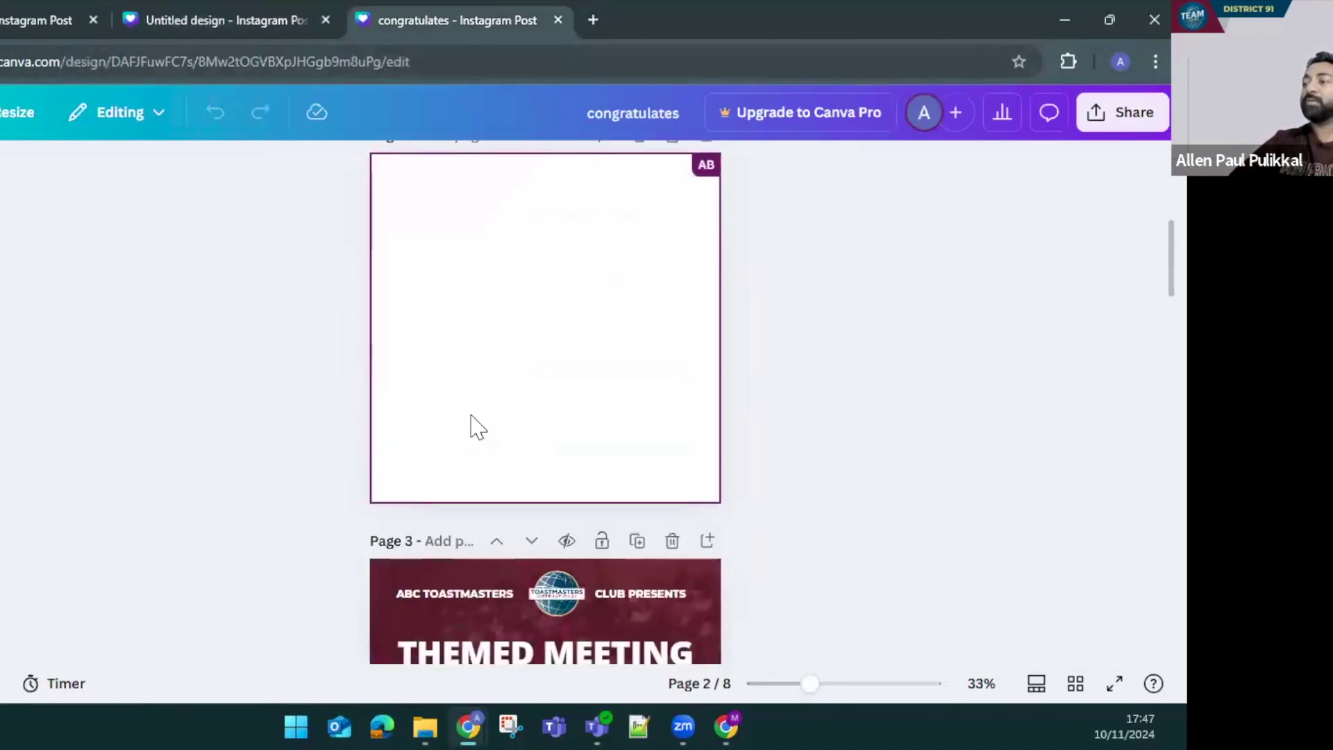
pyautogui.scroll(8, 469, 413)
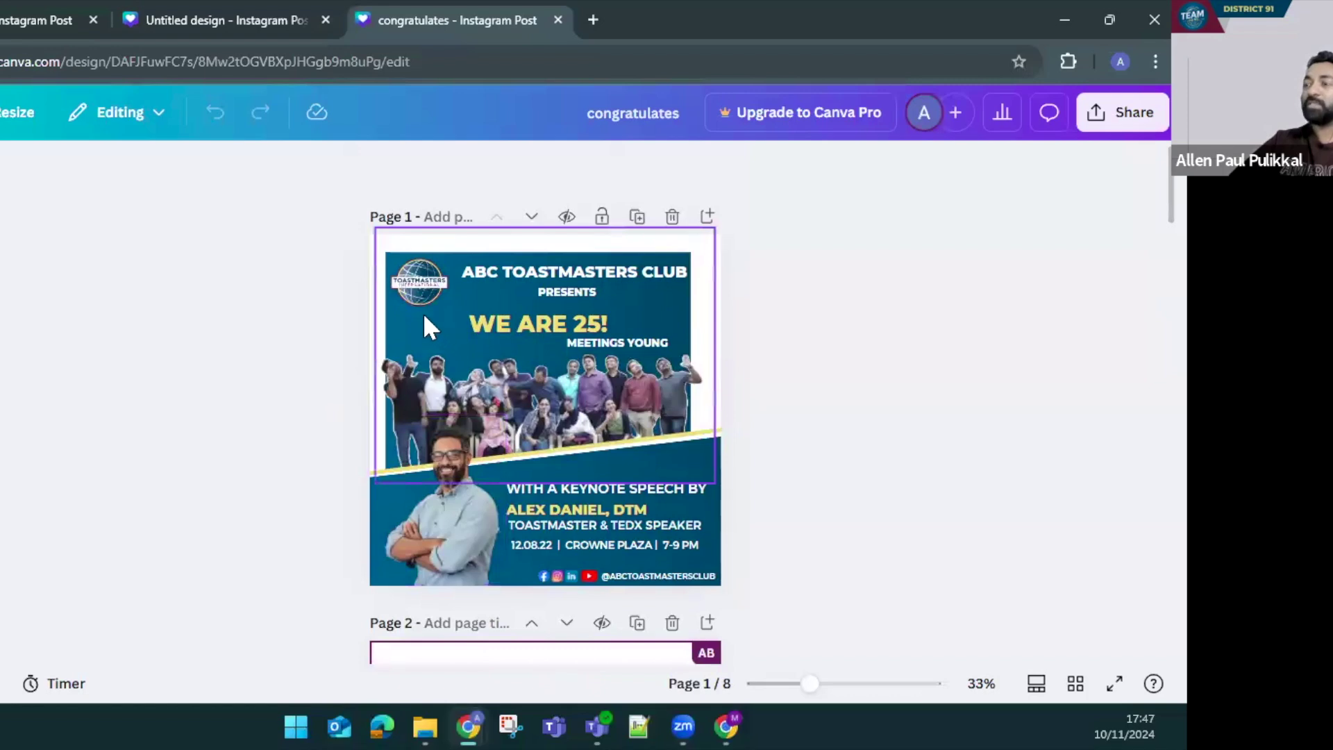
pyautogui.moveTo(425, 326); pyautogui.dragTo(586, 338)
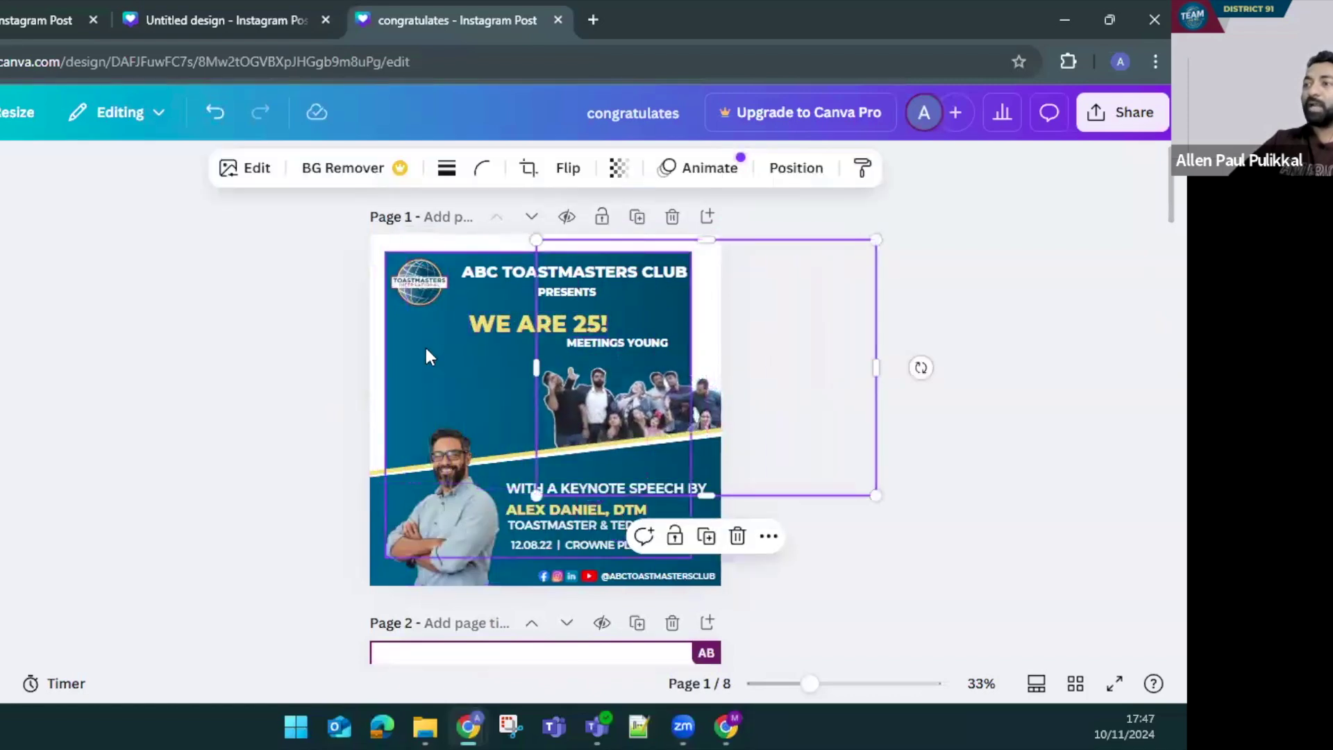
pyautogui.click(426, 356)
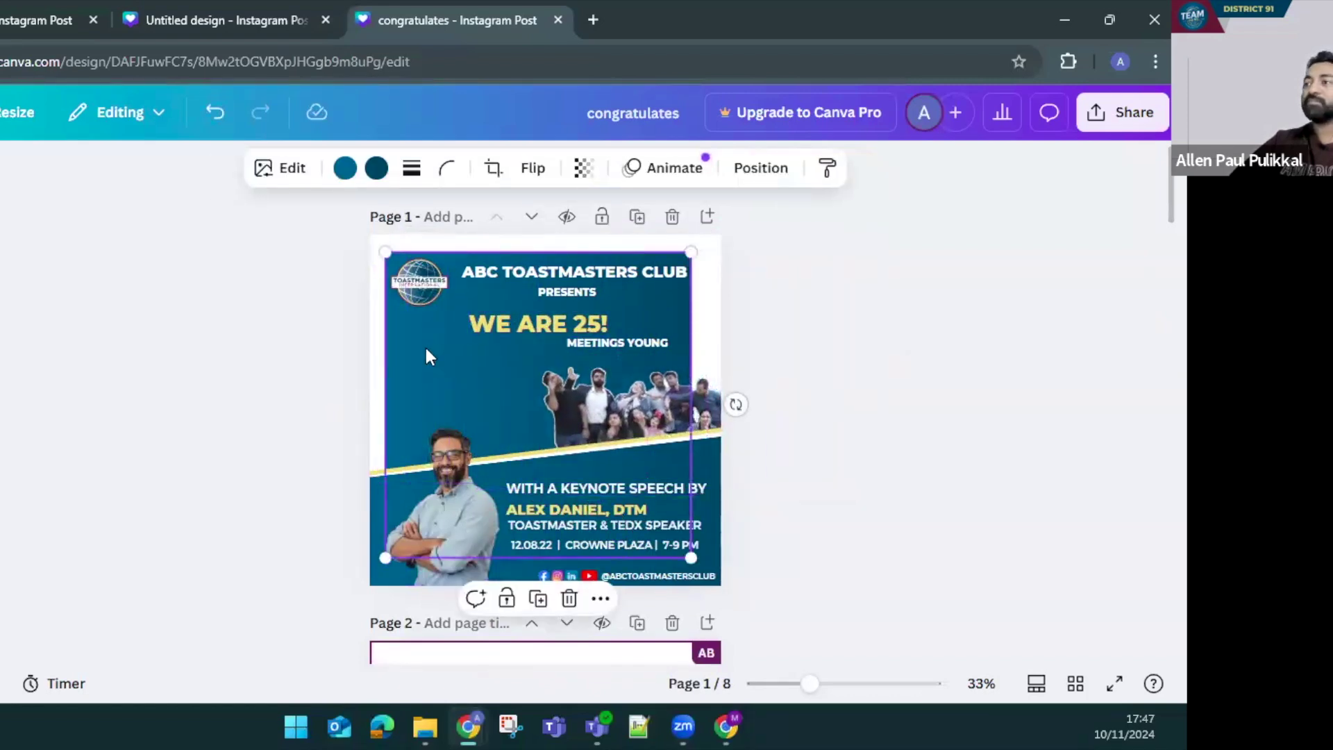
pyautogui.hotkey('ctrl', 'z')
# Paste the teal background onto the blank Untitled Instagram Post, then return to congratulates
pyautogui.click(216, 19)
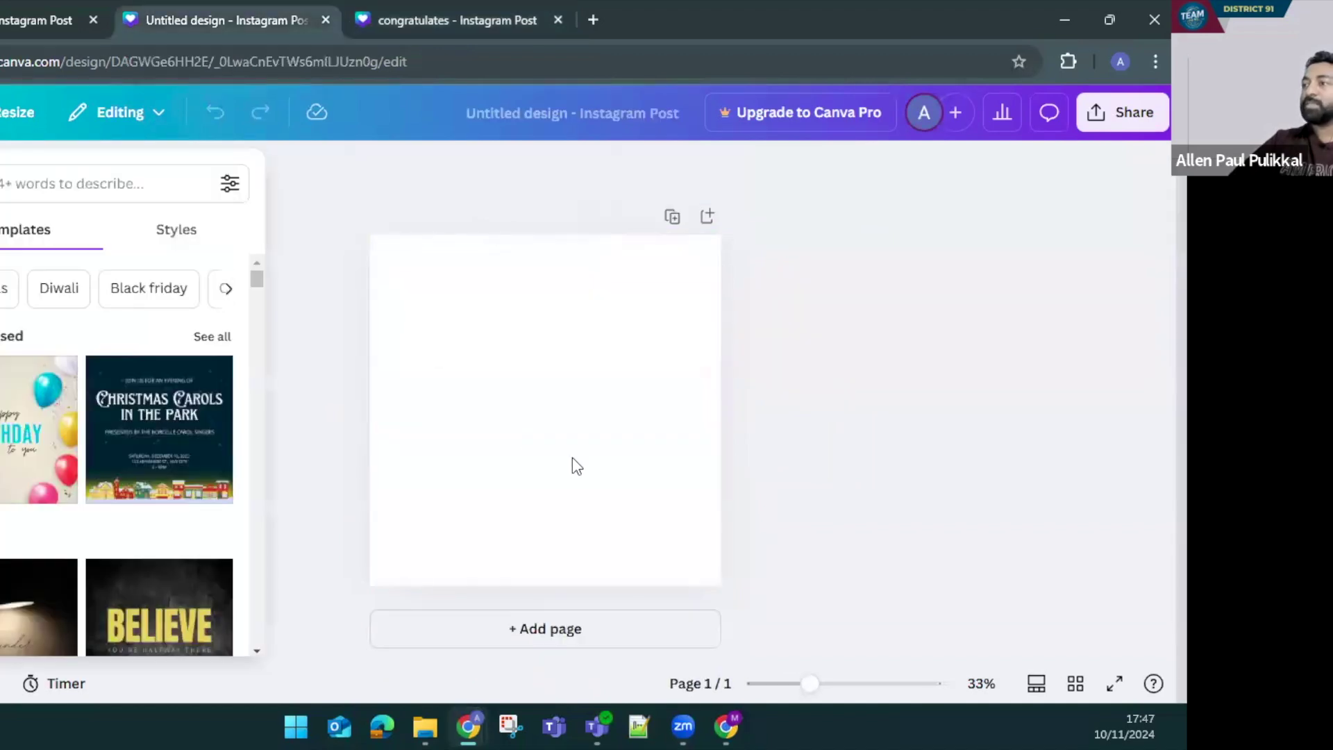
pyautogui.rightClick(497, 411)
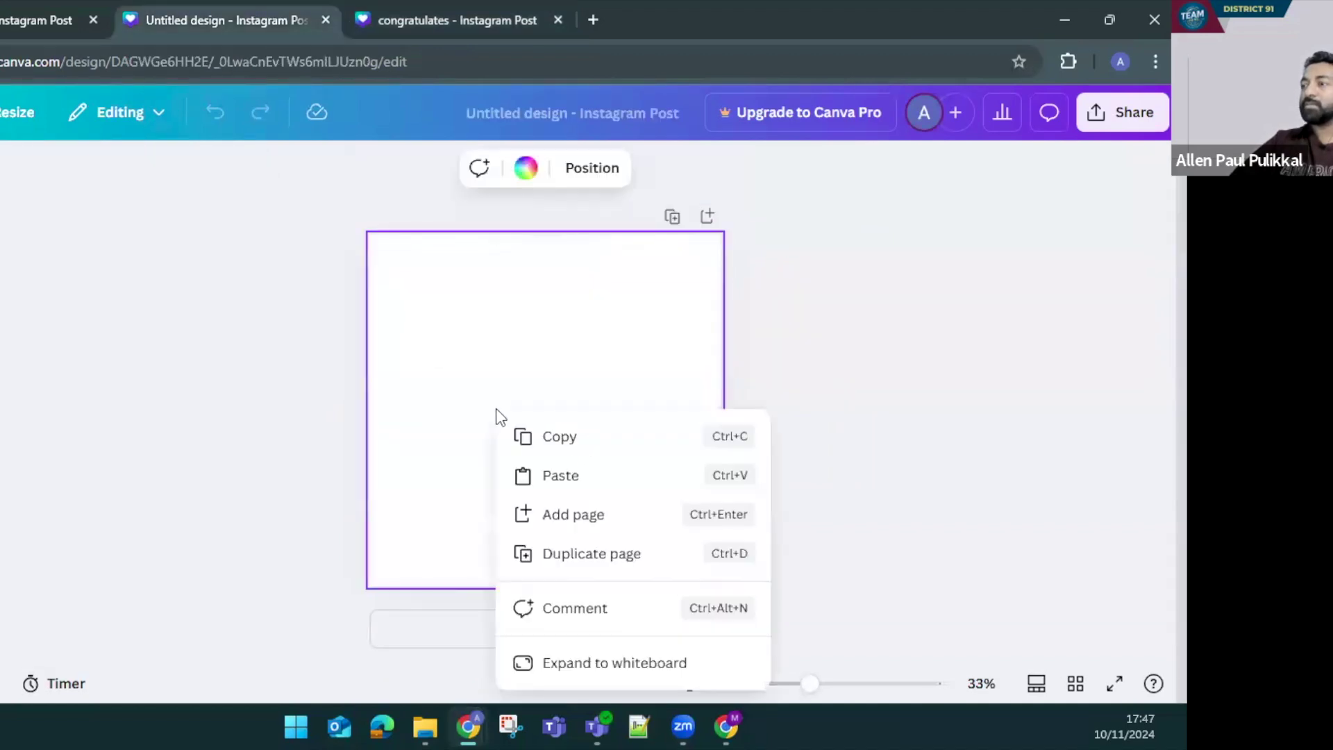
pyautogui.click(547, 471)
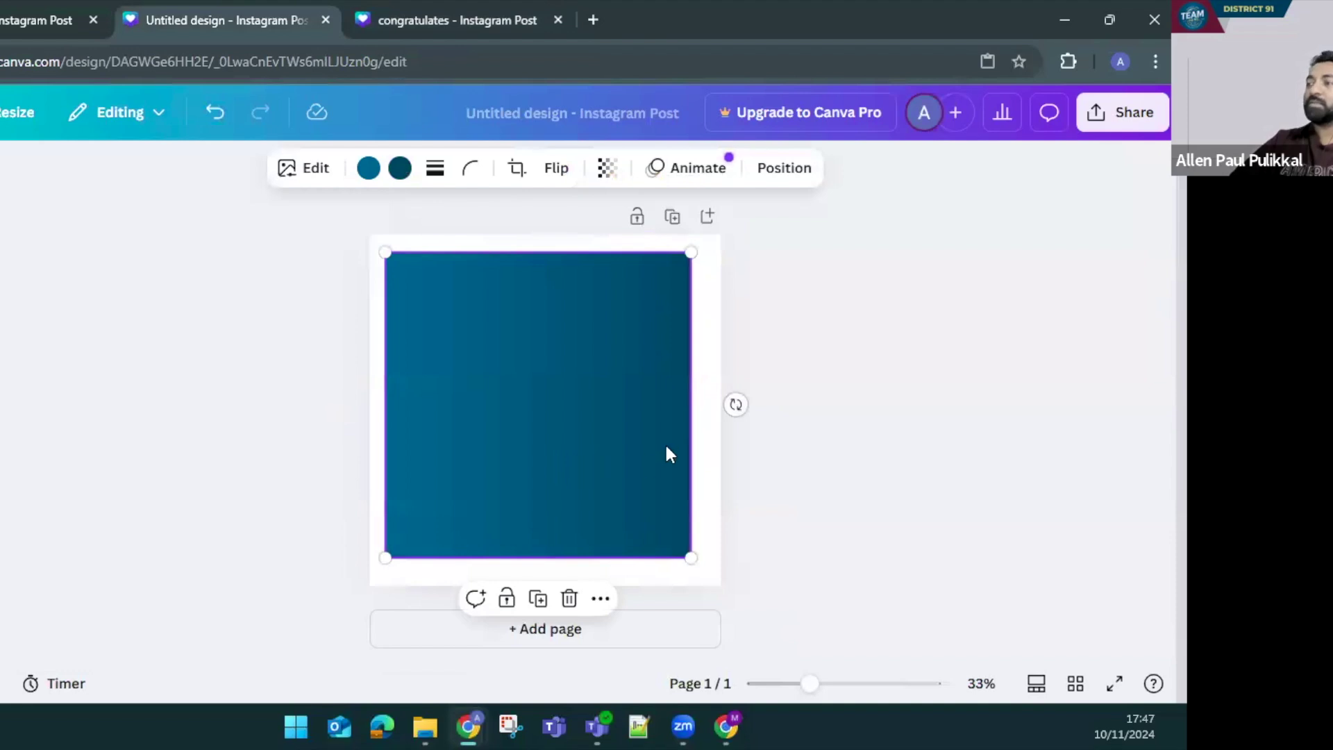
pyautogui.click(840, 478)
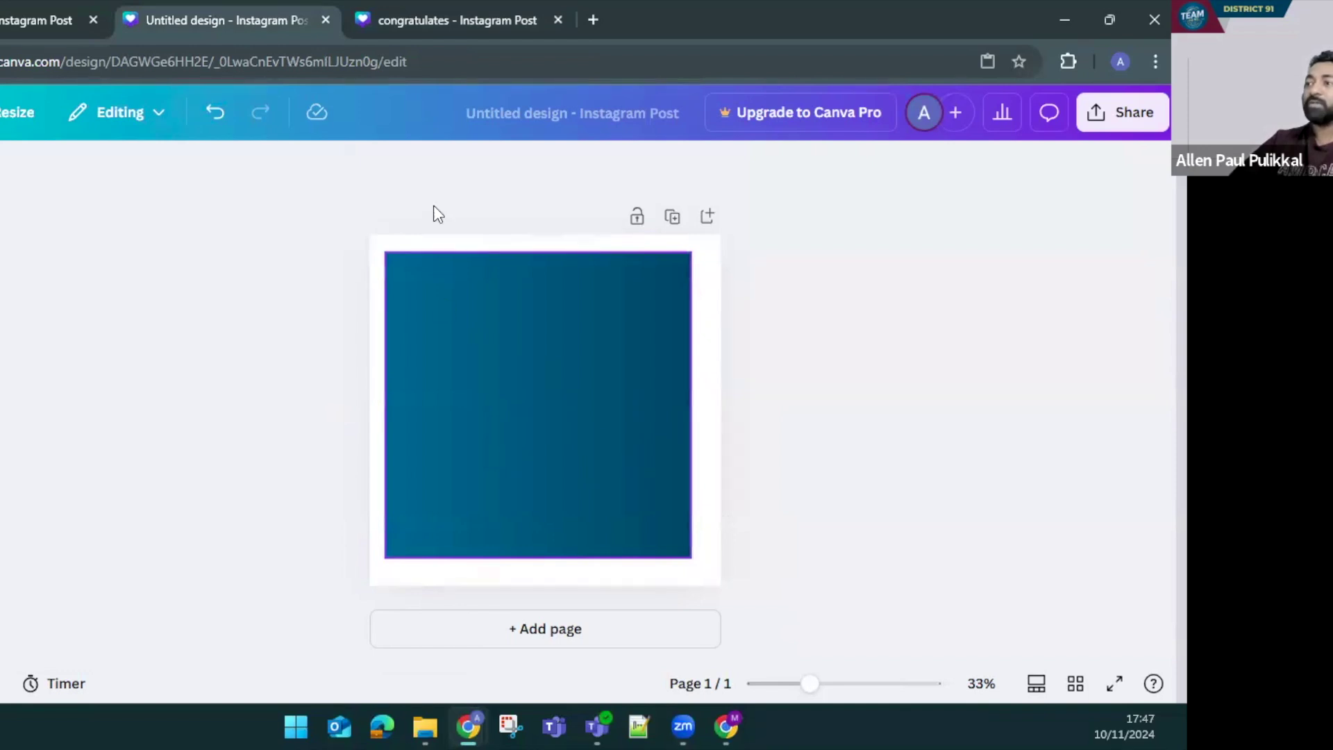
pyautogui.click(440, 17)
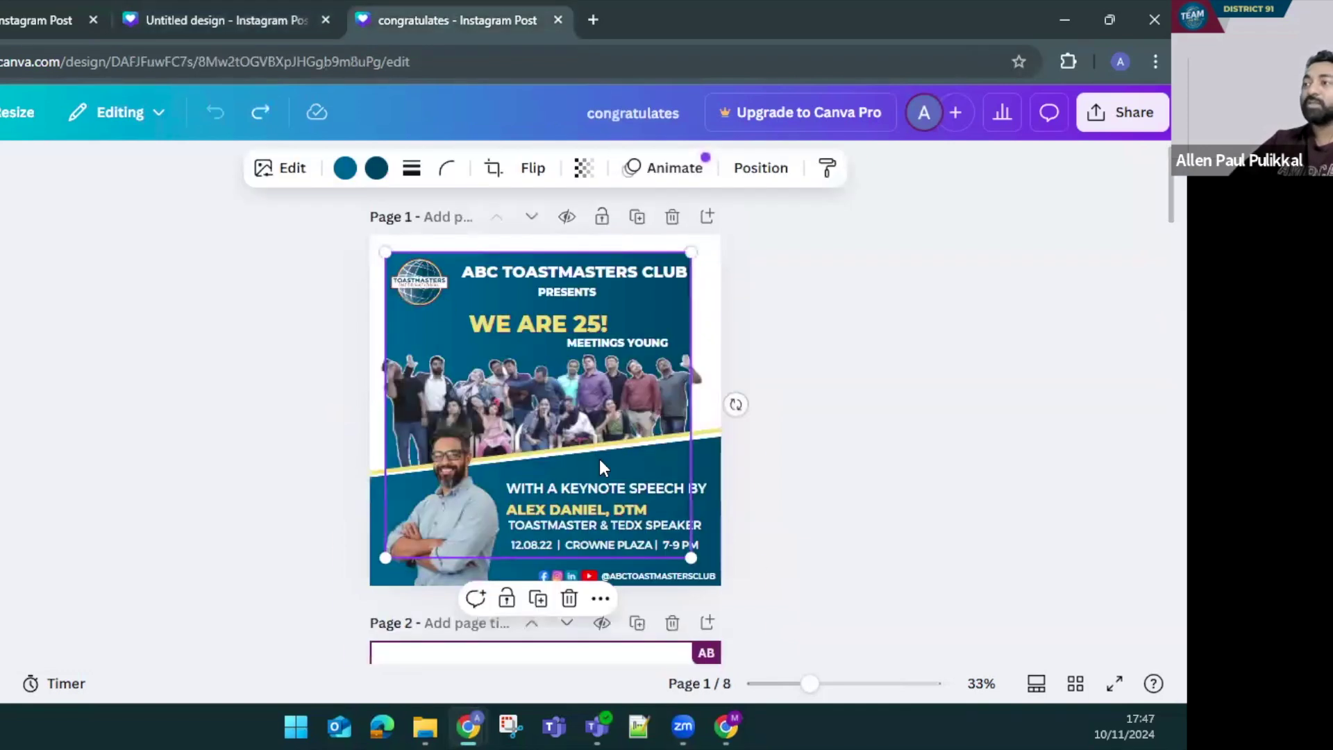
# Shift the group photo to reach the teal background, undo it, and clear the untitled design's selection
pyautogui.click(335, 422)
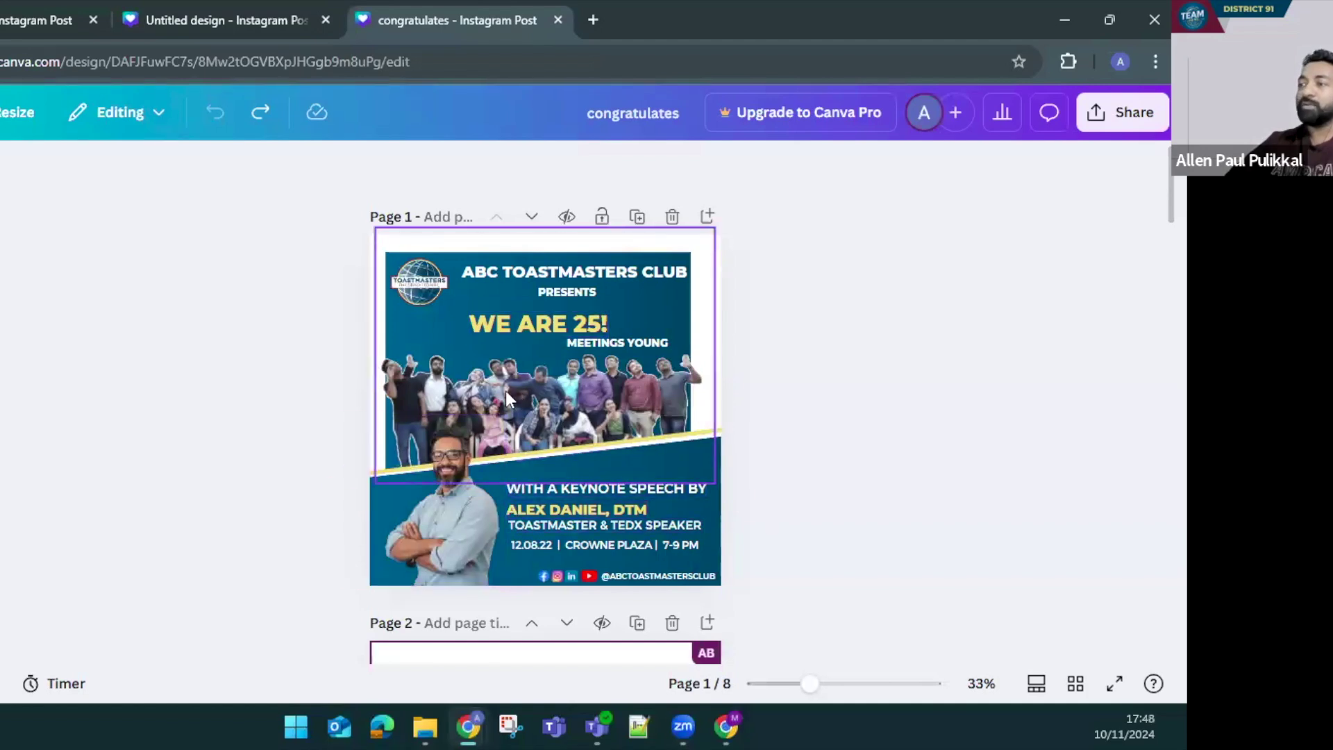
pyautogui.moveTo(472, 394); pyautogui.dragTo(620, 370)
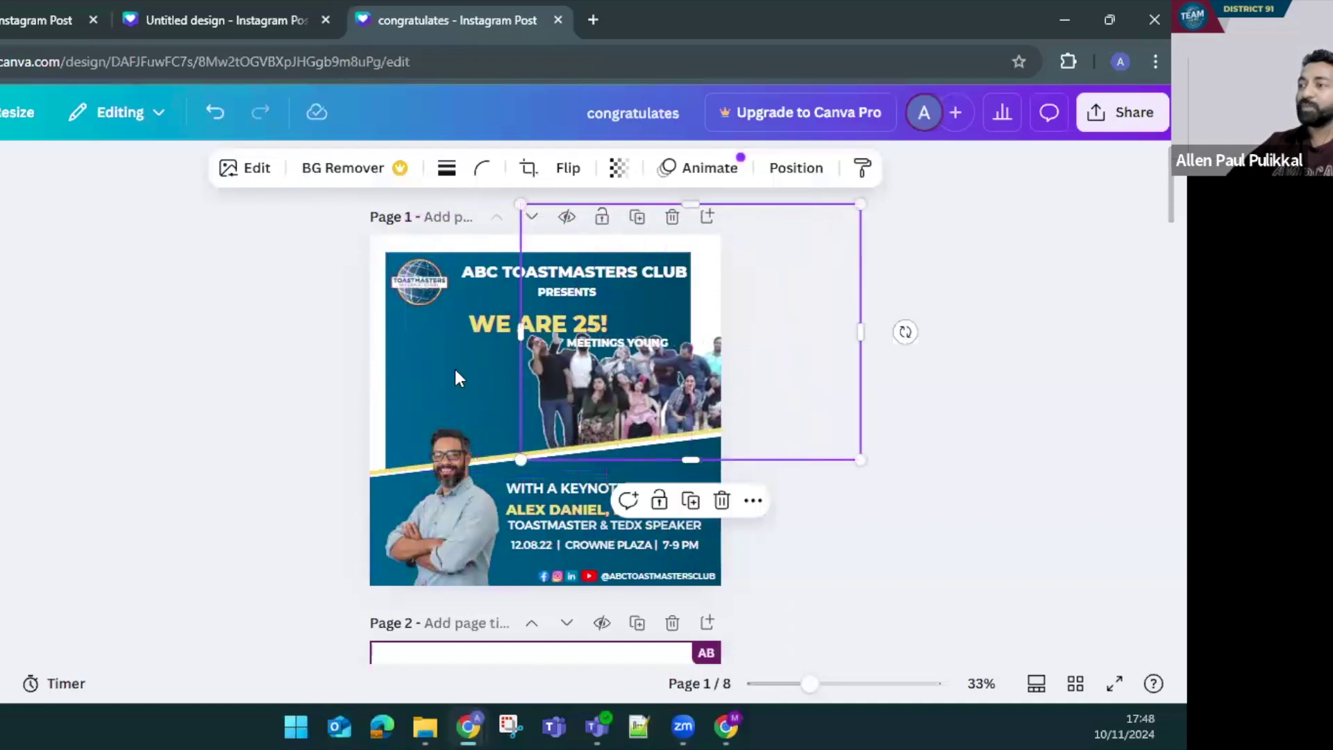
pyautogui.click(444, 376)
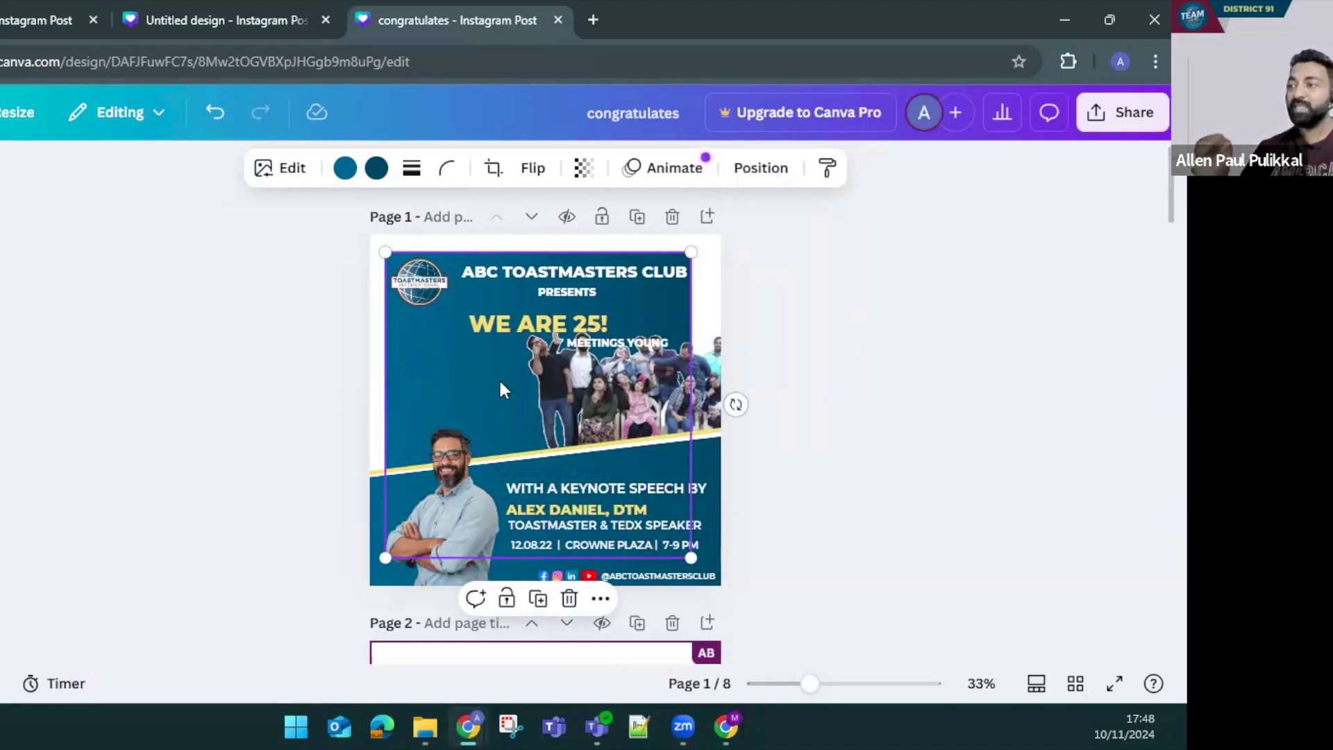
pyautogui.hotkey('ctrl', 'z')
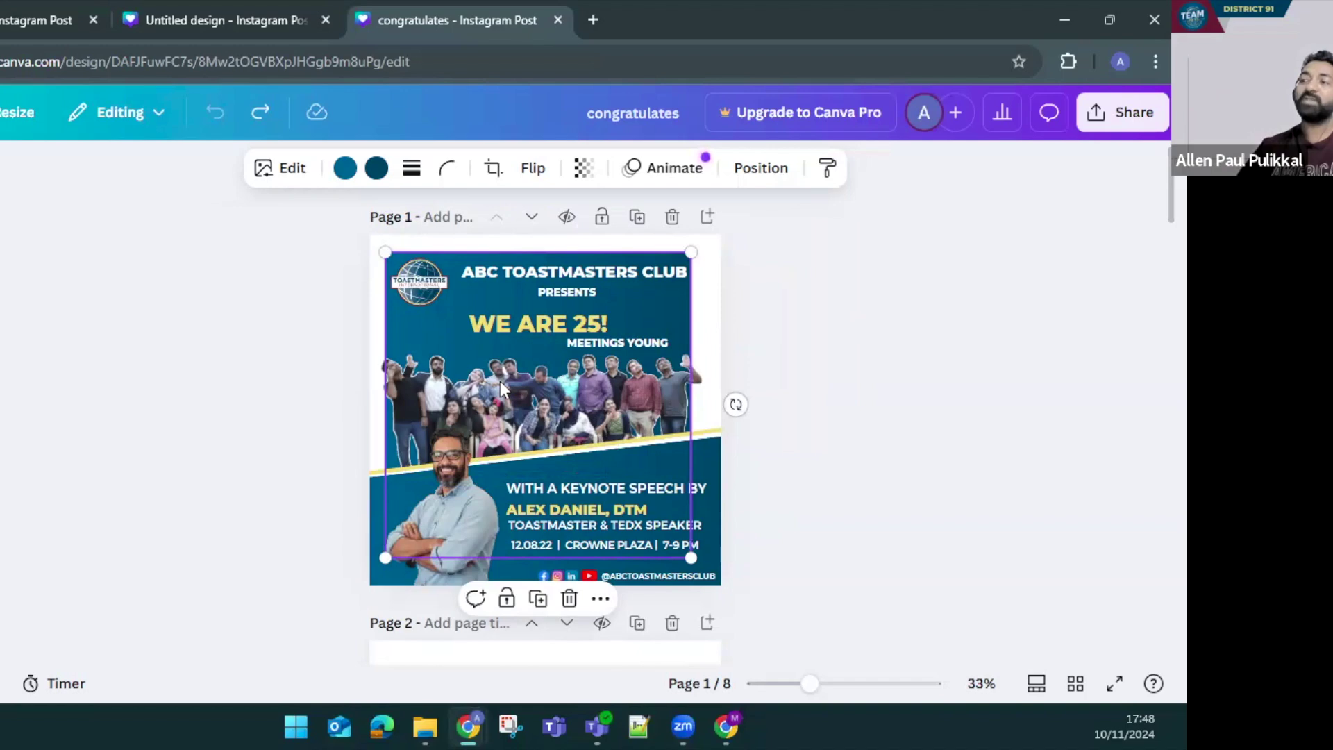
pyautogui.click(206, 7)
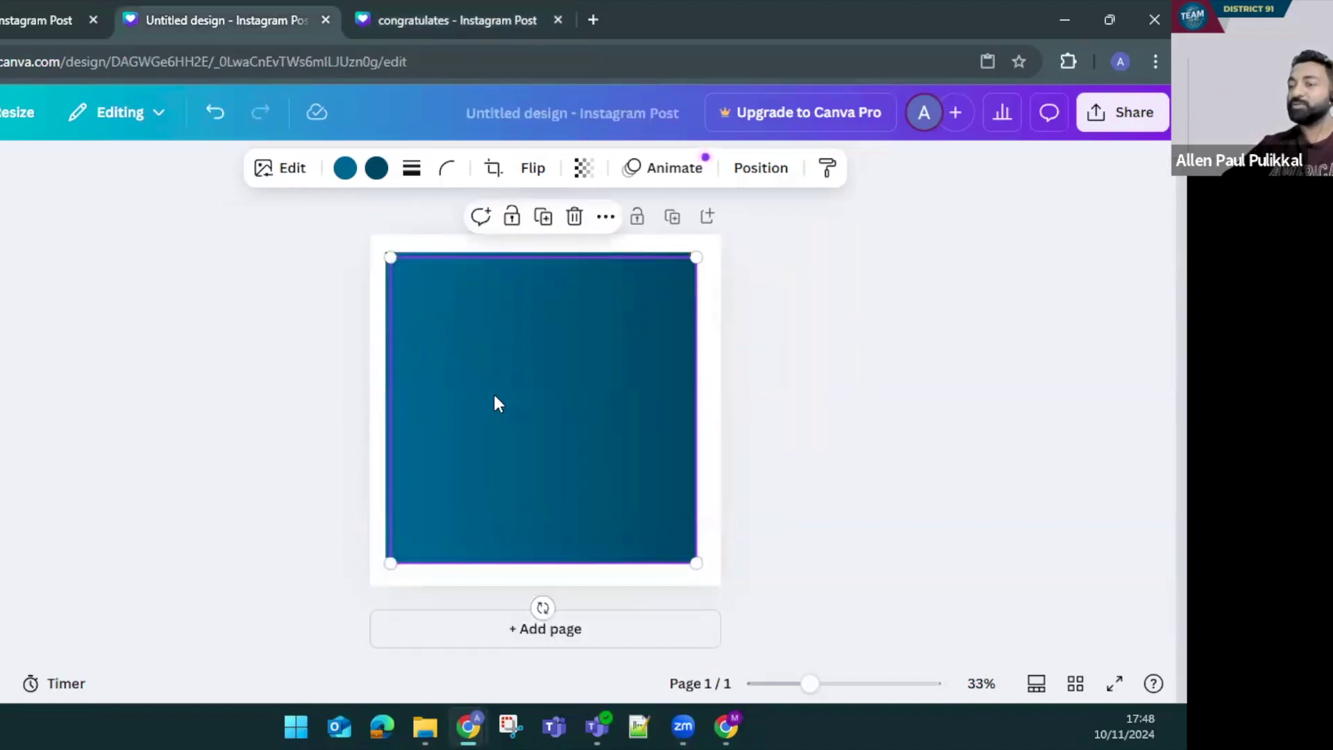
pyautogui.press('Escape')
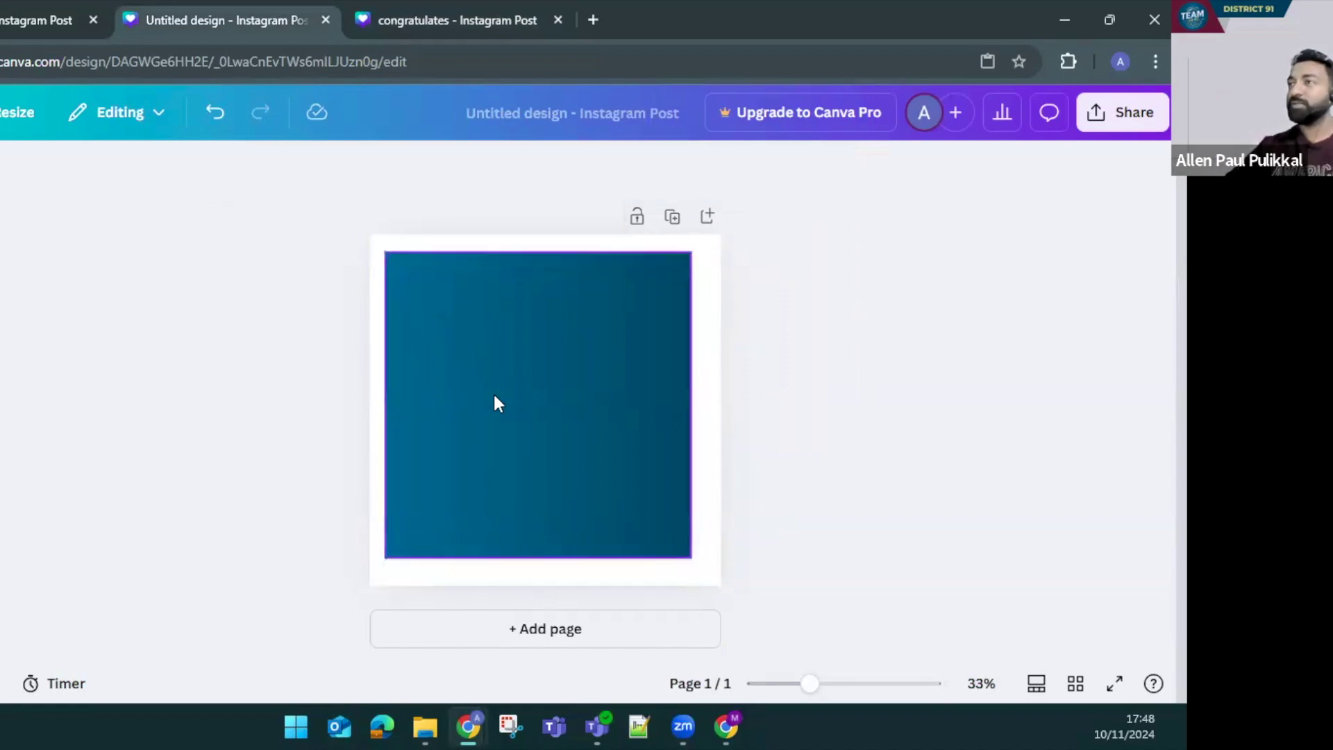
pyautogui.click(486, 8)
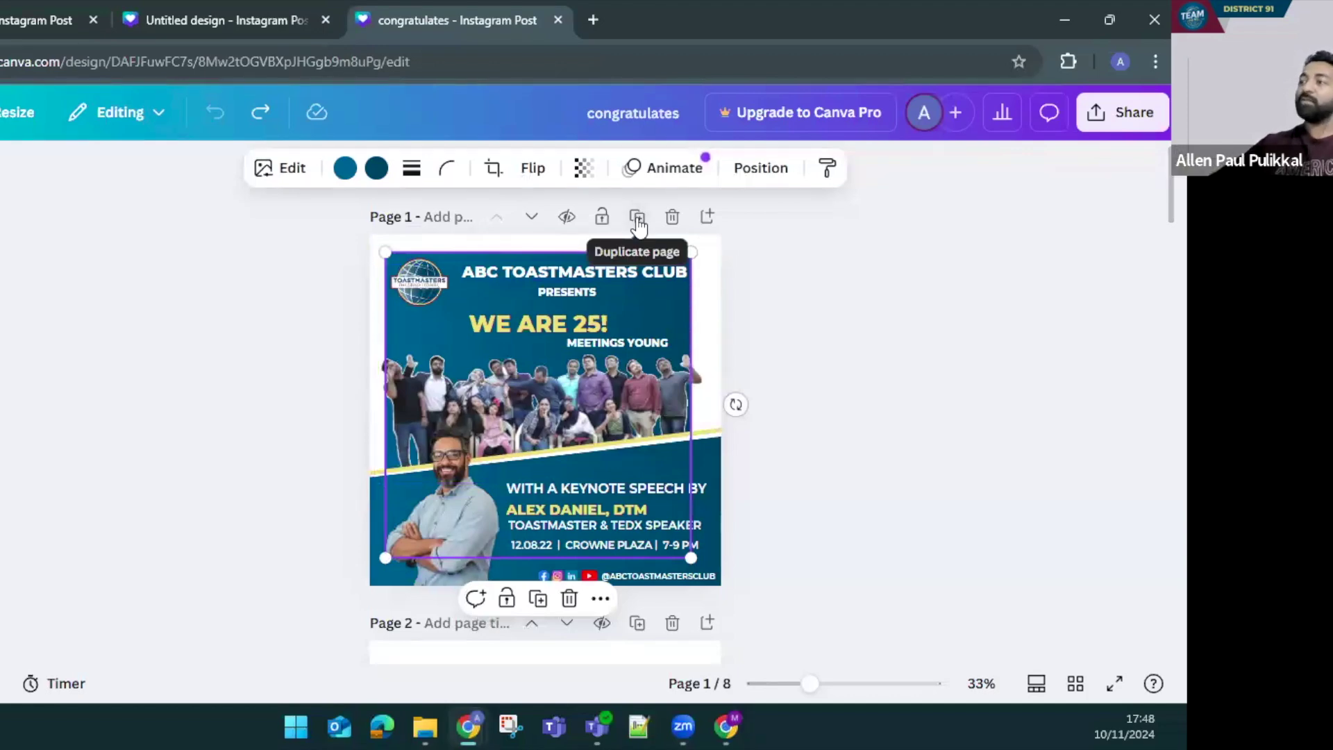
# Duplicate Page 1 of the congratulates poster and undo the stray photo moves
pyautogui.scroll(-3, 844, 375)
pyautogui.scroll(3, 789, 360)
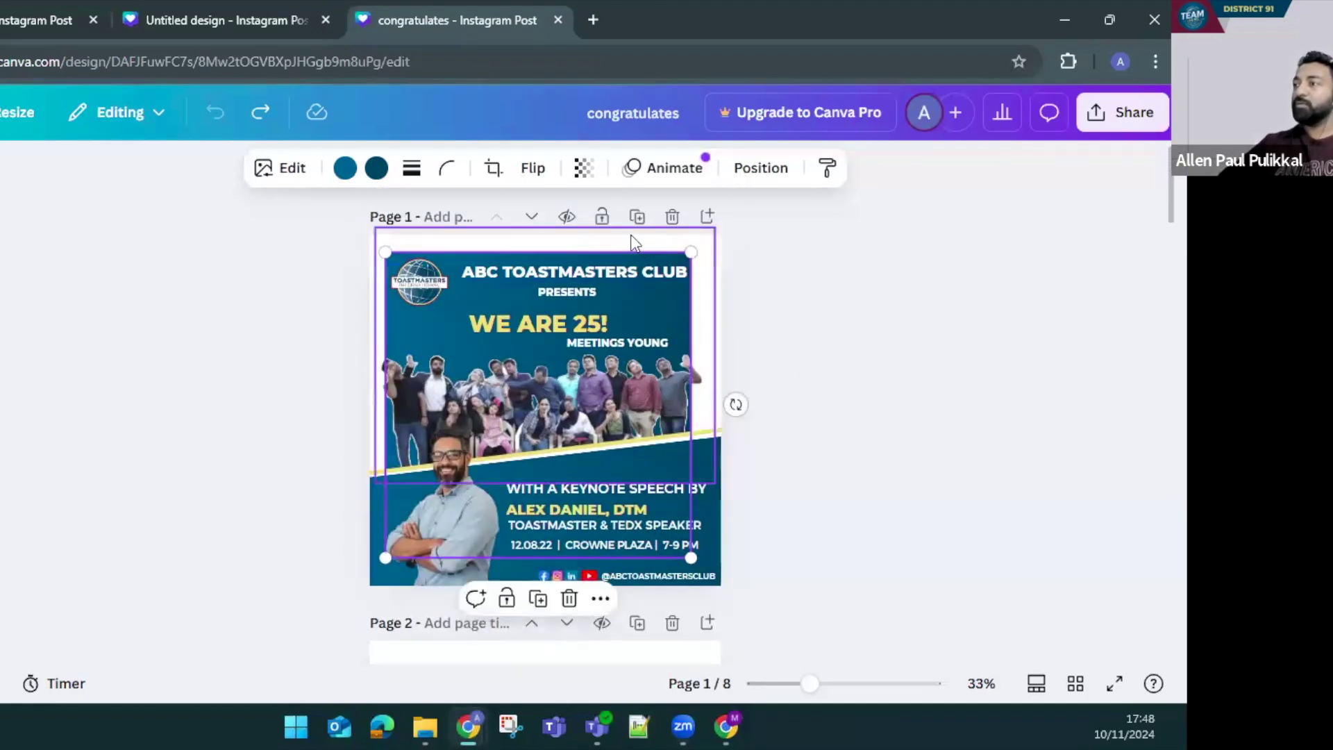
pyautogui.click(636, 216)
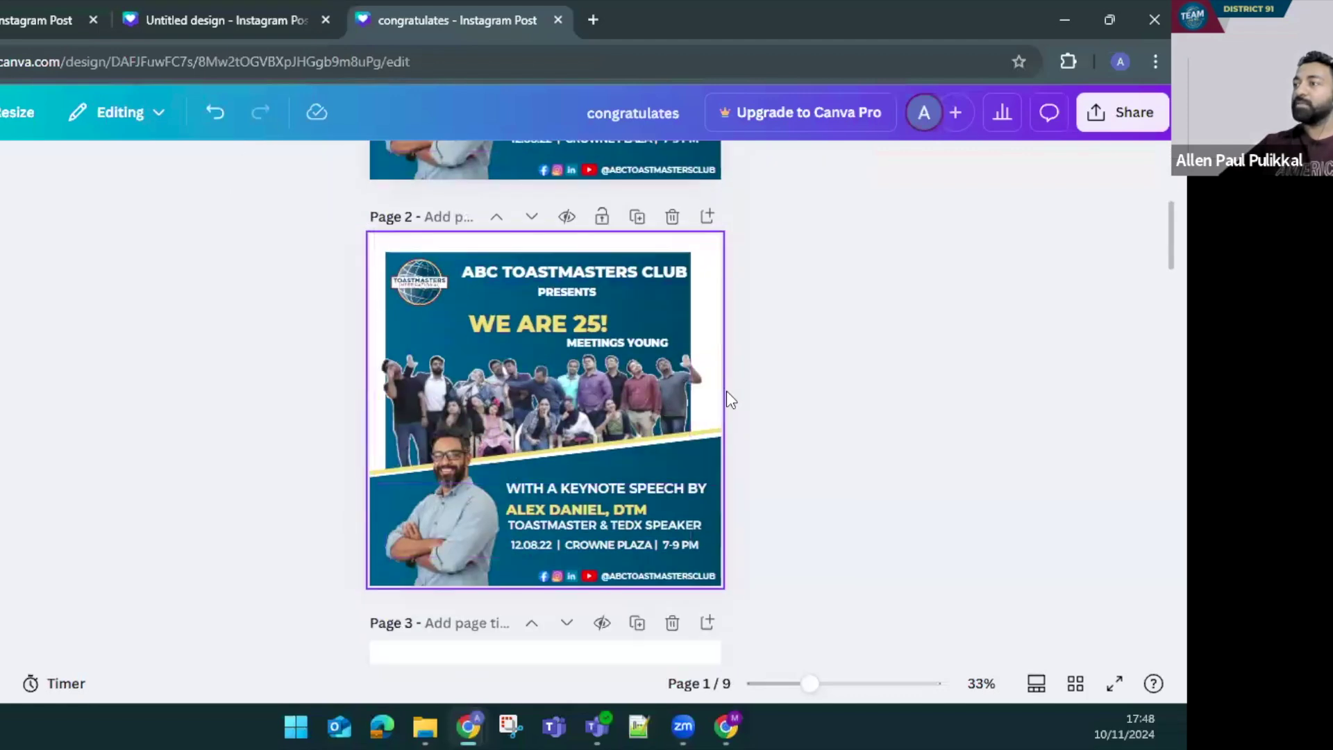
pyautogui.click(433, 322)
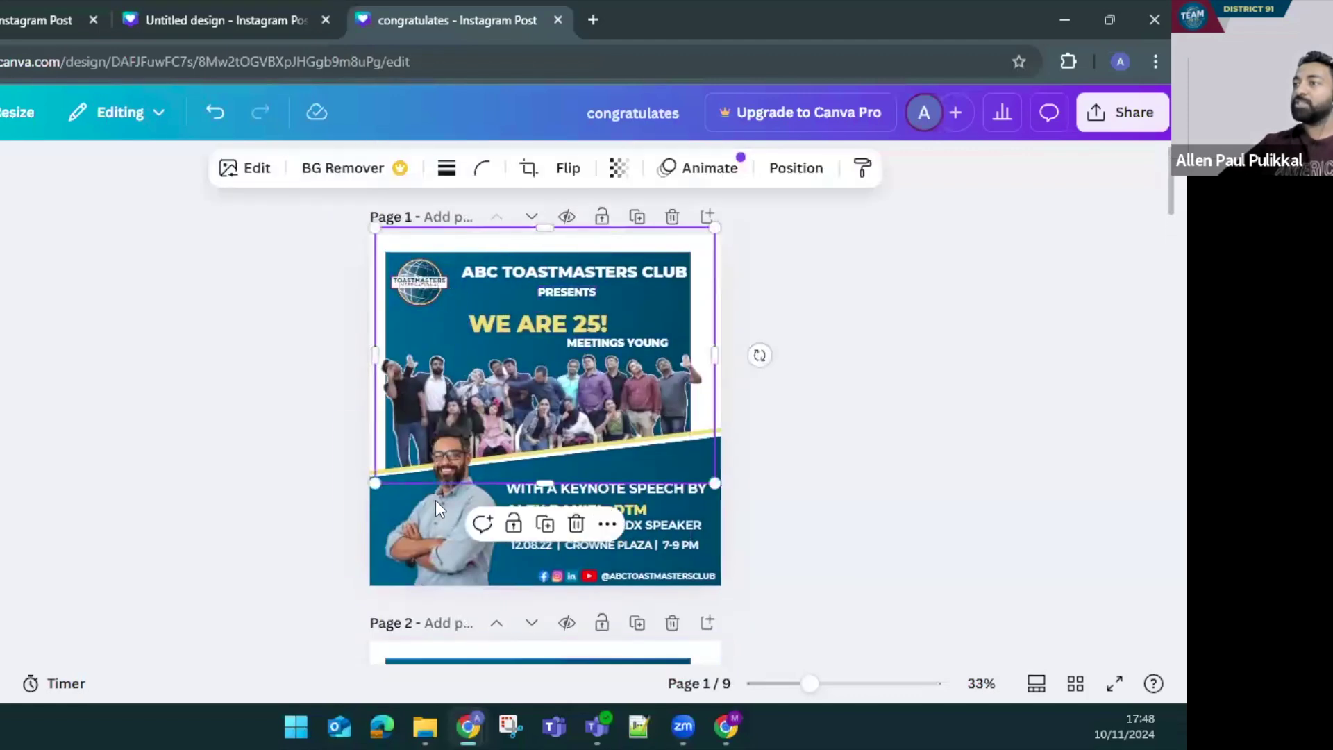
pyautogui.hotkey('ctrl', 'z')
pyautogui.click(428, 531)
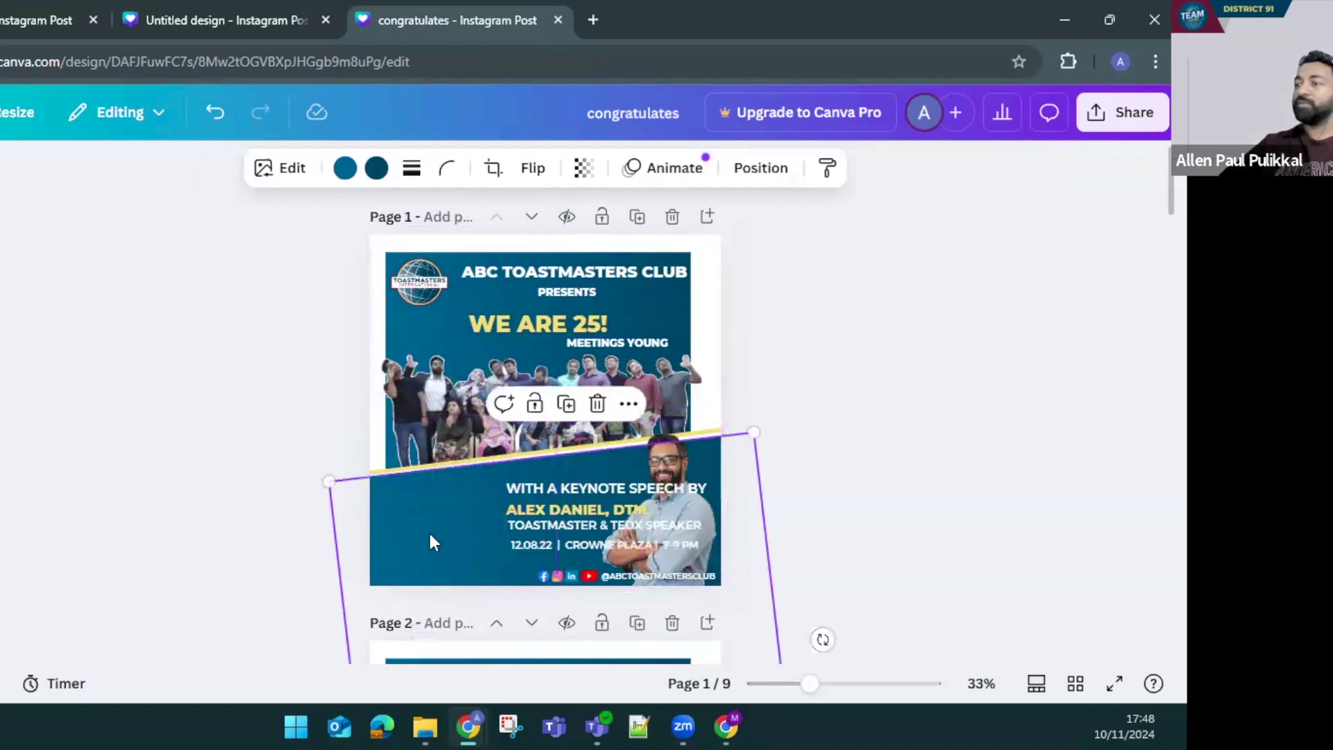
pyautogui.hotkey('ctrl', 'z')
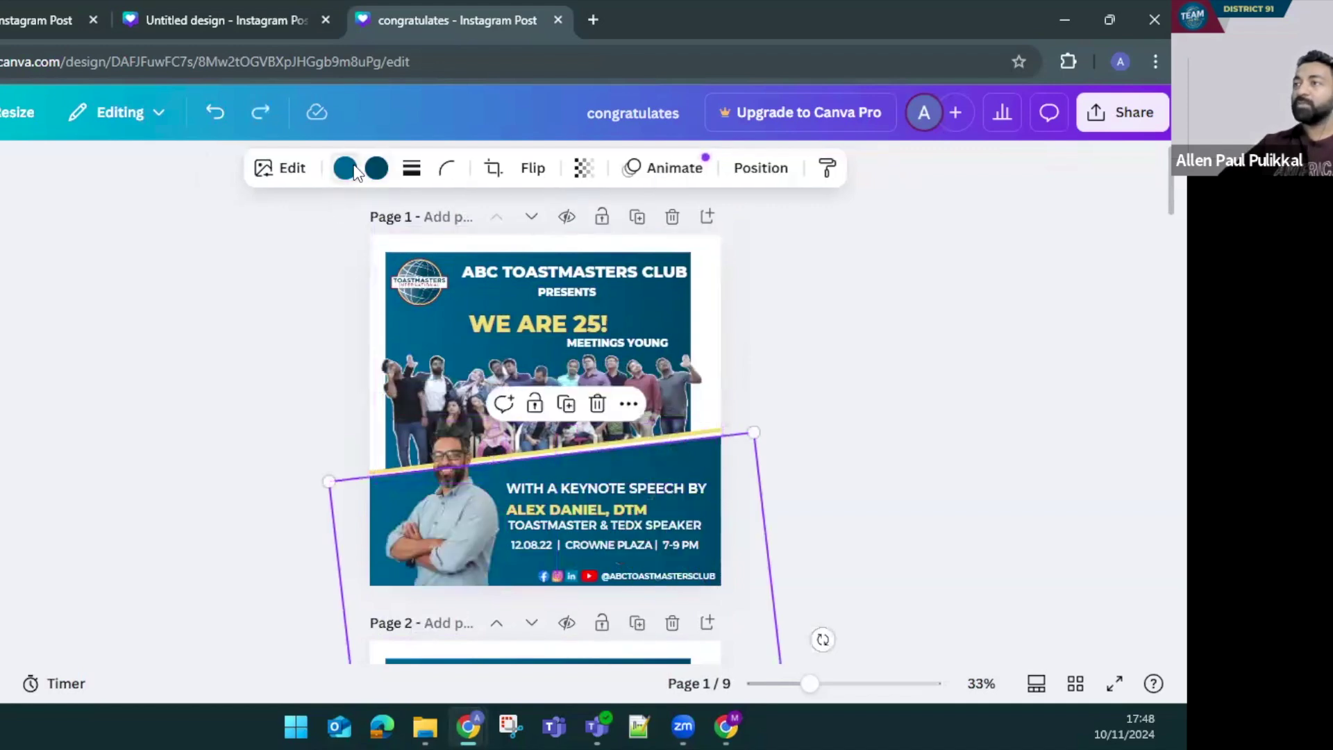
pyautogui.click(345, 168)
pyautogui.click(8, 410)
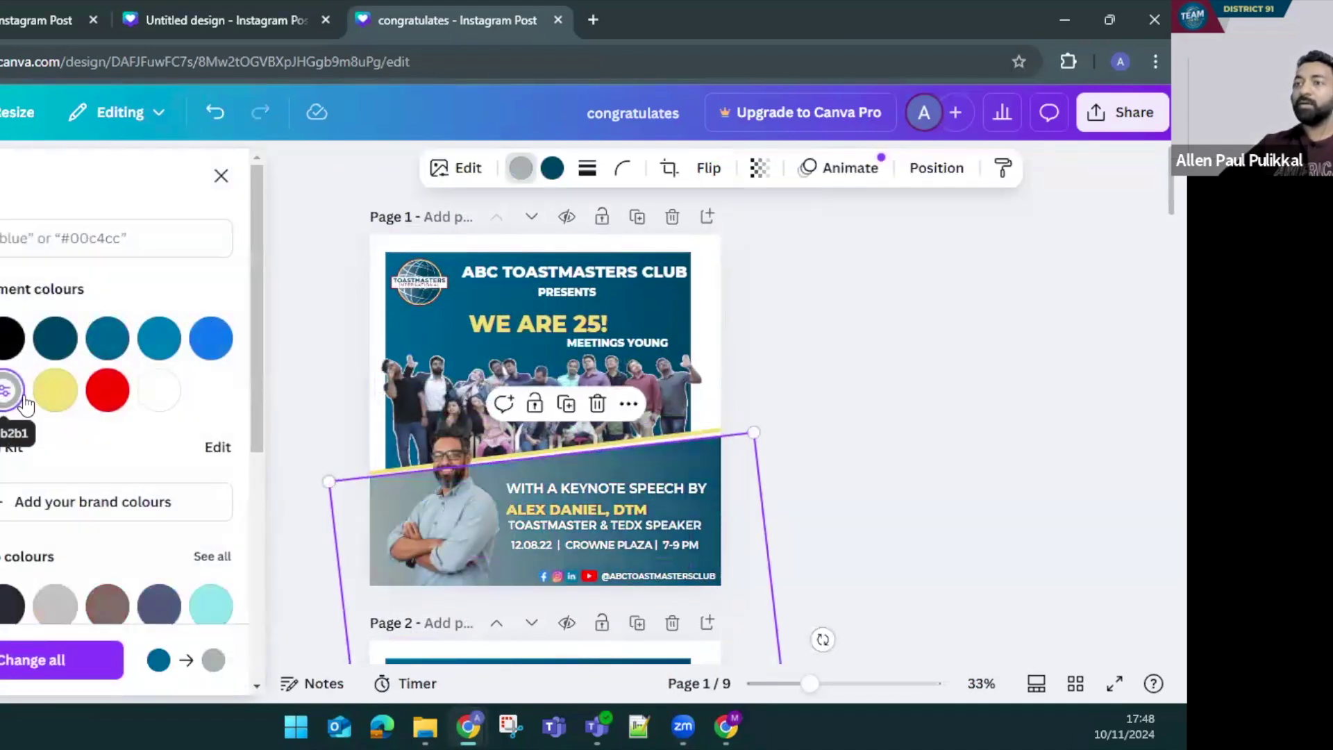
pyautogui.click(8, 410)
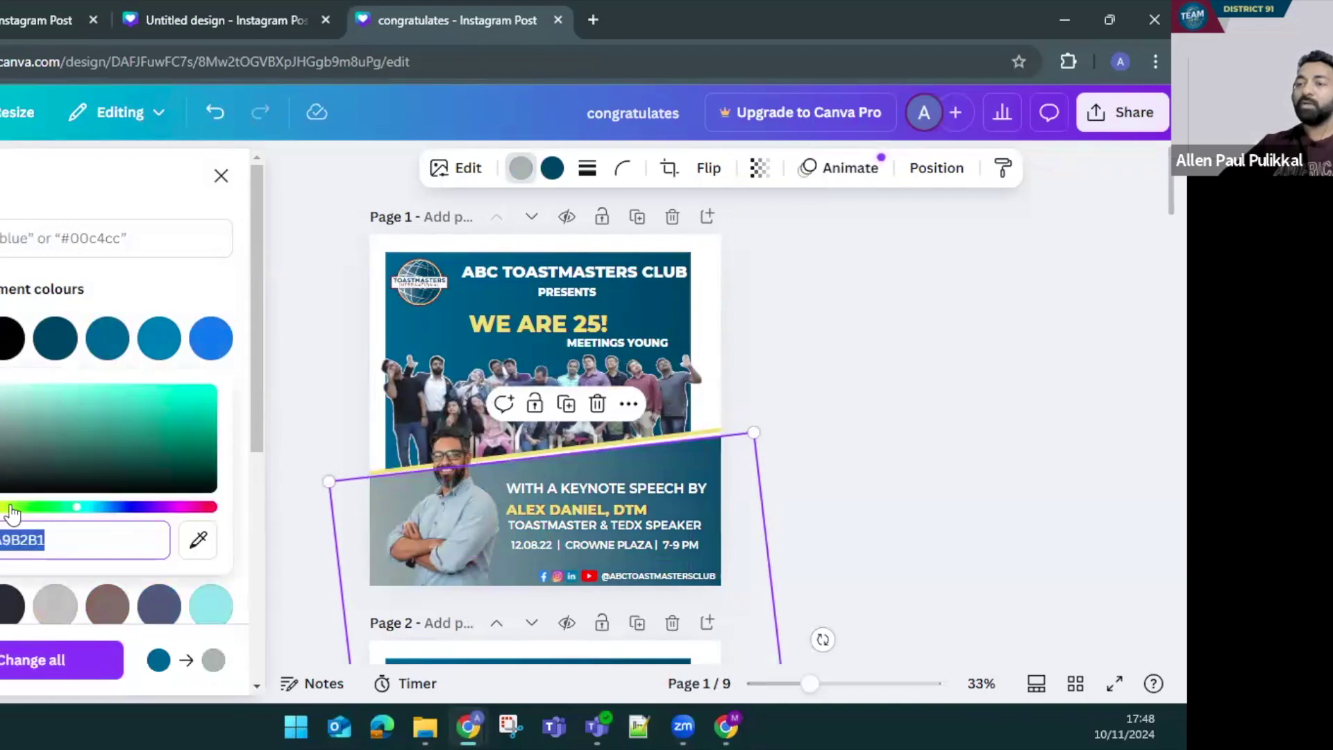
pyautogui.moveTo(7, 417); pyautogui.dragTo(17, 401)
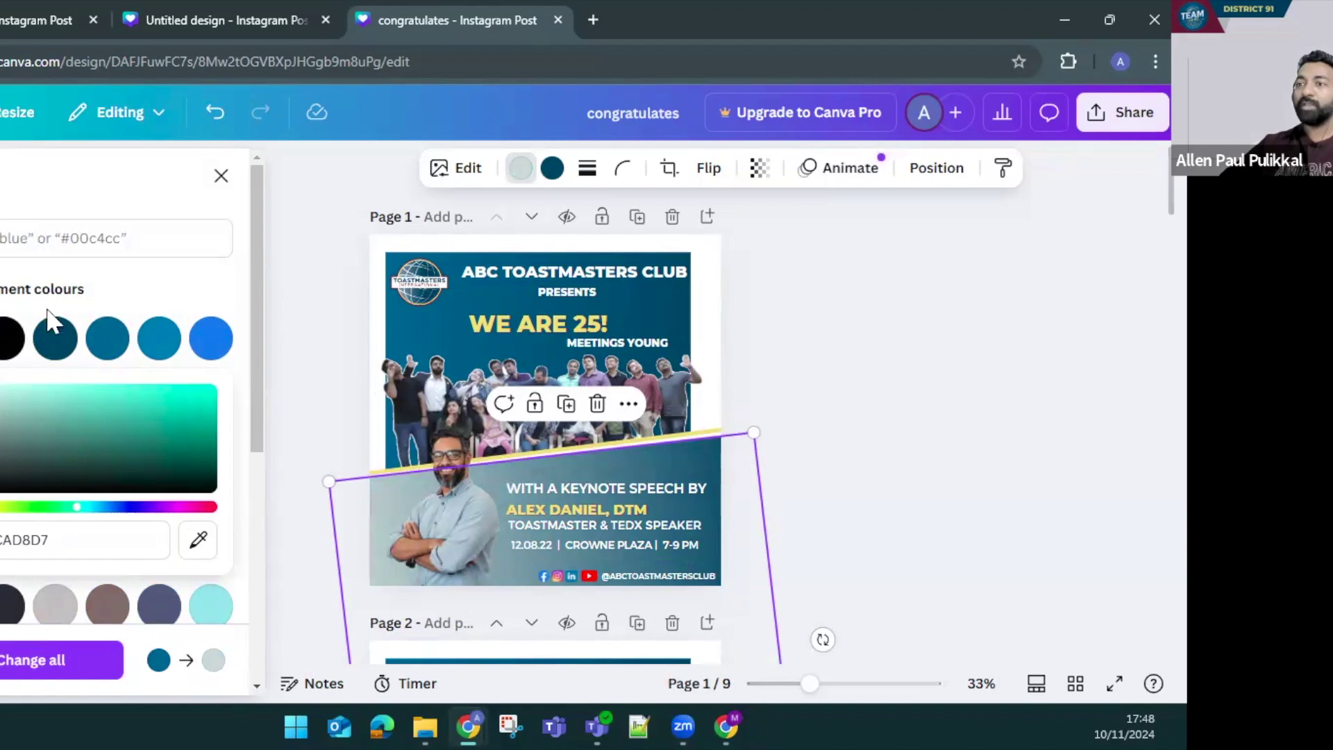
pyautogui.click(113, 341)
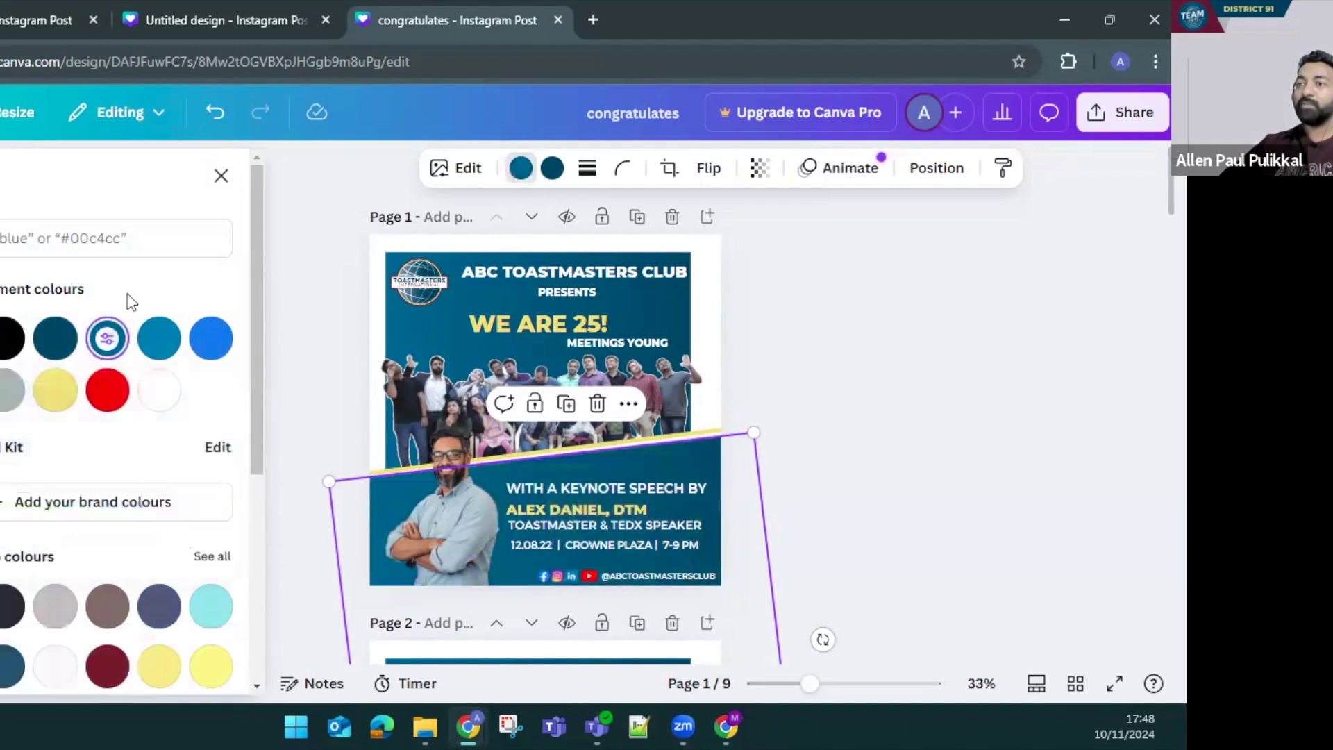
pyautogui.click(57, 406)
pyautogui.click(552, 167)
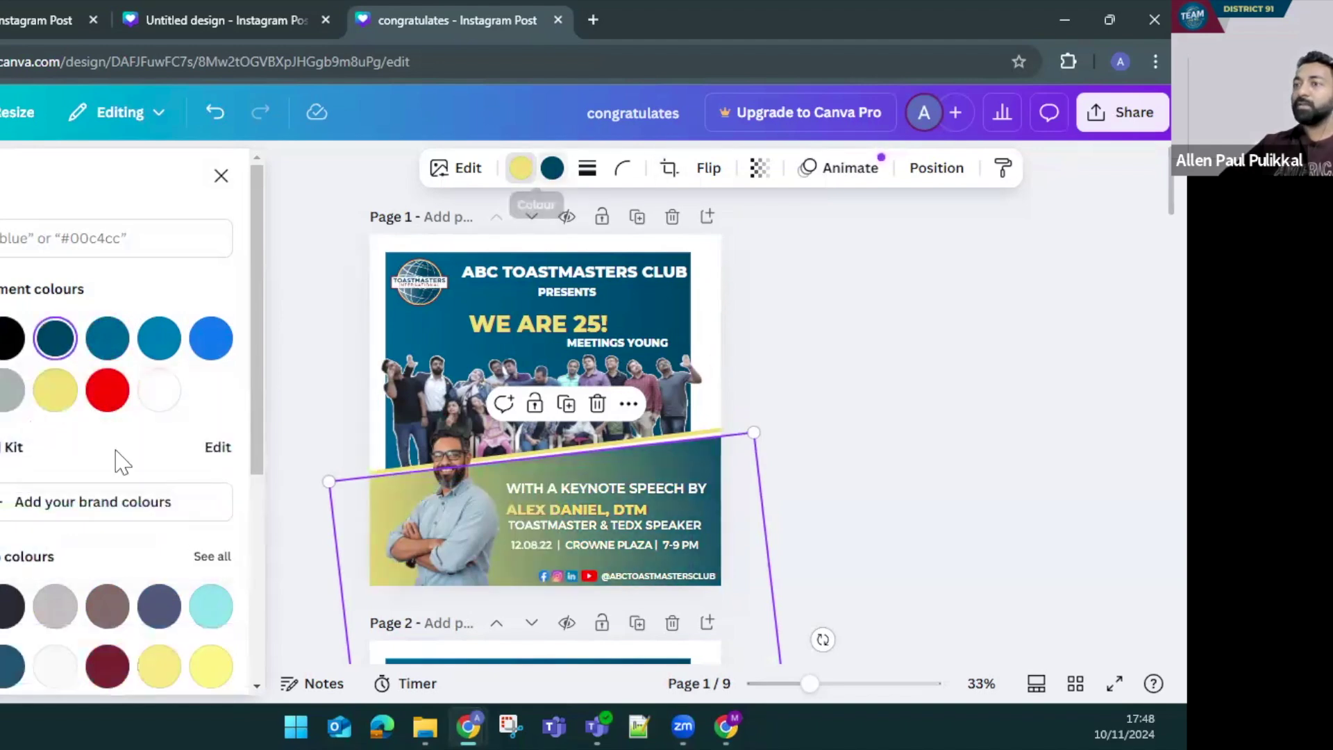
pyautogui.click(54, 399)
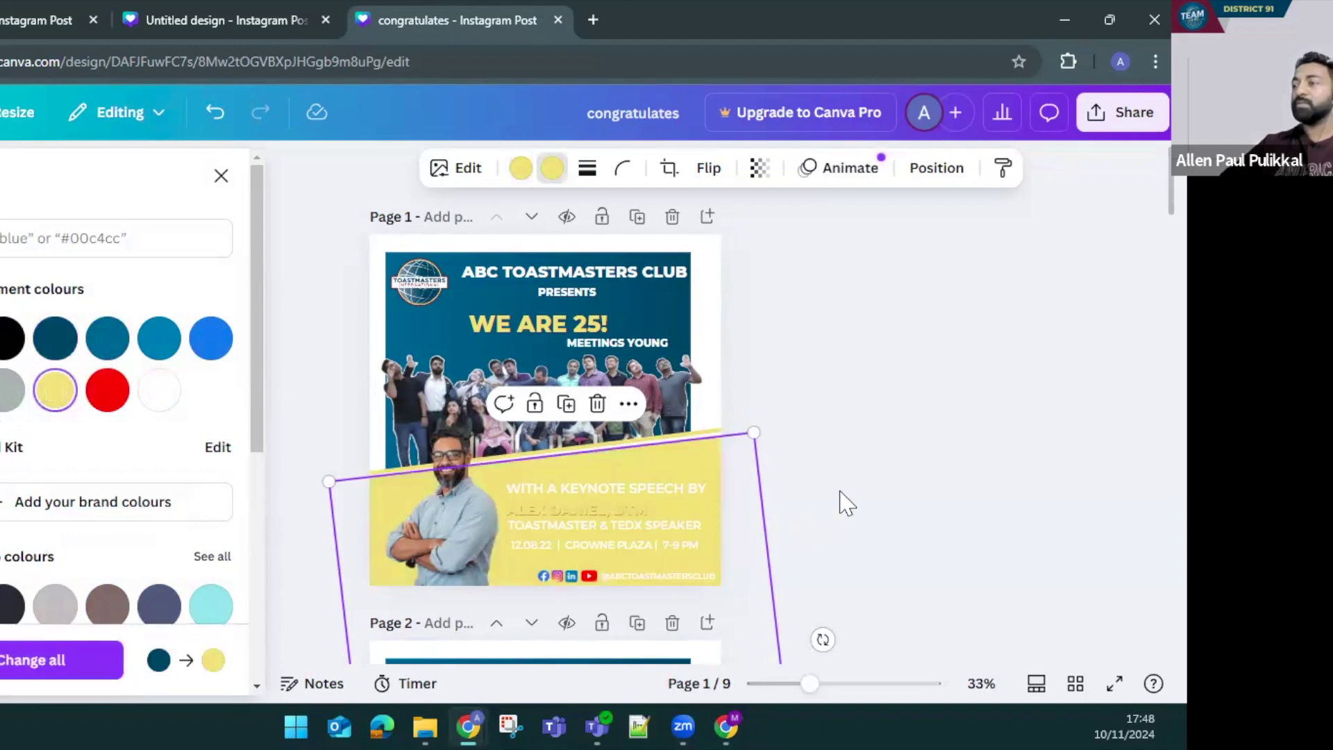
pyautogui.press('Escape')
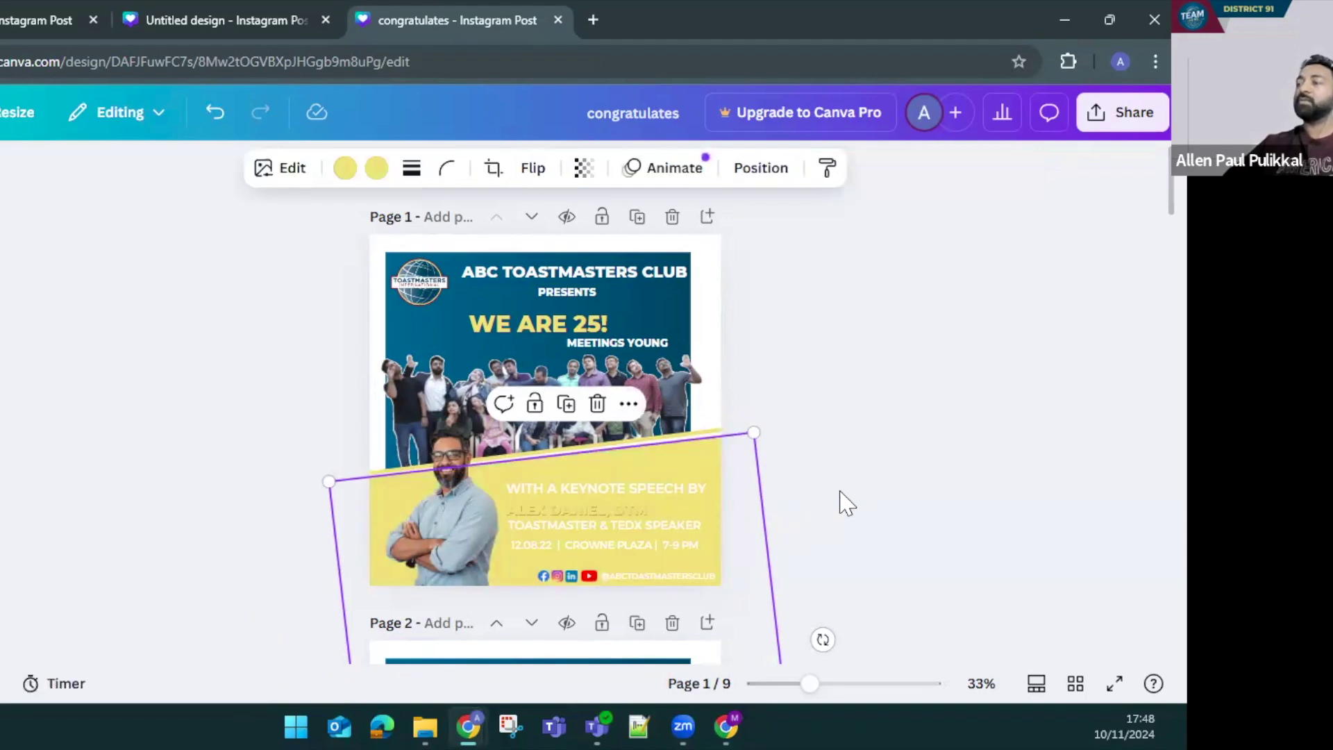
pyautogui.scroll(-5, 845, 501)
pyautogui.scroll(5, 846, 501)
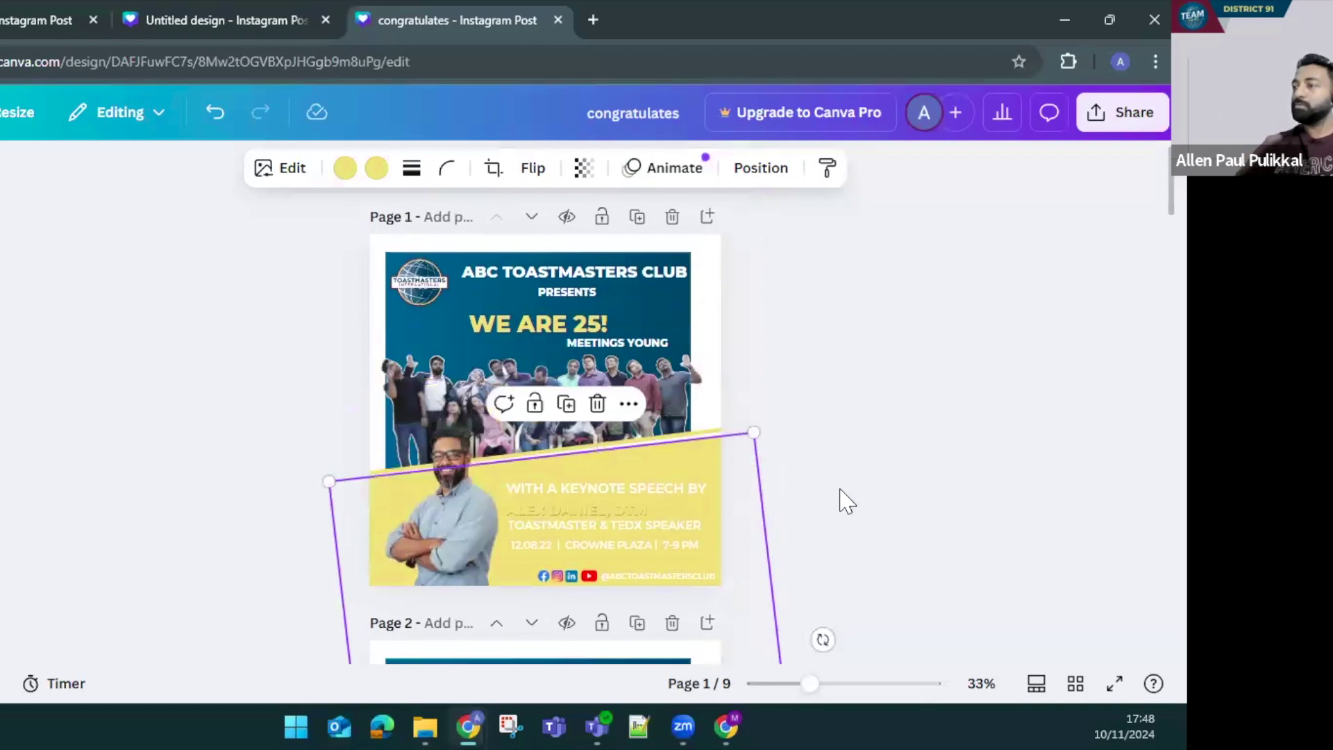
pyautogui.hotkey('ctrl', 'z')
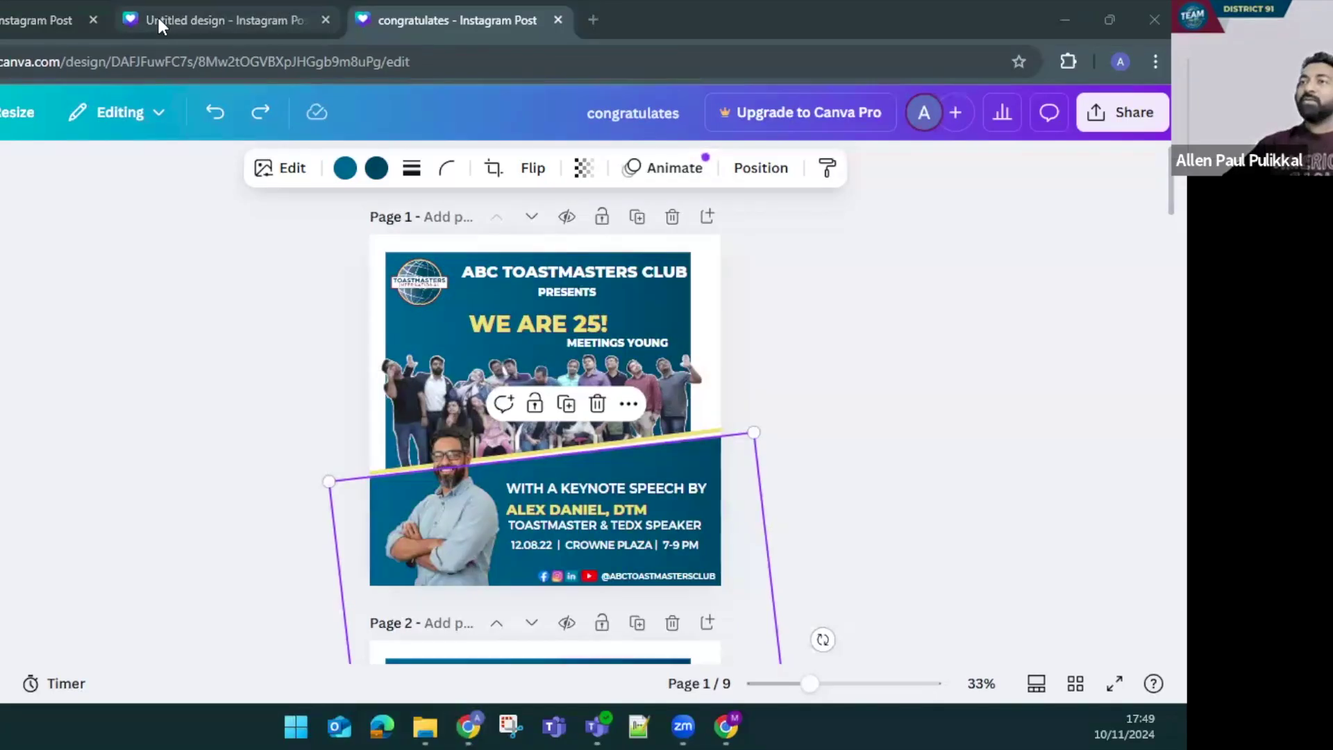
# Open canva.com in a new browser tab
pyautogui.click(157, 15)
pyautogui.click(14, 21)
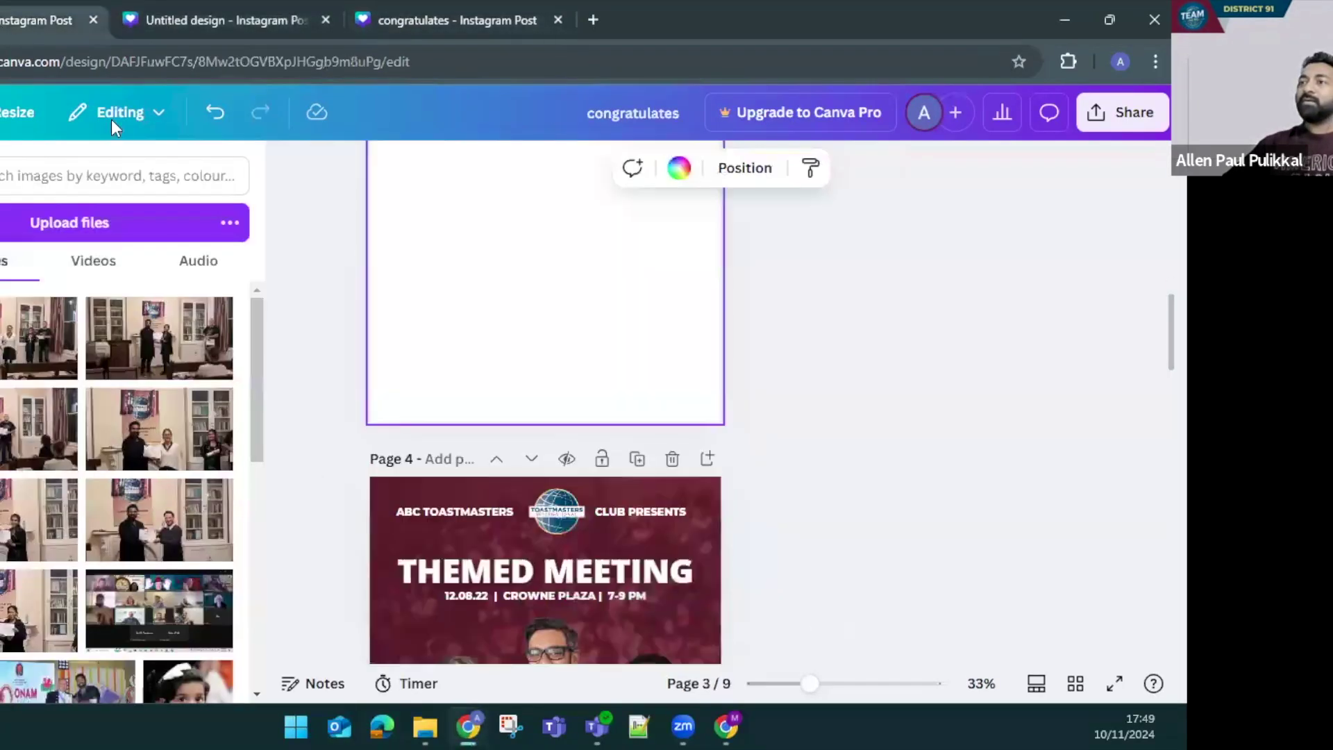
pyautogui.click(188, 22)
pyautogui.click(435, 20)
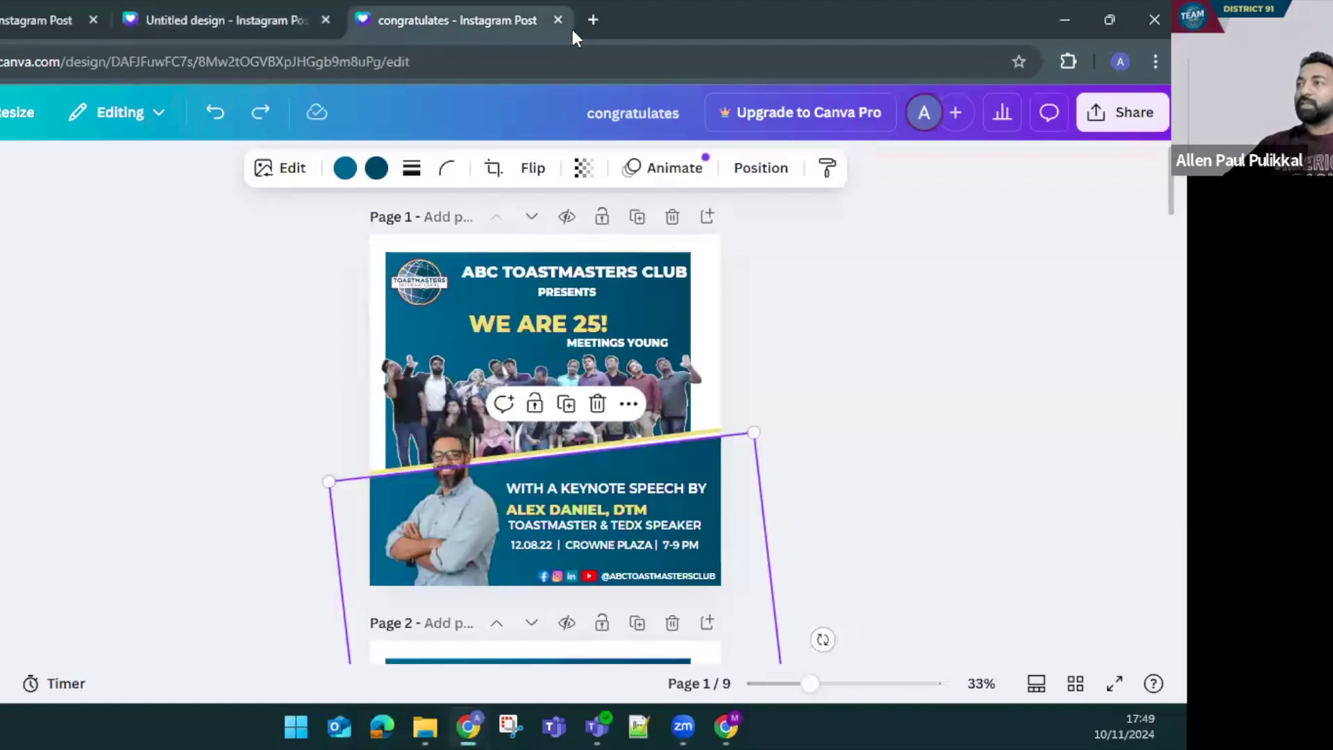
pyautogui.click(594, 19)
pyautogui.write('canva.com')
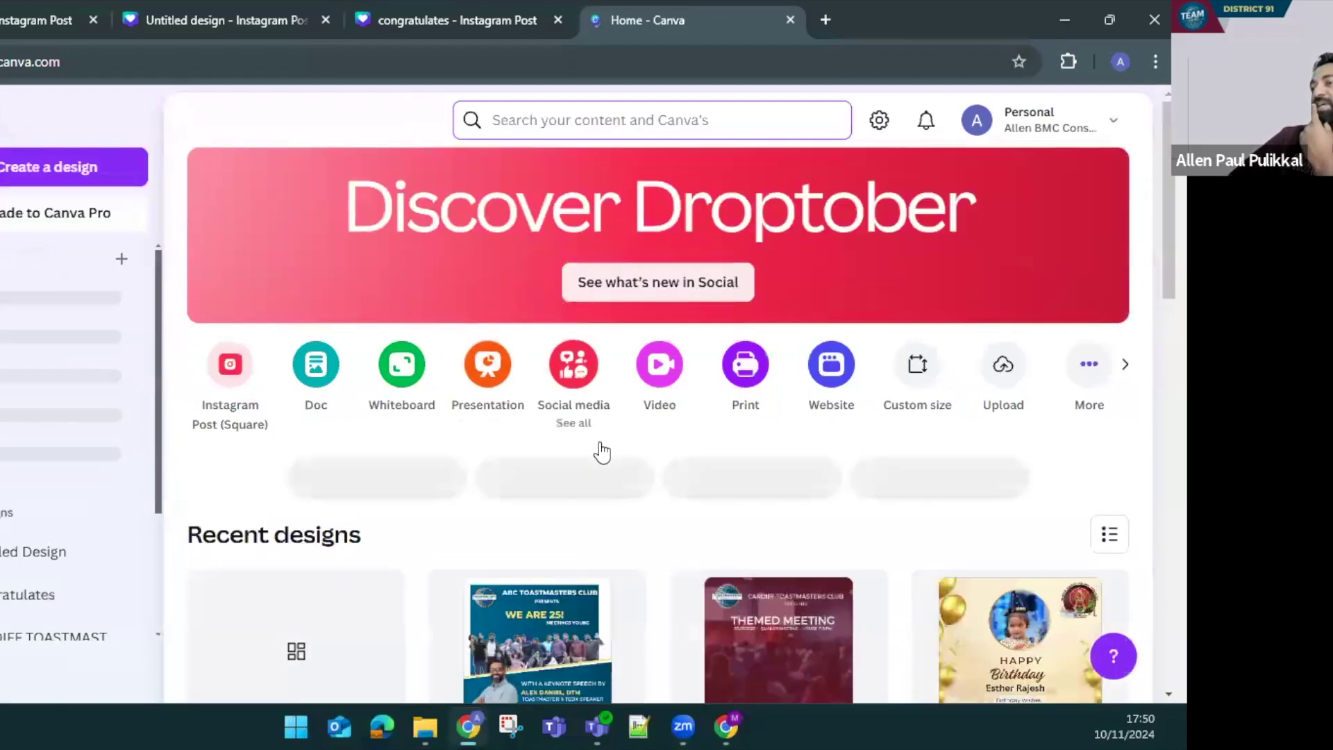
# Make a copy of the congratulates design from Recent designs
pyautogui.scroll(-3, 602, 452)
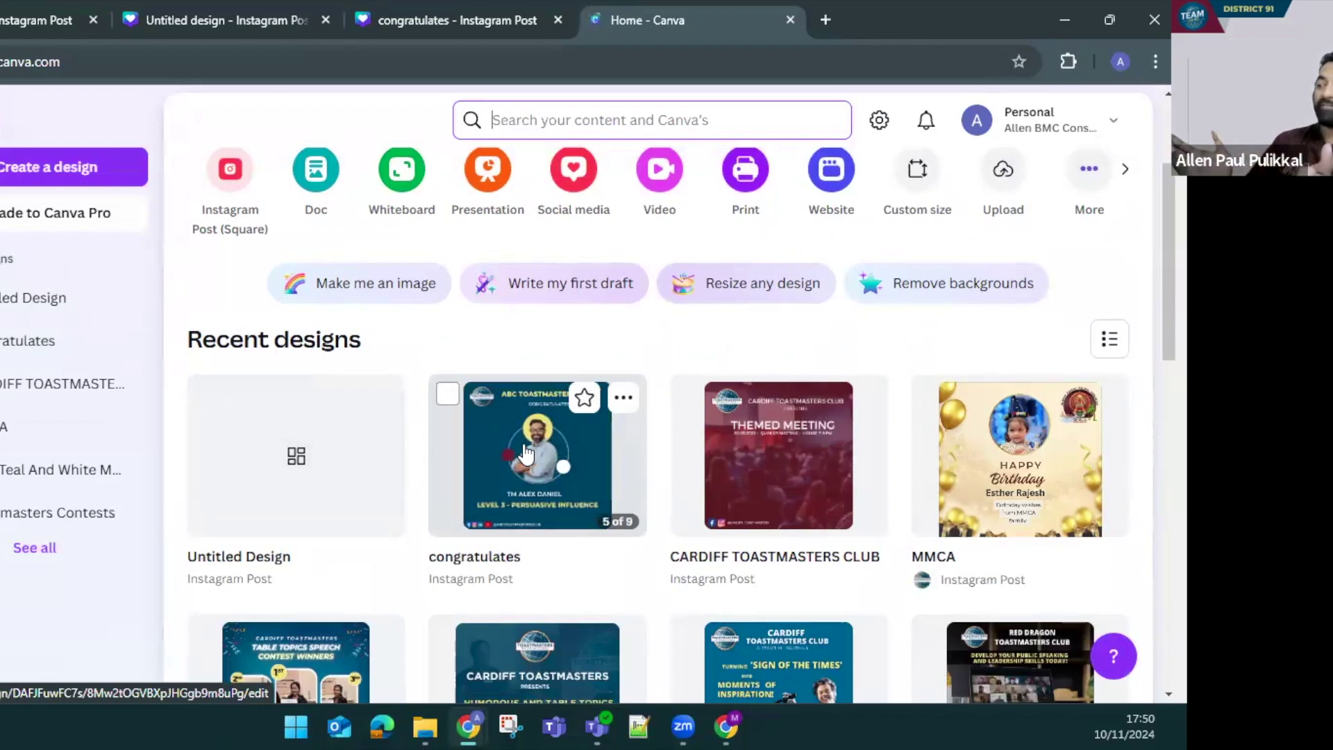
pyautogui.click(525, 454)
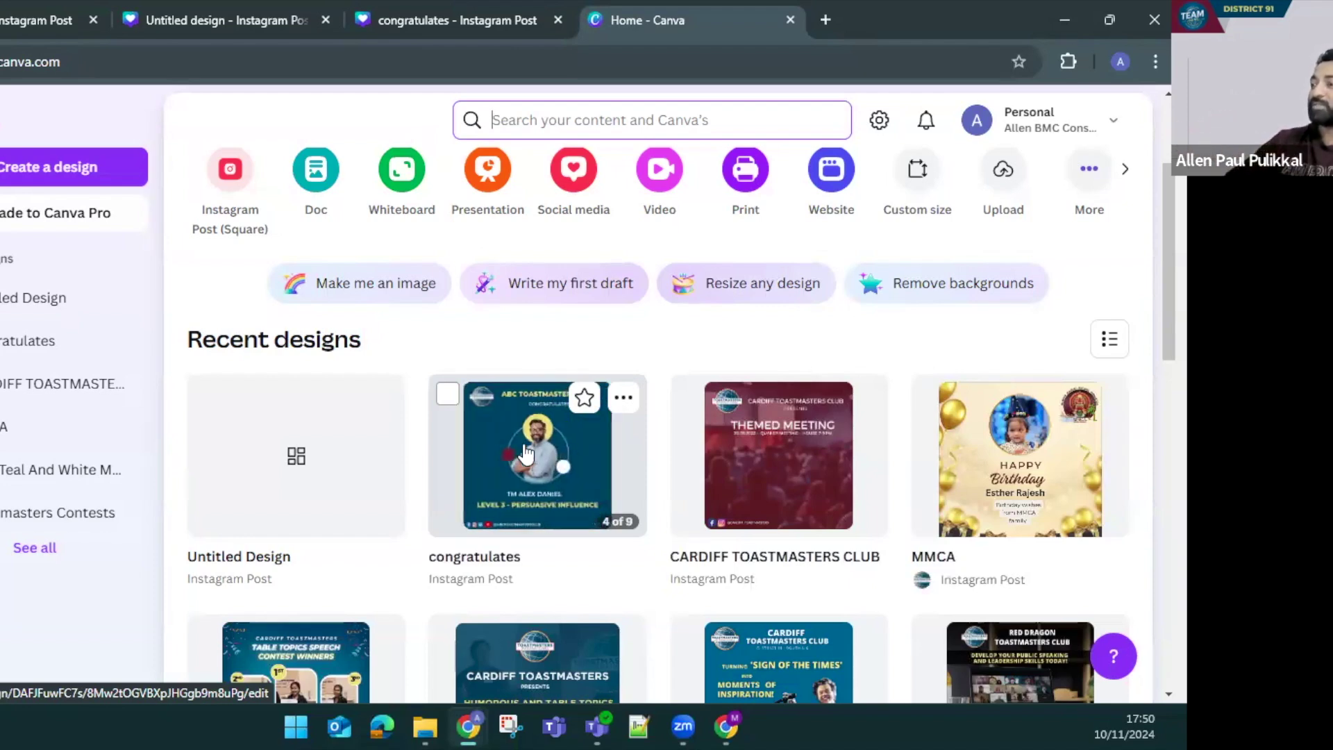
pyautogui.click(624, 406)
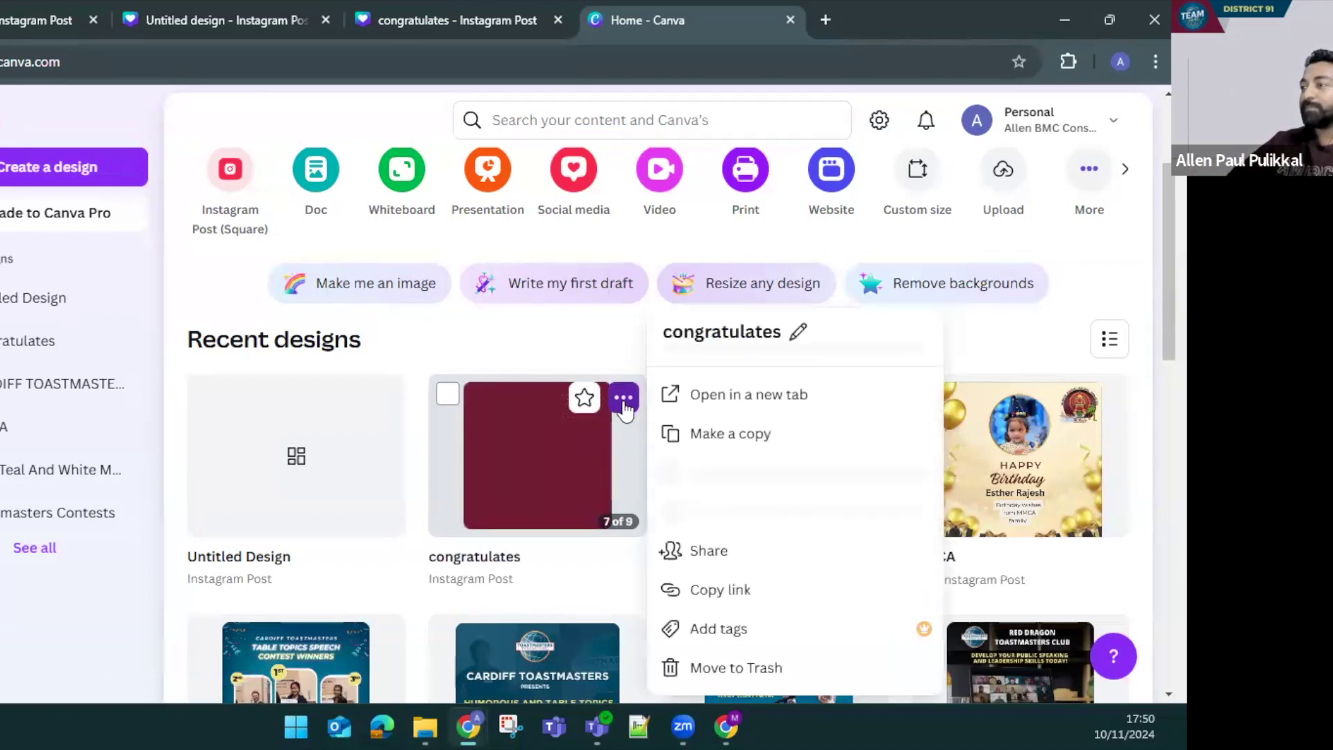
pyautogui.click(717, 436)
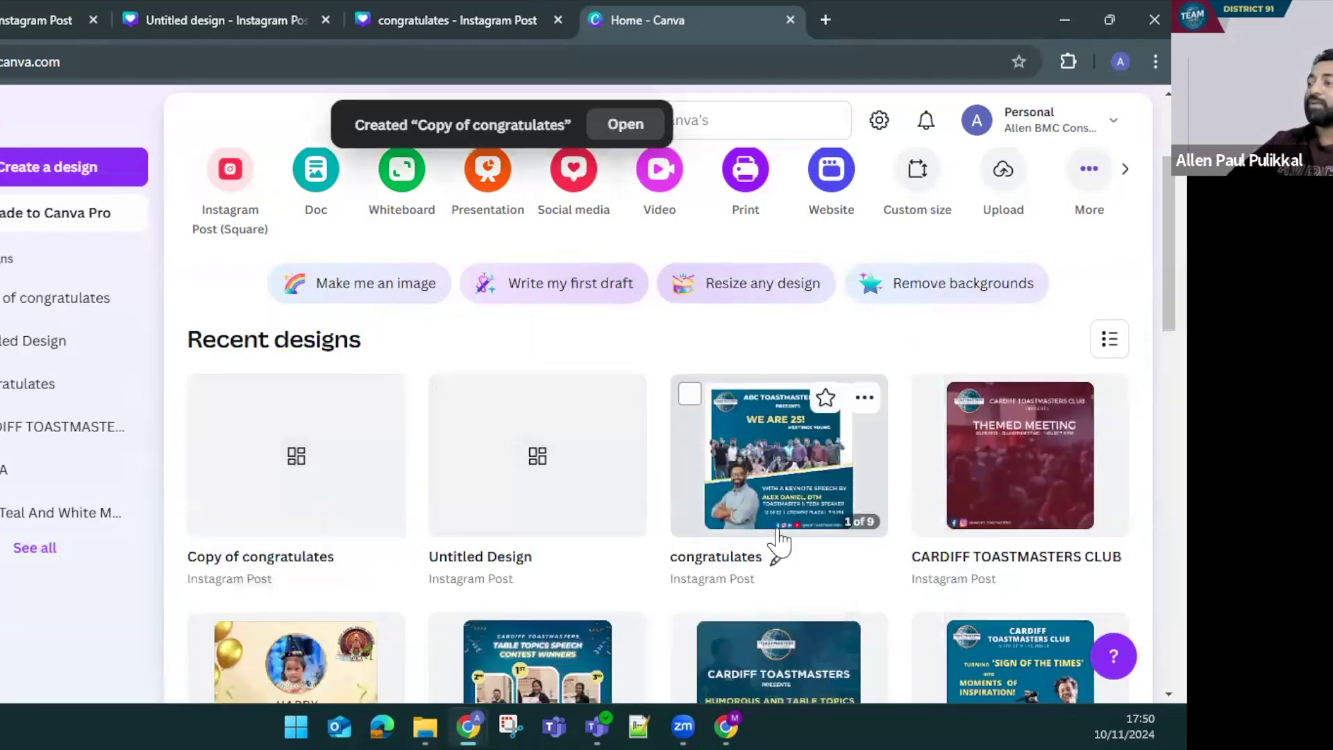
# Open Copy of congratulates, set its collaboration link to Anyone with the link, Can edit, and copy it
pyautogui.click(254, 487)
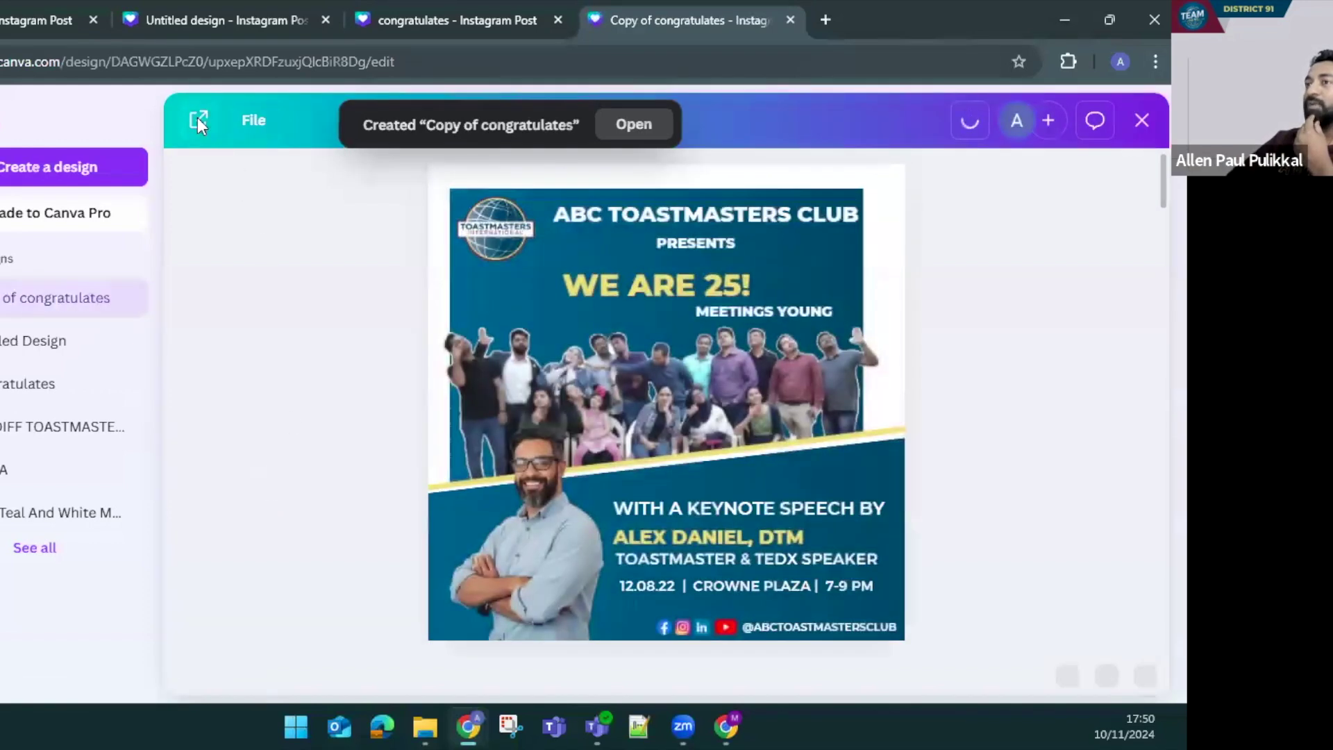
pyautogui.click(199, 120)
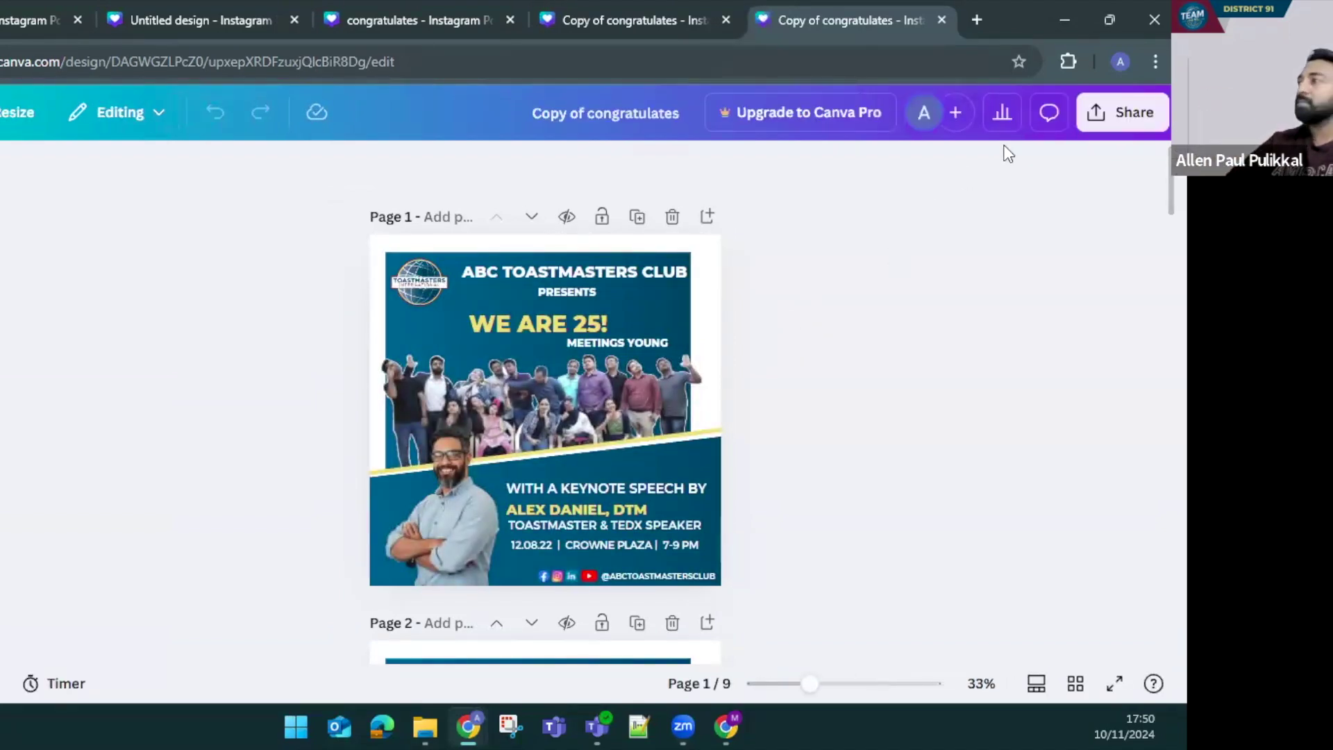
pyautogui.click(1104, 118)
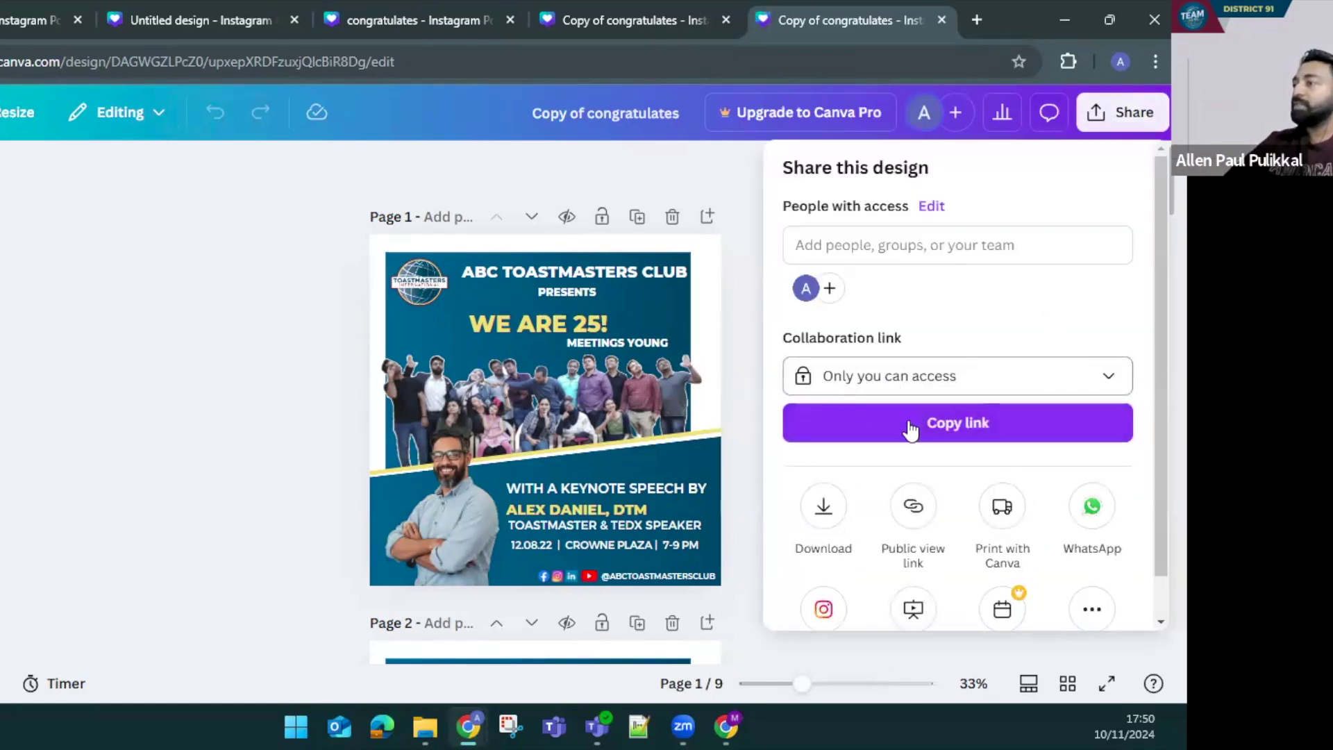
pyautogui.click(891, 391)
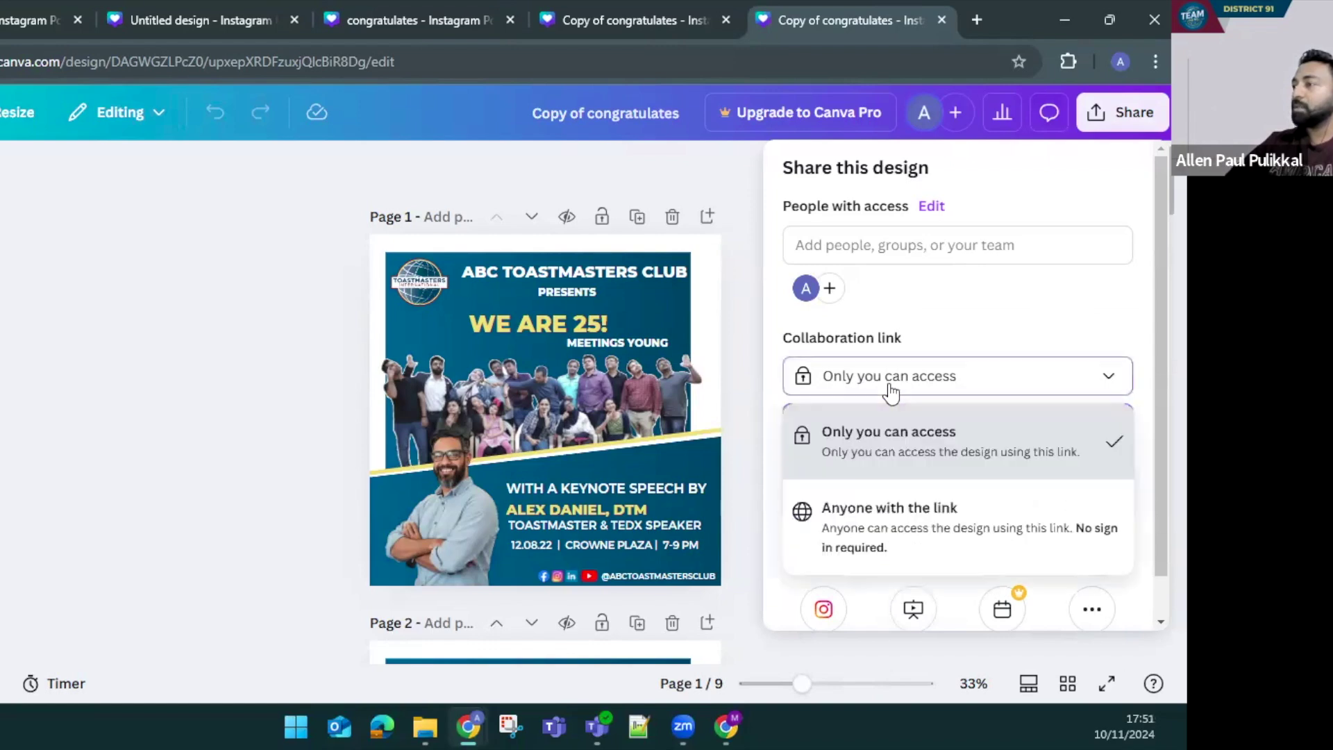
pyautogui.click(888, 513)
pyautogui.click(1066, 384)
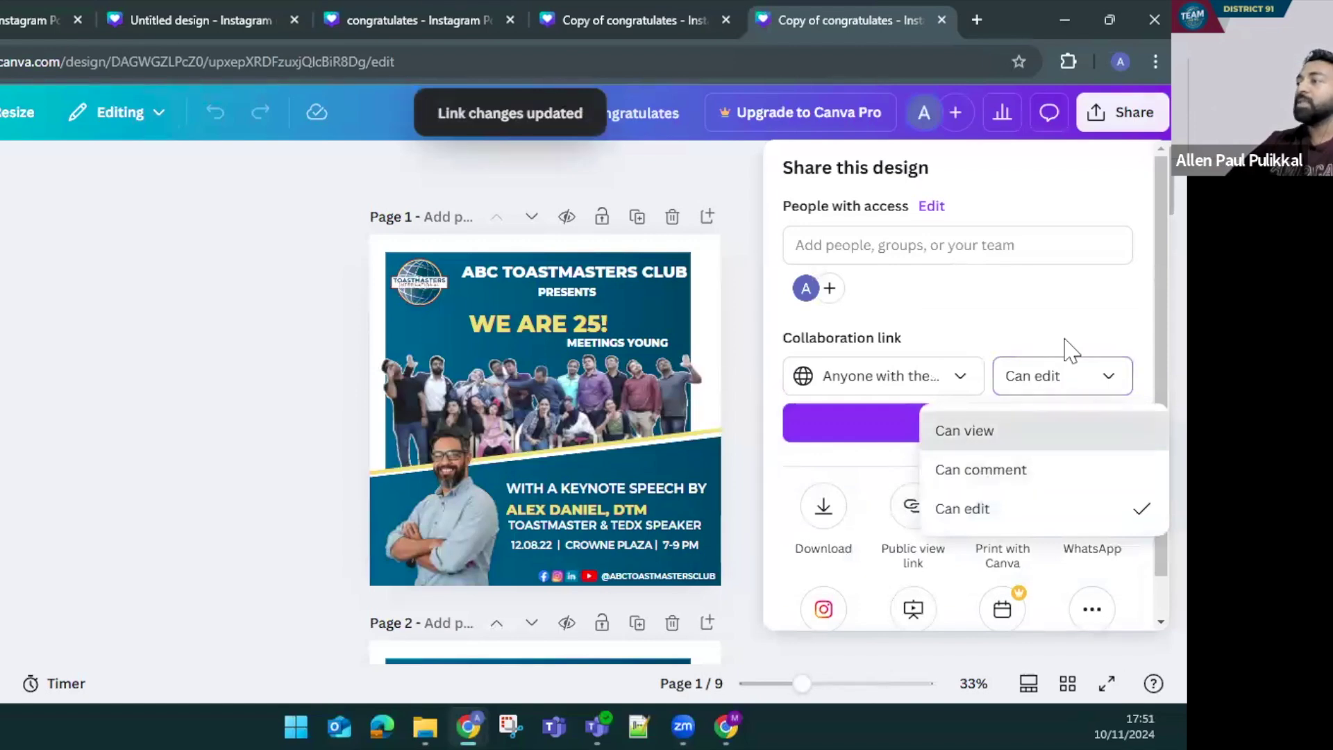
pyautogui.click(1063, 376)
pyautogui.click(961, 431)
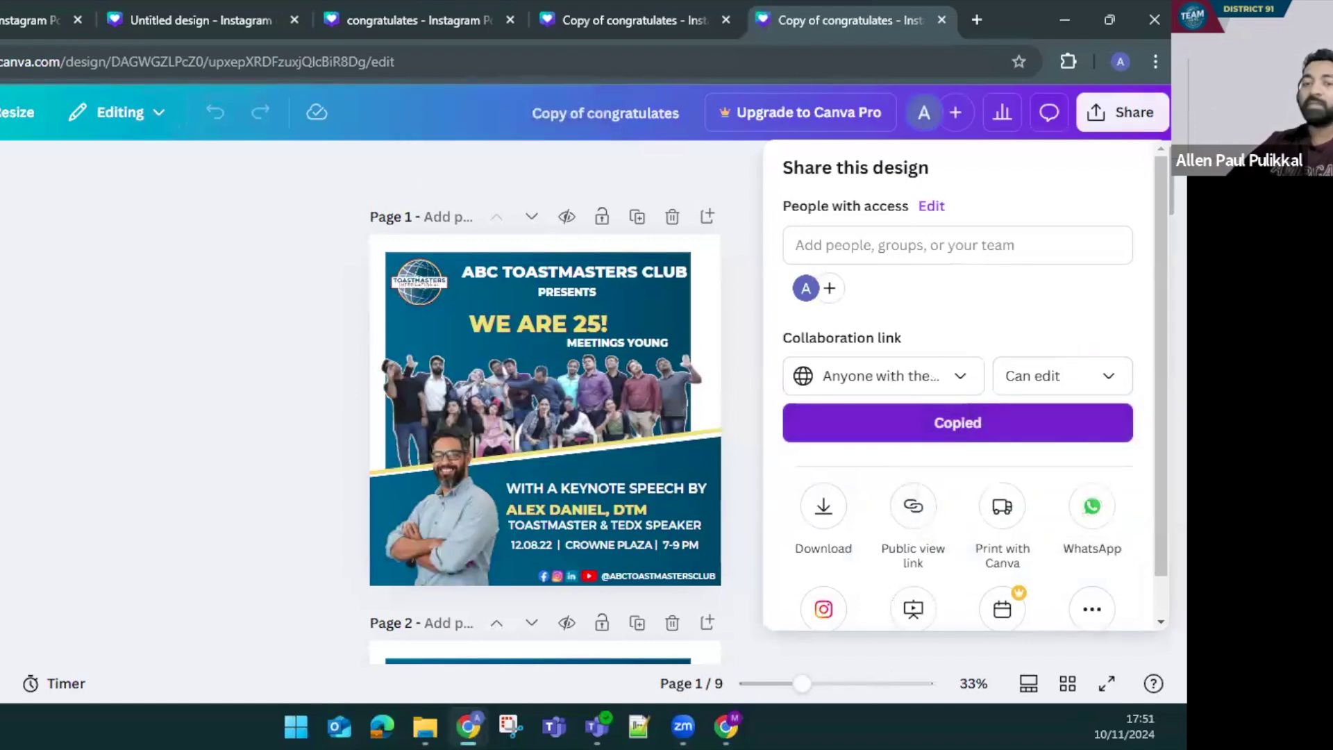